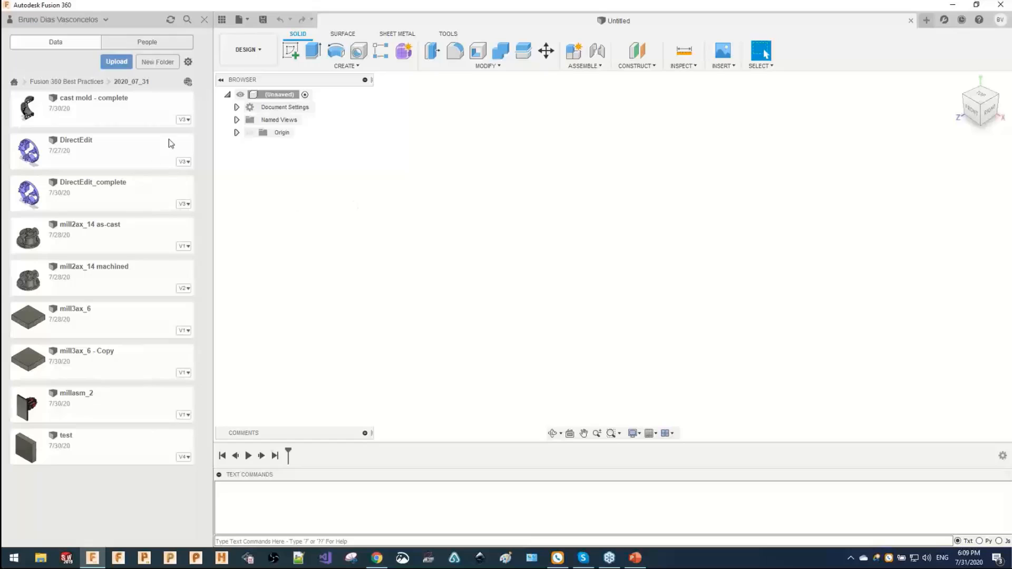
Open the DirectEdit design from the 2020_07_31 project folder.
right_click(118, 149)
click(132, 154)
key(ctrl)
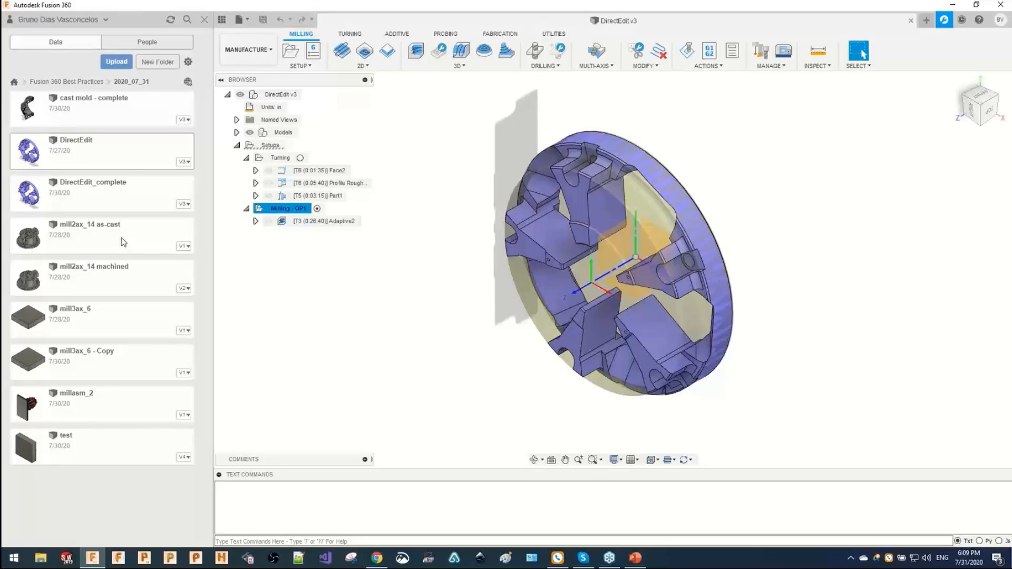
Delete the existing Turning and Milling - OP1 setups together with their operations.
click(319, 170)
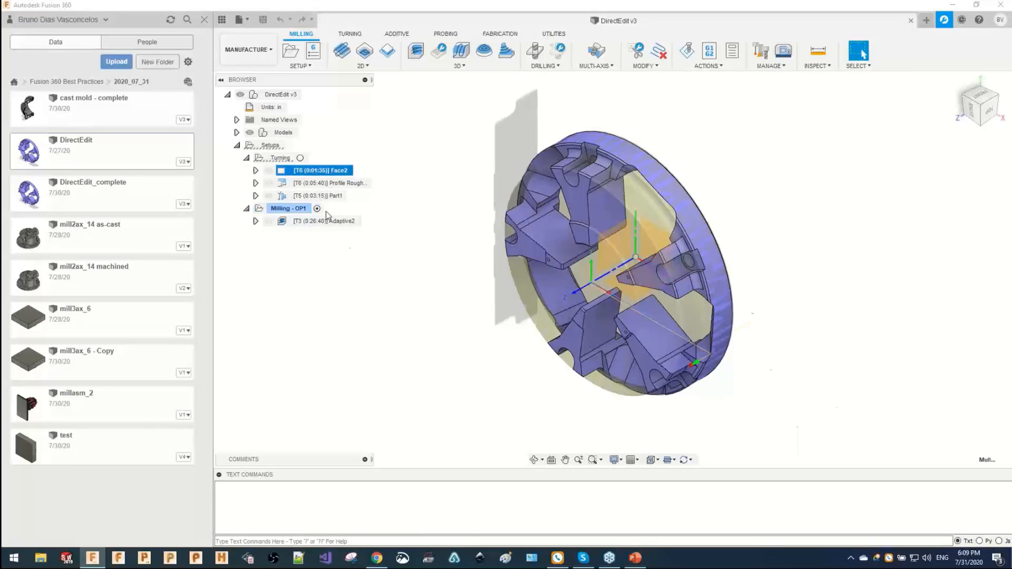
click(305, 224)
click(281, 159)
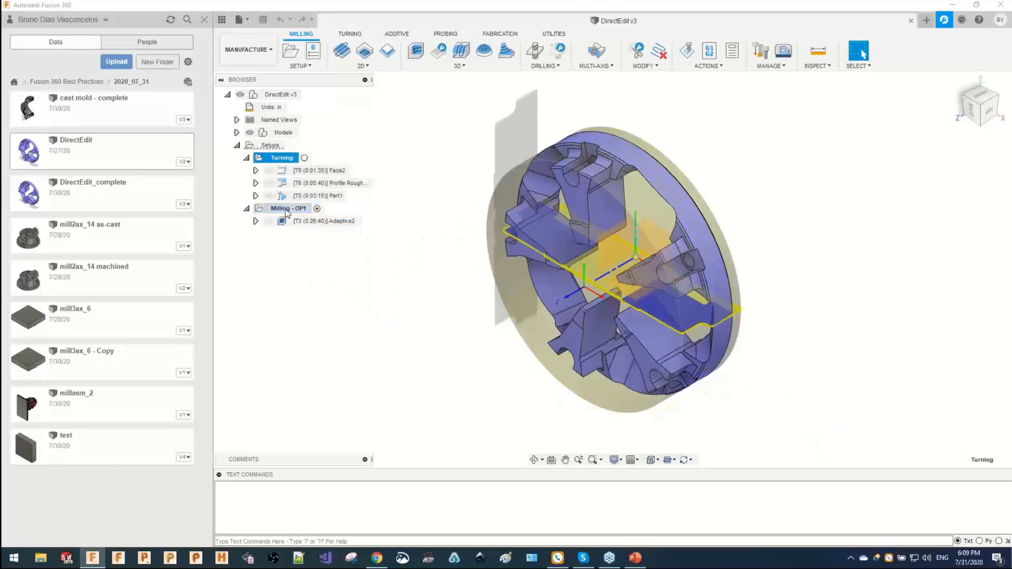
click(288, 210)
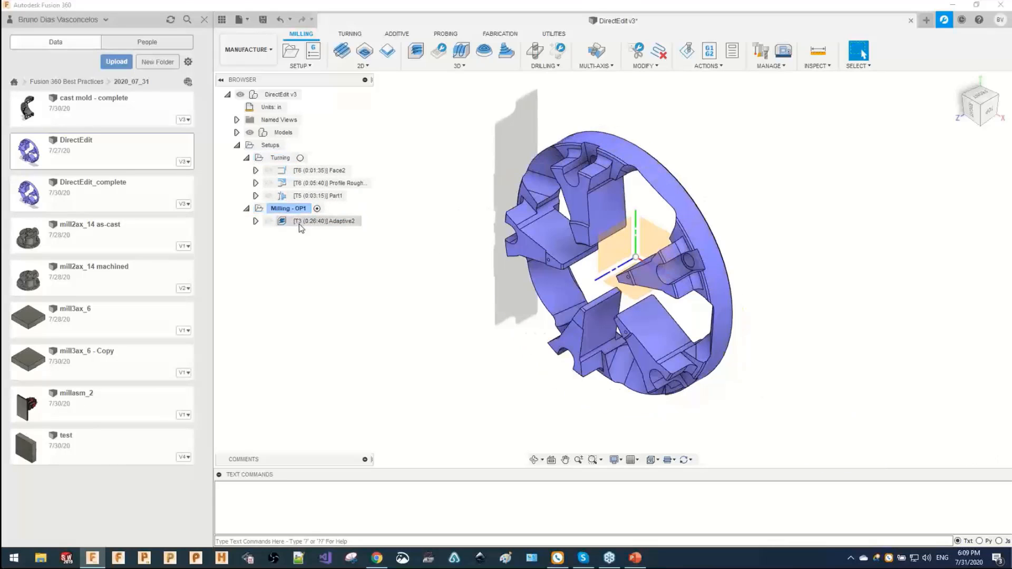
key(Delete)
Examine the ring-shaped part's side profile and its inner arms from several viewing angles.
shift+middle_drag(464, 253, 887, 173)
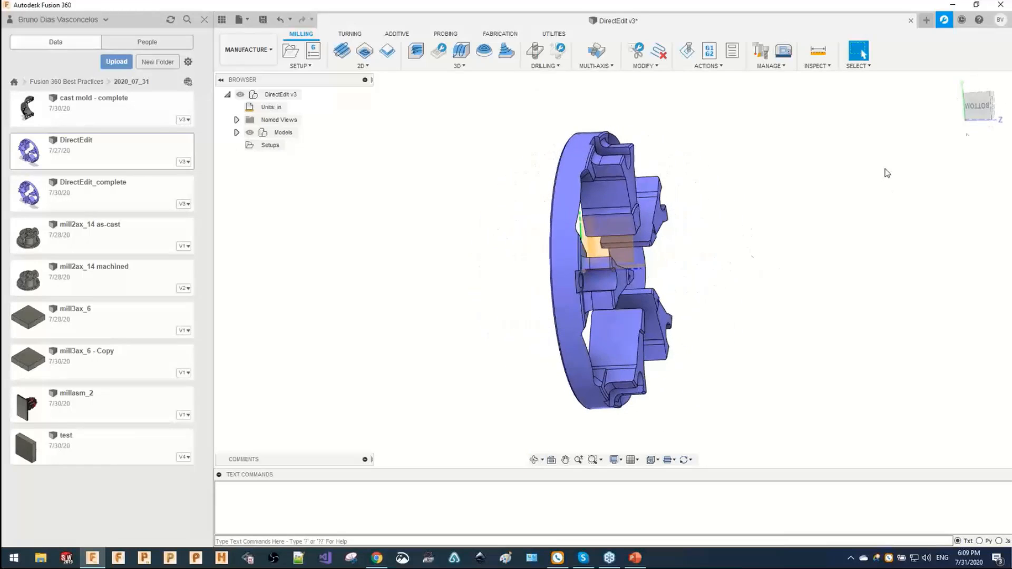
click(978, 106)
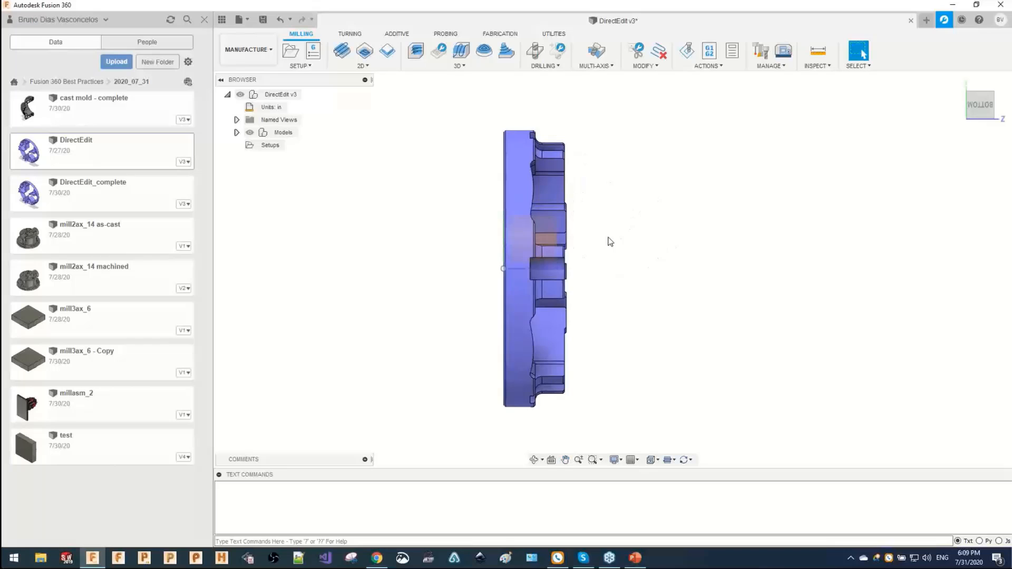
shift+middle_drag(571, 233, 529, 214)
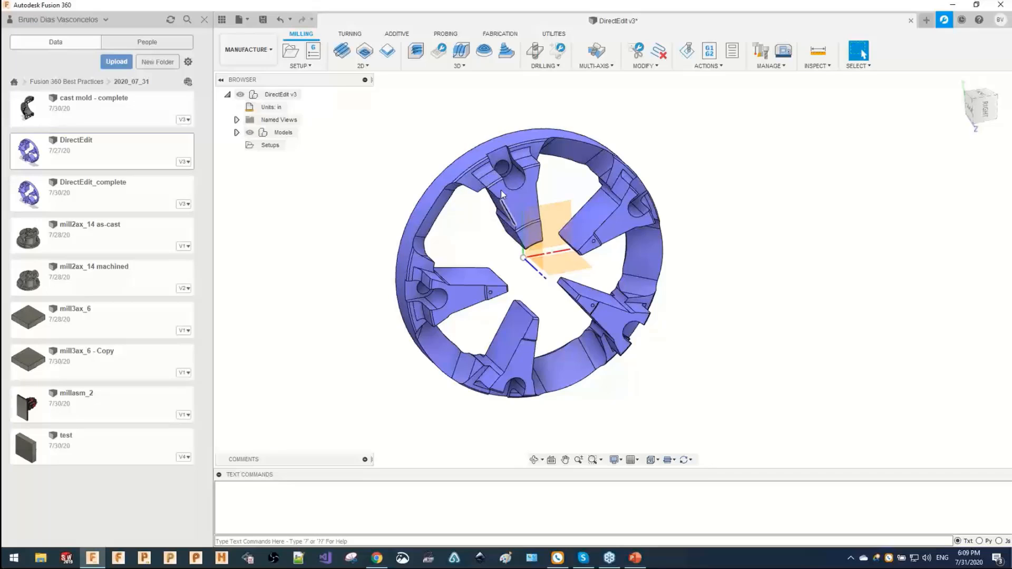
scroll(495, 193, up, 2)
shift+middle_drag(495, 181, 518, 160)
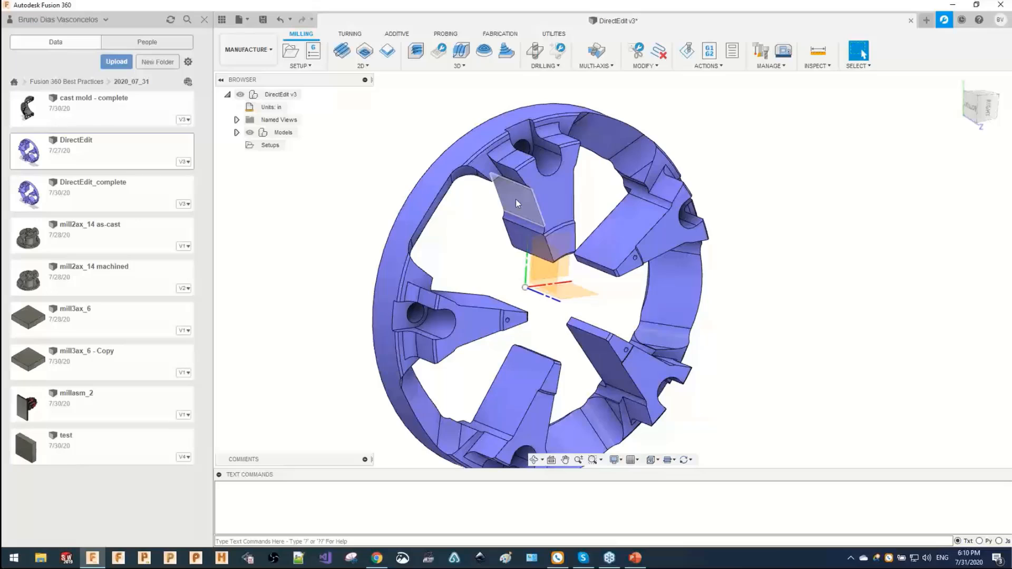
click(567, 300)
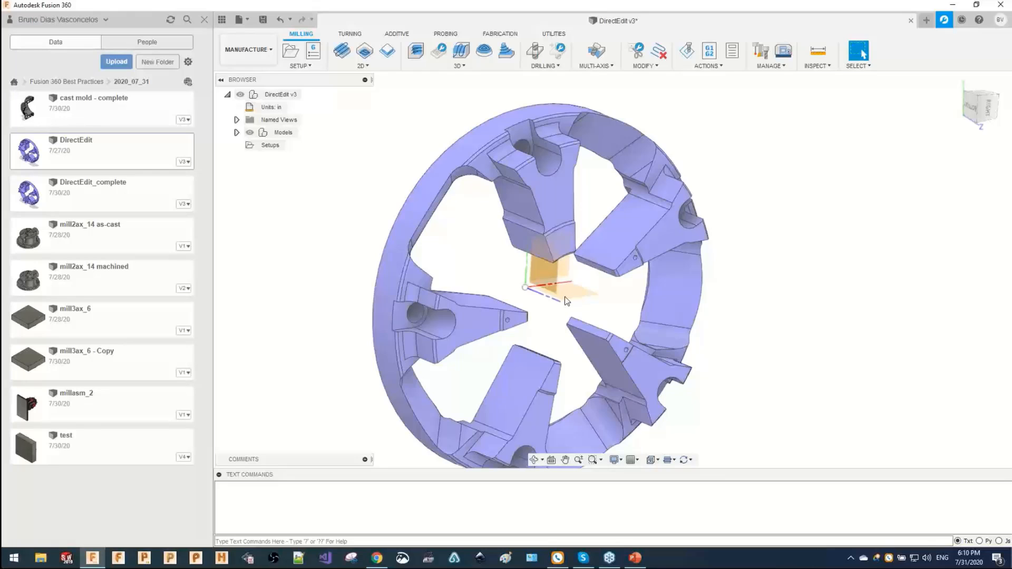
click(449, 228)
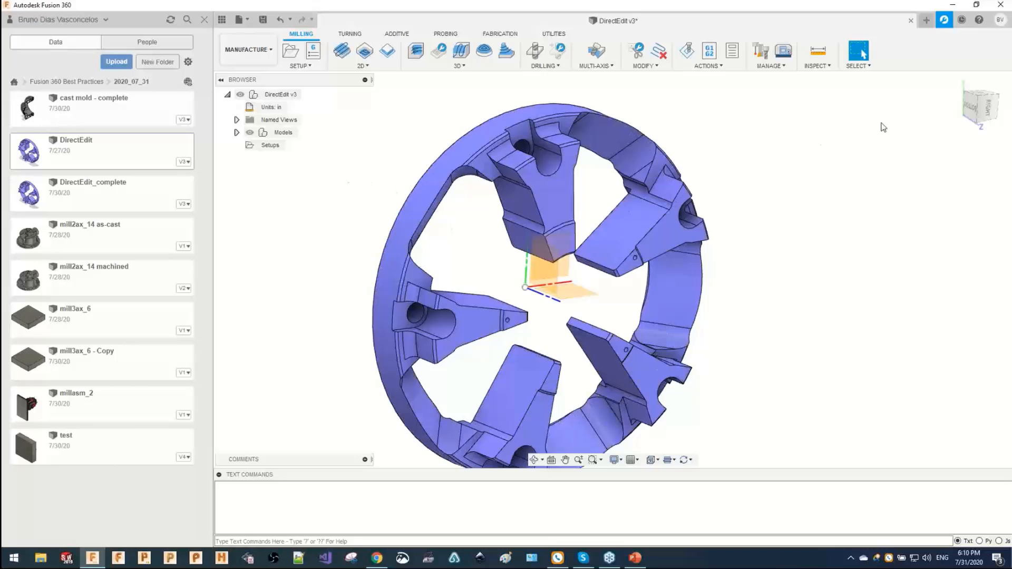
click(979, 97)
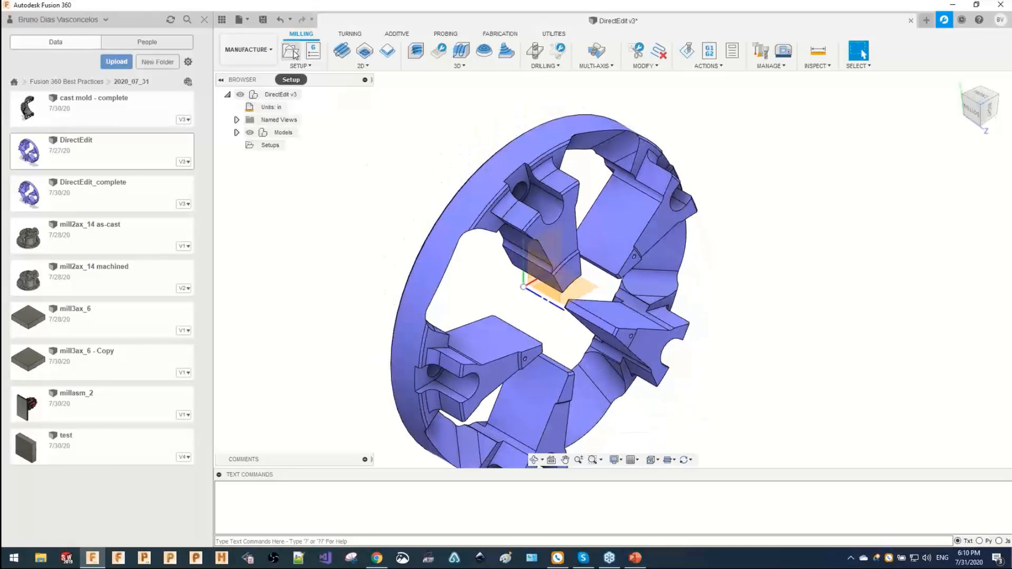
Create a new manufacturing setup with the operation type Turning or mill/turn.
click(292, 52)
shift+middle_drag(543, 246, 564, 300)
click(944, 231)
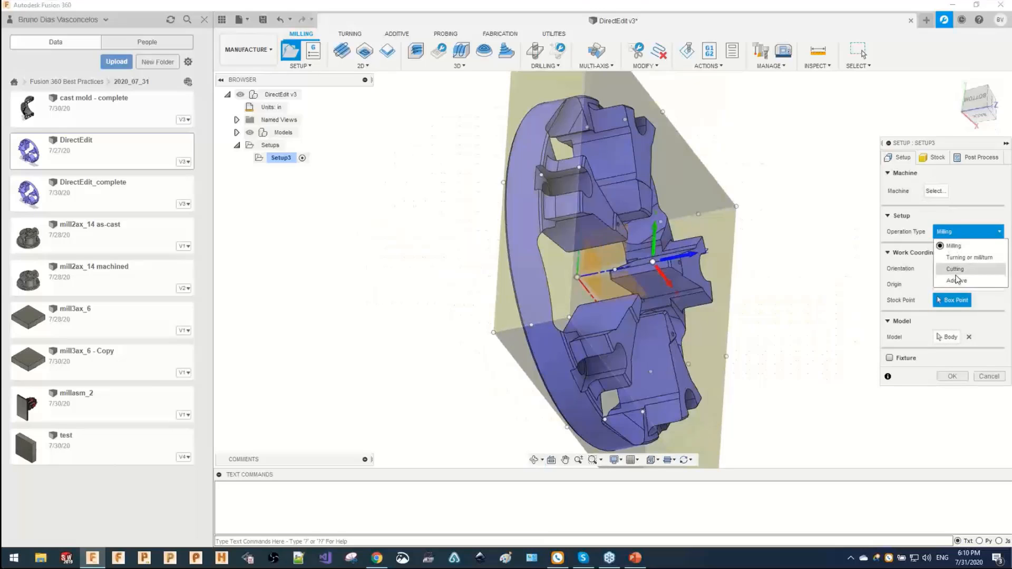
click(969, 258)
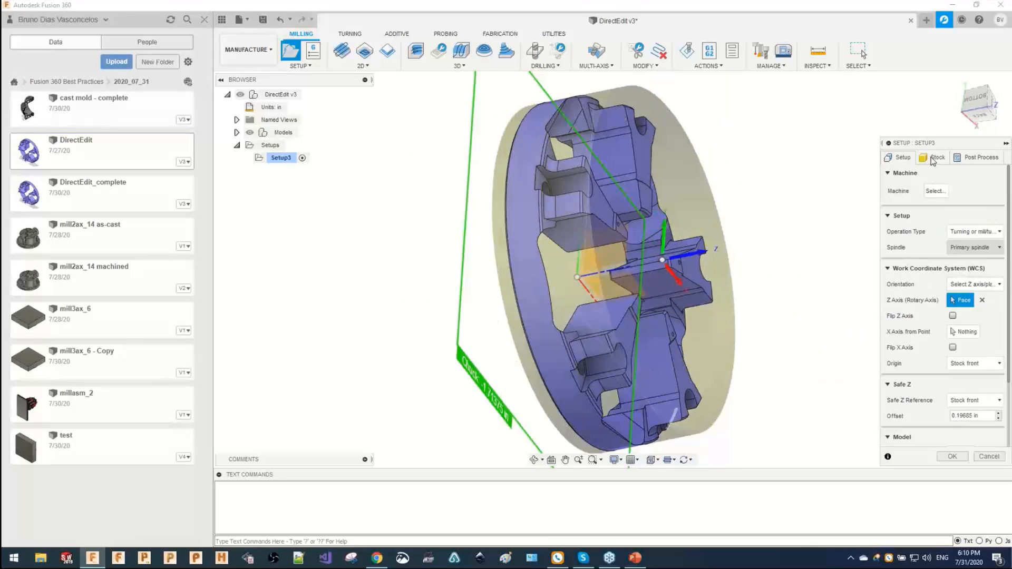
Set the diameter of the fixed-size cylindrical stock to 5.25 in, with the part viewed from the side.
drag(940, 150, 844, 104)
shift+middle_drag(747, 156, 843, 169)
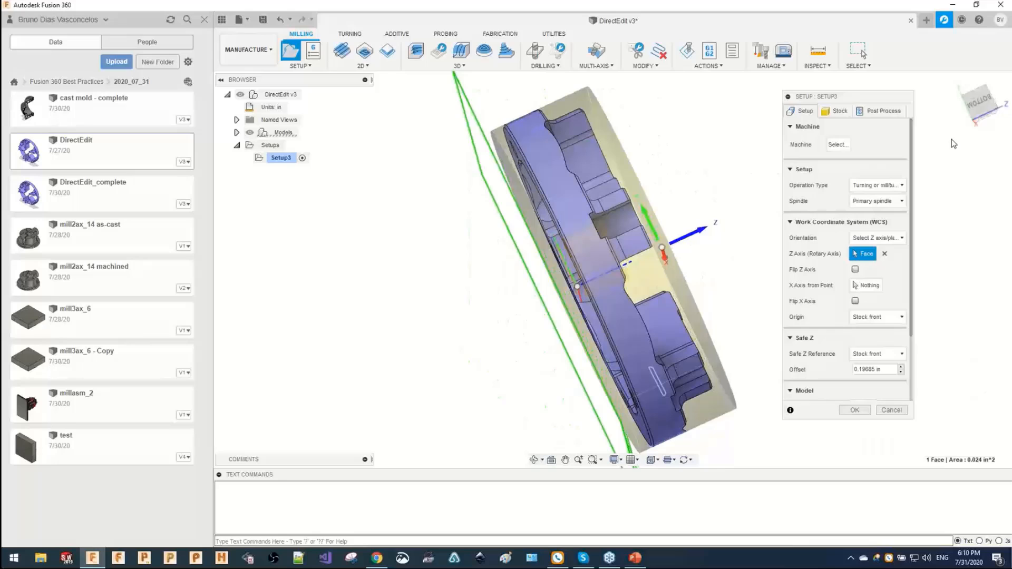
click(978, 106)
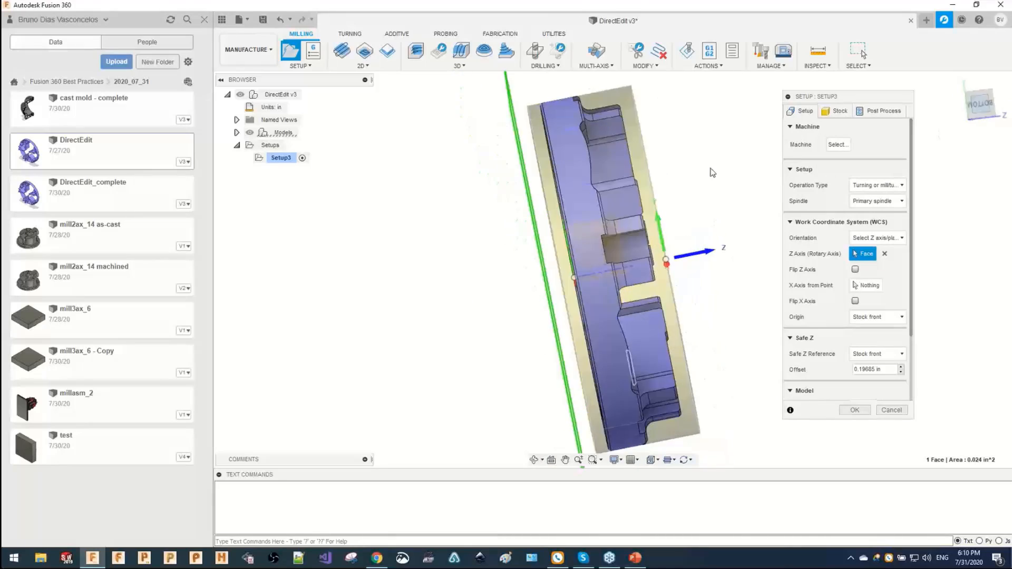
click(836, 111)
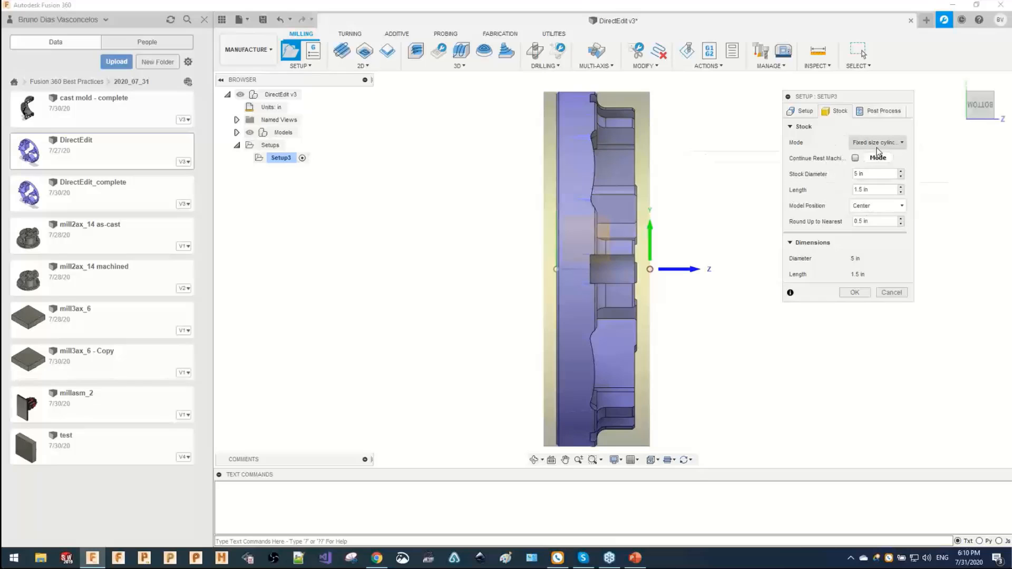
mouse_move(877, 152)
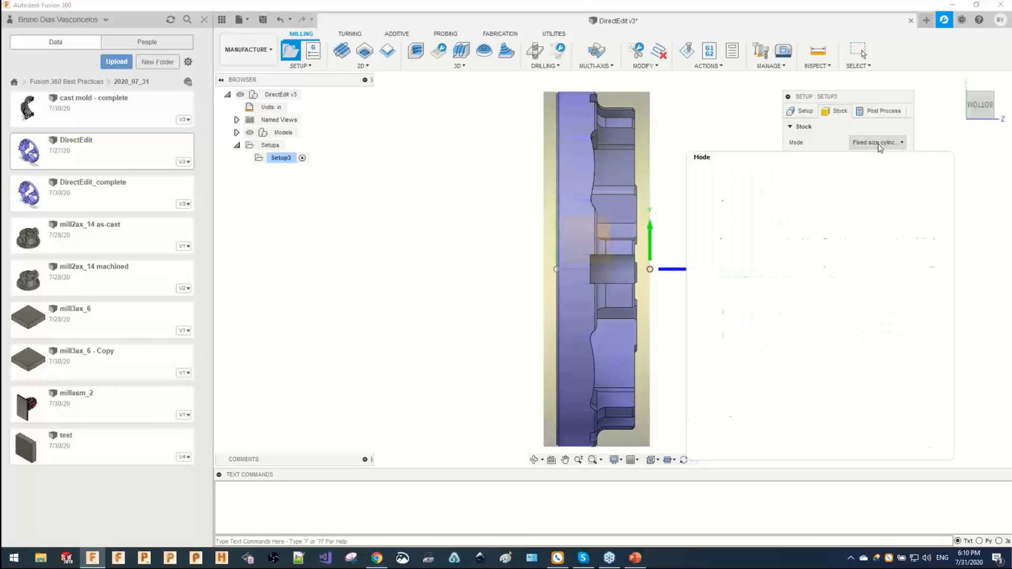
click(822, 175)
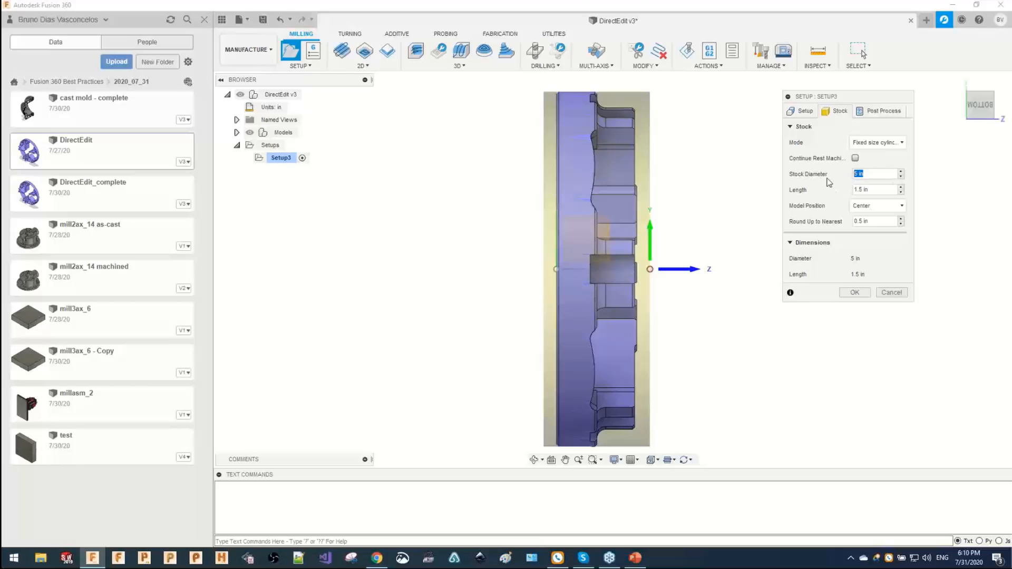
text(5.5)
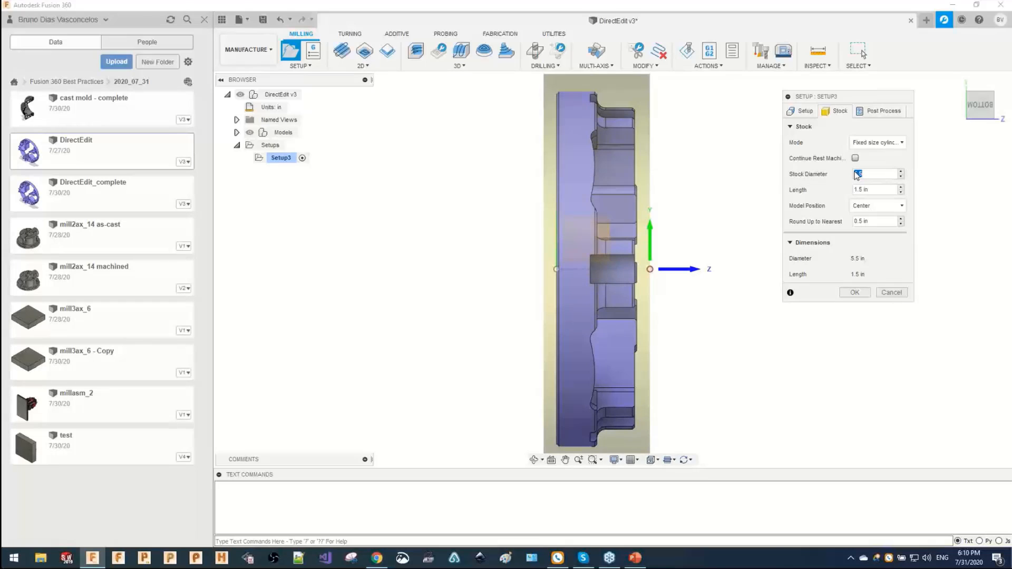
text(5.25)
key(Tab)
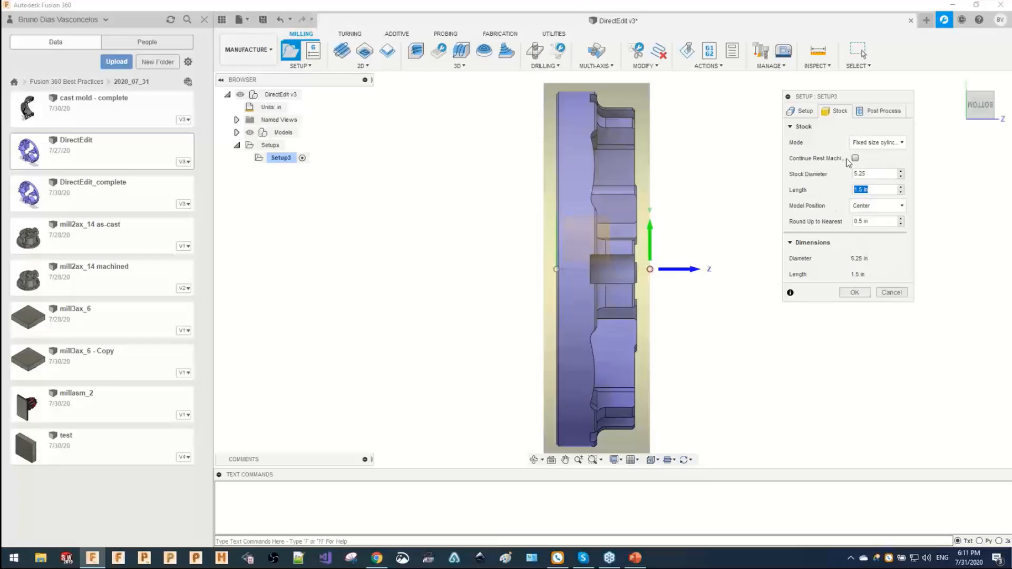
Position the model in the stock by an offset from the front of 0.02 in and check the front clearance.
click(875, 206)
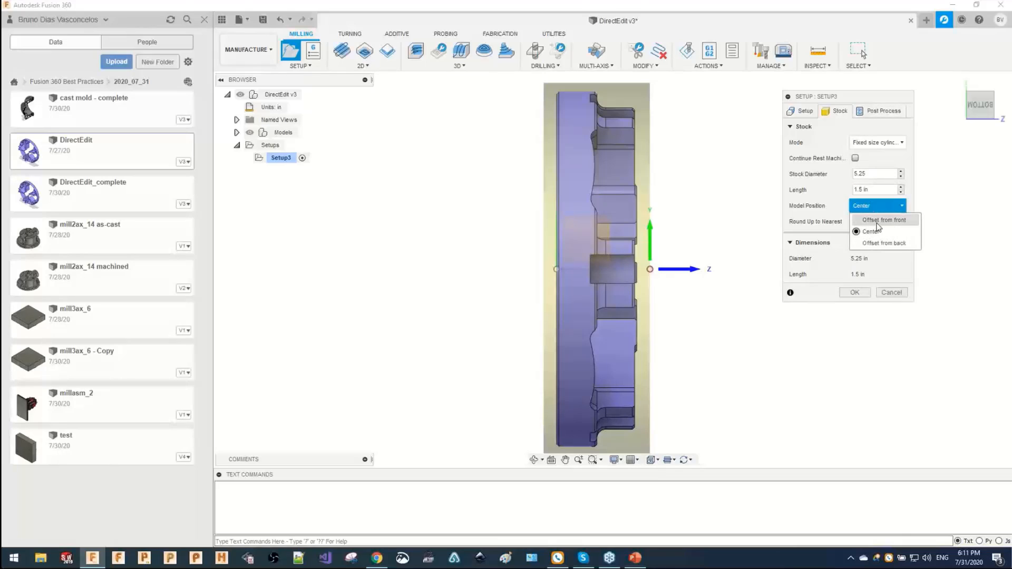
click(880, 220)
click(858, 221)
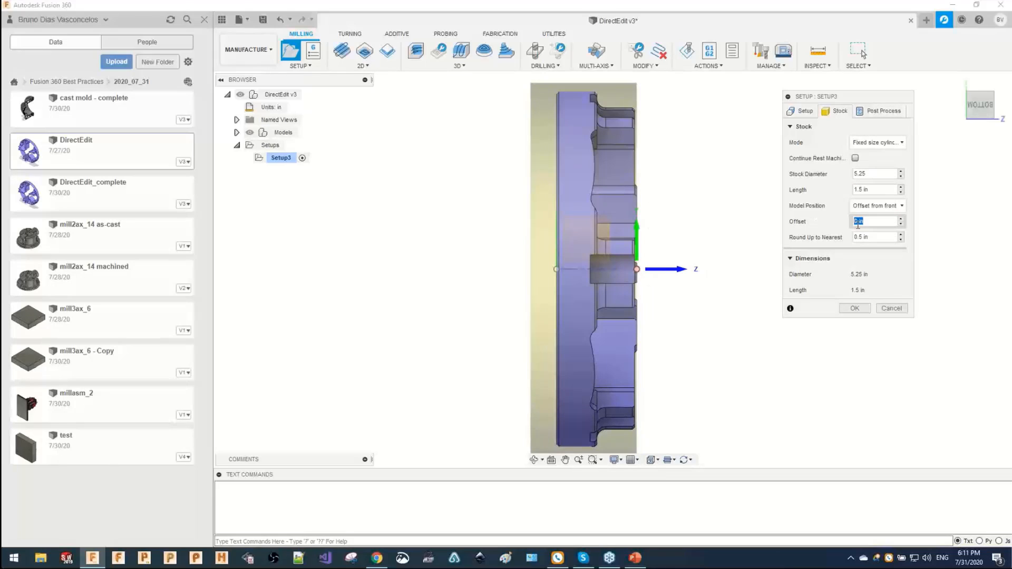
text(0.02)
key(Tab)
scroll(648, 261, up, 5)
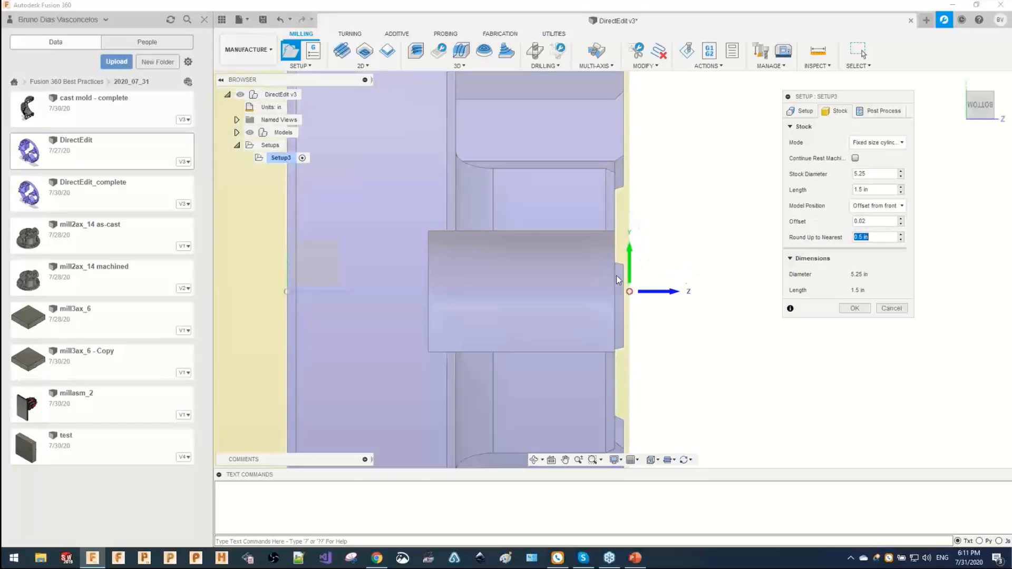
scroll(632, 287, up, 4)
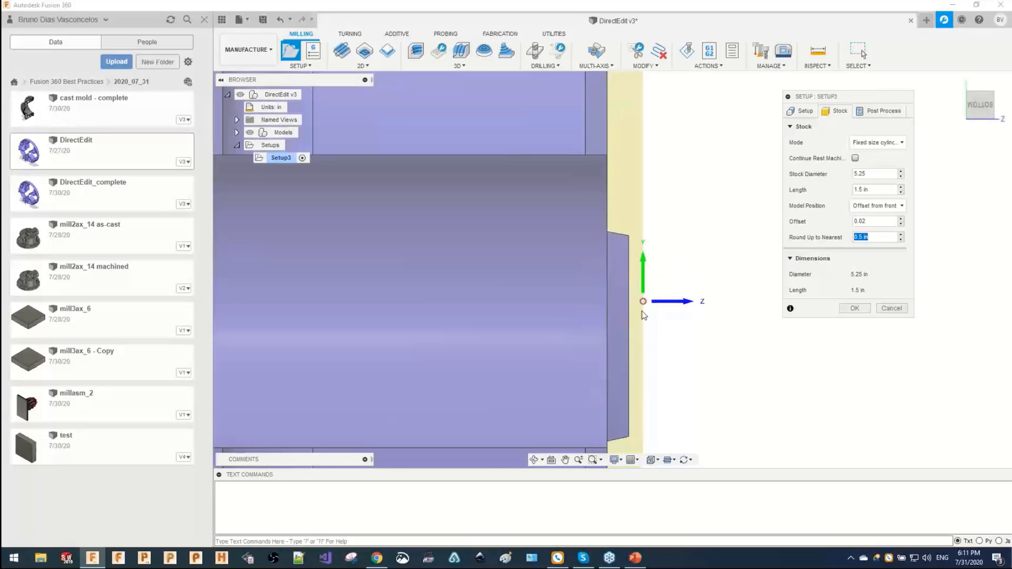
scroll(643, 315, down, 6)
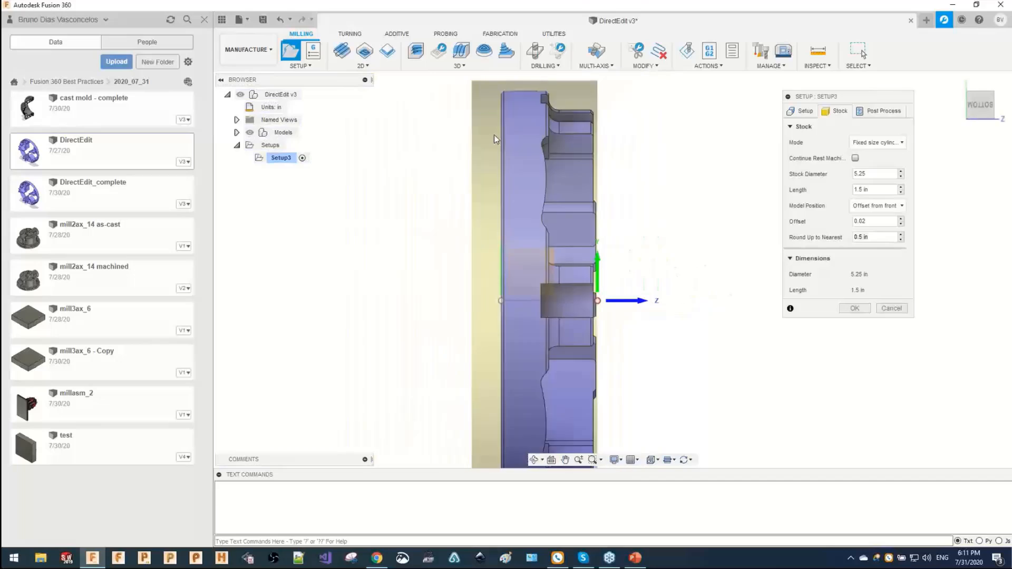
scroll(719, 243, down, 1)
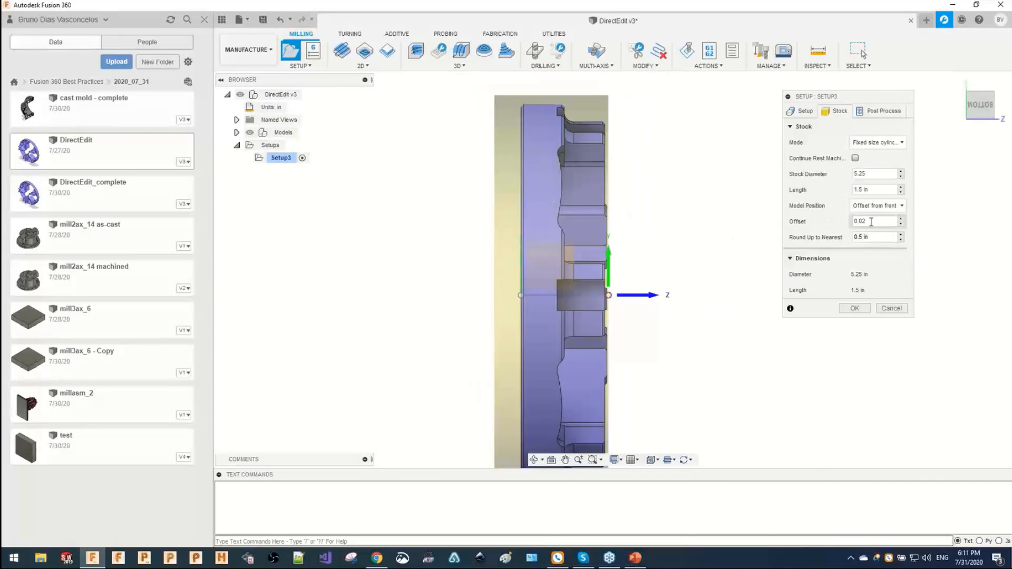
Try stock lengths of 1.2, 1.325 and 1.3 in for the cylindrical stock.
drag(871, 191, 822, 198)
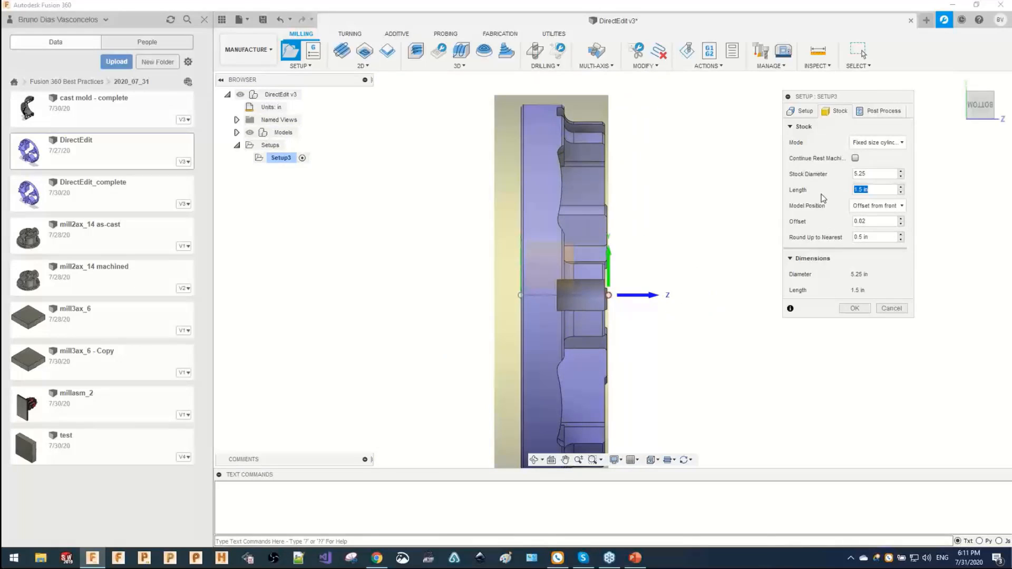
text(1.2)
key(Tab)
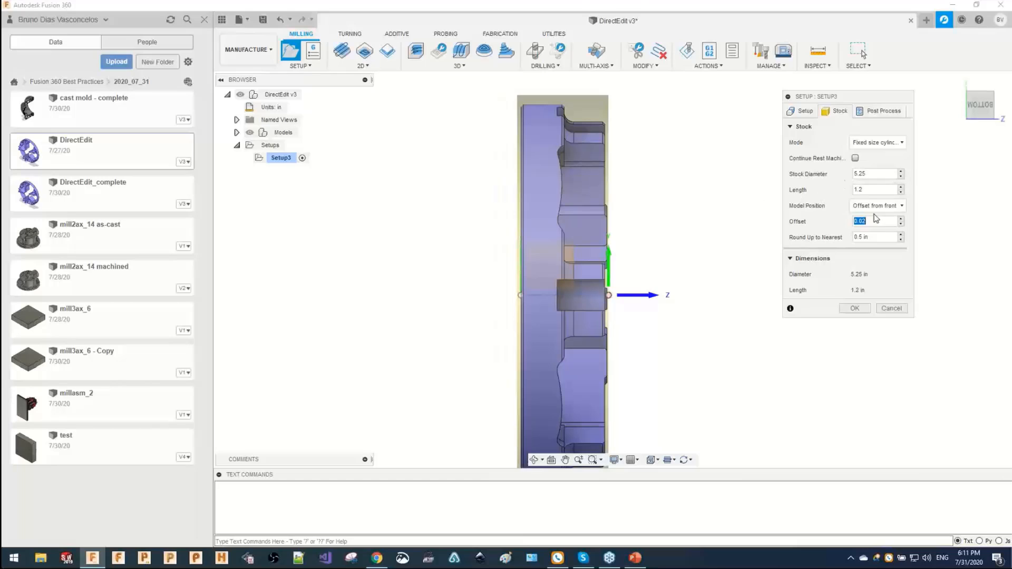
double_click(869, 190)
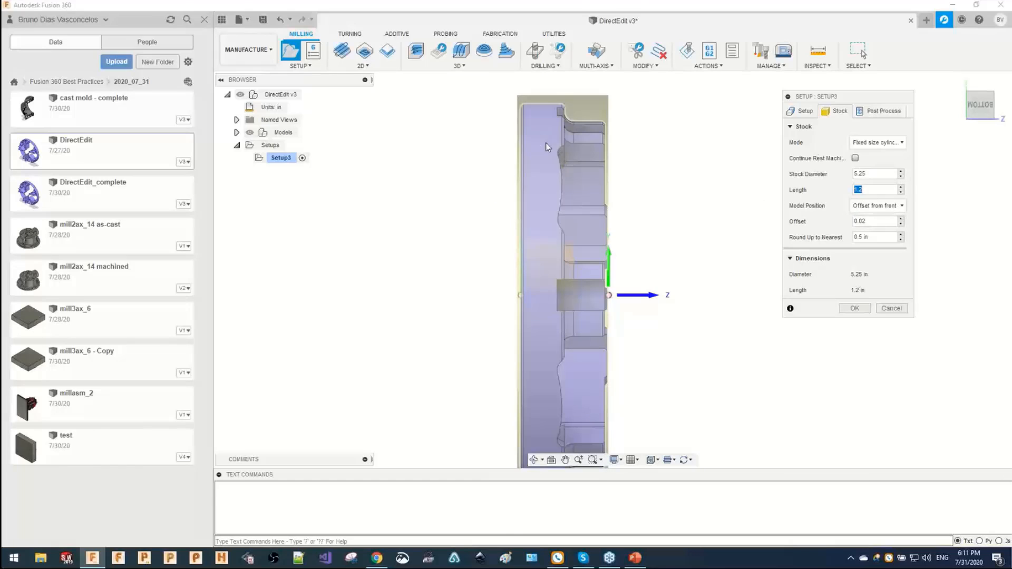
text(1.32)
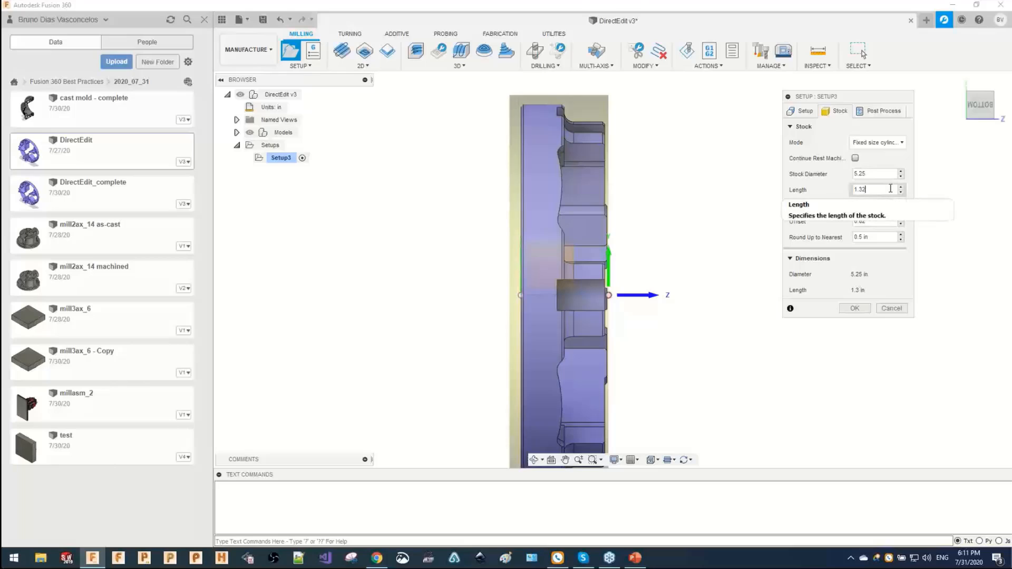
key(BackSpace)
key(BackSpace)
key(BackSpace)
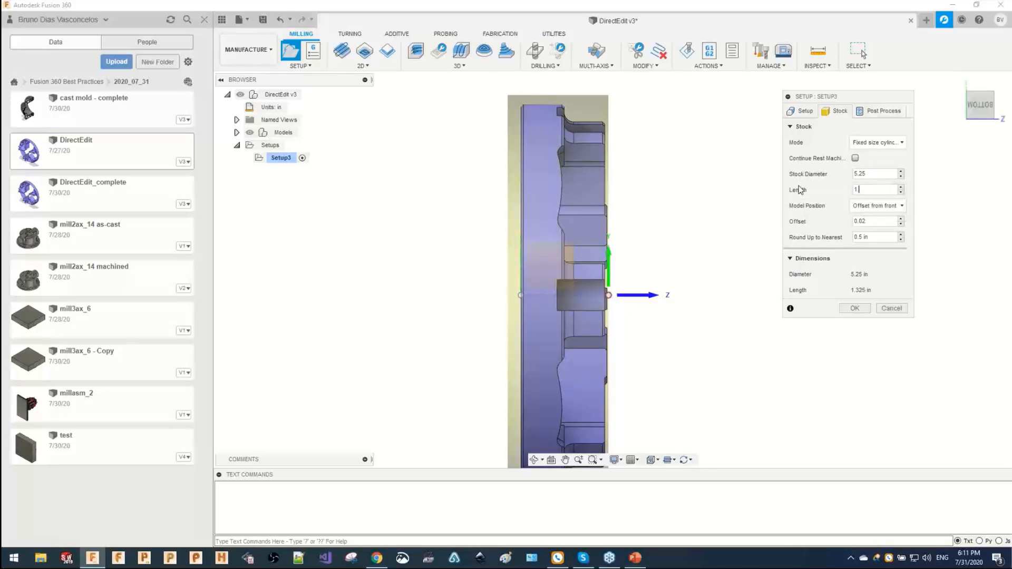
text(.3)
key(Tab)
Set the front offset to 0.02 in and the stock length to 1.2 in, checking the material at both ends.
text(1)
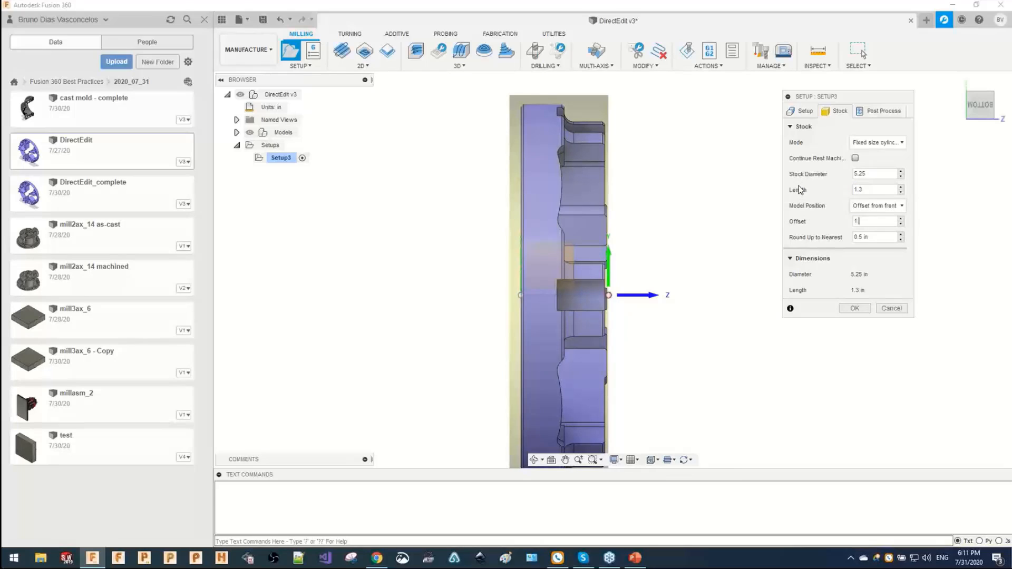
key(BackSpace)
text(0.02)
key(Tab)
double_click(867, 190)
text(1.2)
key(Tab)
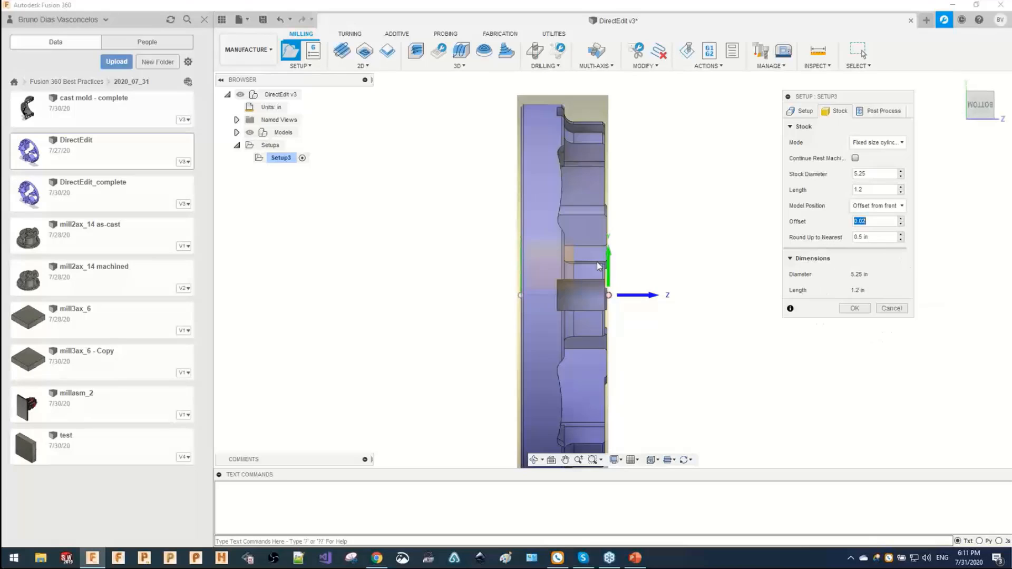
scroll(595, 271, up, 10)
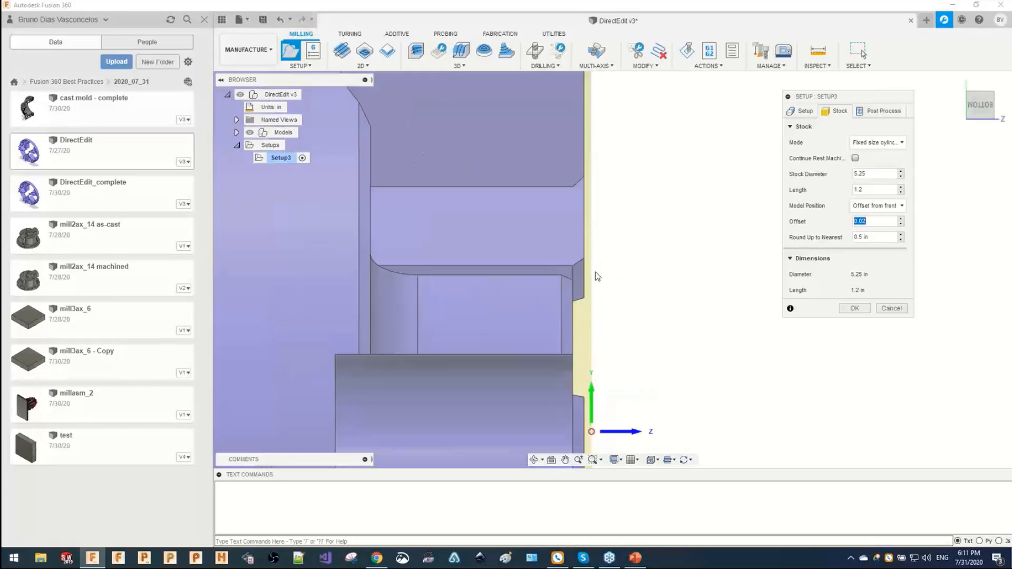
scroll(594, 285, down, 4)
middle_drag(594, 284, 683, 286)
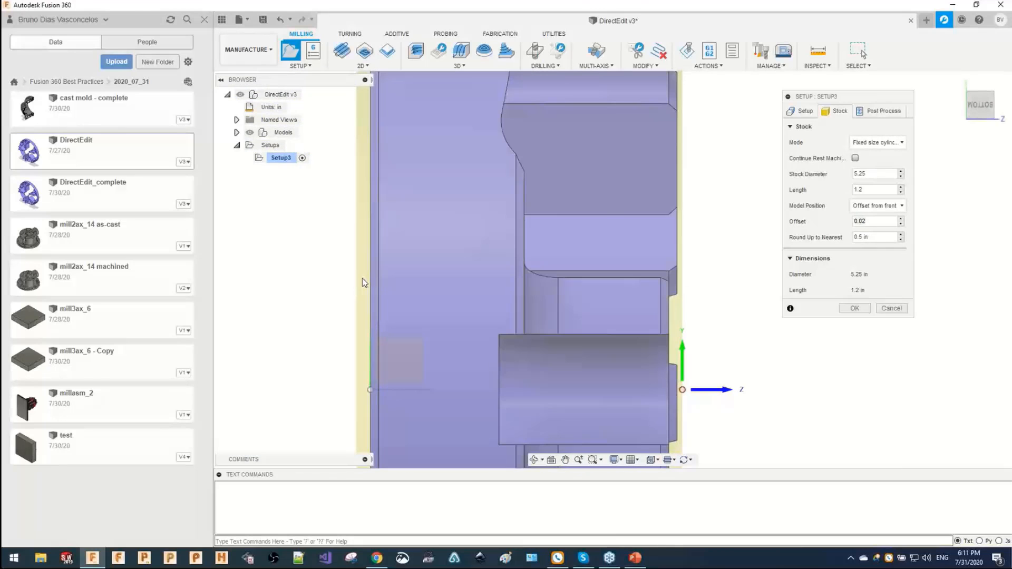
Check the cylindrical stock around the whole part and accept the new setup.
scroll(363, 283, down, 3)
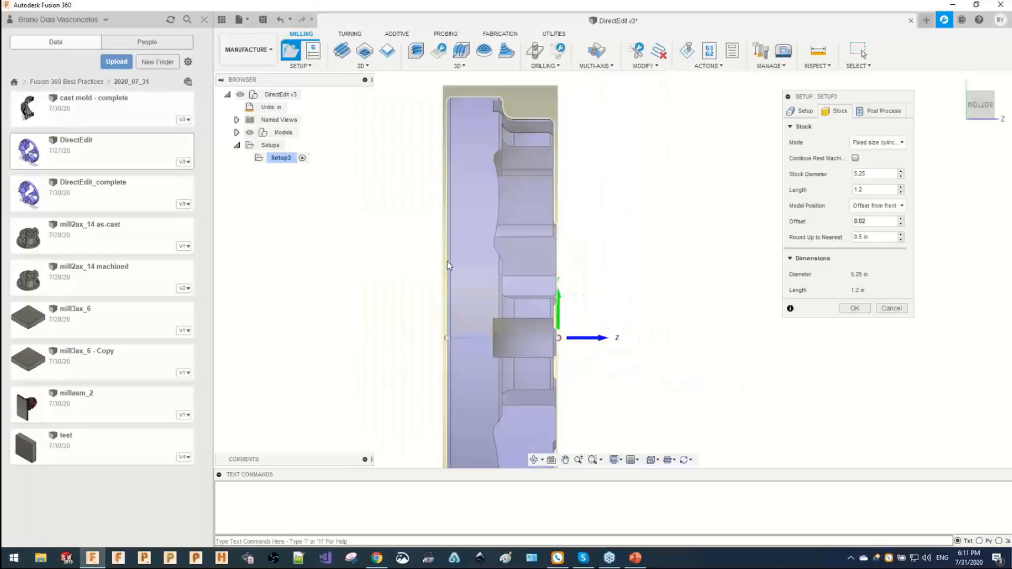
scroll(447, 262, down, 5)
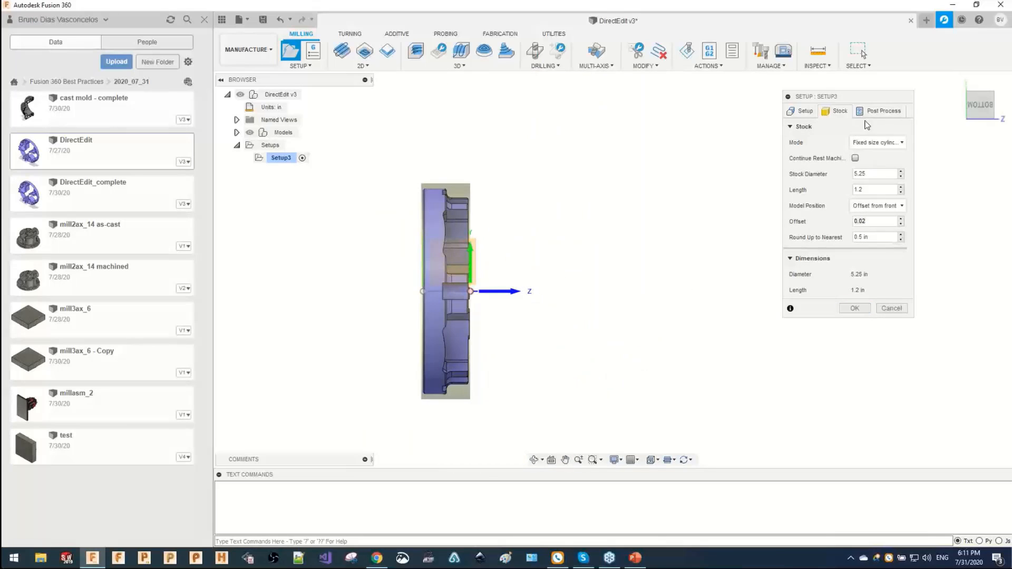
click(854, 309)
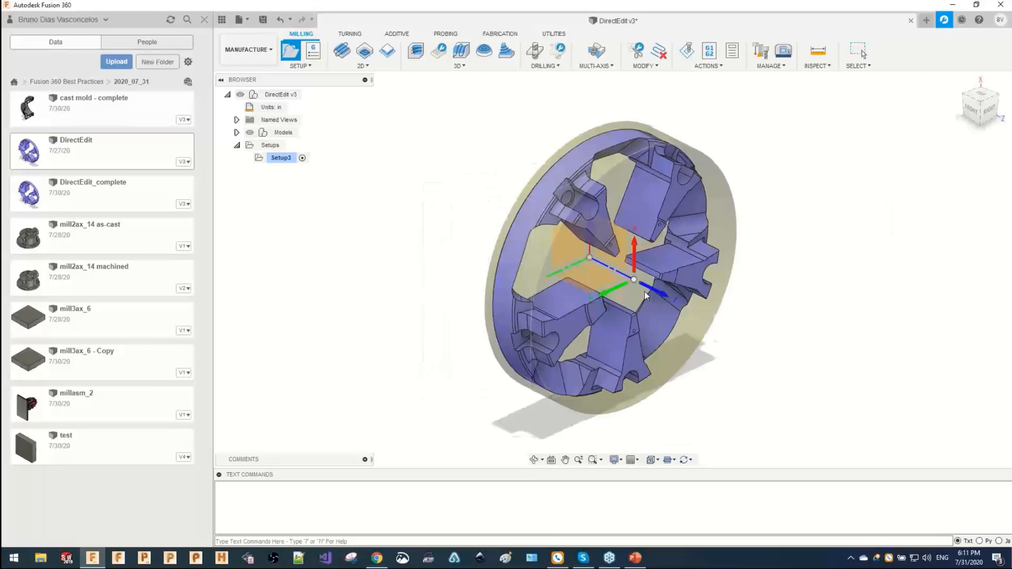
Create a turning Face operation with tool 6, the CNMT right-hand tool, keeping the default settings.
shift+middle_drag(706, 280, 535, 223)
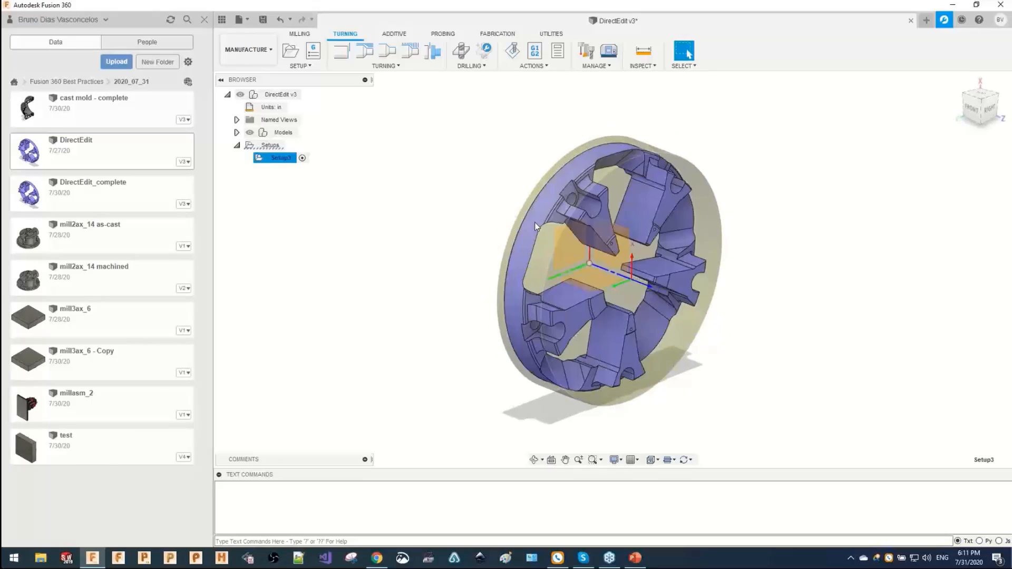
click(341, 51)
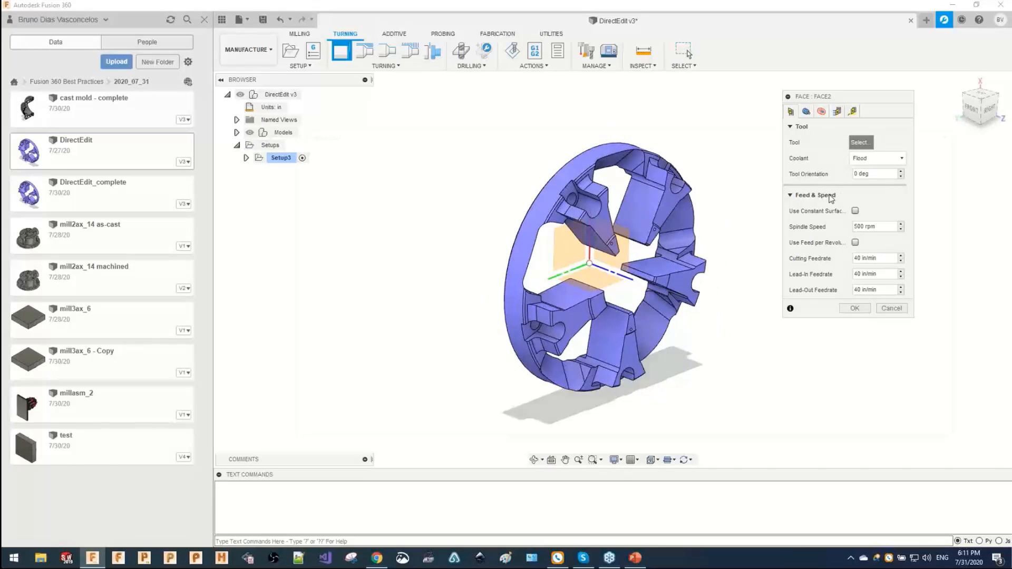
click(860, 142)
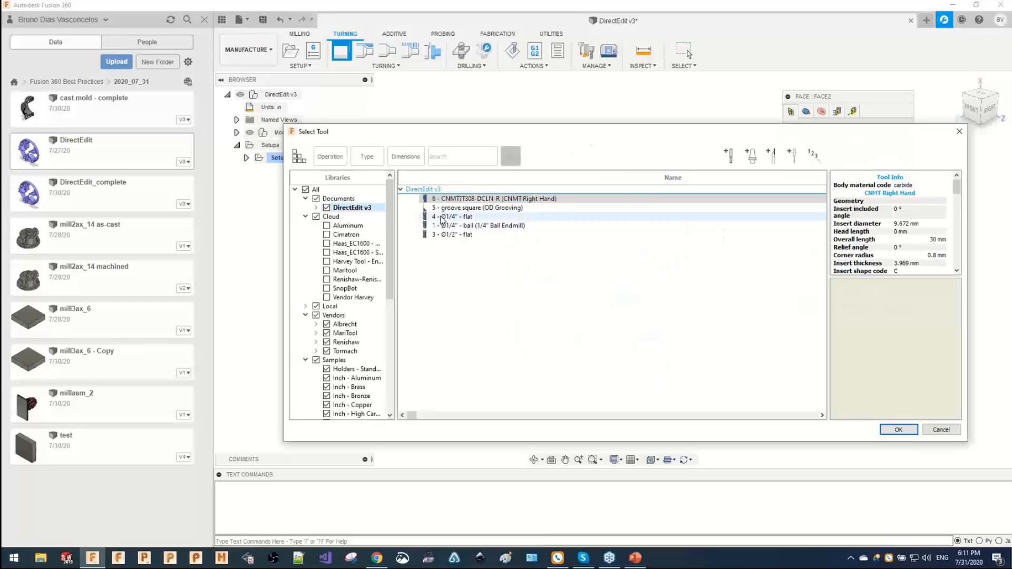
click(896, 429)
click(854, 340)
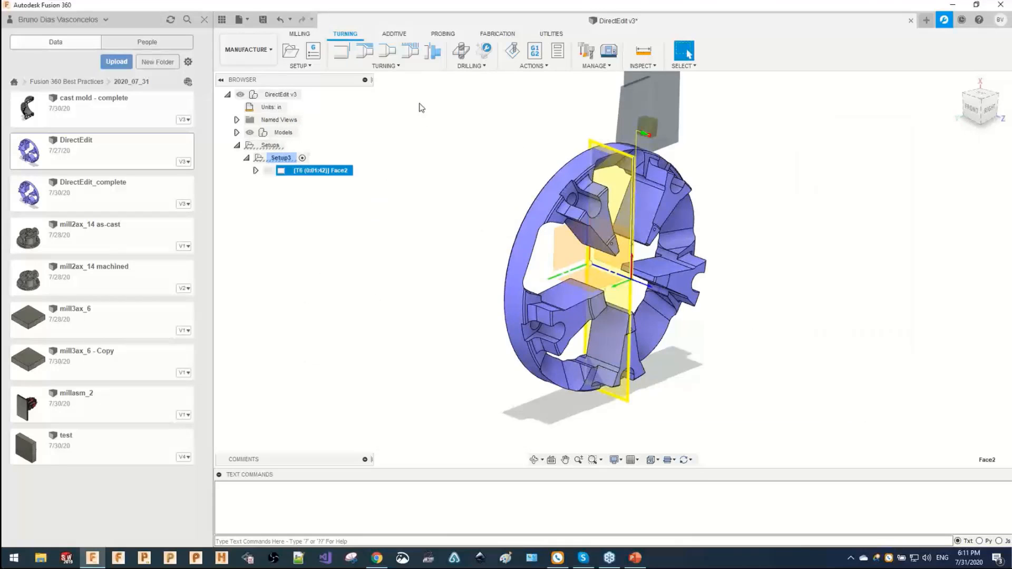
Create an outside Profile Roughing operation with tool 6, the CNMT right-hand tool, and check it in the front view.
click(363, 50)
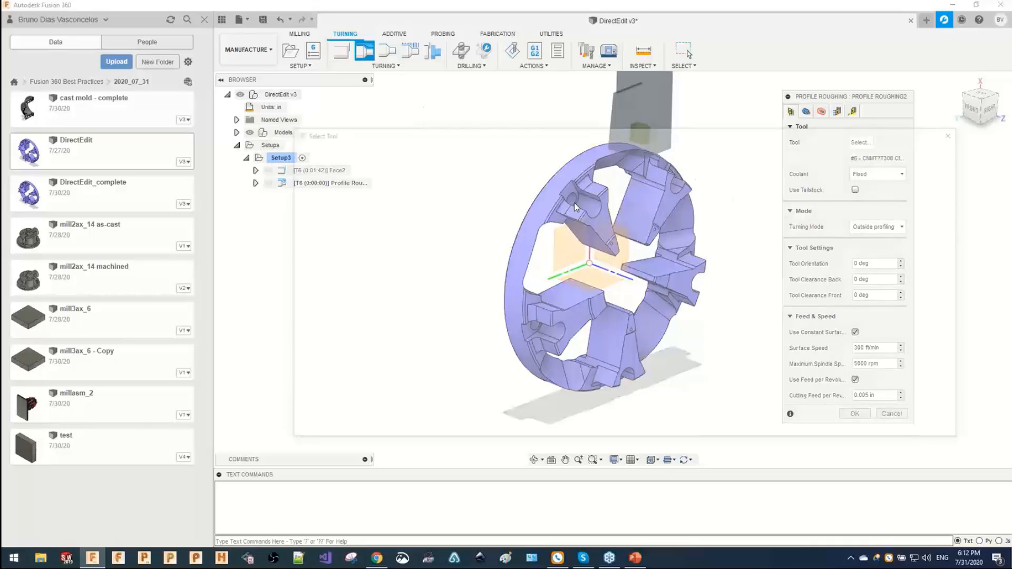
click(861, 142)
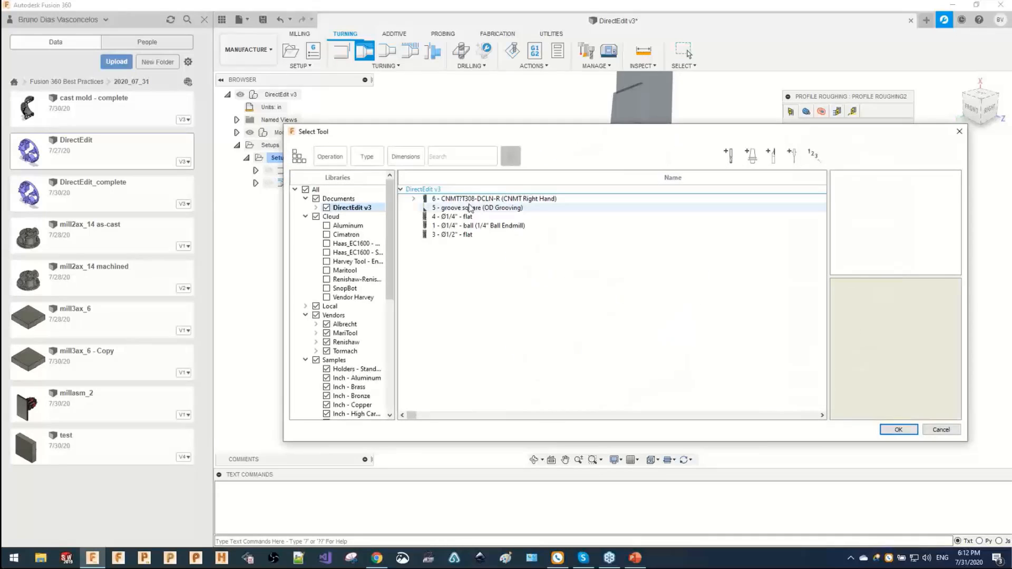
click(898, 429)
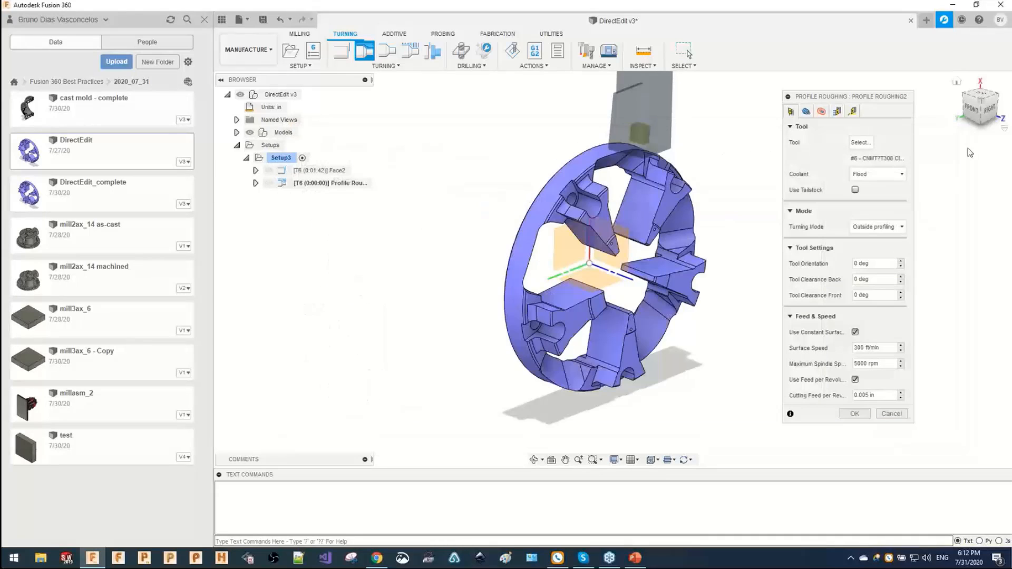
click(854, 414)
click(534, 293)
click(328, 170)
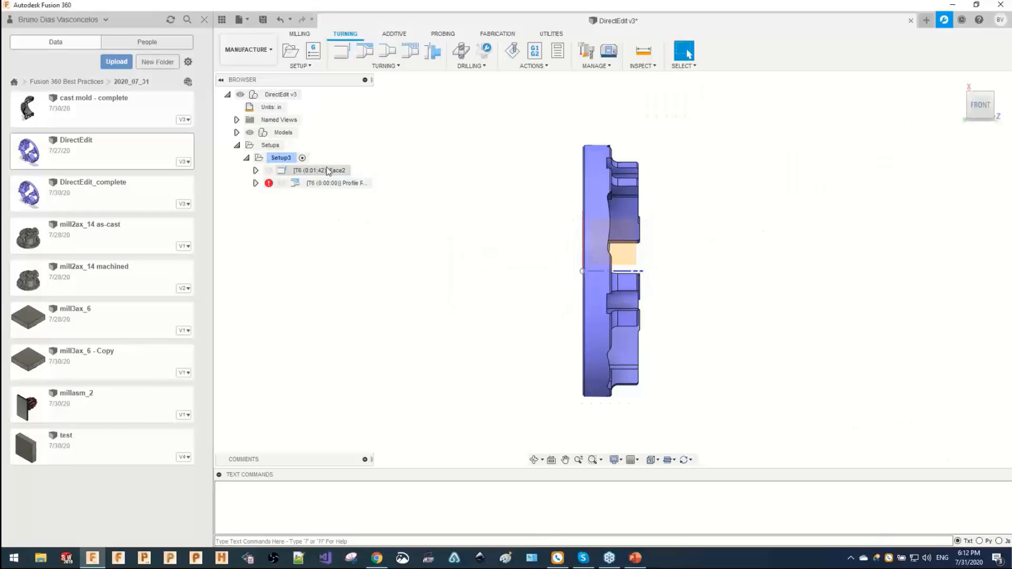
right_click(343, 186)
Edit Setup3 to enable Spun Profile for the model, keeping its default tolerance and smoothing.
click(285, 158)
double_click(286, 158)
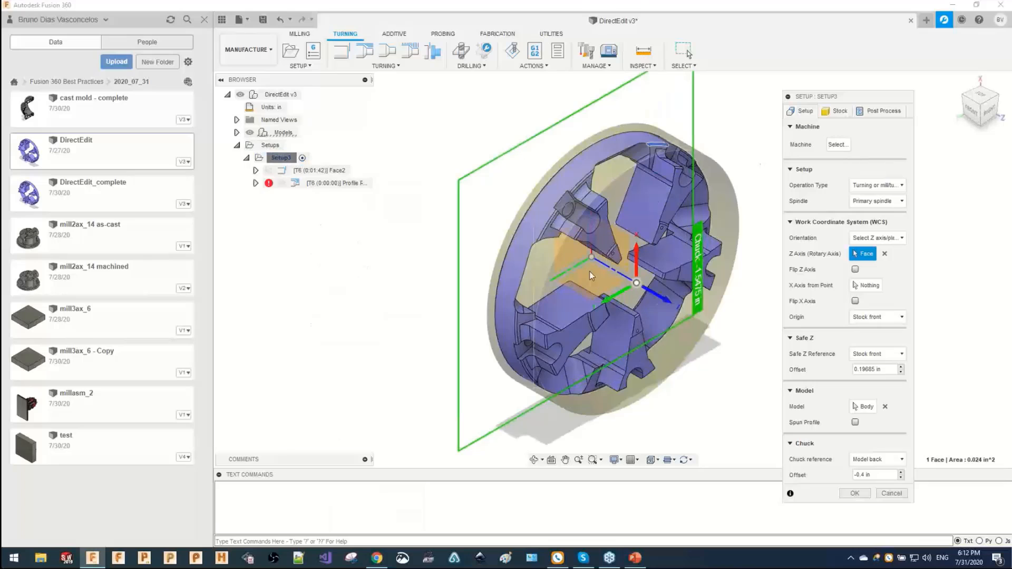
shift+middle_drag(590, 271, 563, 206)
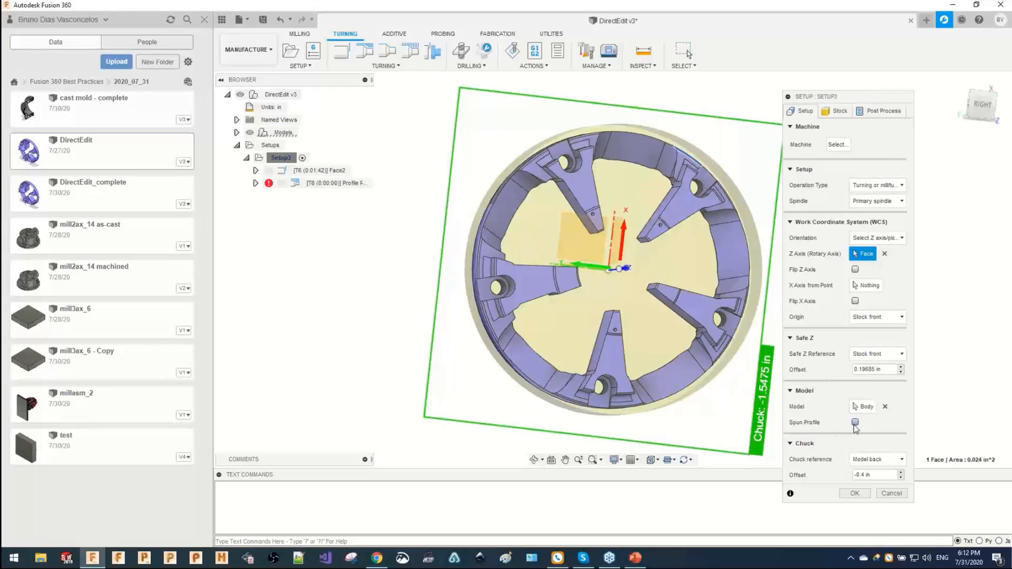
mouse_move(856, 429)
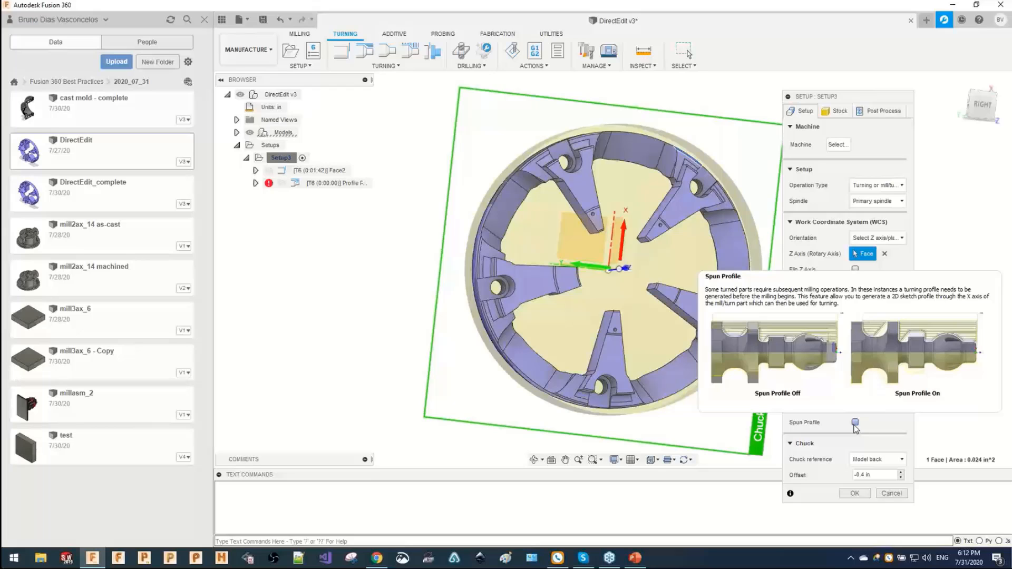
click(855, 423)
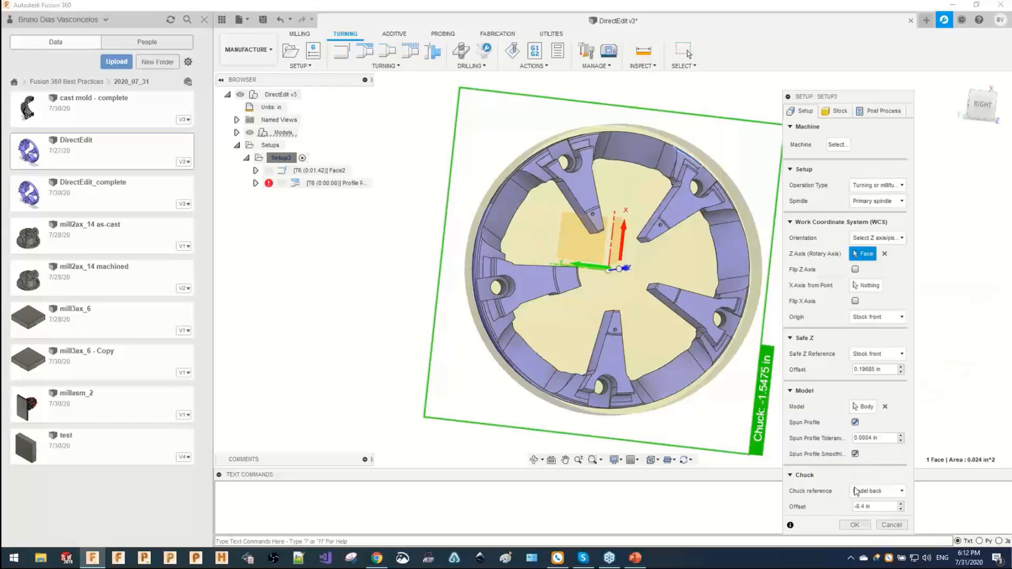
click(843, 524)
Regenerate the face and profile roughing toolpaths and inspect them against the part's outer profile in the front view.
shift+middle_drag(590, 244, 650, 193)
click(976, 112)
click(332, 170)
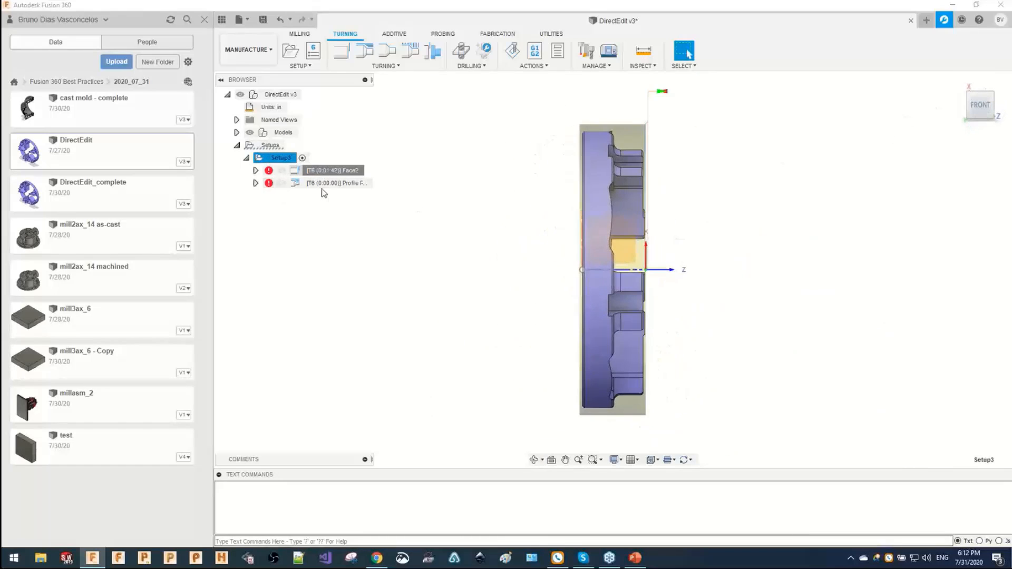
shift+click(327, 183)
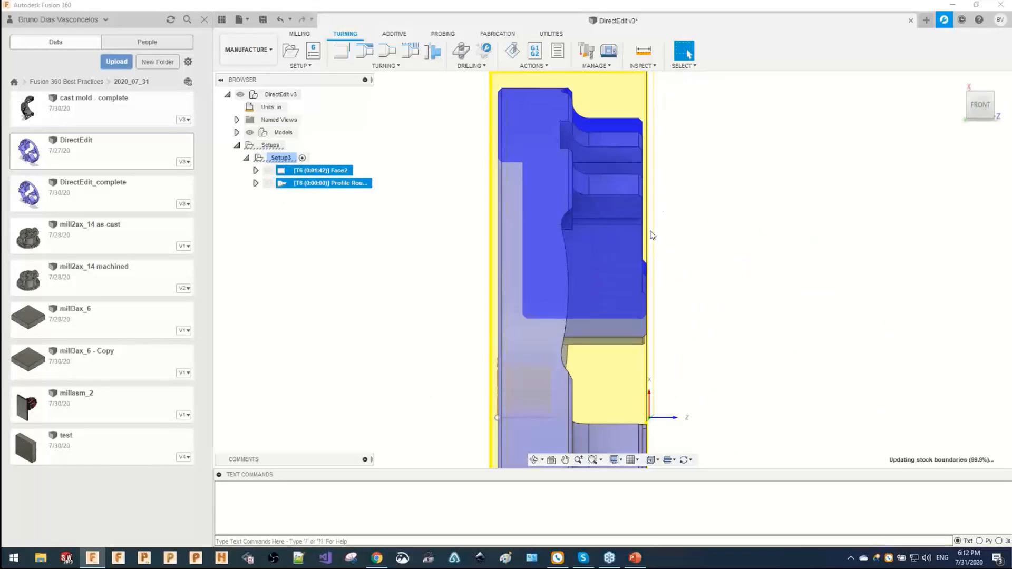
scroll(654, 238, up, 3)
scroll(569, 171, up, 4)
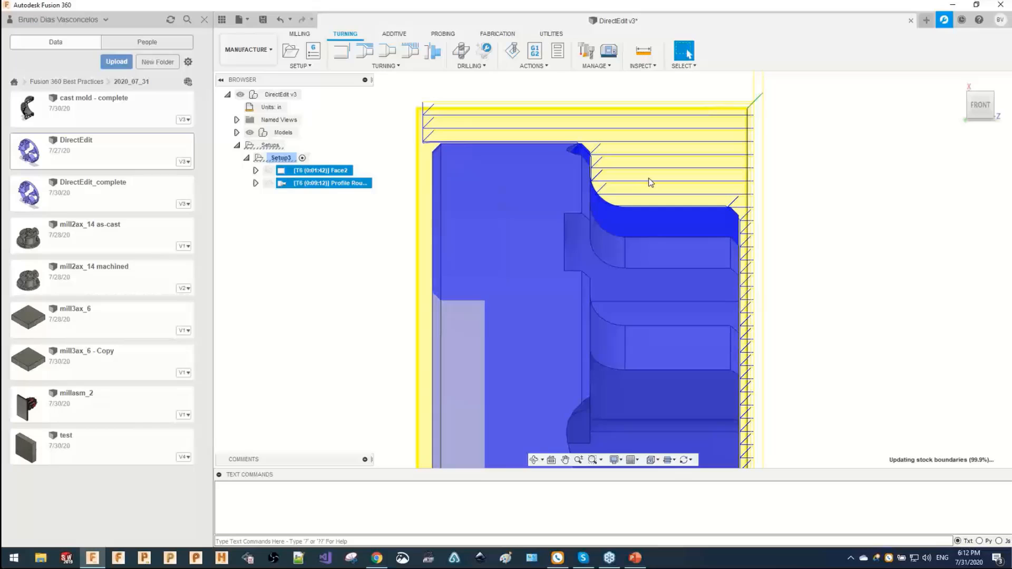
scroll(754, 224, up, 3)
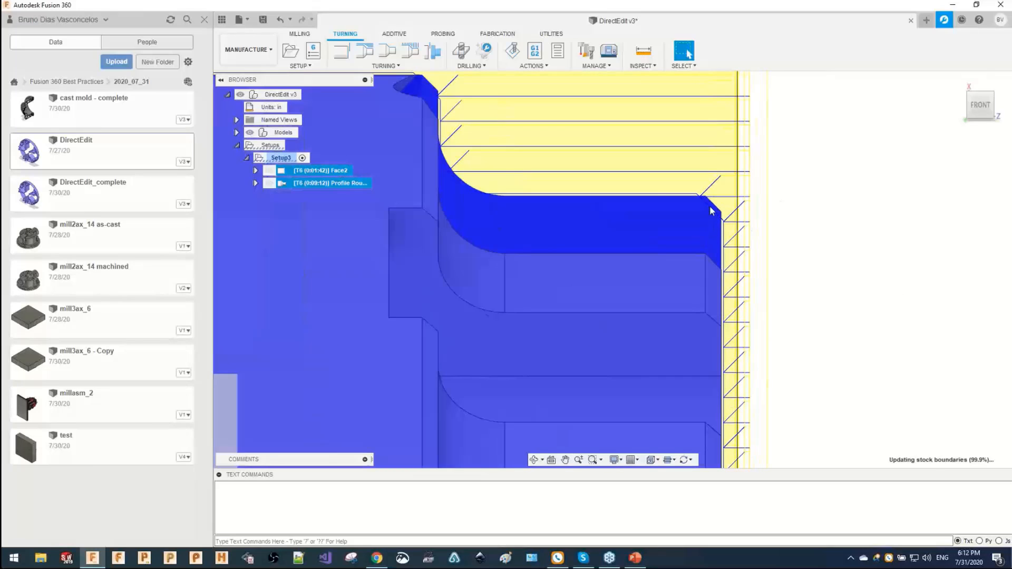
scroll(473, 182, down, 2)
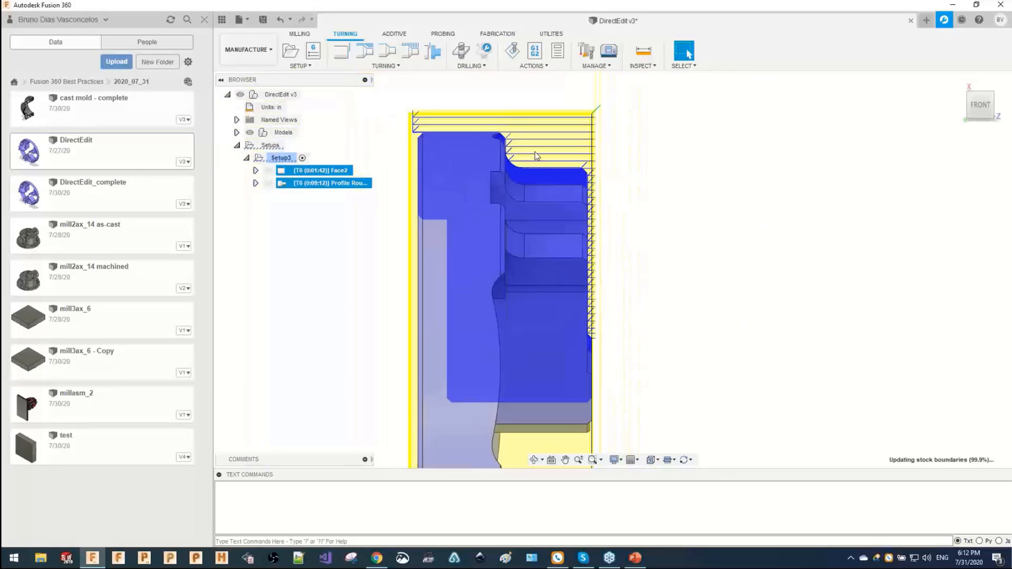
Review the Spun Profile option in Setup3, keep it enabled, and view both turning toolpaths from the front.
click(284, 159)
double_click(285, 158)
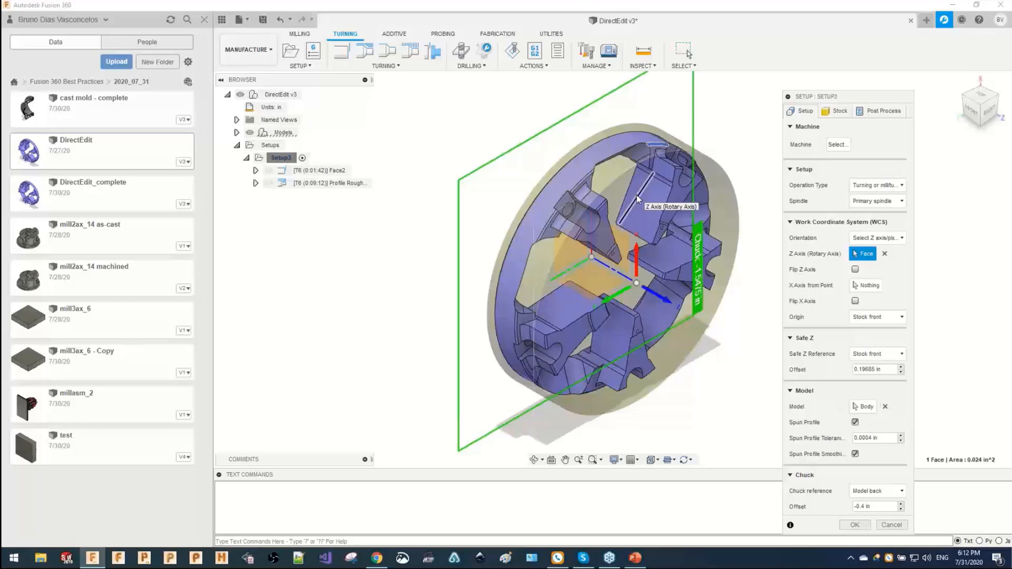
shift+middle_drag(630, 184, 574, 184)
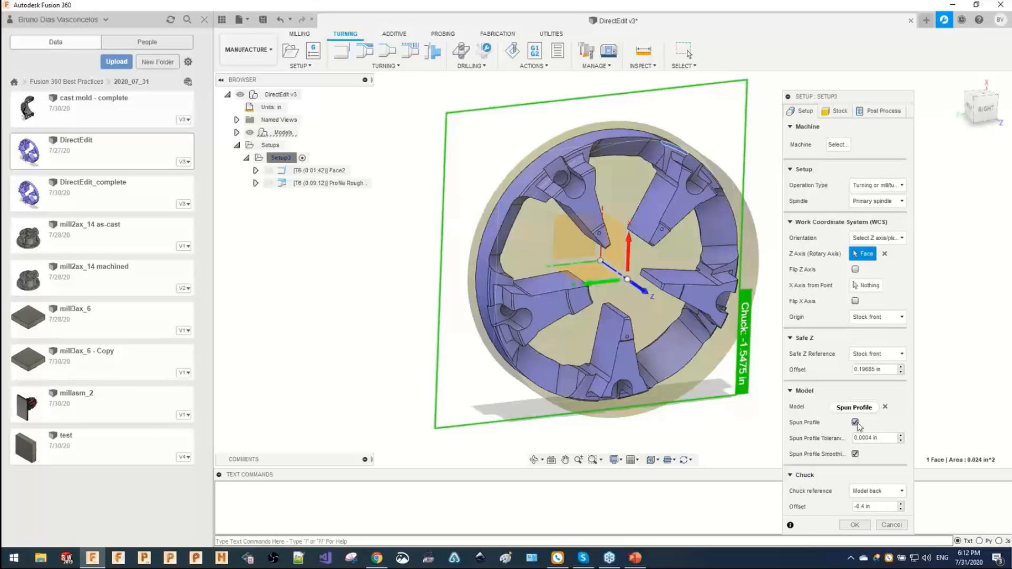
mouse_move(856, 424)
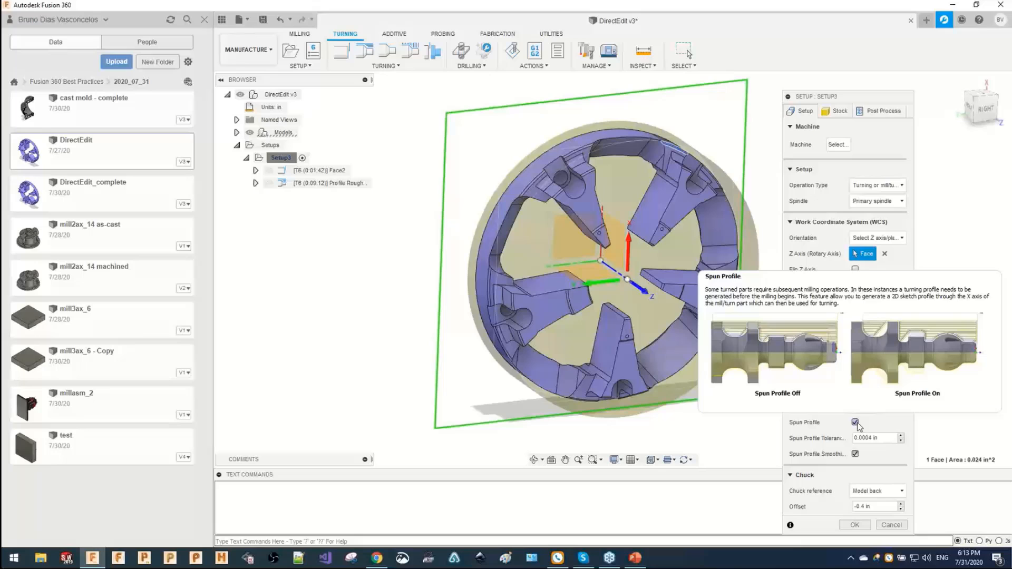
click(854, 525)
shift+click(332, 183)
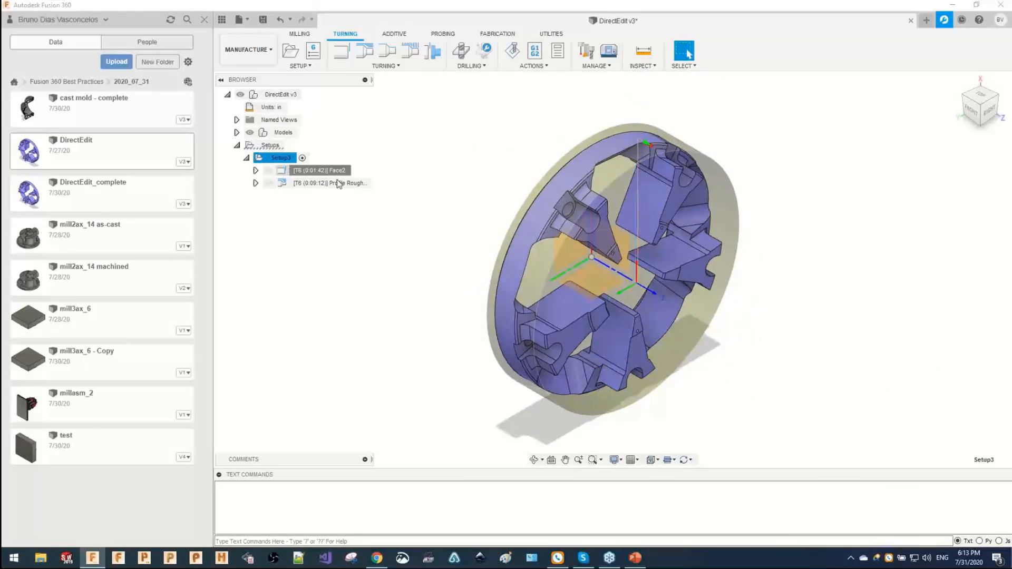
click(972, 111)
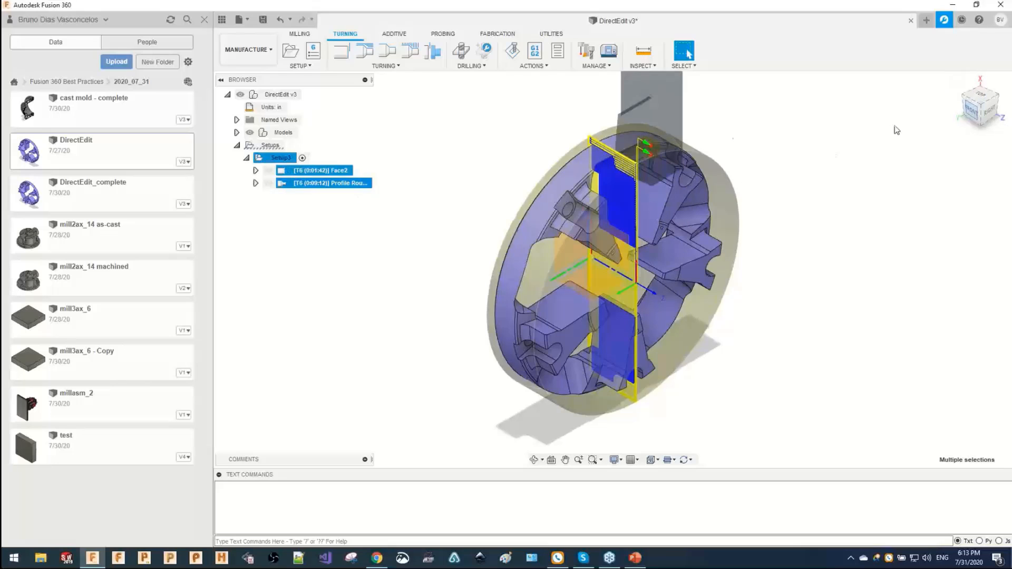
Create a turning Part operation with tool 5, the groove square OD grooving tool.
click(432, 51)
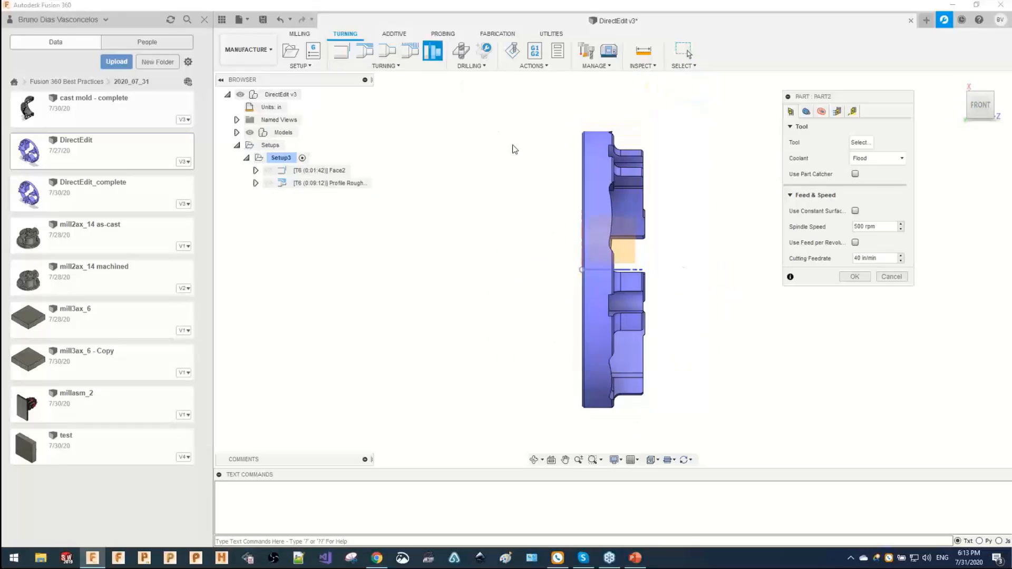
click(806, 111)
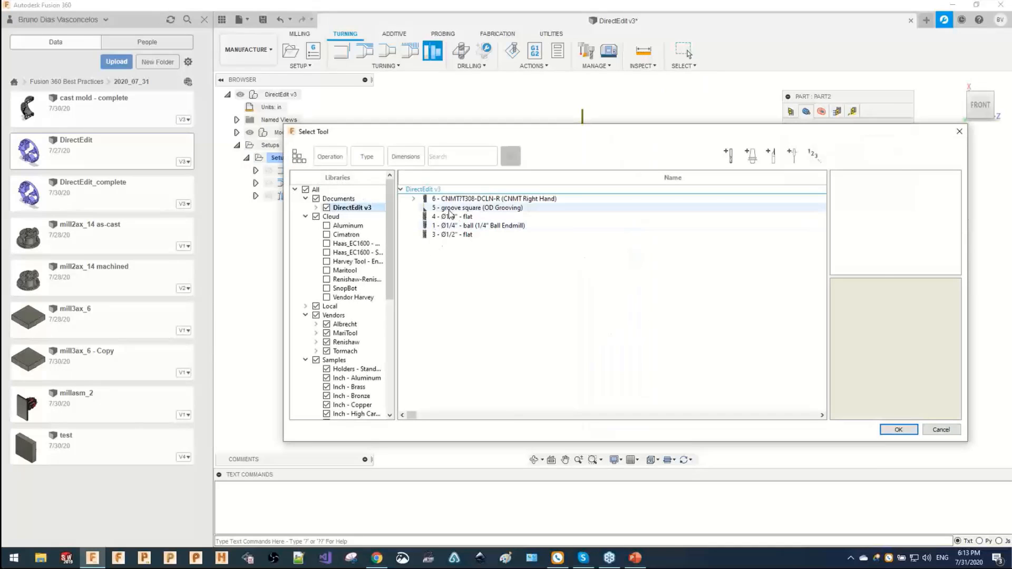
click(479, 208)
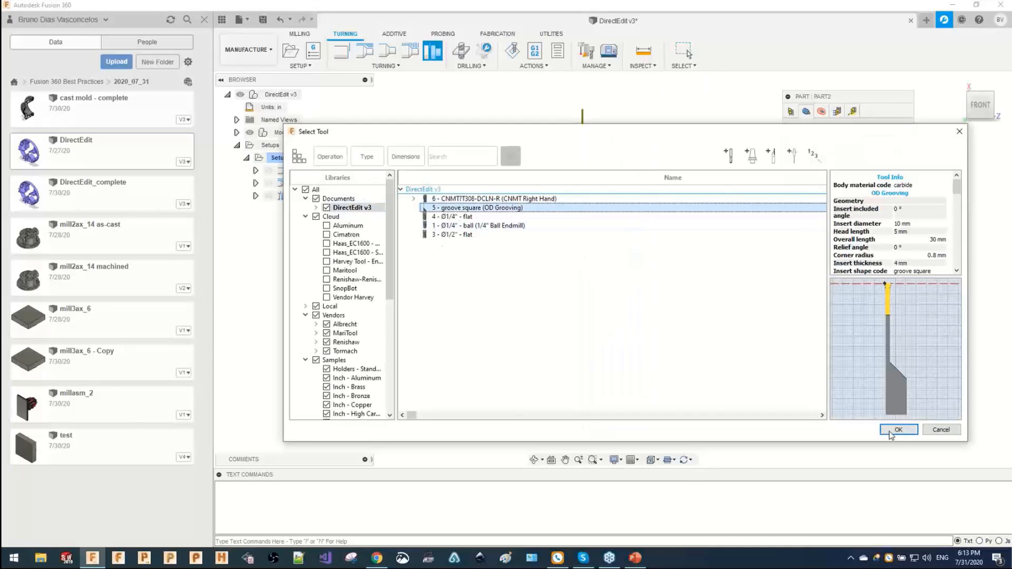
click(891, 428)
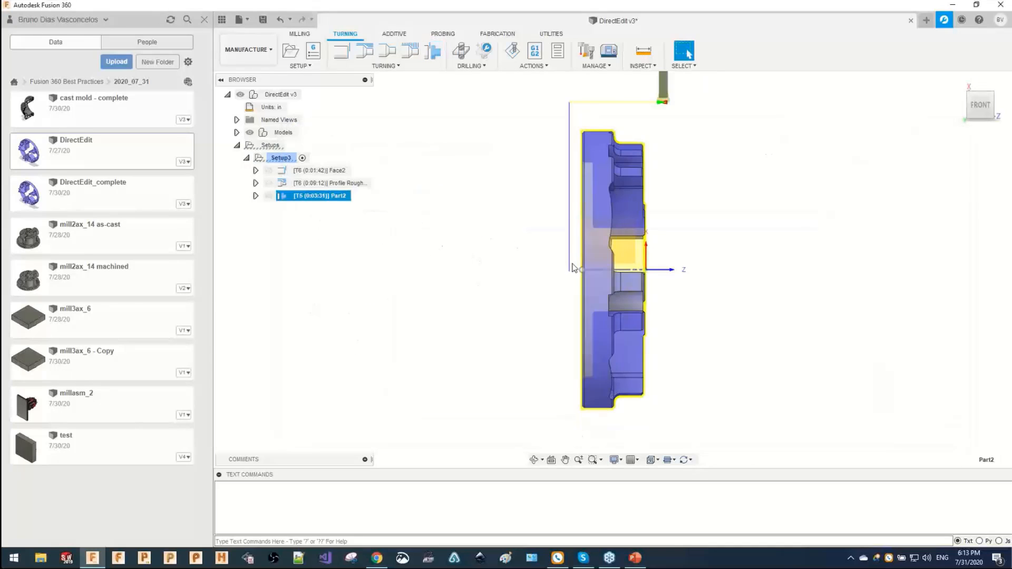
Open a simulation of the face, profile roughing and part operations with the stock shown.
middle_drag(504, 248, 298, 214)
click(312, 170)
shift+click(316, 195)
right_click(318, 196)
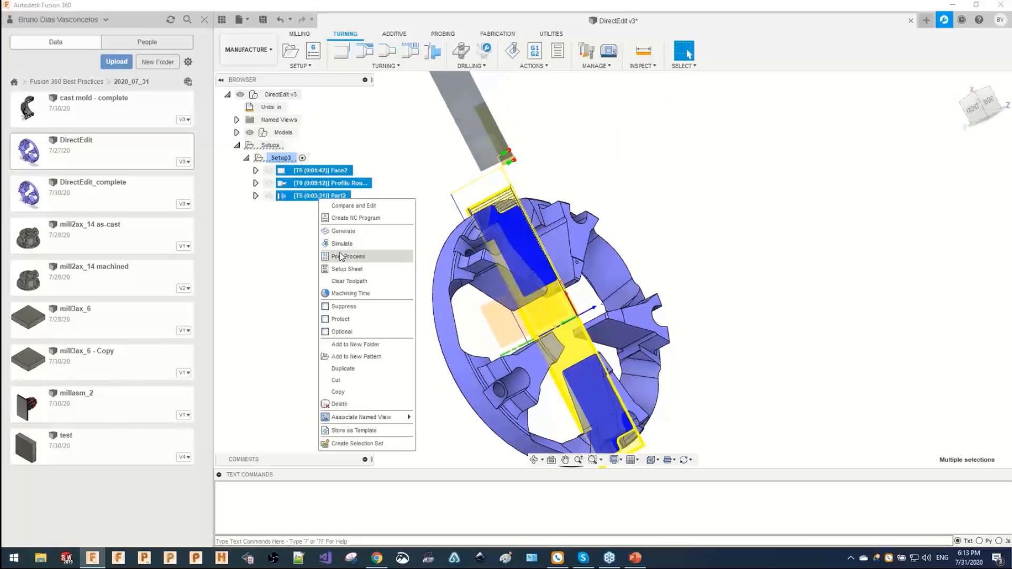
click(343, 244)
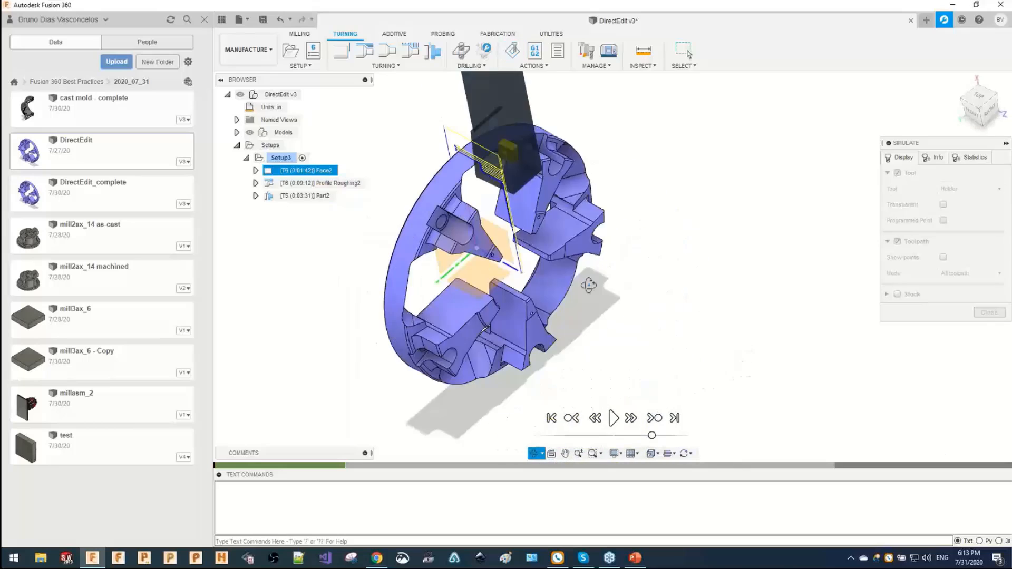
click(897, 293)
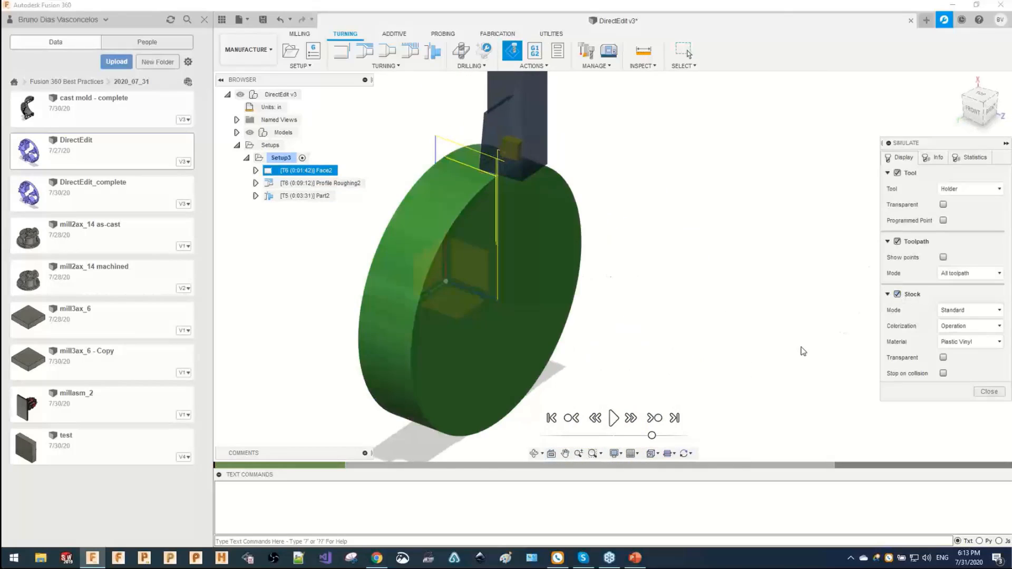
Play the turning simulation at an adjusted speed with the toolpath display set to Tail, and inspect the machined stock.
drag(652, 436, 621, 437)
click(613, 418)
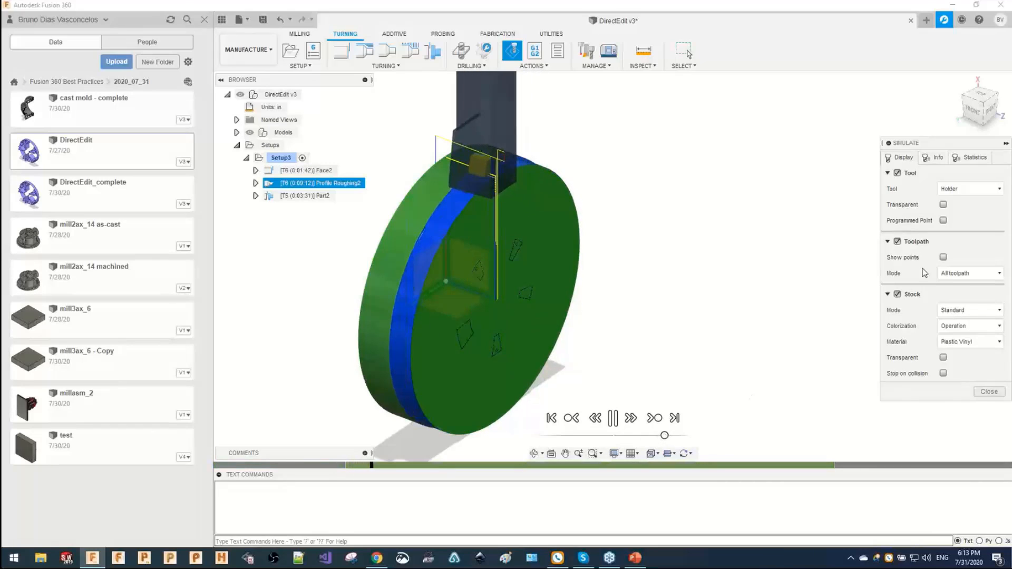
click(970, 273)
click(944, 333)
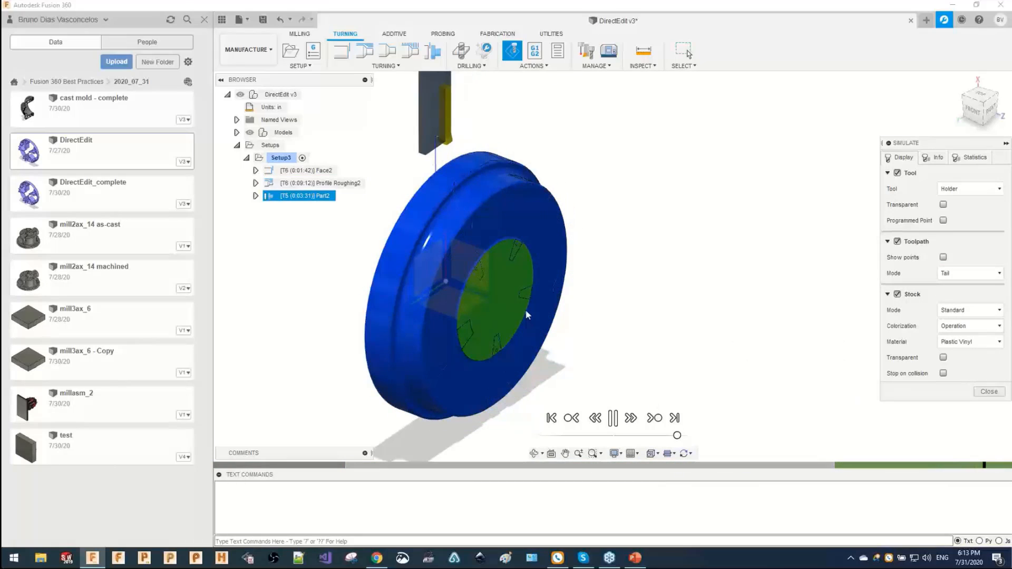
shift+middle_drag(526, 314, 563, 291)
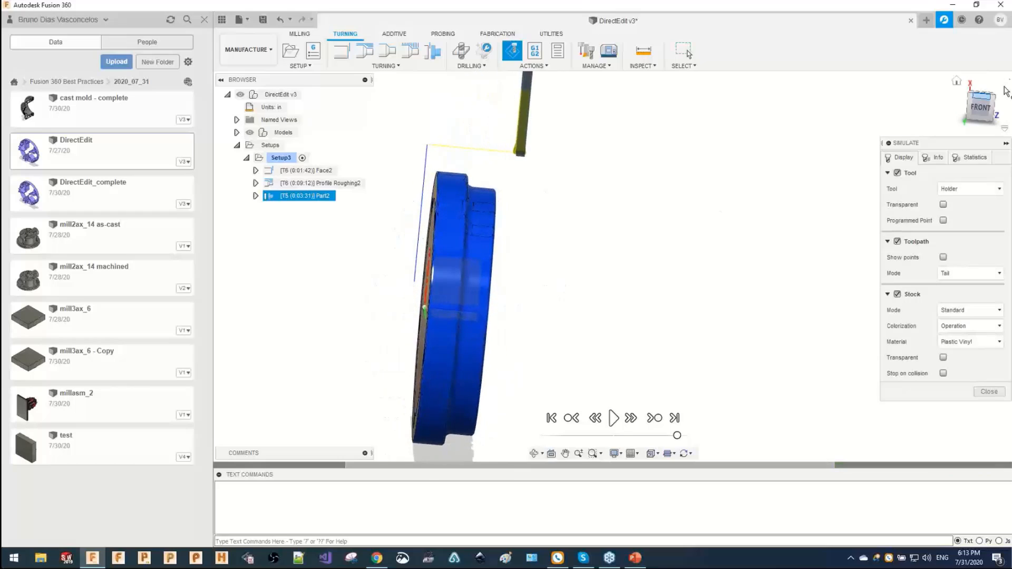
Start saving the simulated turned stock to a file and choose the Desktop as its location.
click(981, 108)
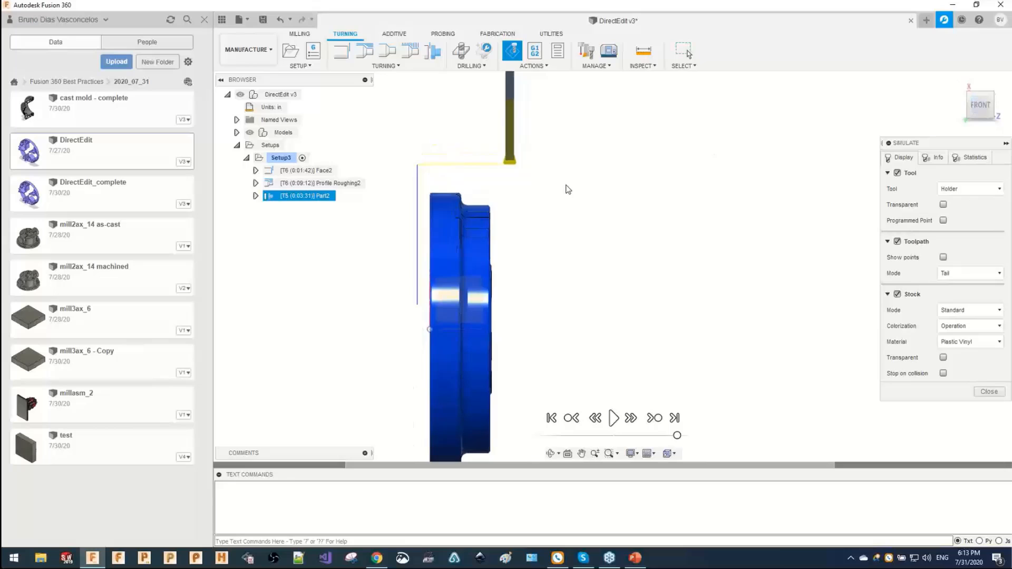
shift+middle_drag(560, 318, 493, 295)
shift+middle_drag(505, 252, 520, 223)
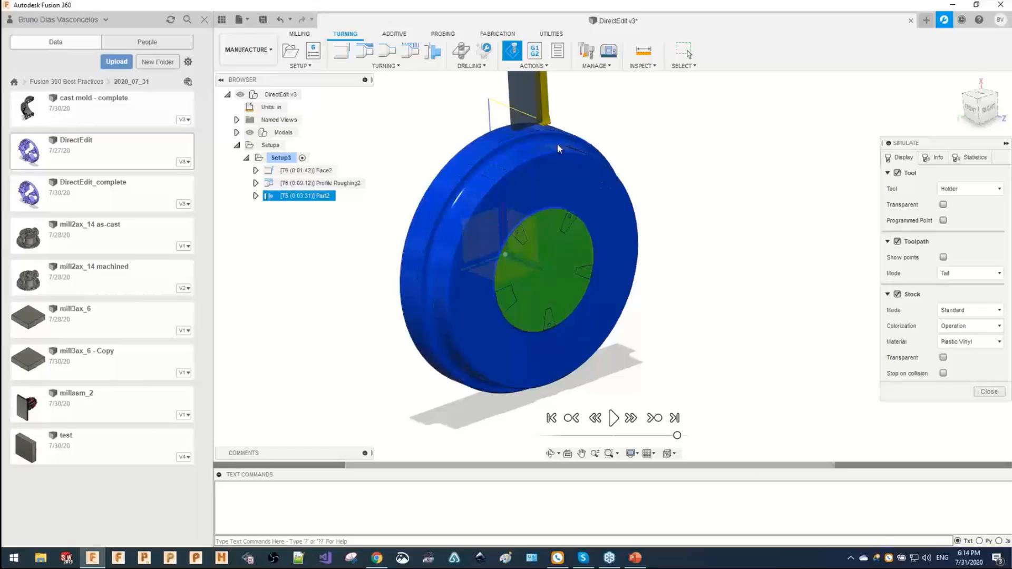
right_click(760, 210)
mouse_move(764, 341)
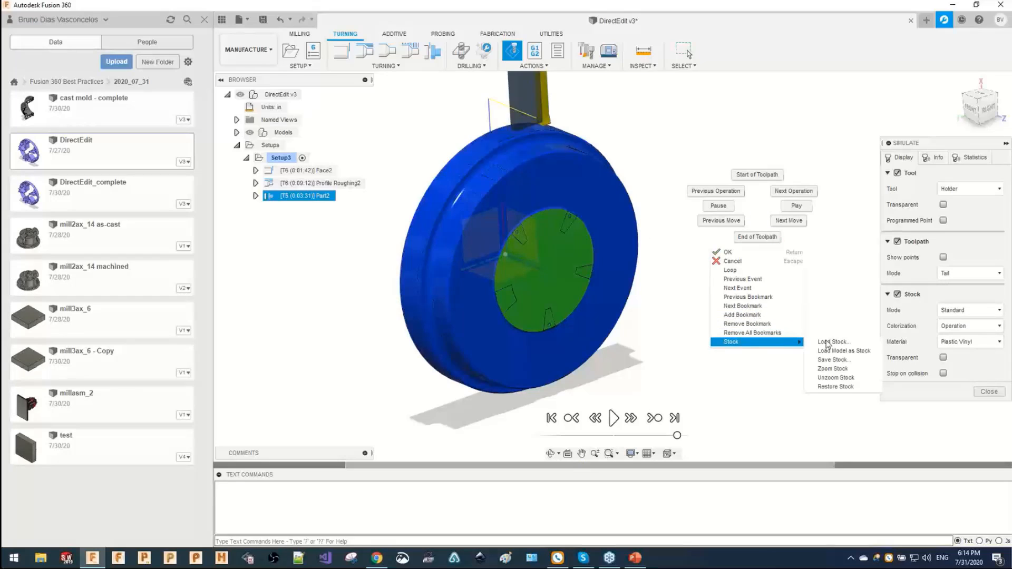
click(834, 360)
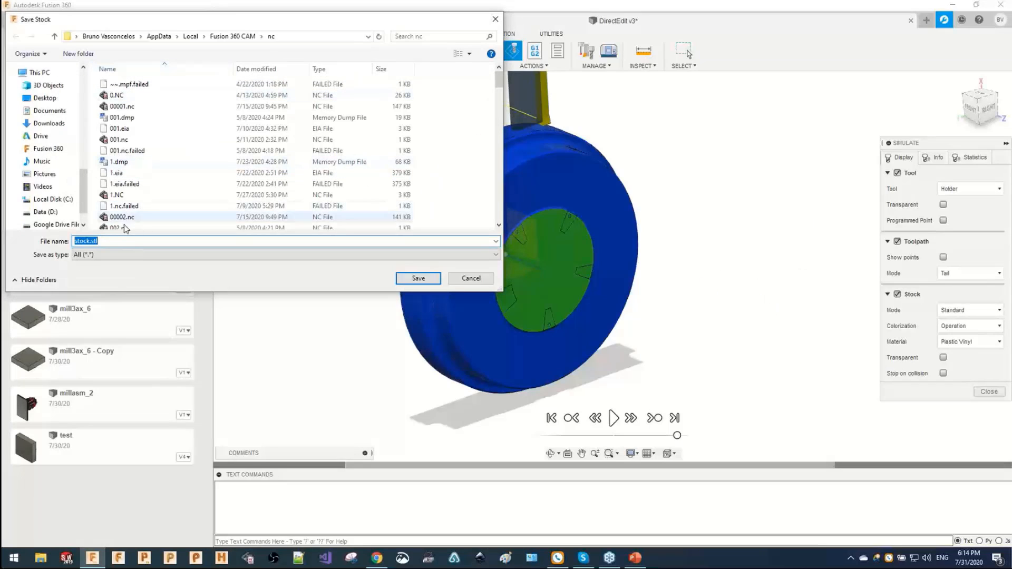
click(291, 37)
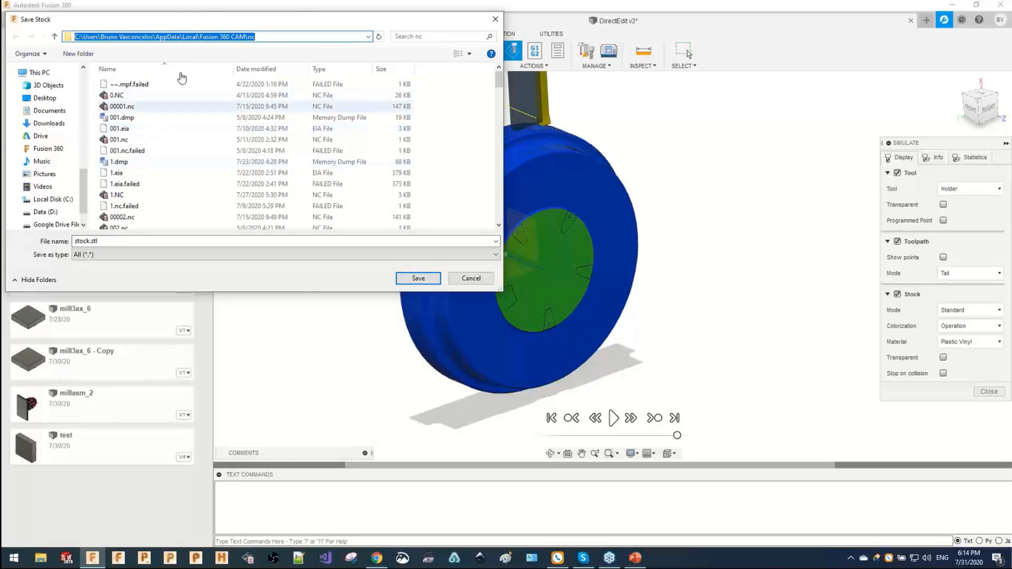
click(47, 98)
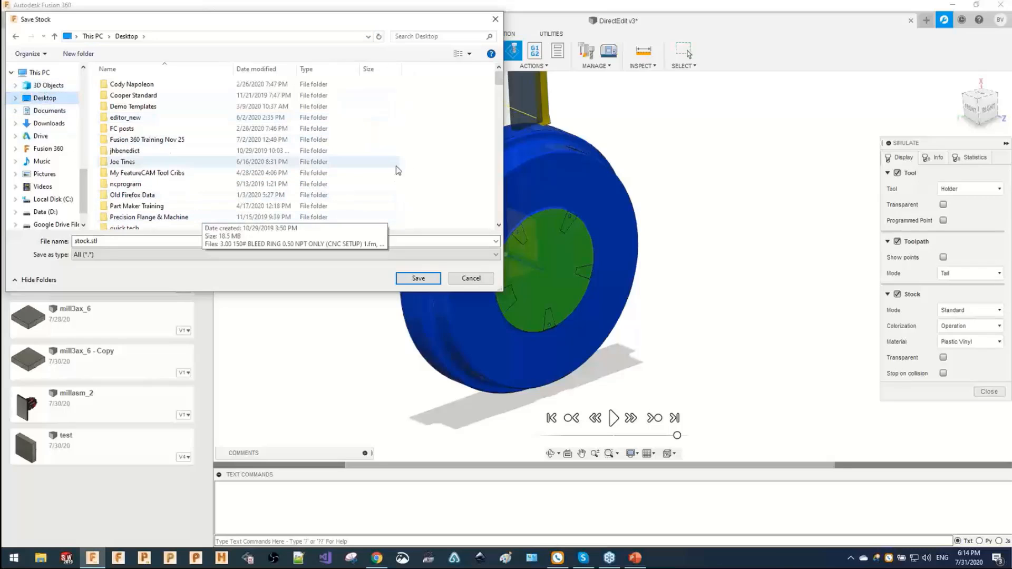
Create a folder named "Fusion 360 Best Practices" on the Desktop and open it as the save location.
key(ctrl+shift+n)
text(F)
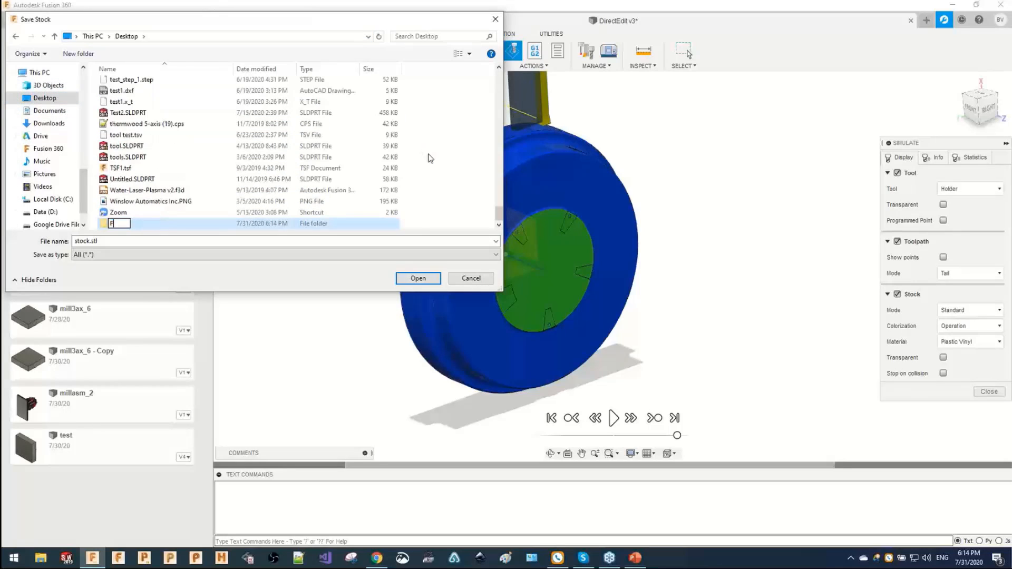
text(usion 360 Best Pr)
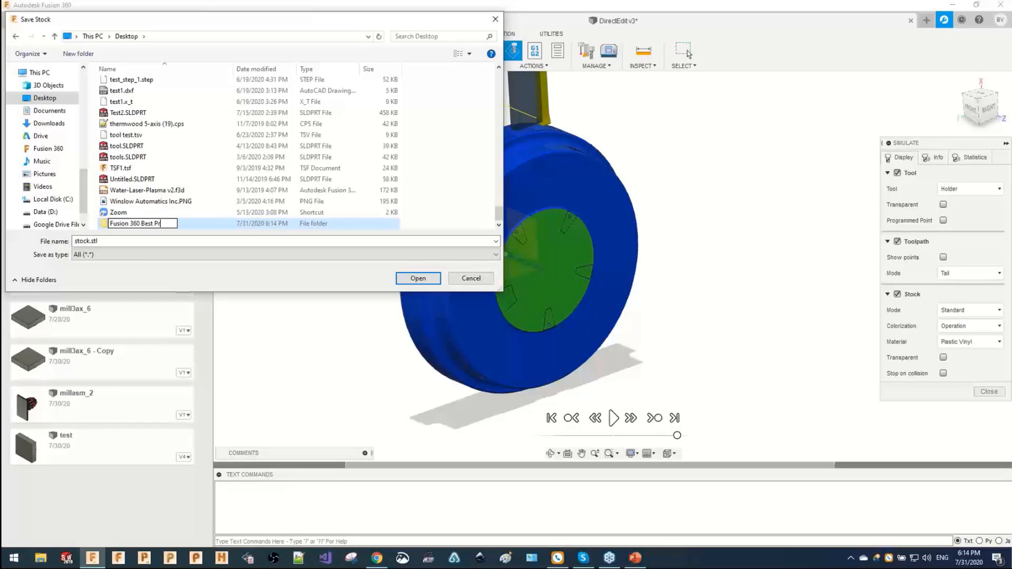
text(actices)
key(Return)
double_click(221, 223)
click(622, 285)
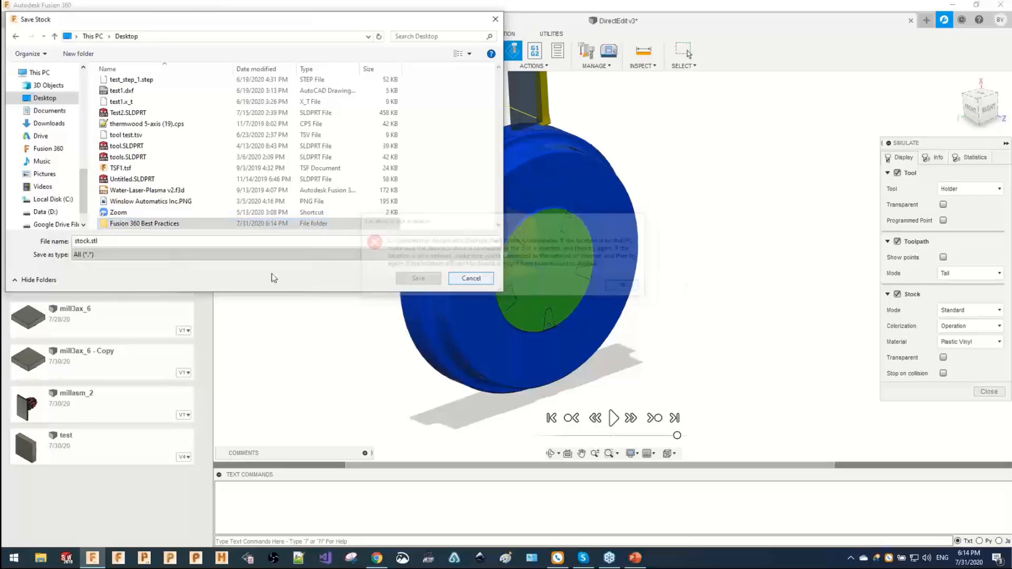
double_click(169, 224)
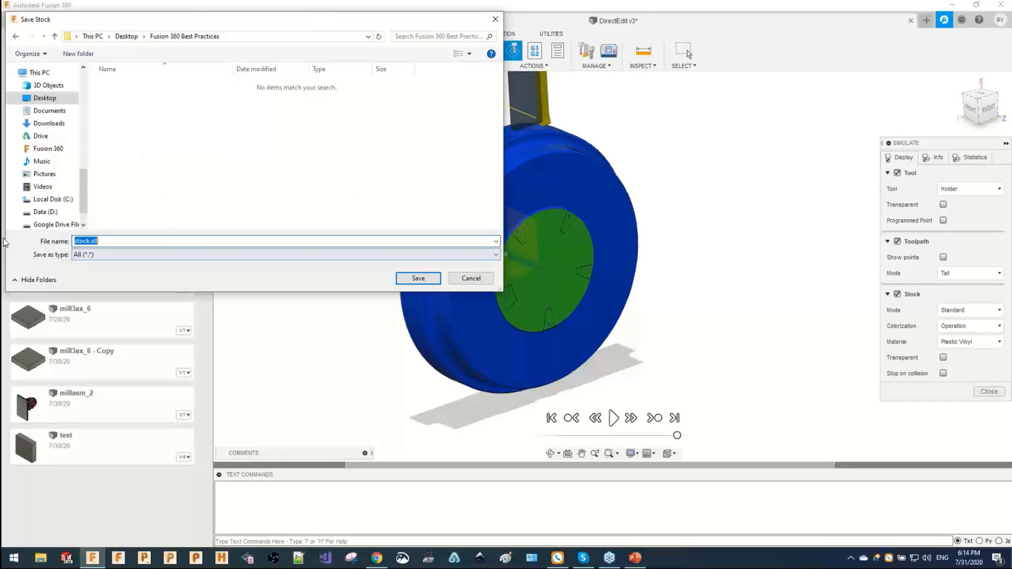
Save the simulated stock as "Stock from turning" and close the simulation.
text(S)
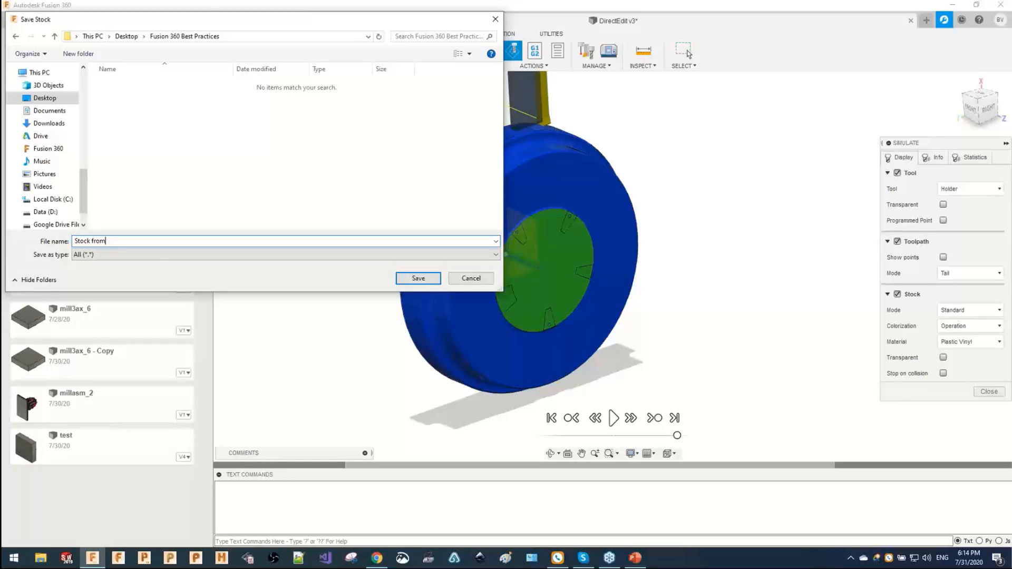
key(Return)
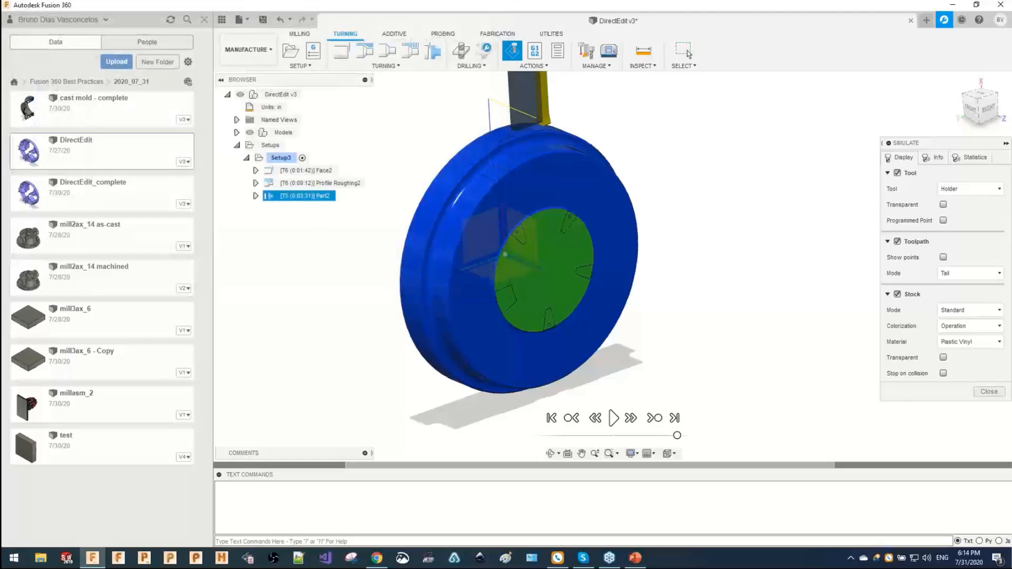
click(988, 391)
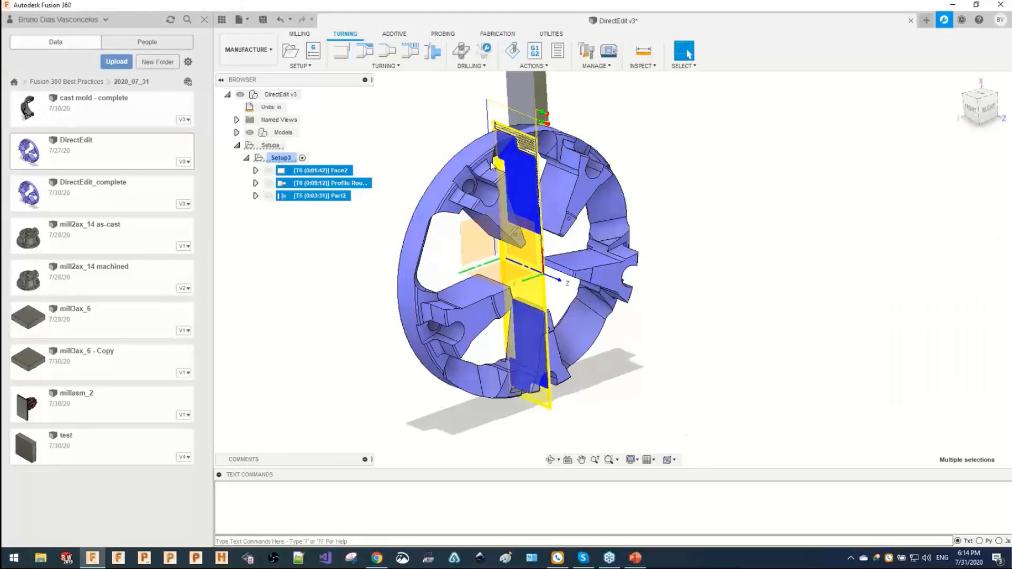
Start a new milling setup and set its stock mode to From solid.
click(280, 158)
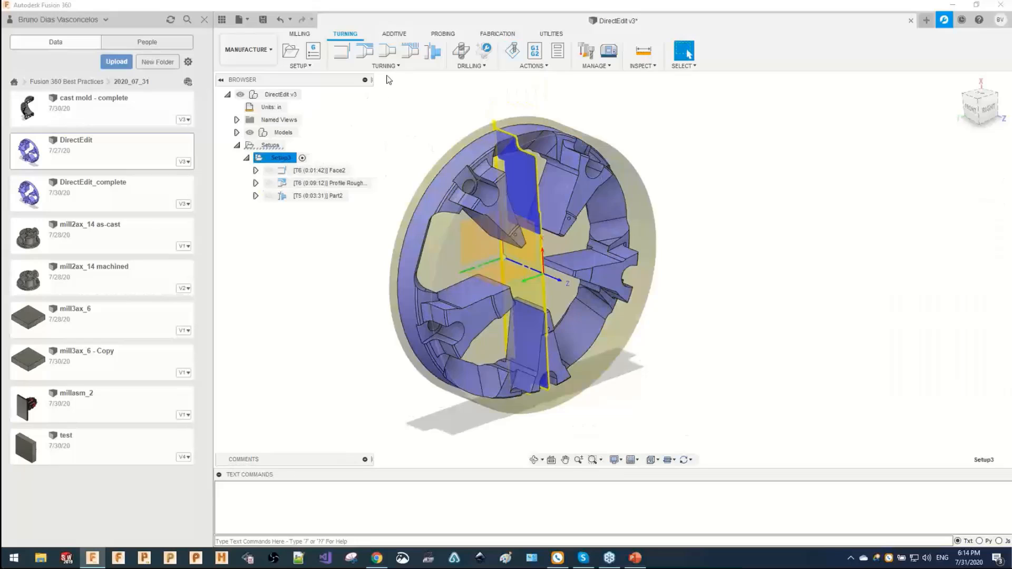
click(291, 53)
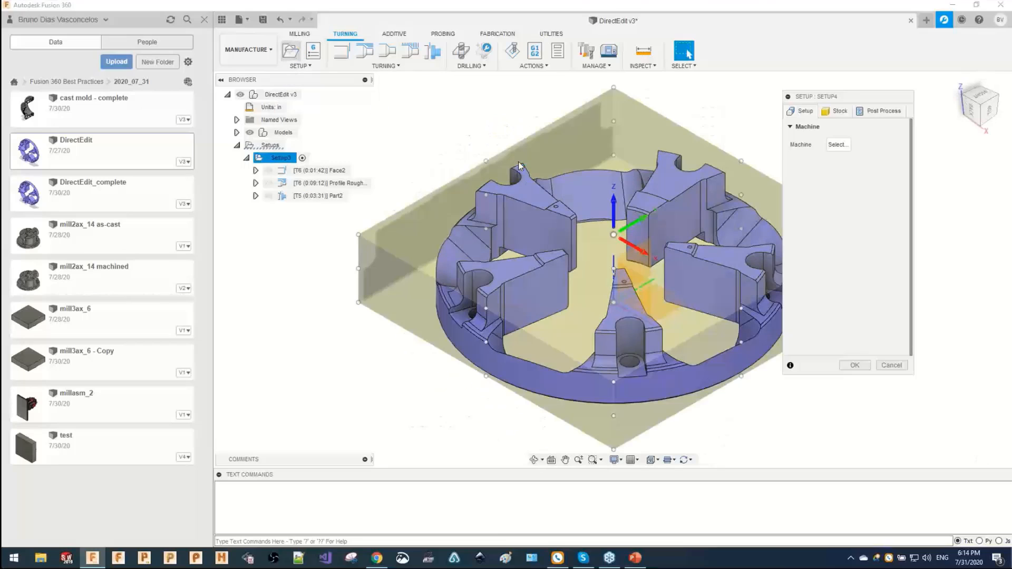
click(849, 290)
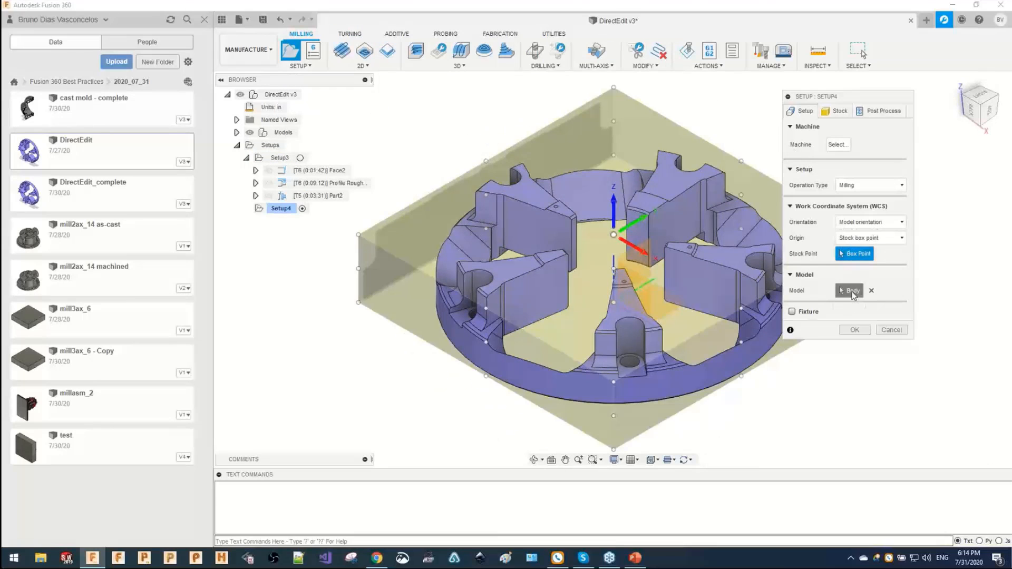
click(840, 112)
click(899, 139)
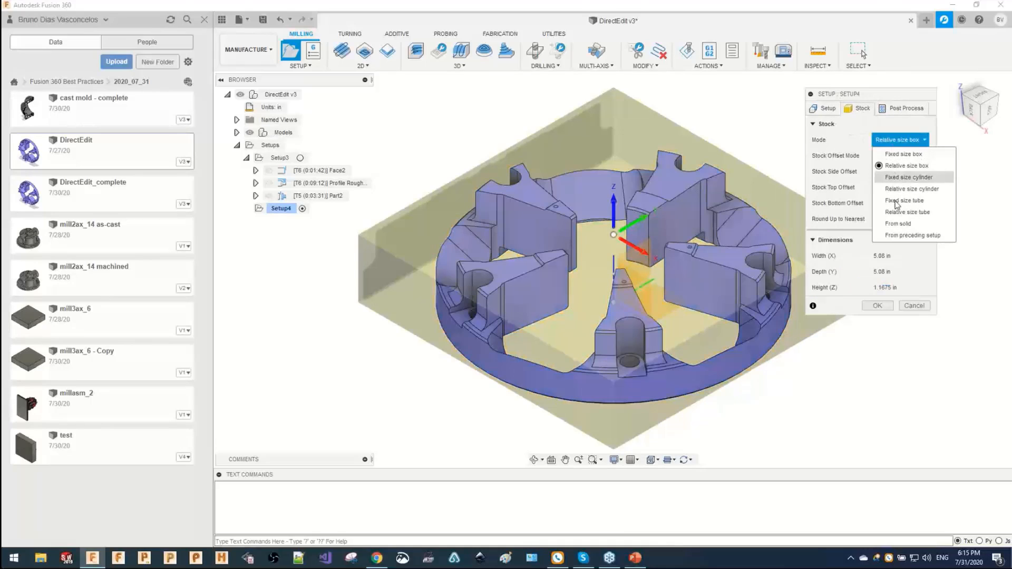
click(898, 223)
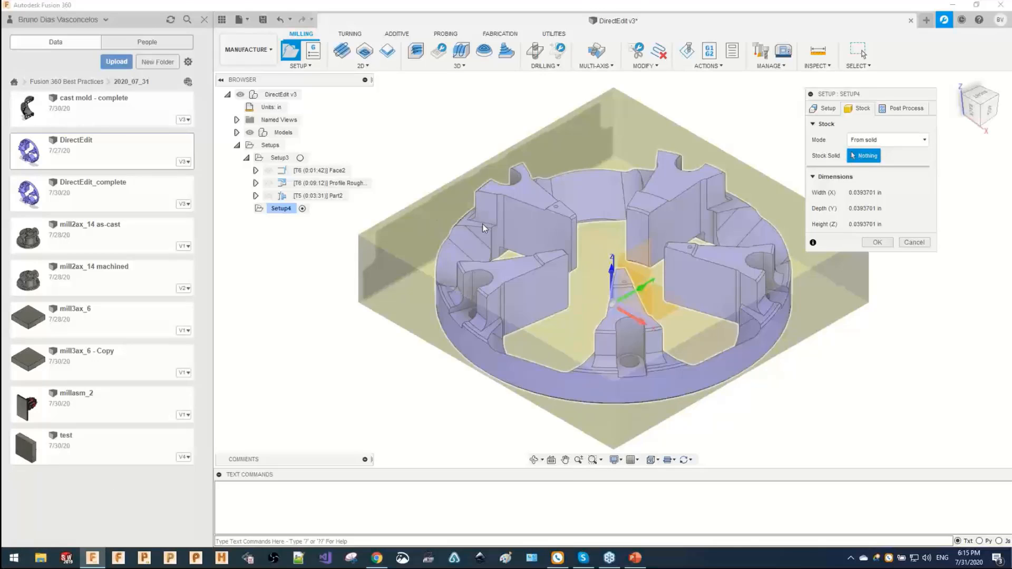
Switch to File Explorer, open the Desktop, and sort its contents by date modified.
key(super+e)
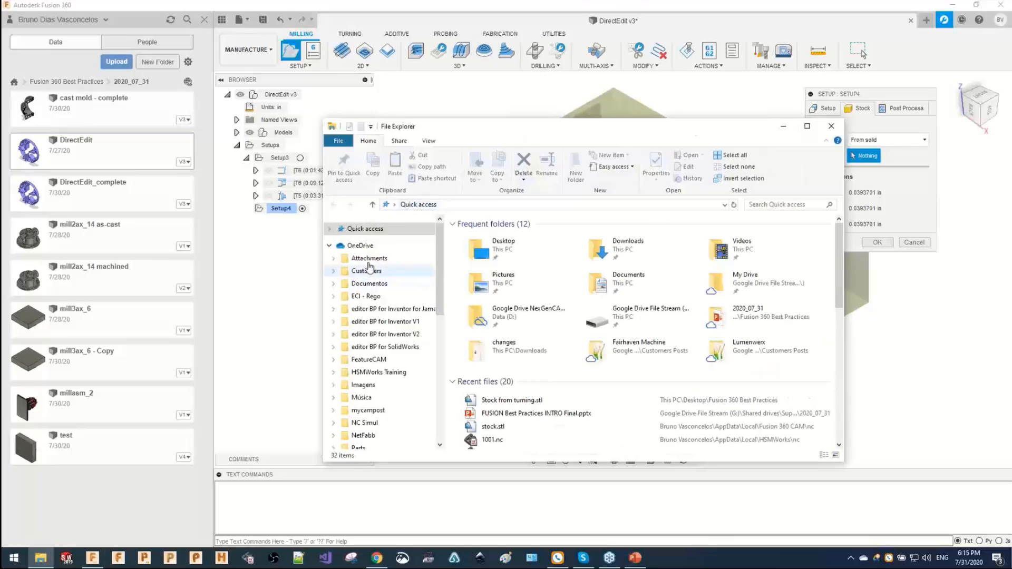
scroll(369, 285, down, 8)
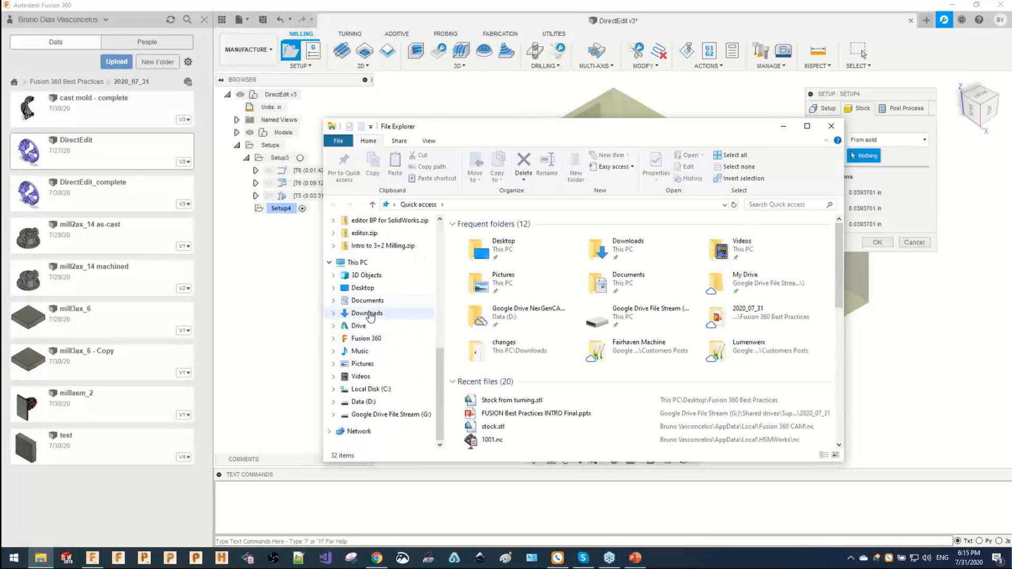
click(363, 288)
scroll(502, 369, down, 10)
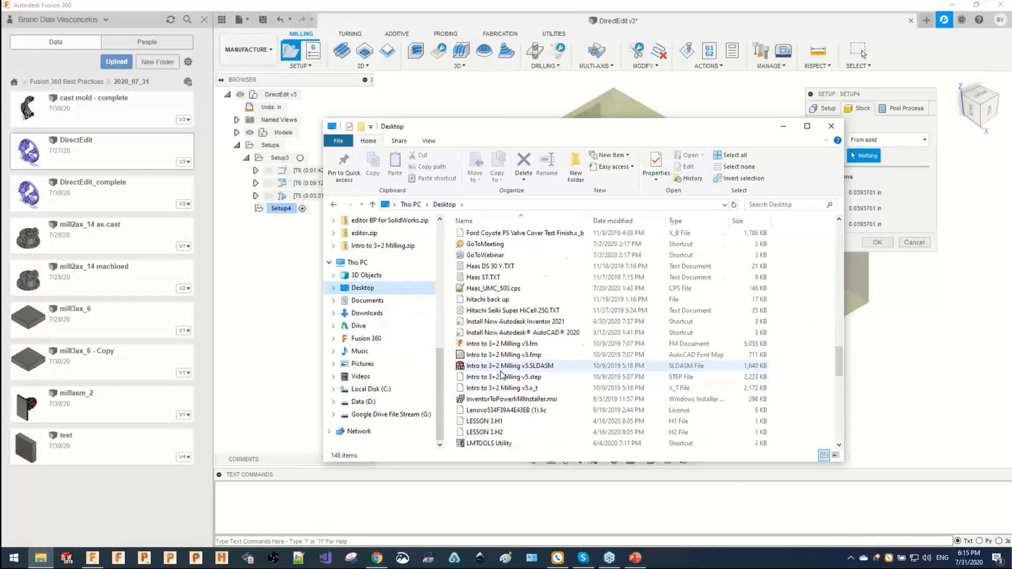
scroll(502, 375, up, 6)
click(611, 221)
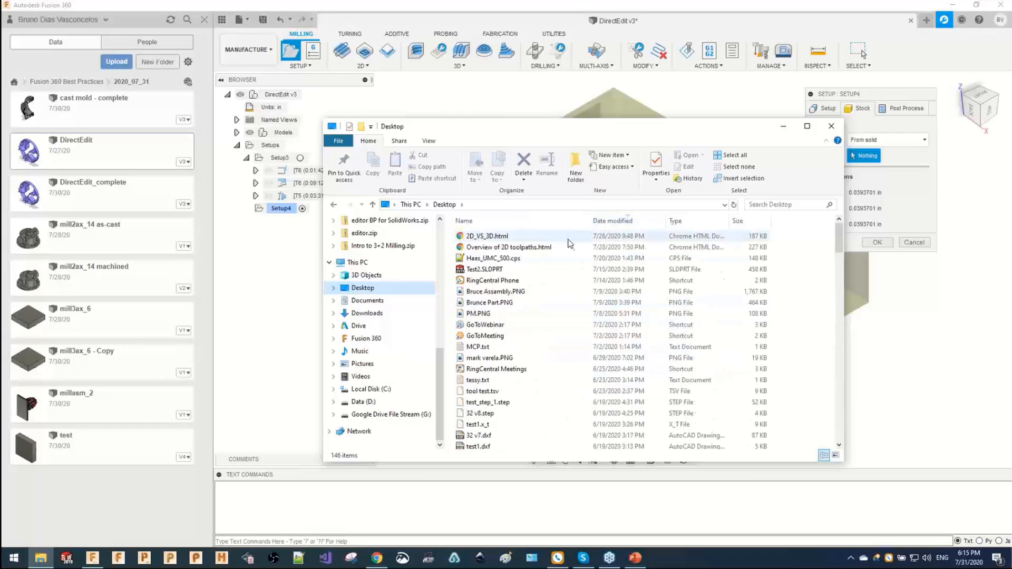
click(611, 221)
Open the Fusion 360 Best Practices folder and locate the saved file Stock from turning.stl.
click(502, 314)
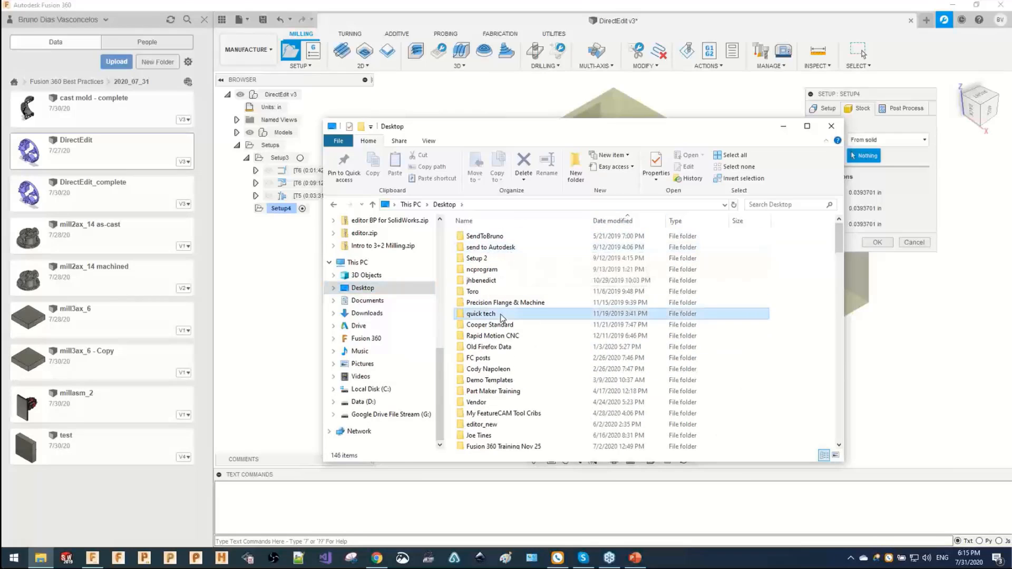
scroll(501, 358, down, 6)
click(505, 234)
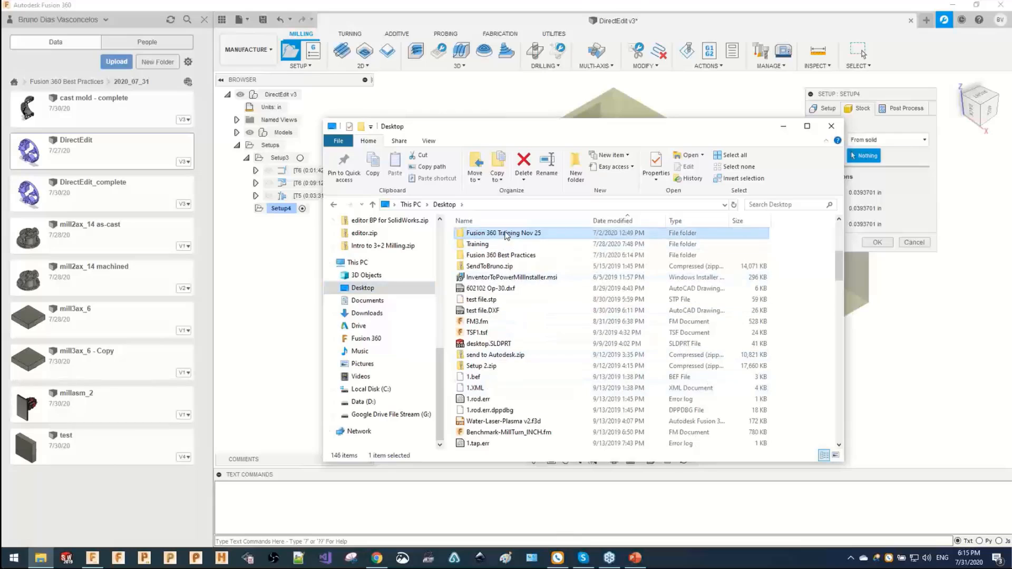
double_click(505, 234)
key(alt+Left)
scroll(511, 311, down, 6)
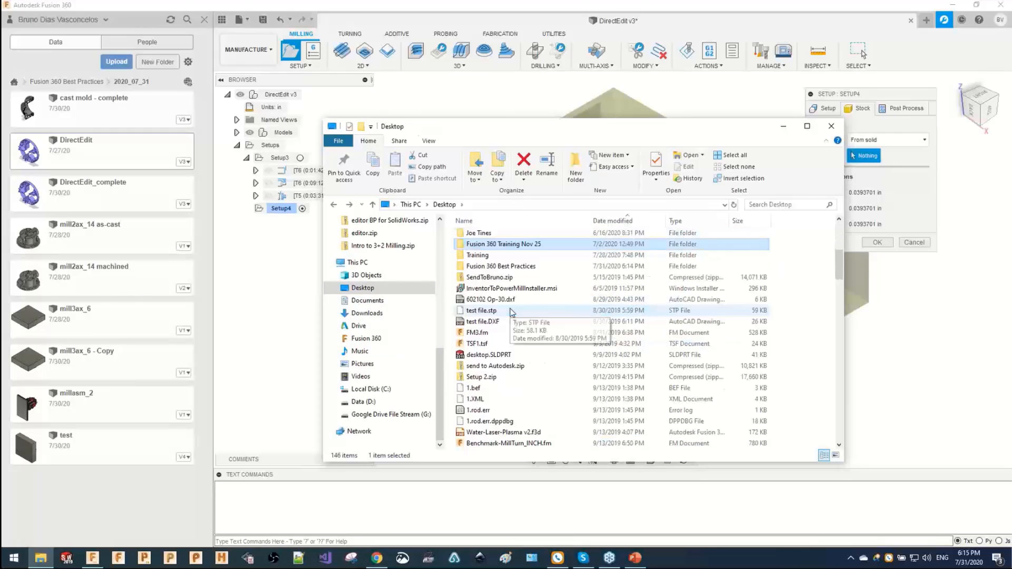
double_click(506, 267)
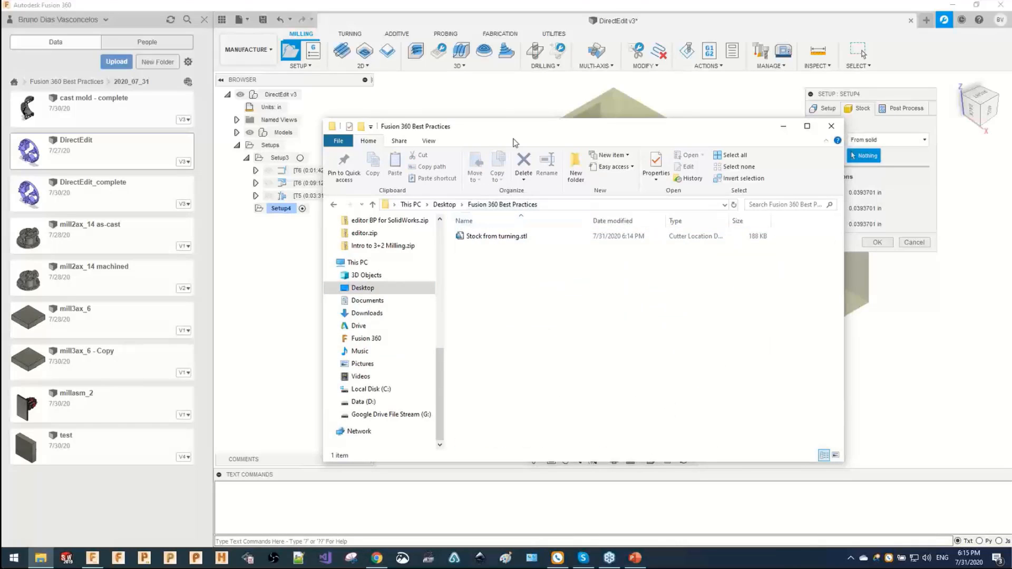
click(506, 237)
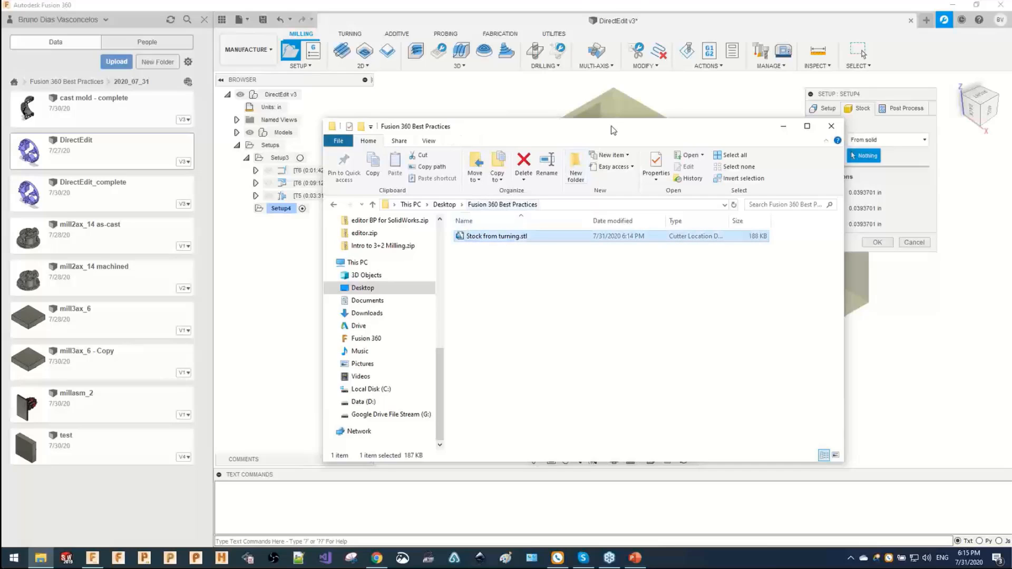
drag(630, 127, 456, 129)
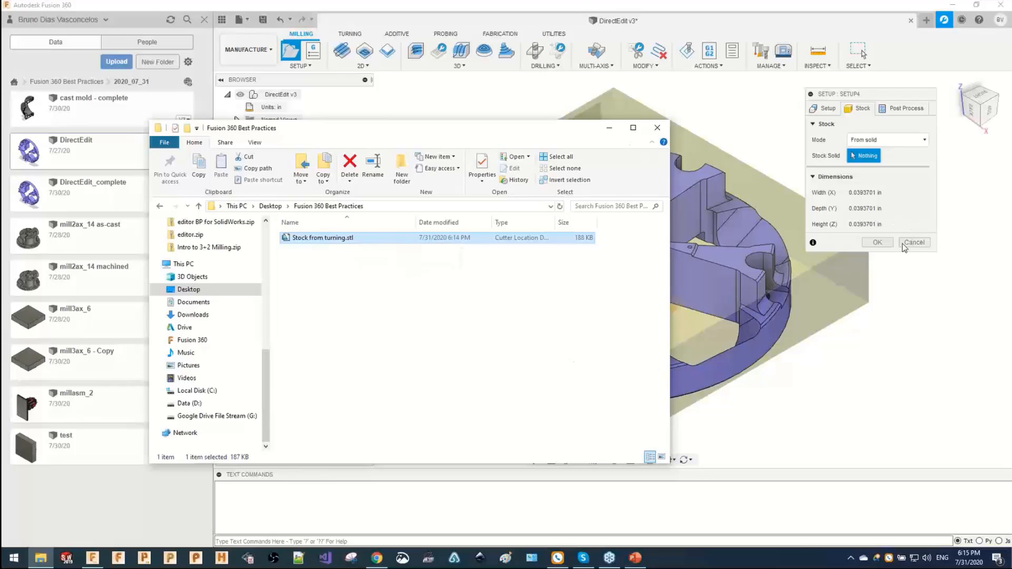
Return to Fusion 360, cancel the new setup, and switch to the Design workspace with the Bodies folder expanded.
click(875, 242)
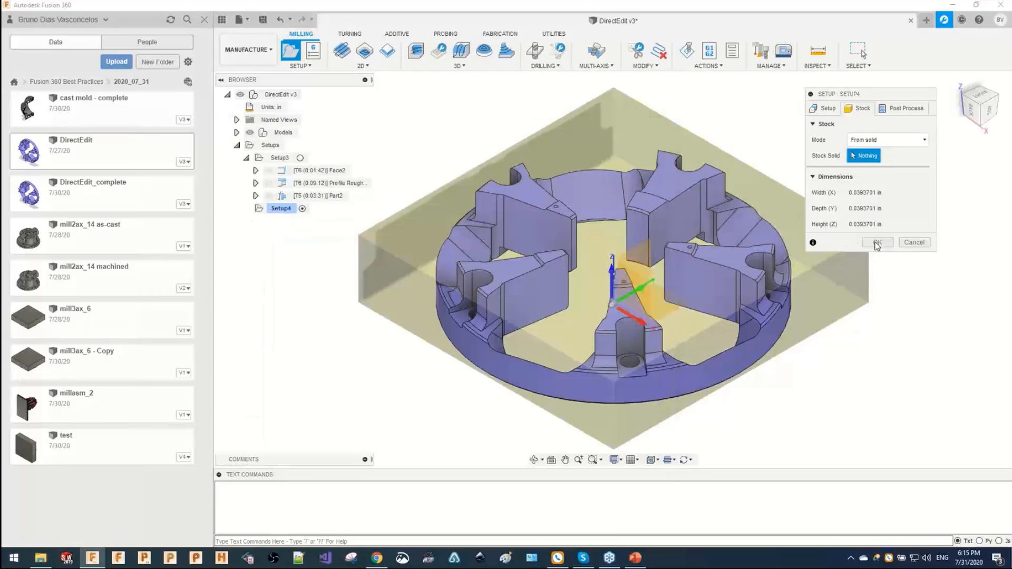
click(529, 291)
click(917, 242)
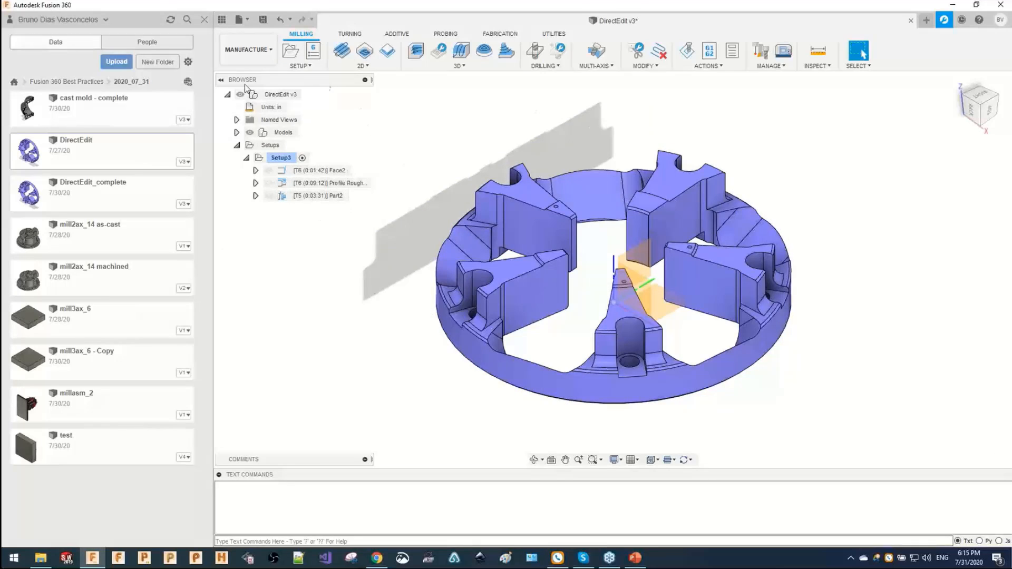
click(247, 50)
click(253, 94)
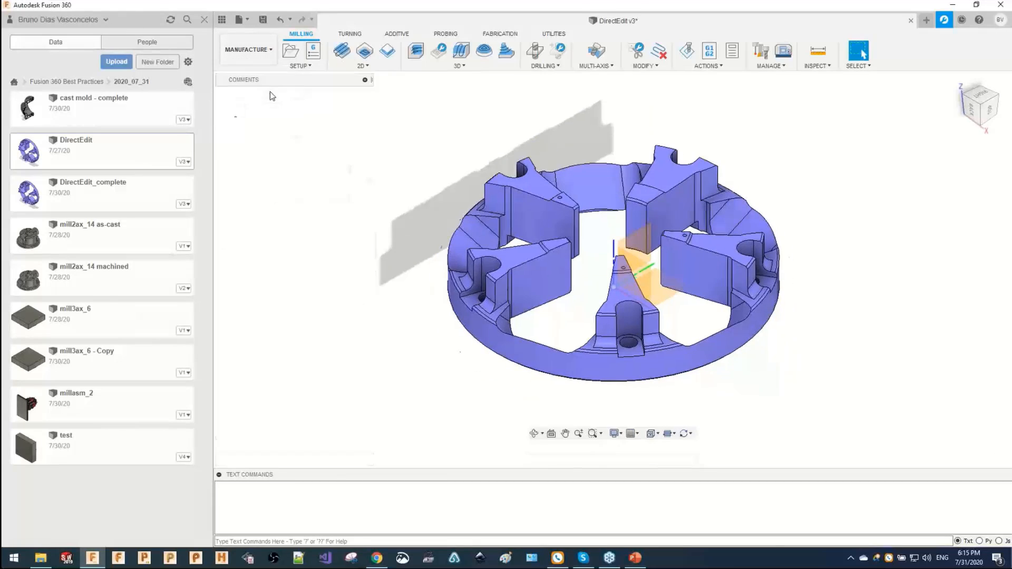
shift+middle_drag(515, 152, 540, 202)
click(236, 145)
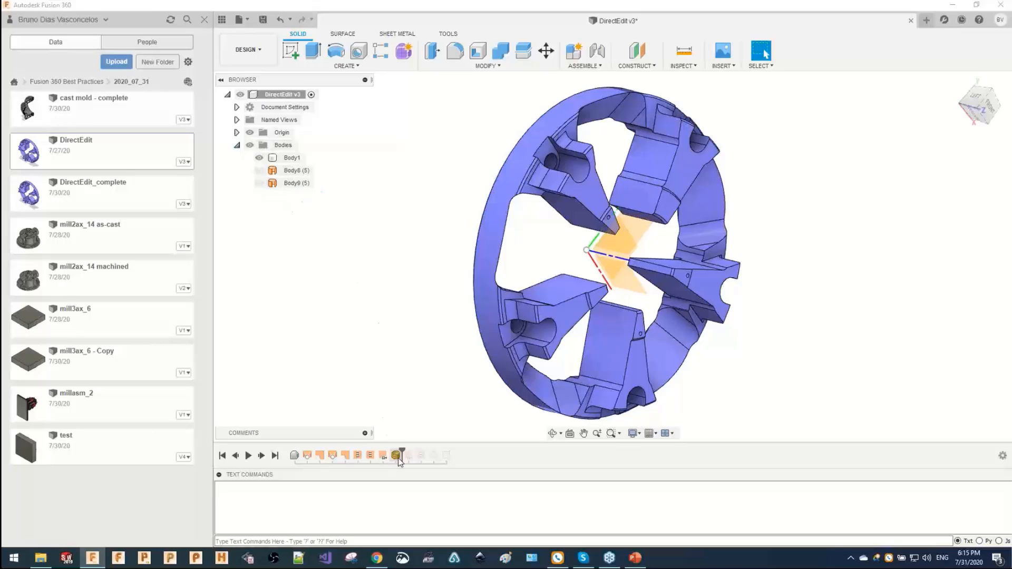
Delete the timeline feature just before the history marker and reorient the model to an isometric view.
click(398, 458)
key(Delete)
shift+middle_drag(380, 202, 460, 206)
click(985, 104)
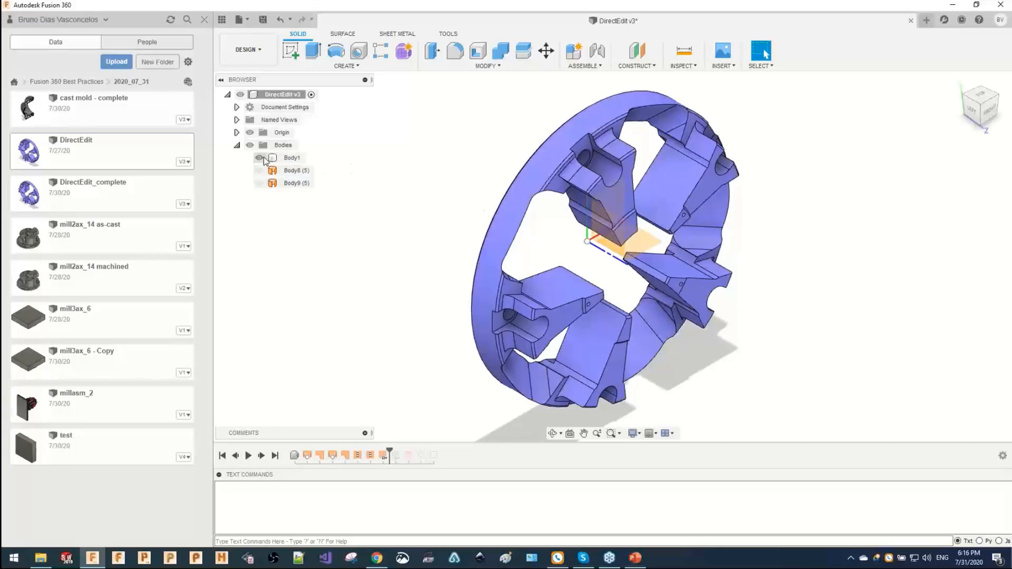
Start inserting a mesh and copy the path of the Fusion 360 Best Practices folder from File Explorer.
click(259, 157)
click(259, 158)
click(684, 66)
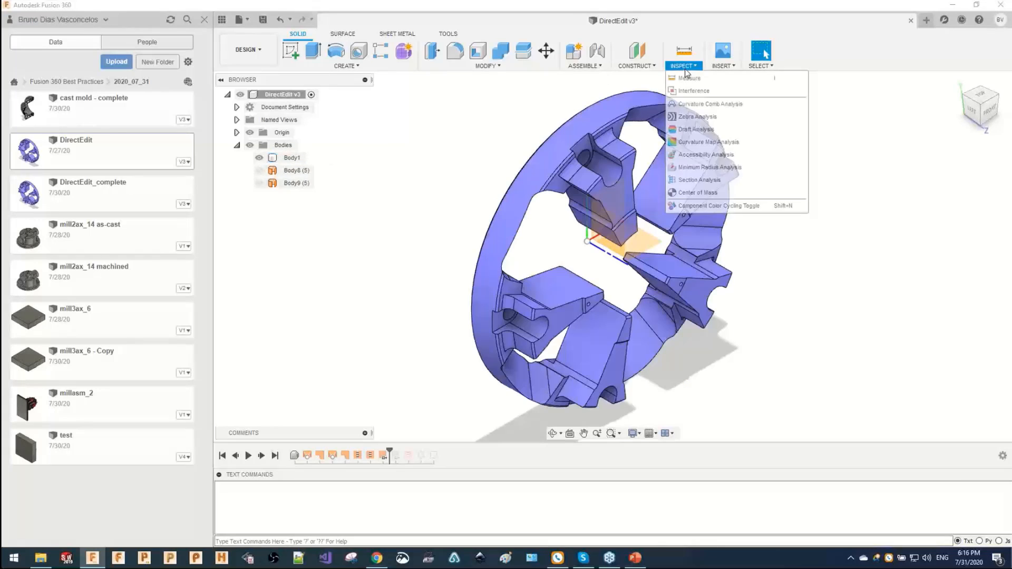
mouse_move(722, 68)
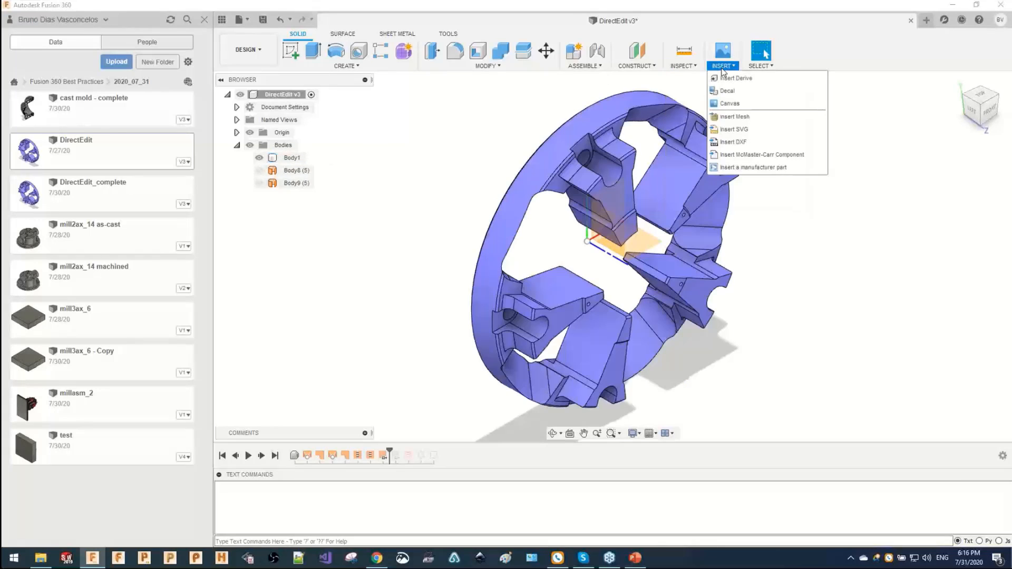
click(733, 117)
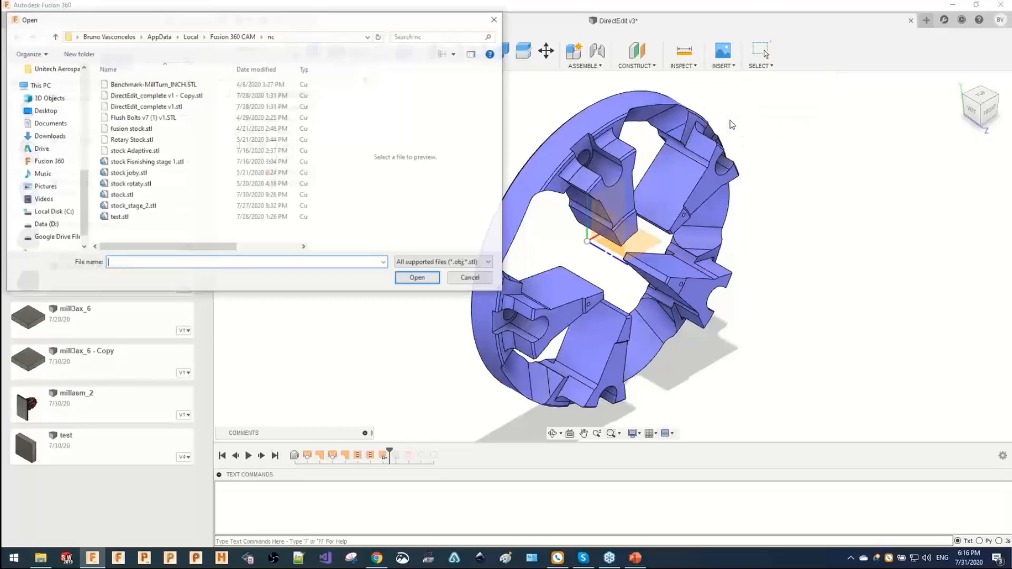
click(46, 560)
click(405, 207)
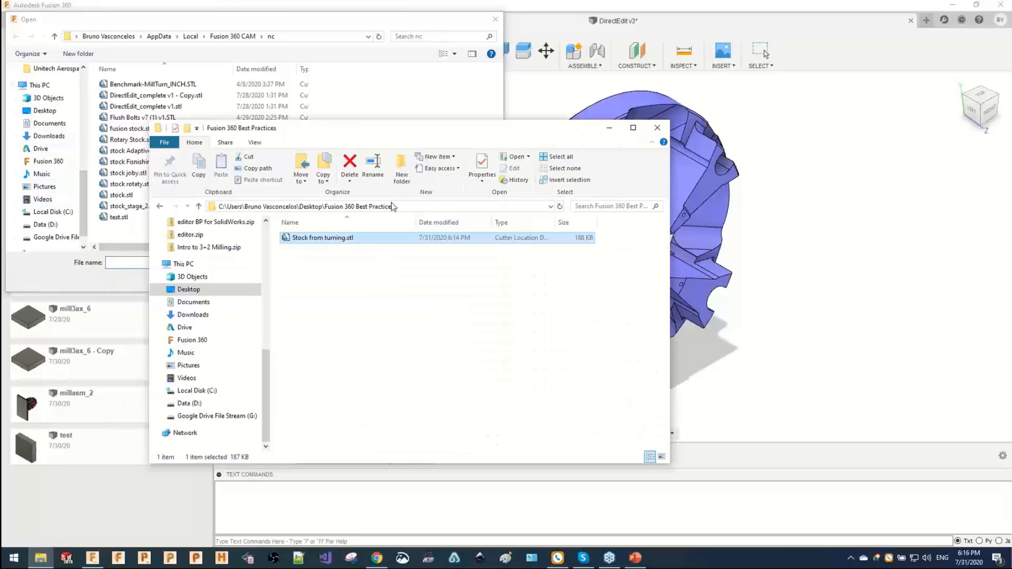
key(ctrl+c)
Go to the copied folder path in the file dialog and load Stock from turning.stl as the mesh.
click(283, 36)
key(ctrl+v)
key(Return)
click(158, 85)
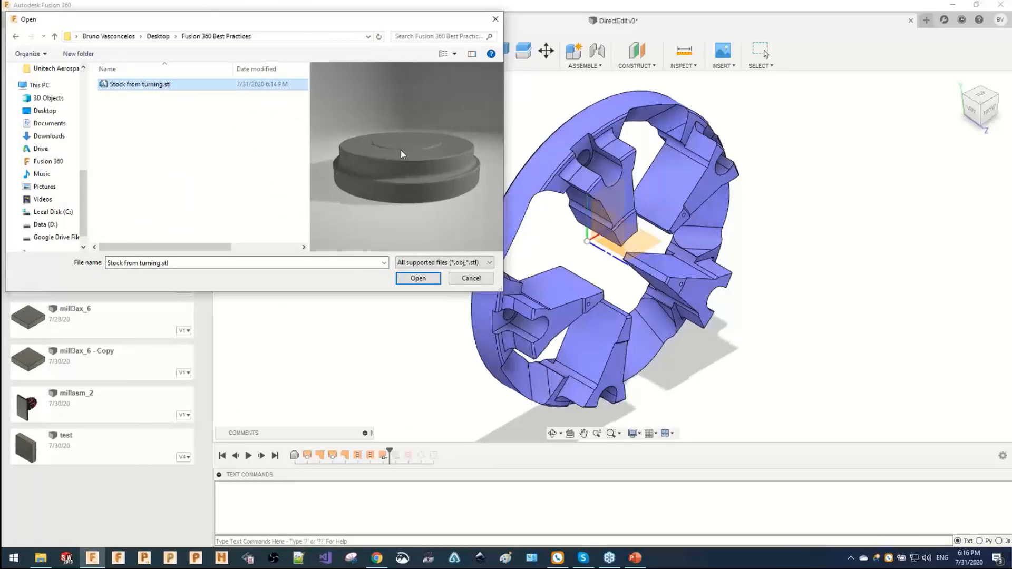
click(418, 278)
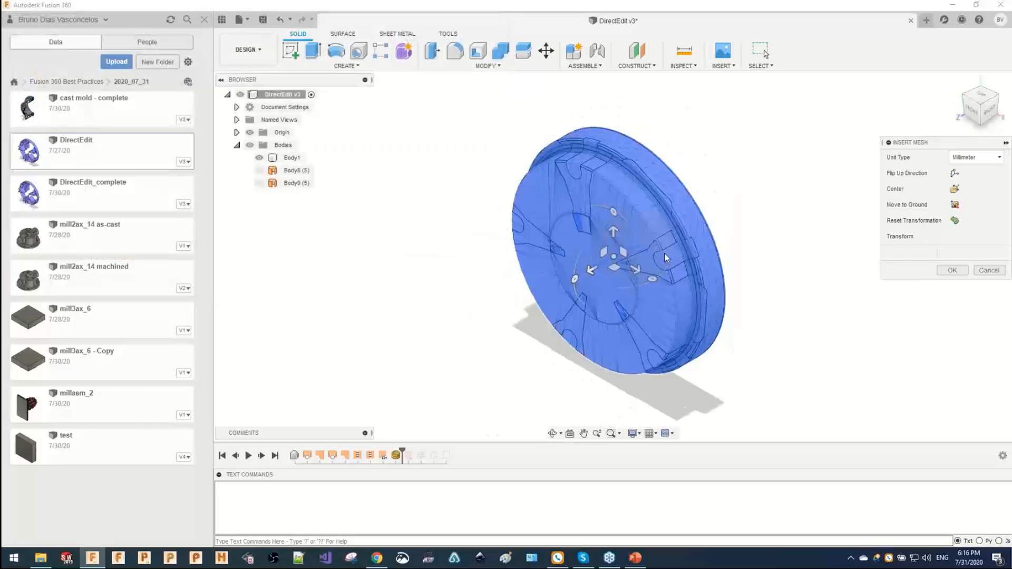
Examine how the inserted mesh sits over the part by toggling its visibility and viewing it from another angle.
shift+middle_drag(665, 258, 743, 250)
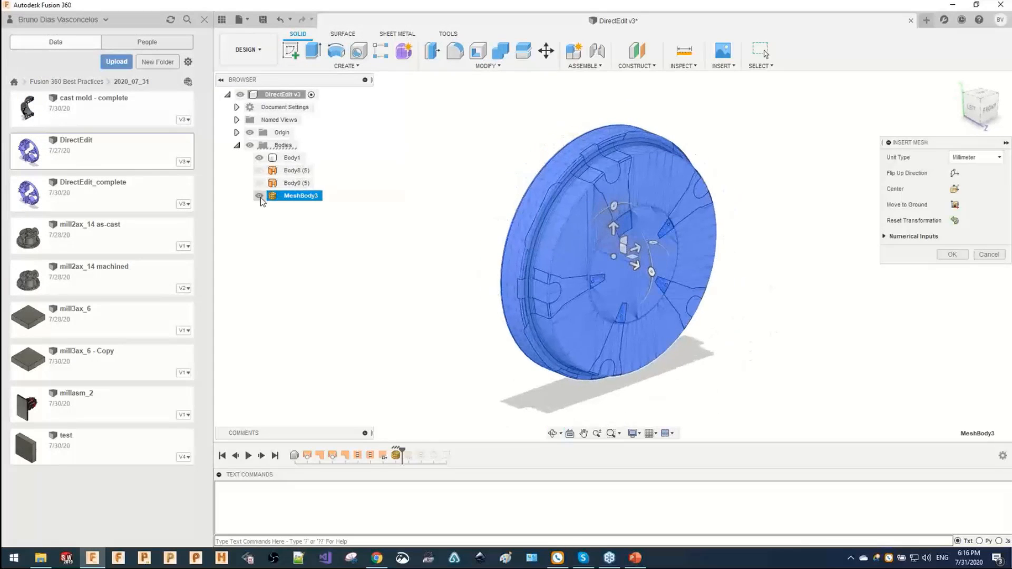
click(260, 196)
click(259, 195)
drag(615, 232, 545, 226)
Try Inch as the mesh unit type, compare its scale with Body1, and restore the unit type to Millimeter.
click(983, 158)
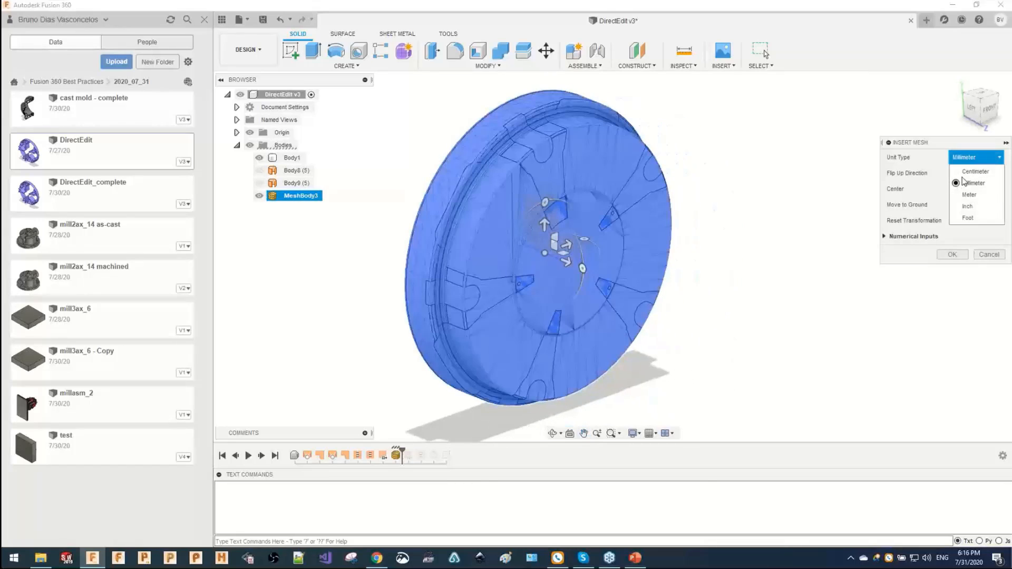
click(963, 202)
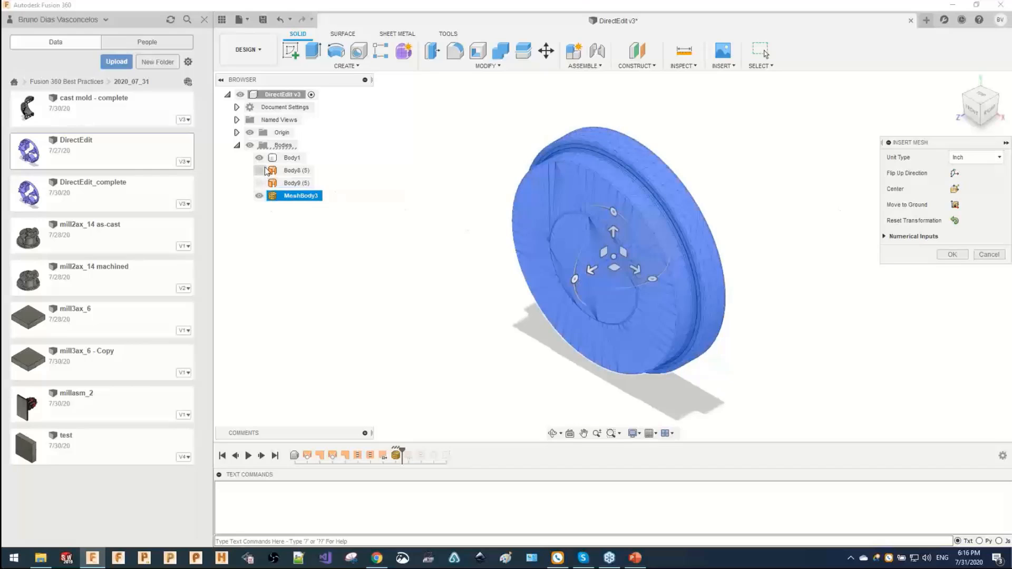
click(259, 196)
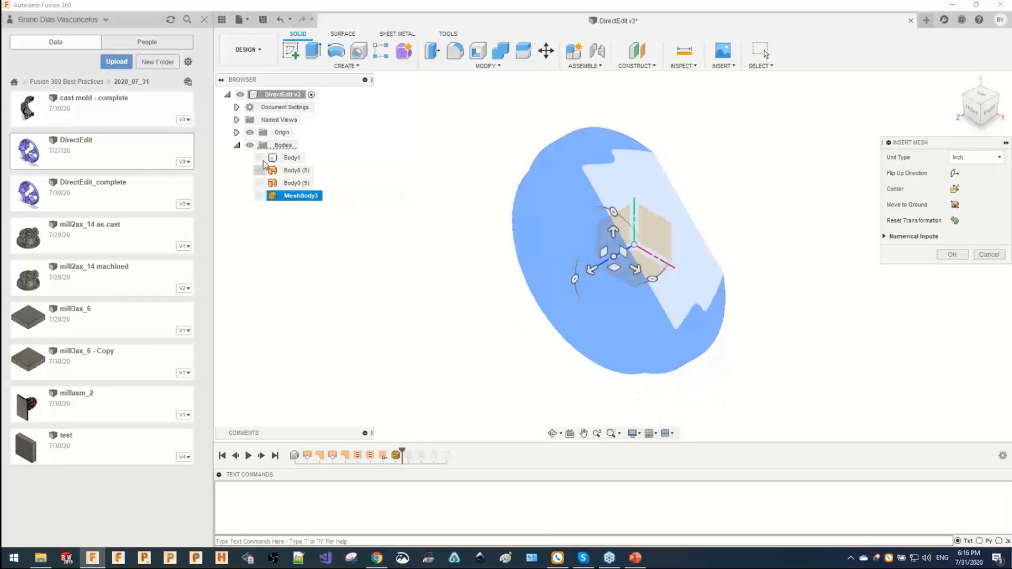
click(259, 158)
scroll(634, 243, up, 5)
scroll(611, 241, up, 1)
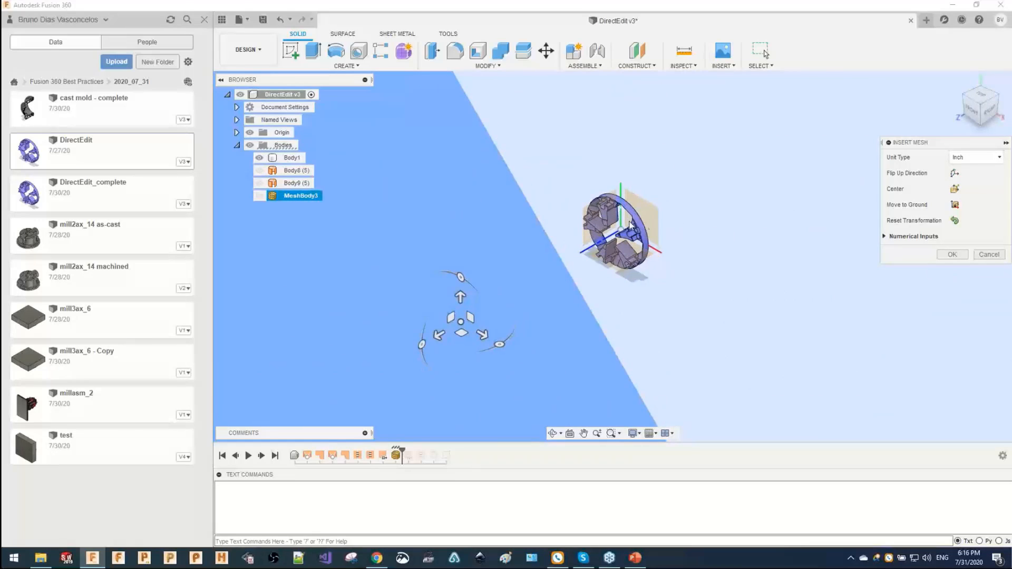
scroll(633, 274, up, 3)
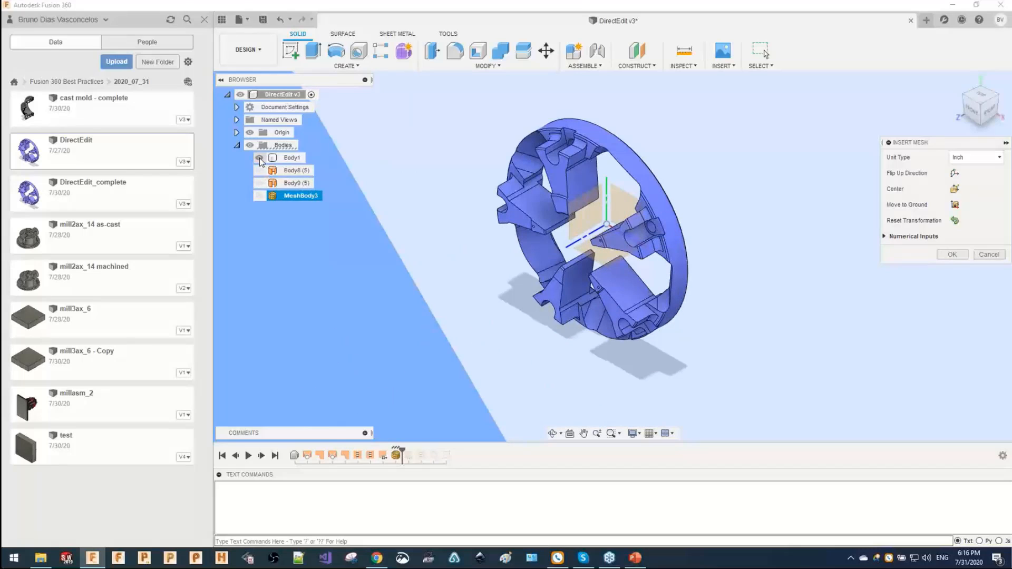
click(982, 162)
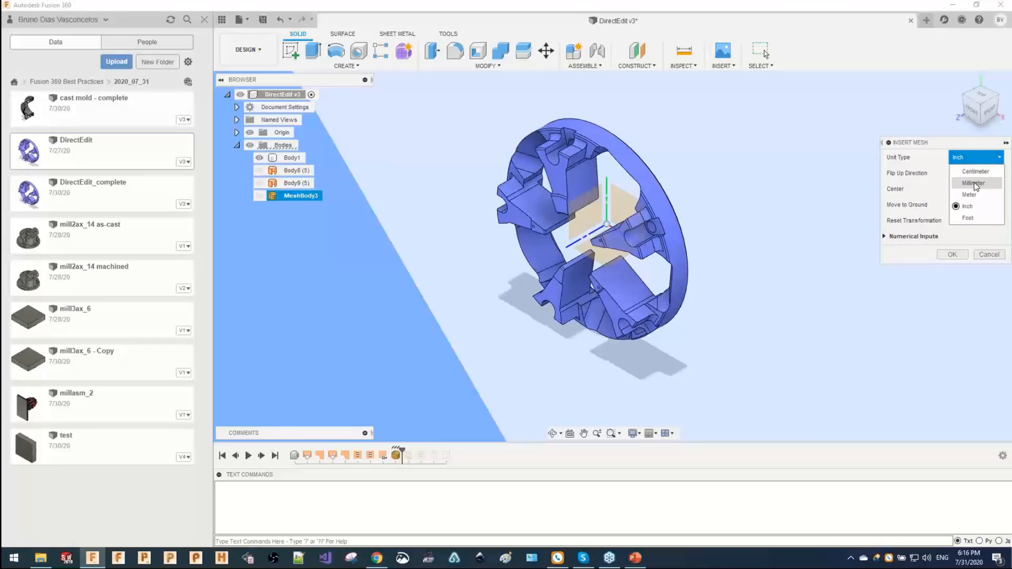
click(973, 183)
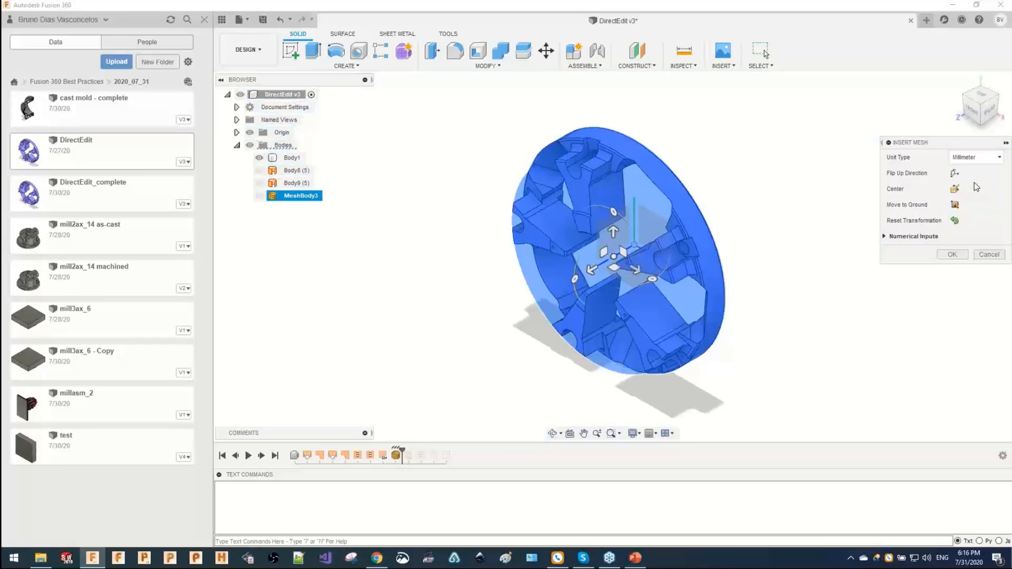
Check how the mesh stock encloses Body1 by toggling body visibility and inspecting it from the front and side.
click(258, 195)
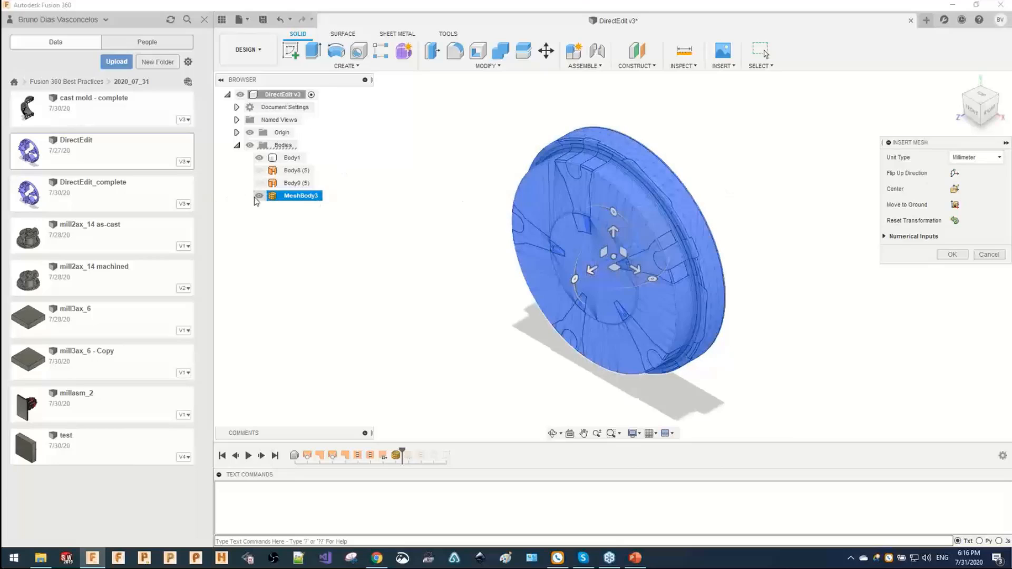
scroll(585, 201, up, 4)
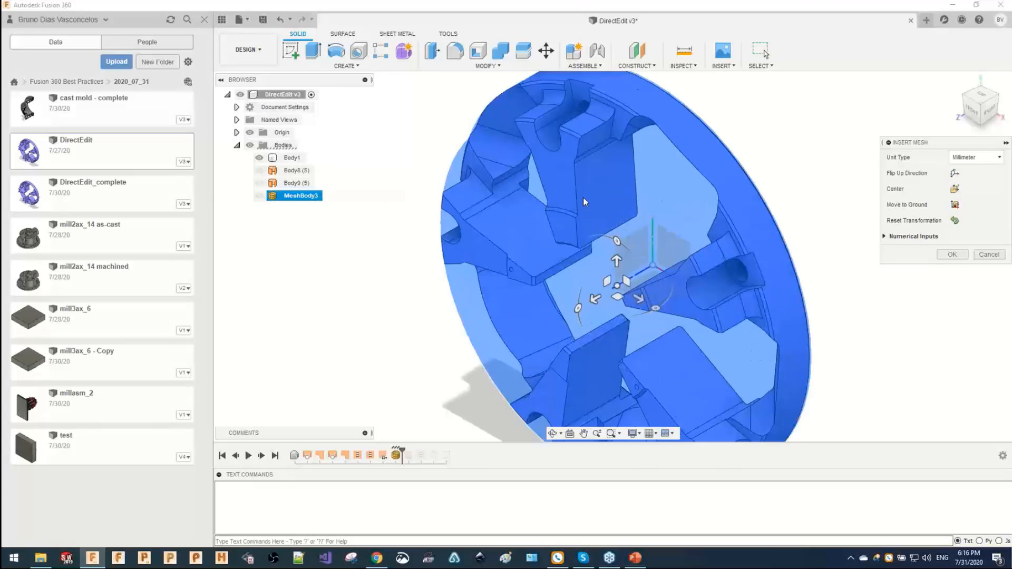
click(259, 196)
scroll(634, 237, down, 4)
shift+middle_drag(635, 237, 650, 262)
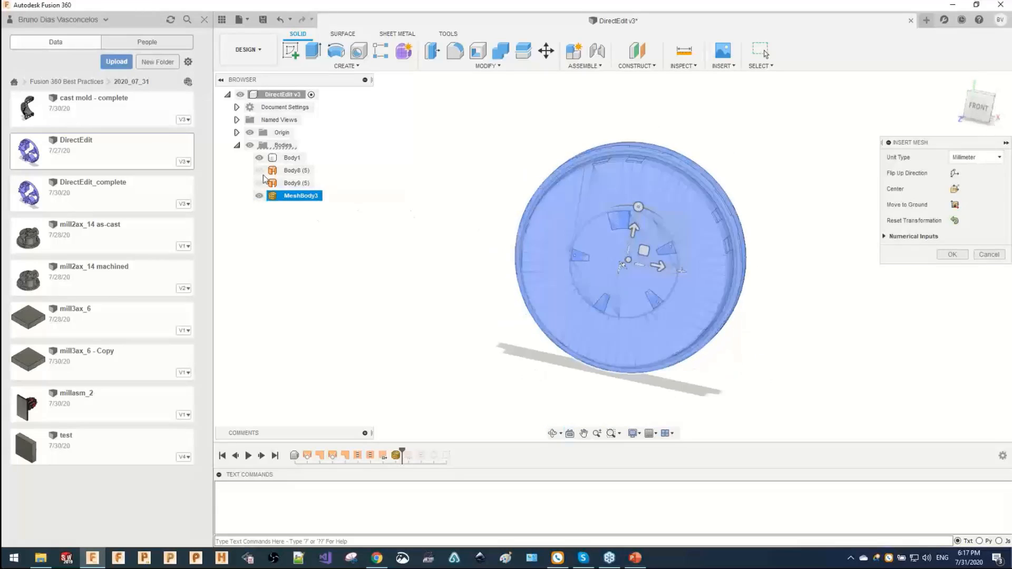
click(259, 158)
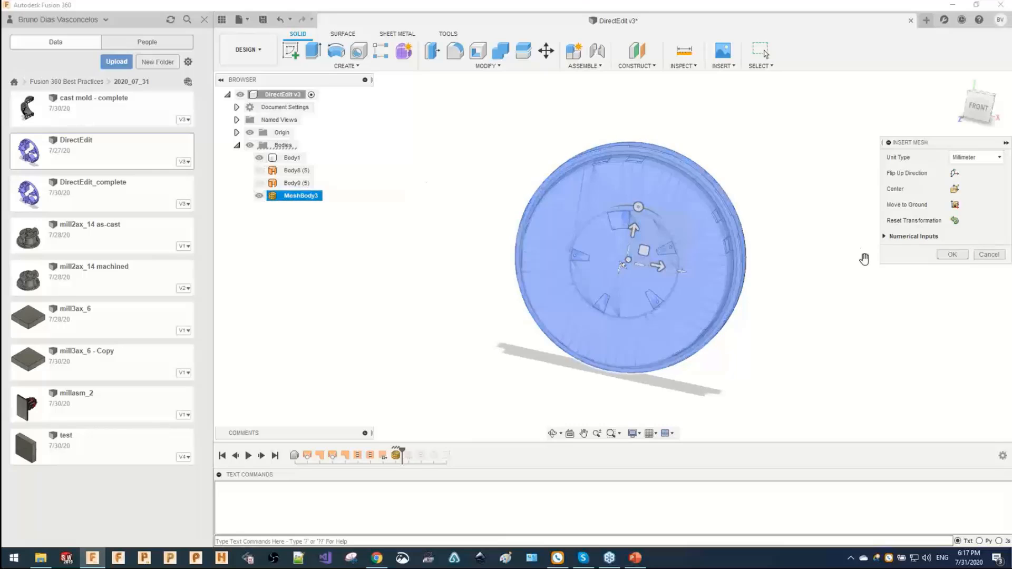
shift+middle_drag(862, 258, 624, 180)
scroll(626, 269, up, 5)
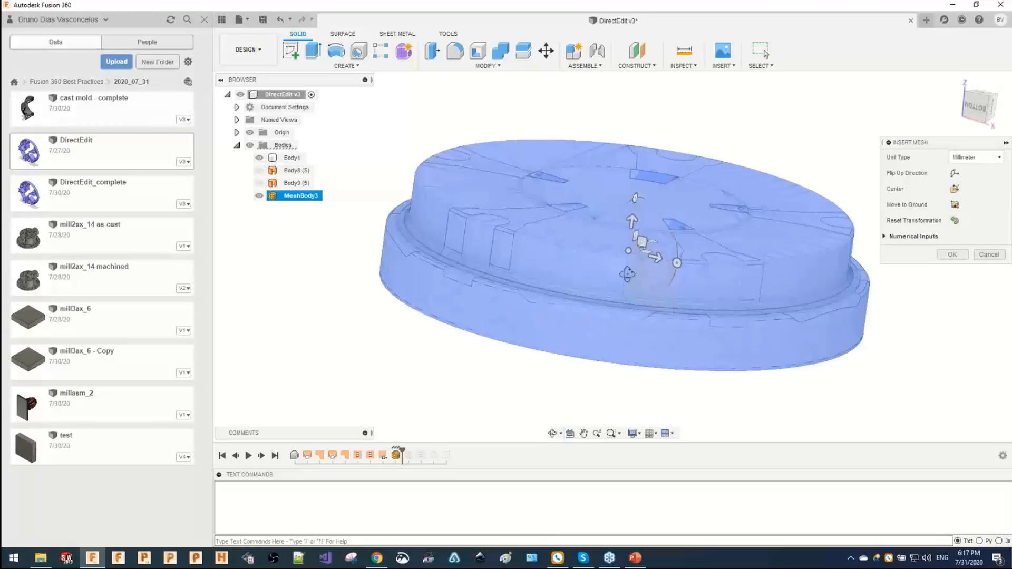
mouse_move(627, 273)
shift+middle_down()
mouse_move(637, 255)
mouse_move(627, 269)
shift+middle_up()
scroll(627, 269, up, 1)
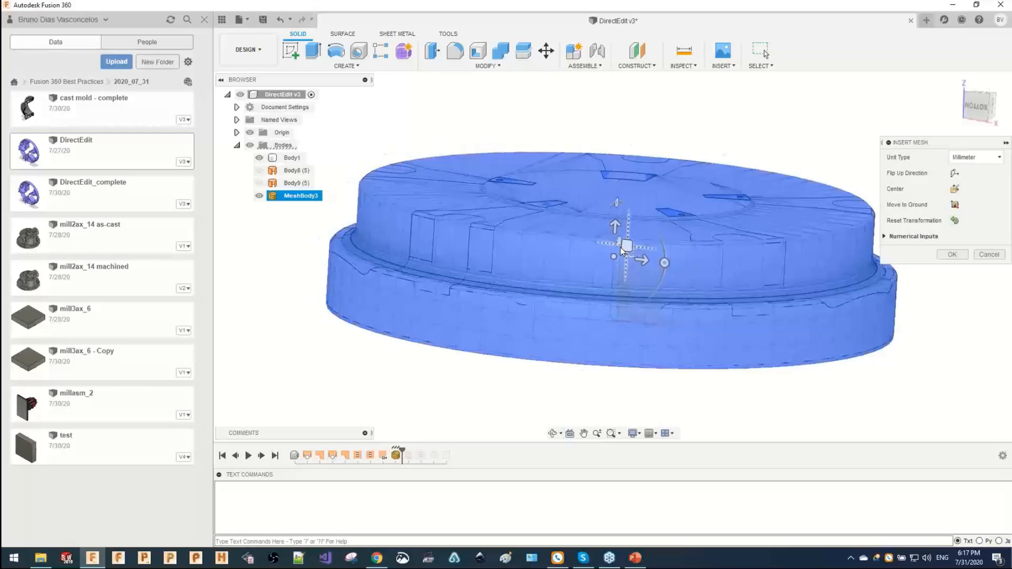
scroll(627, 266, down, 3)
Point out the mesh's move handles with a 0.00 mm offset and accept the mesh insertion.
mouse_move(615, 228)
mouse_down()
mouse_move(615, 160)
mouse_move(613, 226)
mouse_up()
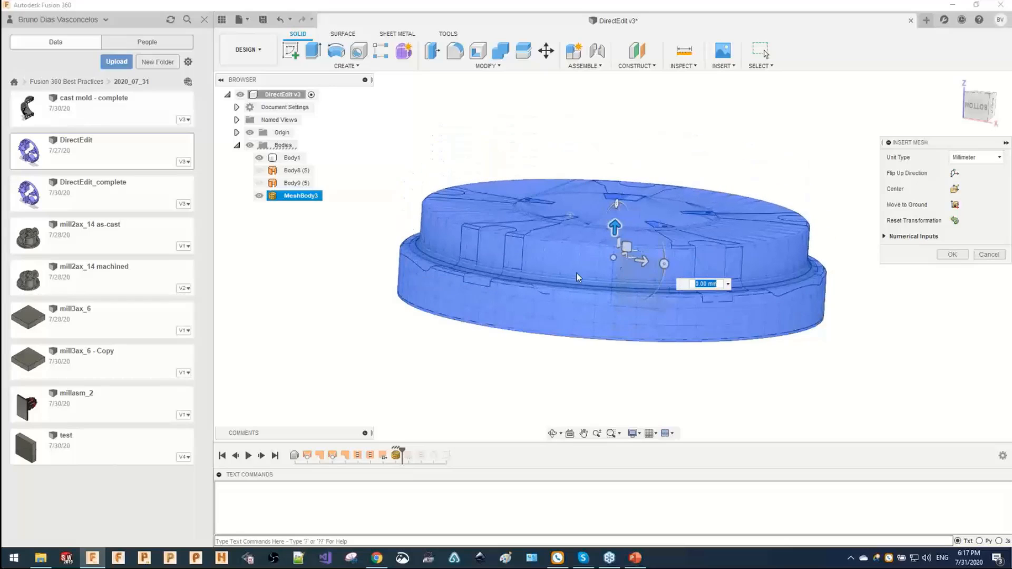
shift+middle_drag(578, 278, 617, 263)
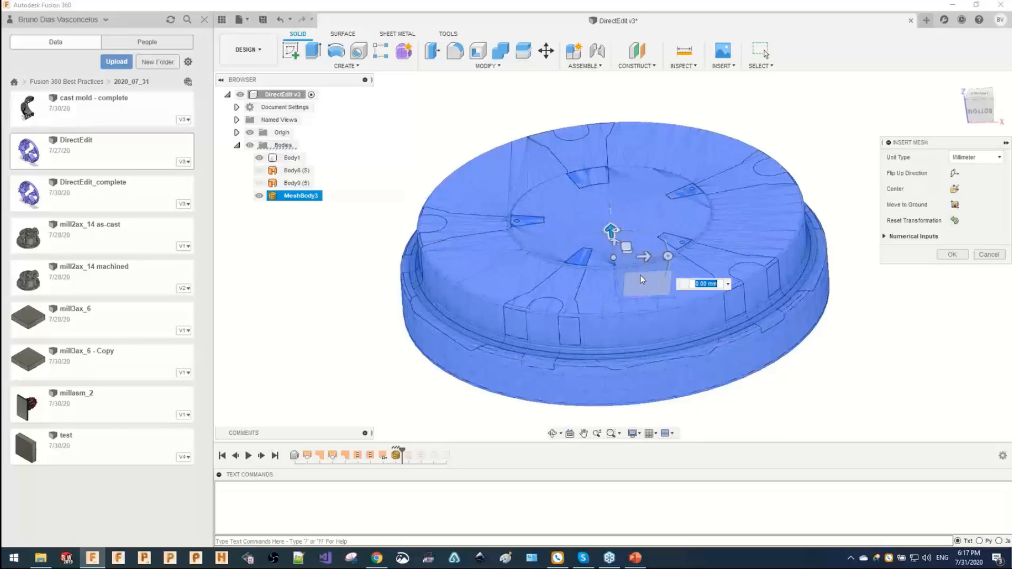
mouse_move(645, 255)
mouse_down()
mouse_move(666, 256)
mouse_move(651, 256)
mouse_up()
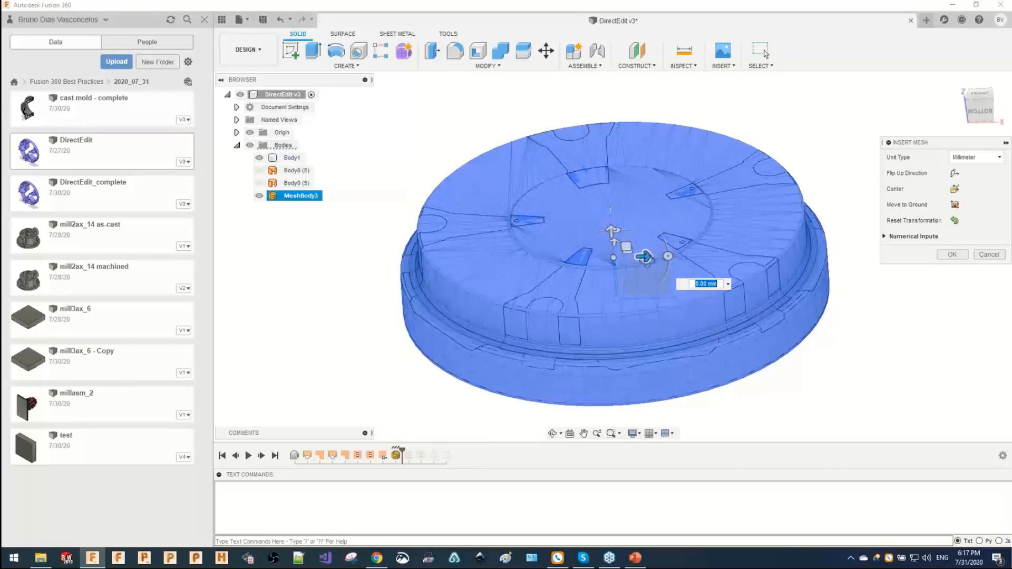
shift+middle_drag(646, 259, 598, 248)
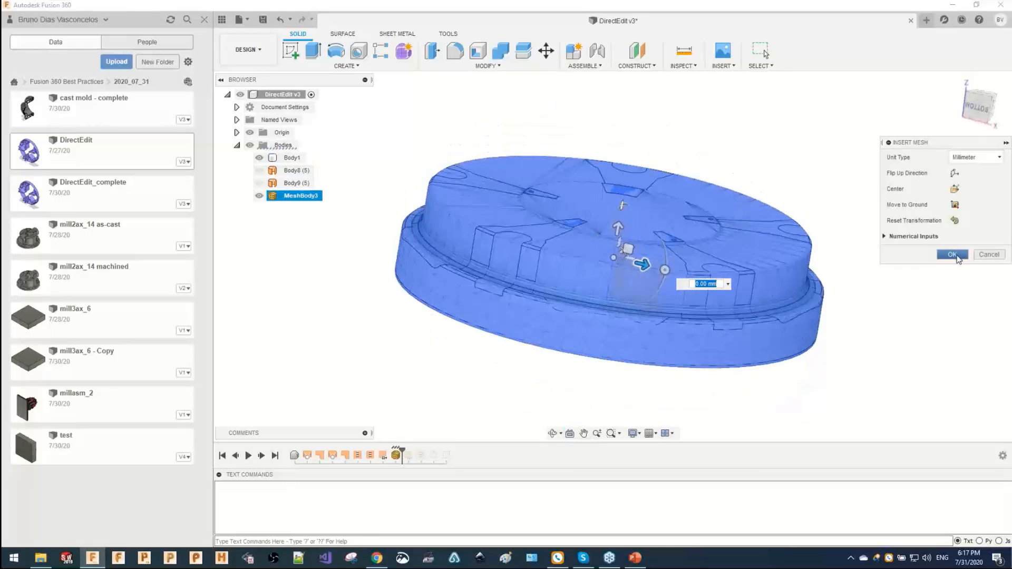
click(952, 255)
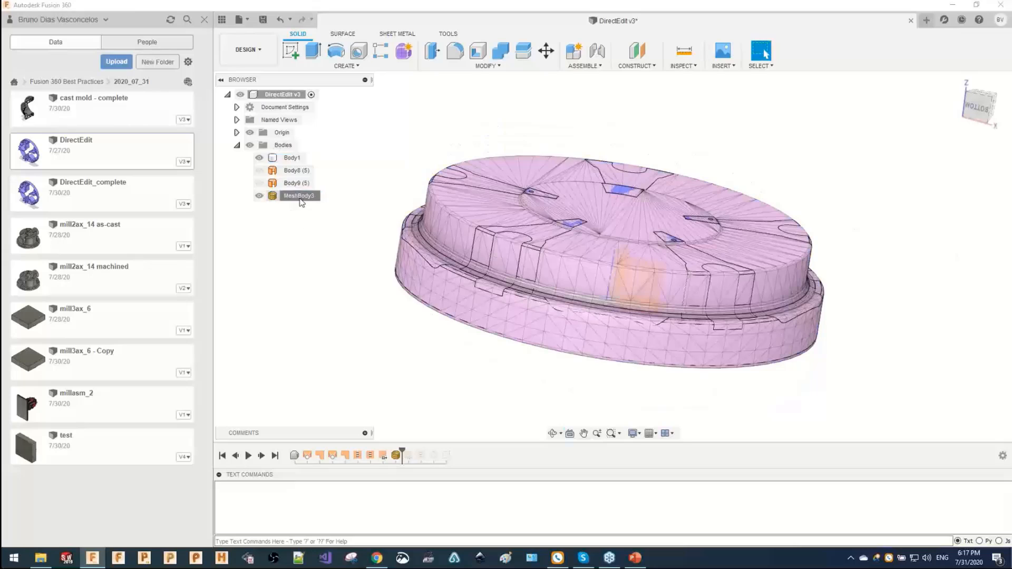
Rename the inserted mesh body as Stock.
click(306, 196)
double_click(305, 197)
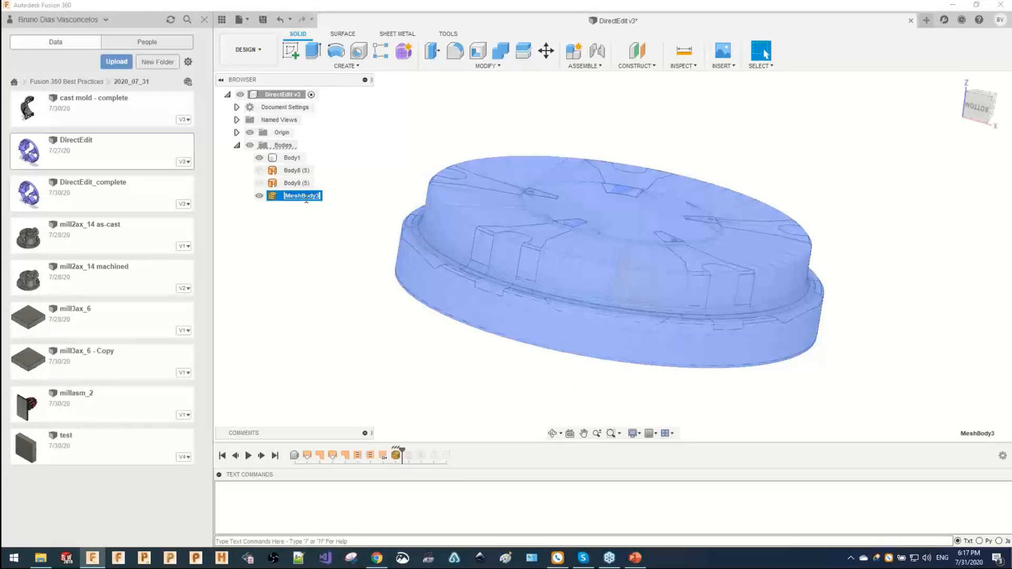
key(Return)
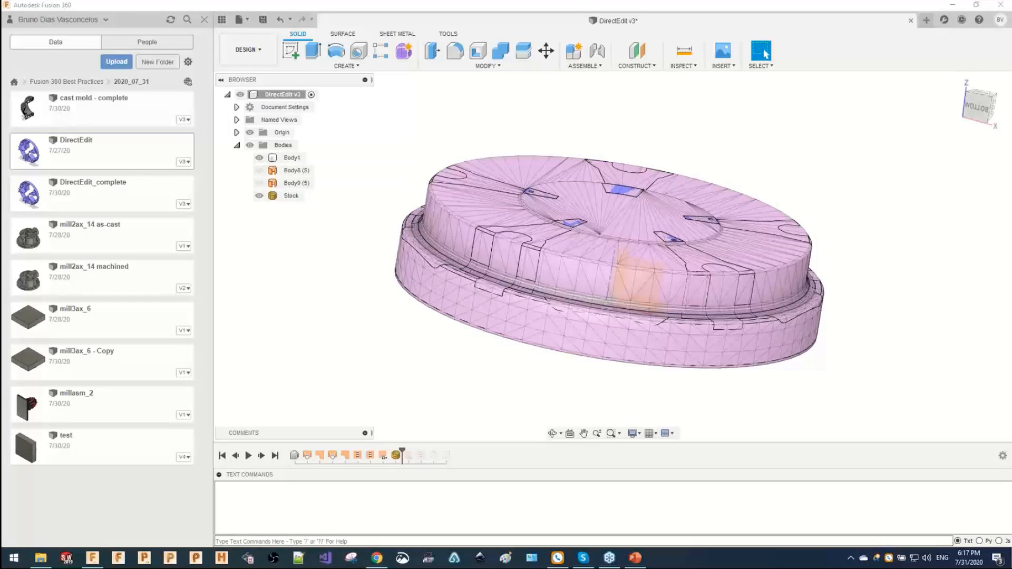
Compare Body1 with the Stock mesh by showing, hiding and selecting each of them in turn.
click(259, 158)
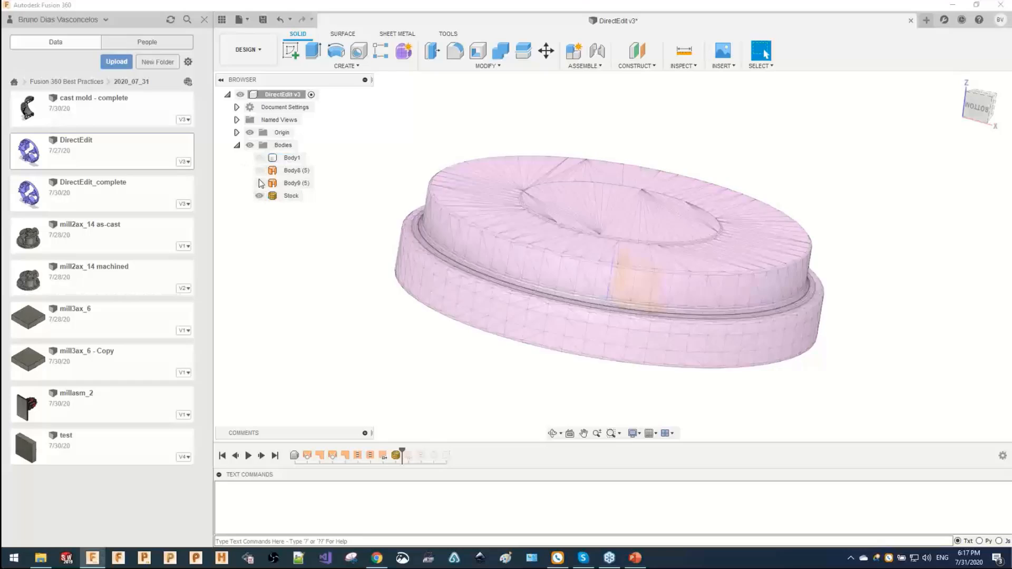
click(259, 158)
click(259, 195)
click(284, 159)
shift+middle_drag(406, 242, 407, 243)
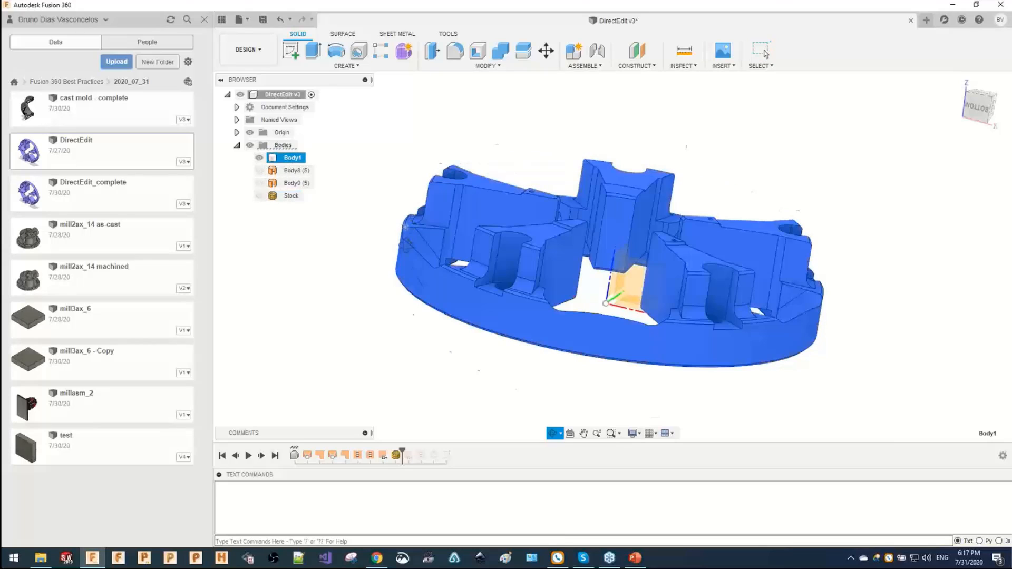
click(762, 52)
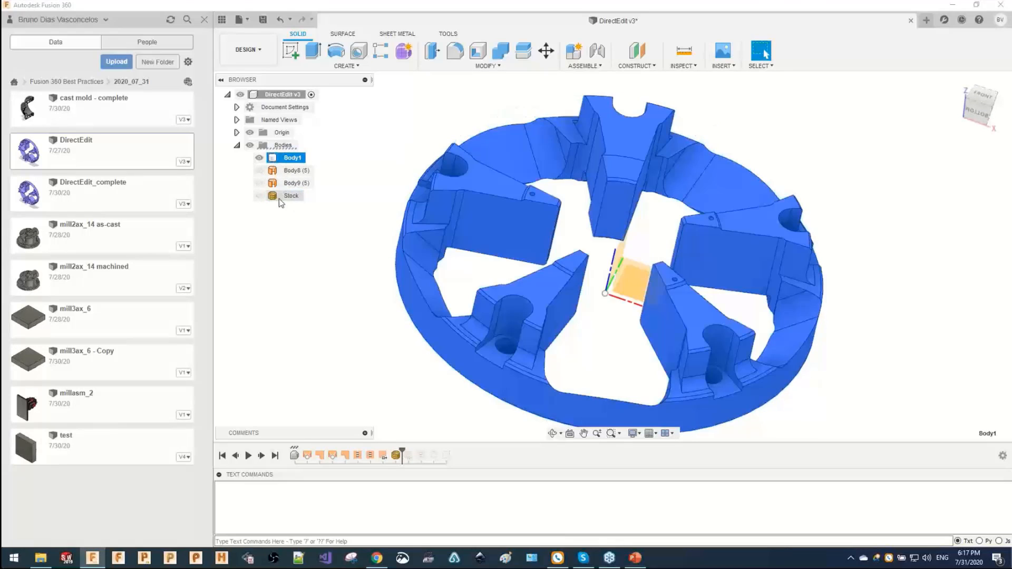
click(282, 197)
Switch to the Manufacture workspace and start a new milling setup with Body1 as its model.
click(248, 50)
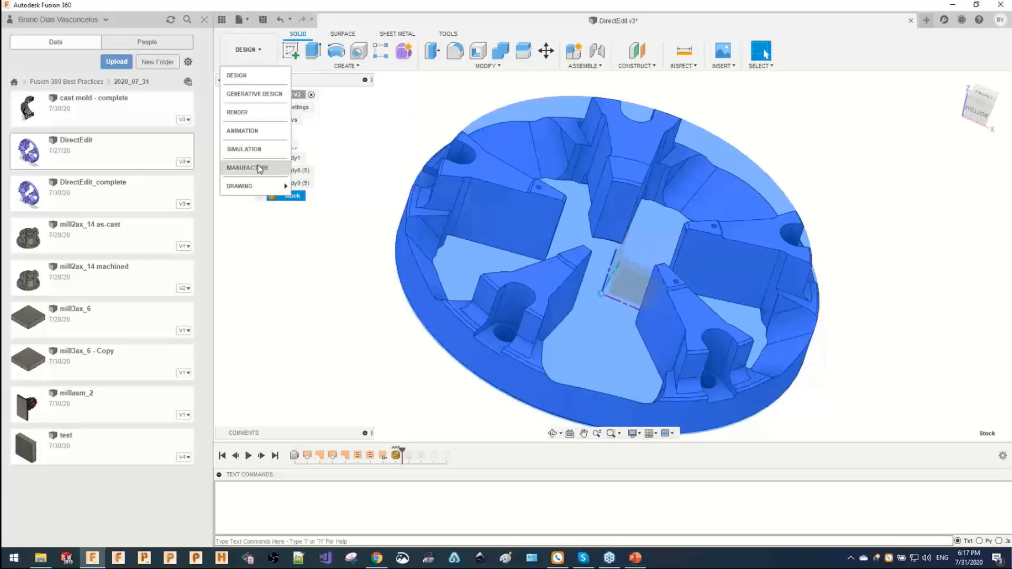
click(248, 167)
click(276, 159)
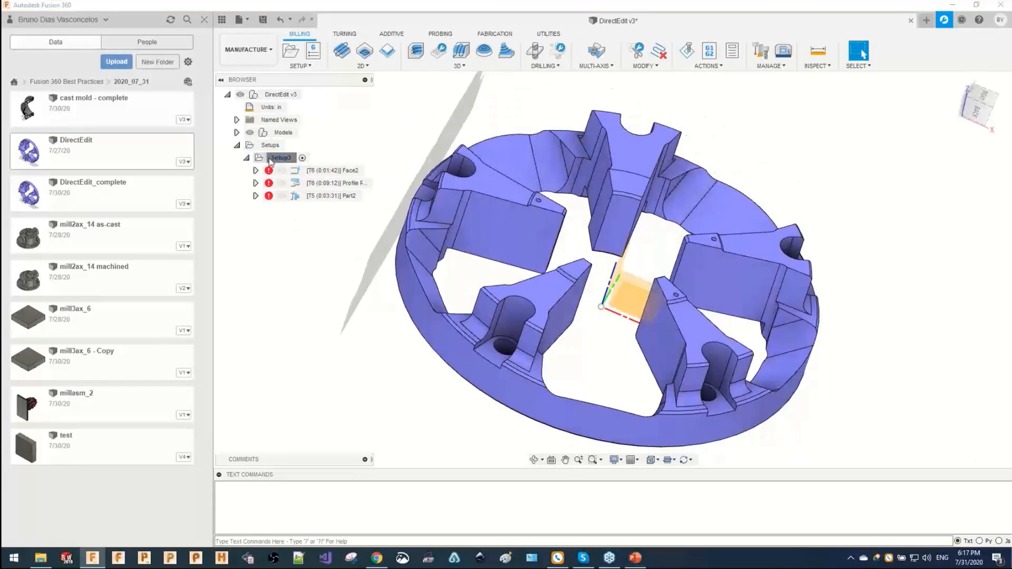
click(295, 54)
shift+middle_drag(544, 258, 738, 268)
click(863, 286)
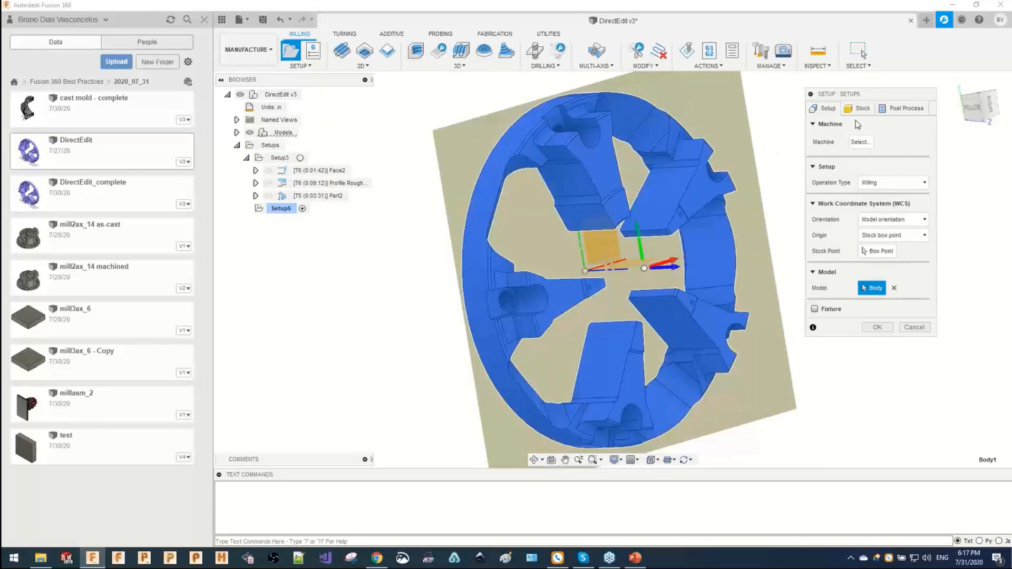
Define the new setup's stock as From solid using the Stock mesh and accept the setup.
click(861, 108)
click(897, 140)
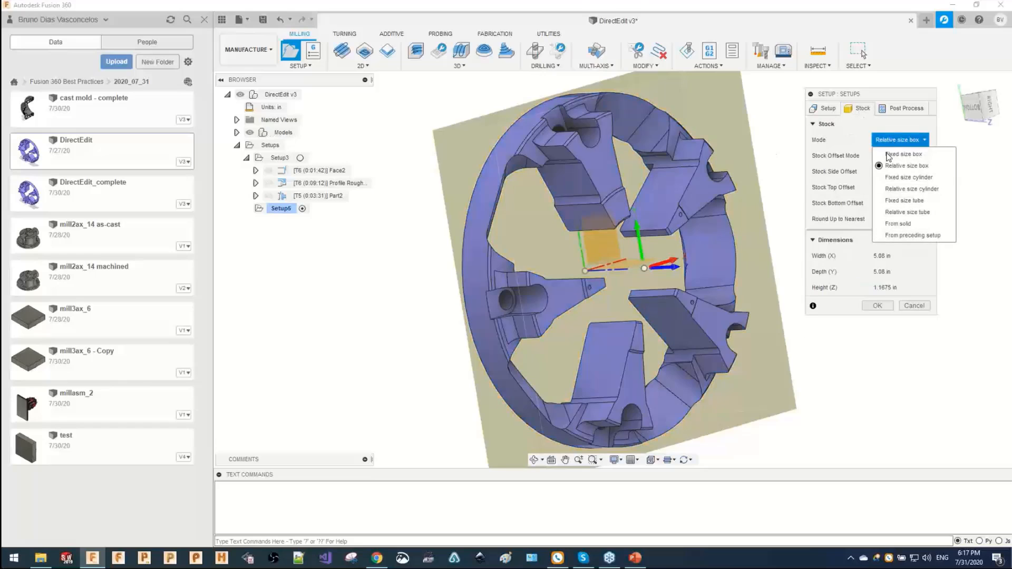
click(885, 223)
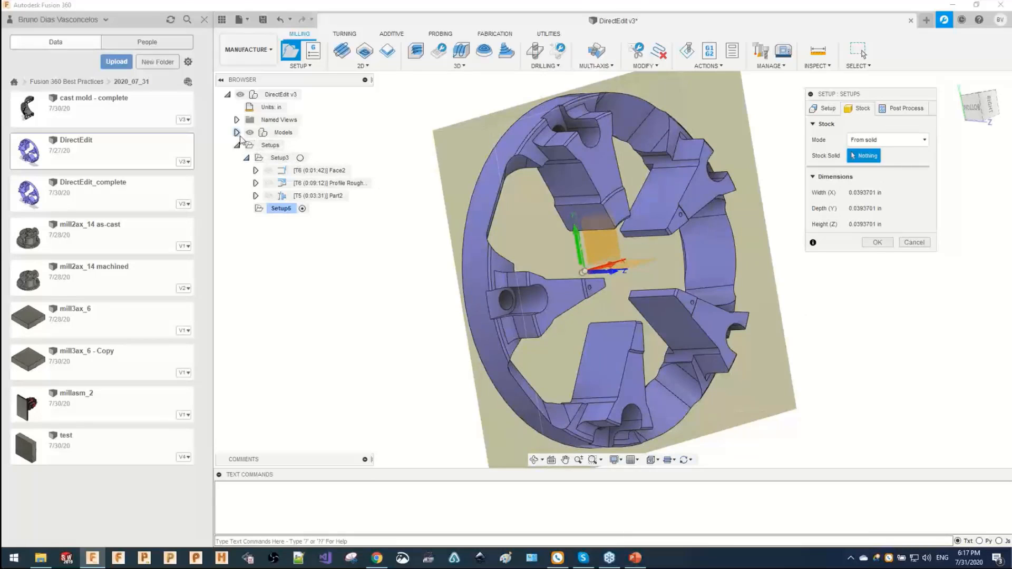
click(237, 133)
click(246, 145)
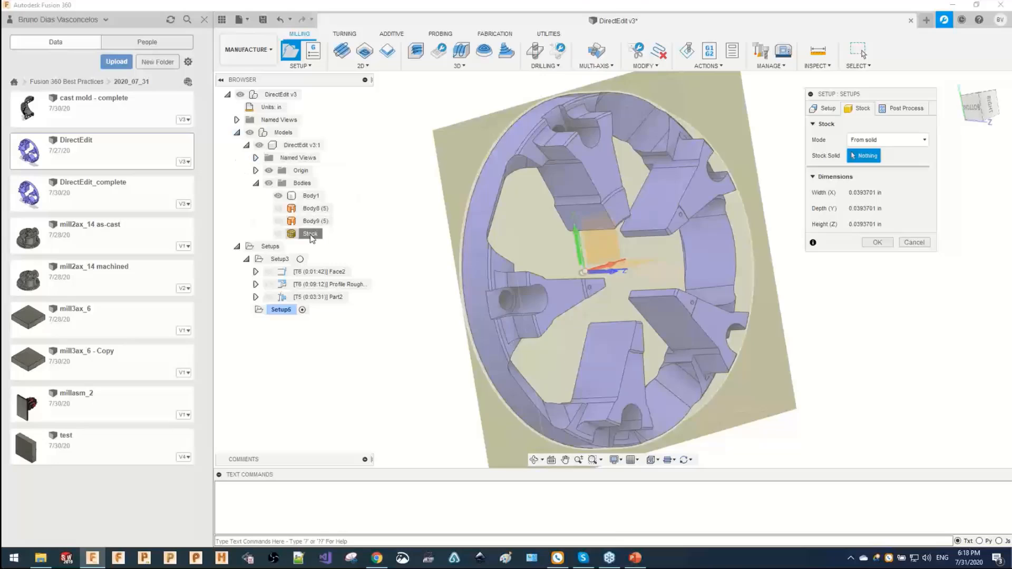
click(310, 234)
shift+middle_drag(573, 247, 686, 232)
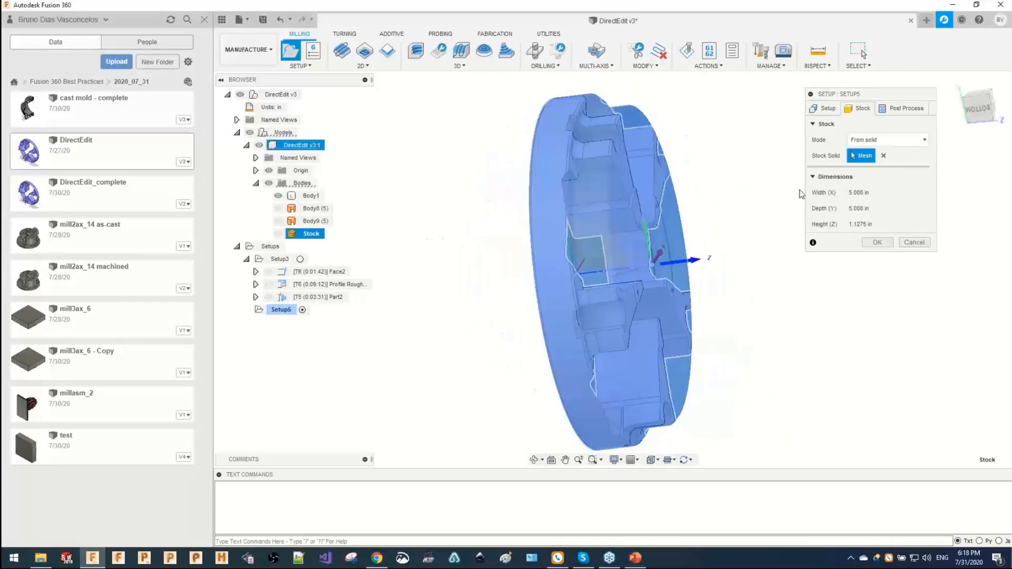
click(963, 120)
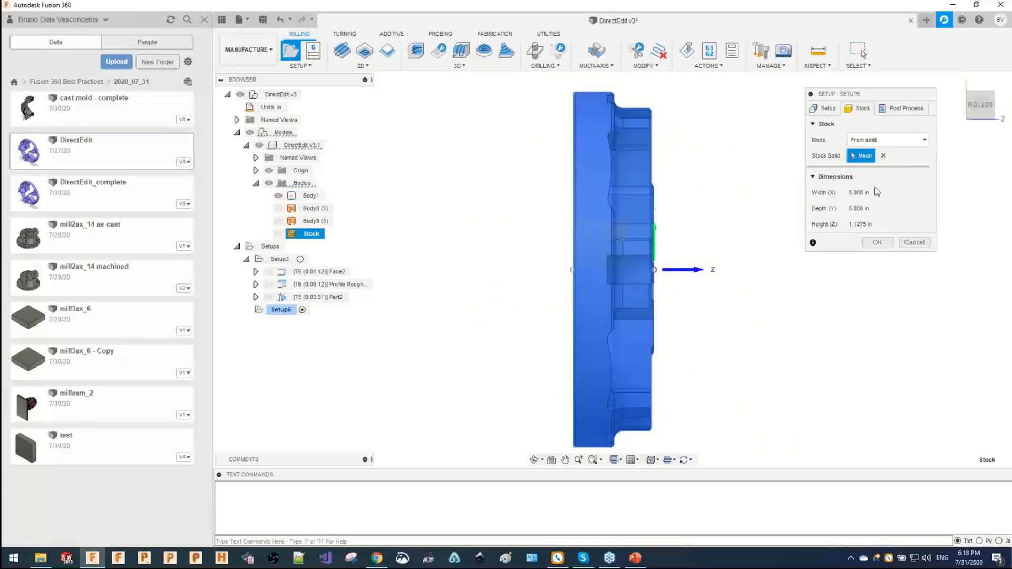
click(889, 245)
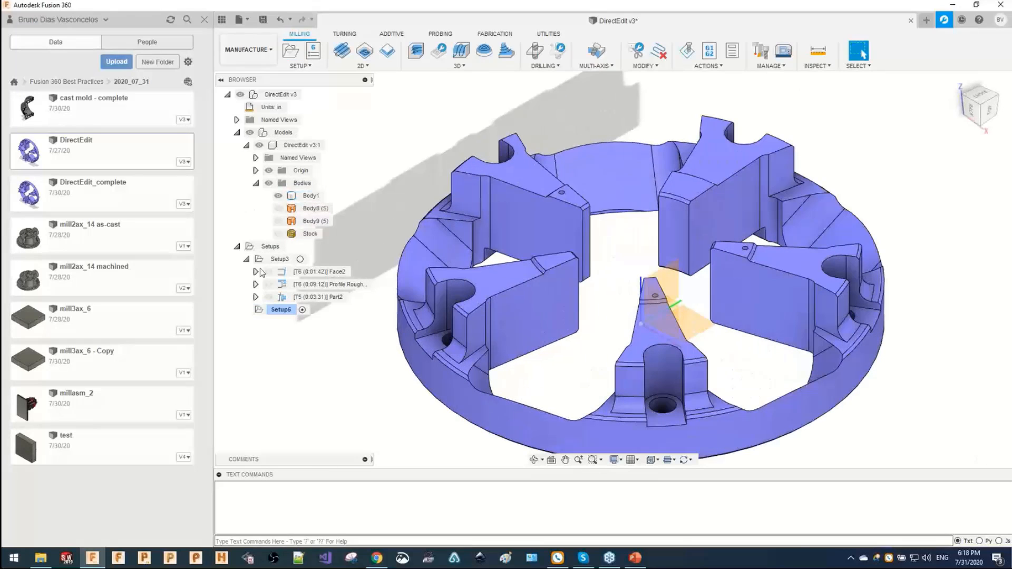
Examine the new setup's mesh stock around the part, up close and from the back.
click(280, 309)
shift+middle_drag(296, 311, 489, 249)
scroll(444, 208, up, 4)
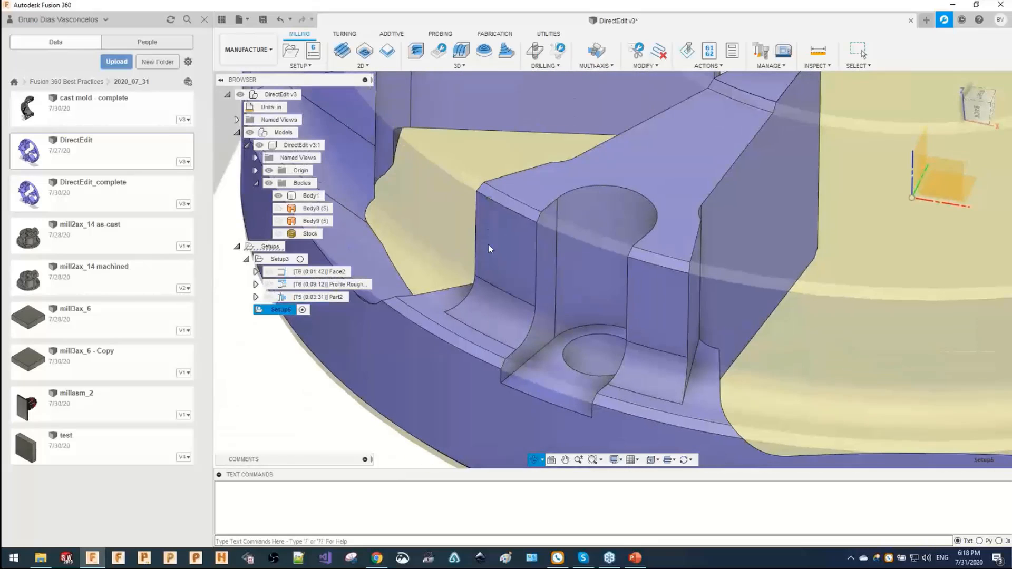
click(977, 114)
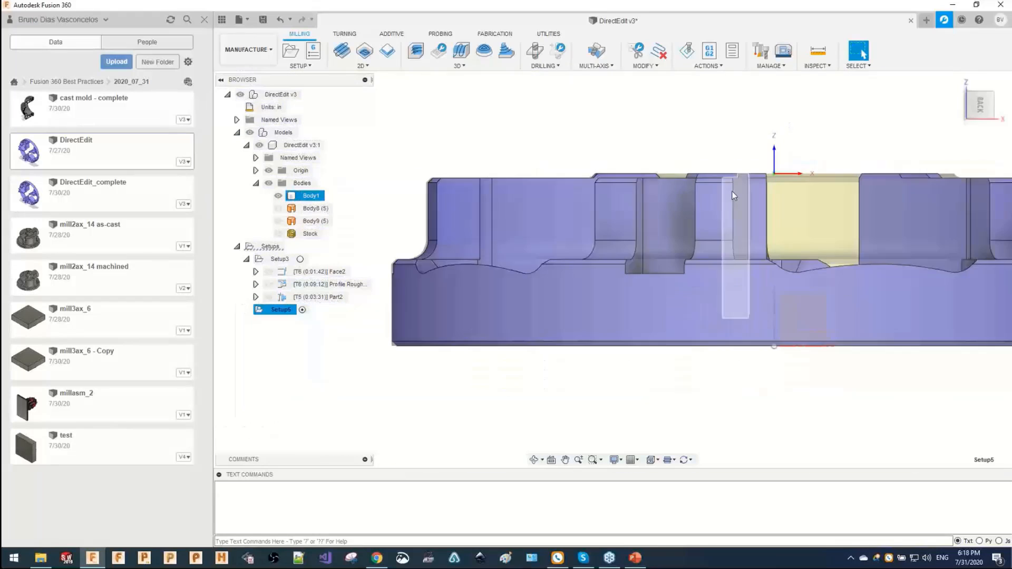
Start a 3D Adaptive operation in the new setup with tool 3, the Ø1/2" flat end mill.
click(415, 53)
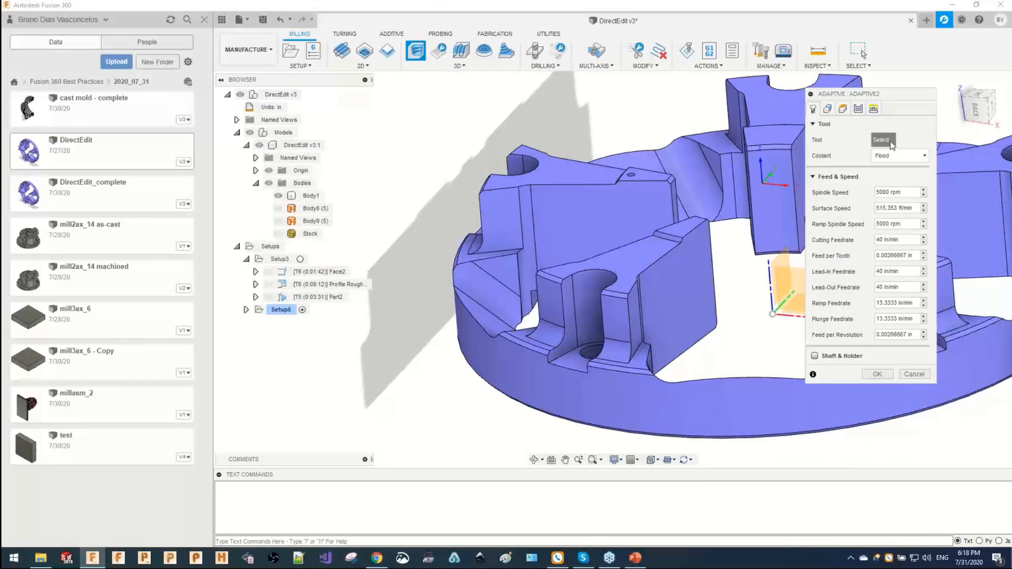
click(891, 141)
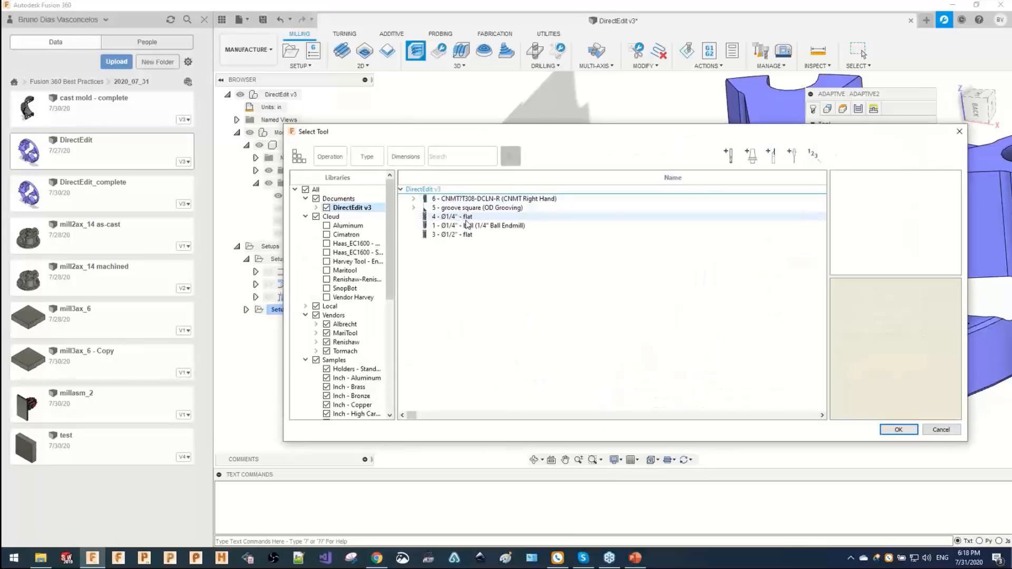
click(466, 225)
click(440, 235)
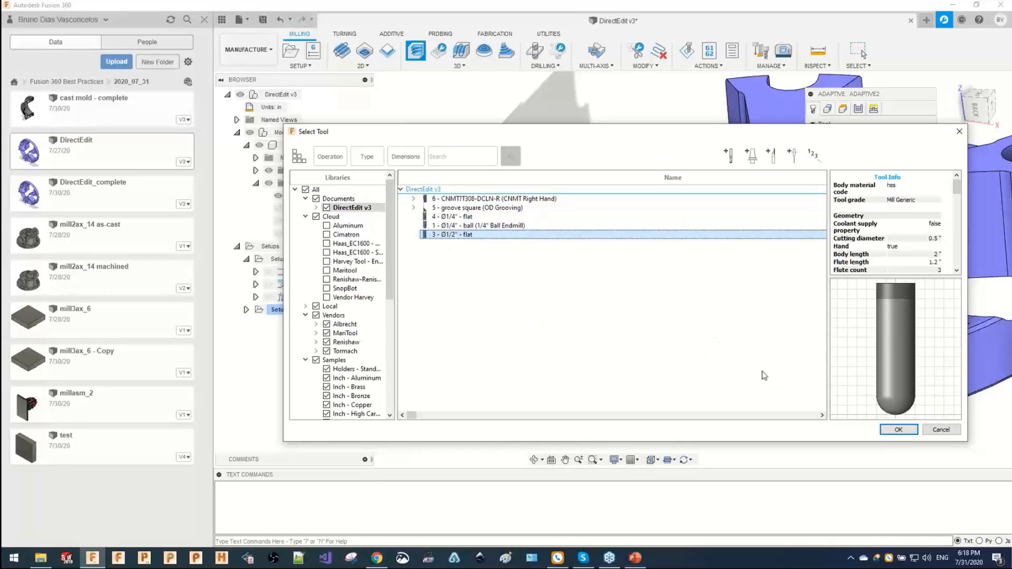
click(899, 429)
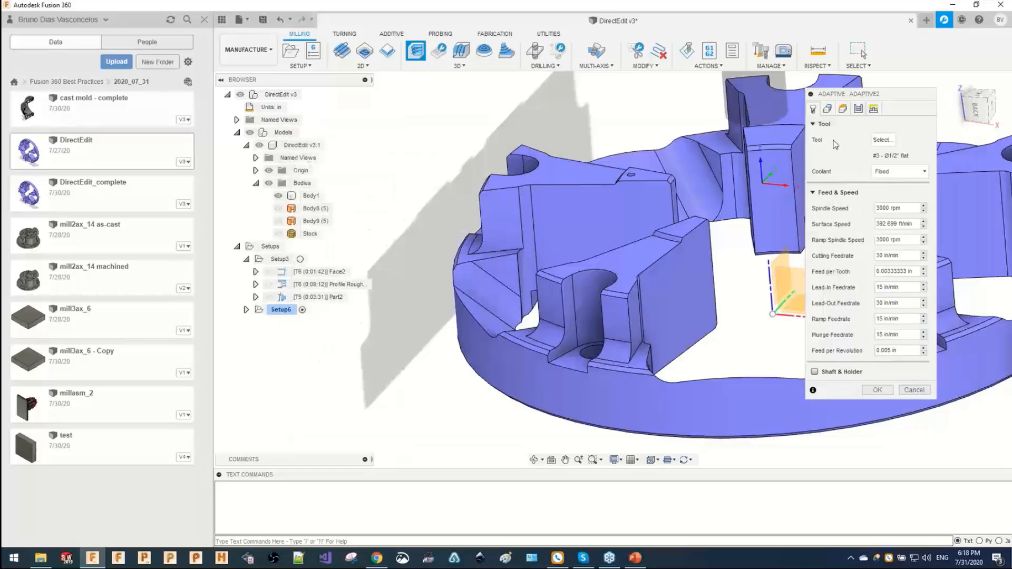
Turn off Stock Contours and Rest Machining in the adaptive operation's geometry settings.
click(827, 108)
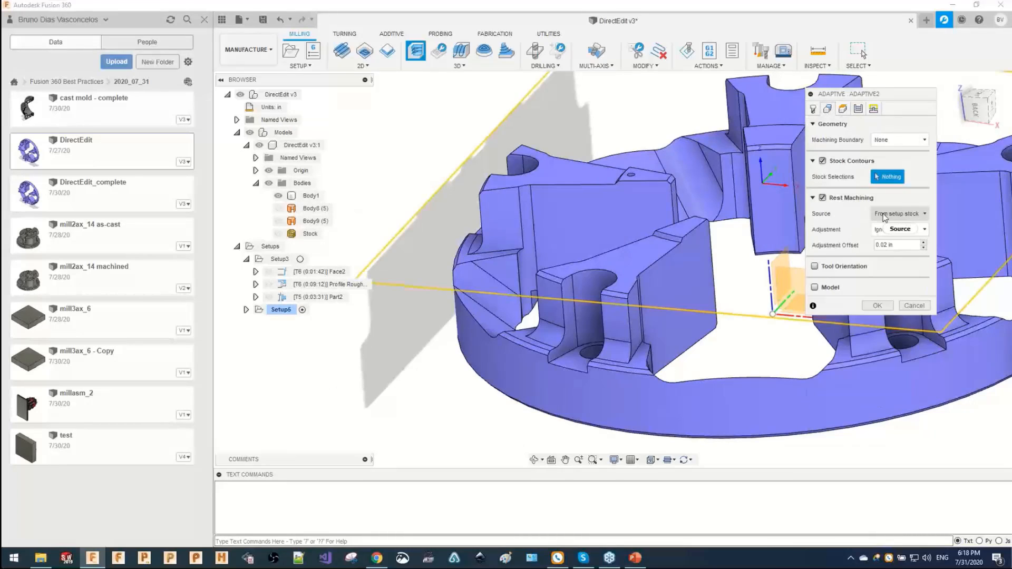
click(823, 199)
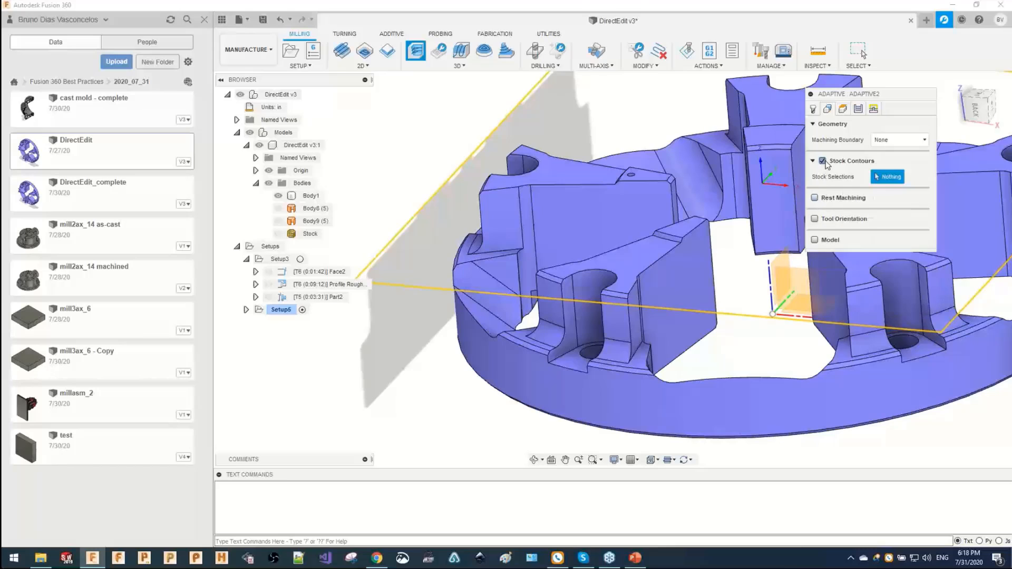
click(822, 161)
click(815, 161)
click(822, 161)
click(819, 180)
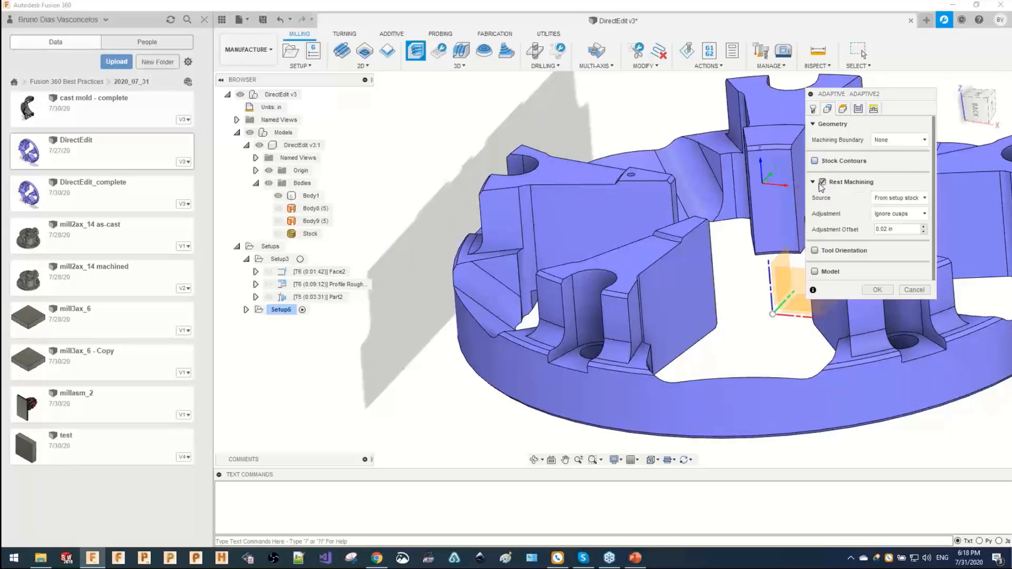
click(822, 182)
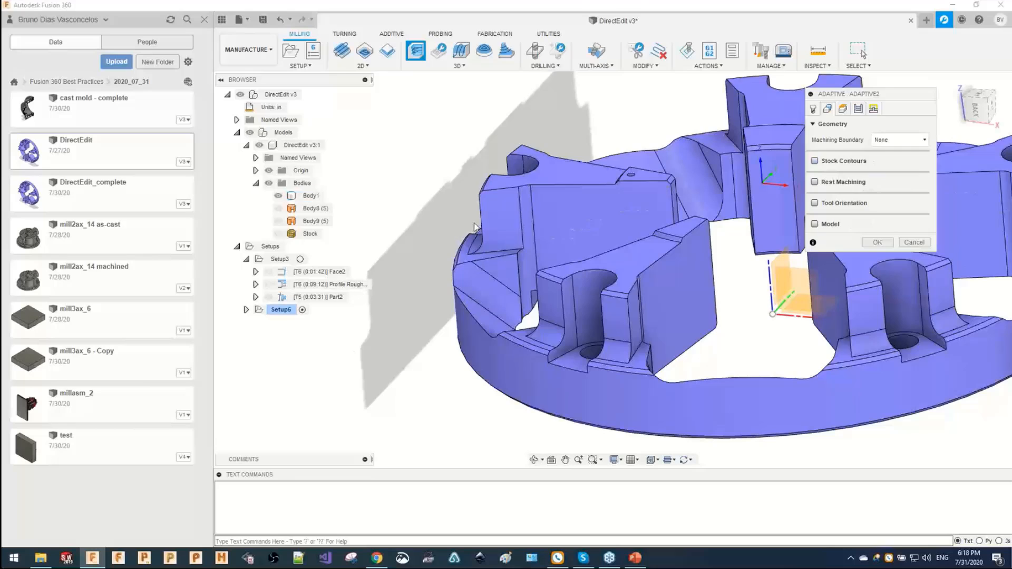
scroll(476, 227, down, 5)
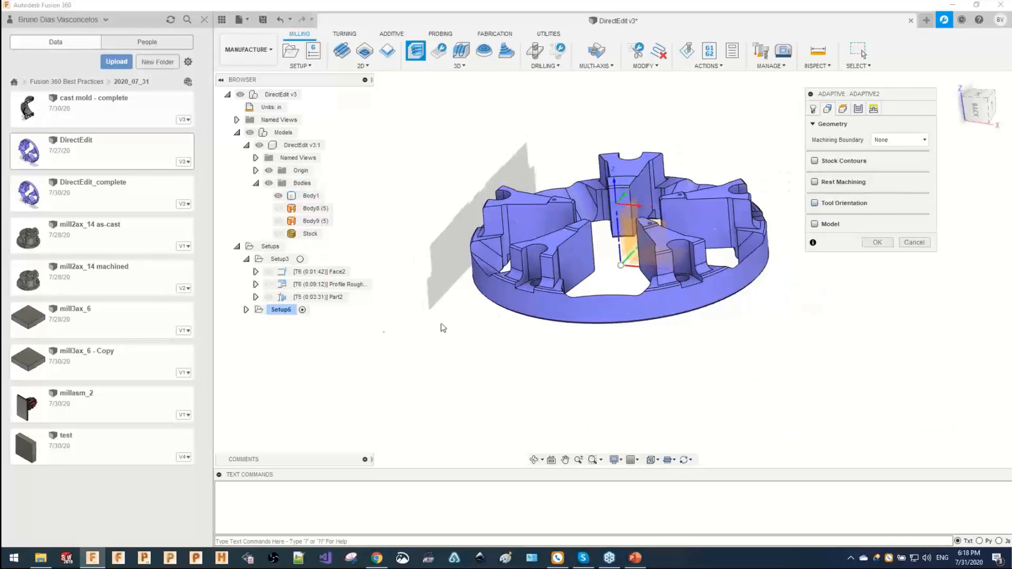
shift+middle_drag(555, 177, 534, 215)
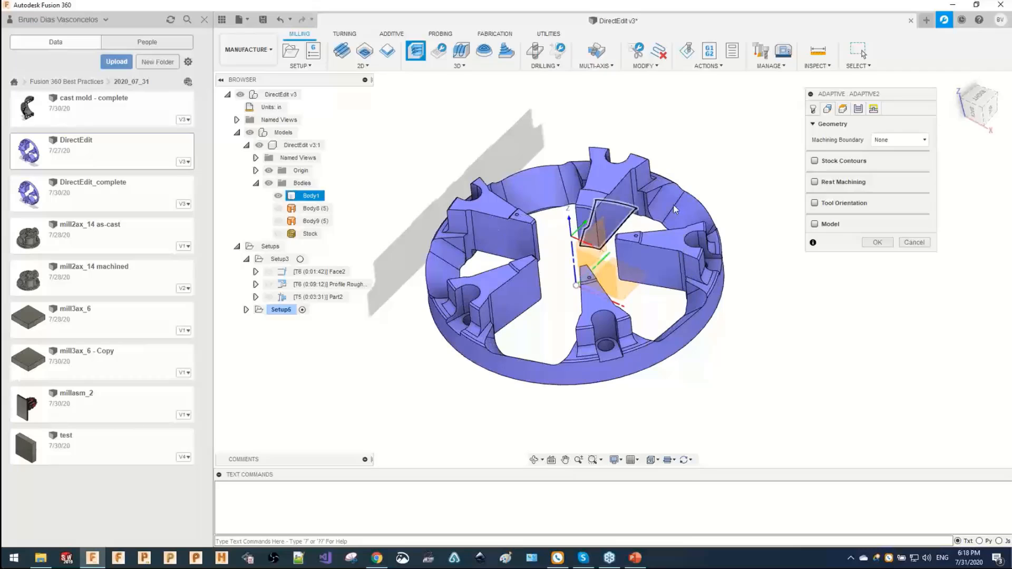
Enable Rest Machining for the adaptive operation and try From file as its source.
click(814, 182)
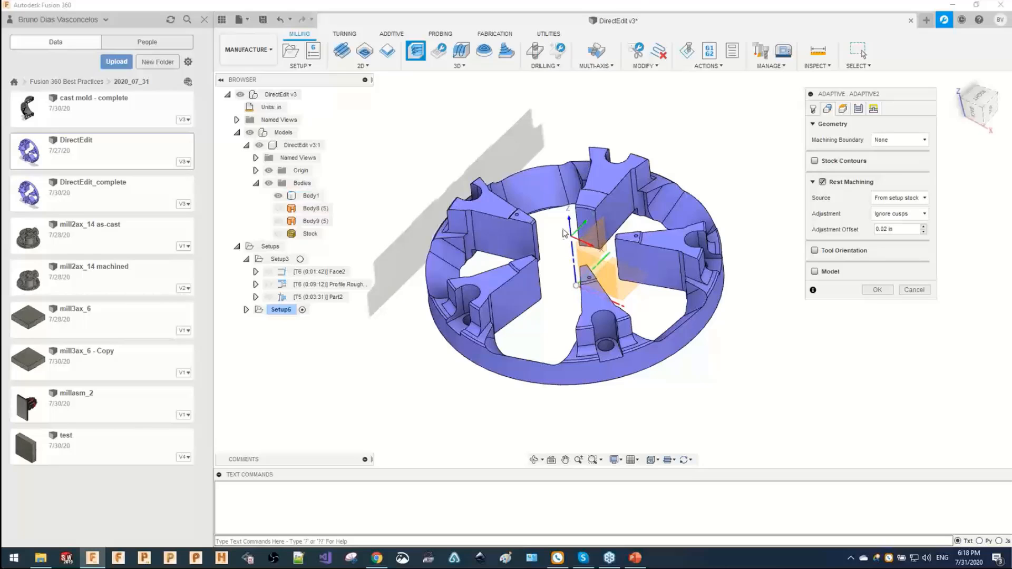
click(281, 310)
click(899, 198)
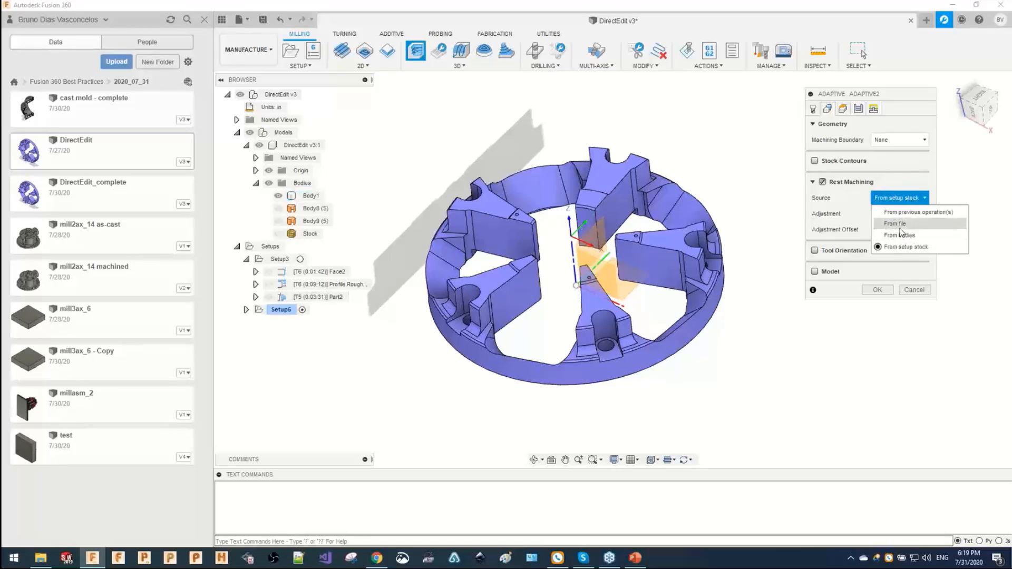
click(899, 225)
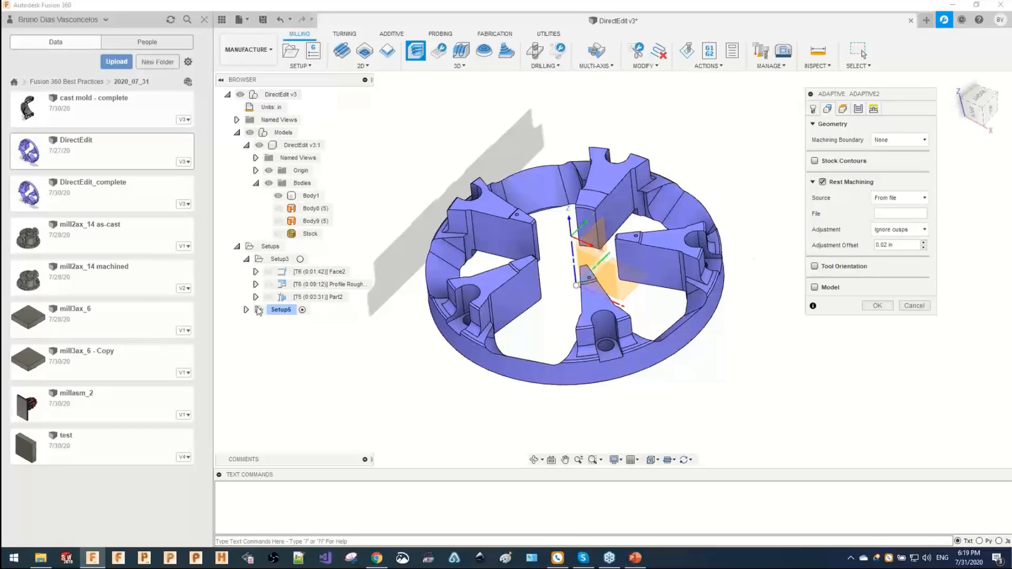
shift+middle_drag(422, 176, 414, 196)
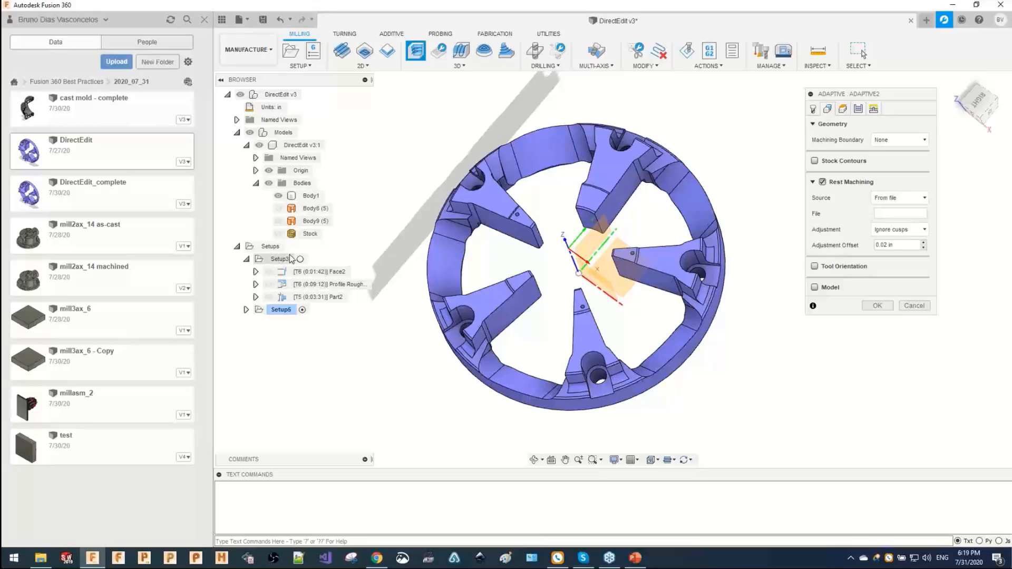
Set the rest machining source to From setup stock and accept the adaptive operation.
click(887, 209)
click(894, 197)
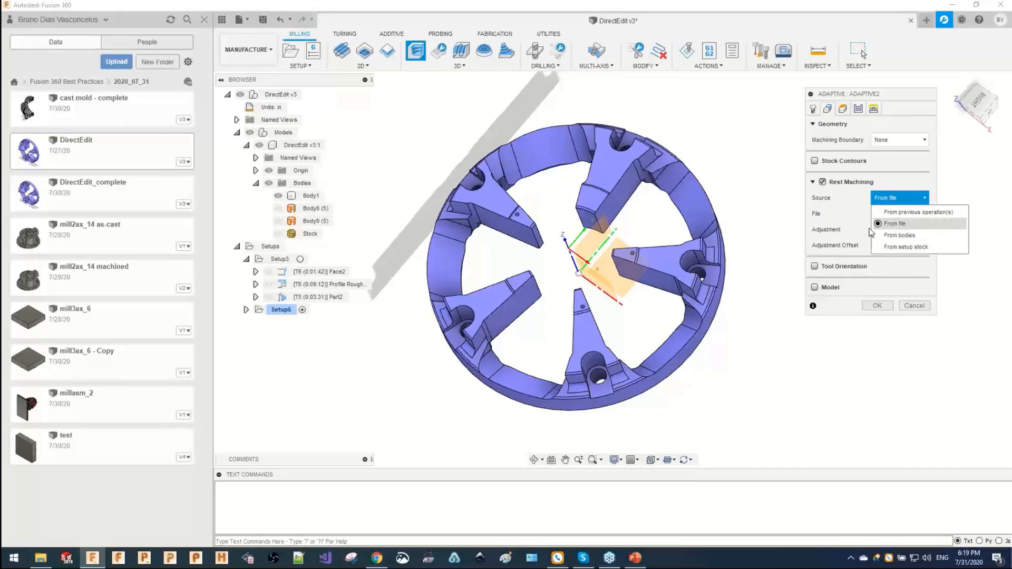
click(899, 246)
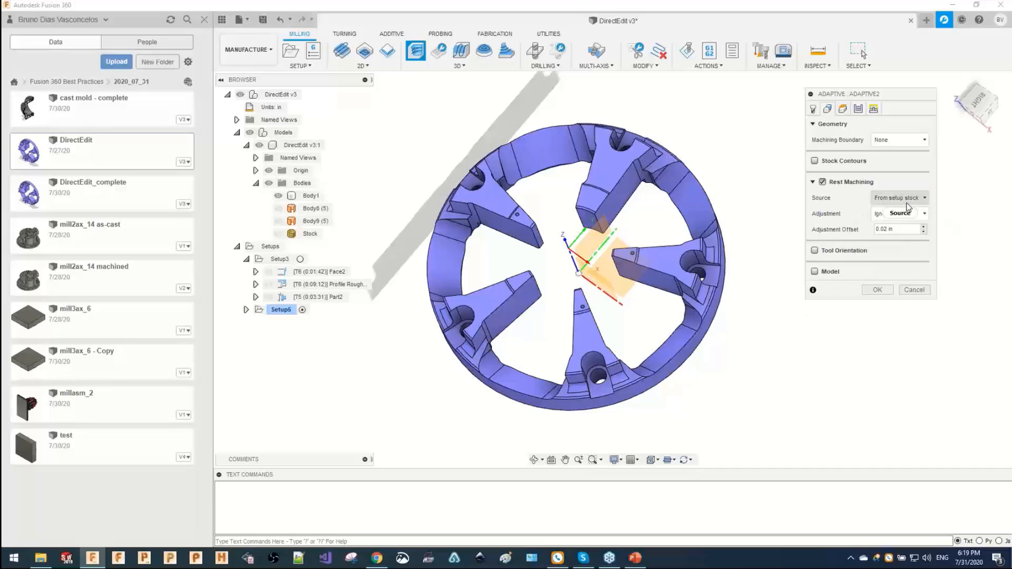
click(877, 290)
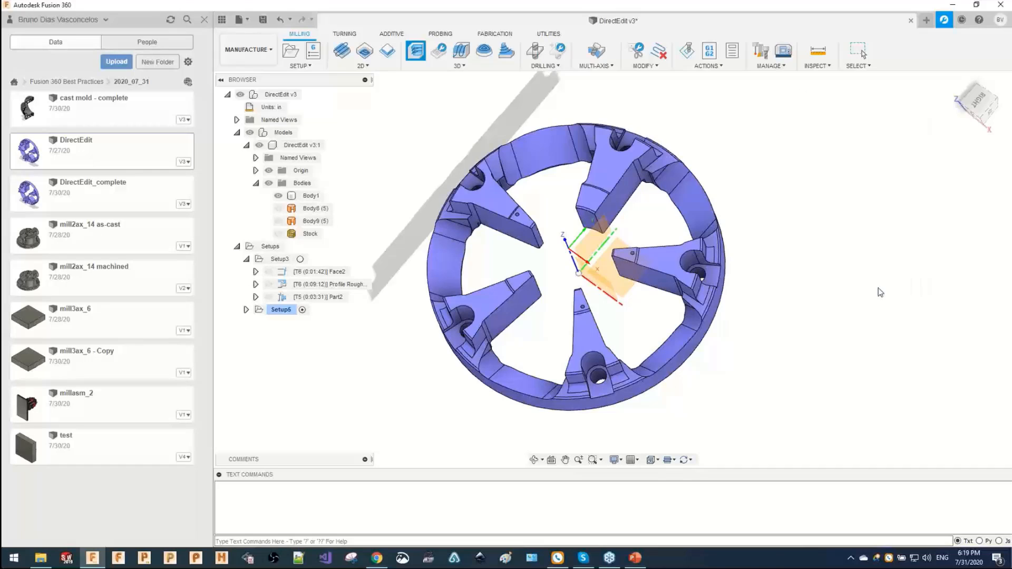
Duplicate the Adaptive2 operation within the new setup and select the copy.
mouse_move(394, 367)
shift+middle_down()
mouse_move(381, 341)
mouse_move(386, 354)
shift+middle_up()
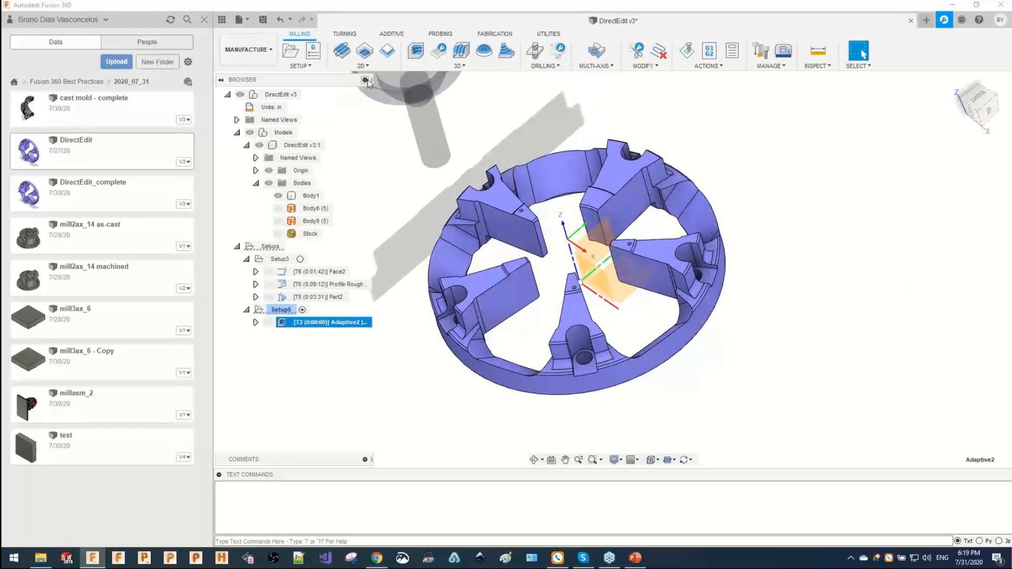
right_click(344, 320)
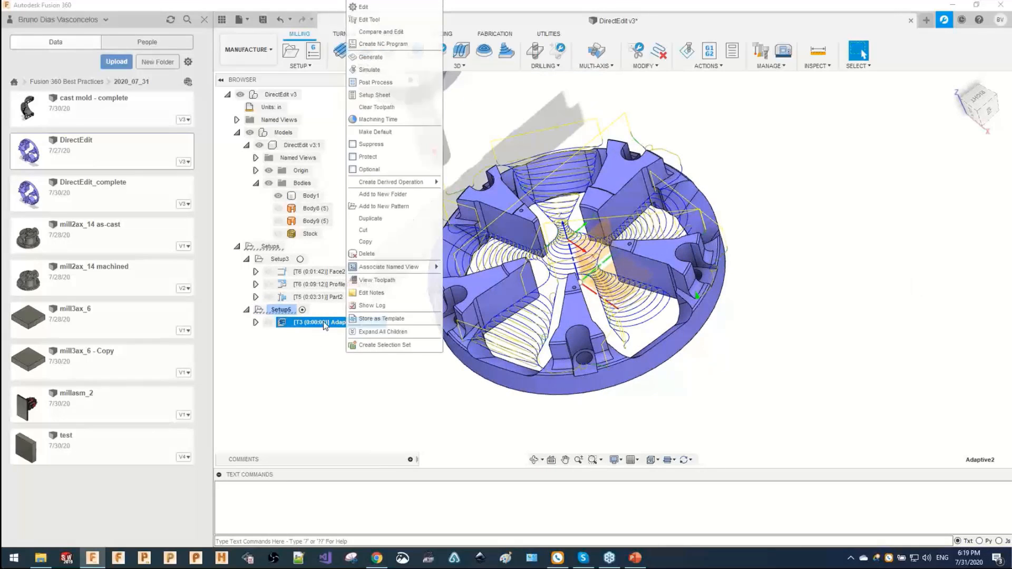
click(295, 352)
click(290, 311)
click(304, 320)
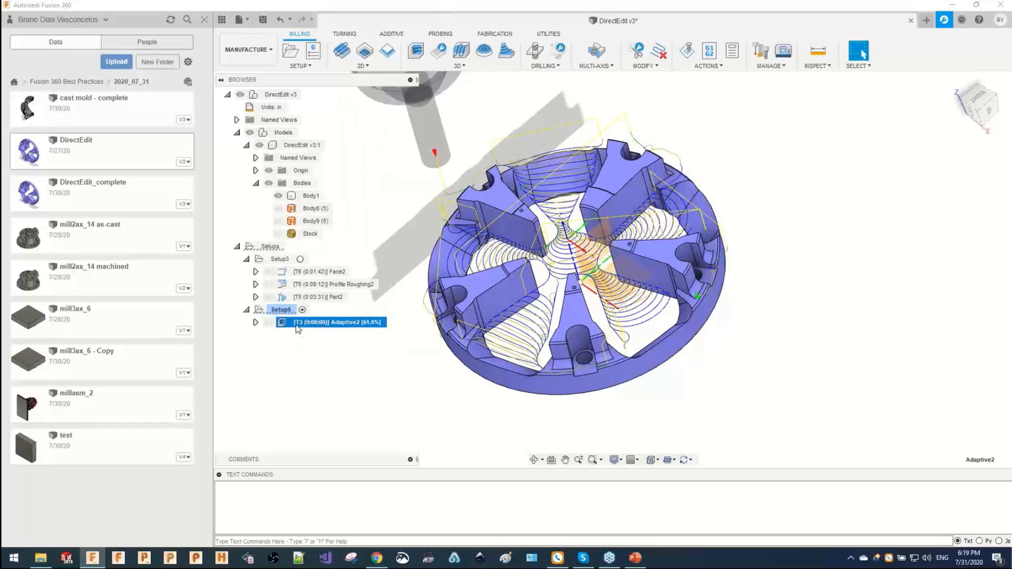
click(308, 335)
Turn off Rest Machining in the duplicated adaptive operation and move it above the original.
right_click(312, 336)
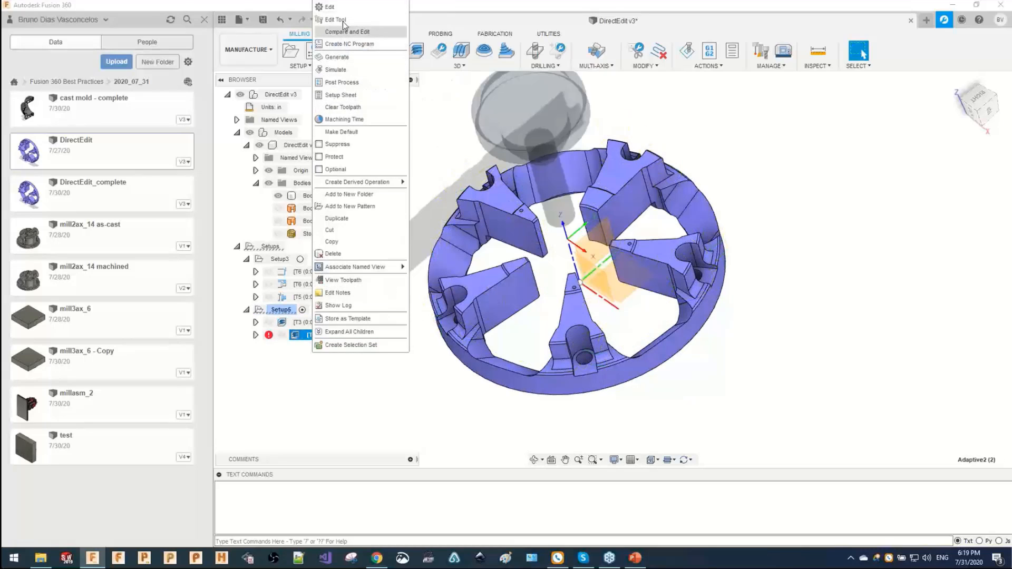
click(331, 8)
click(827, 110)
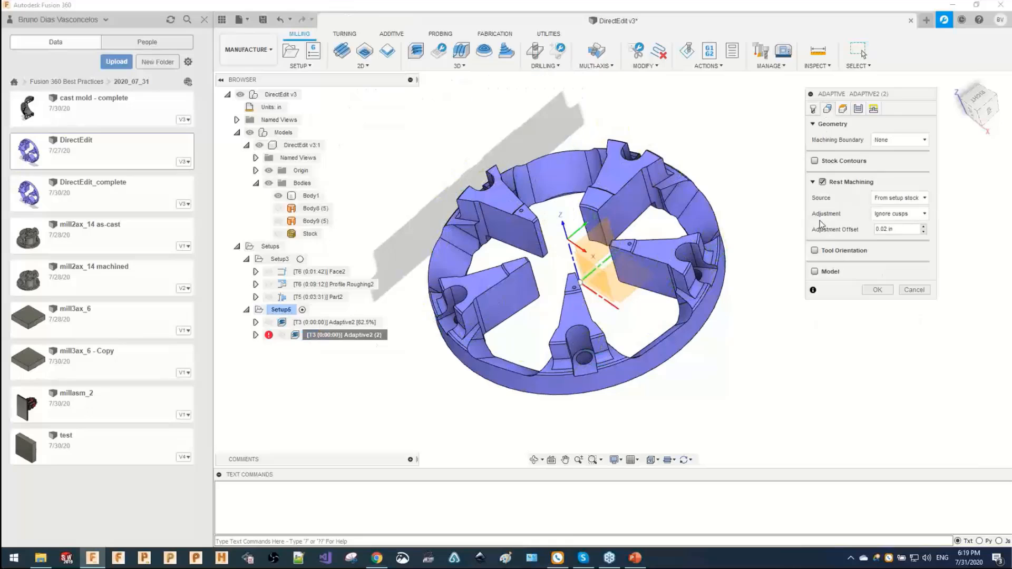
click(823, 182)
click(877, 243)
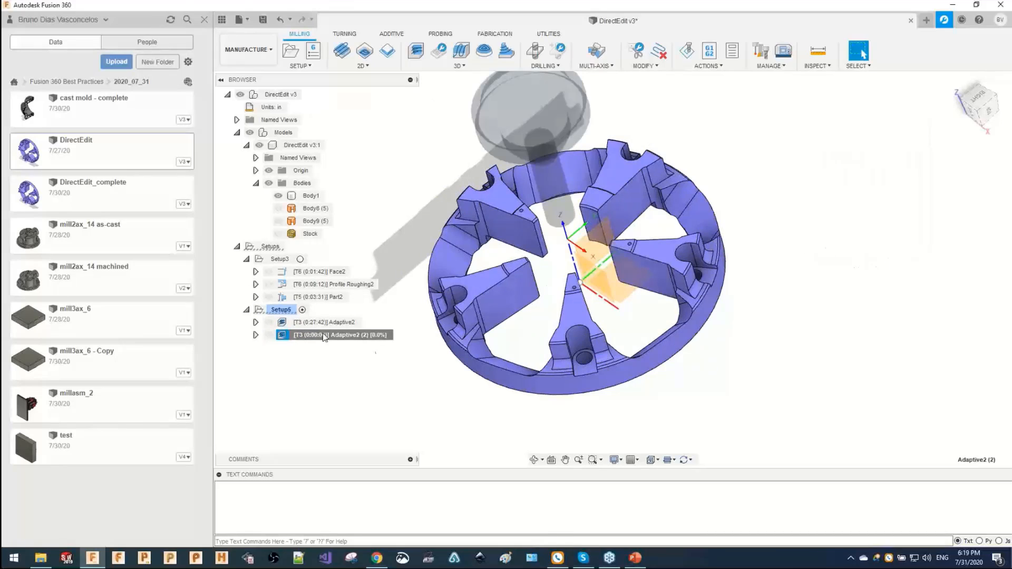
drag(319, 340, 331, 327)
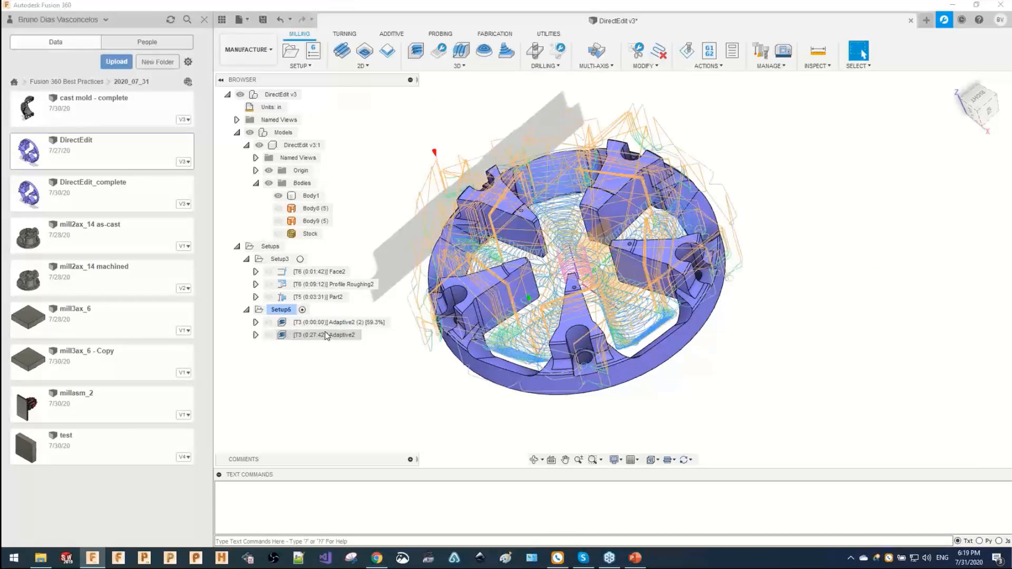
Simulate the duplicated adaptive operation on the turned stock and play the toolpath.
mouse_move(444, 383)
shift+middle_down()
mouse_move(445, 355)
mouse_move(441, 373)
shift+middle_up()
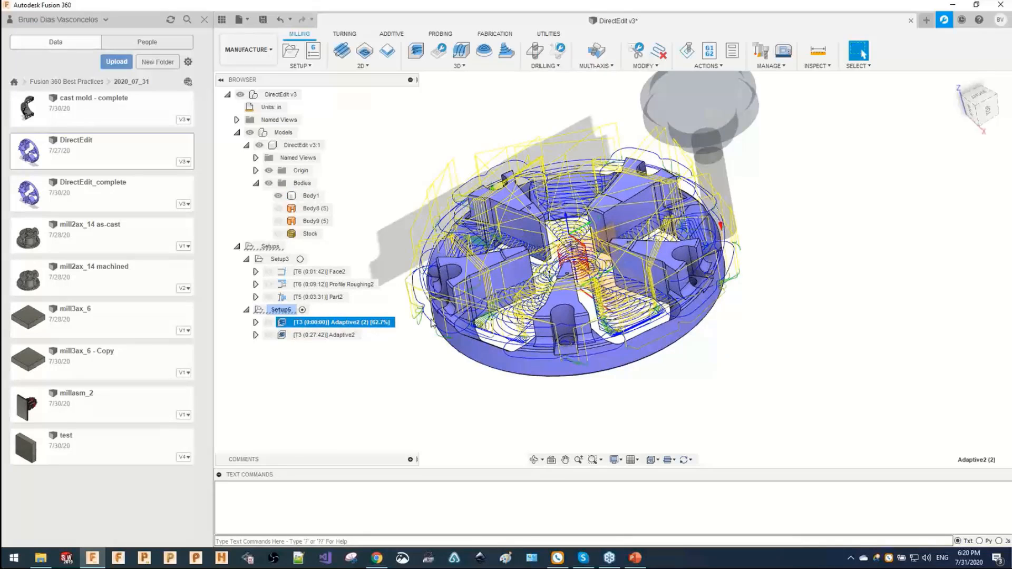
right_click(356, 325)
click(381, 70)
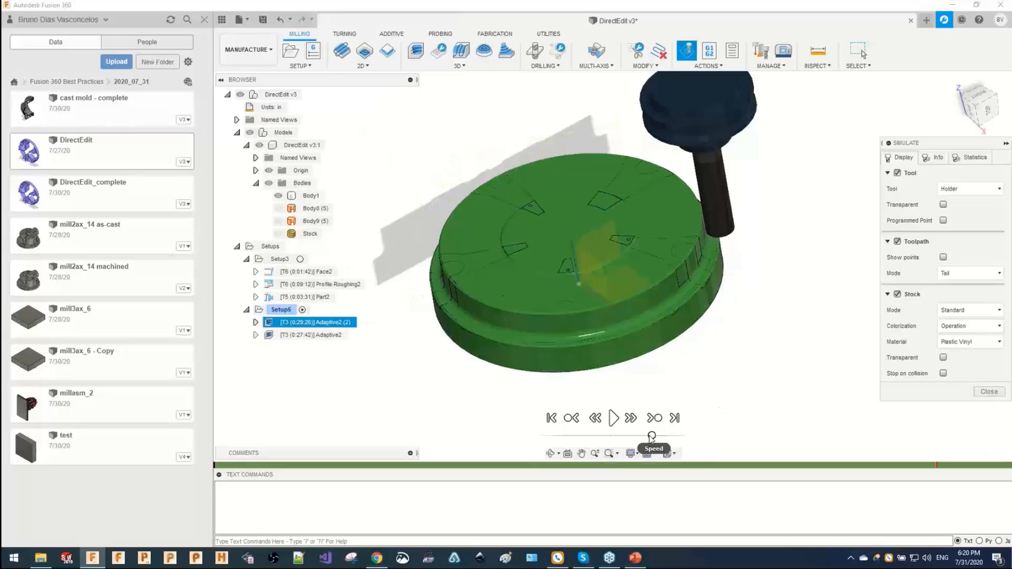
click(613, 418)
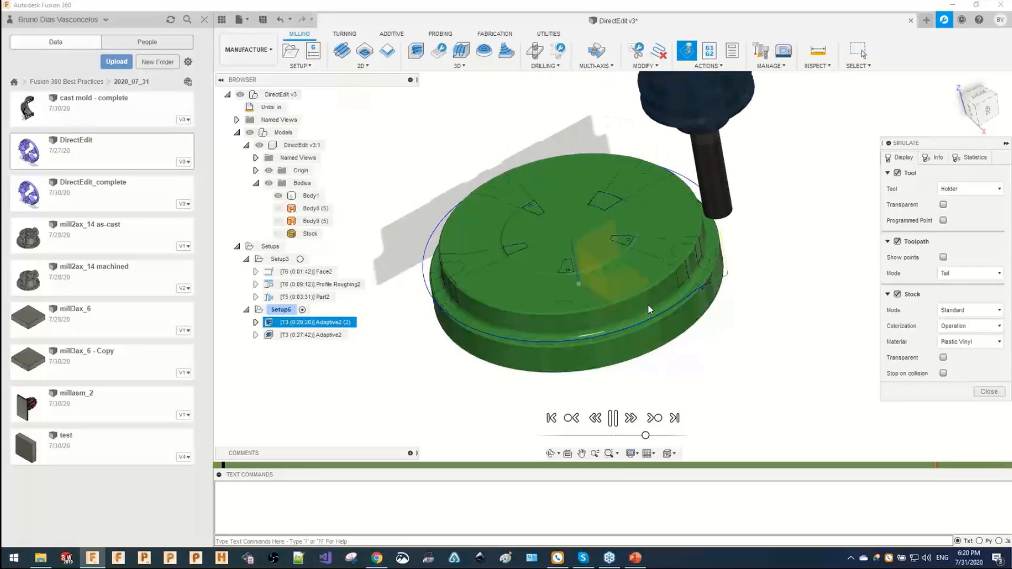
Adjust the playback speed of the duplicated adaptive operation's simulation and close the simulation.
mouse_move(642, 437)
mouse_down()
mouse_move(658, 437)
mouse_move(640, 436)
mouse_up()
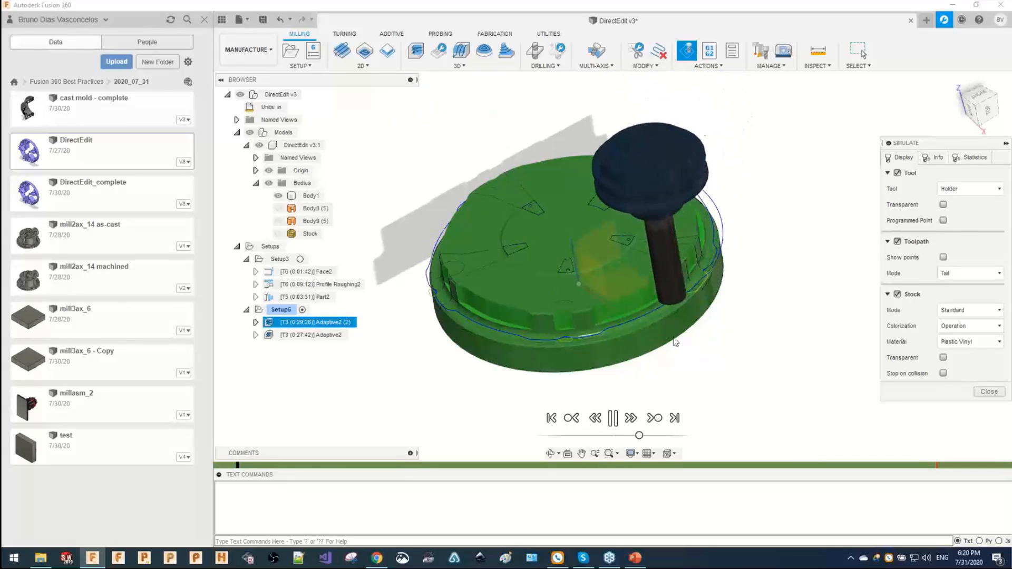
key(Escape)
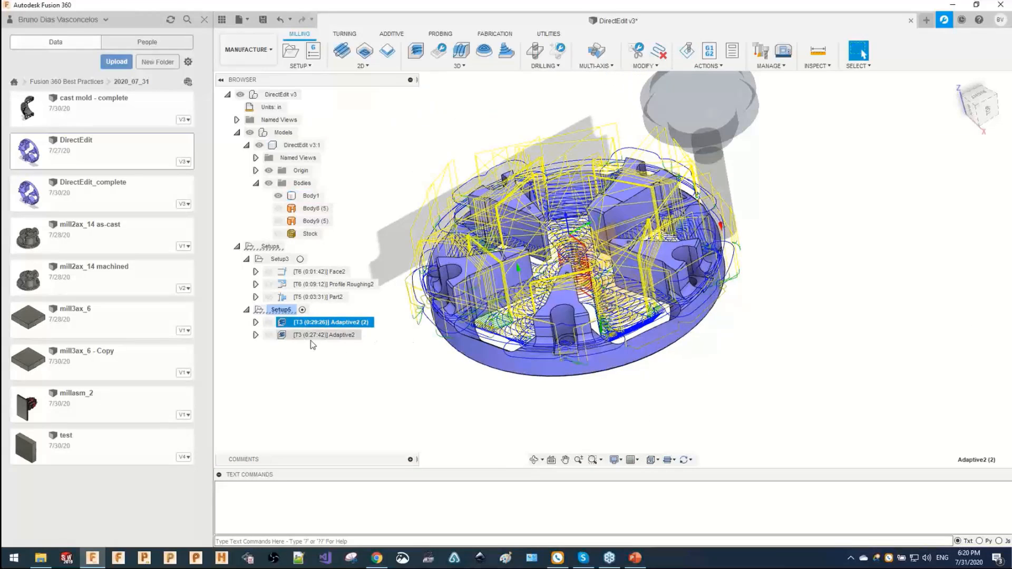
Delete the duplicated Adaptive2 (2) operation from the milling setup.
click(318, 337)
click(320, 322)
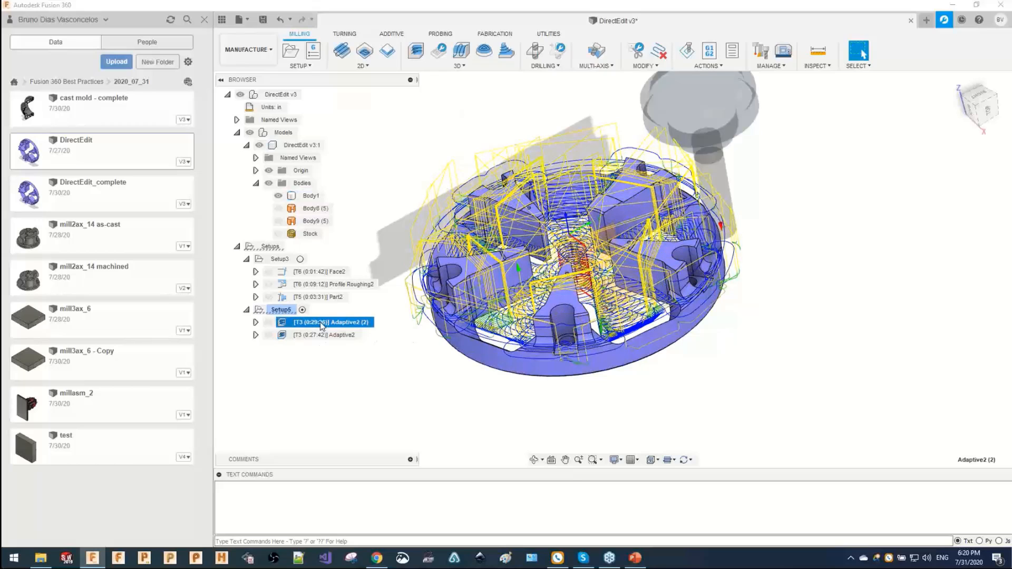
key(Delete)
Review the rest machining settings in the geometry of the Adaptive2 operation and cancel without changes.
right_click(319, 326)
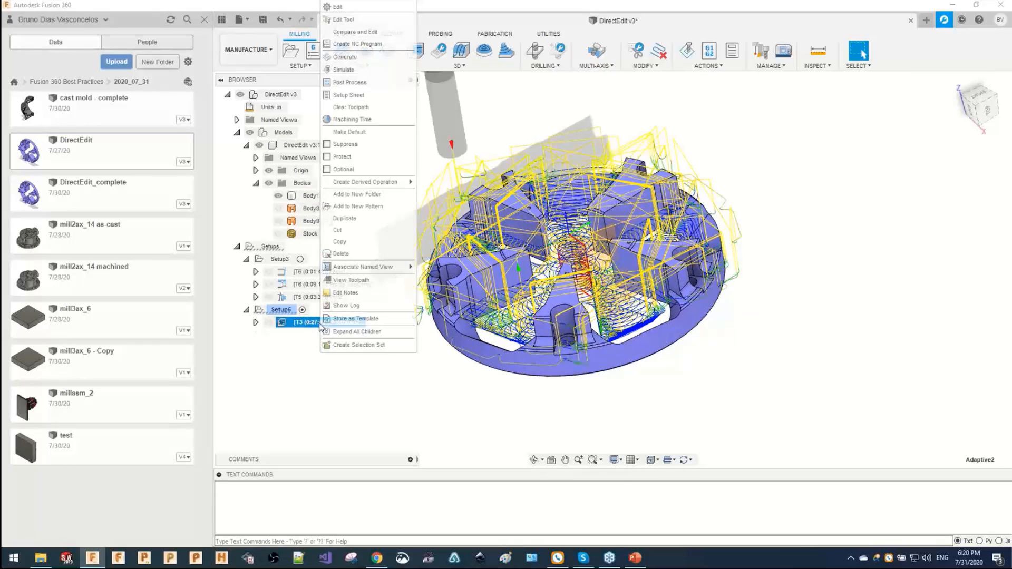
click(347, 9)
click(829, 108)
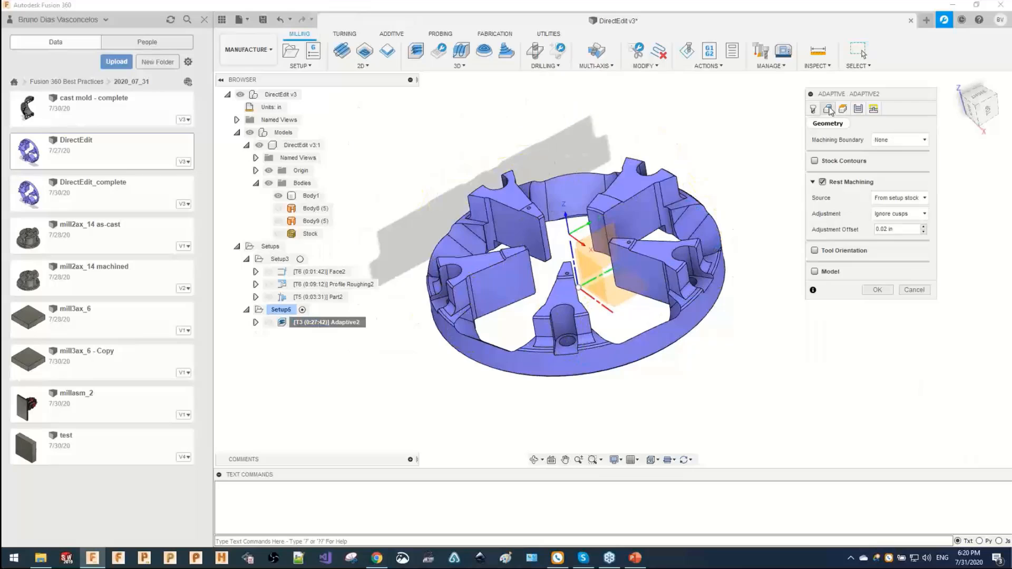
click(914, 290)
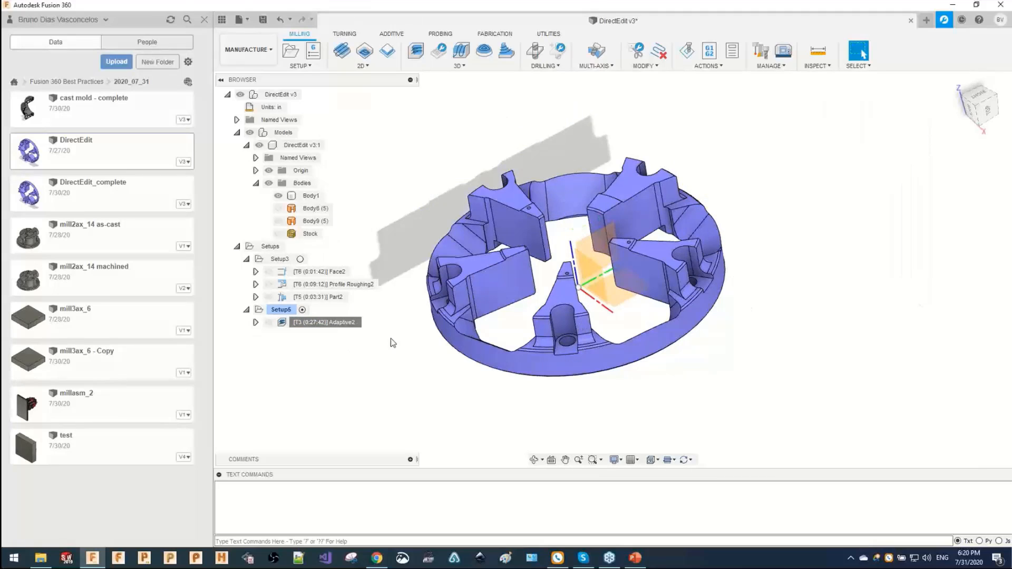
Undo the deletion of the duplicated adaptive operation.
click(340, 323)
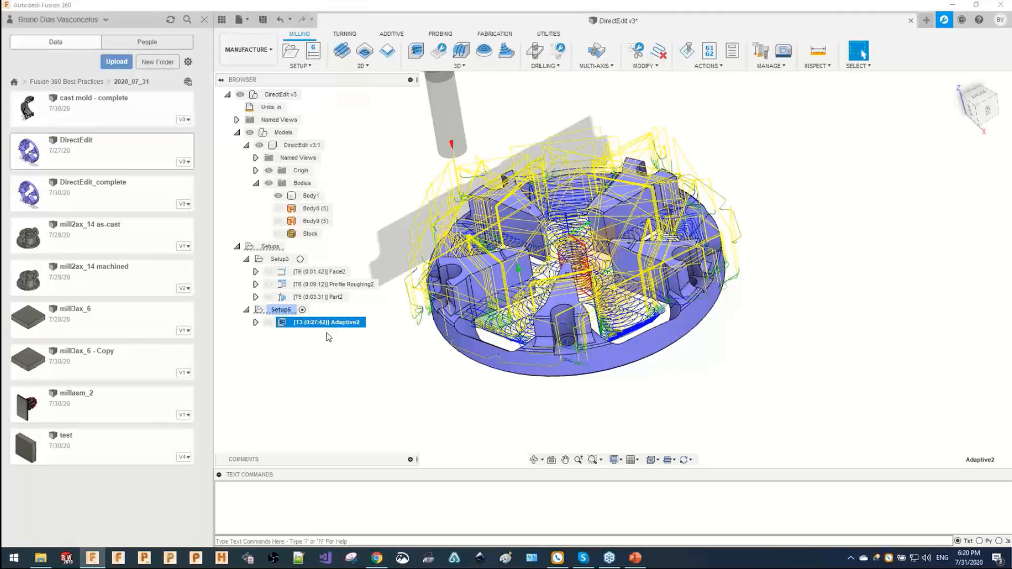
right_click(328, 336)
click(289, 377)
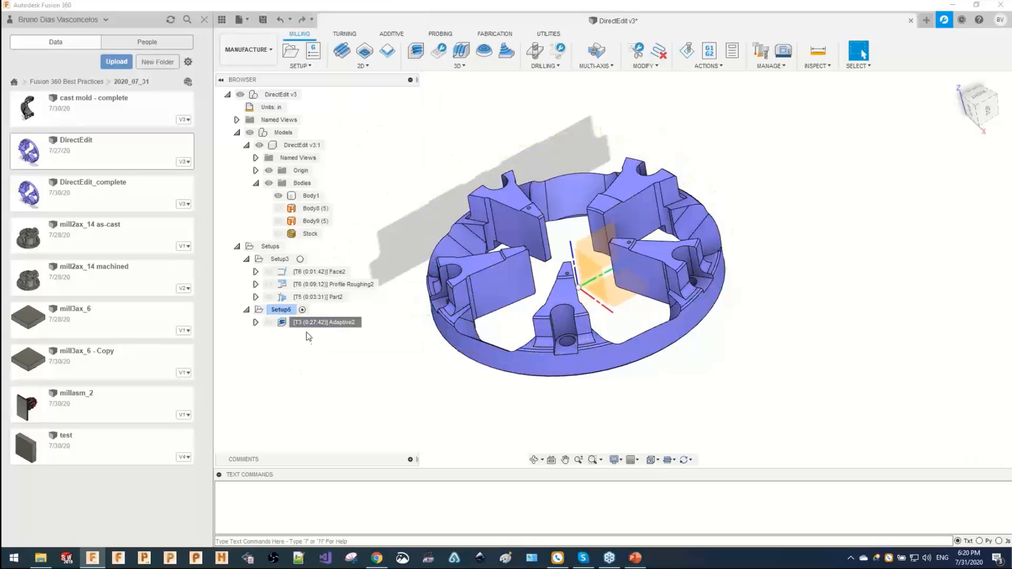
Compare the toolpath of Adaptive2 (2) with that of Adaptive2 around the part's outer rim.
click(324, 321)
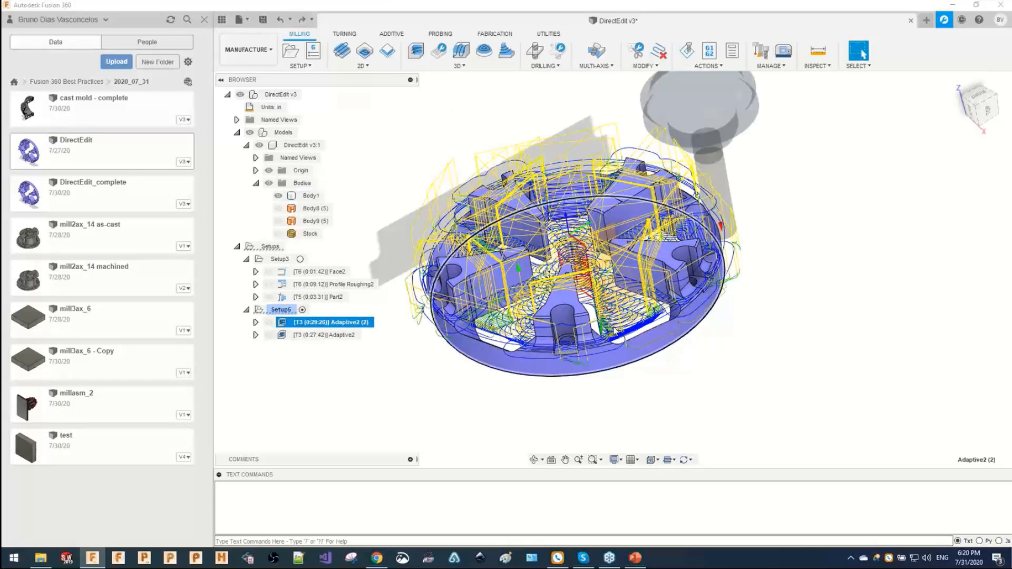
scroll(651, 328, up, 3)
shift+middle_drag(683, 312, 792, 243)
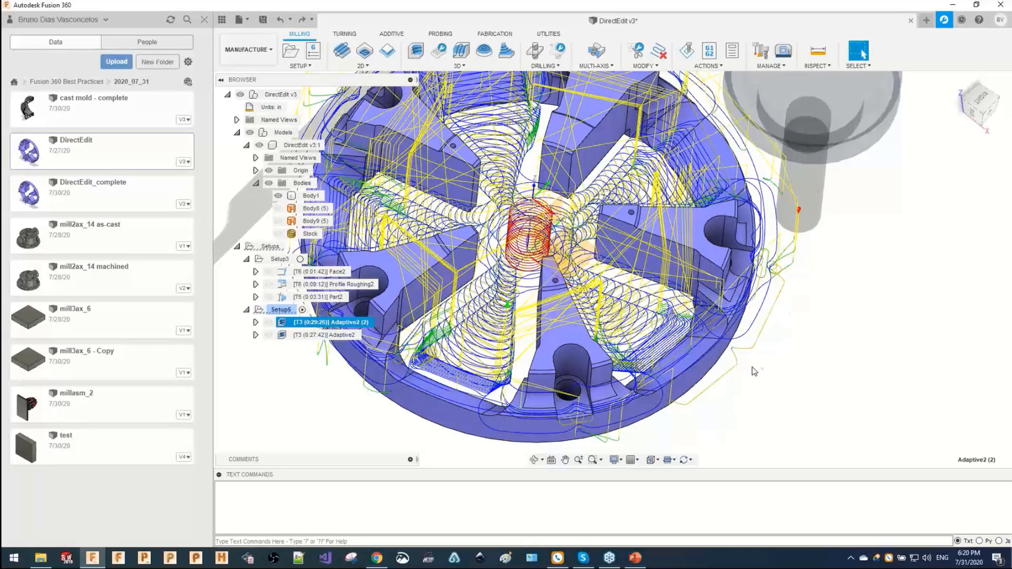
click(327, 335)
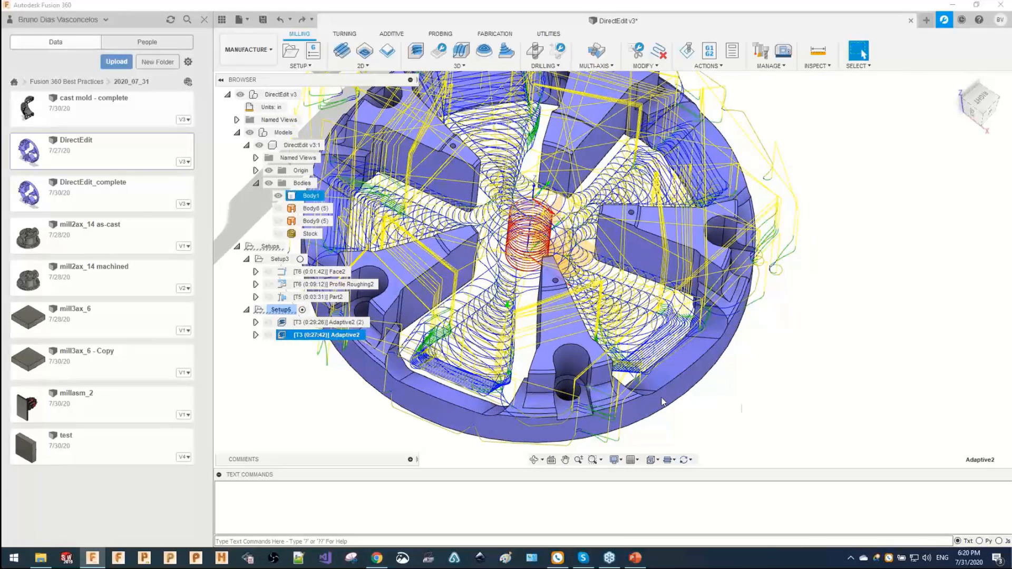
shift+middle_drag(625, 353, 619, 332)
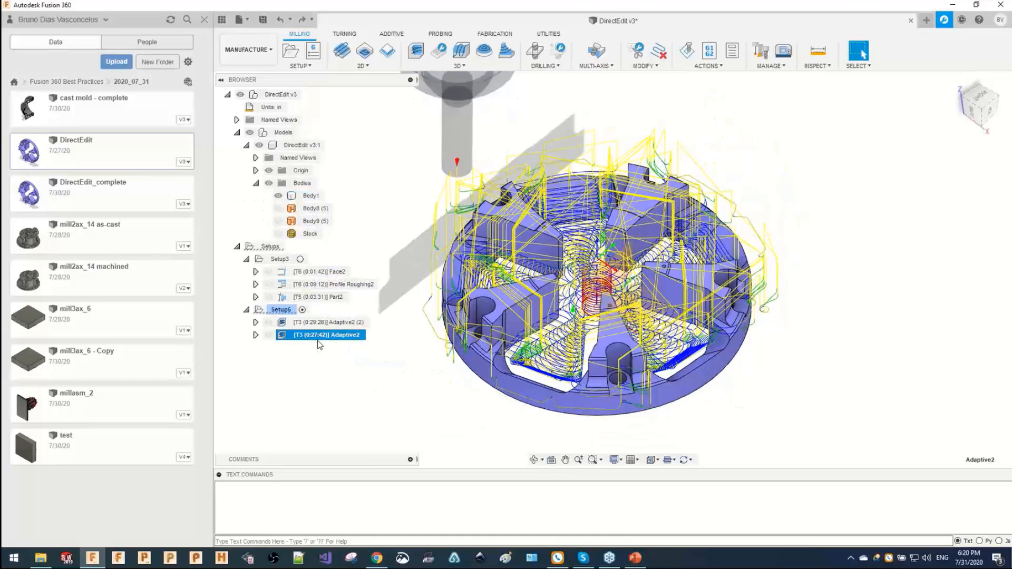
Simulate the Adaptive2 operation on the turned stock and play it through to the end at increased speed.
right_click(325, 340)
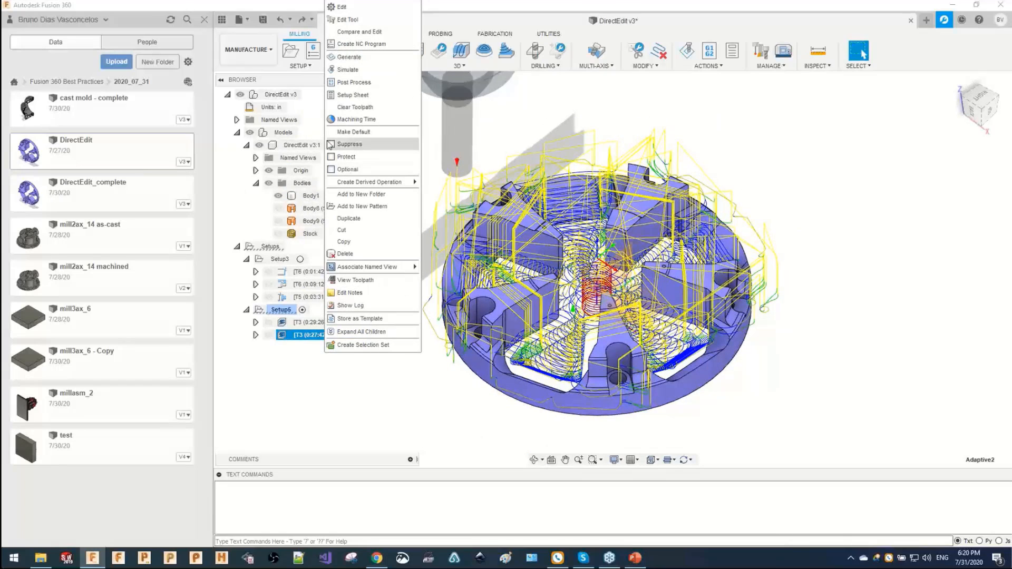
click(280, 311)
right_click(304, 335)
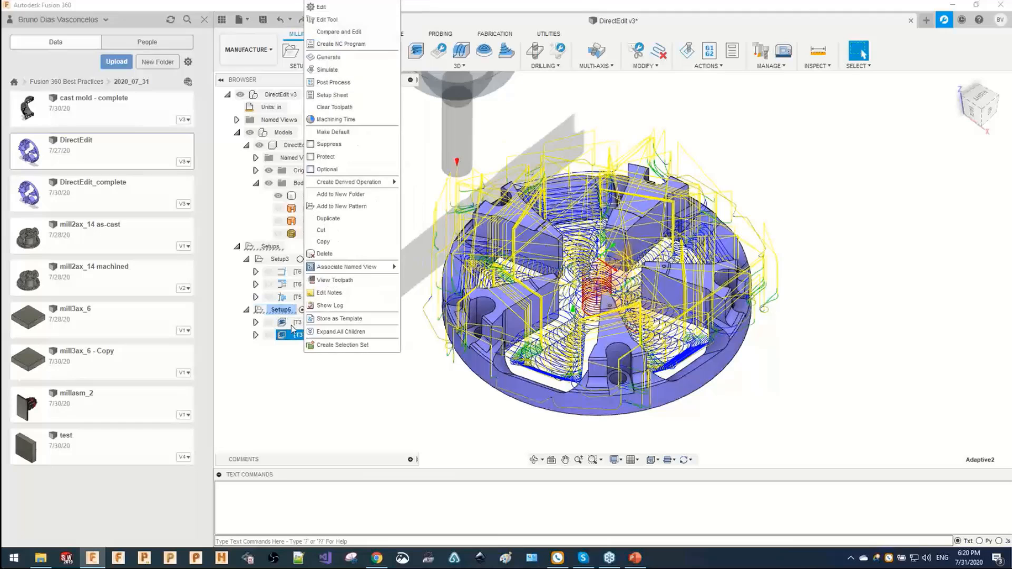
click(344, 69)
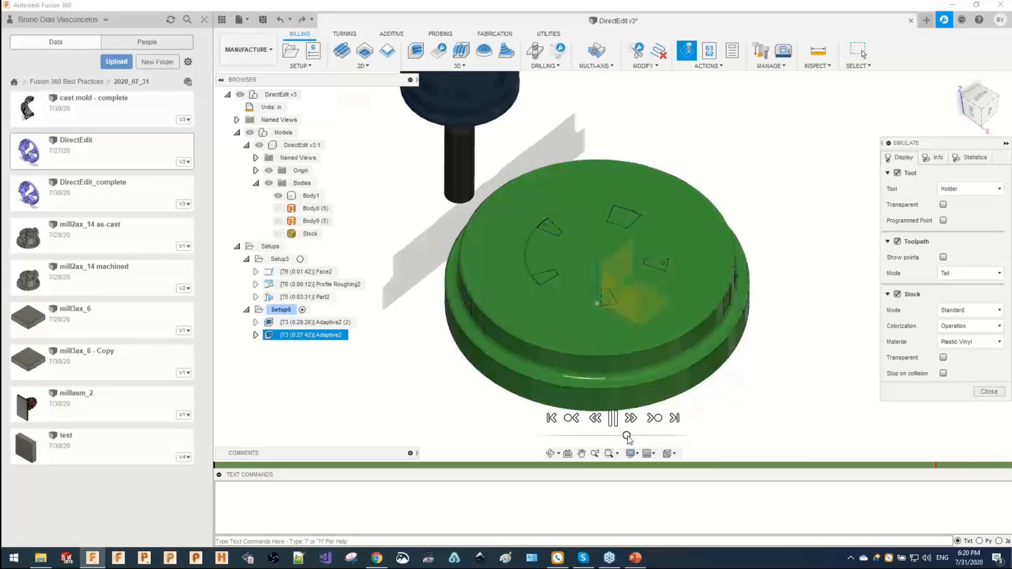
shift+middle_drag(496, 318, 483, 271)
scroll(491, 214, up, 1)
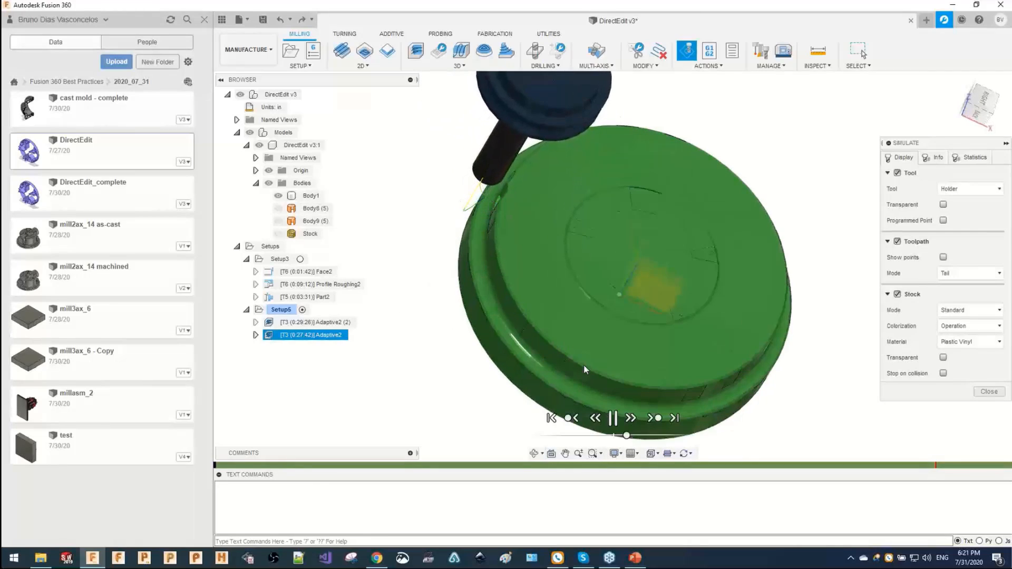
drag(628, 436, 652, 436)
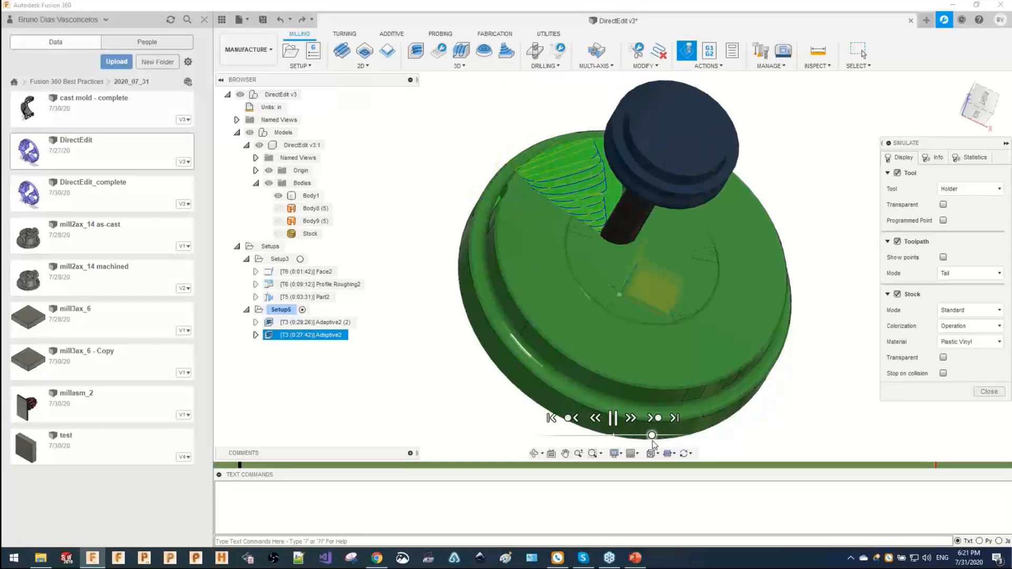
drag(652, 441, 657, 443)
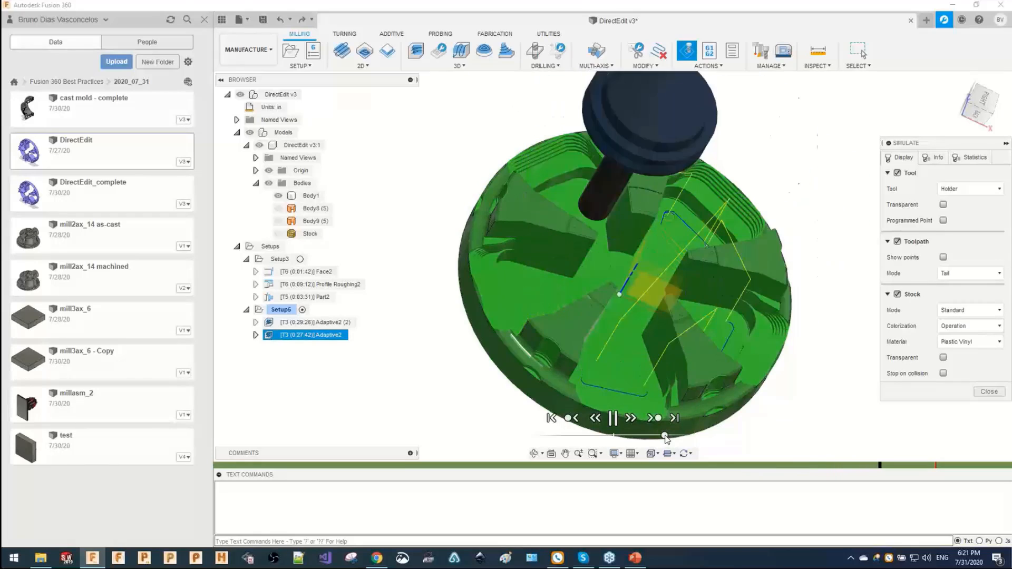
drag(667, 435, 671, 436)
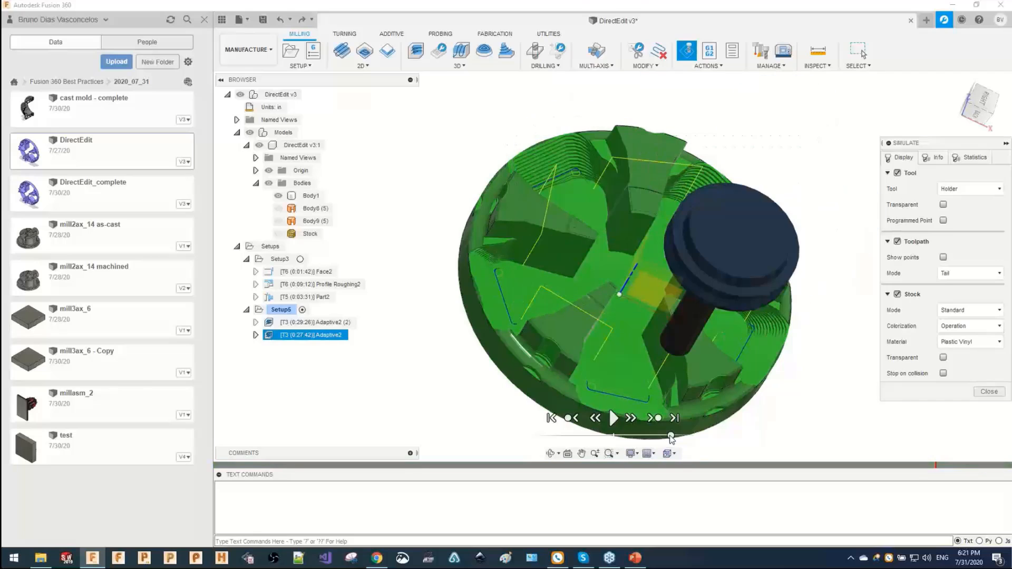
Examine the simulated stock left around the arms, pockets and end cutouts, and close the simulation.
mouse_move(505, 272)
shift+middle_down()
mouse_move(503, 224)
mouse_move(498, 279)
shift+middle_up()
shift+middle_drag(486, 339, 484, 306)
scroll(471, 282, up, 3)
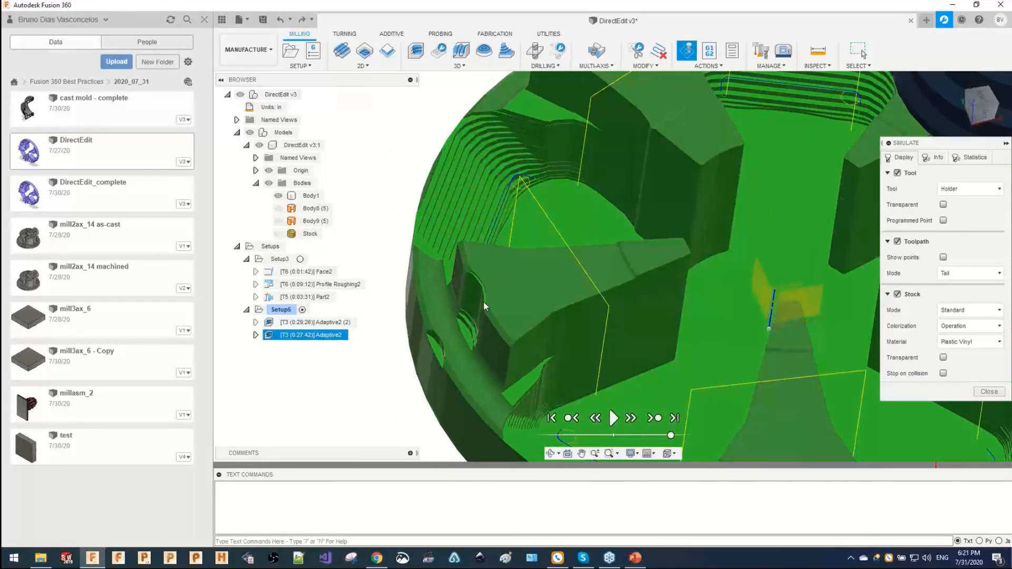
scroll(477, 315, up, 3)
scroll(481, 319, down, 1)
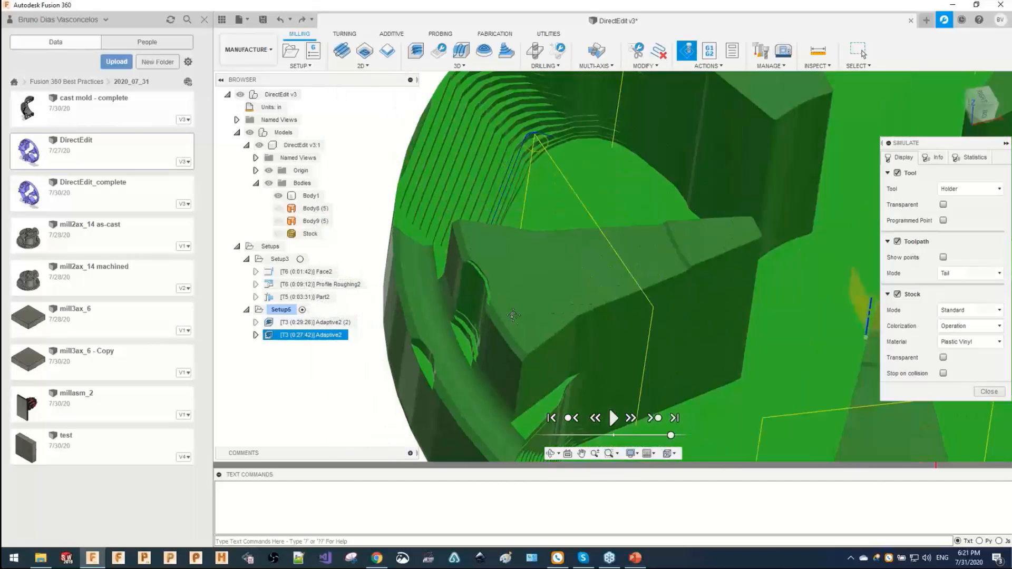
middle_drag(593, 403, 467, 230)
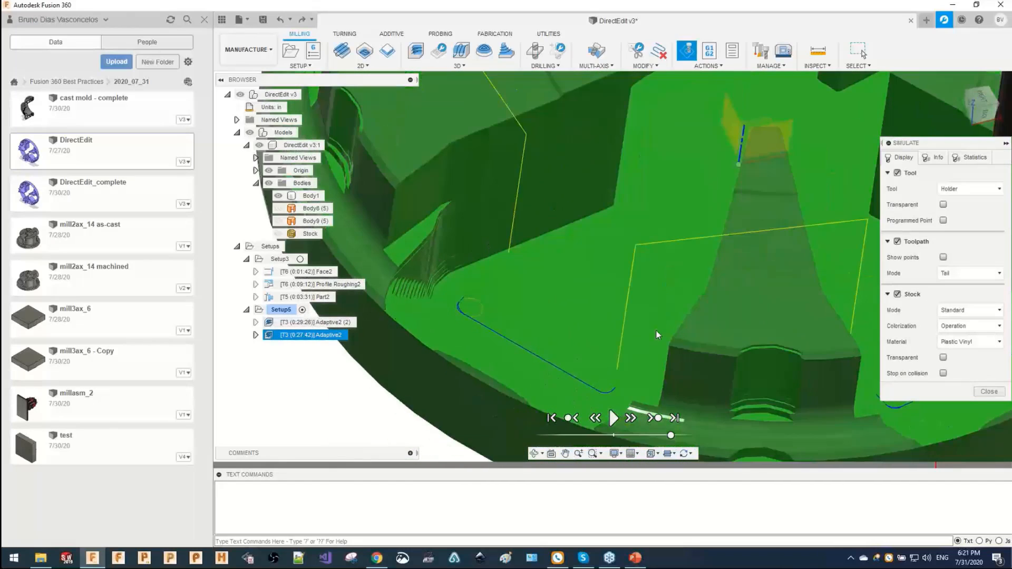
scroll(700, 337, down, 2)
mouse_move(700, 337)
shift+middle_down()
mouse_move(646, 308)
mouse_move(727, 336)
mouse_move(637, 258)
mouse_move(694, 340)
shift+middle_up()
scroll(649, 239, down, 3)
middle_drag(706, 166, 524, 192)
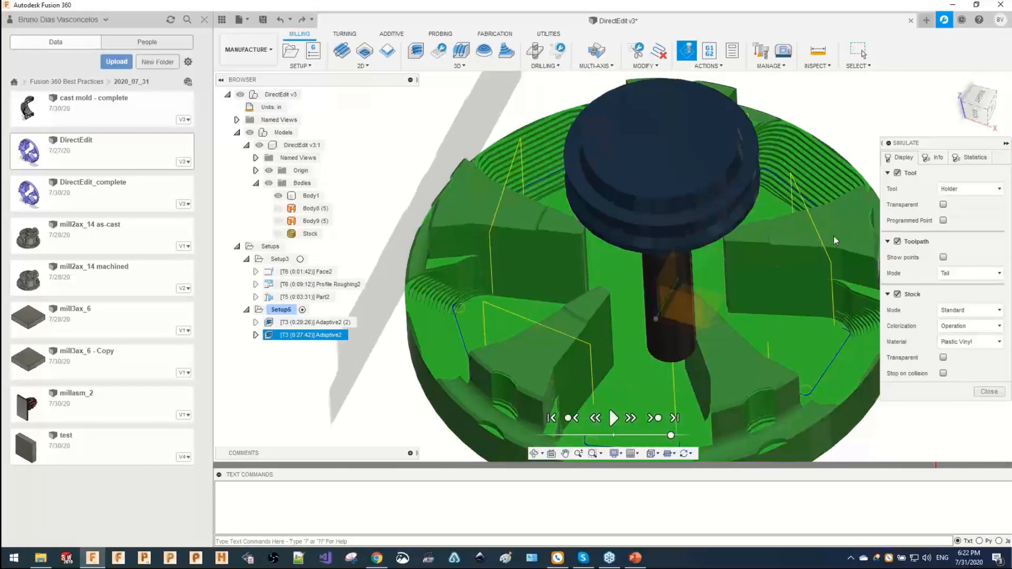
middle_drag(861, 212, 826, 202)
right_click(826, 201)
key(ctrl)
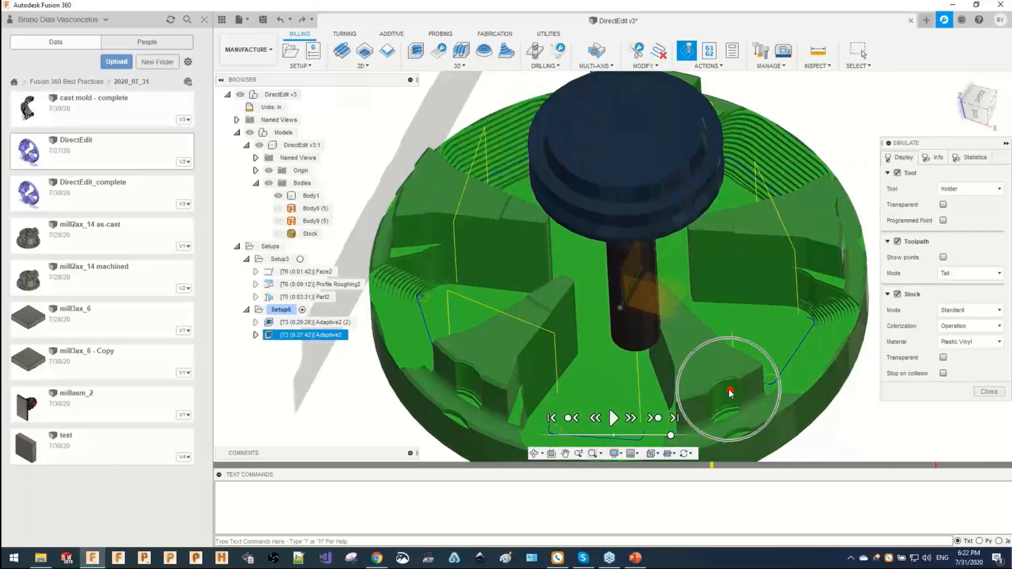
key(ctrl)
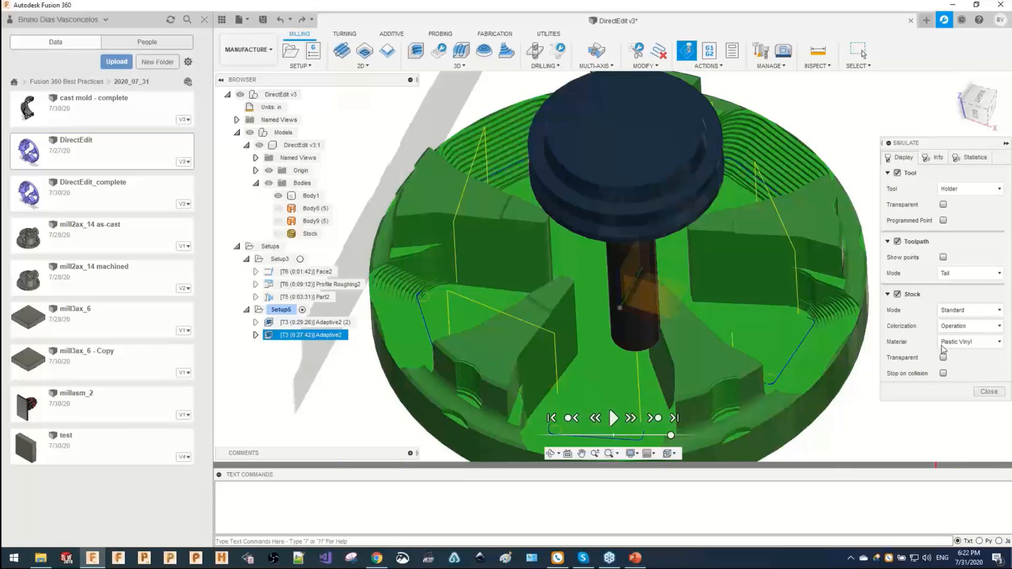
click(990, 391)
click(305, 387)
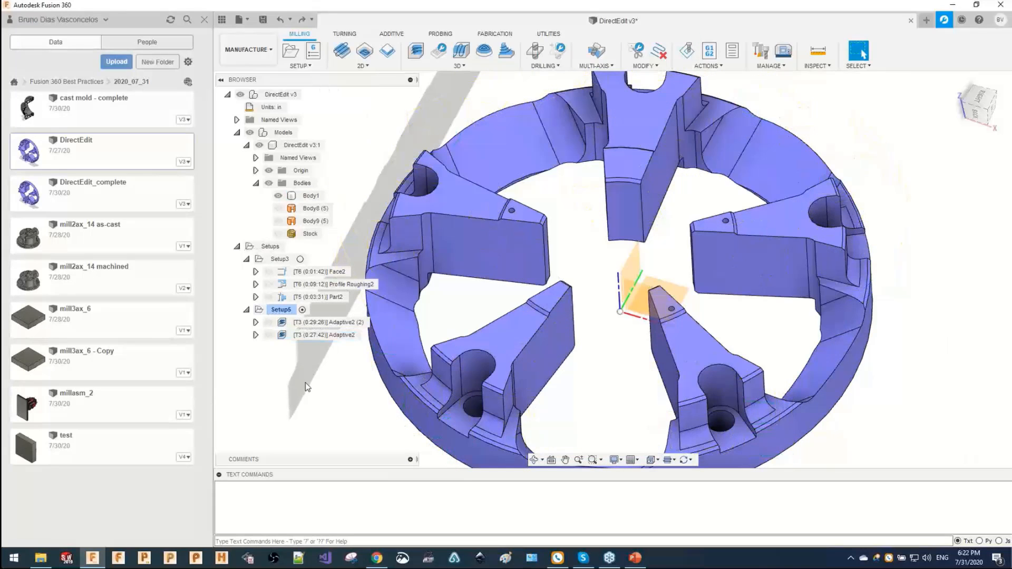
Examine the semicircular cutout and the hole at the outer end of one arm on Body1.
scroll(477, 408, down, 2)
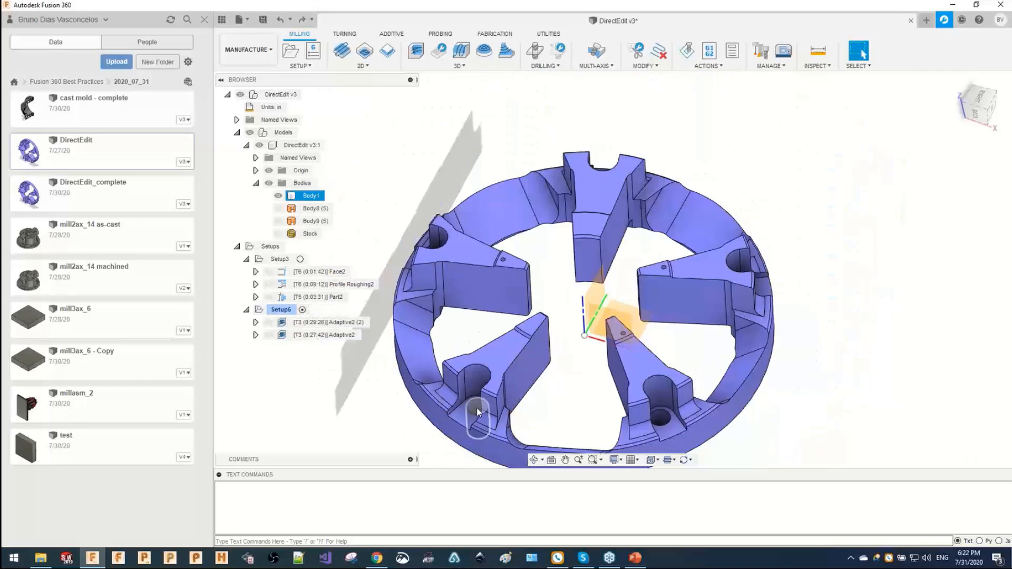
scroll(477, 411, up, 6)
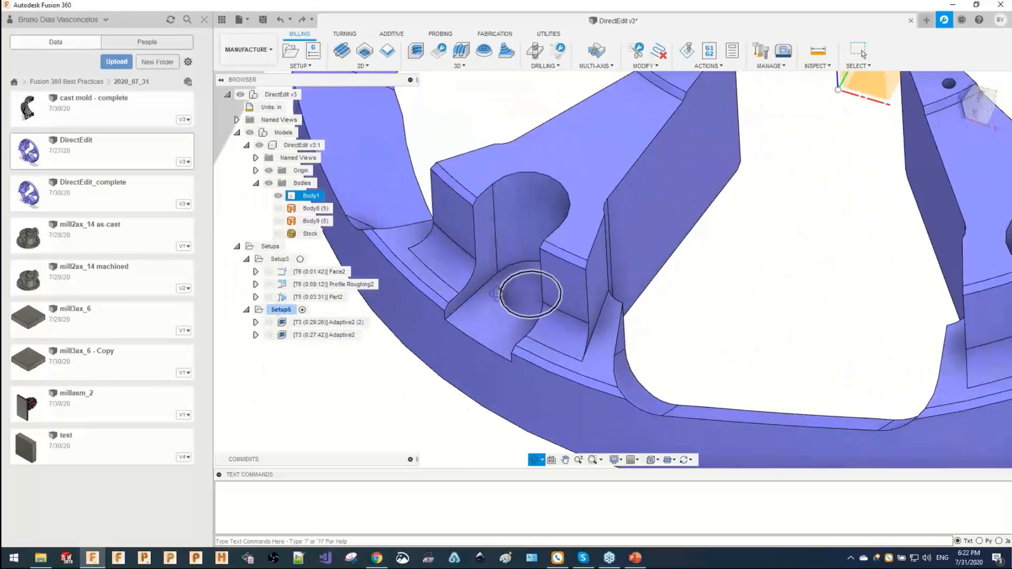
shift+middle_drag(495, 294, 450, 242)
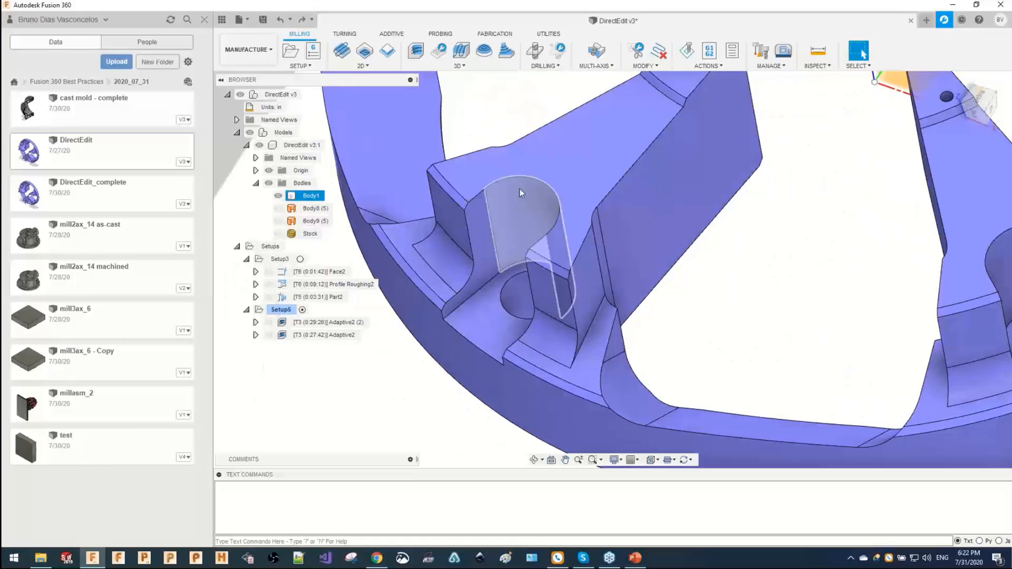
click(270, 49)
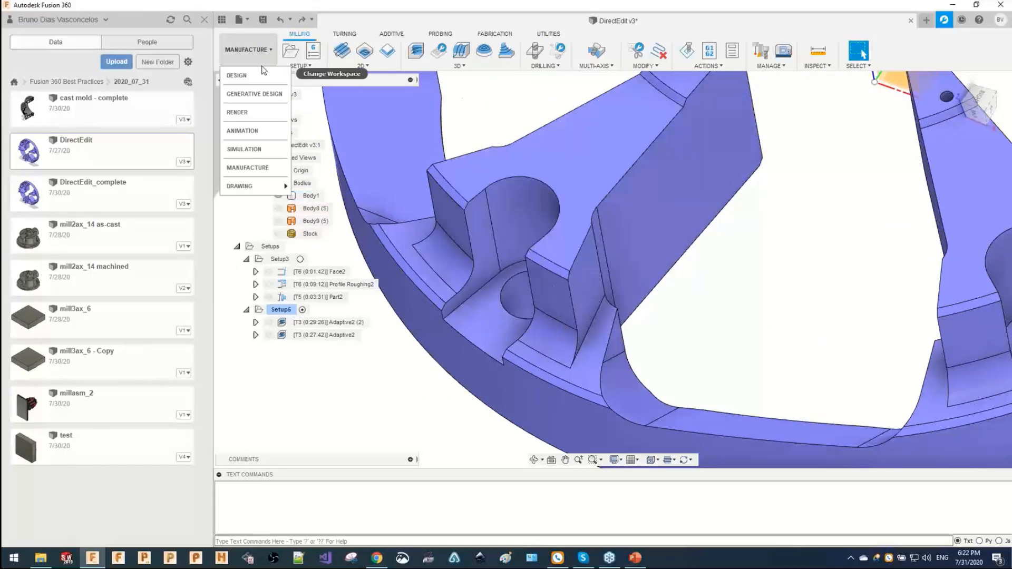
Protect both adaptive operations, Adaptive2 (2) and Adaptive2, in the milling setup.
click(317, 322)
shift+click(316, 335)
right_click(316, 335)
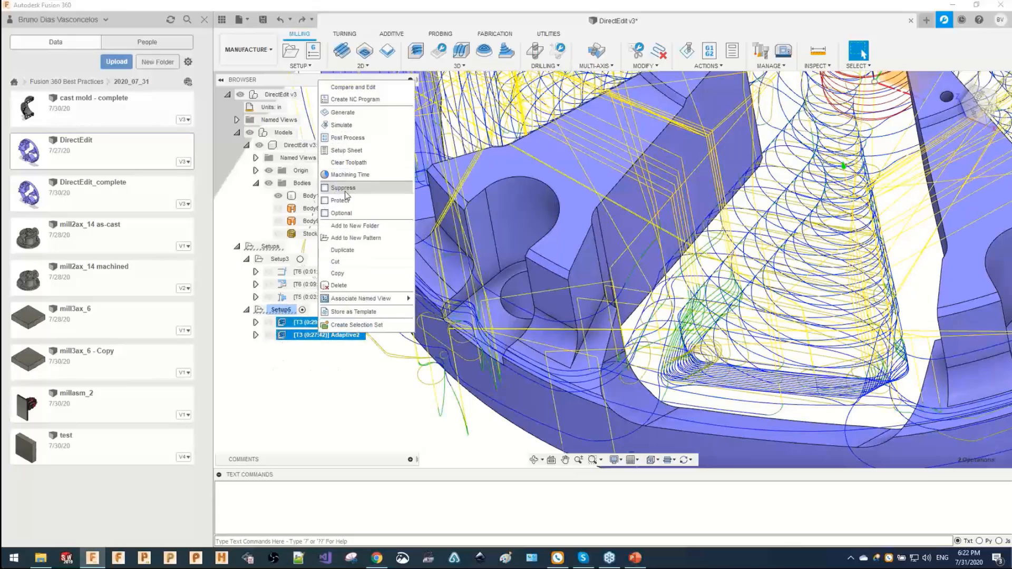
click(345, 201)
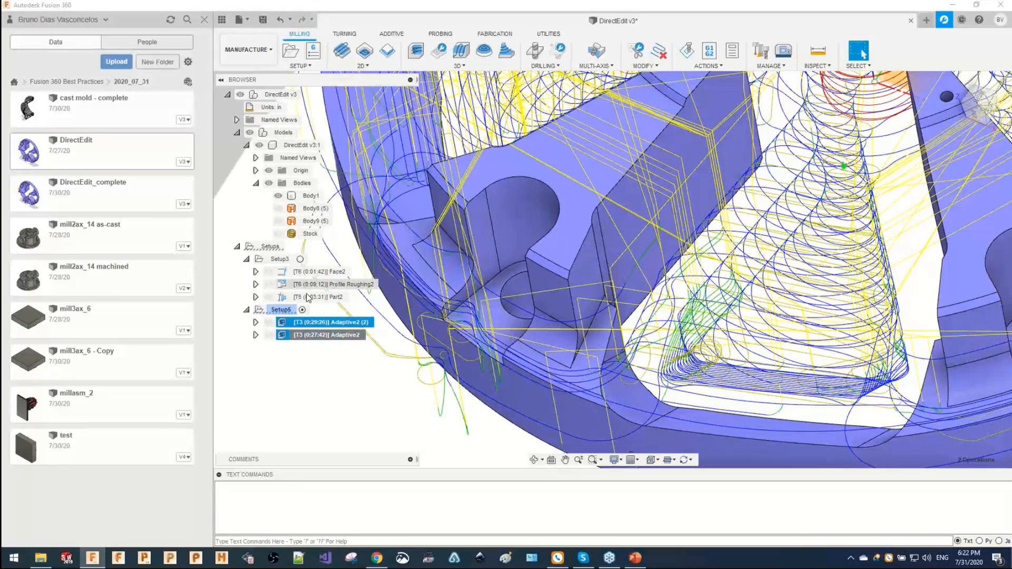
Protect the Face2, Profile Roughing2 and Part2 operations in Setup3.
click(316, 272)
shift+click(311, 296)
right_click(316, 297)
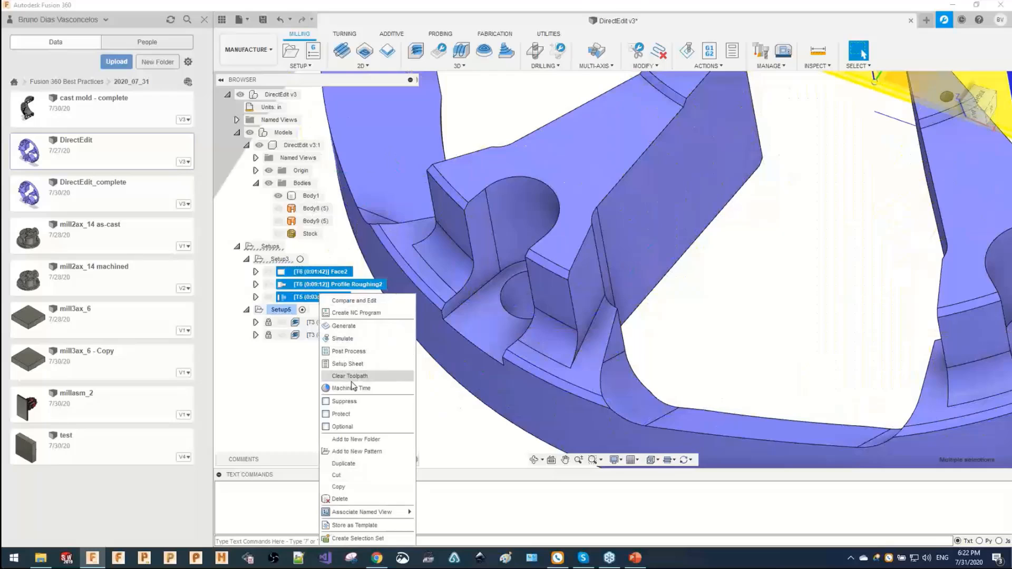
click(349, 414)
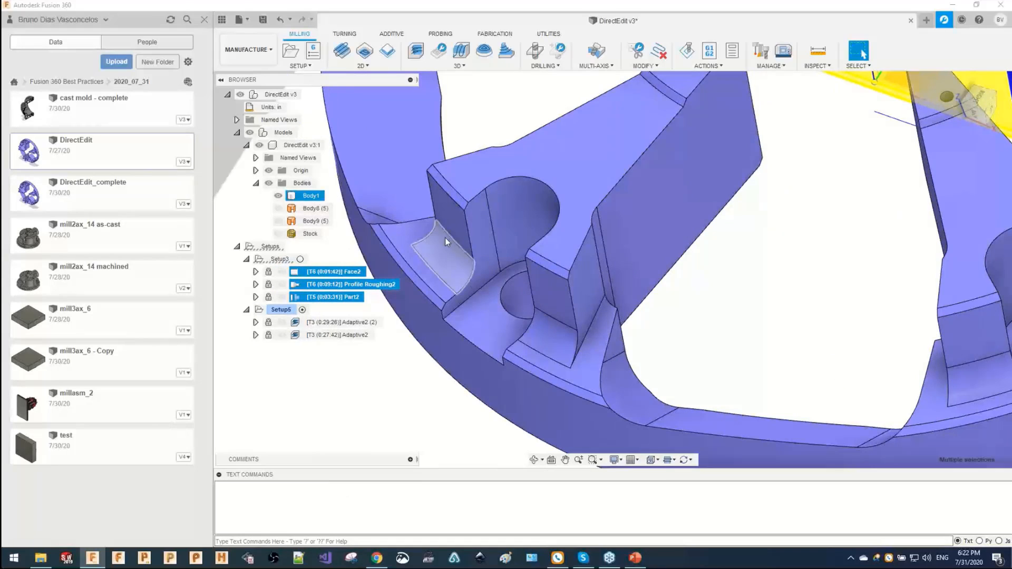
Examine the Adaptive2 (2) and Adaptive2 toolpaths around the semicircular cutout at the arm's outer end on Body1.
click(264, 55)
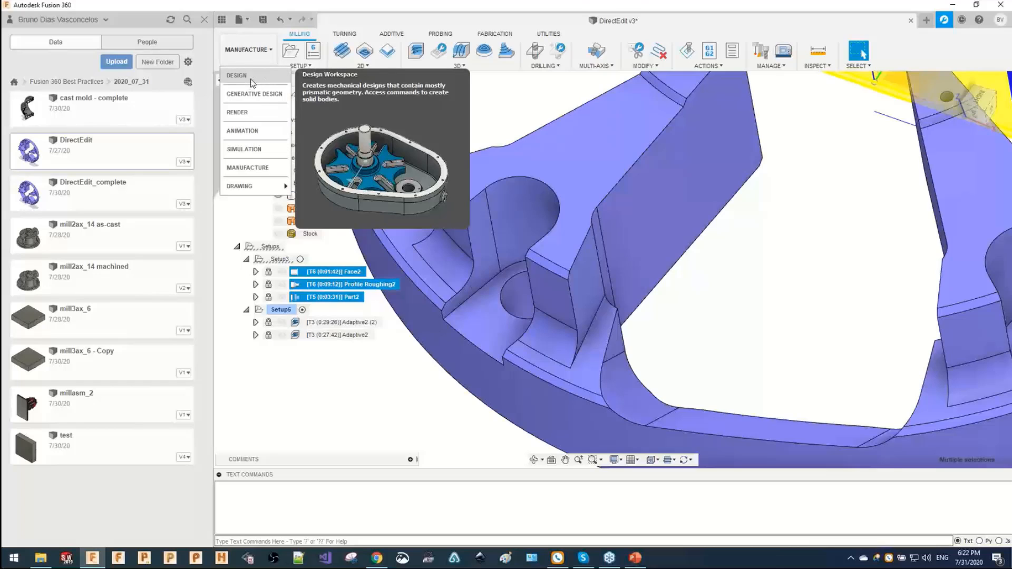
click(341, 322)
ctrl+click(338, 335)
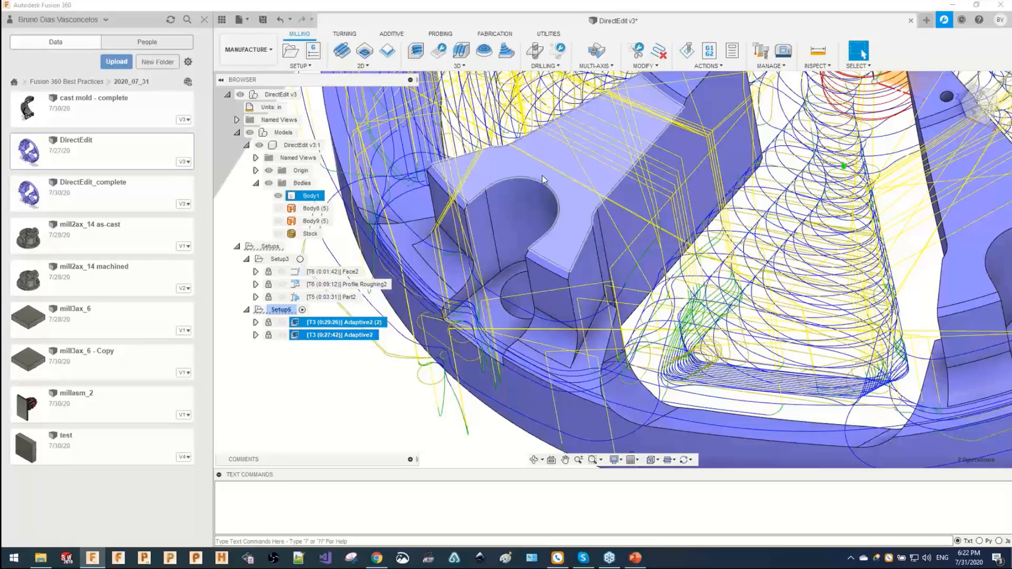
click(311, 196)
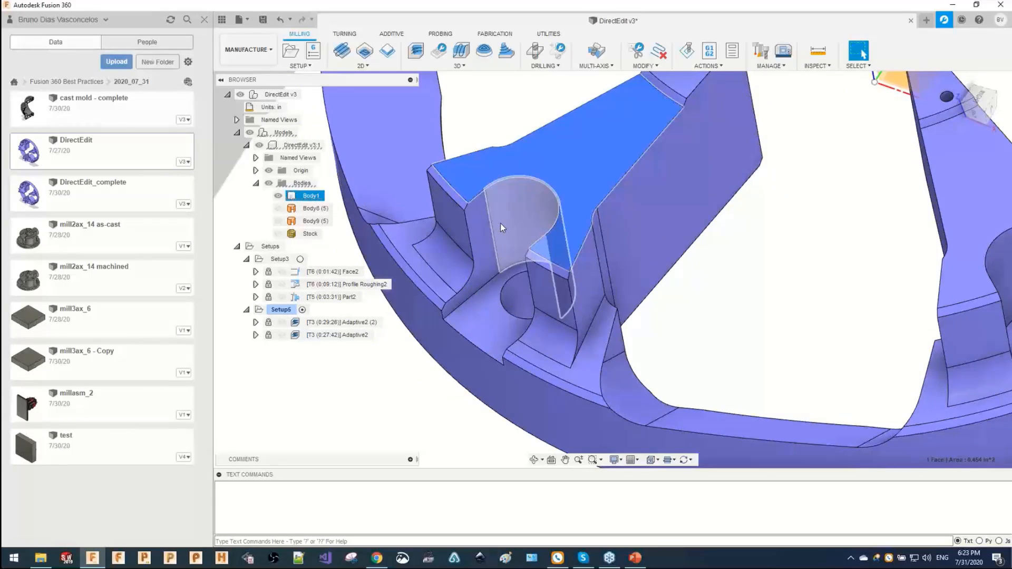
click(358, 322)
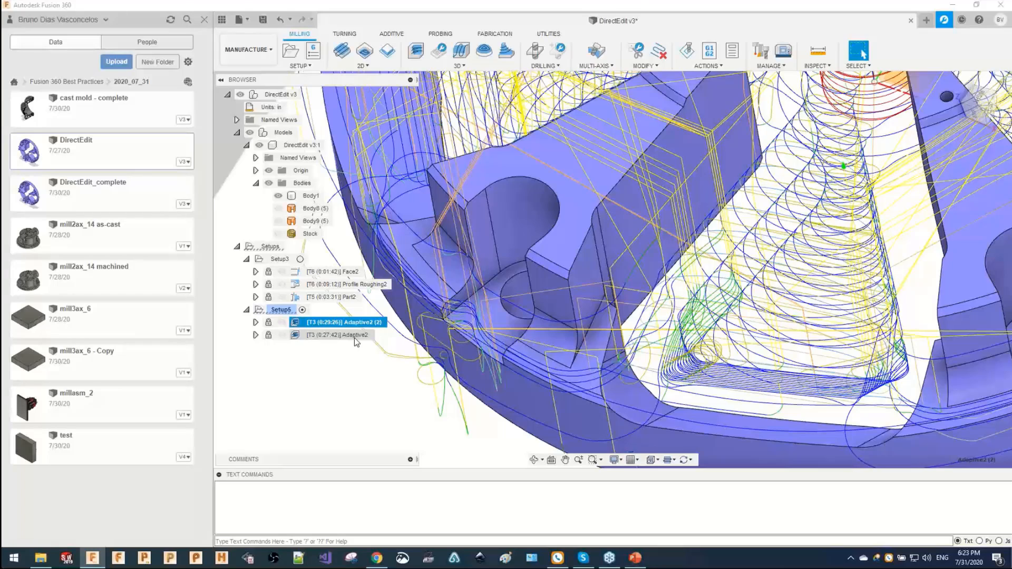
click(354, 336)
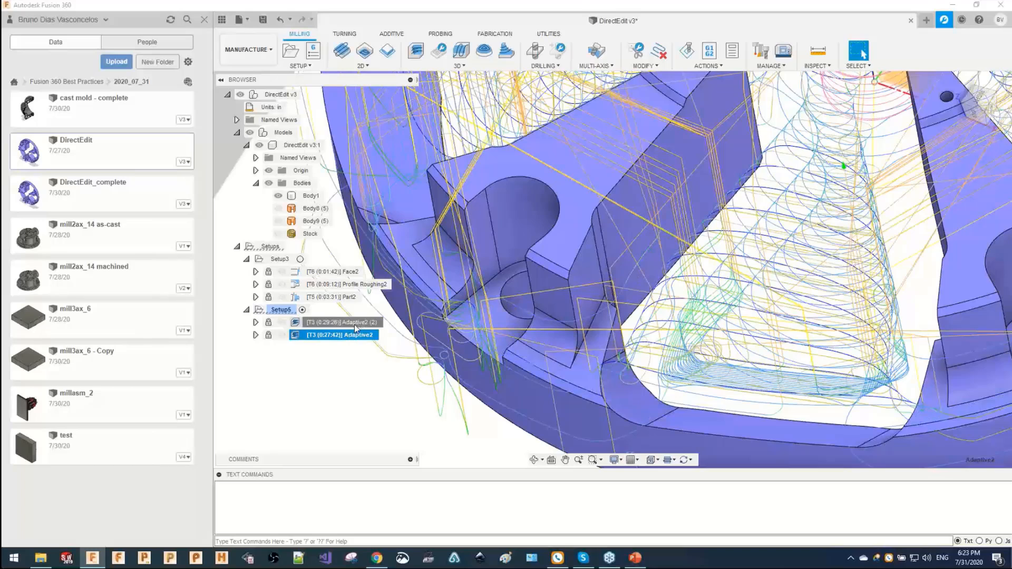
key(Escape)
Switch to the Design workspace and start a surface Loft, using the edges along one side of the arm's outer slot as Profile 1.
click(250, 50)
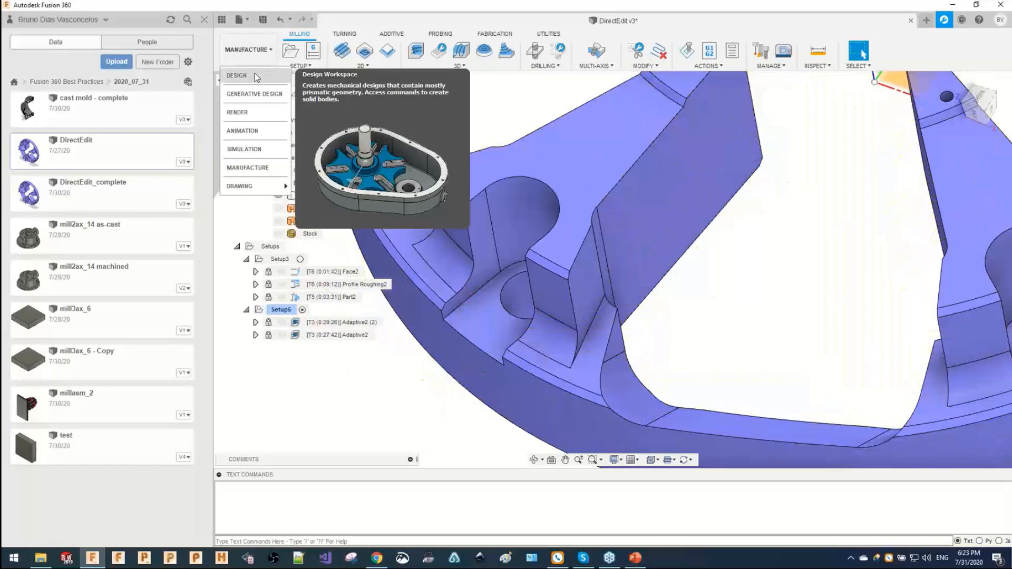
click(254, 76)
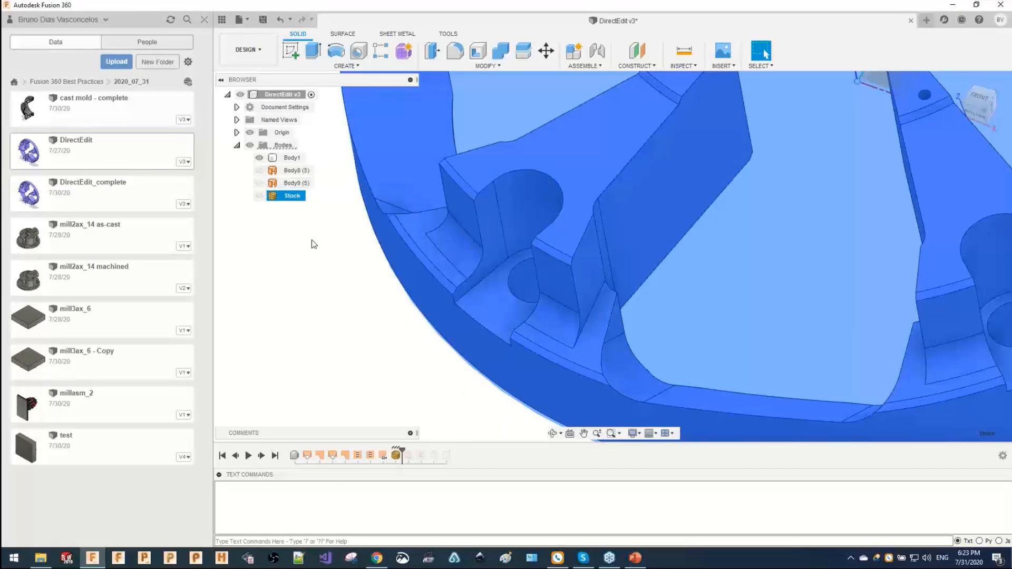
scroll(485, 261, up, 3)
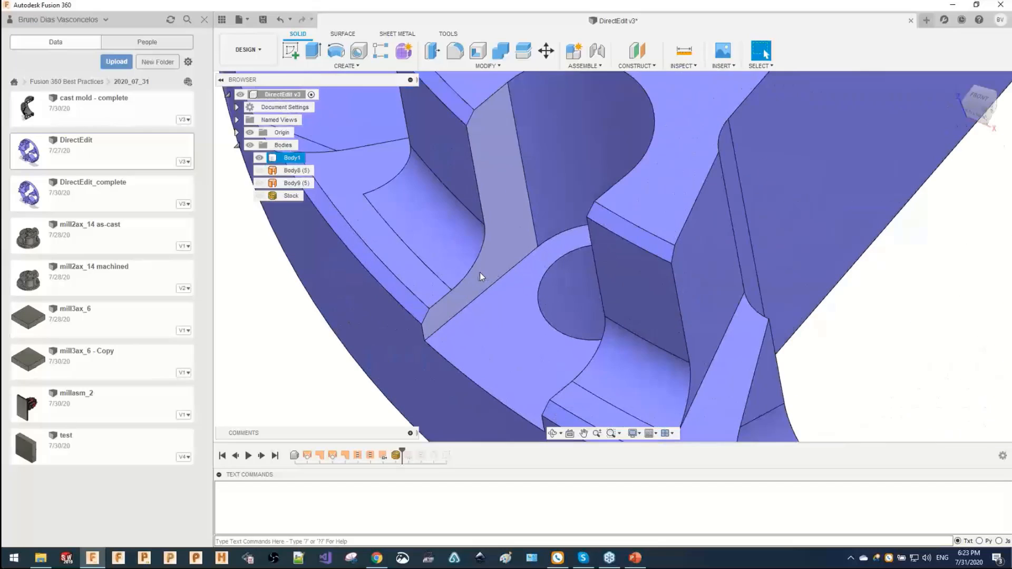
click(343, 33)
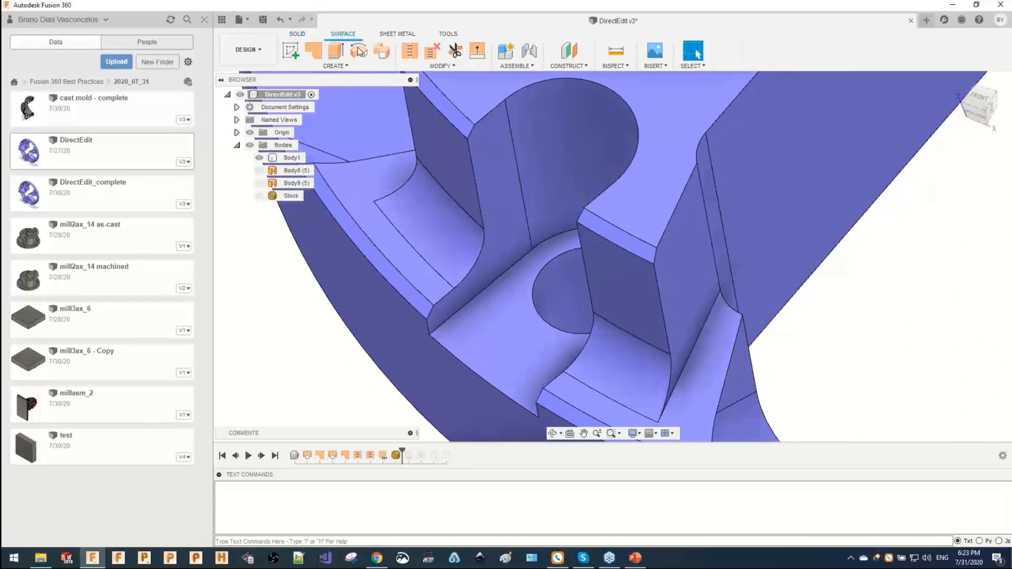
click(347, 66)
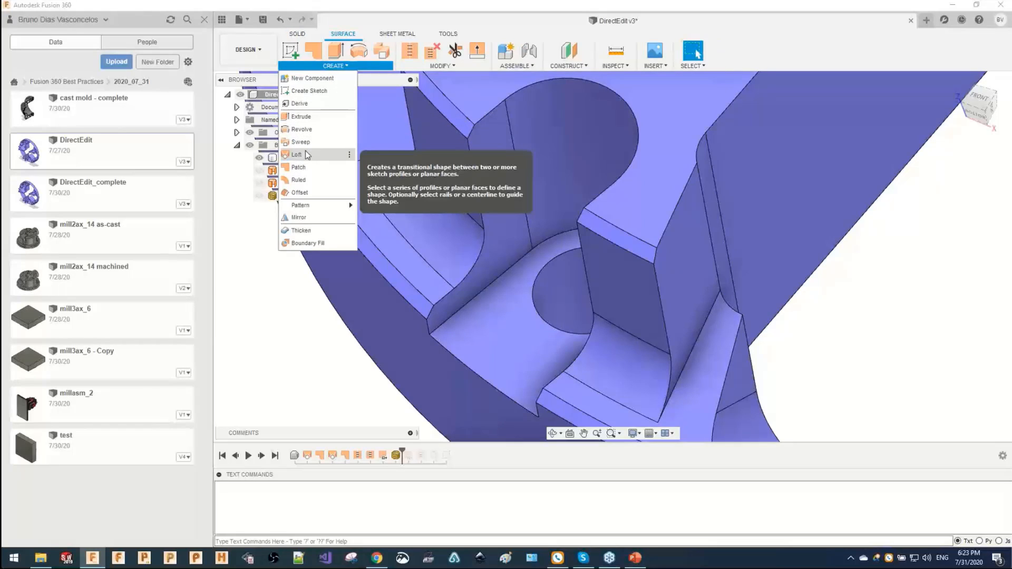
click(297, 154)
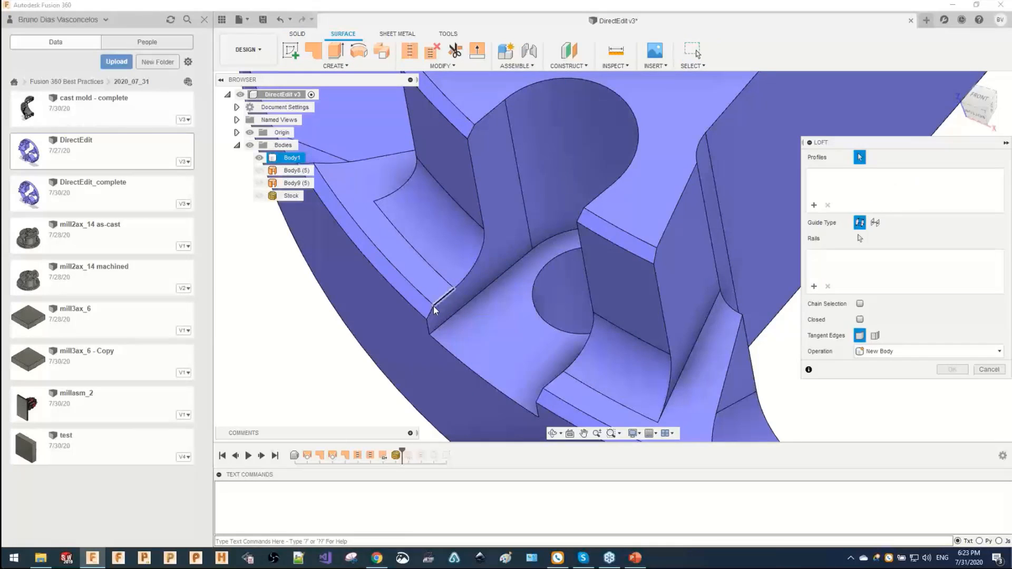
click(436, 307)
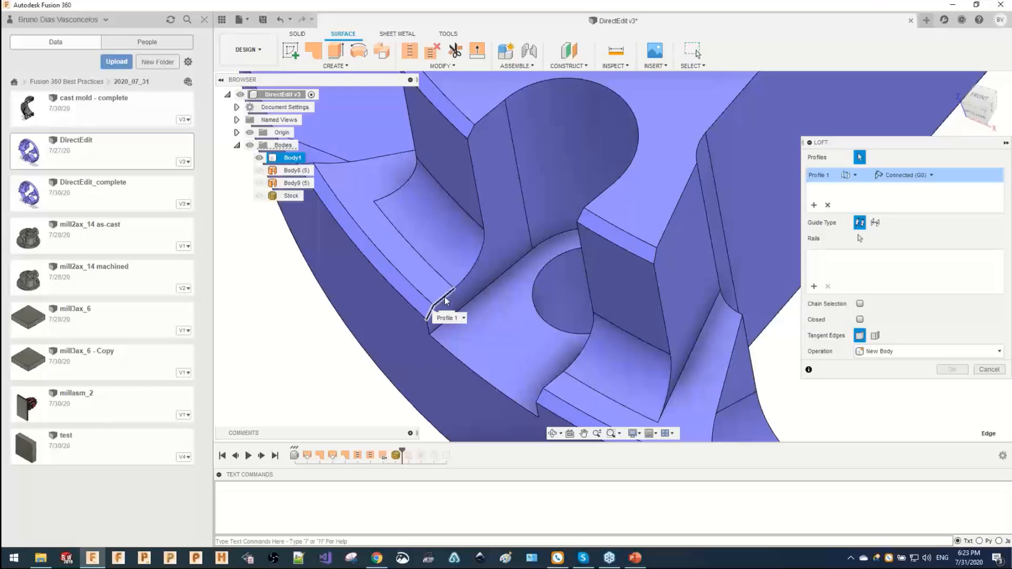
click(476, 186)
click(471, 131)
click(492, 110)
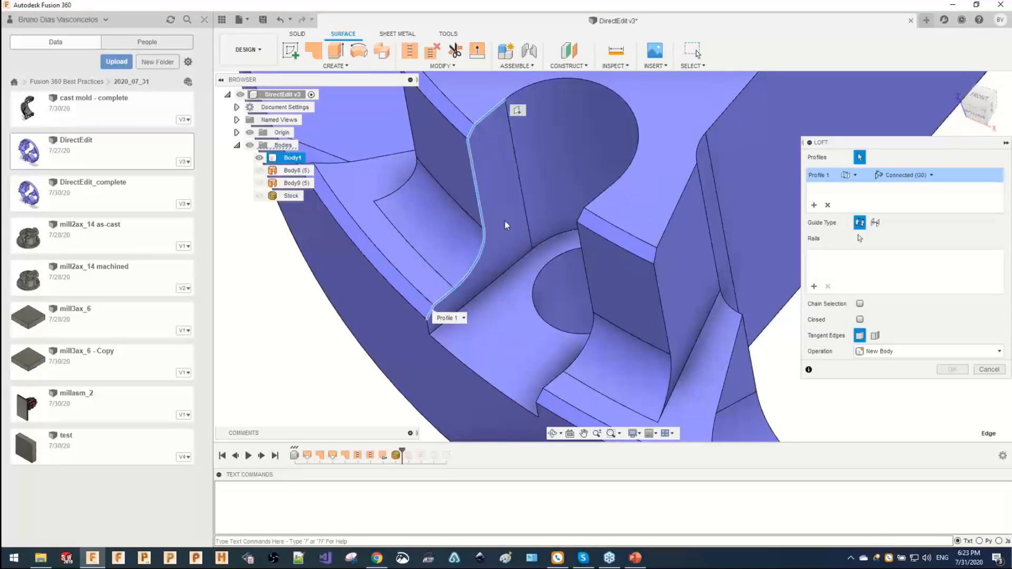
Select the slot's opposite side edges as loft Profile 2, and extend both profiles with the short vertical edges at the outer rim.
click(580, 219)
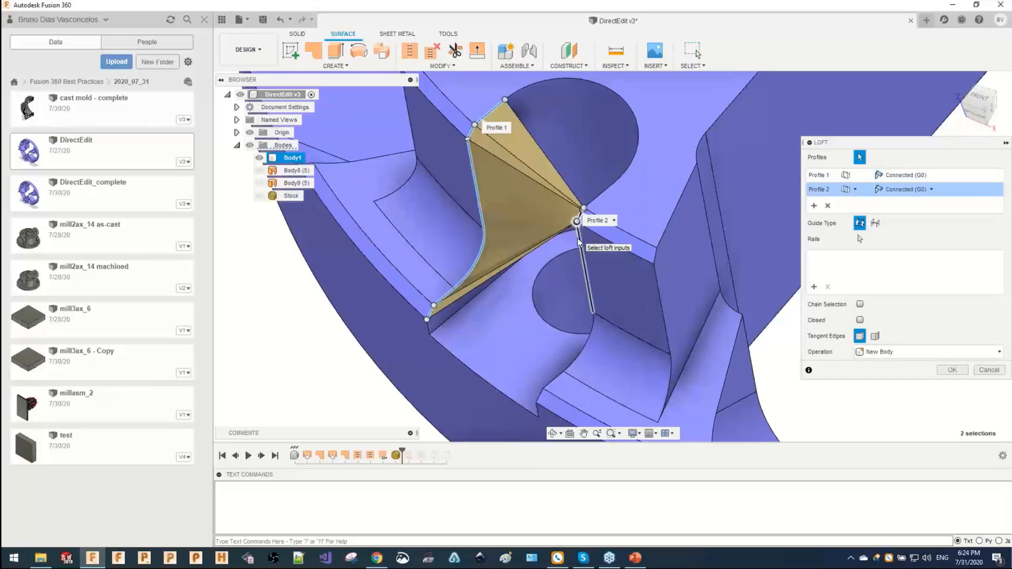
click(579, 241)
click(592, 334)
scroll(552, 379, up, 2)
click(557, 378)
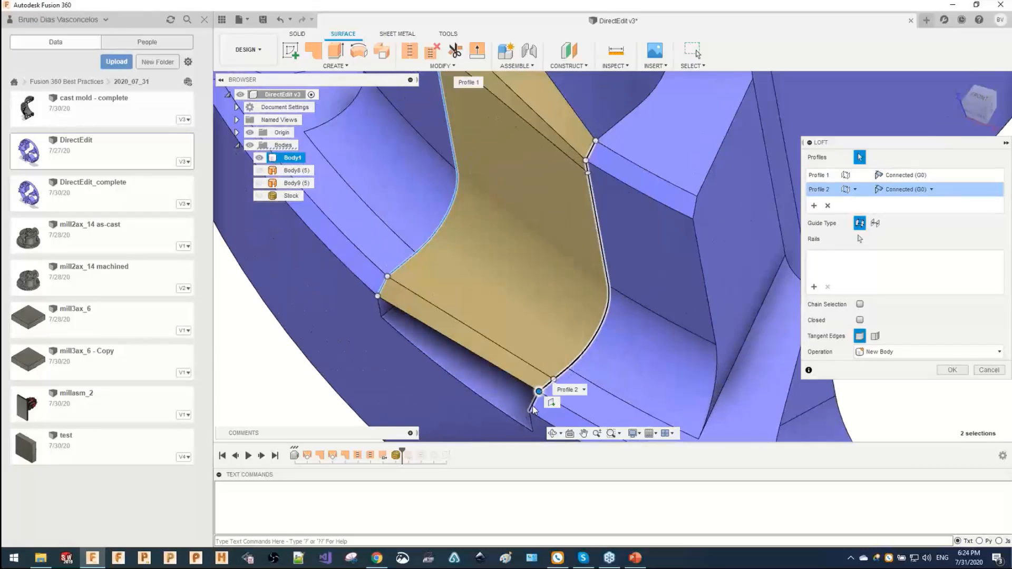
click(532, 406)
click(531, 422)
click(378, 307)
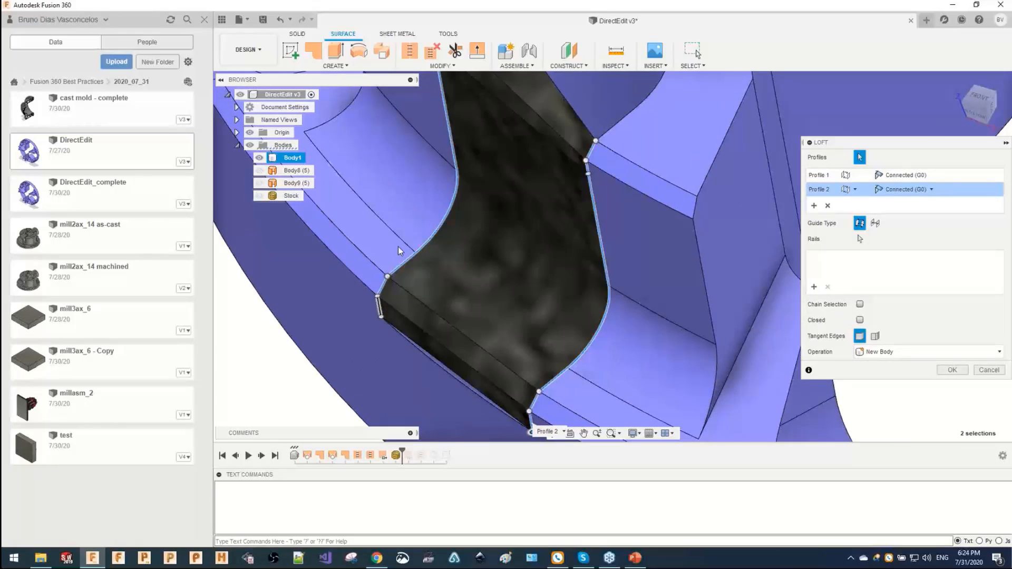
scroll(401, 259, down, 2)
scroll(424, 346, up, 2)
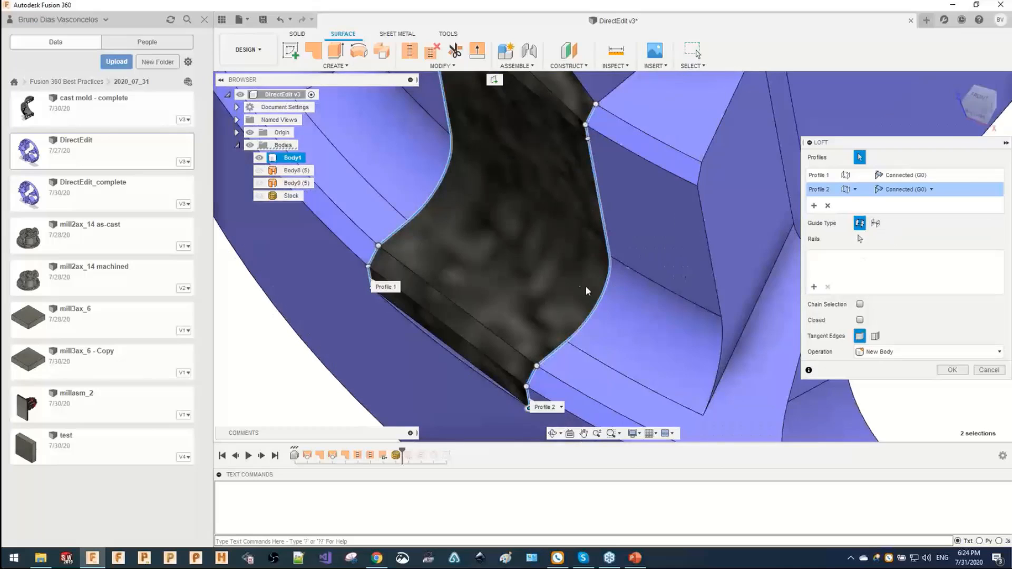
middle_drag(633, 248, 632, 187)
scroll(423, 266, up, 2)
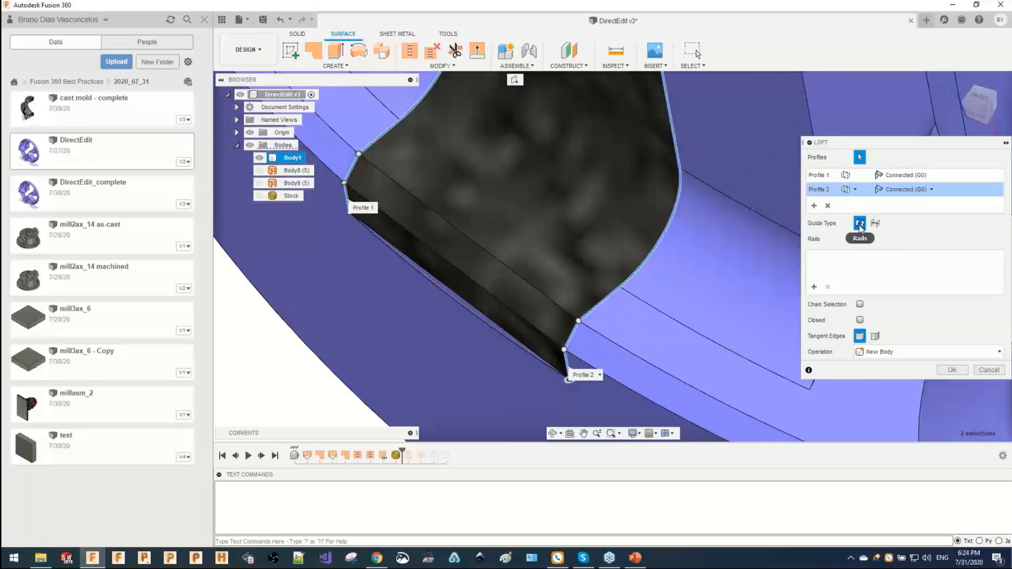
Add the slot's lower rim edge as Rail 1, and extend Profile 2 along the straight edge on the arm's upper face.
click(860, 239)
click(441, 294)
scroll(528, 357, down, 3)
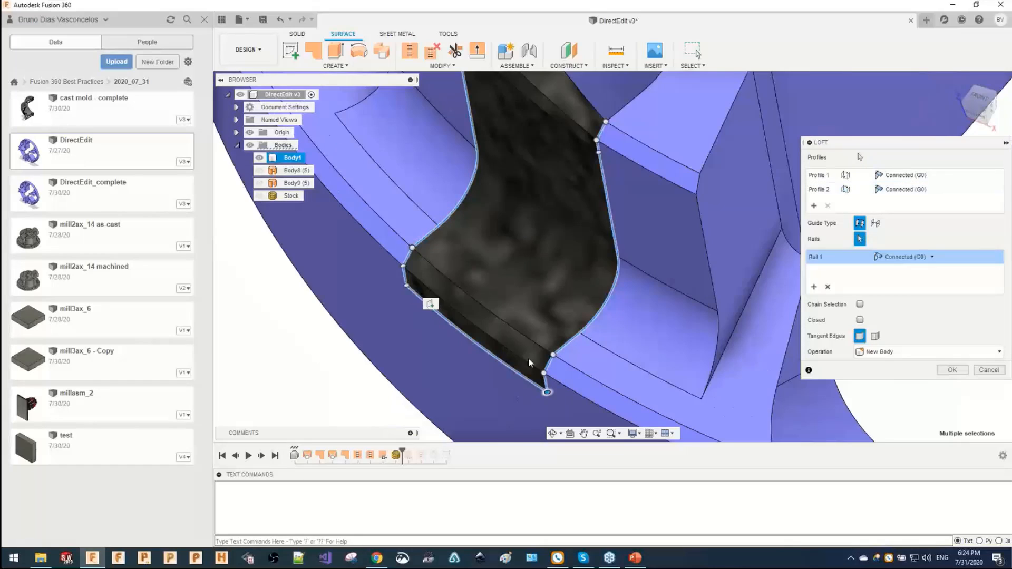
scroll(565, 207, up, 1)
middle_drag(584, 216, 594, 290)
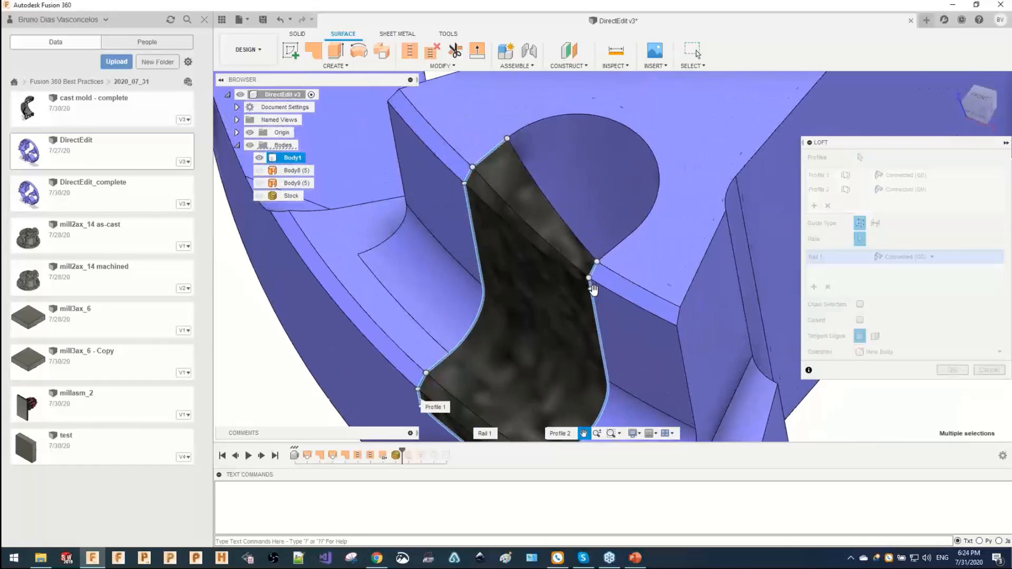
click(829, 193)
click(609, 250)
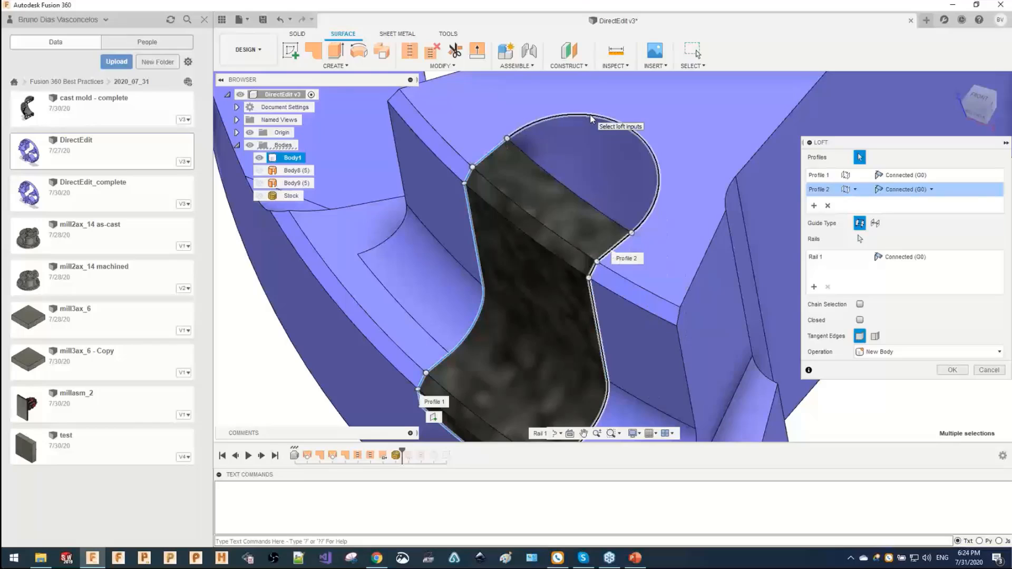
Try the semicircular cutout's upper arc edge as Rail 2 of the loft, and remove that rail.
click(859, 239)
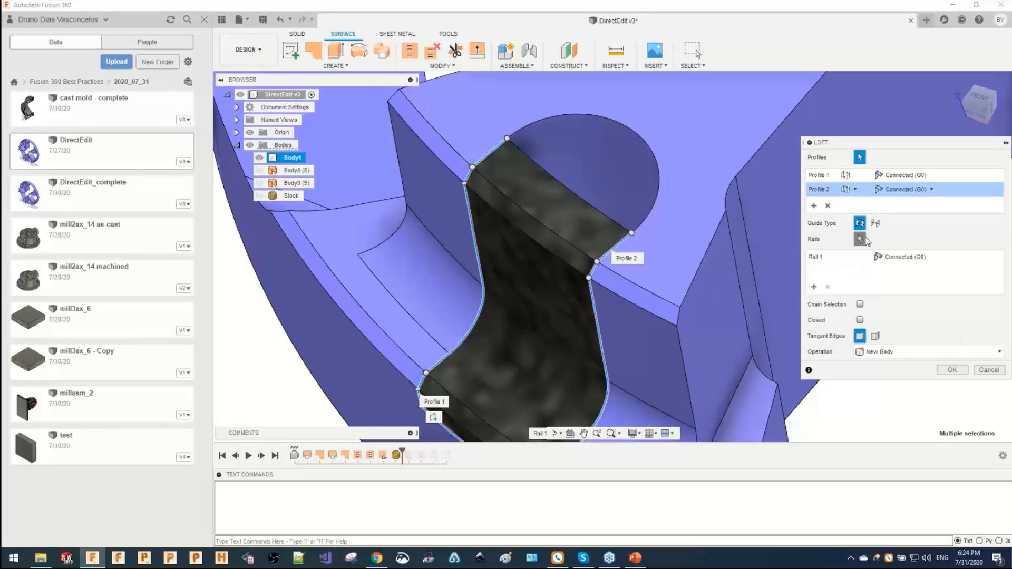
click(623, 128)
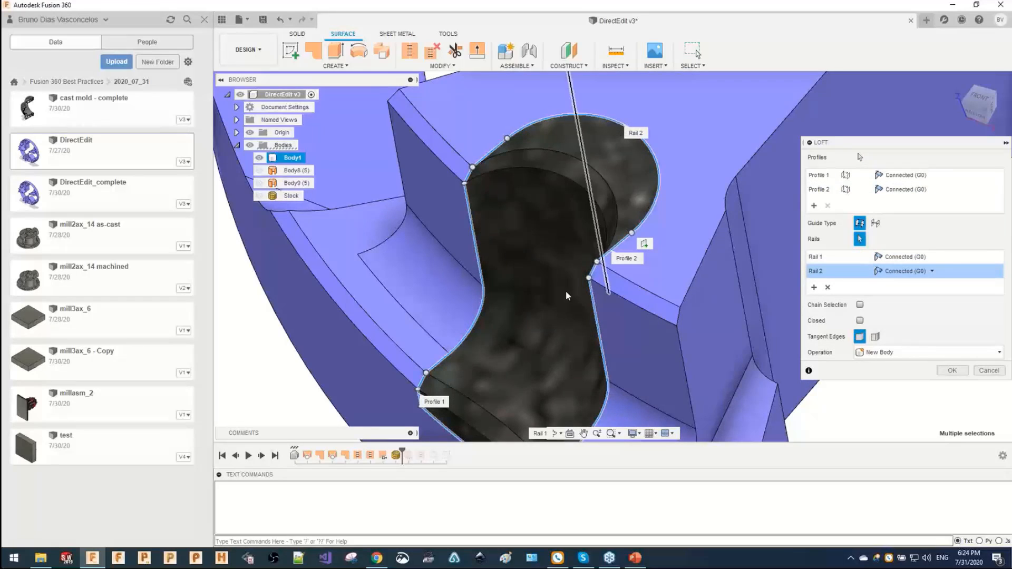
shift+middle_drag(530, 295, 567, 237)
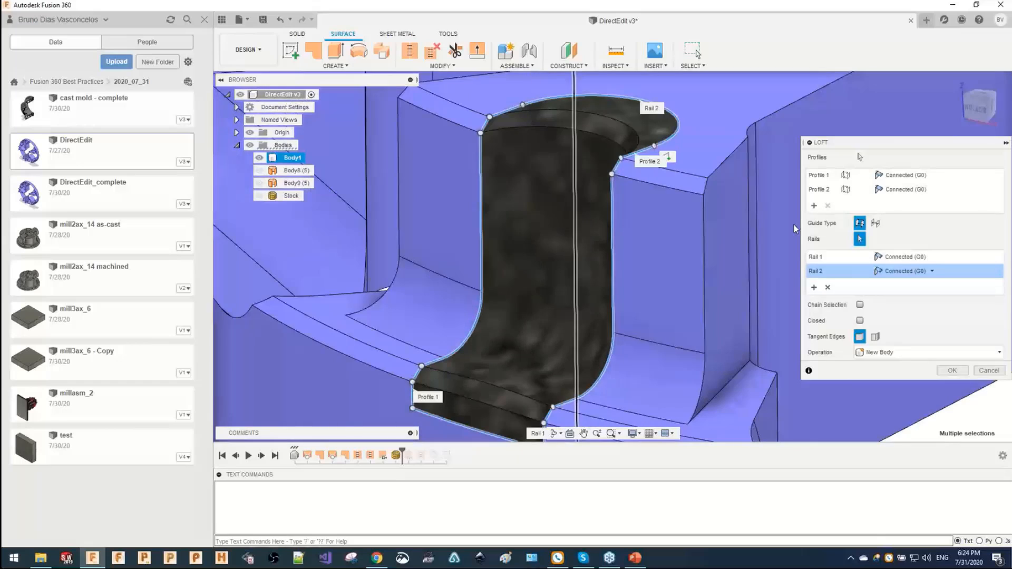
click(828, 287)
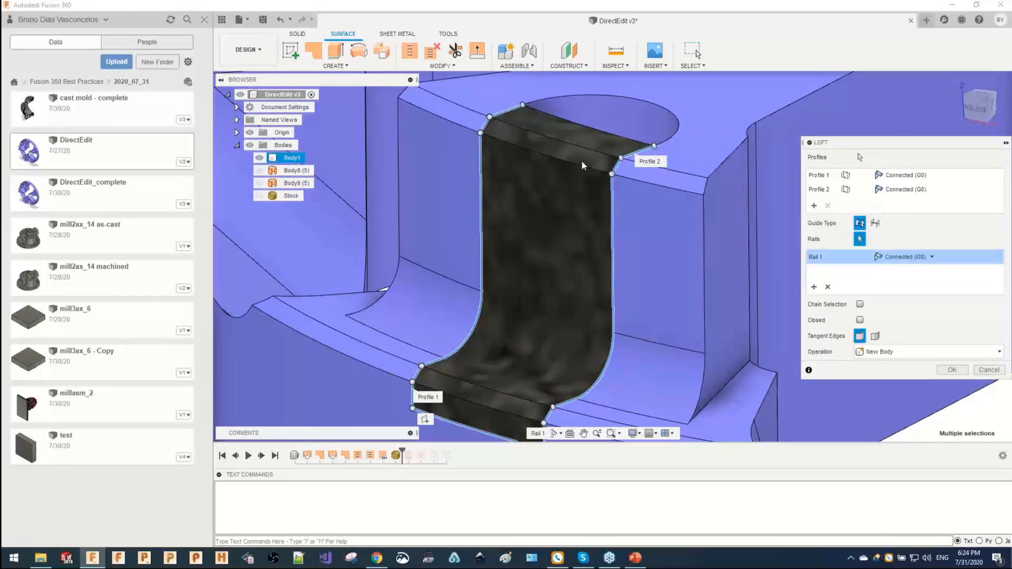
Create the loft as a new surface body spanning the slot at the arm's outer end.
shift+middle_drag(581, 160, 612, 230)
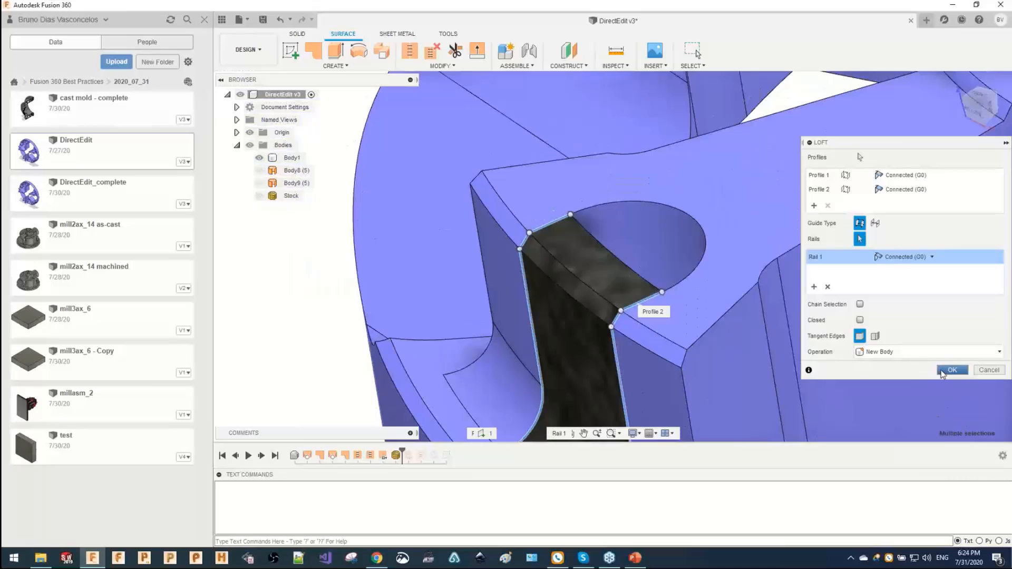
click(942, 370)
scroll(367, 310, down, 2)
shift+middle_drag(352, 308, 348, 268)
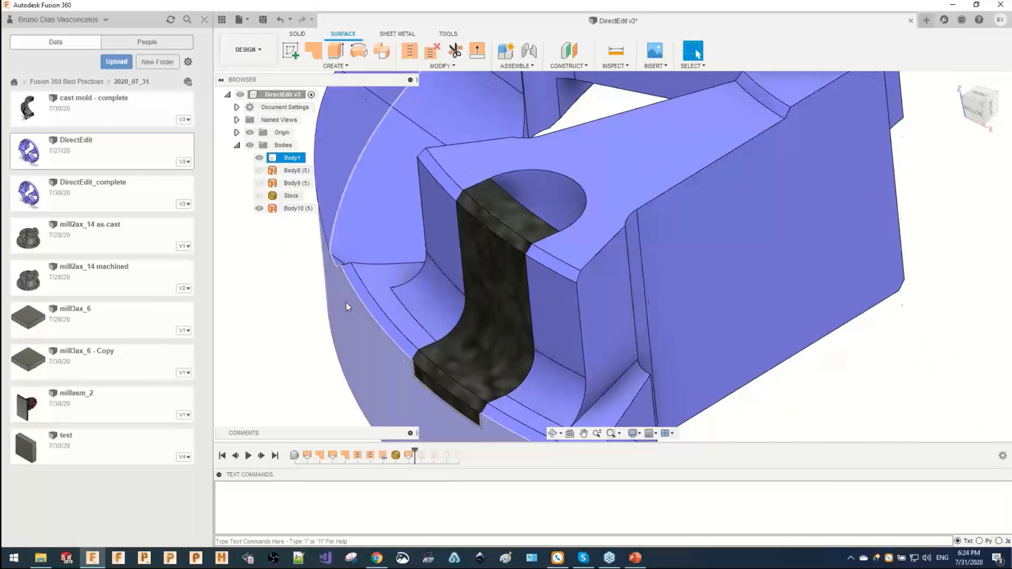
middle_drag(346, 303, 354, 321)
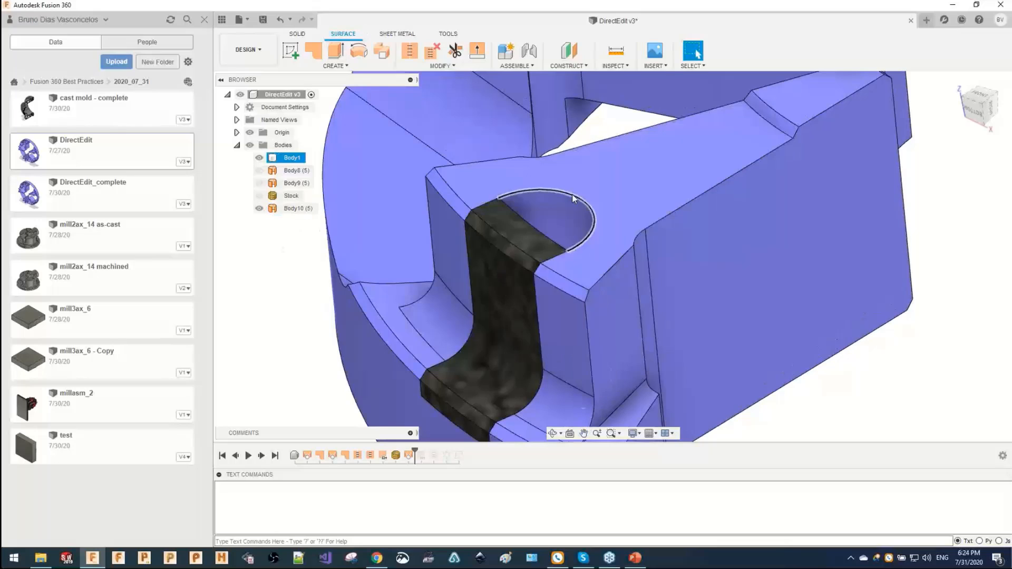
click(338, 67)
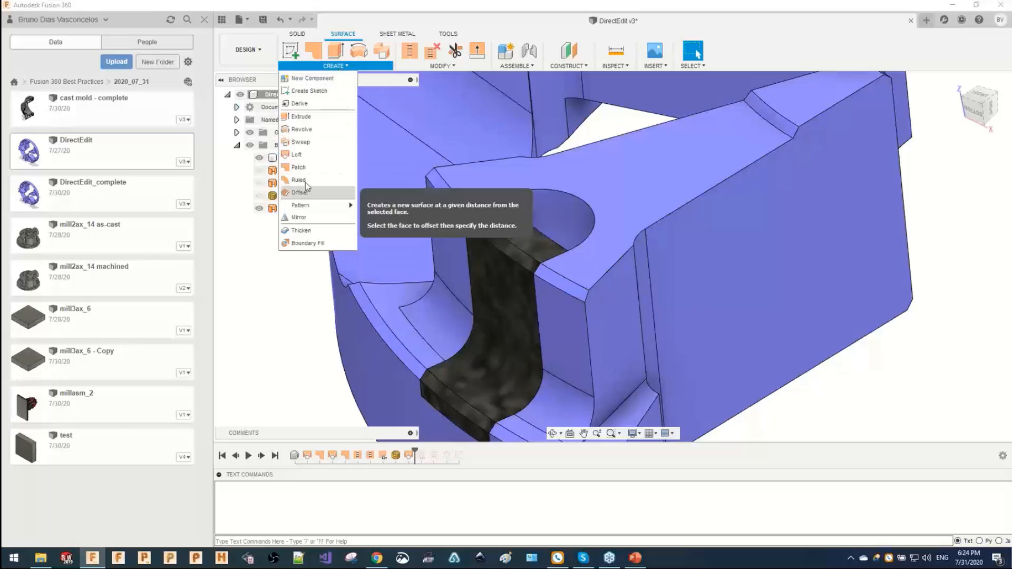
click(516, 193)
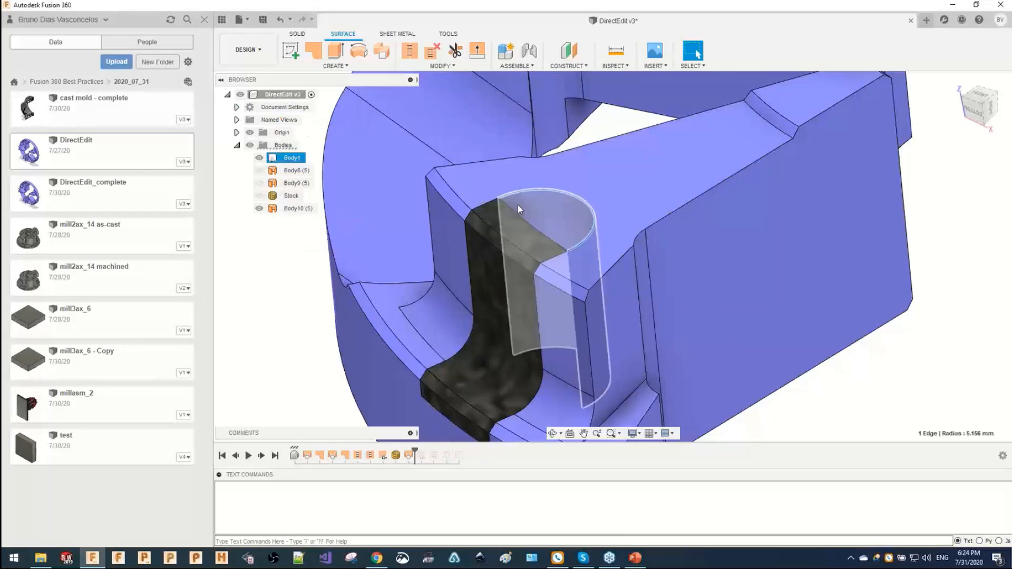
ctrl+click(530, 222)
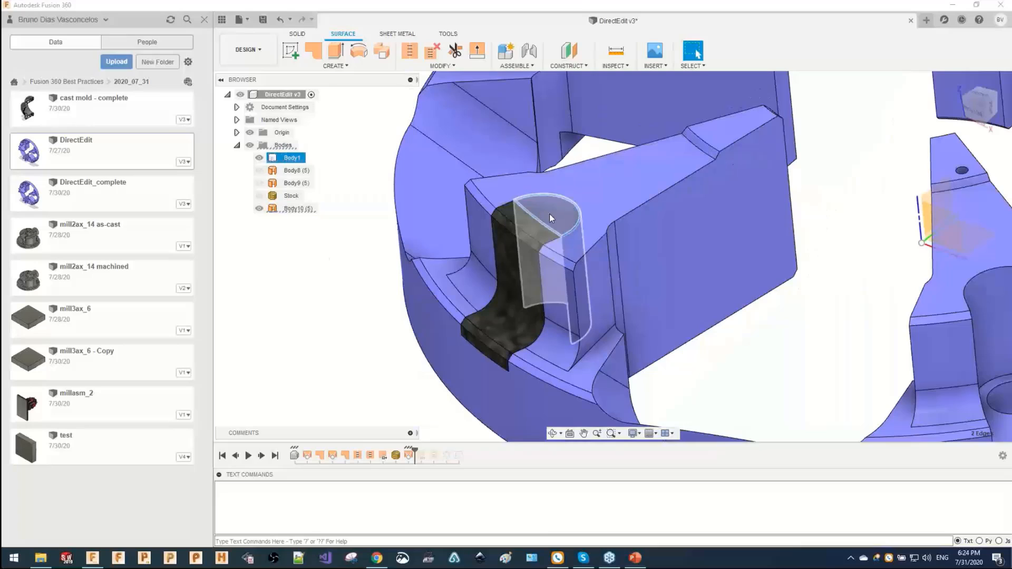
click(333, 65)
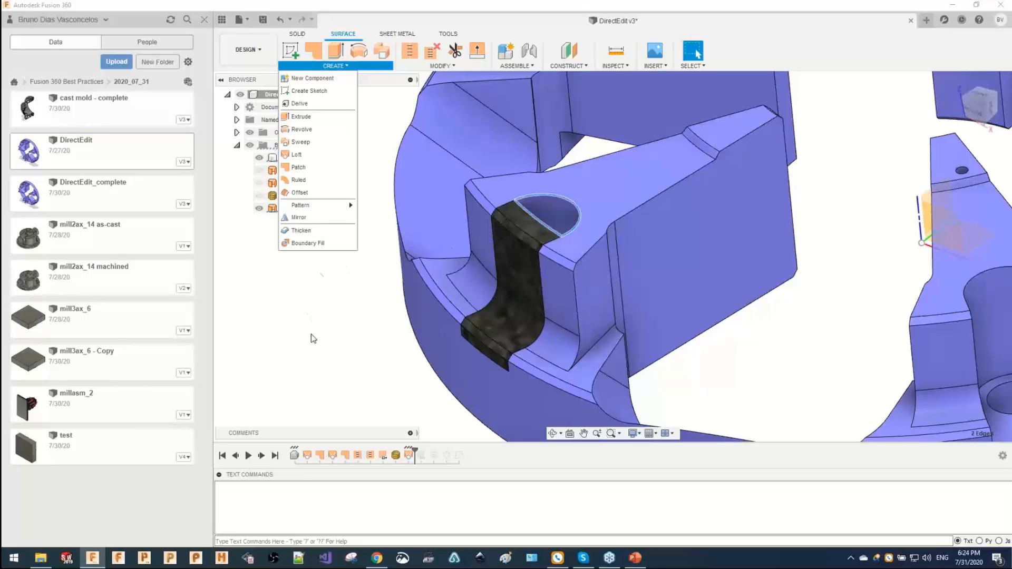
click(298, 167)
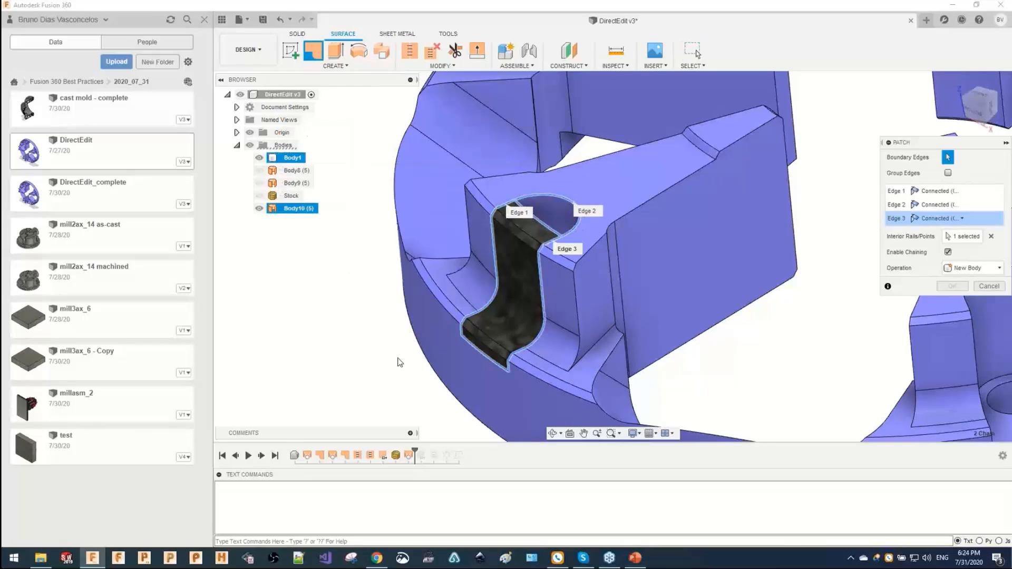
click(319, 67)
click(295, 167)
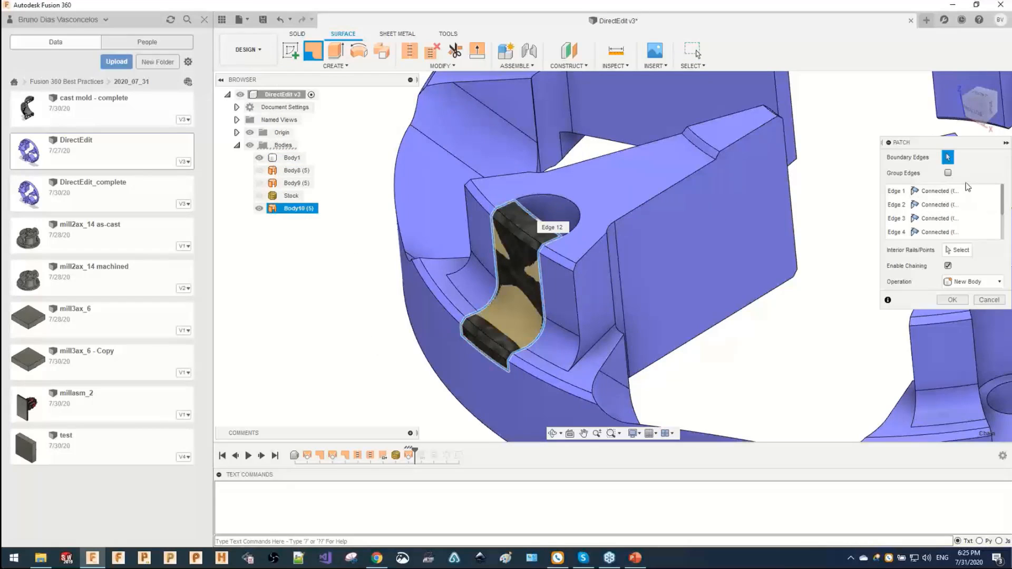
click(989, 300)
Patch the semicircular cutout as a new body from its upper arc edge and the loft's straight edge, with edge chaining disabled.
click(314, 51)
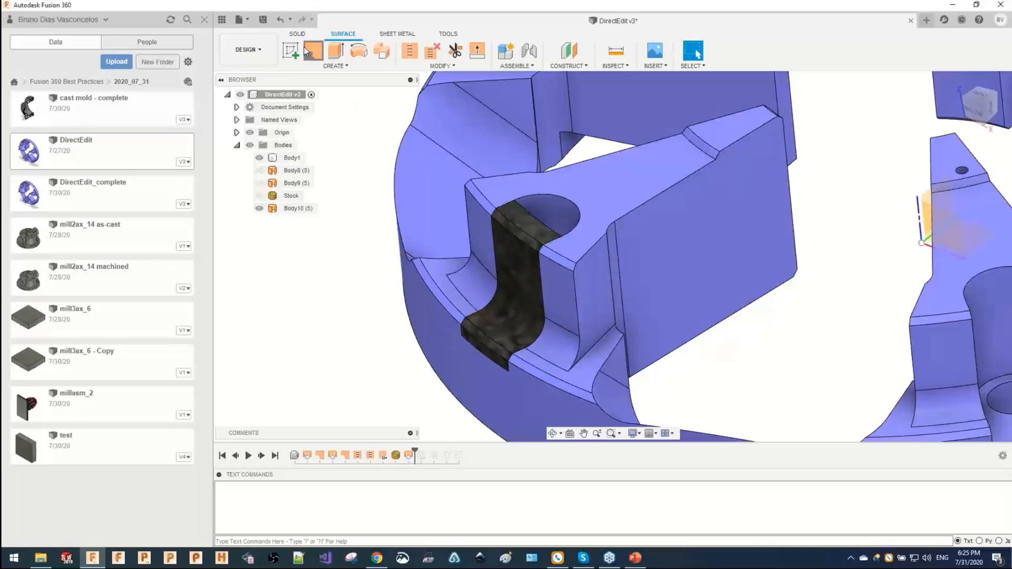
click(948, 205)
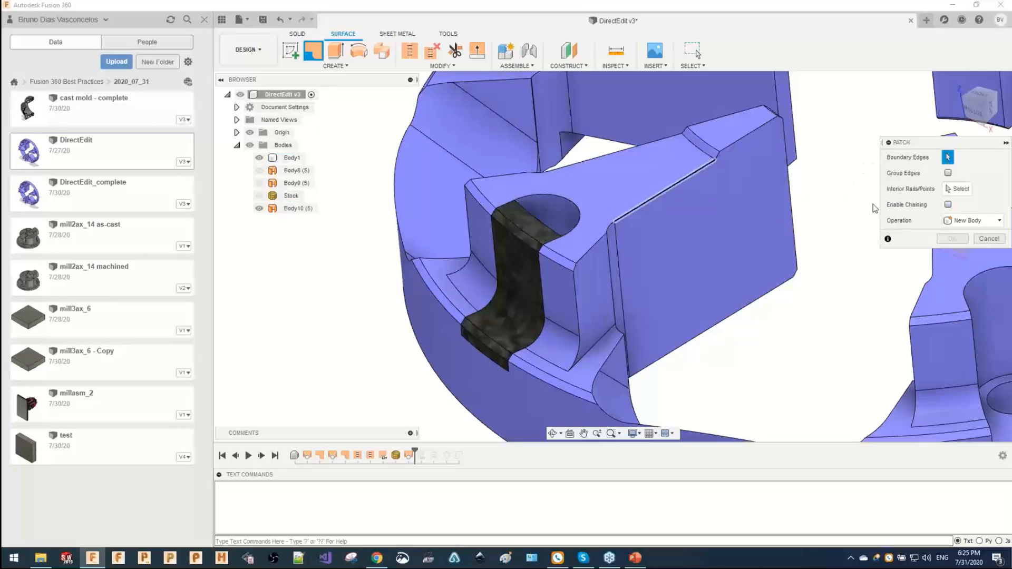
click(535, 206)
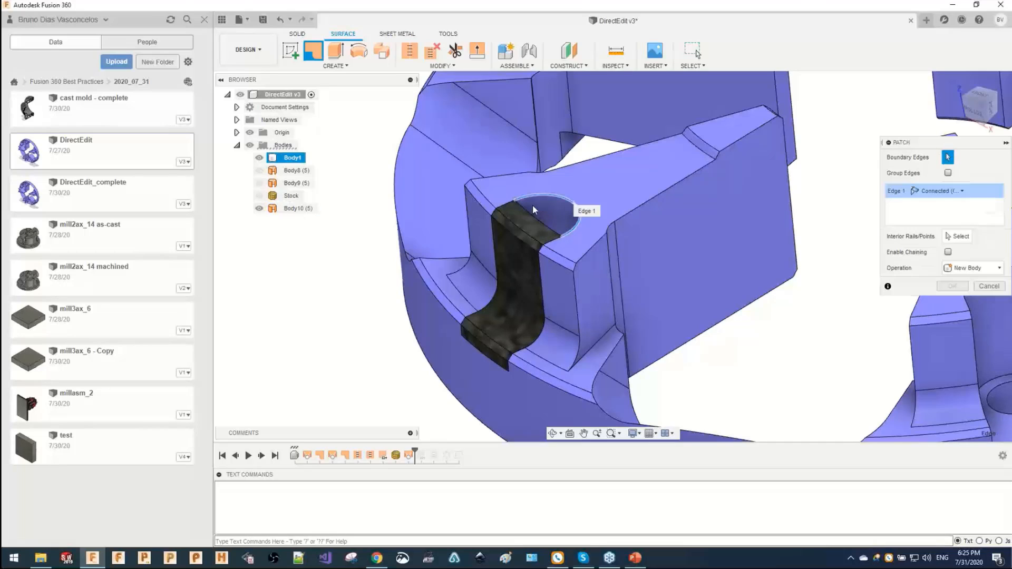
click(534, 219)
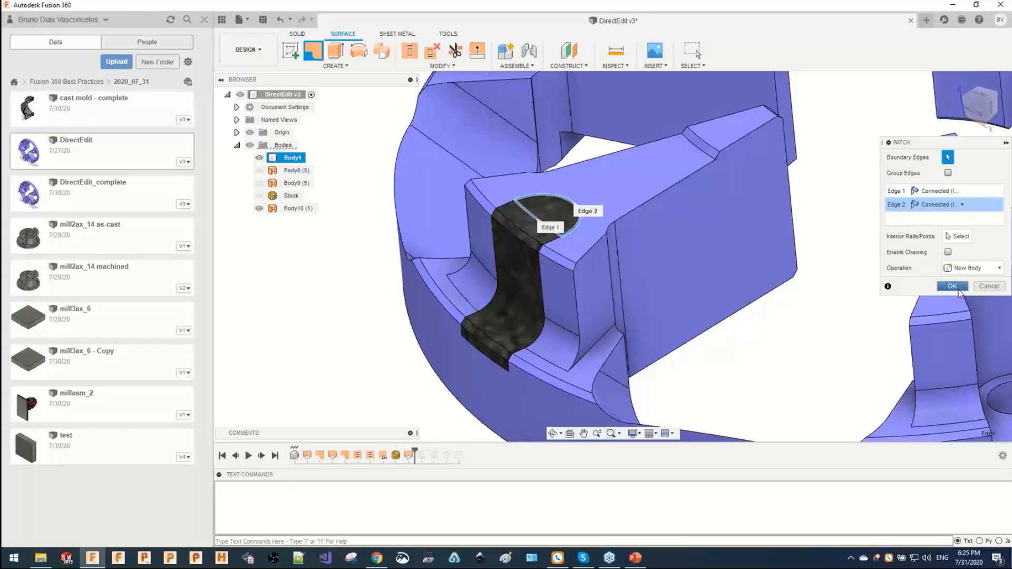
click(951, 286)
Stitch the loft and patch surfaces at the arm's end into one body with a 0.10 mm tolerance.
click(294, 208)
ctrl+click(293, 220)
ctrl+click(291, 157)
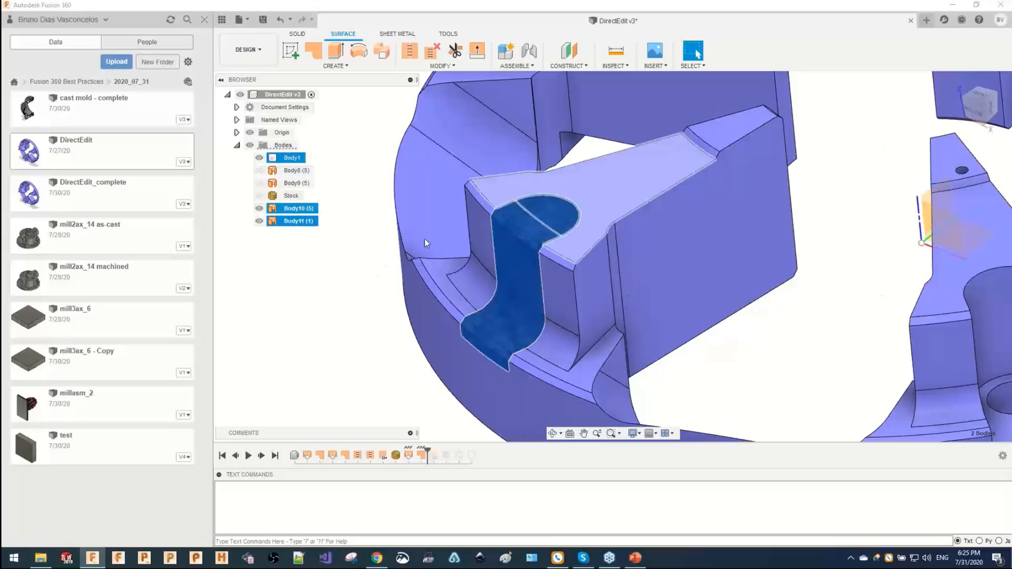
click(412, 51)
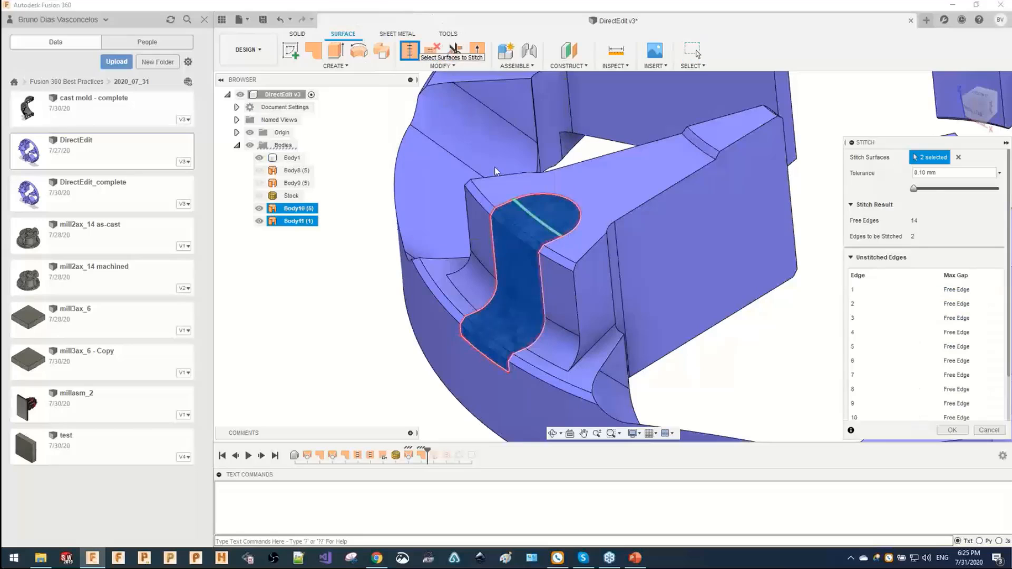
click(952, 430)
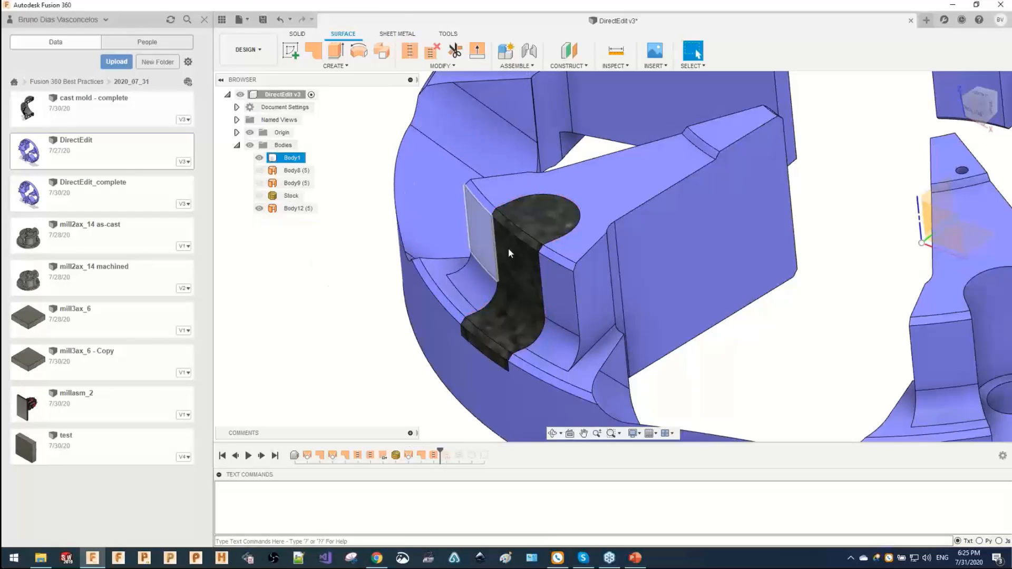
Highlight the stitched surface's faces from the cutout to the outer rim to examine them, and clear the selection.
click(518, 230)
scroll(517, 231, up, 2)
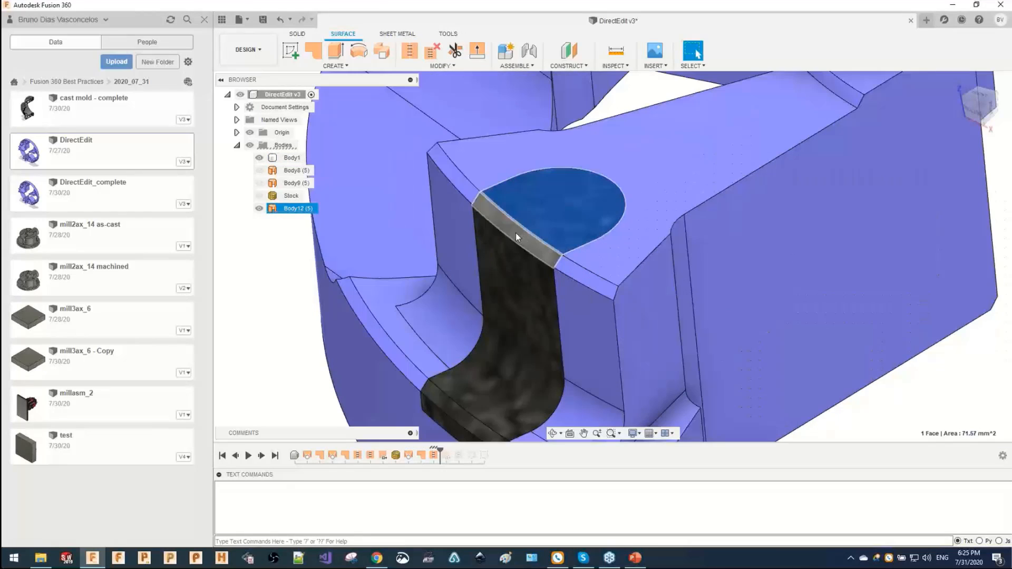
ctrl+click(491, 355)
scroll(463, 386, up, 6)
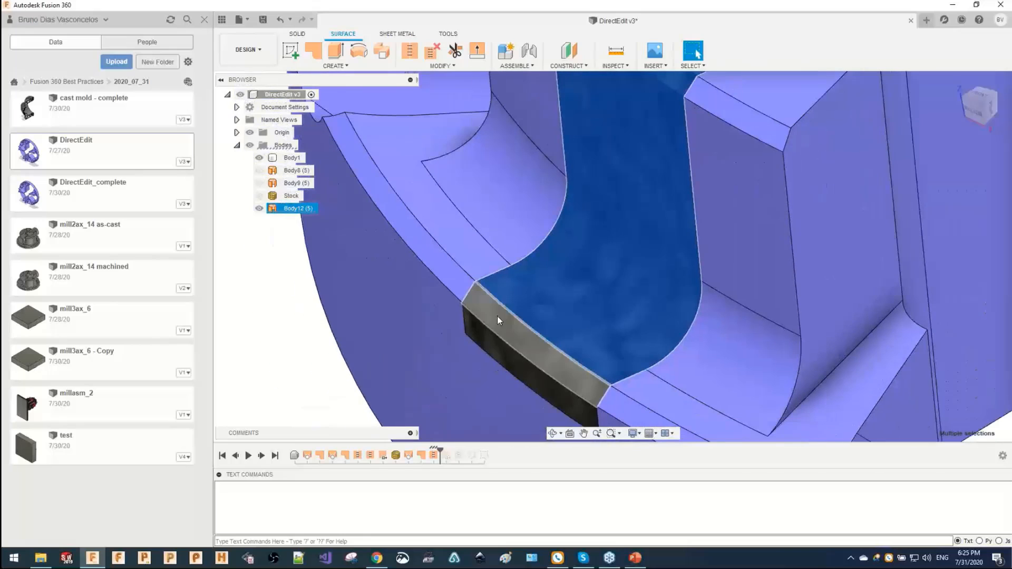
ctrl+click(498, 319)
scroll(562, 324, down, 5)
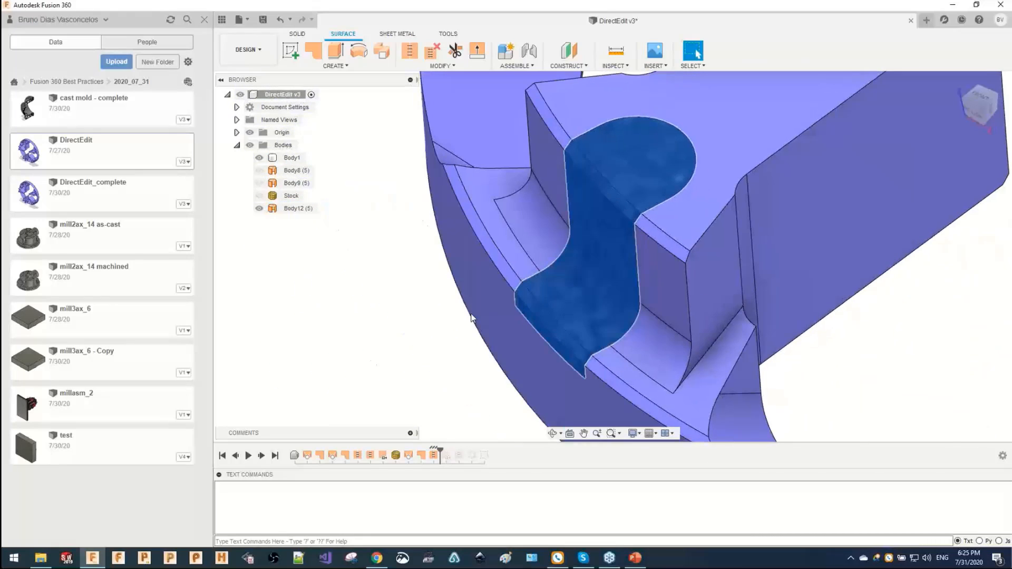
key(Escape)
Try to reverse the normals of the stitched surface by picking its faces individually, and clear the selection.
scroll(637, 156, up, 3)
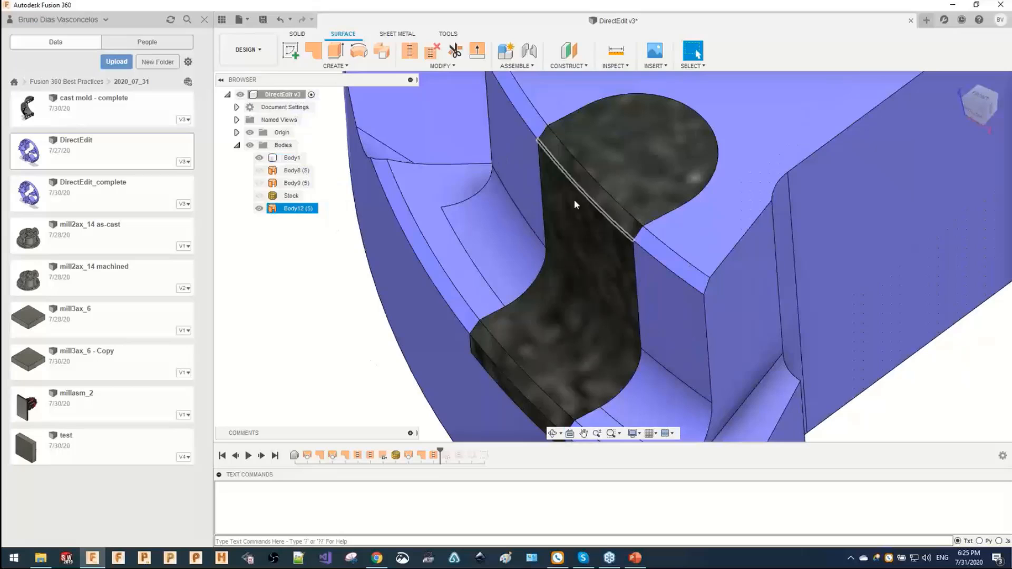
click(514, 387)
scroll(506, 369, up, 5)
ctrl+click(501, 349)
scroll(634, 305, down, 5)
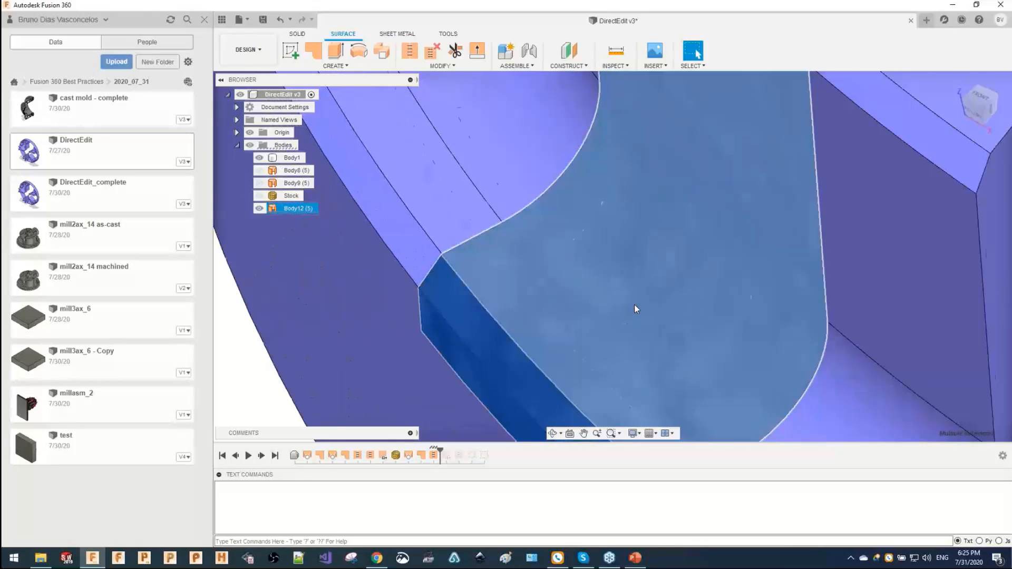
scroll(603, 175, up, 3)
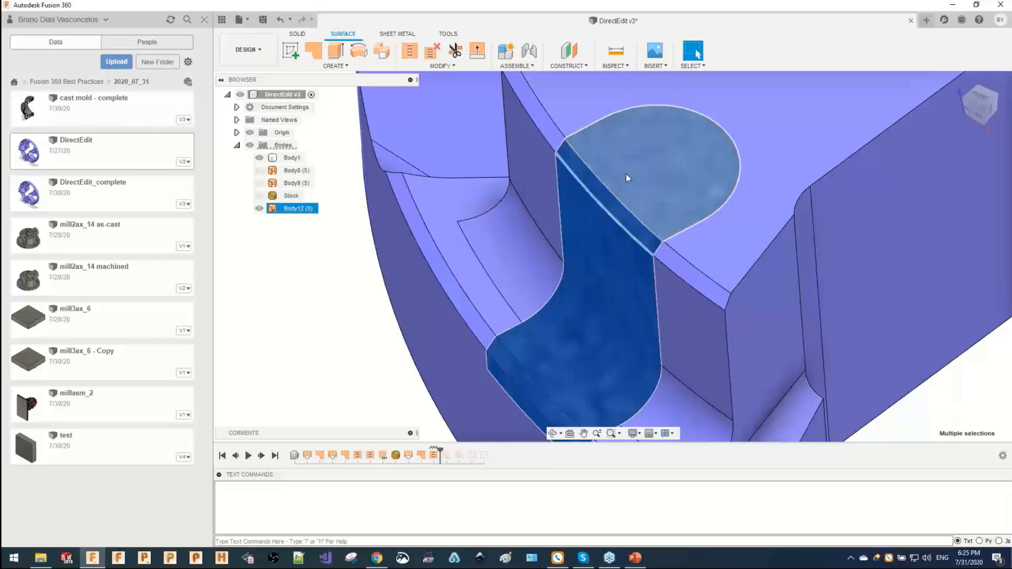
ctrl+click(587, 151)
click(428, 66)
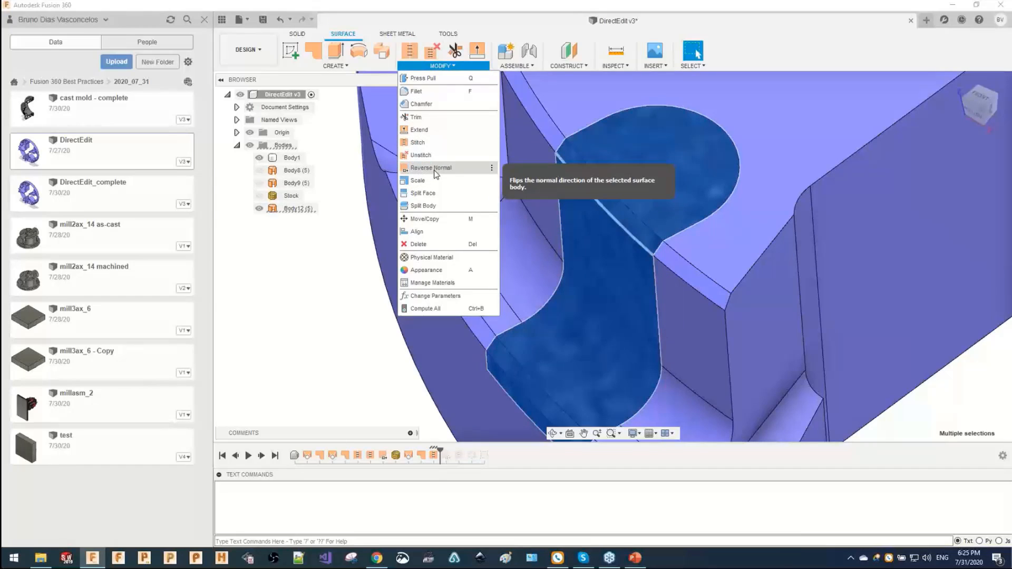
click(431, 168)
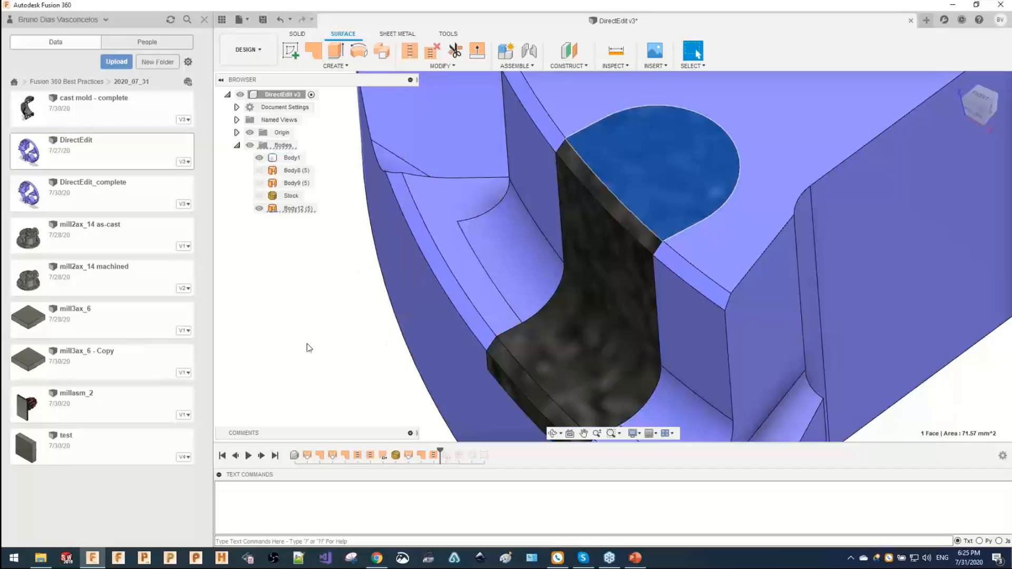
click(605, 197)
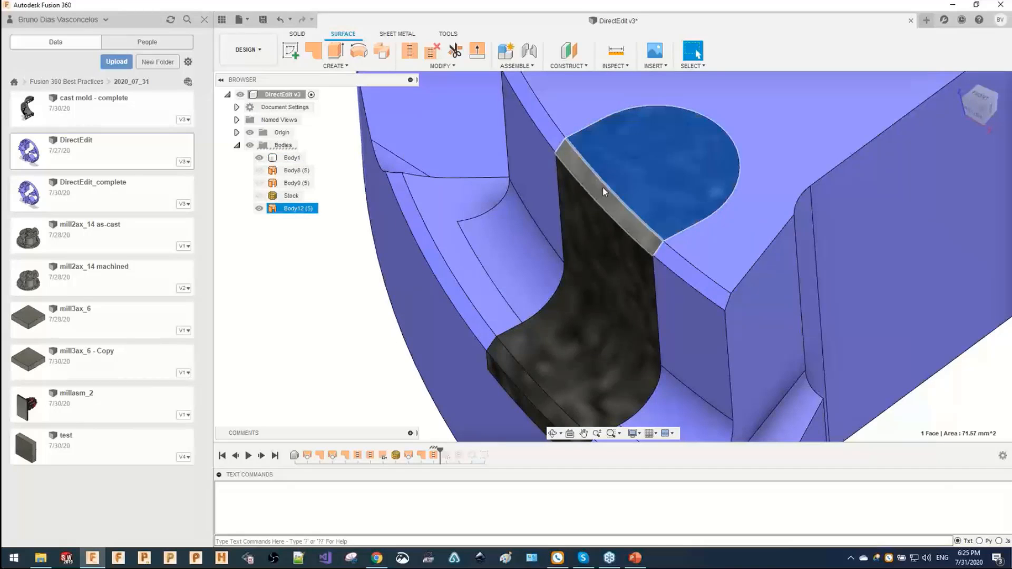
click(593, 238)
click(500, 375)
click(366, 357)
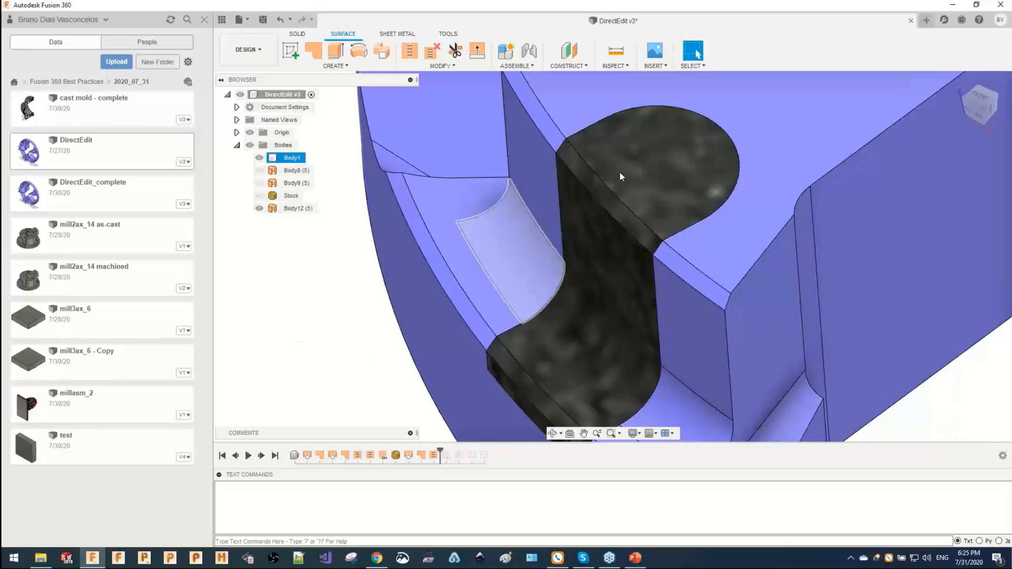
Reverse the normal of the whole stitched surface body covering the slot and cutout.
scroll(670, 228, down, 3)
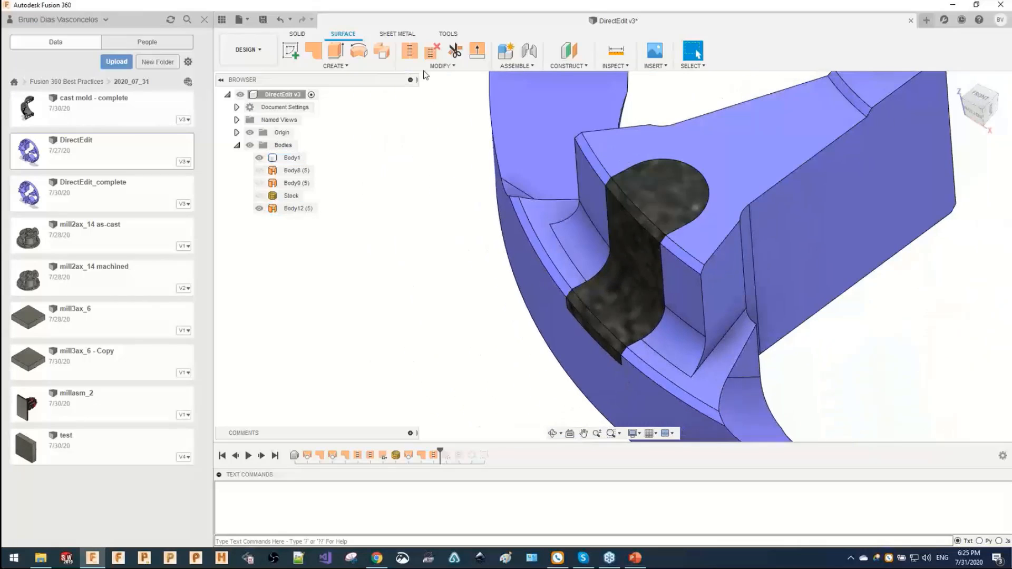
click(439, 66)
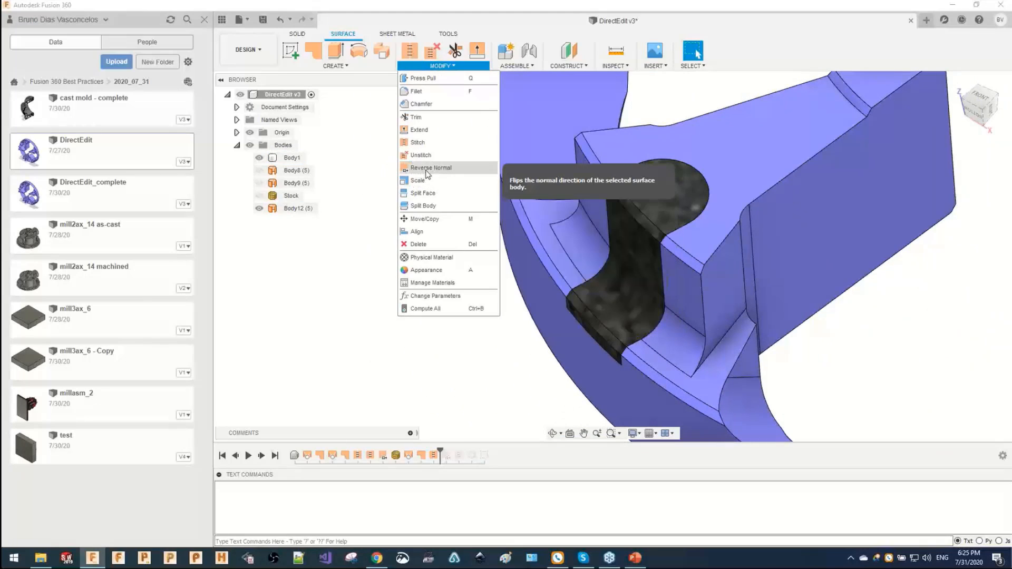
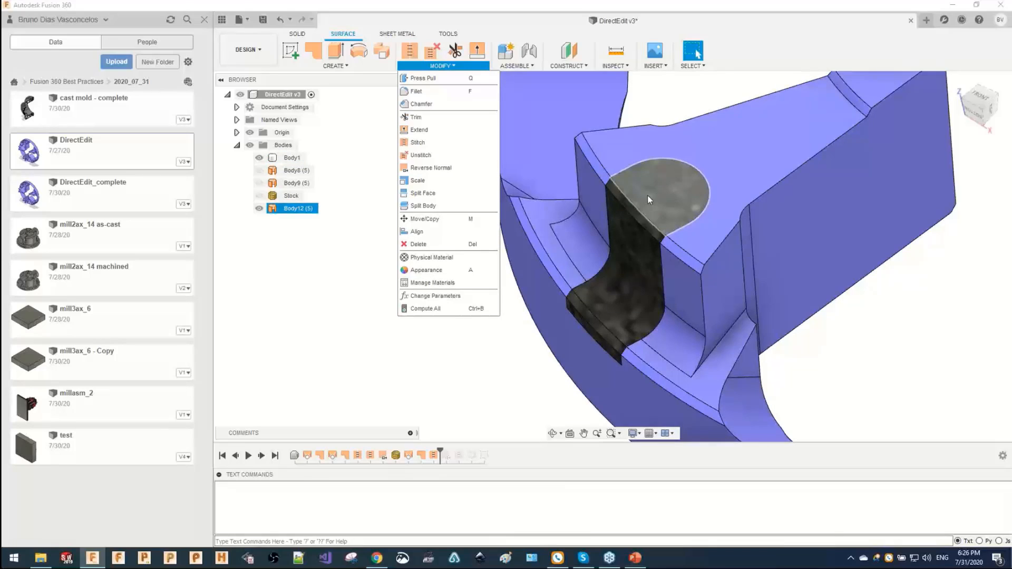
click(428, 167)
click(673, 182)
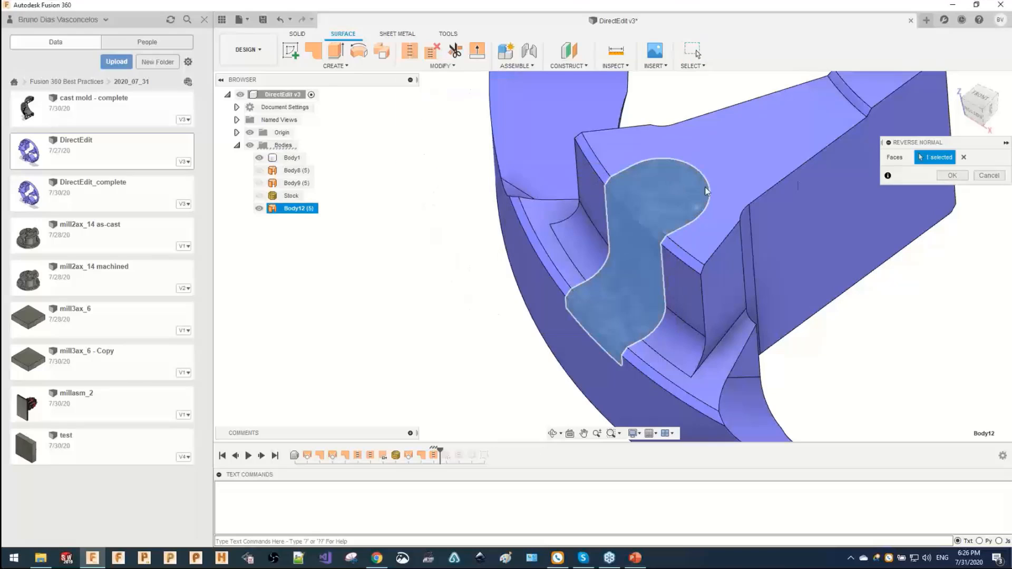
click(952, 175)
Examine the reversed surface over the slot and cutout alongside the uncovered slots on the other arms.
scroll(642, 262, down, 3)
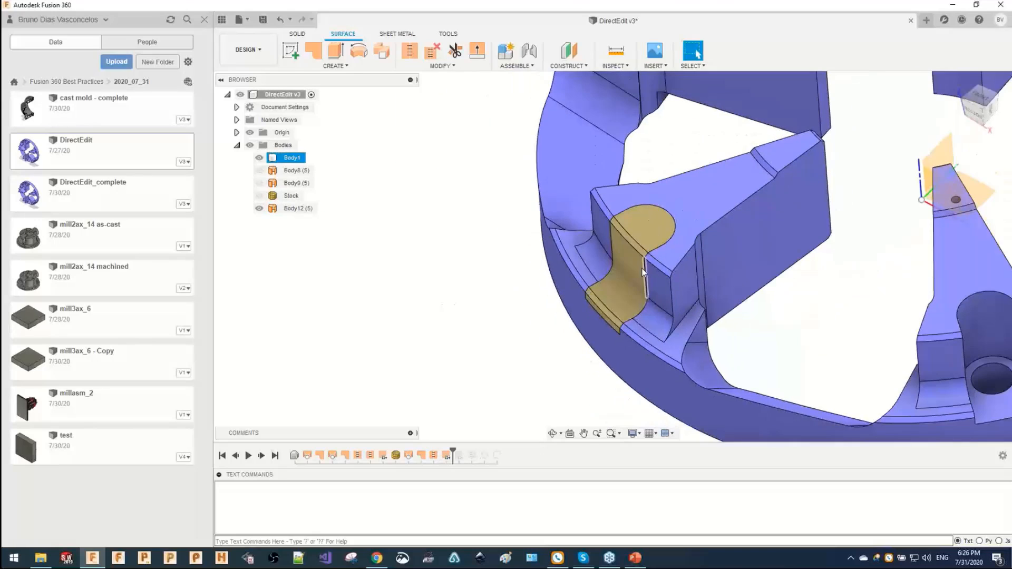
middle_drag(642, 258, 596, 284)
scroll(597, 262, down, 1)
scroll(594, 293, down, 1)
scroll(530, 286, down, 2)
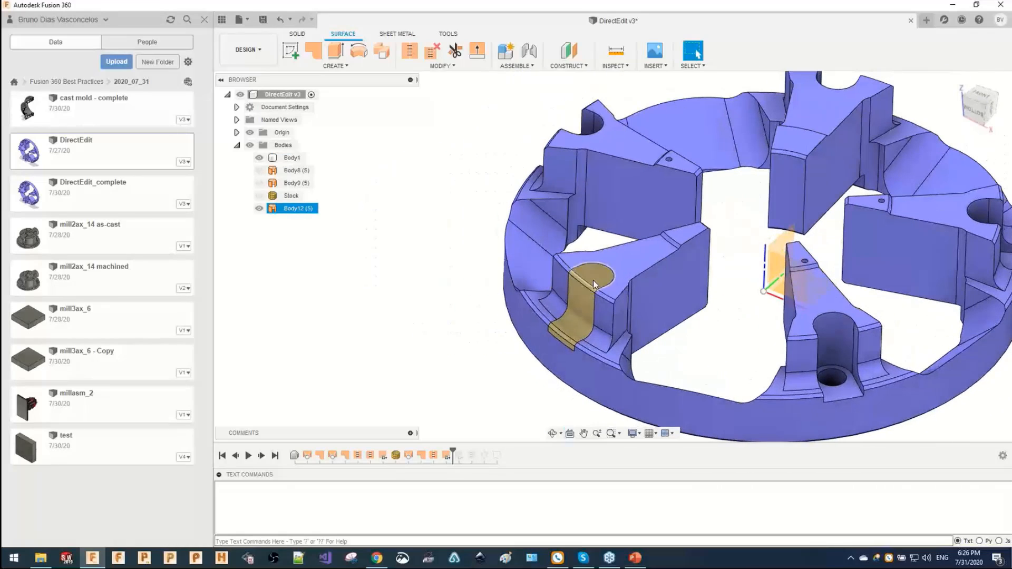
scroll(584, 287, up, 5)
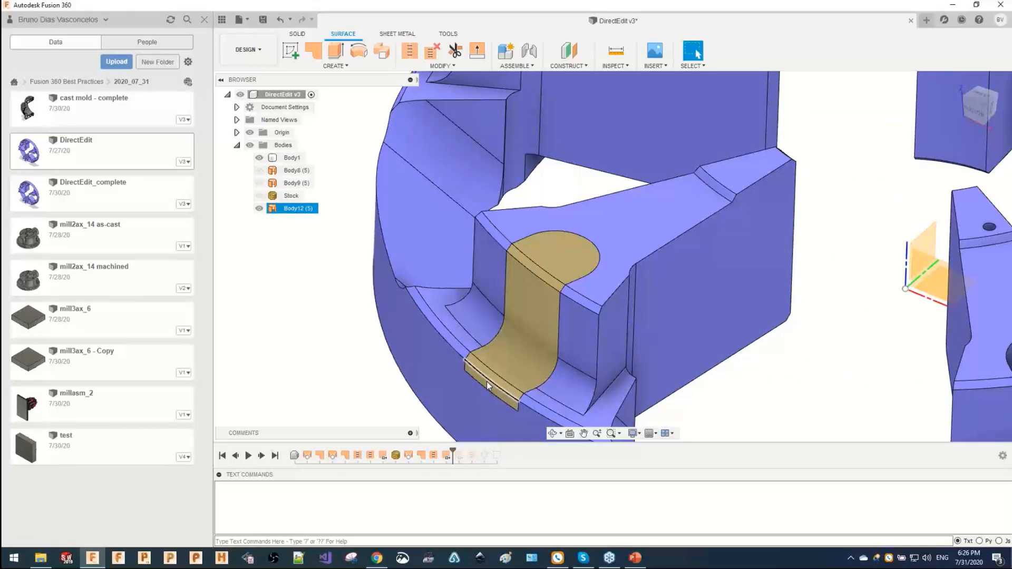
scroll(341, 247, down, 5)
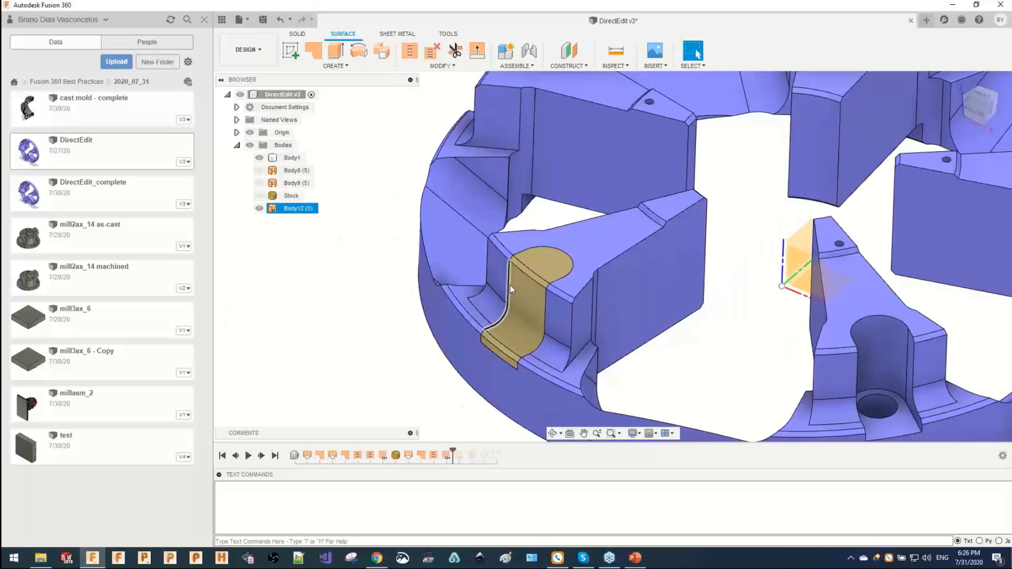
click(448, 456)
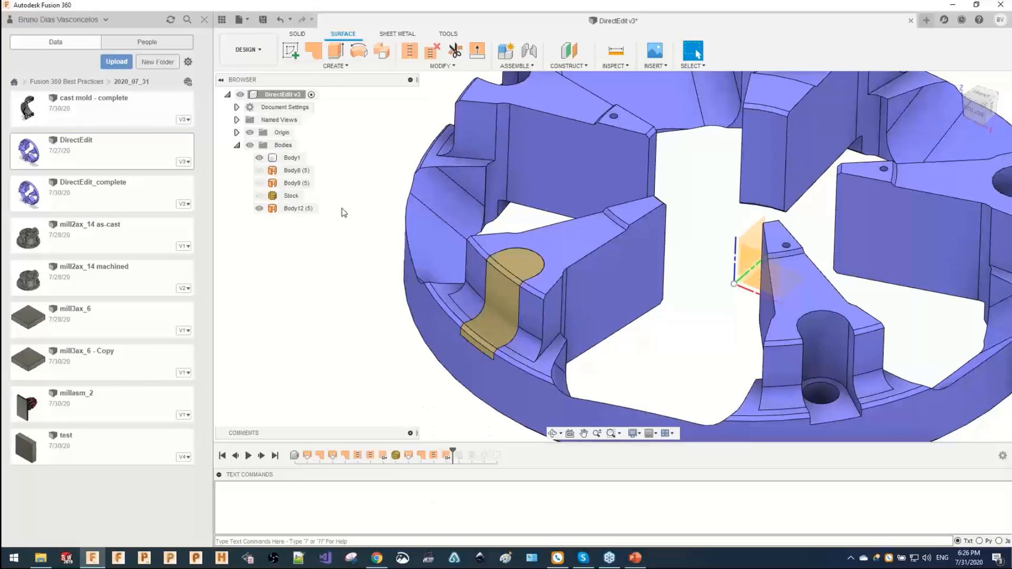
scroll(519, 283, down, 3)
middle_drag(520, 284, 532, 393)
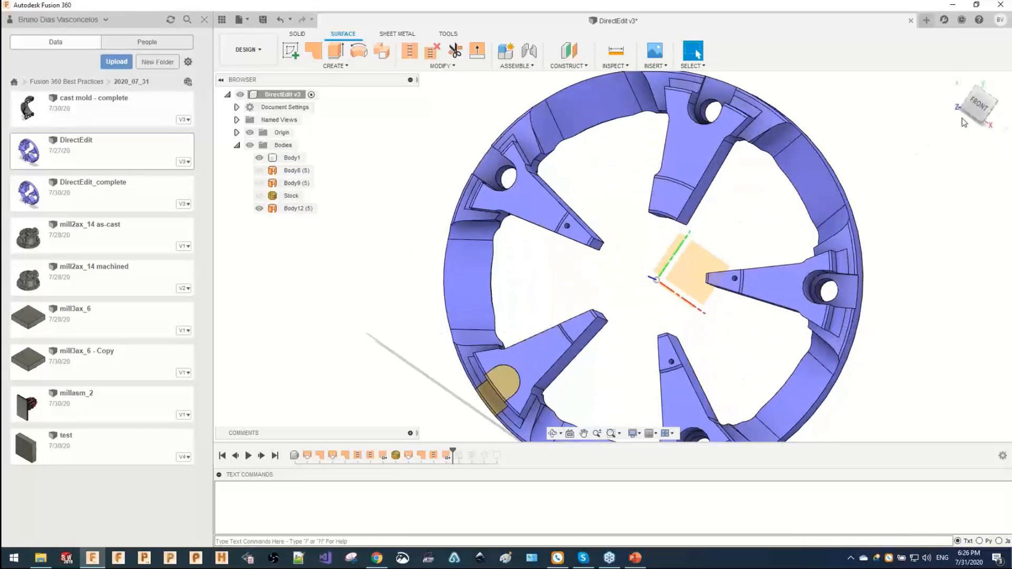
click(975, 106)
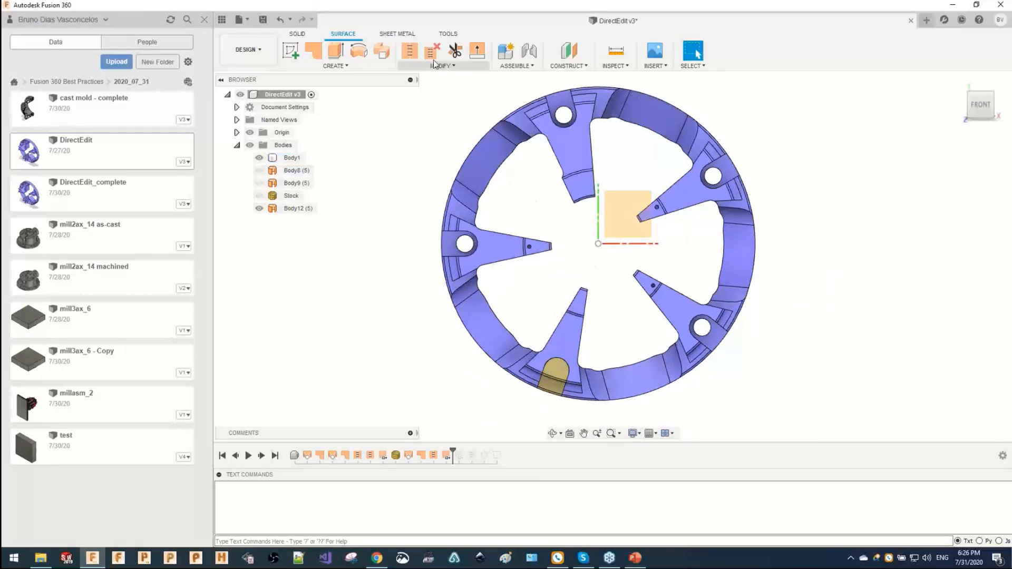
click(448, 71)
click(362, 67)
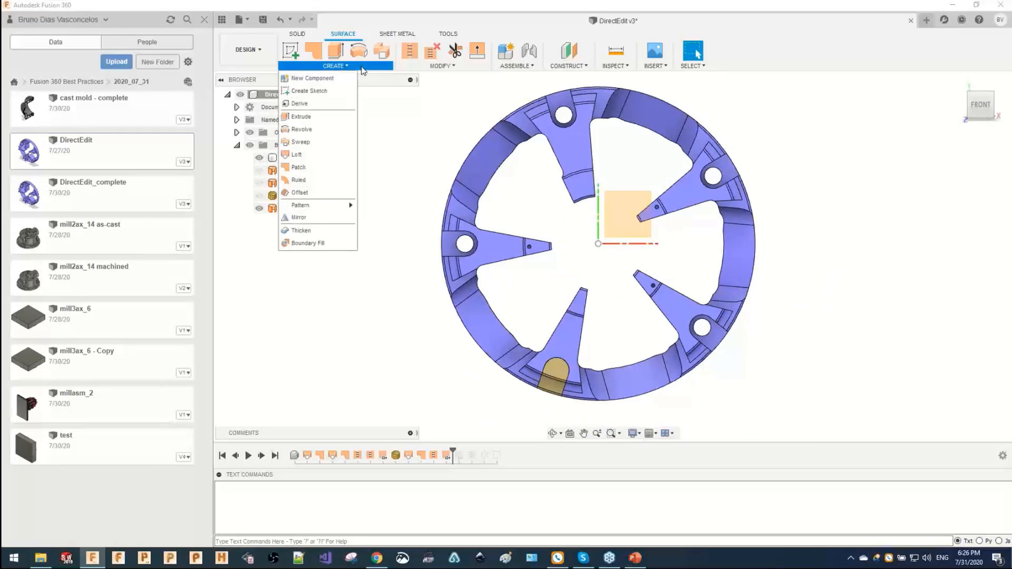
click(362, 95)
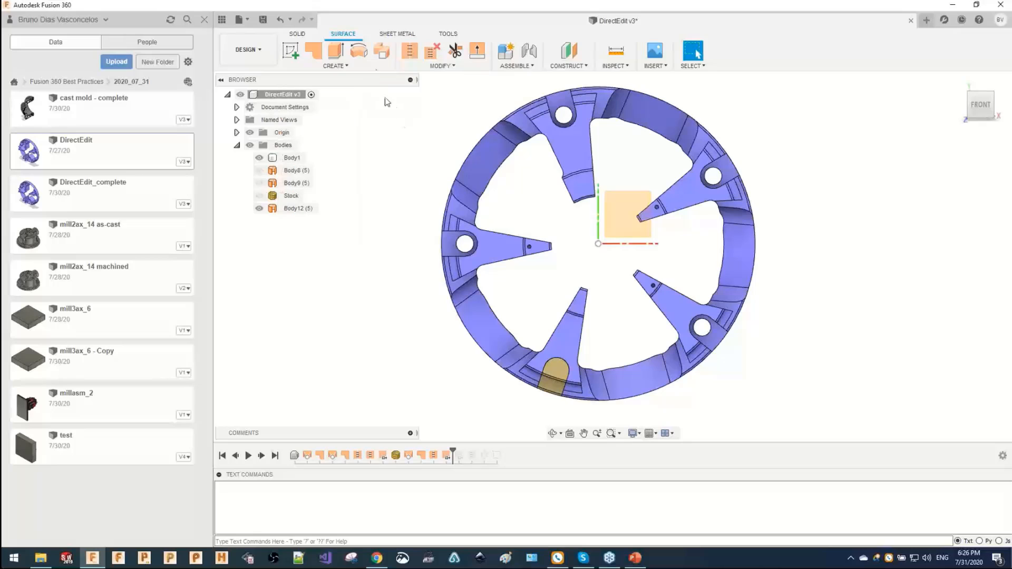
click(298, 33)
key(s)
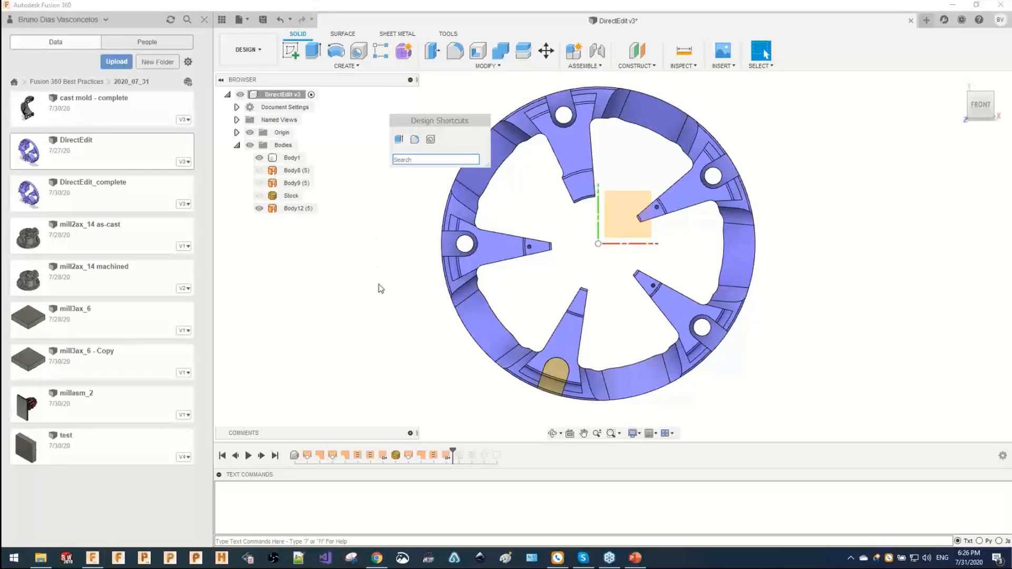
key(Escape)
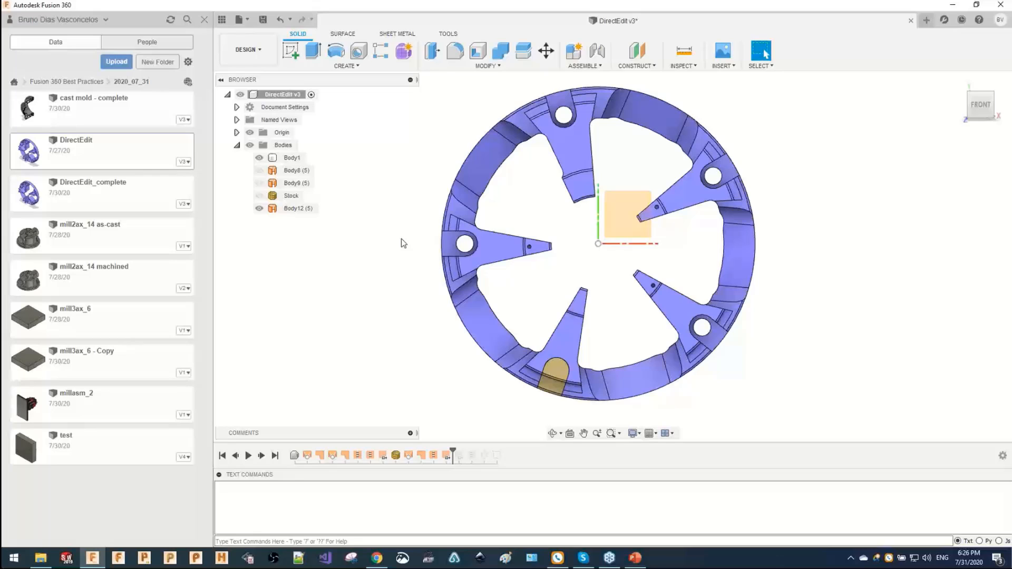
Add the Circular Pattern and solid Revolve commands to the design shortcuts box.
key(s)
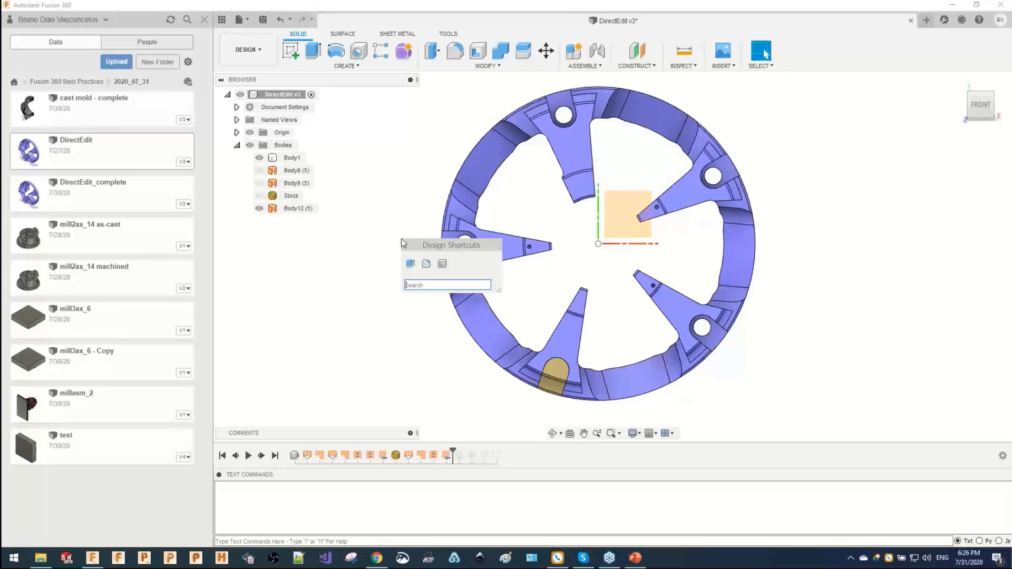
text(pattern)
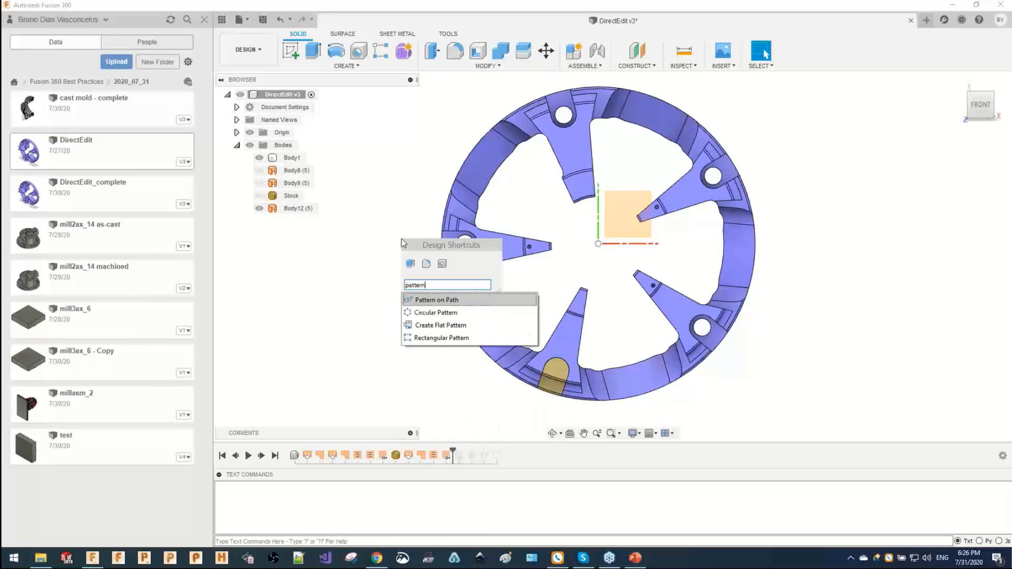
click(456, 314)
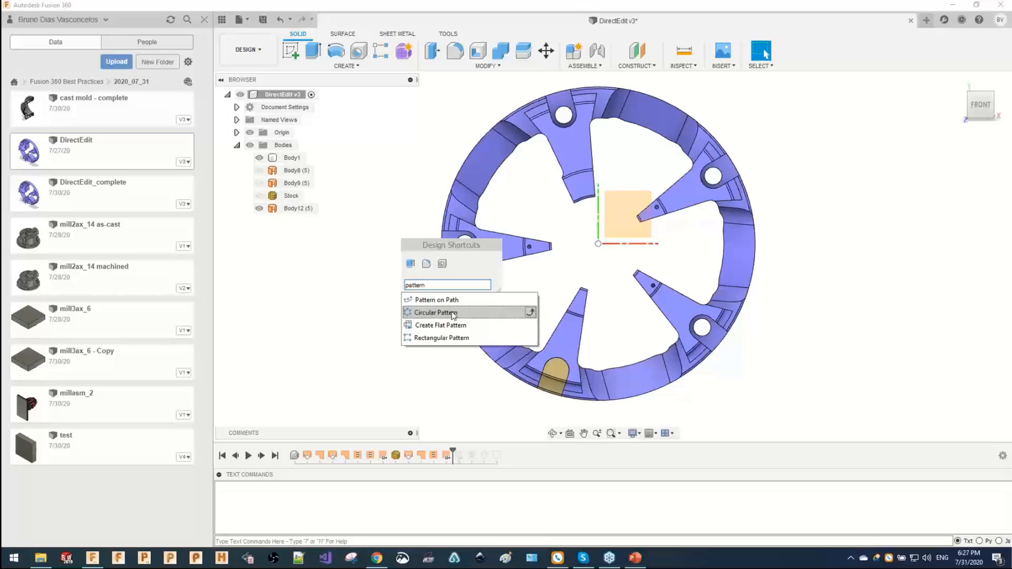
click(529, 313)
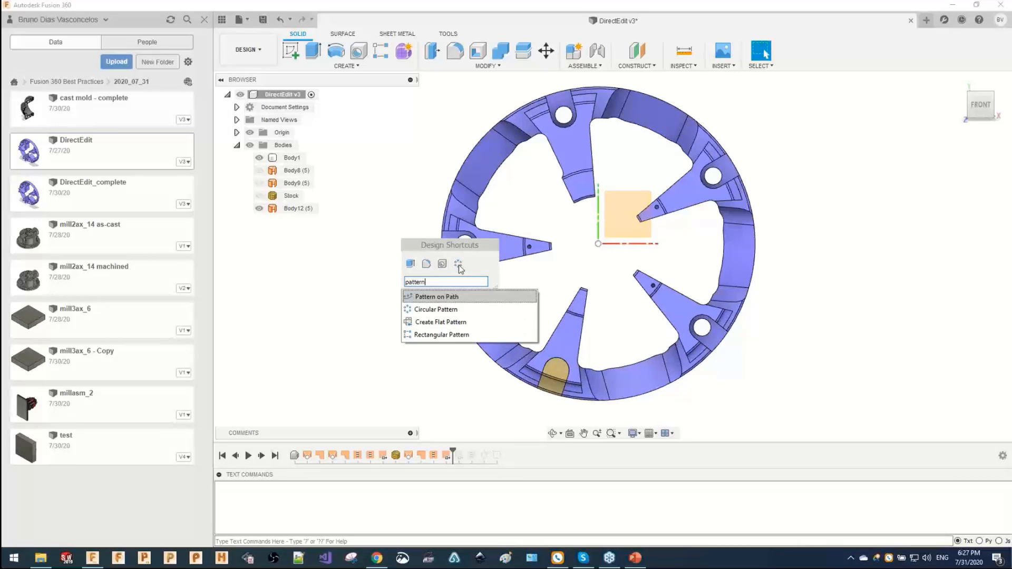
drag(428, 282, 403, 283)
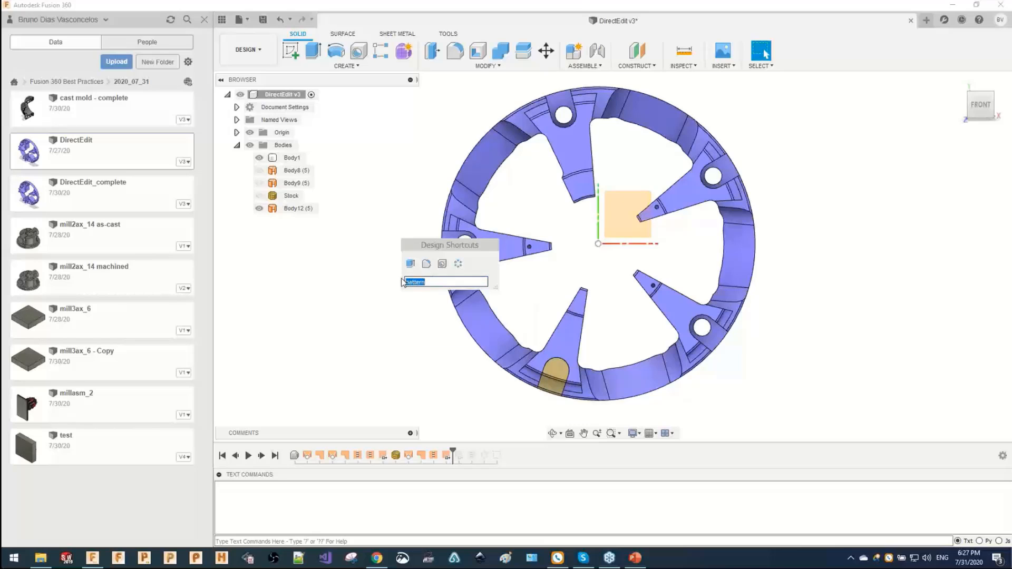
text(revol)
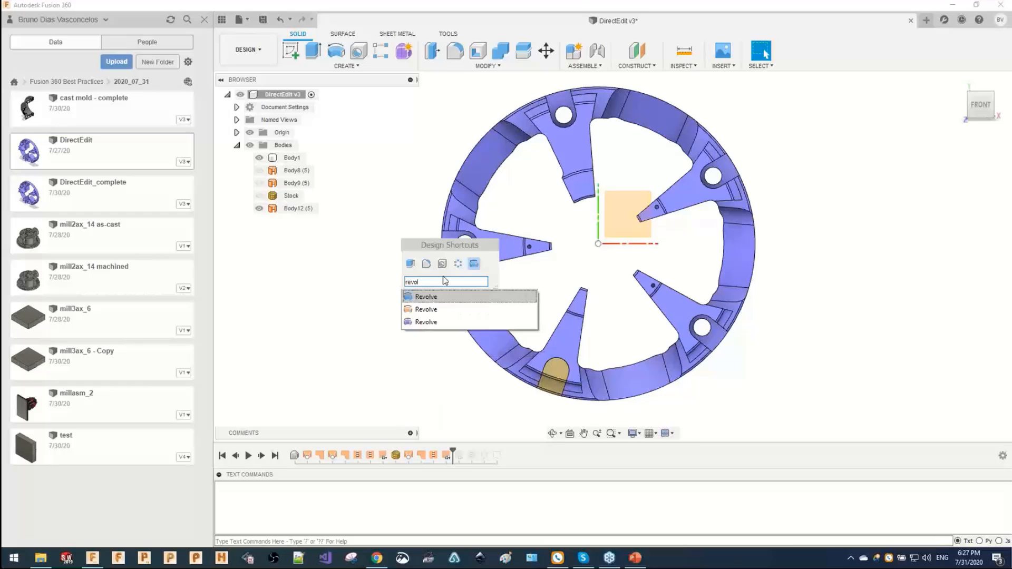
Try a full circular pattern of the surface body covering the slot, using Bodies as pattern type and the Z axis.
click(458, 263)
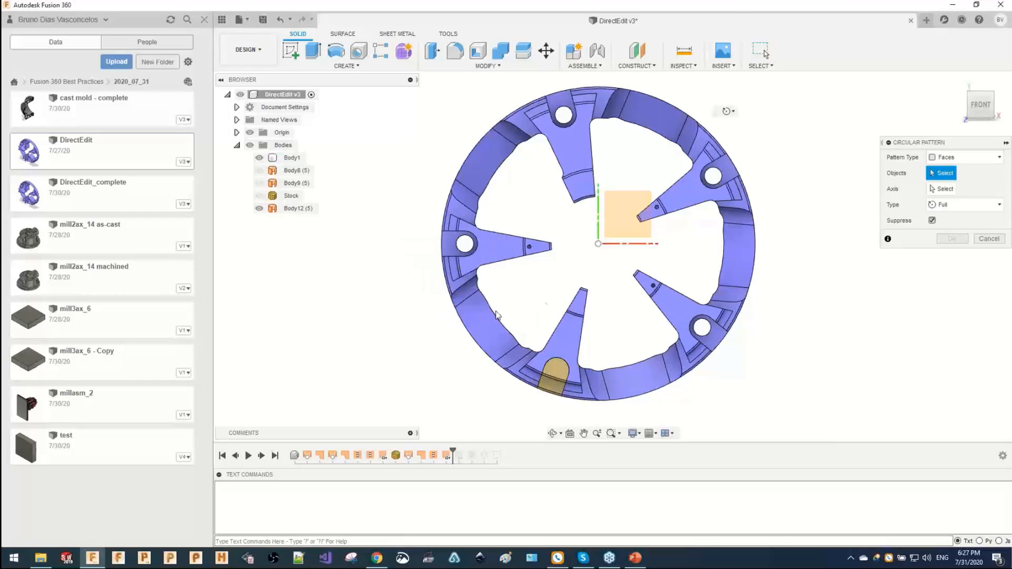
shift+middle_drag(499, 315, 677, 317)
scroll(506, 348, up, 3)
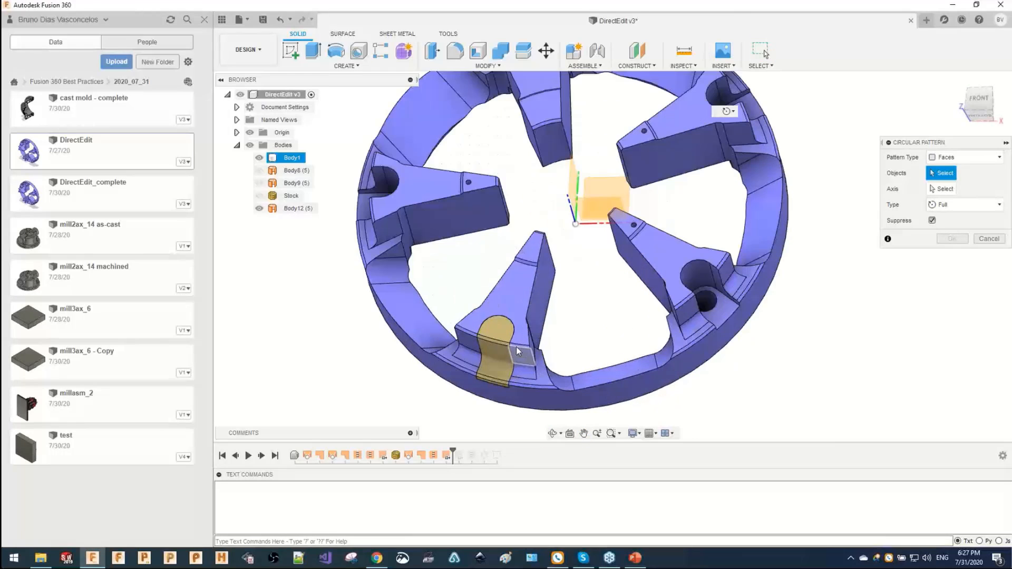
click(496, 350)
click(493, 359)
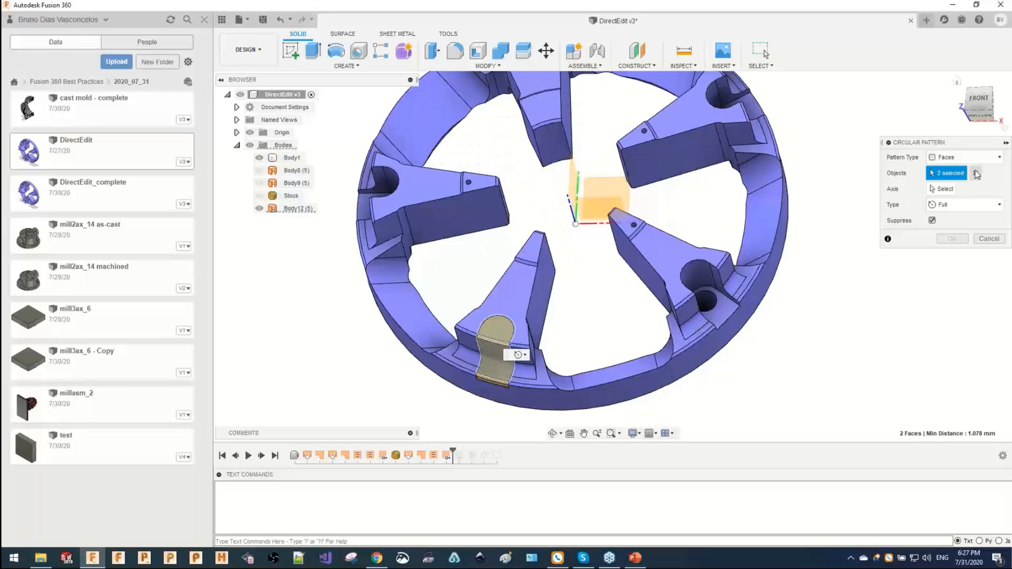
click(964, 157)
click(949, 184)
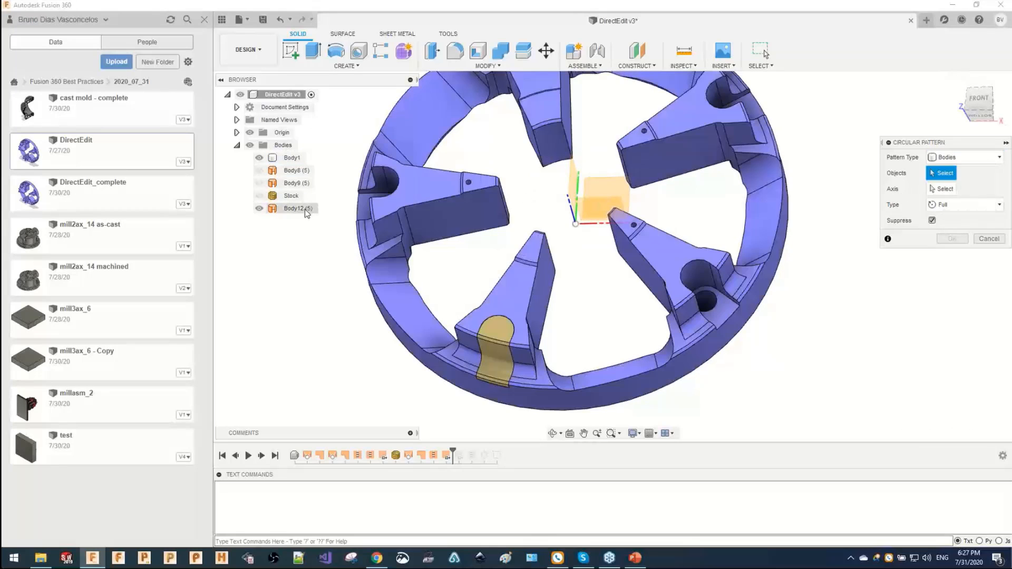
click(295, 208)
click(957, 188)
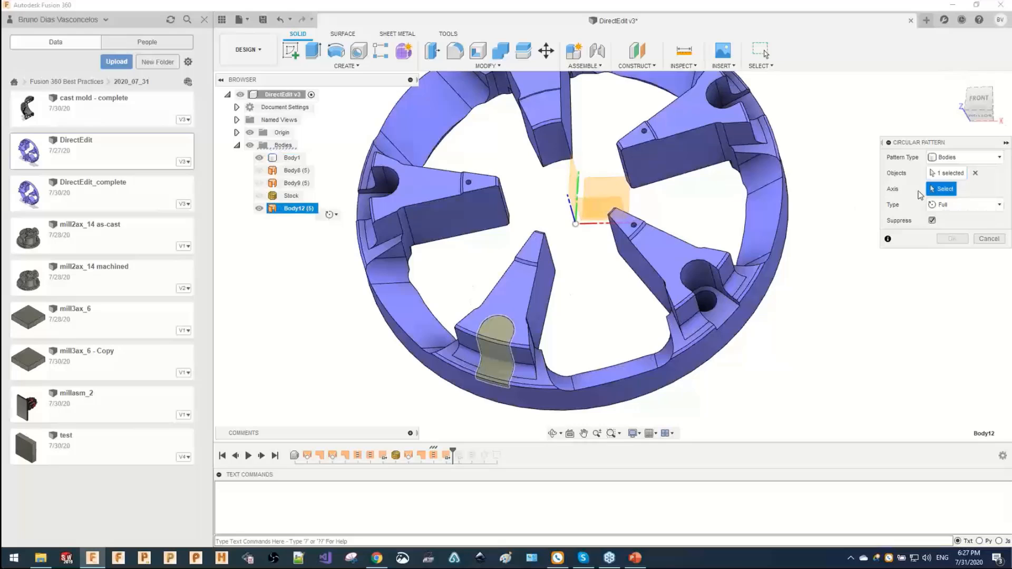
click(570, 208)
mouse_move(576, 235)
shift+middle_down()
mouse_move(583, 255)
mouse_move(592, 241)
shift+middle_up()
scroll(592, 238, down, 2)
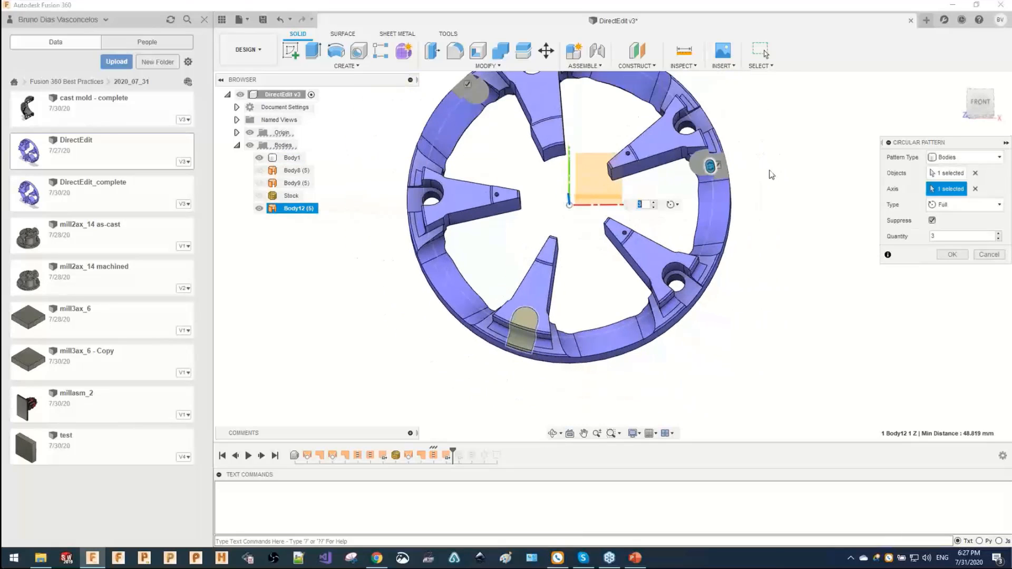
Examine the pattern preview around the wheel, try a quantity of 4, and cancel the circular pattern.
click(990, 110)
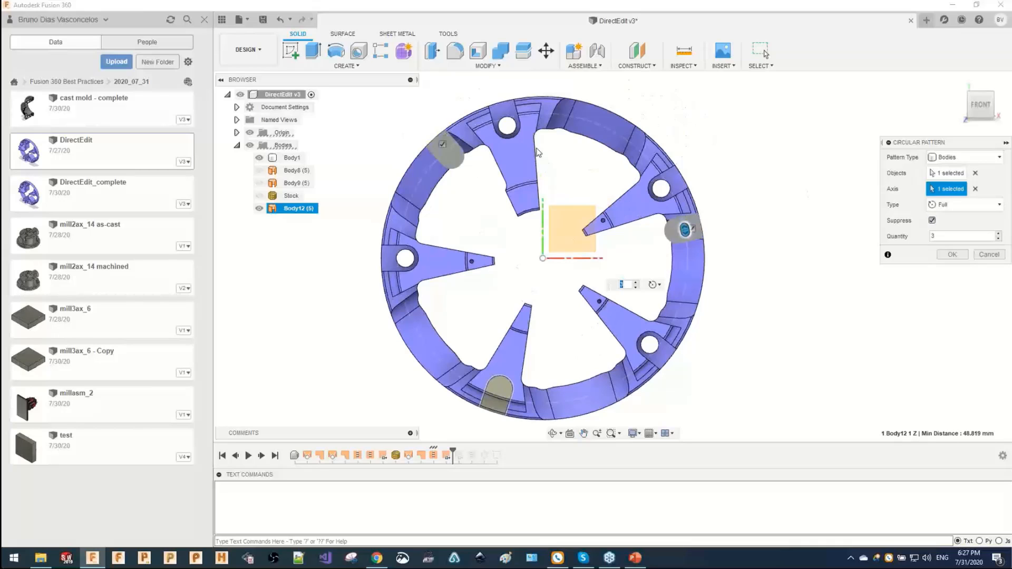
shift+middle_drag(419, 357, 459, 319)
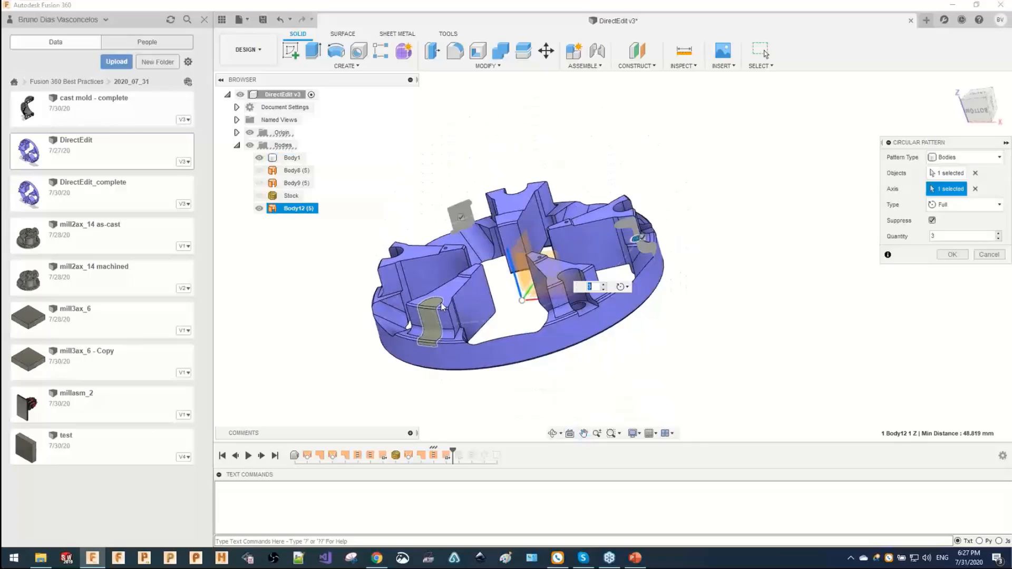
shift+middle_drag(545, 243, 420, 210)
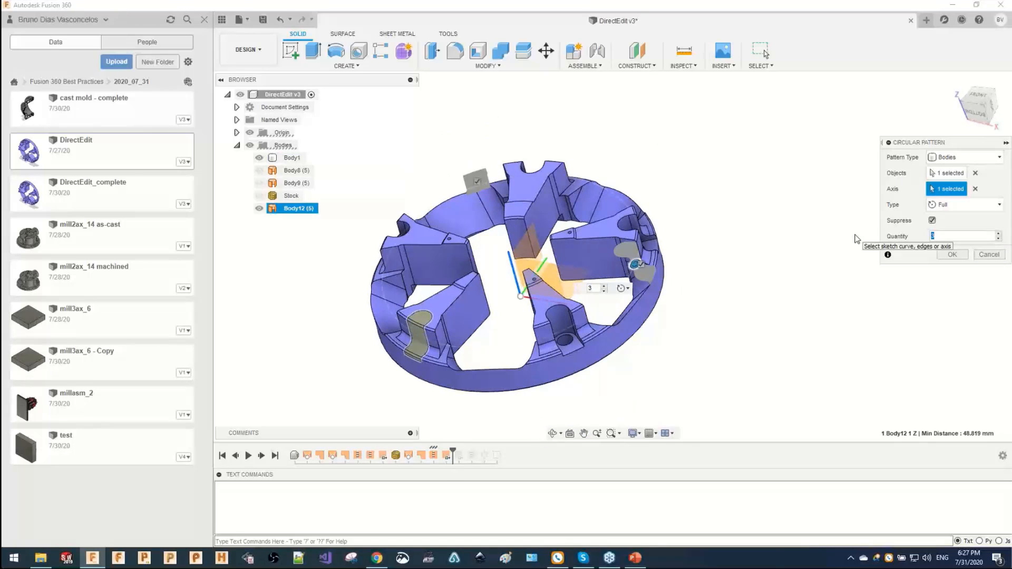
text(4)
shift+middle_drag(566, 242, 570, 285)
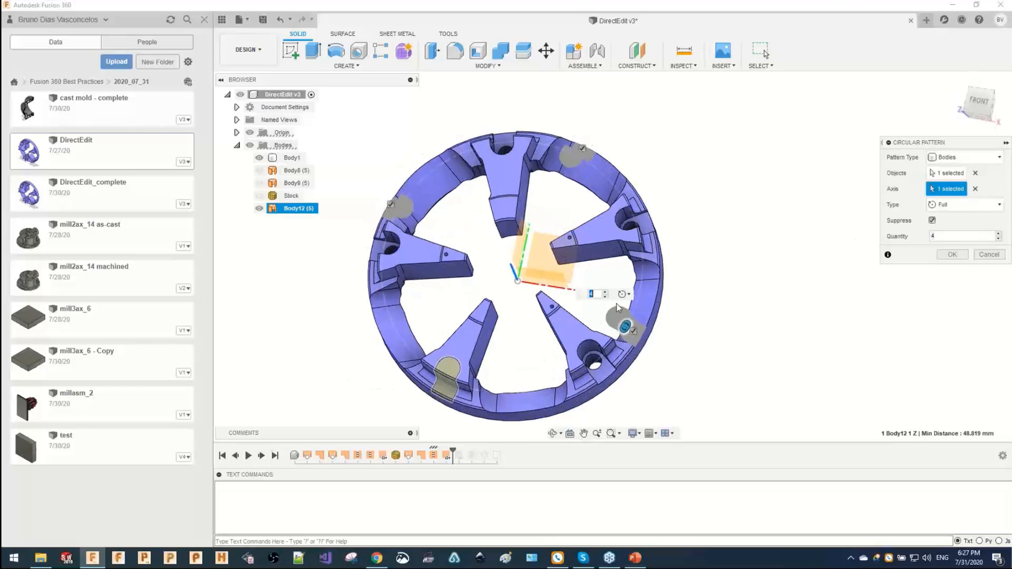
click(989, 255)
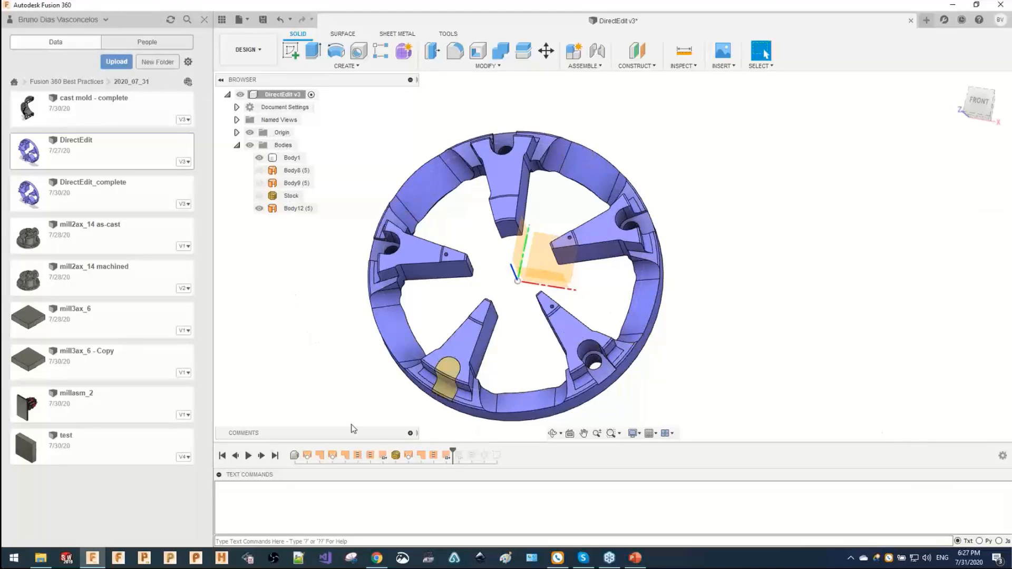
Switch to the Manufacture workspace and display the Adaptive2 toolpath around the arm with the covered slot.
scroll(428, 373, up, 2)
shift+middle_drag(461, 385, 422, 354)
scroll(413, 346, up, 4)
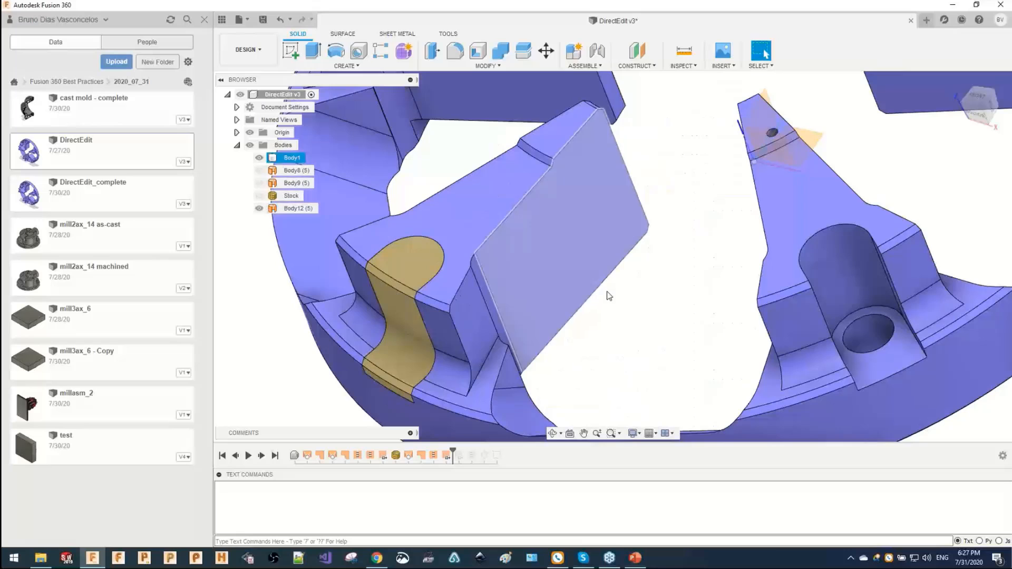
click(268, 61)
click(253, 160)
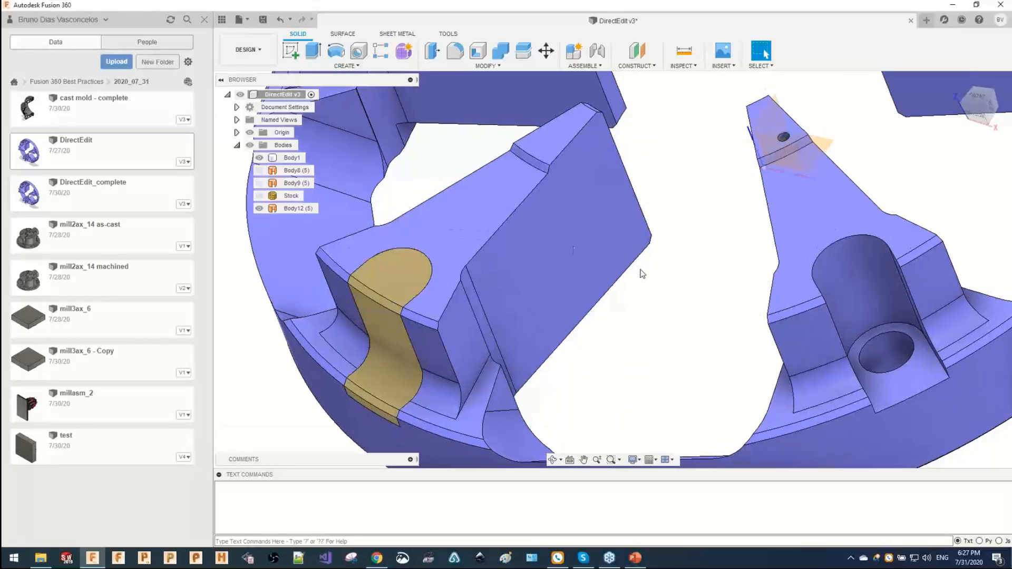
scroll(405, 241, down, 1)
shift+middle_drag(384, 318, 369, 322)
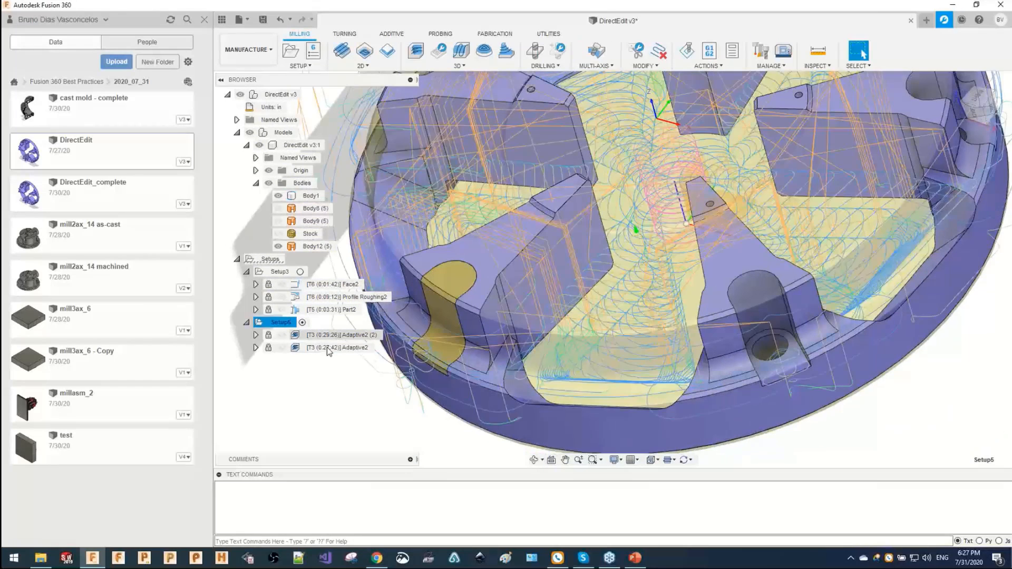
click(323, 348)
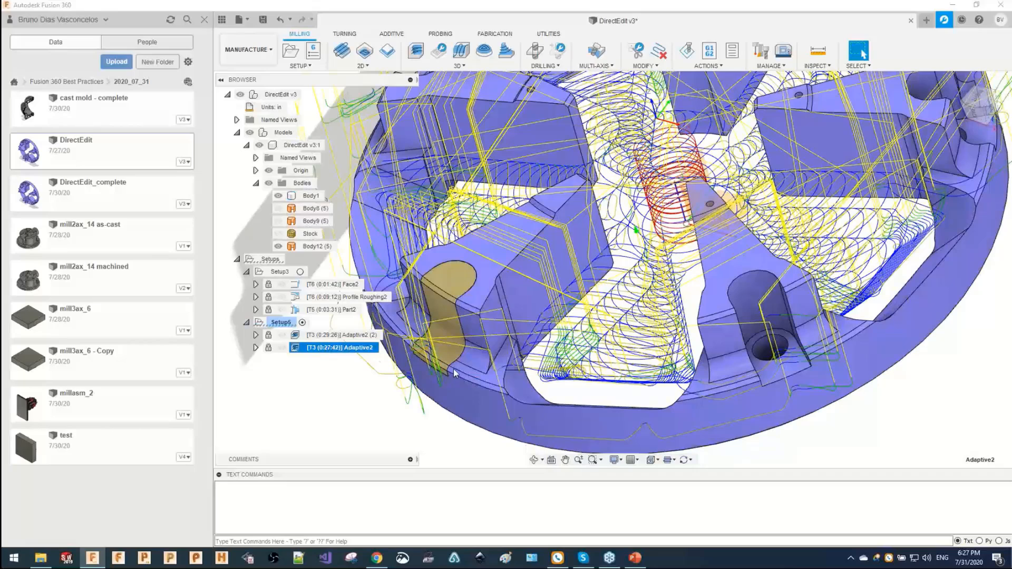
Edit the Adaptive2 operation to use Body12 as an additional model surface with the setup model included, and regenerate its toolpath.
right_click(319, 347)
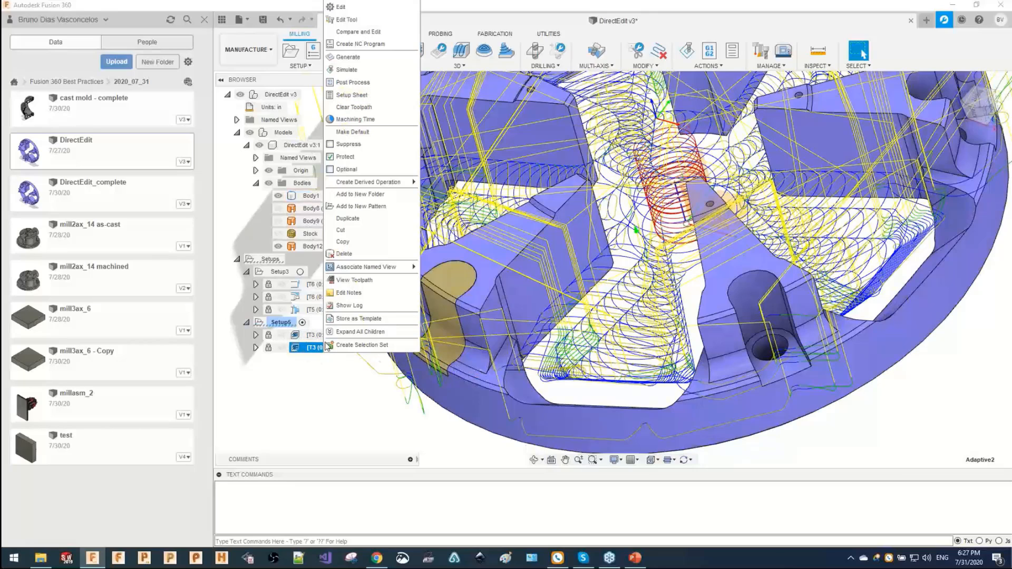
click(357, 10)
click(548, 294)
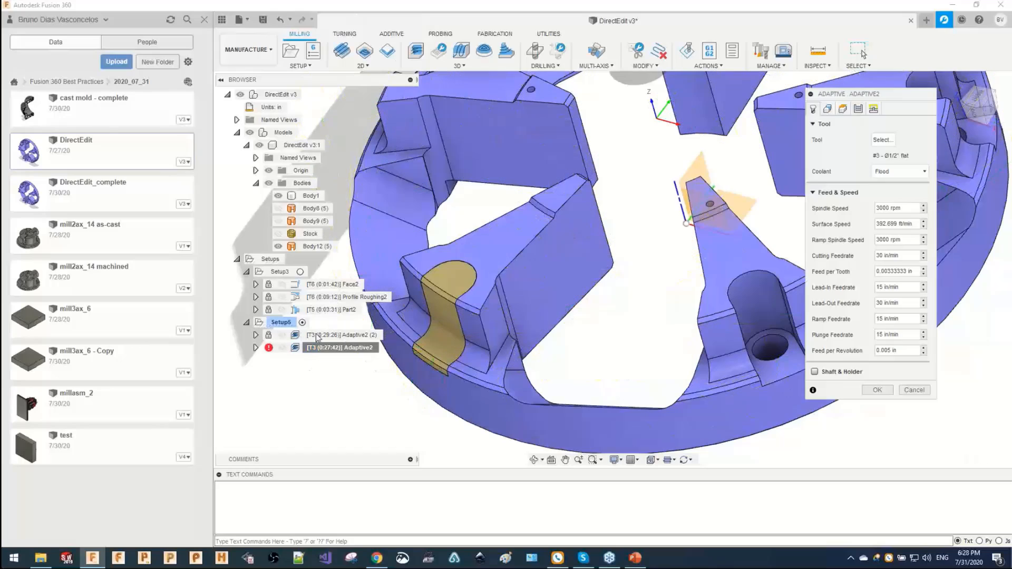
click(828, 109)
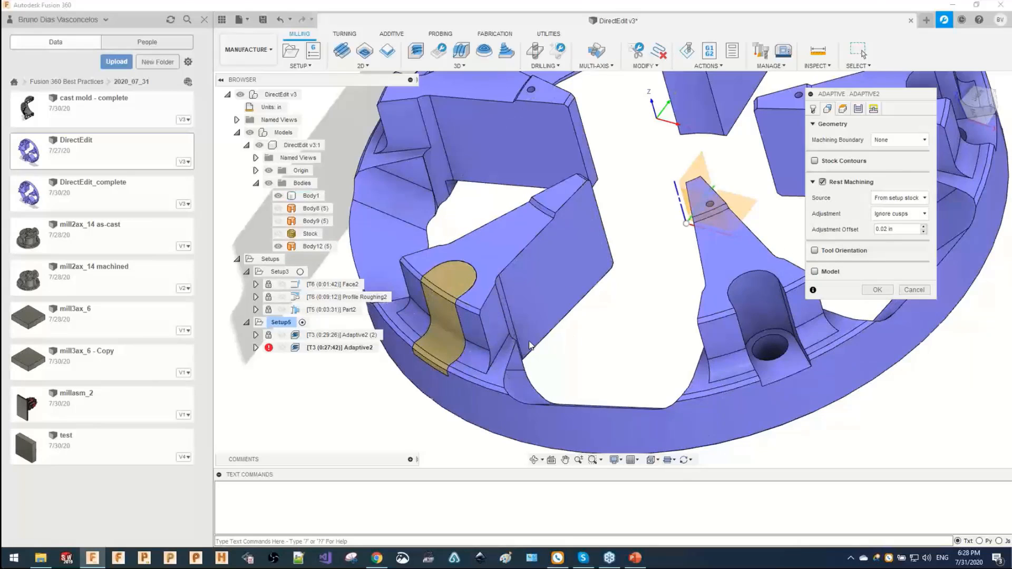
scroll(530, 345, down, 3)
mouse_move(530, 345)
shift+middle_down()
mouse_move(567, 334)
mouse_move(527, 338)
shift+middle_up()
key(ctrl)
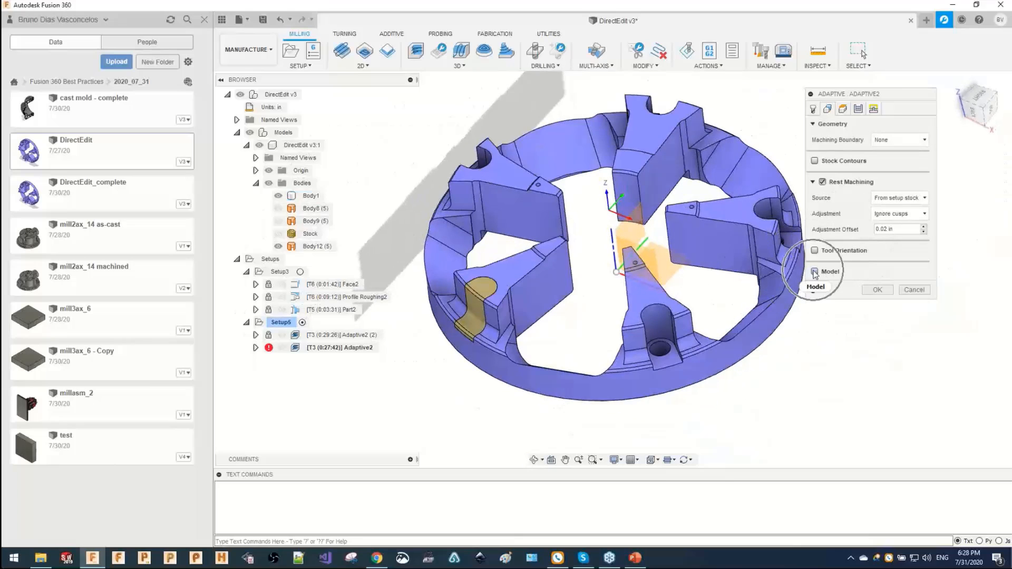
click(814, 272)
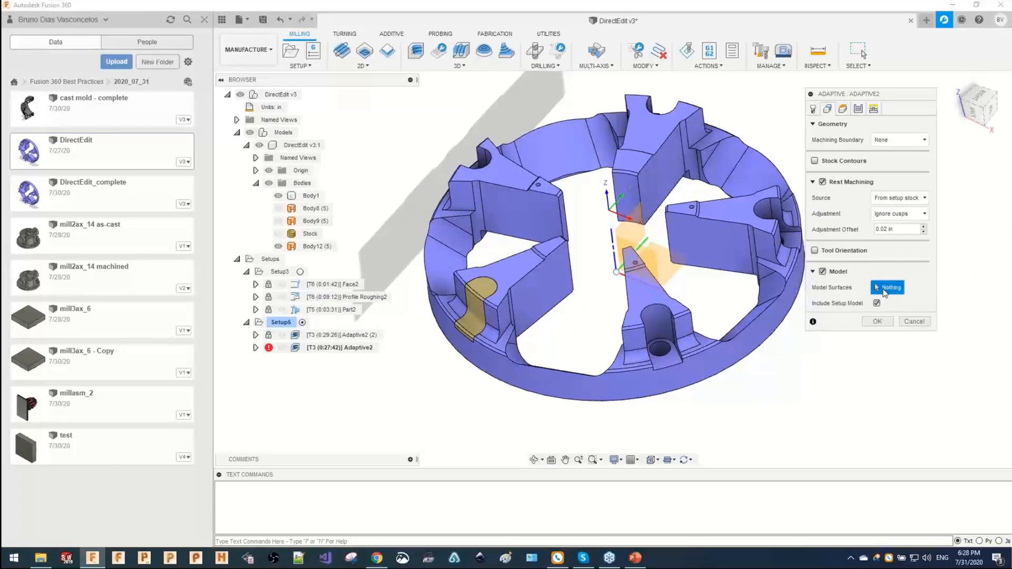
click(311, 195)
click(319, 247)
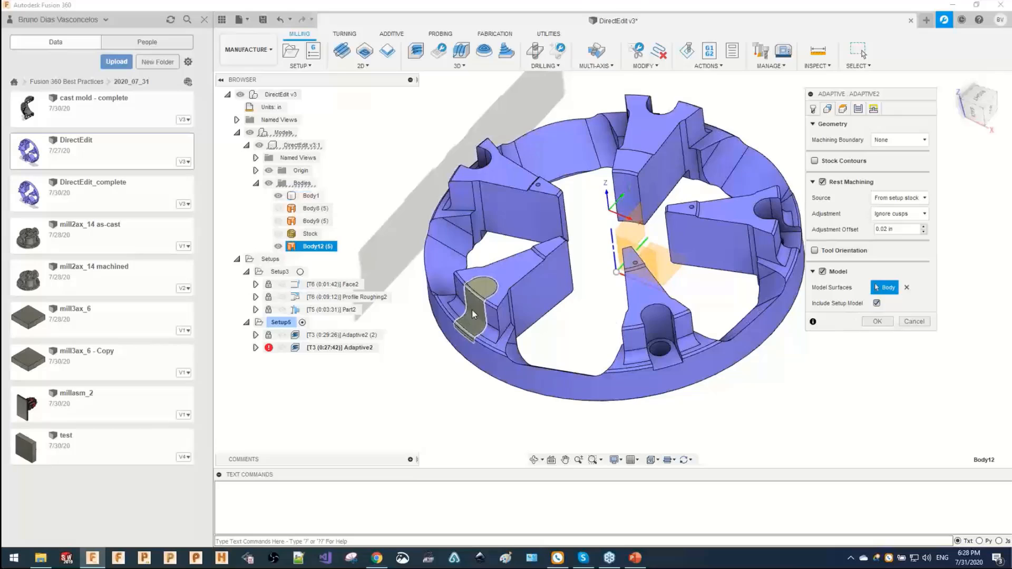
click(878, 322)
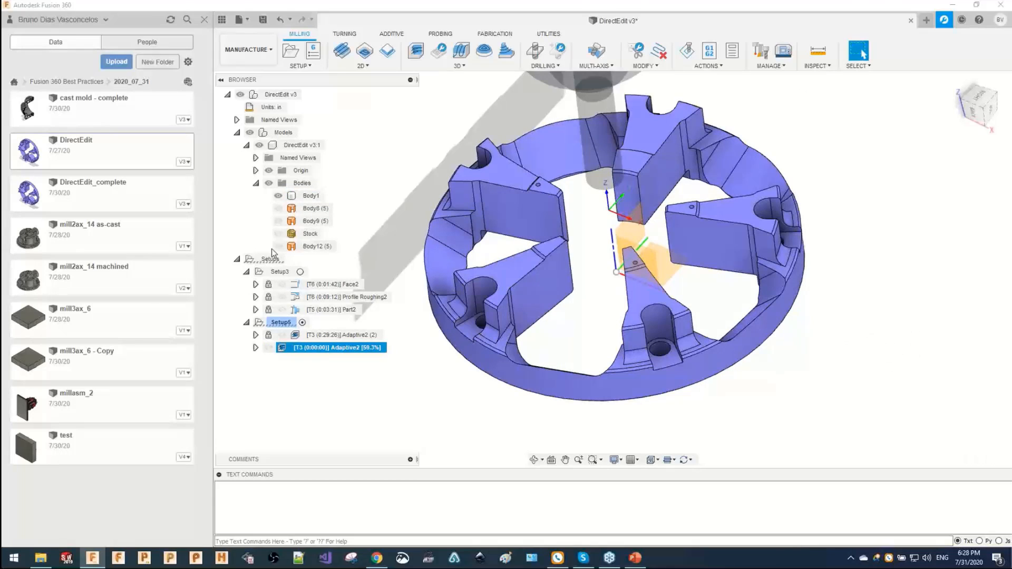
Examine the regenerating Adaptive2 toolpath between the wheel arms and around the slot and hole at an arm's end.
click(496, 298)
scroll(462, 293, up, 3)
scroll(678, 332, down, 2)
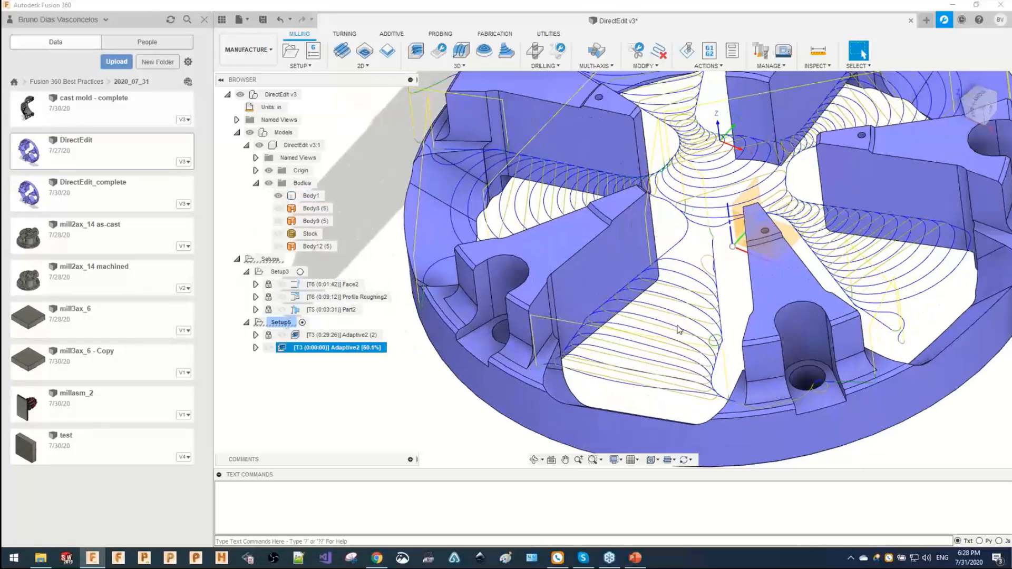
scroll(662, 355, down, 1)
shift+middle_drag(662, 355, 638, 305)
scroll(661, 370, up, 3)
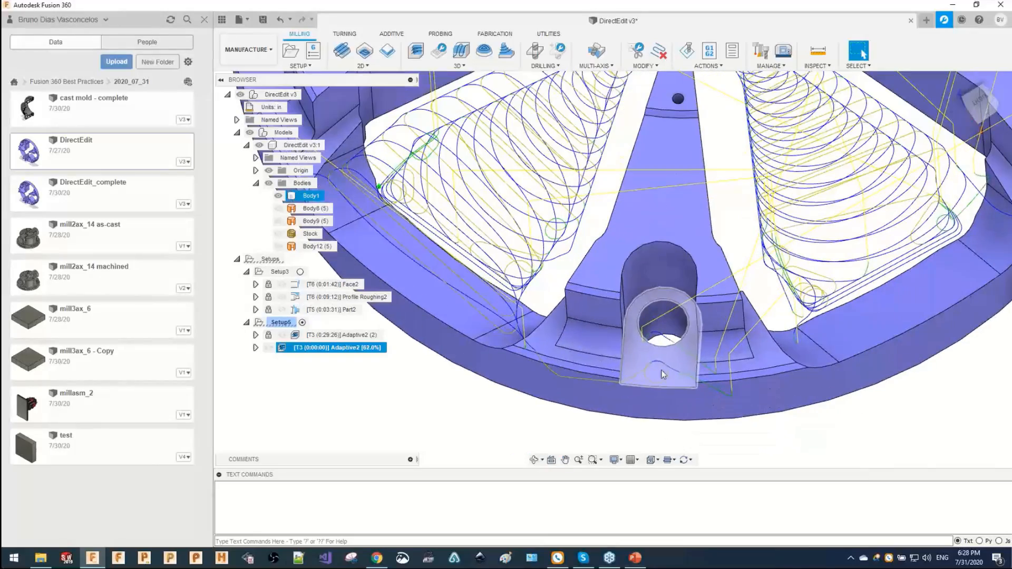
scroll(686, 360, down, 3)
shift+middle_drag(687, 360, 656, 348)
scroll(644, 308, up, 1)
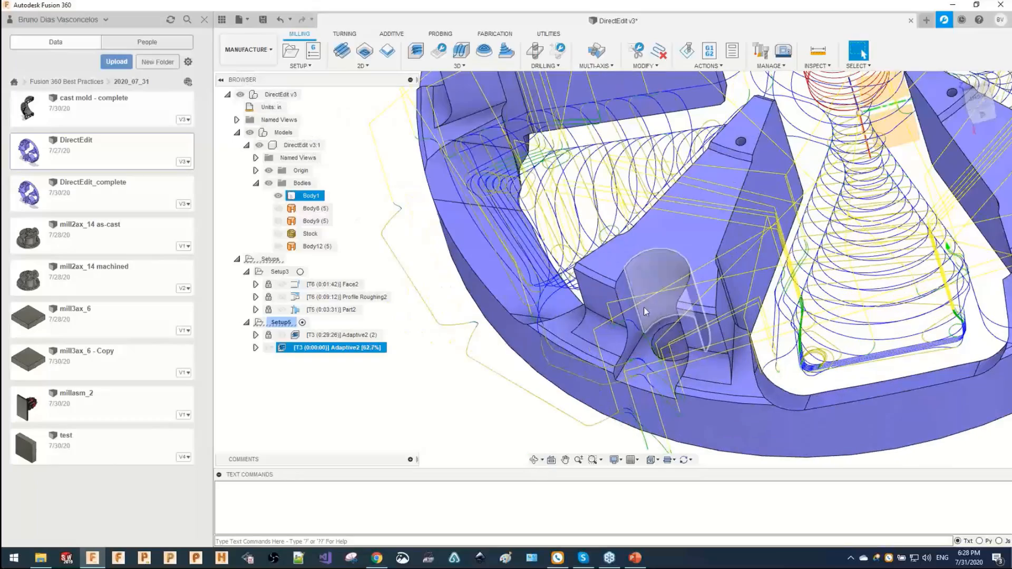
scroll(646, 312, down, 1)
middle_drag(900, 286, 784, 276)
scroll(784, 276, down, 4)
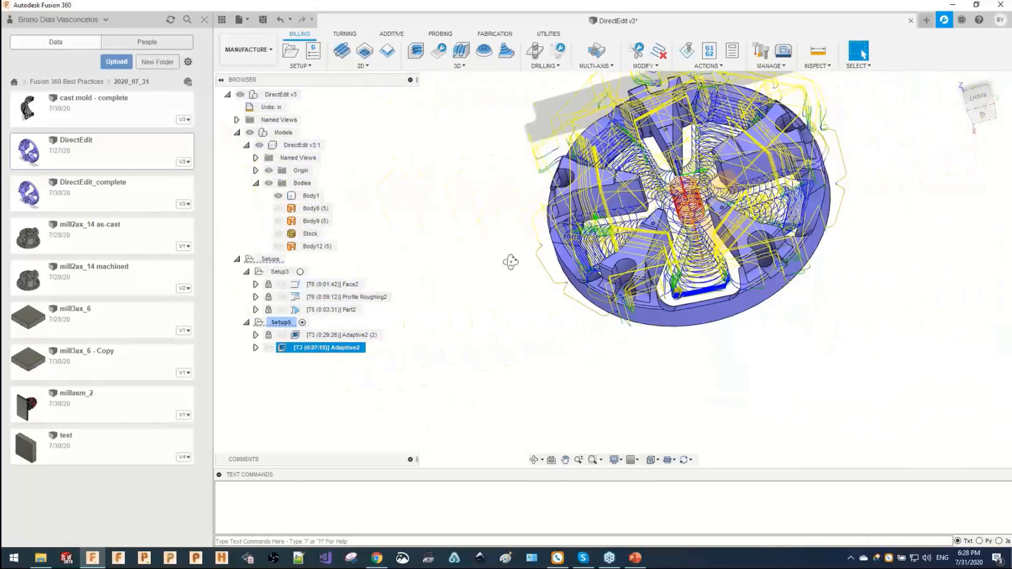
Inspect the regenerated Adaptive2 toolpath near the arms' slots up close and across the whole wheel.
shift+middle_drag(511, 262, 598, 292)
scroll(597, 293, up, 4)
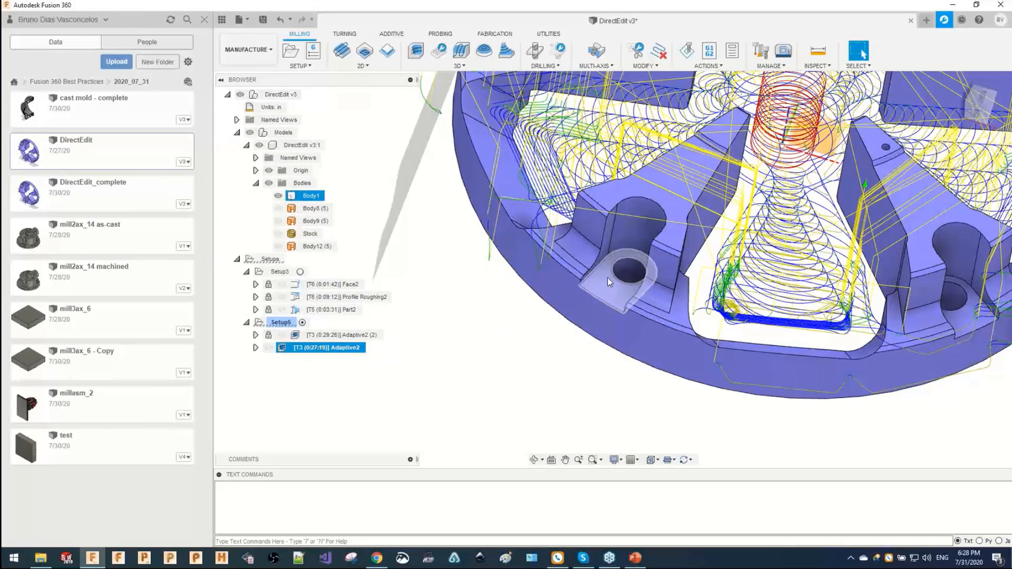
scroll(637, 283, up, 2)
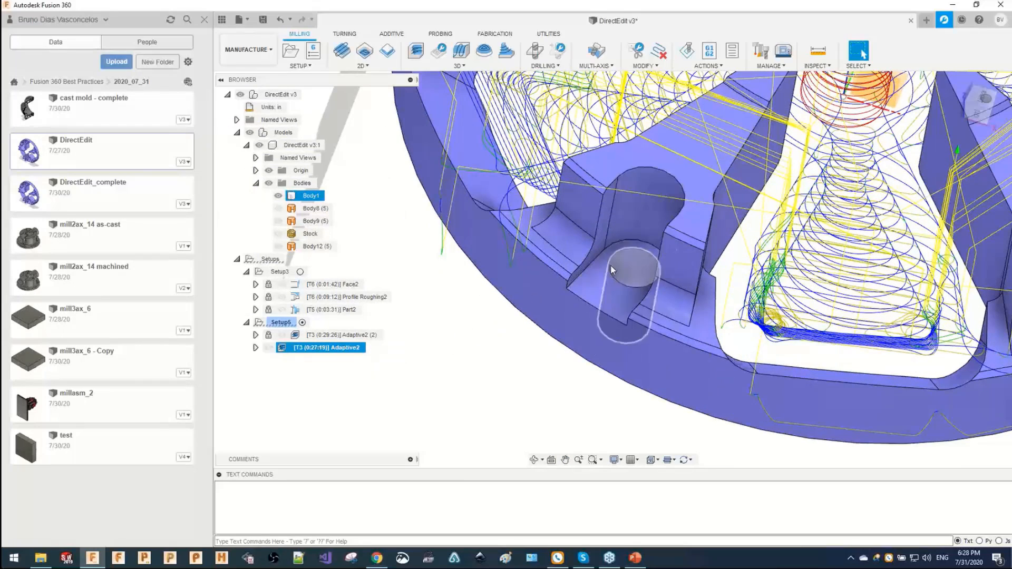
shift+middle_drag(612, 268, 603, 254)
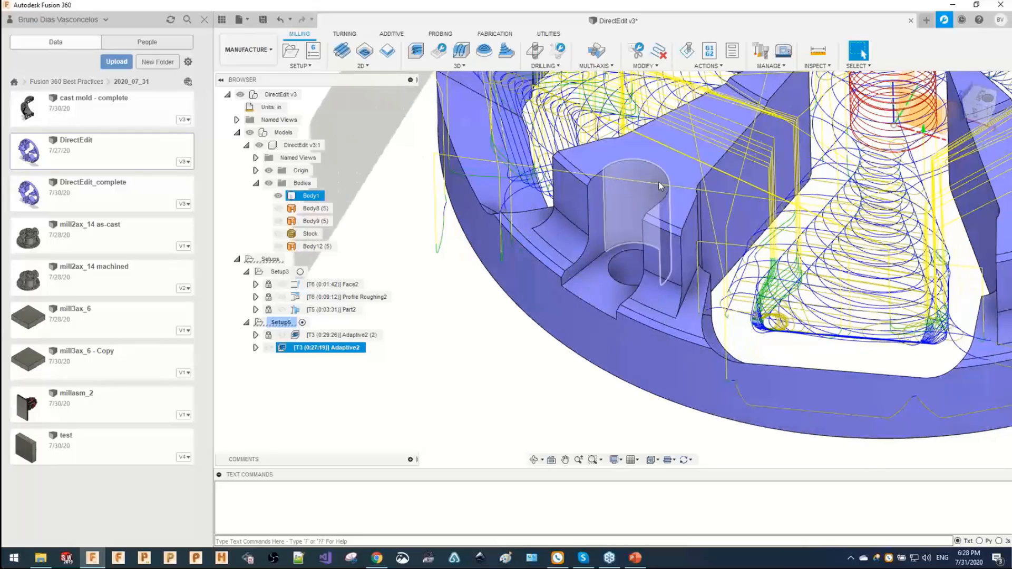
scroll(644, 213, down, 2)
scroll(638, 230, down, 2)
scroll(709, 222, down, 2)
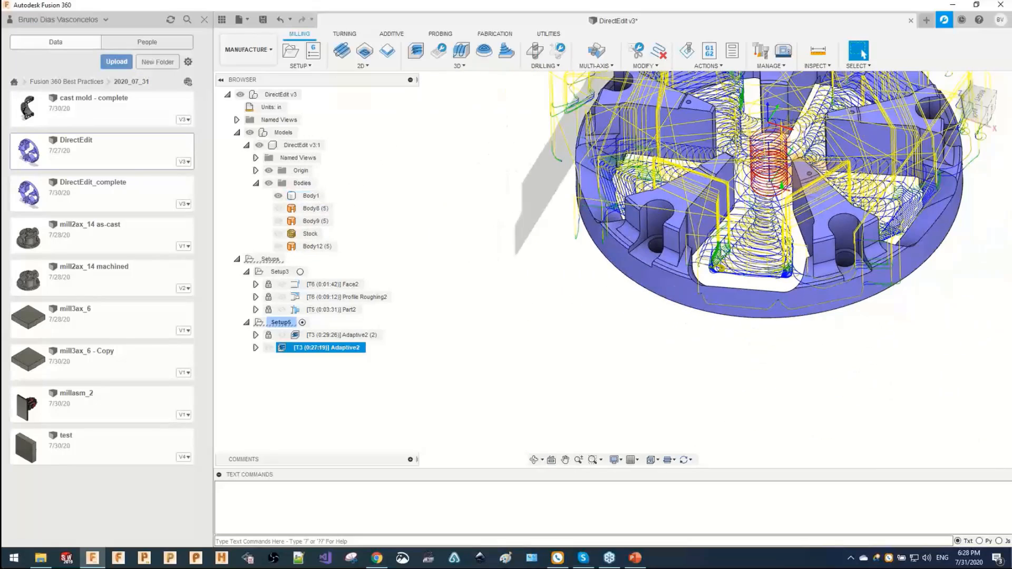
shift+middle_drag(713, 226, 580, 373)
shift+middle_drag(580, 374, 580, 359)
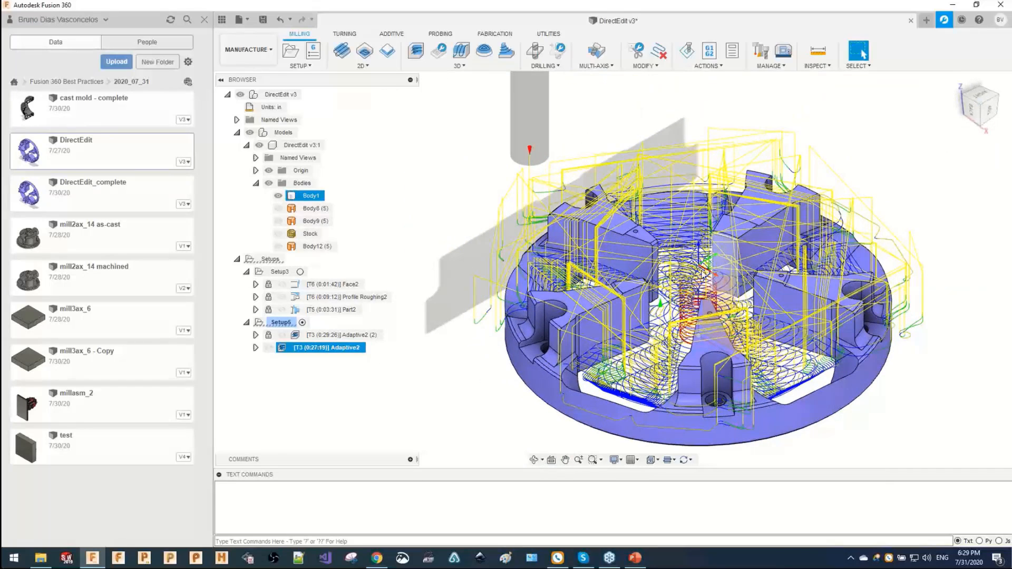
click(985, 105)
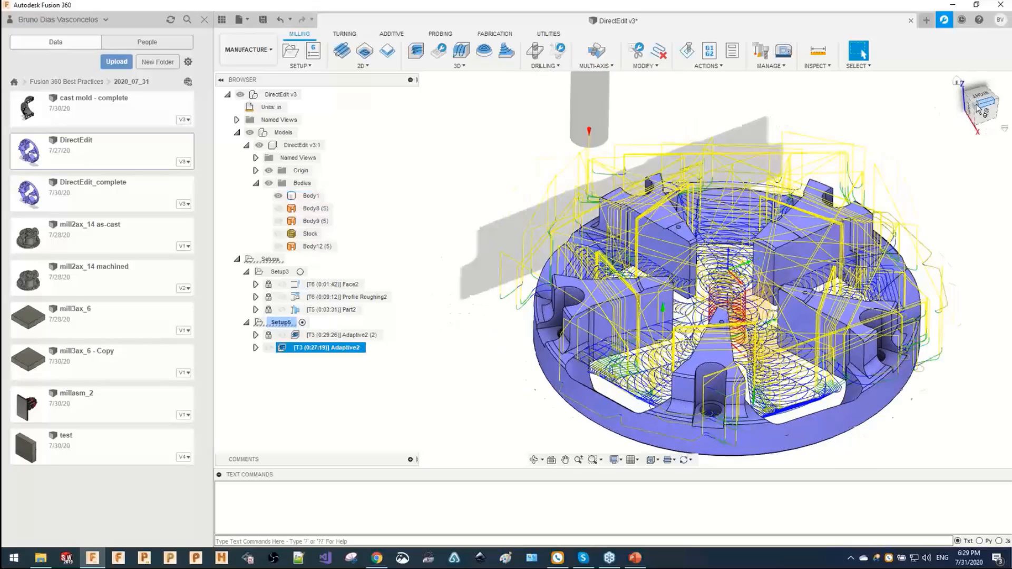
click(956, 81)
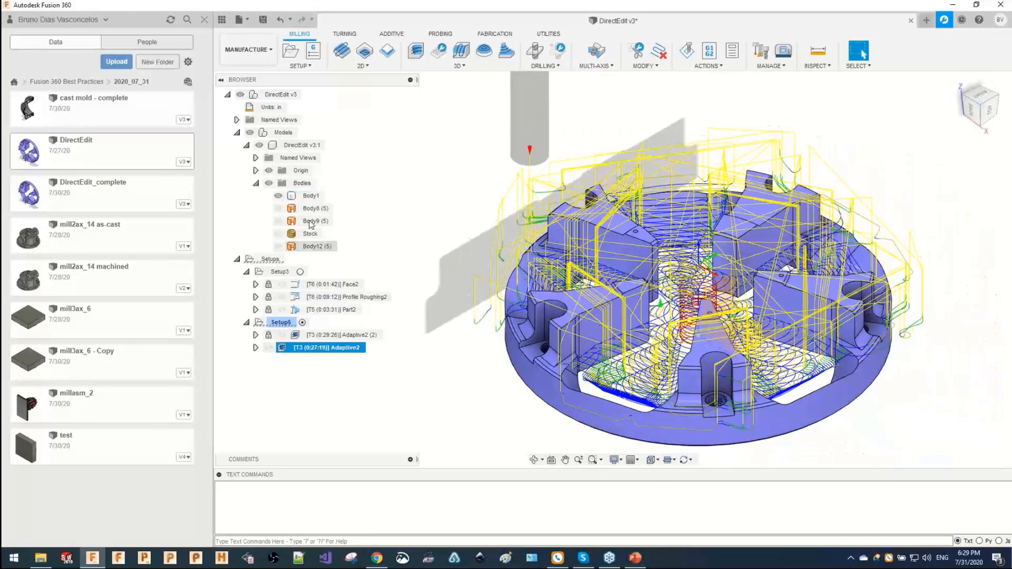
View the Stock body around the wheel and compare it with the Adaptive2 toolpath.
click(313, 235)
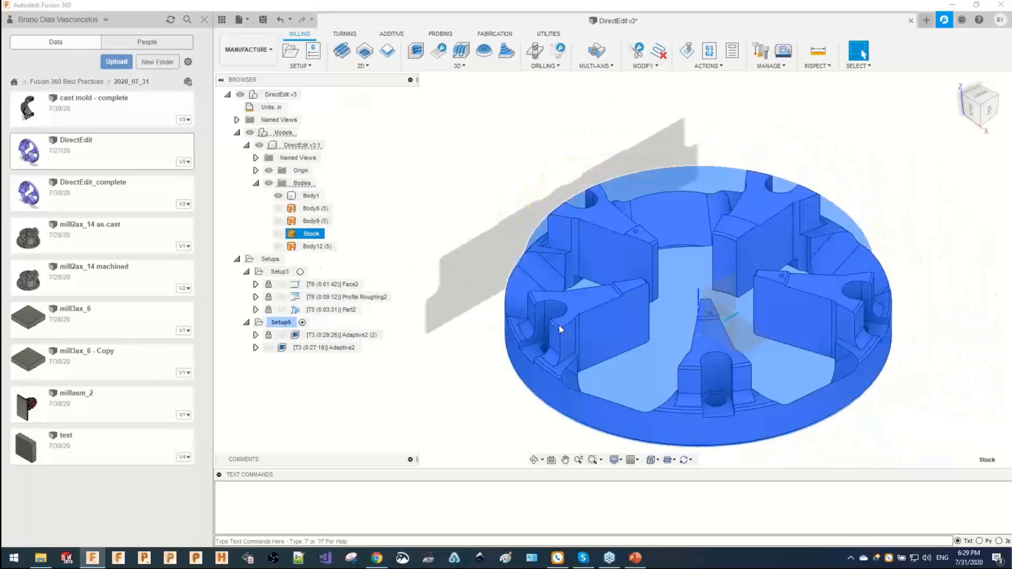
mouse_move(714, 271)
shift+middle_down()
mouse_move(706, 255)
mouse_move(718, 263)
shift+middle_up()
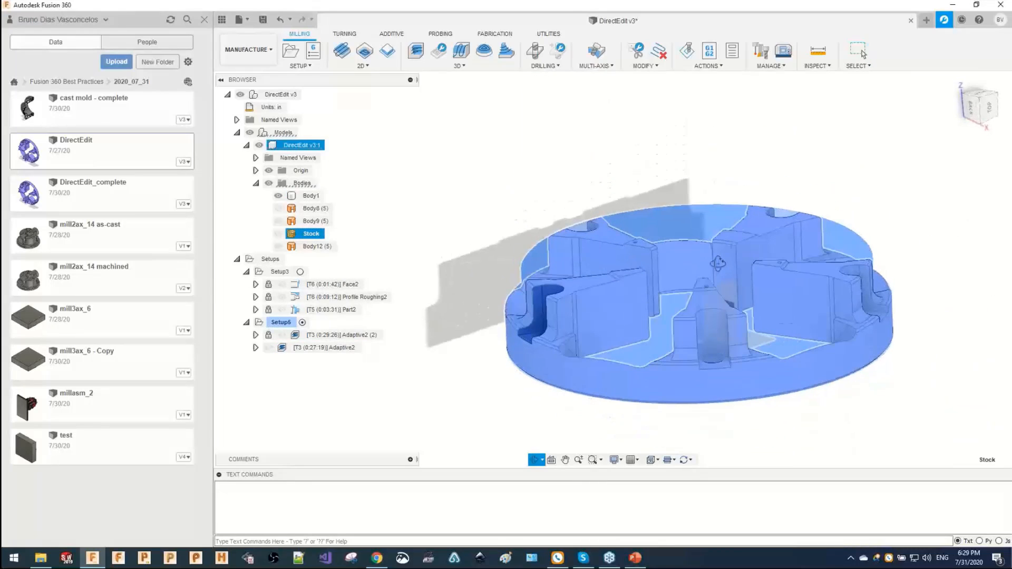
click(332, 349)
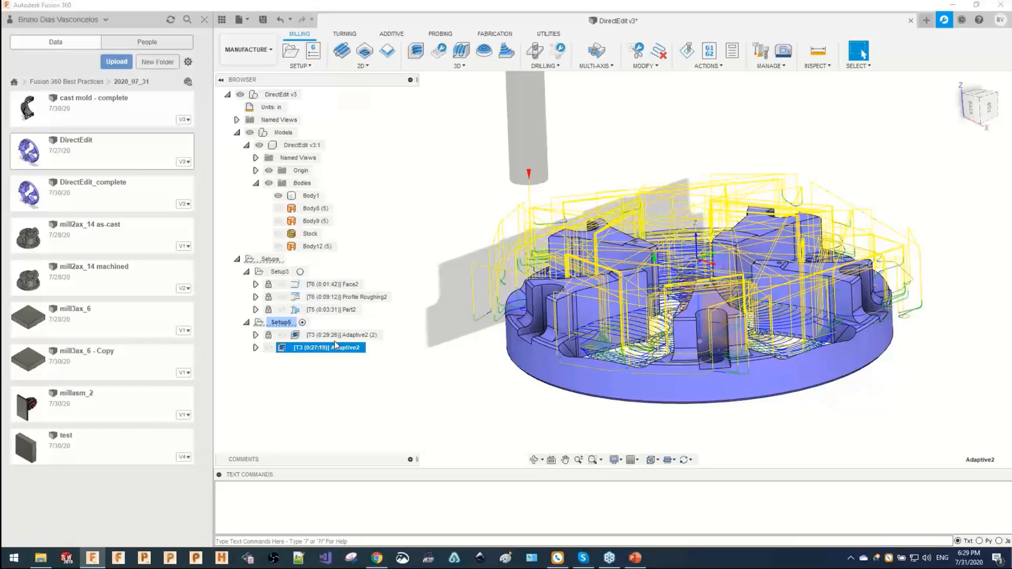
right_click(335, 348)
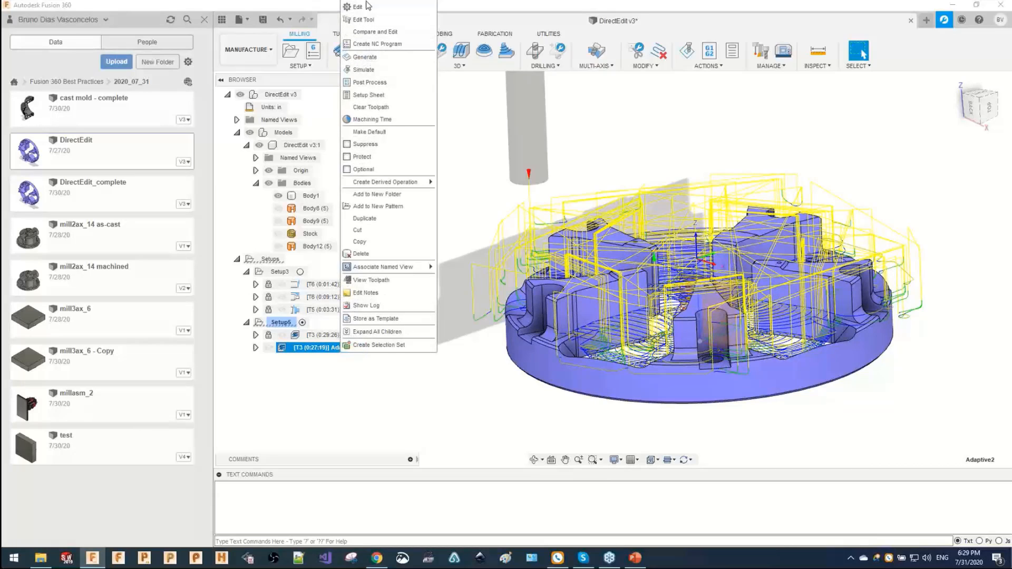
Duplicate Setup5 with its operations and rename the copy as STL Mode 2.
click(280, 323)
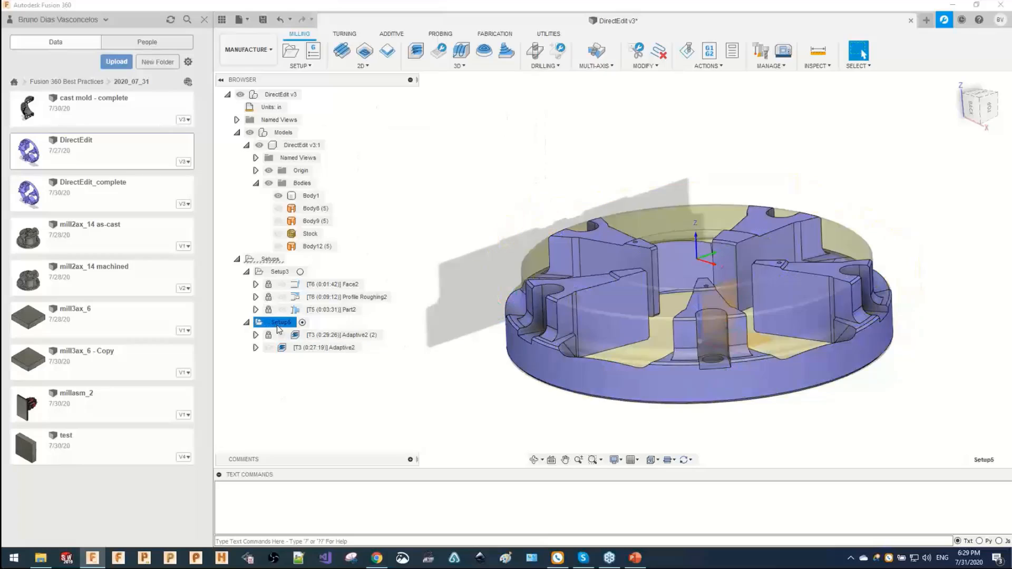
key(ctrl+c)
key(ctrl+v)
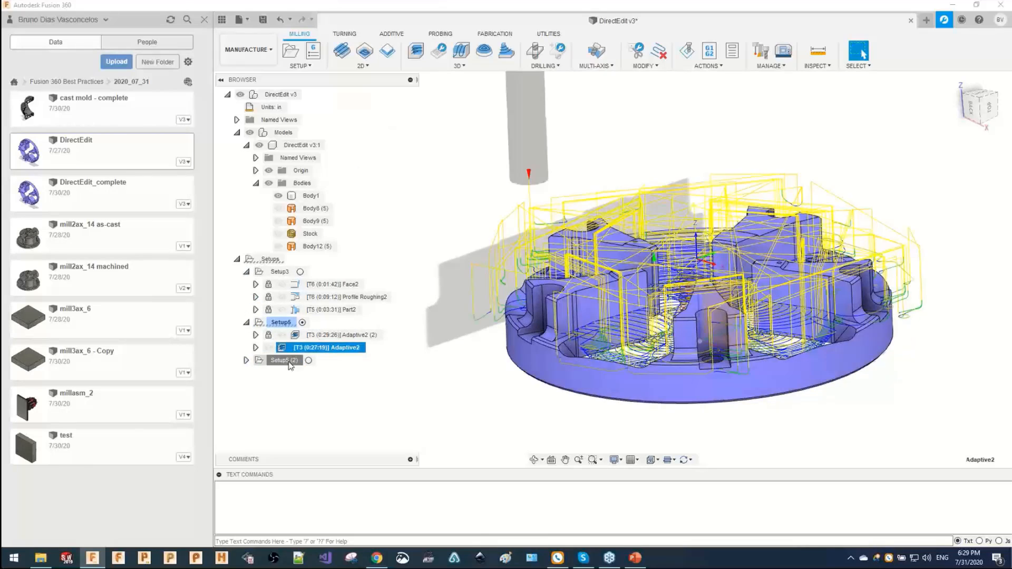
click(290, 363)
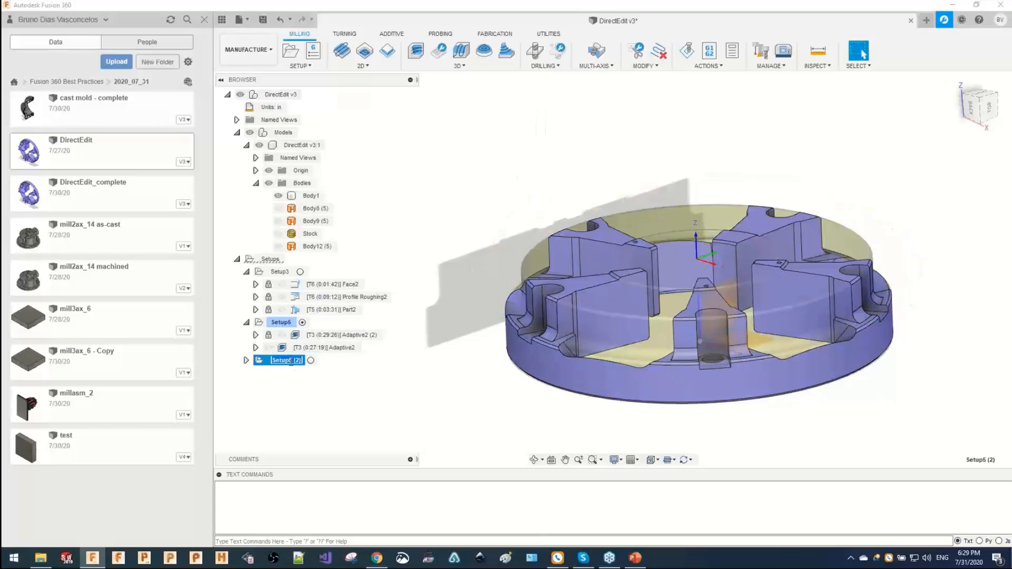
text(STL Mode 2)
key(Return)
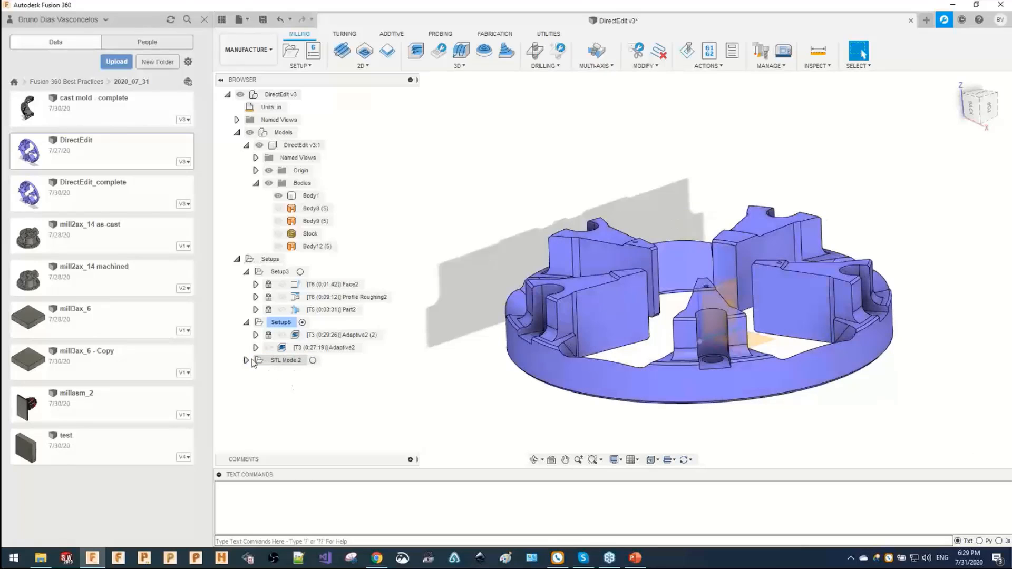
Change the stock mode of the STL Mode 2 setup to a fixed size cylinder and check the new stock around the wheel.
click(246, 360)
right_click(288, 362)
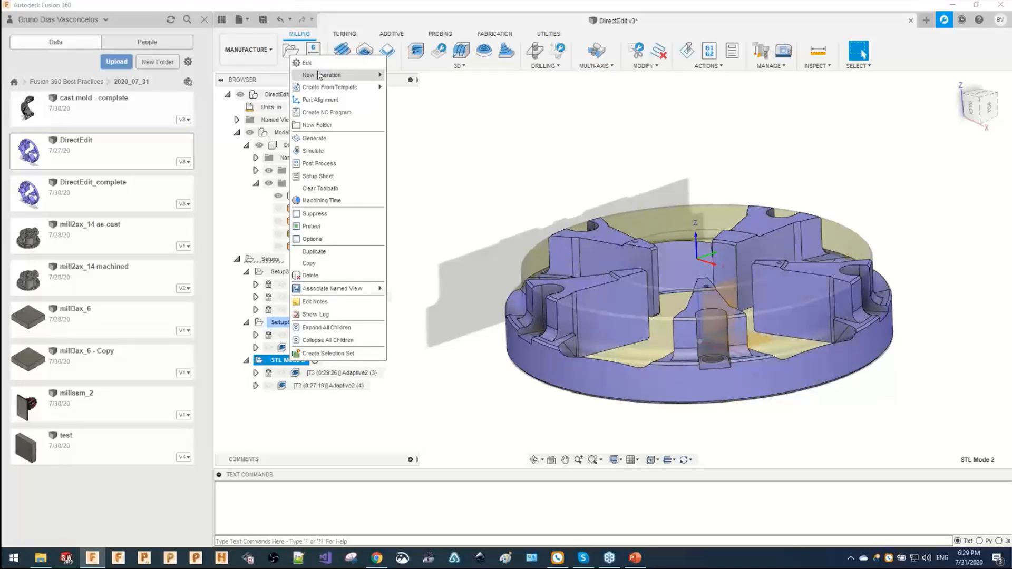
click(331, 64)
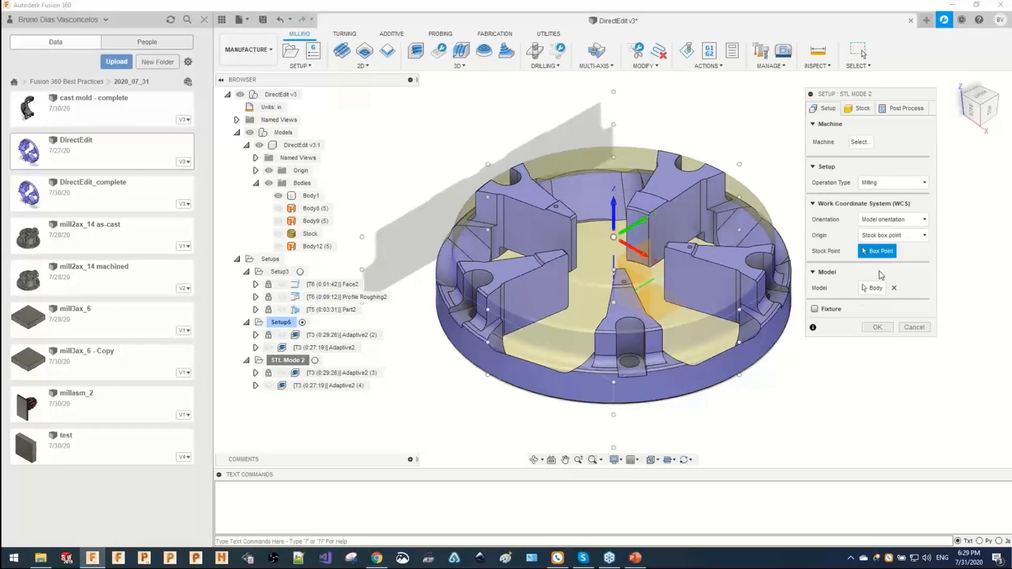
click(860, 109)
click(901, 140)
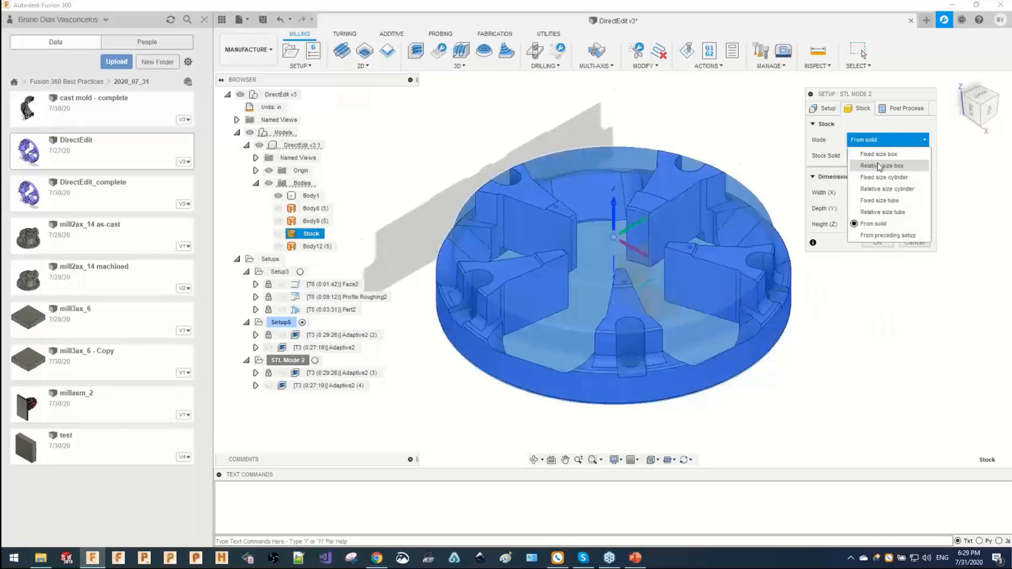
click(864, 162)
click(903, 140)
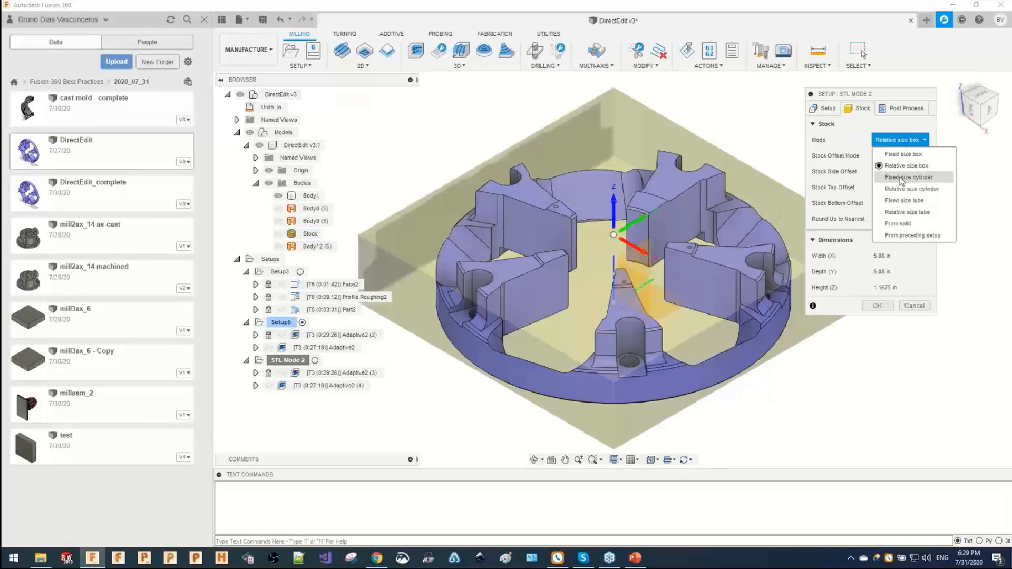
click(899, 177)
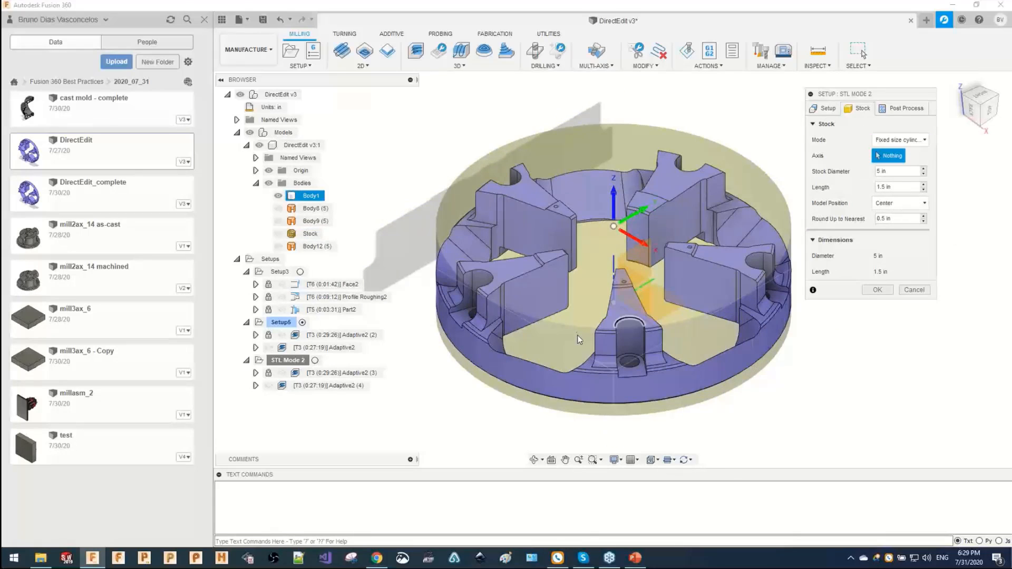
shift+middle_drag(578, 339, 701, 319)
click(876, 290)
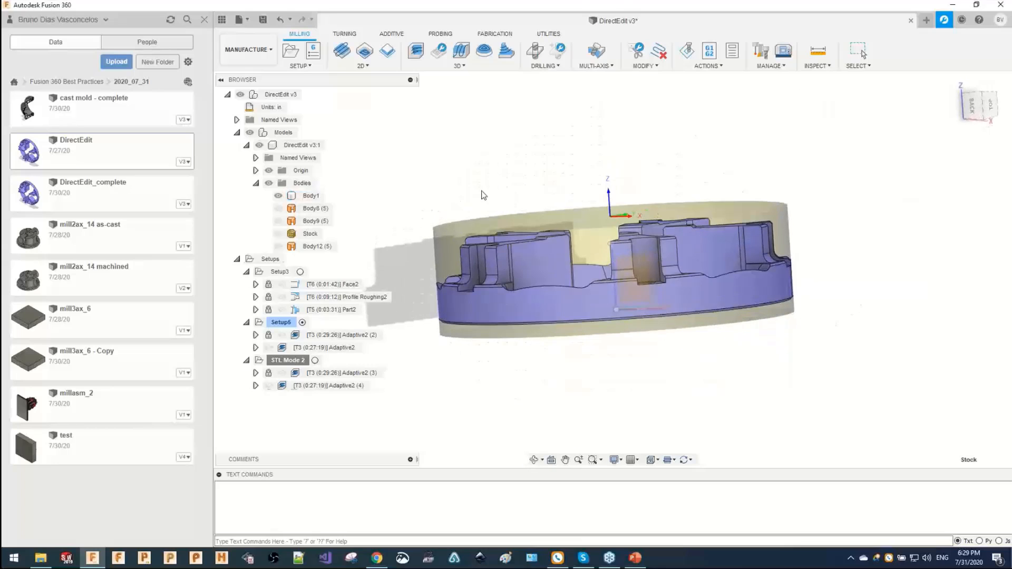
click(311, 373)
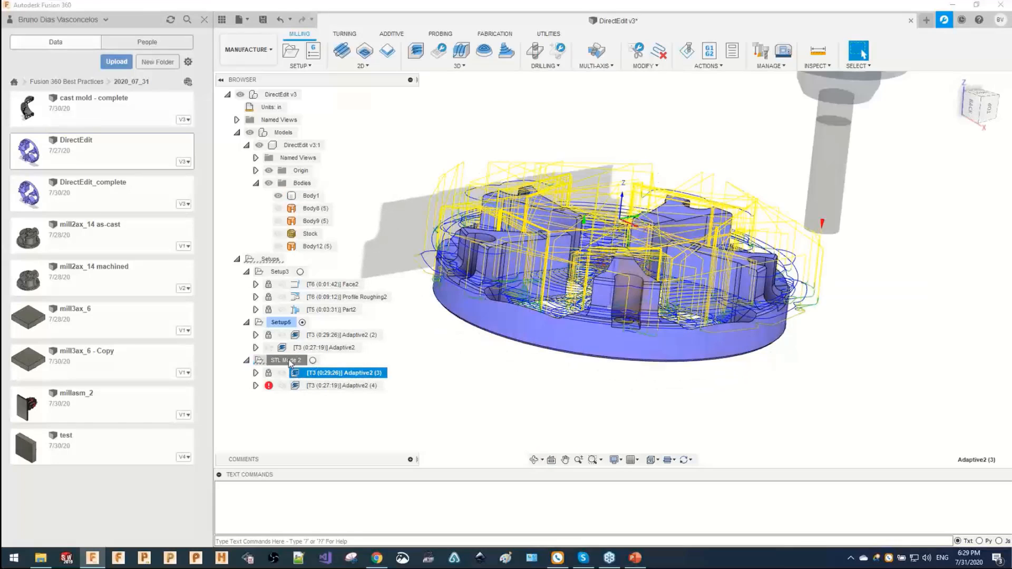
click(289, 359)
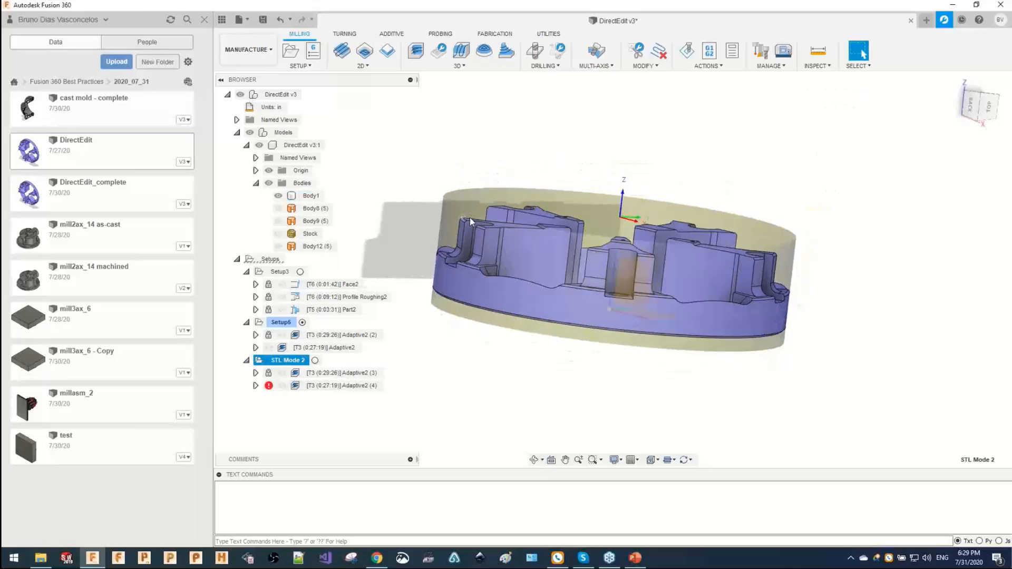
Edit the Adaptive2 (4) operation under STL Mode 2 and set its rest machining source to From file.
shift+middle_drag(519, 216, 548, 235)
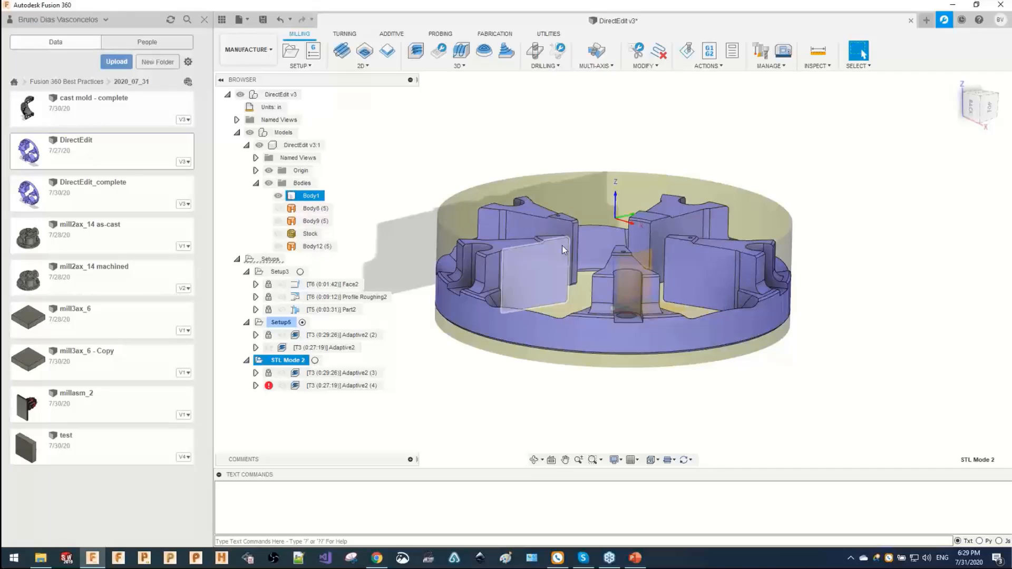
right_click(341, 387)
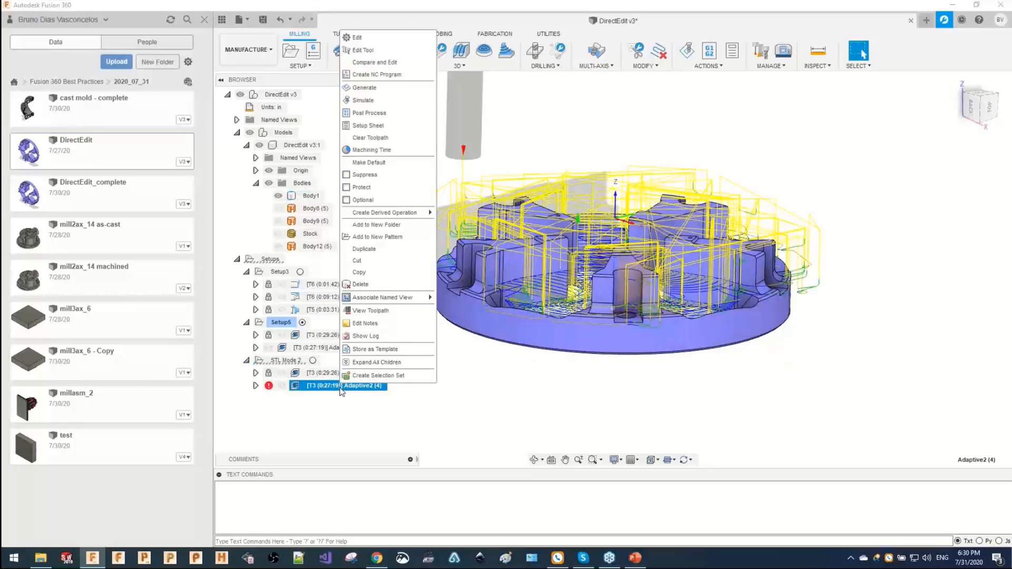
click(364, 38)
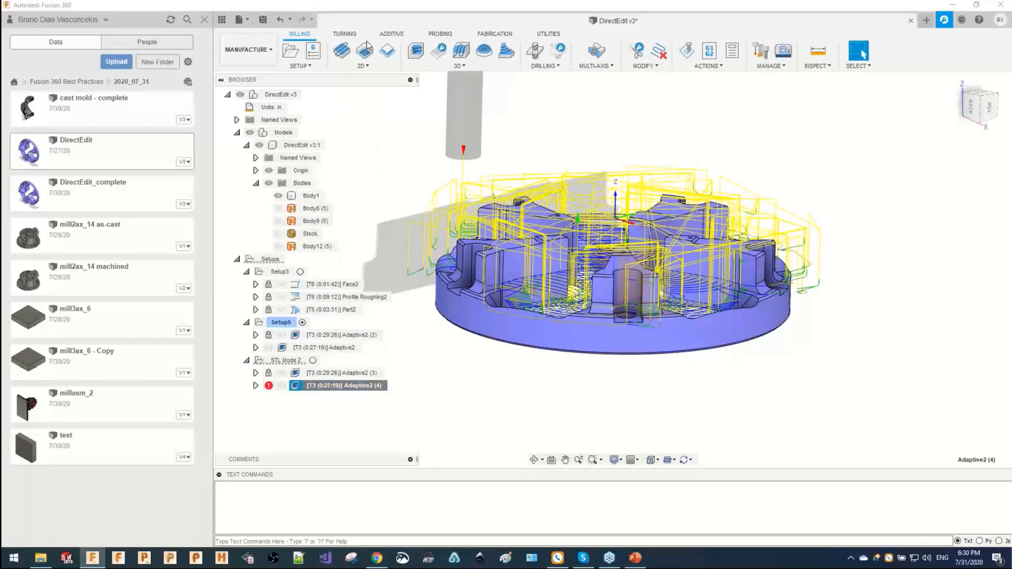
click(828, 109)
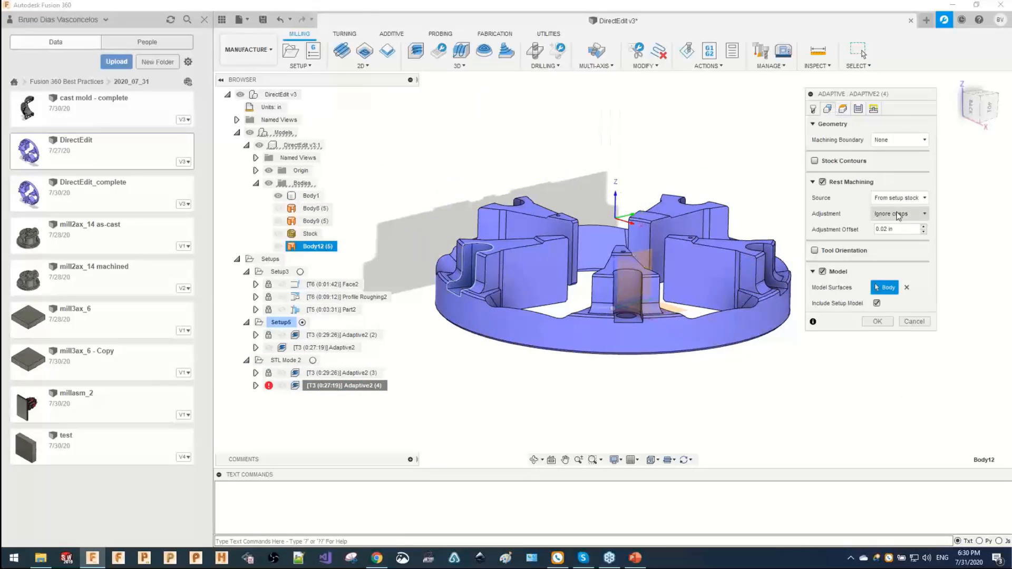
click(899, 197)
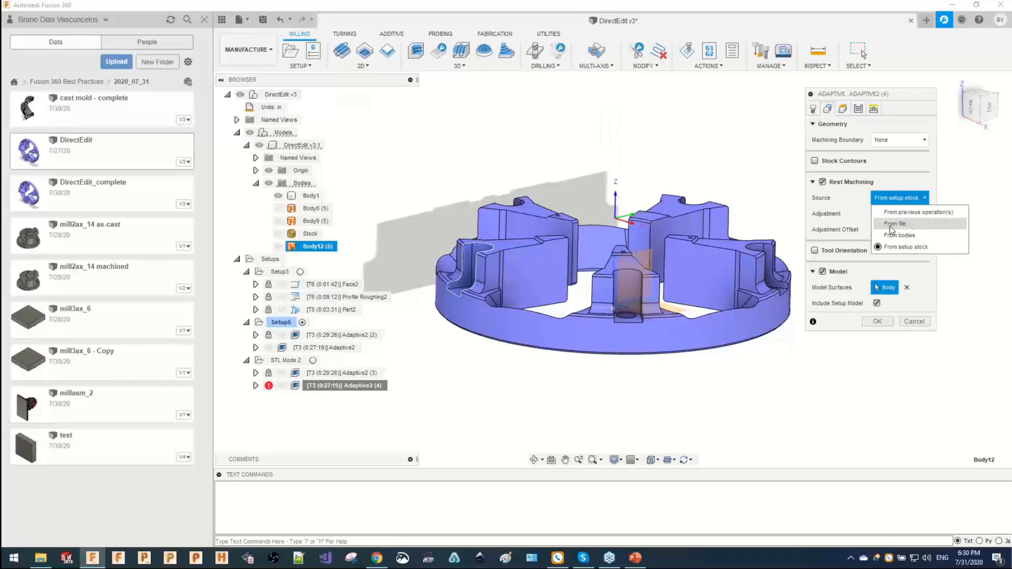
click(894, 224)
Load Stock from turning.stl from the Fusion 360 Best Practices desktop folder as the rest machining file.
click(895, 214)
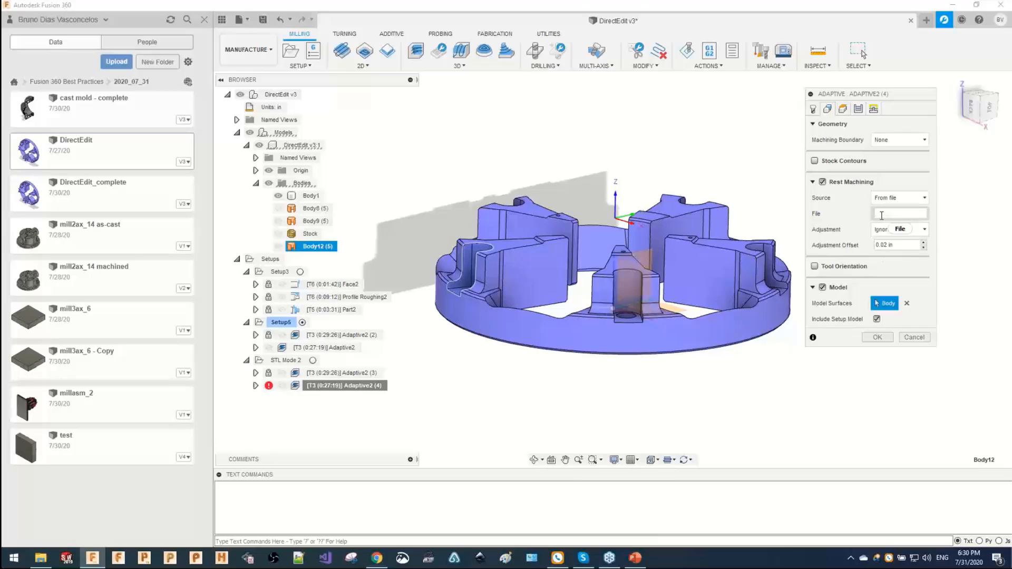
click(41, 558)
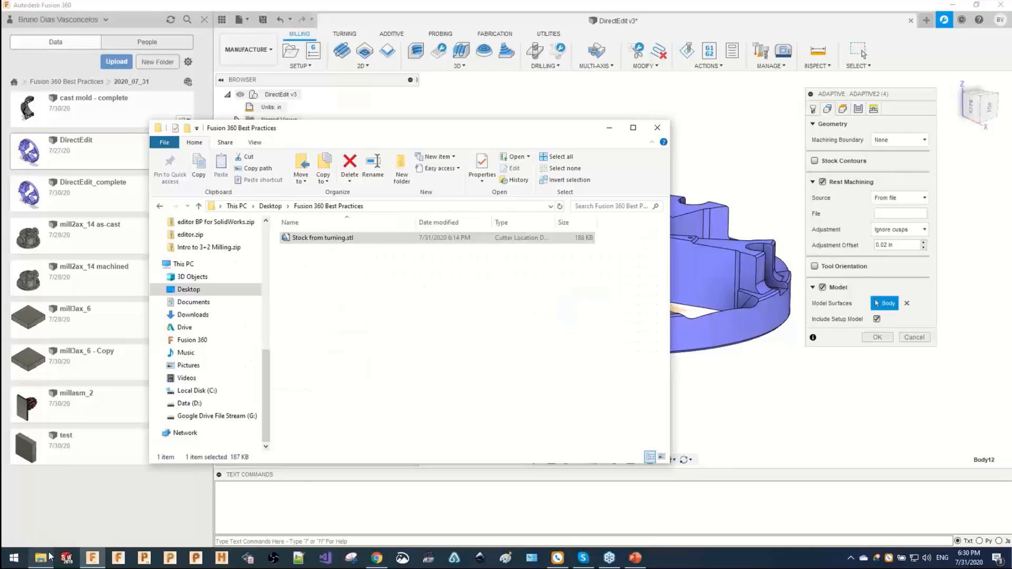
drag(337, 238, 898, 214)
click(923, 213)
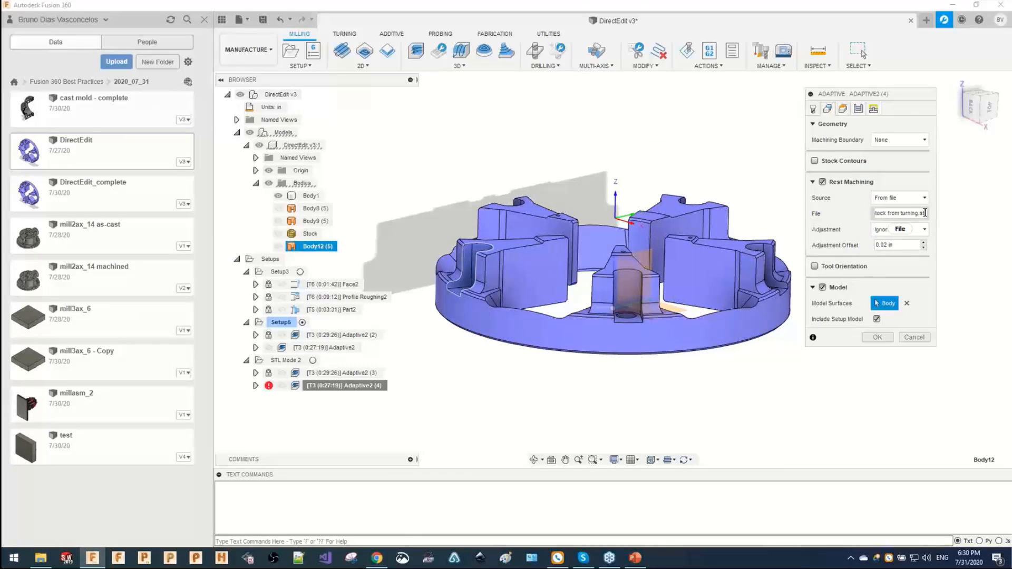
Remove the leading prefix from the rest machining file path so that it starts at the C: drive letter.
drag(925, 214, 840, 214)
click(888, 211)
drag(874, 214, 886, 215)
key(BackSpace)
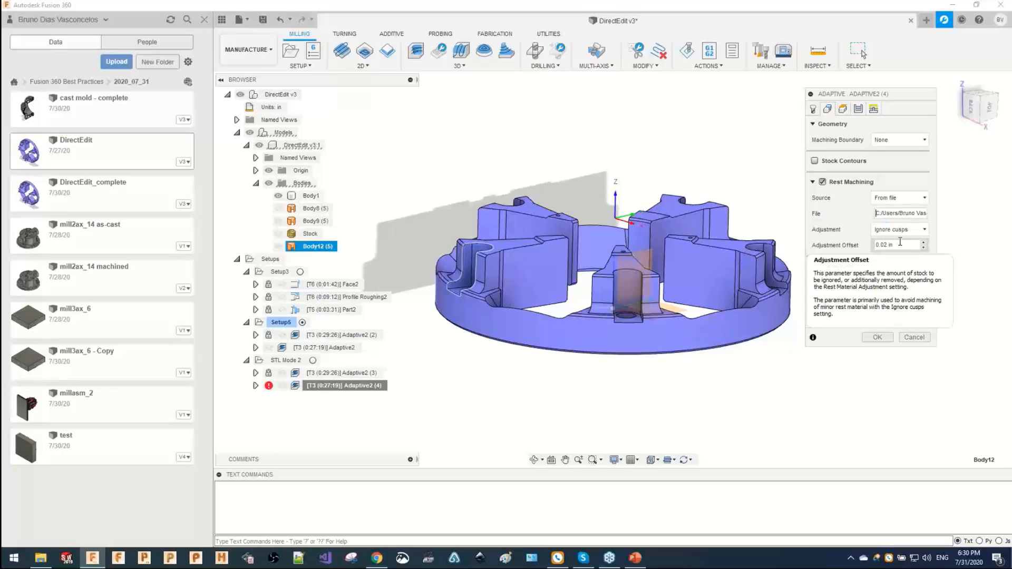
drag(875, 213, 851, 211)
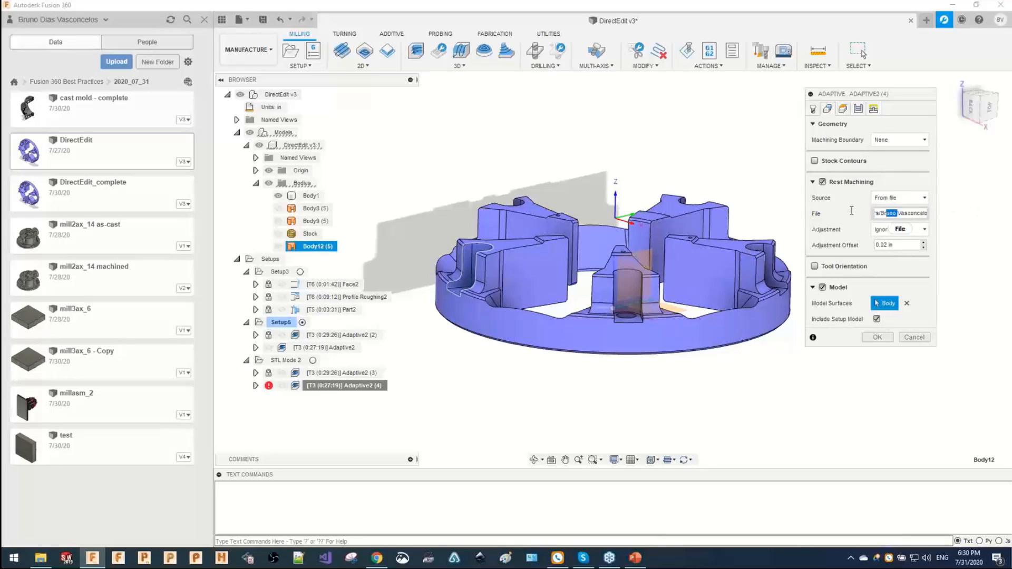
click(878, 216)
key(shift+Home)
click(889, 214)
mouse_move(890, 210)
mouse_down()
mouse_move(860, 211)
mouse_move(871, 214)
mouse_up()
key(Delete)
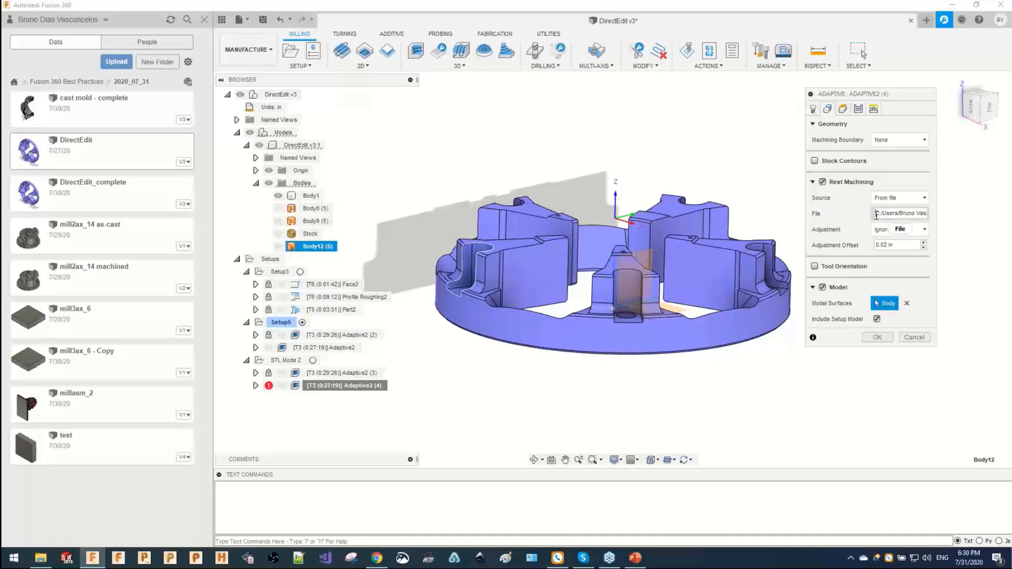
Accept the Adaptive2 (4) changes, let its toolpath regenerate and check it from a tilted view.
click(876, 338)
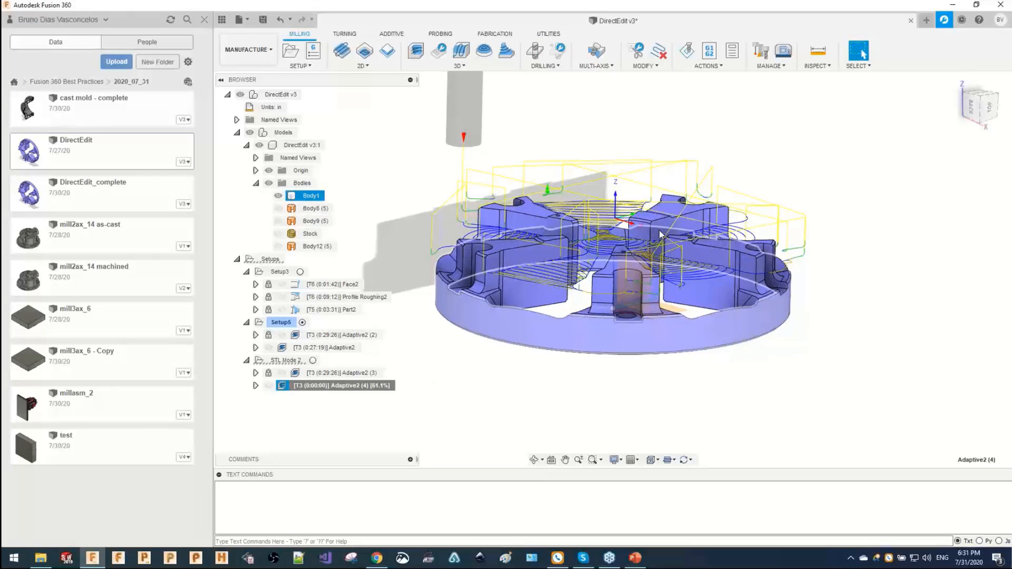
click(980, 99)
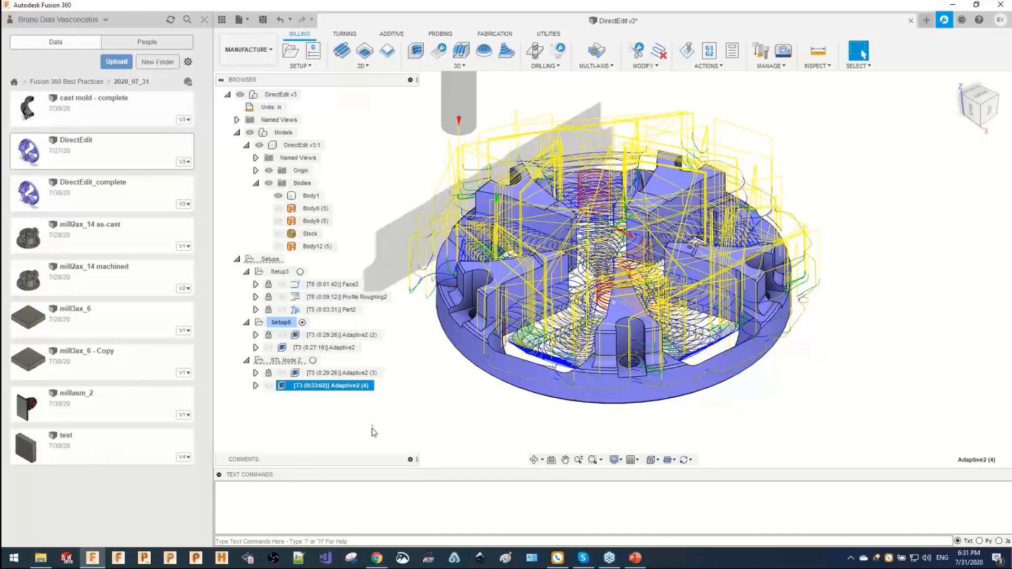
key(Escape)
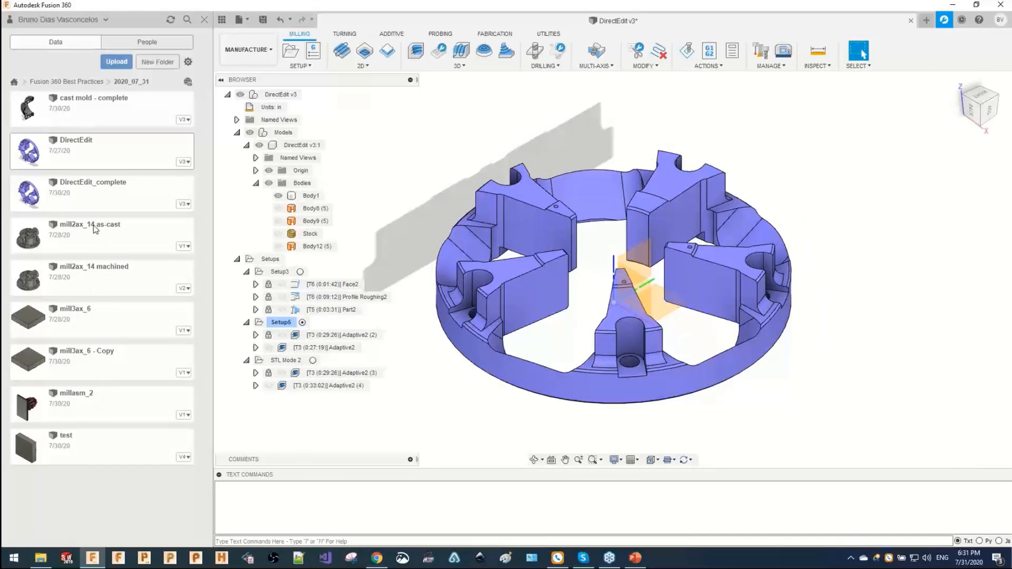
right_click(111, 234)
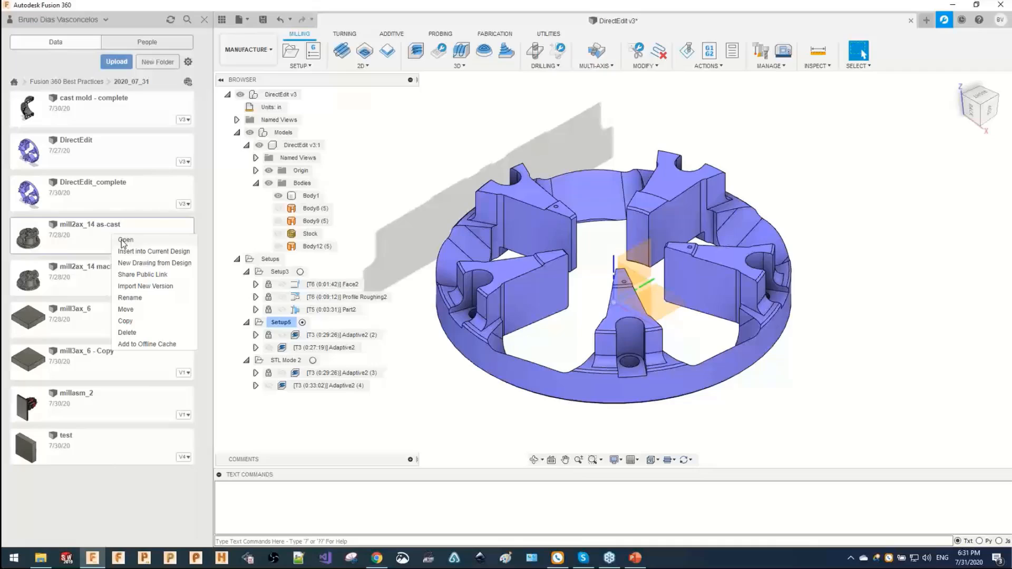
click(348, 173)
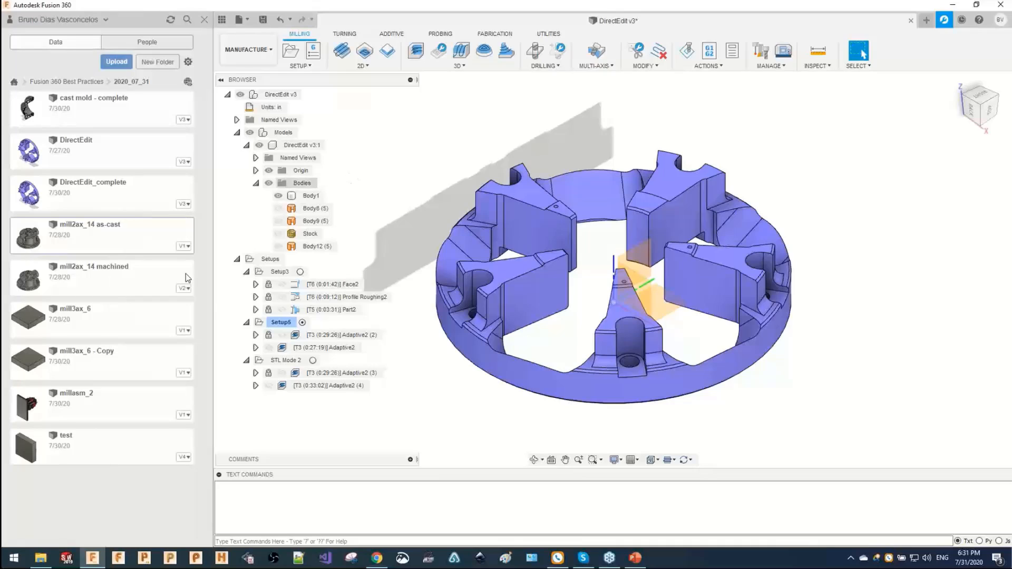
click(97, 273)
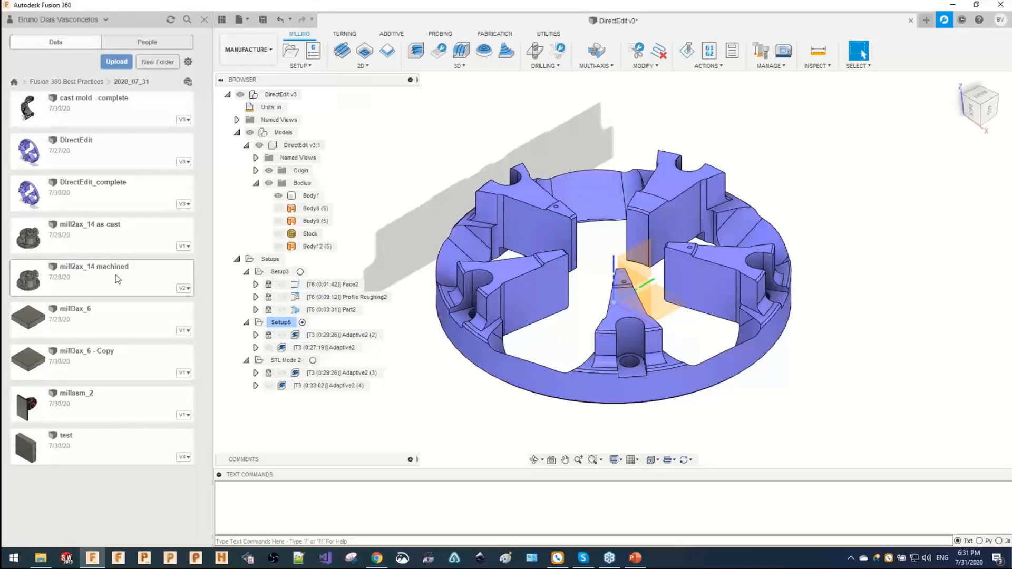
click(93, 233)
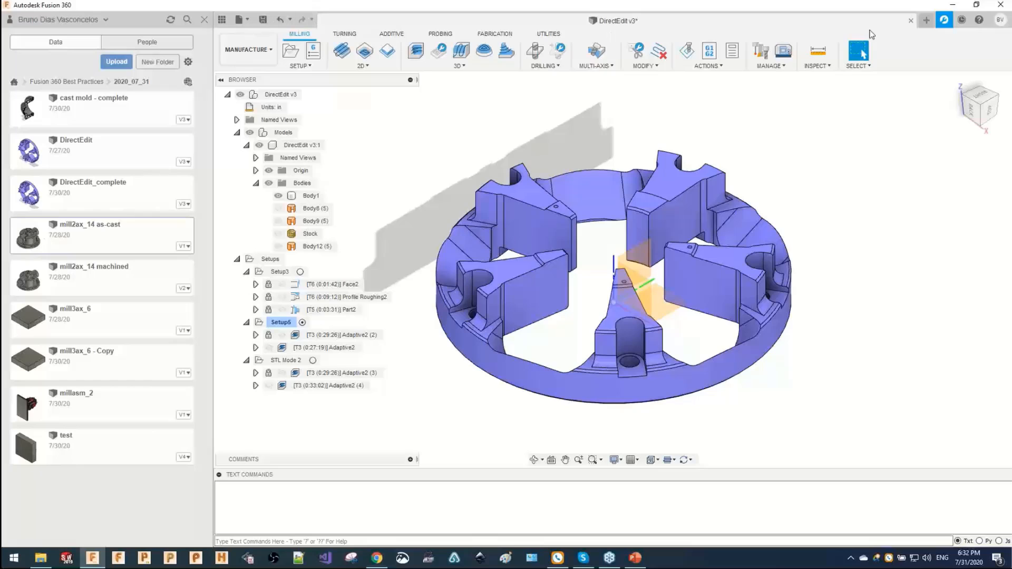
Create a new design and save it as Cast + Mold in the 2020_07_31 folder.
click(926, 20)
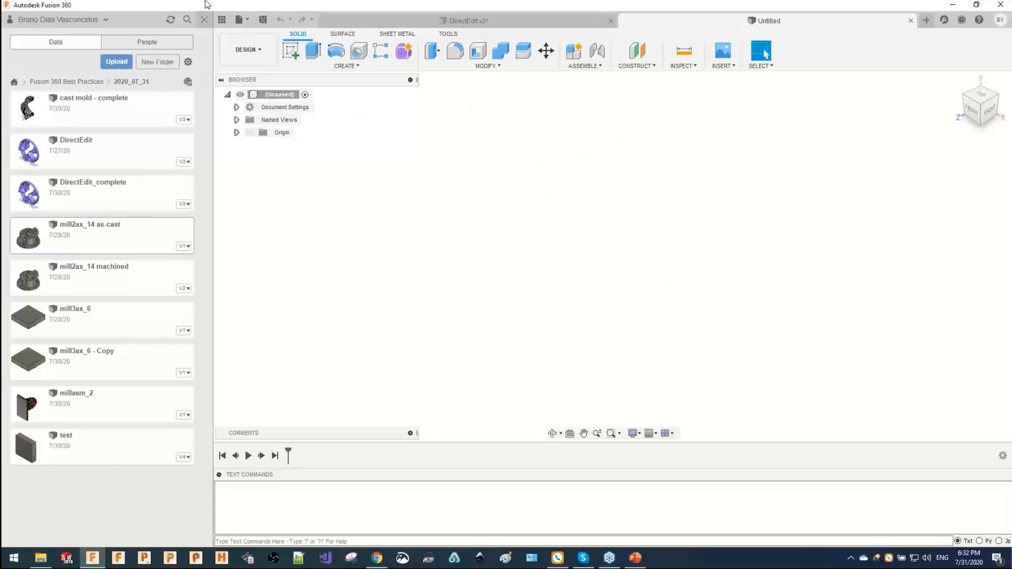
click(262, 20)
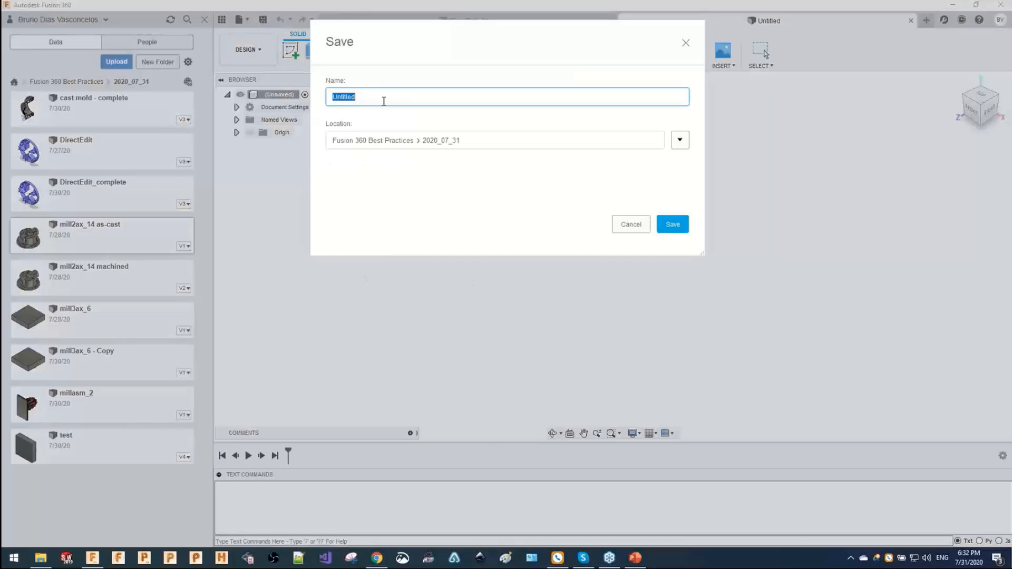
text(Cast + Mold)
key(Return)
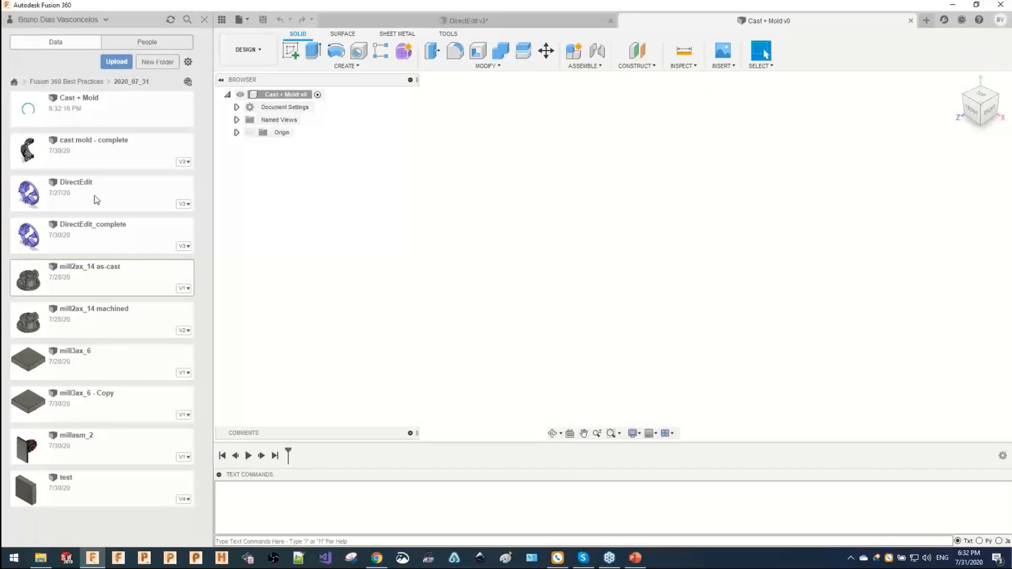
Insert mill2ax_14 machined into the Cast + Mold design at its default position.
right_click(100, 311)
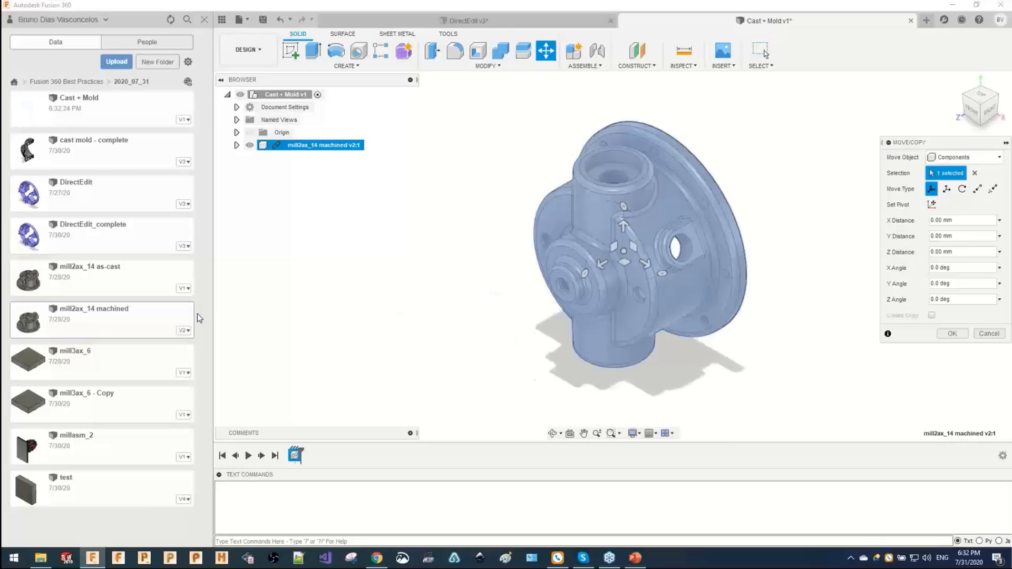
click(952, 333)
shift+middle_drag(590, 283, 532, 190)
Insert mill2ax_14 as-cast into the Cast + Mold design alongside the machined component.
right_click(87, 113)
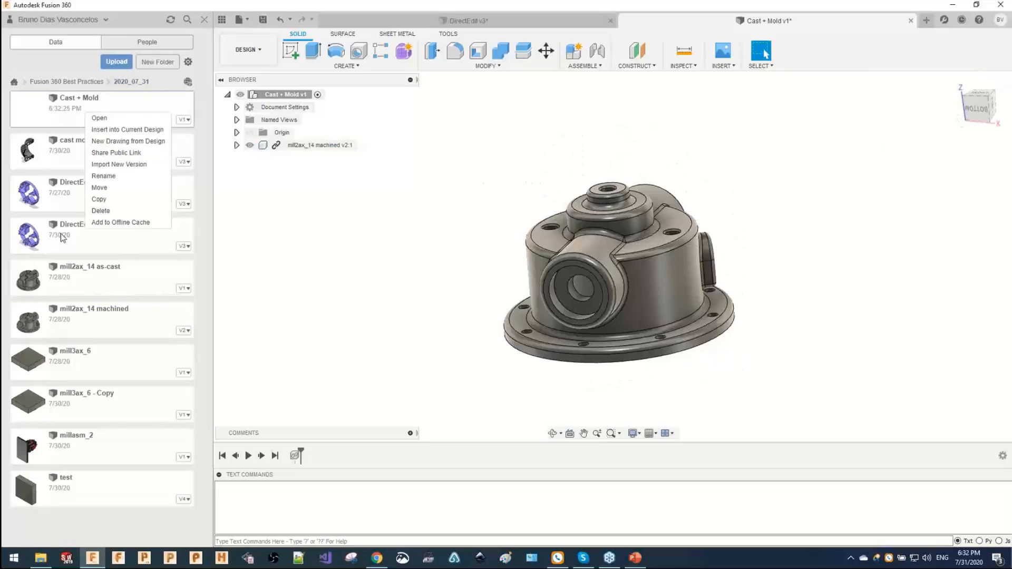
click(61, 233)
right_click(124, 273)
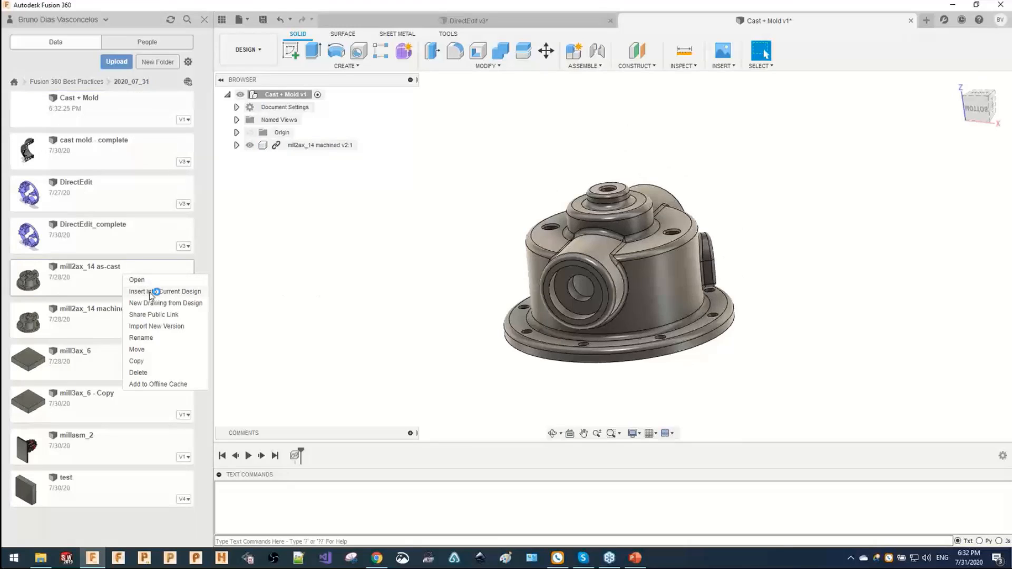
click(150, 292)
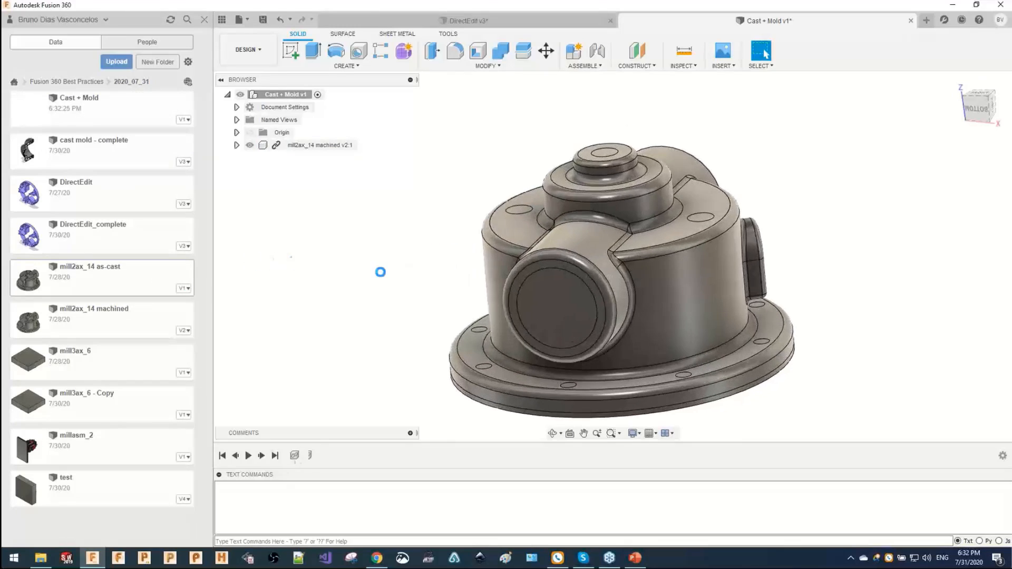
Raise the as-cast component 70 mm along Z and compare its features with the machined part below.
drag(627, 264, 599, 84)
scroll(604, 231, down, 3)
drag(599, 123, 599, 87)
shift+middle_drag(599, 87, 621, 155)
scroll(673, 187, up, 5)
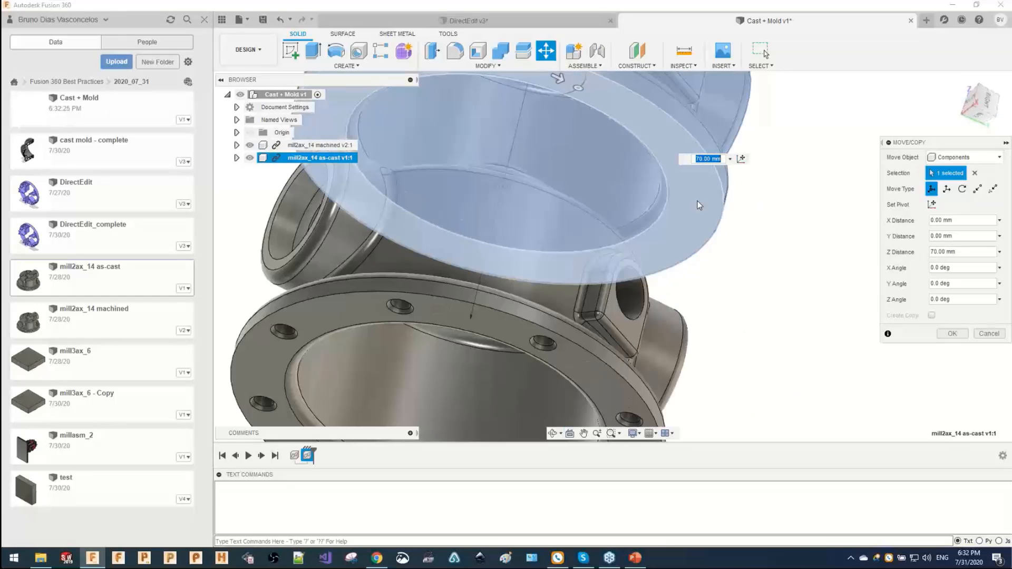
shift+middle_drag(674, 216, 693, 236)
scroll(605, 202, down, 4)
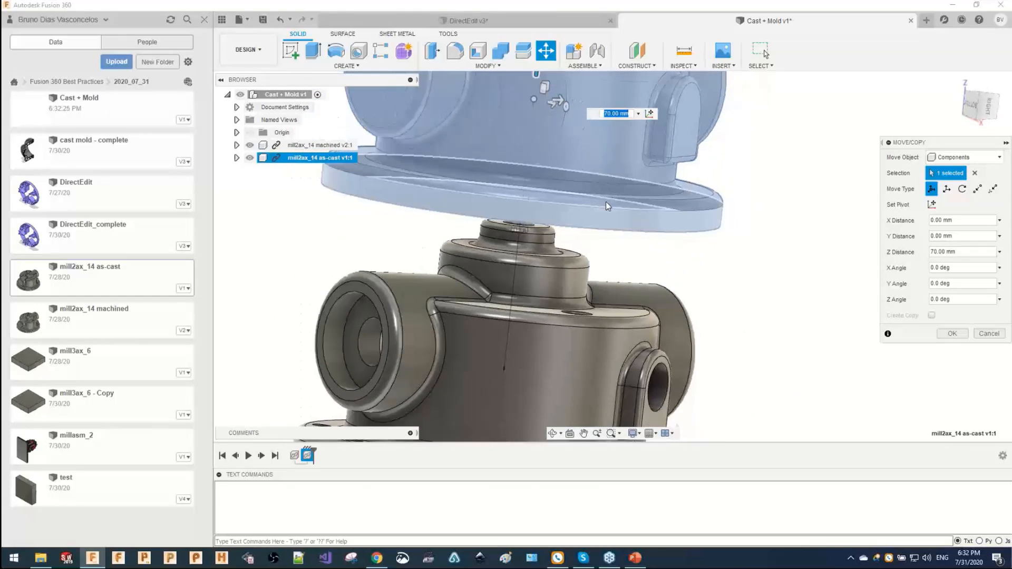
shift+middle_drag(454, 281, 498, 247)
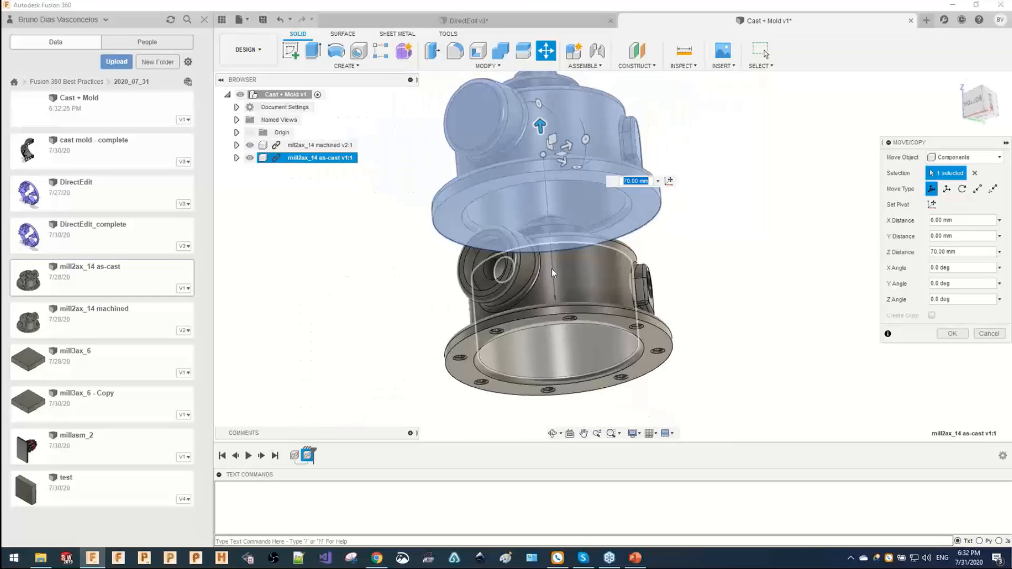
shift+middle_drag(552, 269, 540, 308)
Set the as-cast component's Z distance to 0 mm so it overlaps the machined part, and accept the placement.
drag(557, 127, 549, 283)
shift+middle_drag(520, 311, 472, 345)
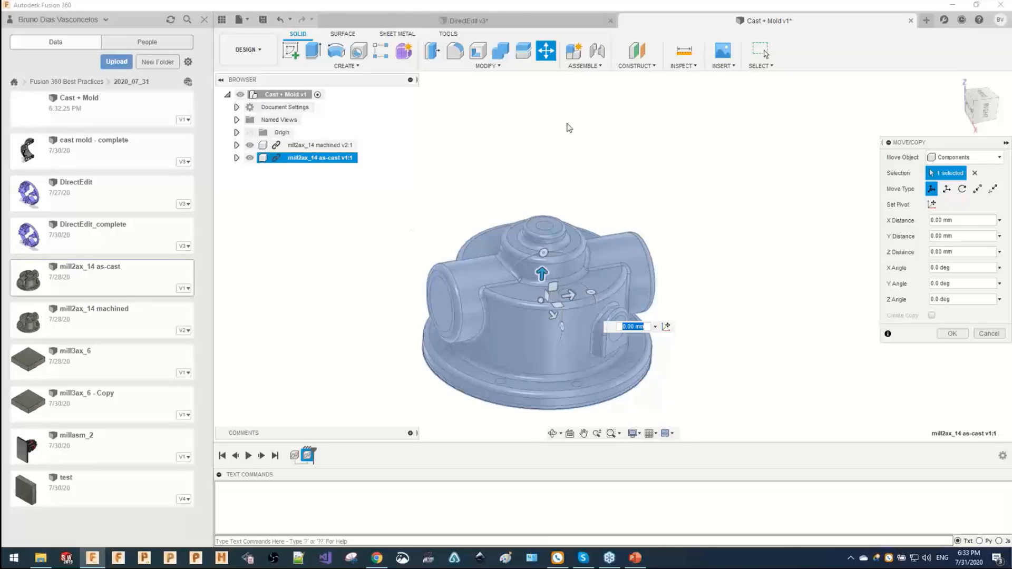
click(974, 101)
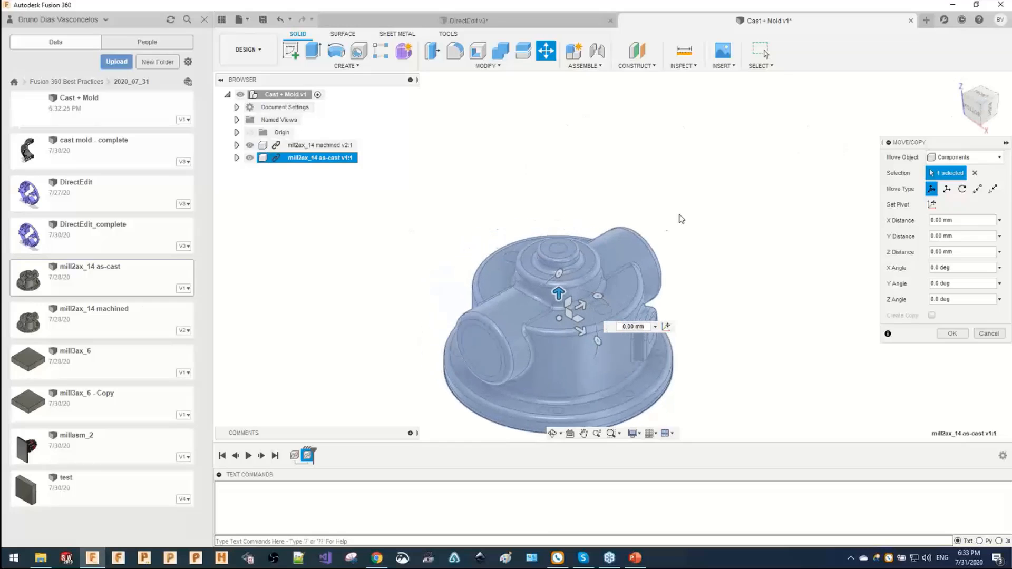
scroll(651, 205, down, 3)
scroll(636, 272, up, 5)
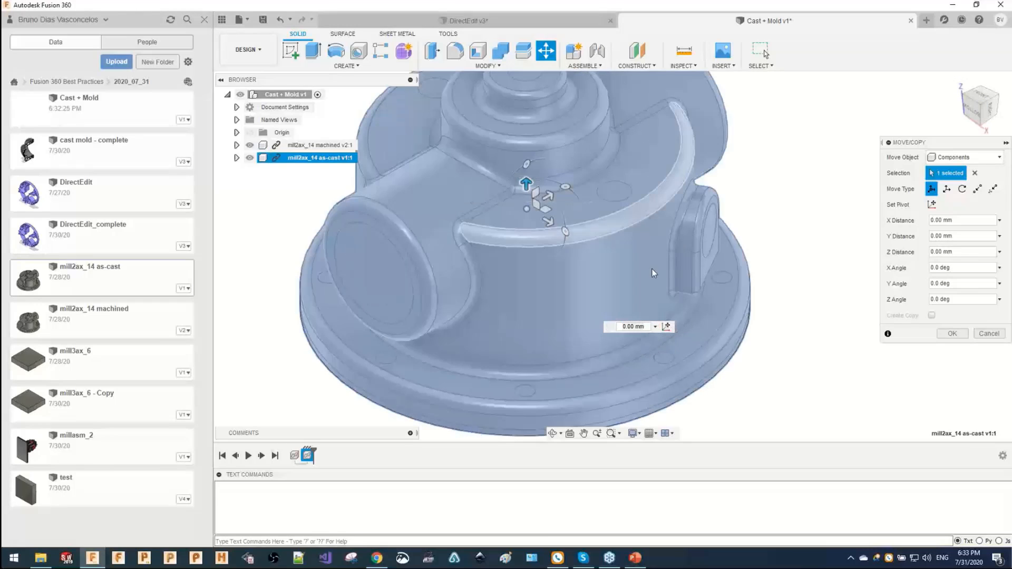
scroll(653, 269, down, 3)
scroll(777, 290, down, 1)
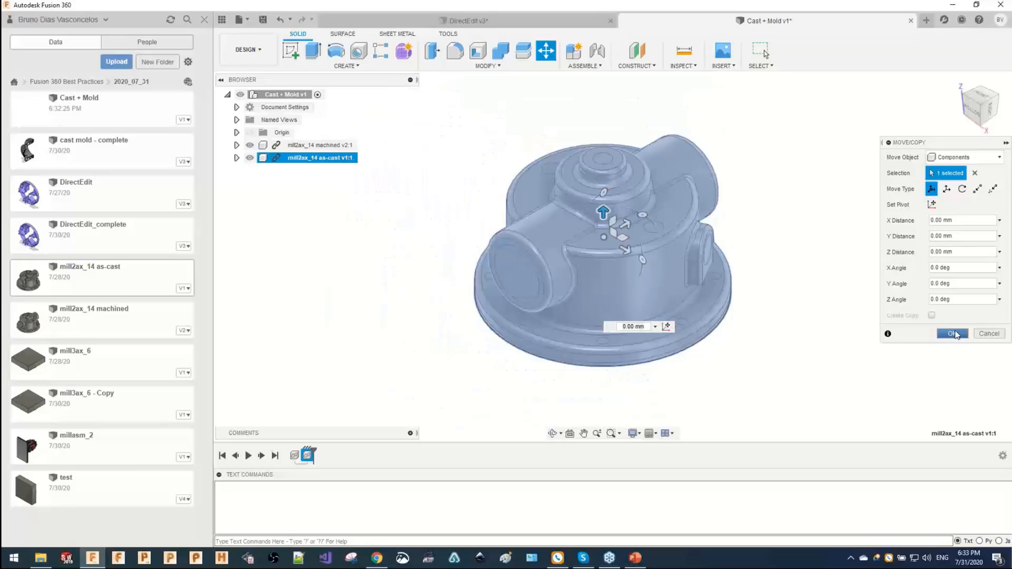
click(953, 333)
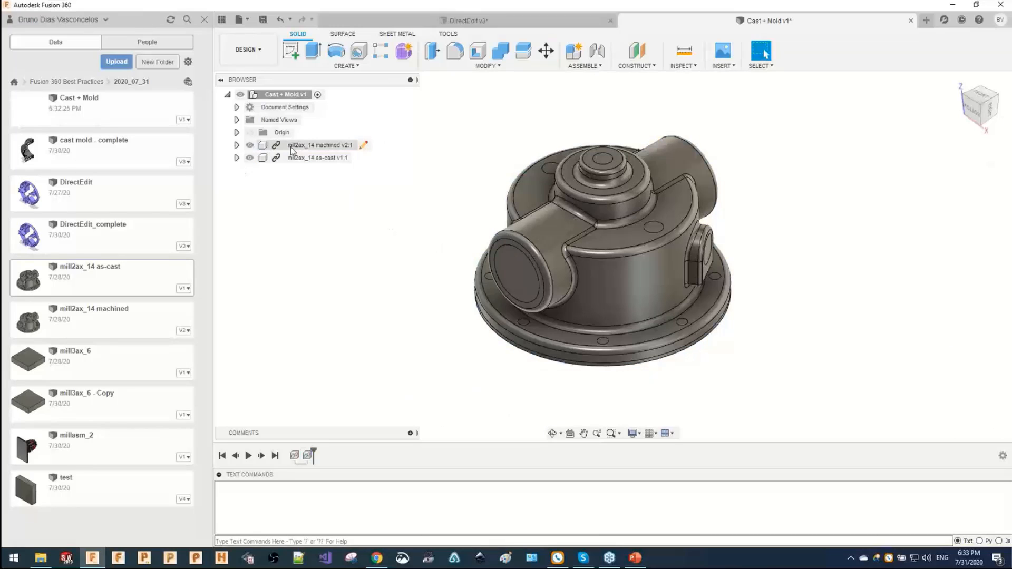
click(318, 147)
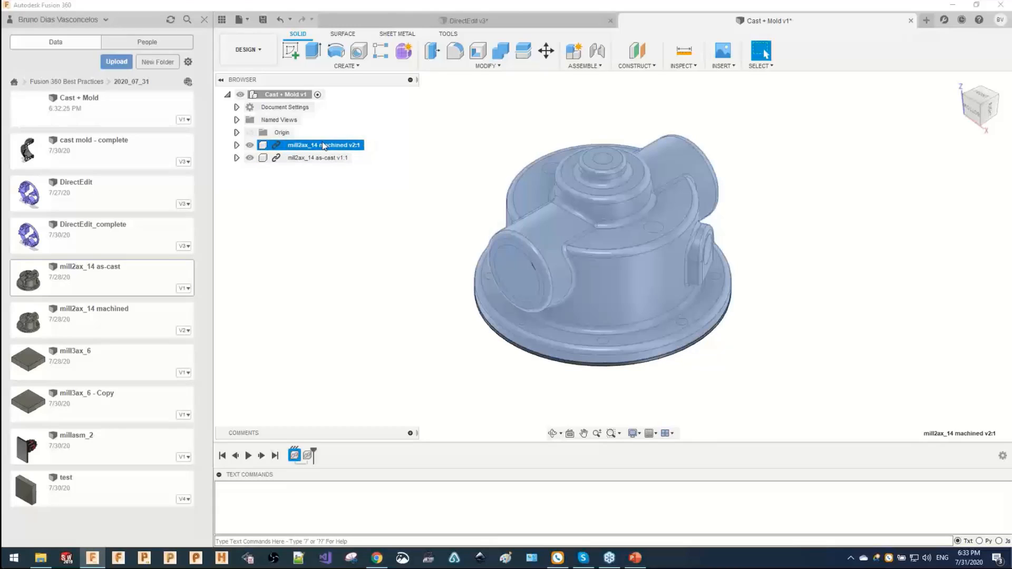
right_click(321, 147)
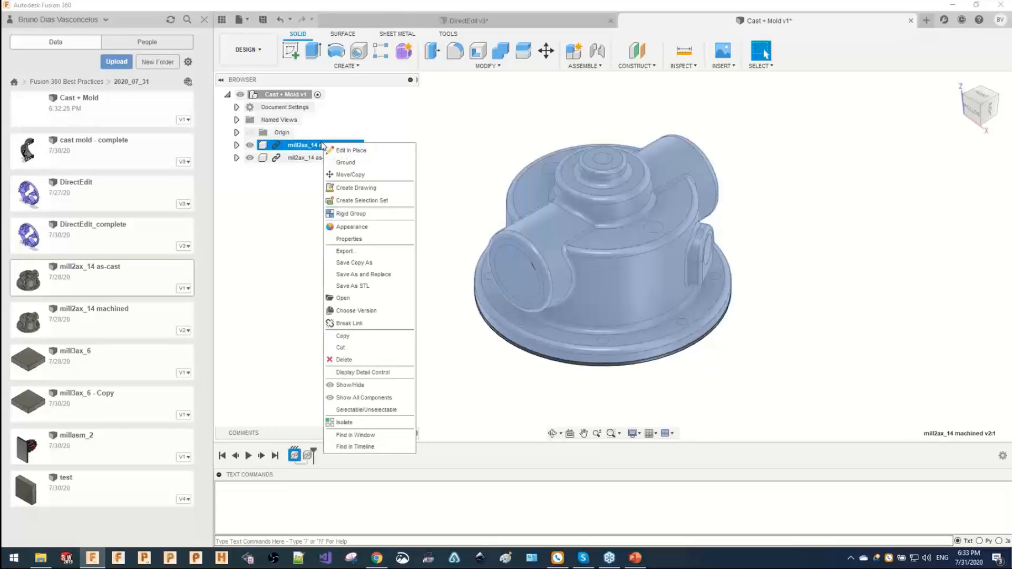
click(286, 386)
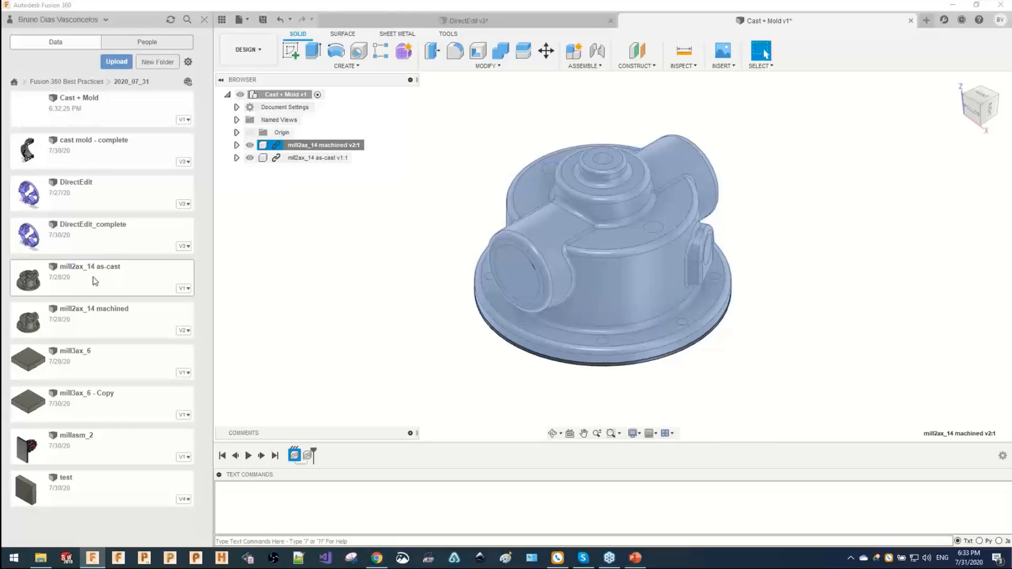
click(316, 158)
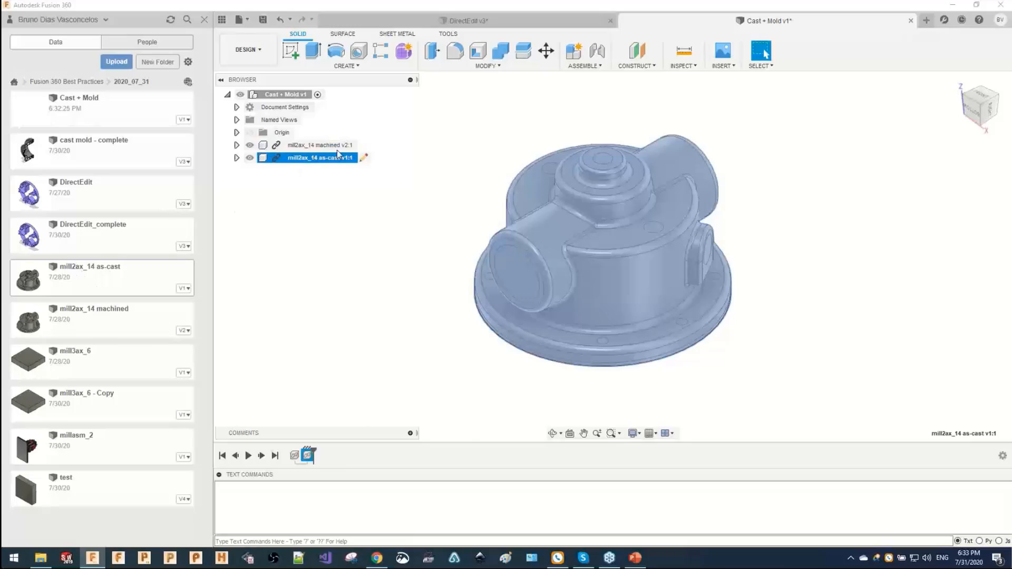
click(330, 146)
click(309, 159)
click(274, 241)
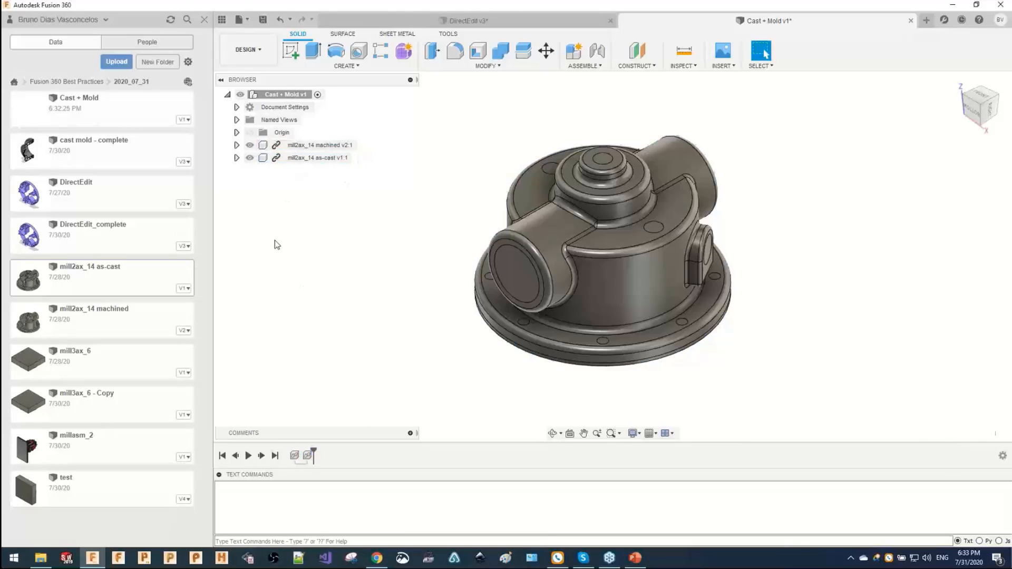
Hide the mill2ax_14 as-cast component and switch to the Manufacture workspace.
click(250, 158)
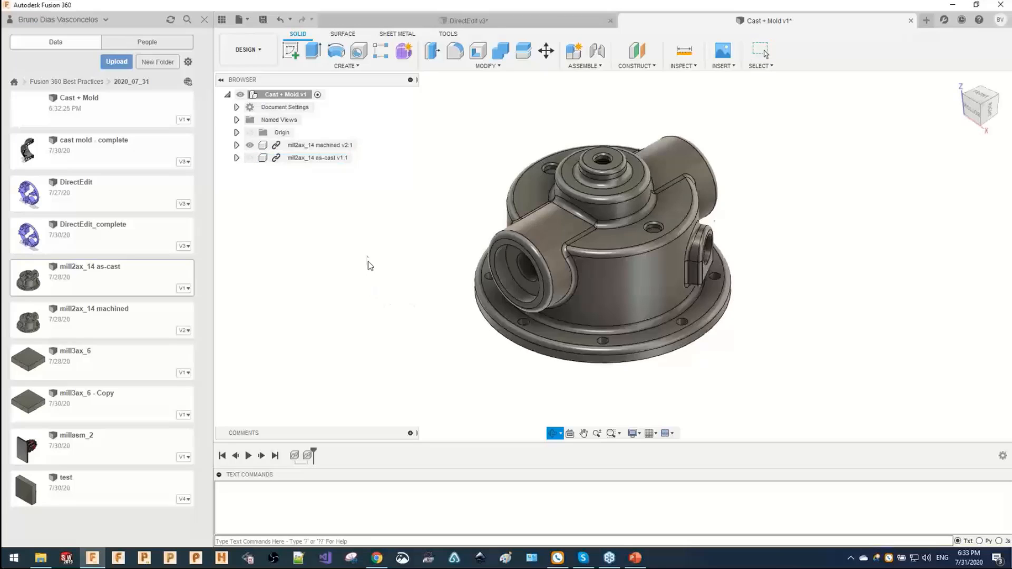
shift+middle_drag(368, 264, 357, 248)
click(254, 49)
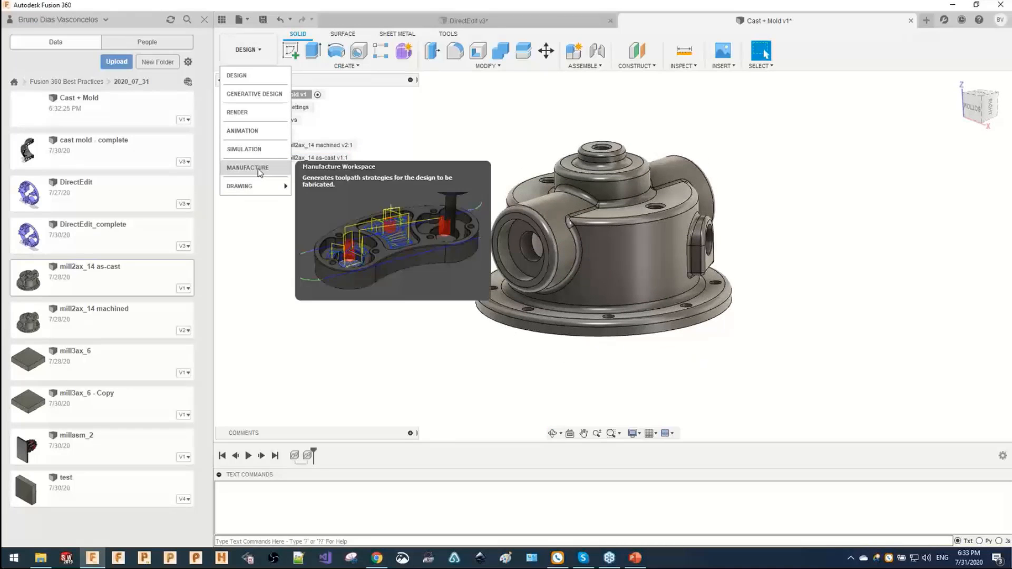
click(253, 166)
click(270, 145)
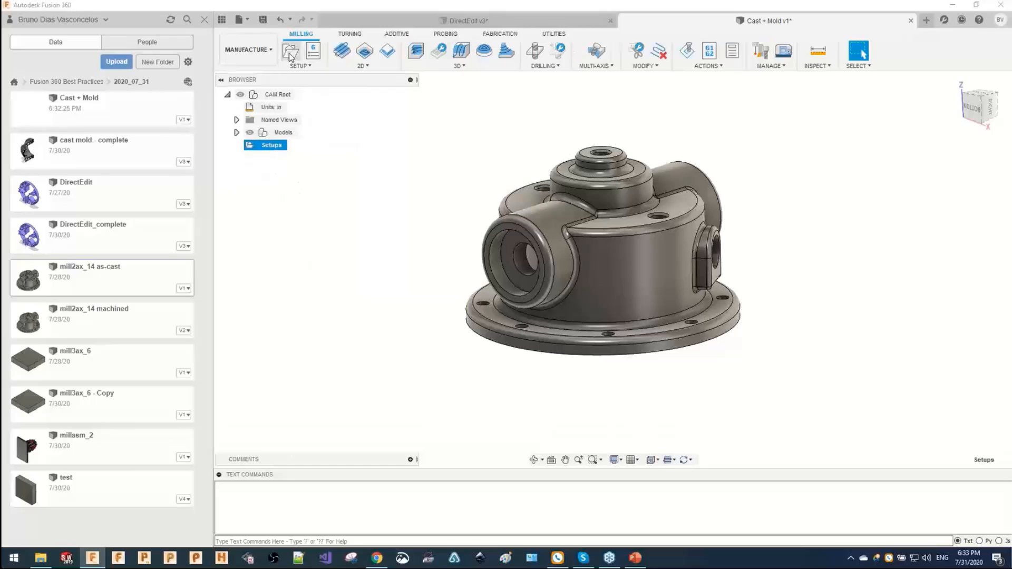
Start a new milling setup, activate its model body selection, and expand the Cast + Mold model tree to list its components.
click(290, 50)
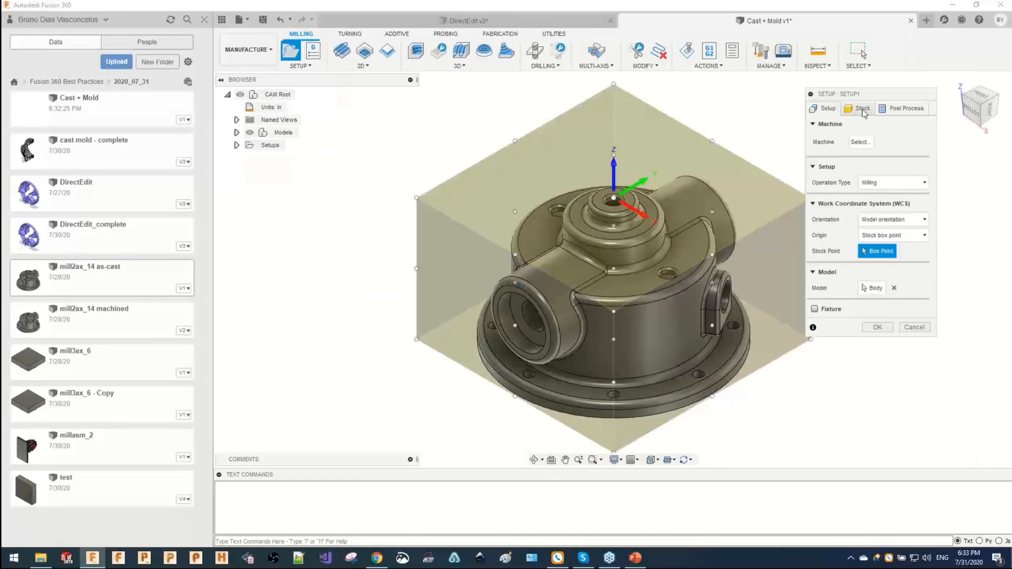
click(872, 289)
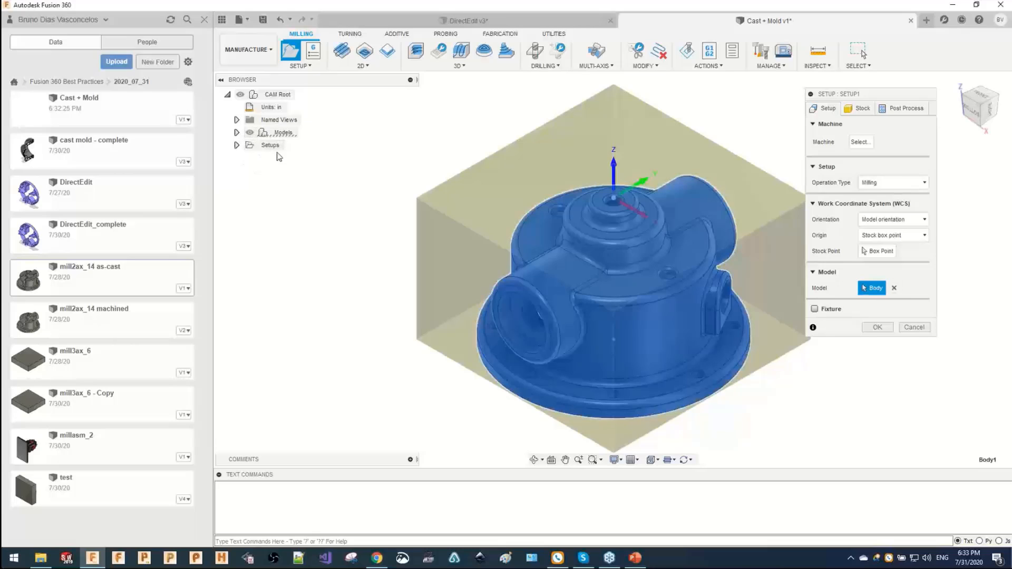
click(237, 134)
click(246, 145)
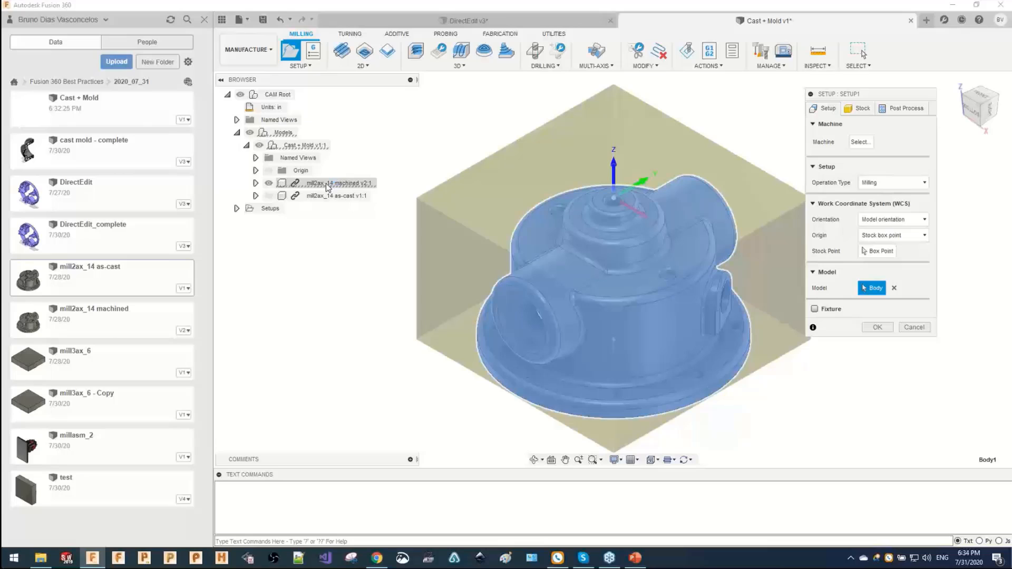
Define the setup's stock from solid using the mill2ax_14 as-cast component, and accept the setup.
click(858, 108)
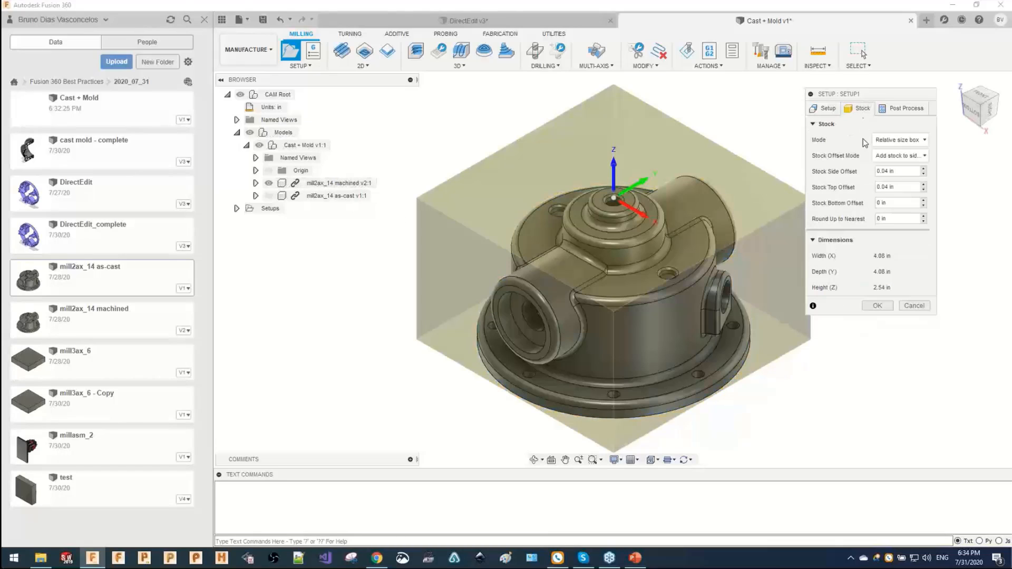
click(906, 139)
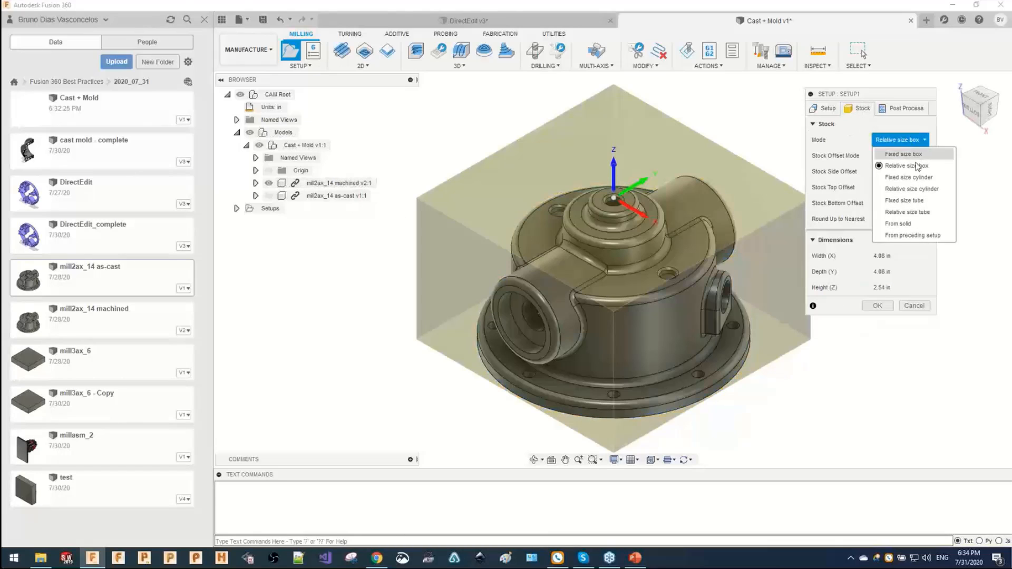
click(902, 224)
click(324, 197)
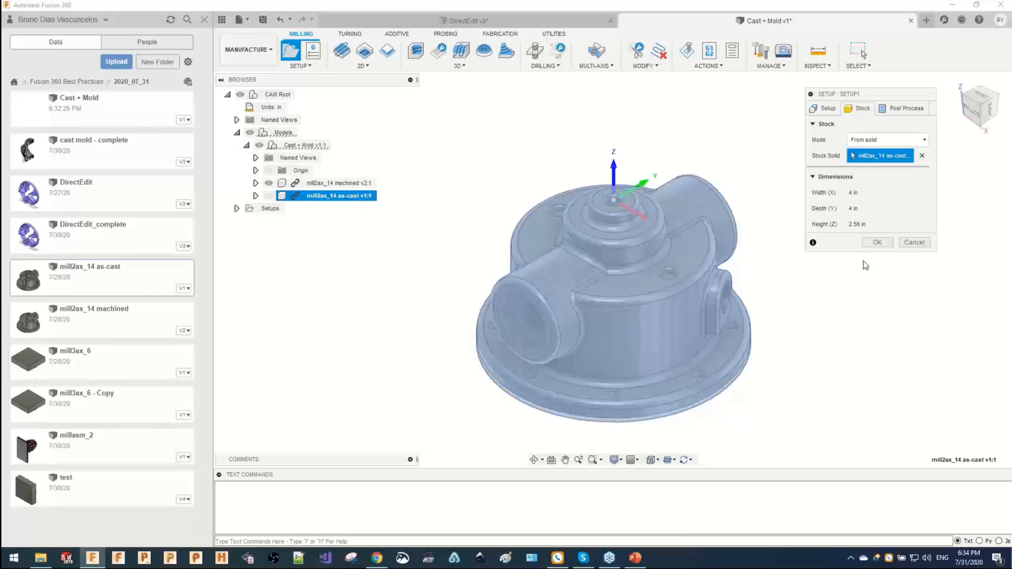
click(878, 244)
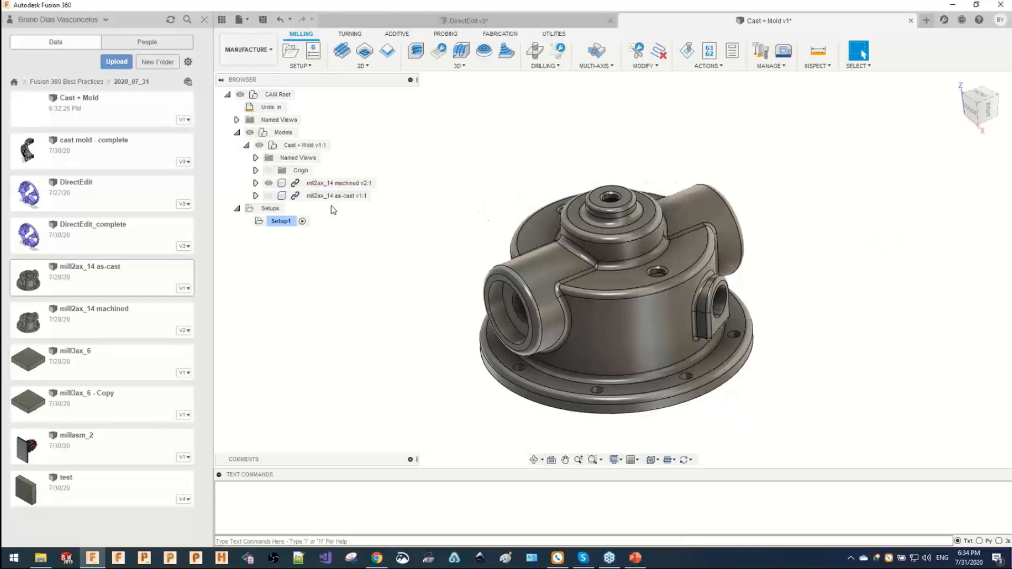
Select Setup1 and examine from several angles how the as-cast stock surrounds the machined part, especially at the base flange.
click(278, 221)
mouse_move(497, 296)
shift+middle_down()
mouse_move(476, 278)
mouse_move(567, 295)
mouse_move(590, 284)
mouse_move(571, 274)
mouse_move(530, 298)
mouse_move(548, 282)
mouse_move(569, 316)
mouse_move(572, 350)
mouse_move(586, 338)
mouse_move(548, 373)
mouse_move(519, 354)
mouse_move(534, 243)
mouse_move(524, 282)
mouse_move(393, 290)
shift+middle_up()
click(268, 183)
scroll(626, 264, up, 3)
click(269, 183)
shift+middle_drag(442, 317, 464, 296)
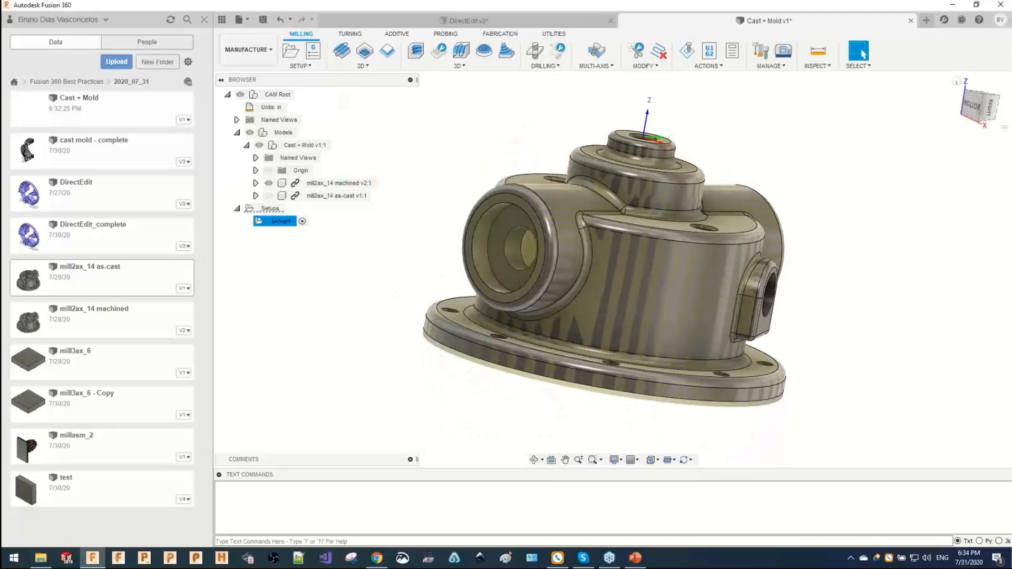
click(978, 91)
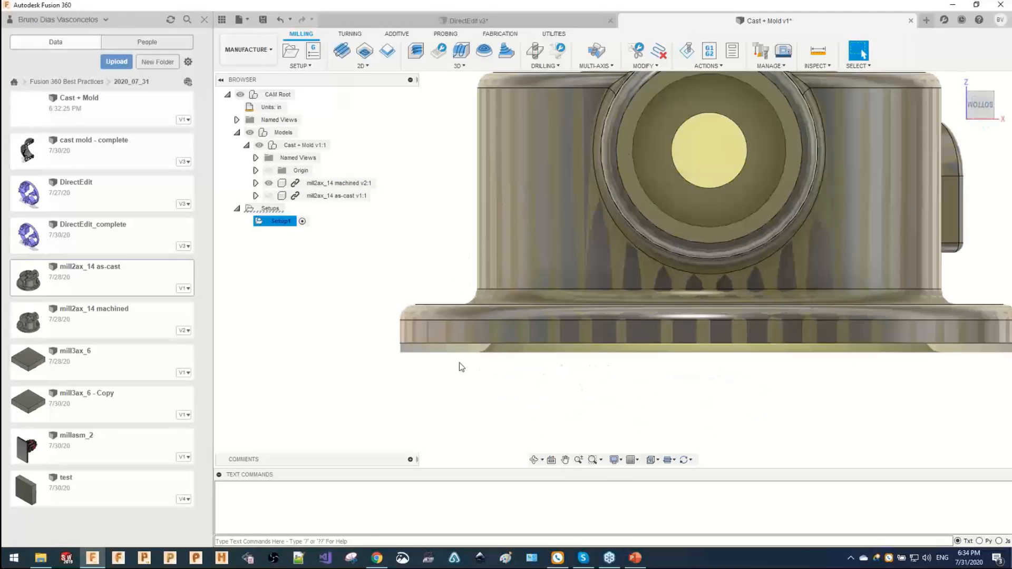
shift+middle_drag(480, 358, 572, 438)
click(969, 106)
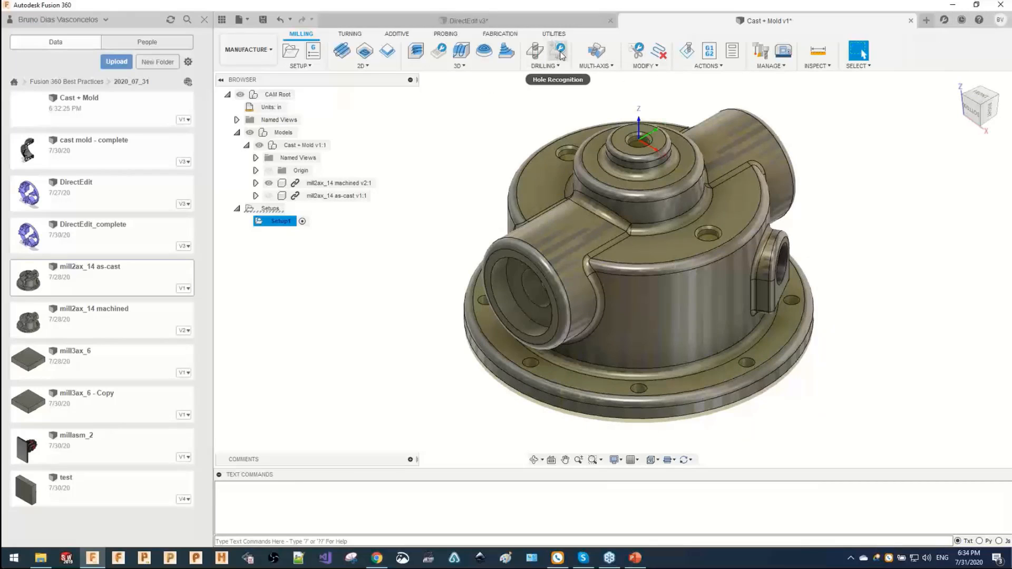
Open the Extensions dialog and check the credit balances of the available cloud credits accounts.
click(944, 20)
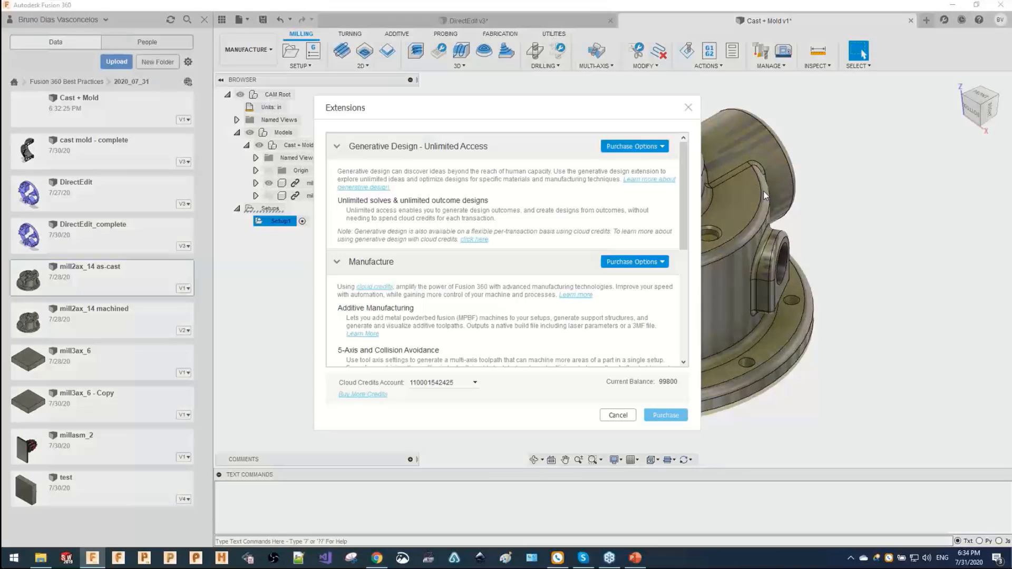
click(460, 385)
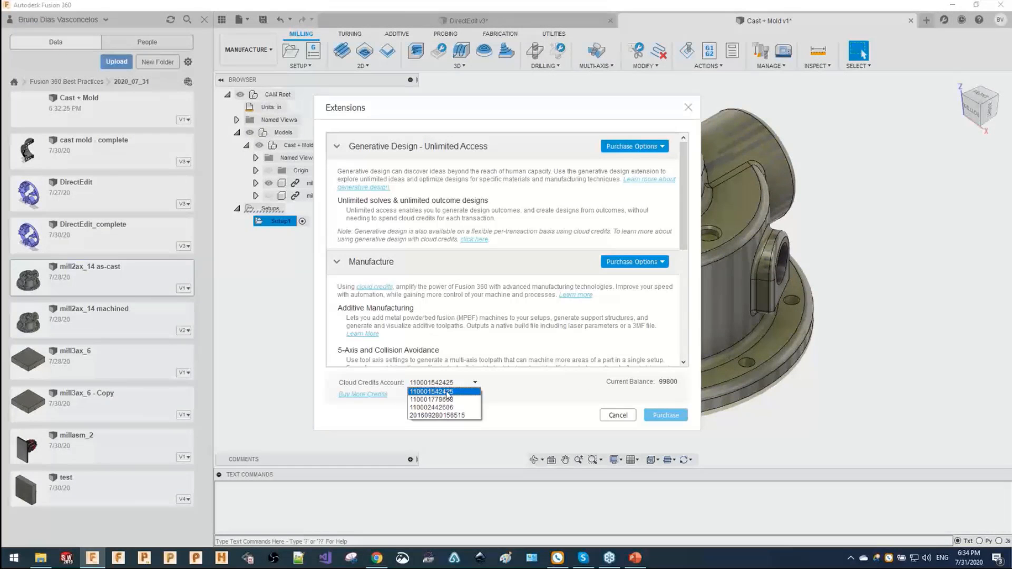
click(448, 396)
click(436, 383)
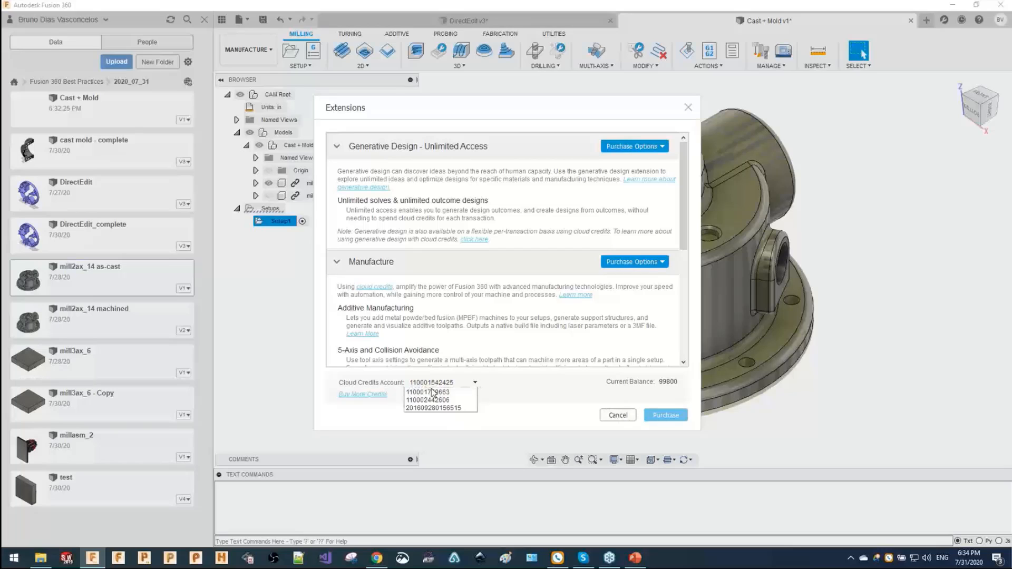
click(427, 399)
click(428, 383)
click(429, 402)
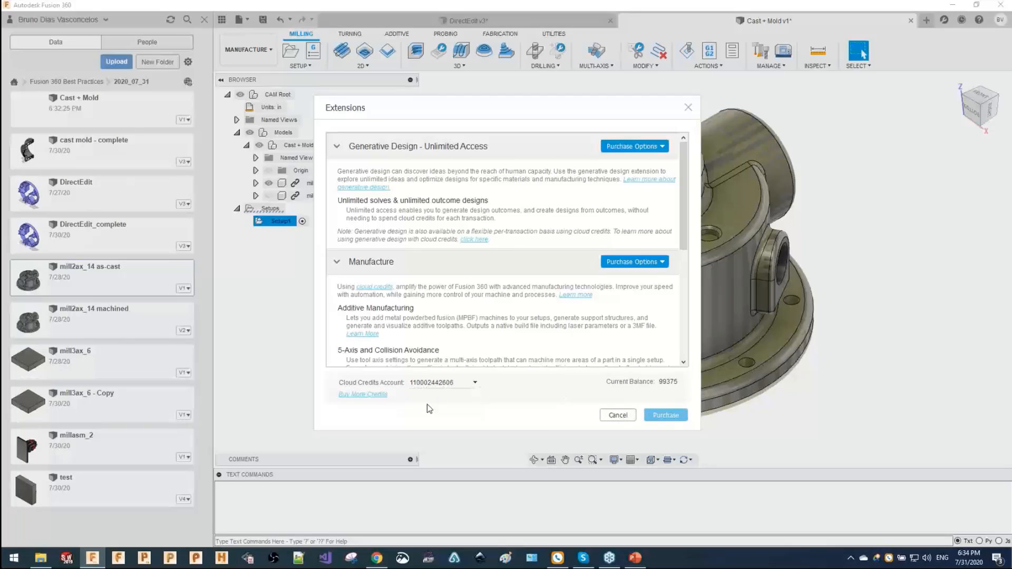
click(439, 384)
click(428, 400)
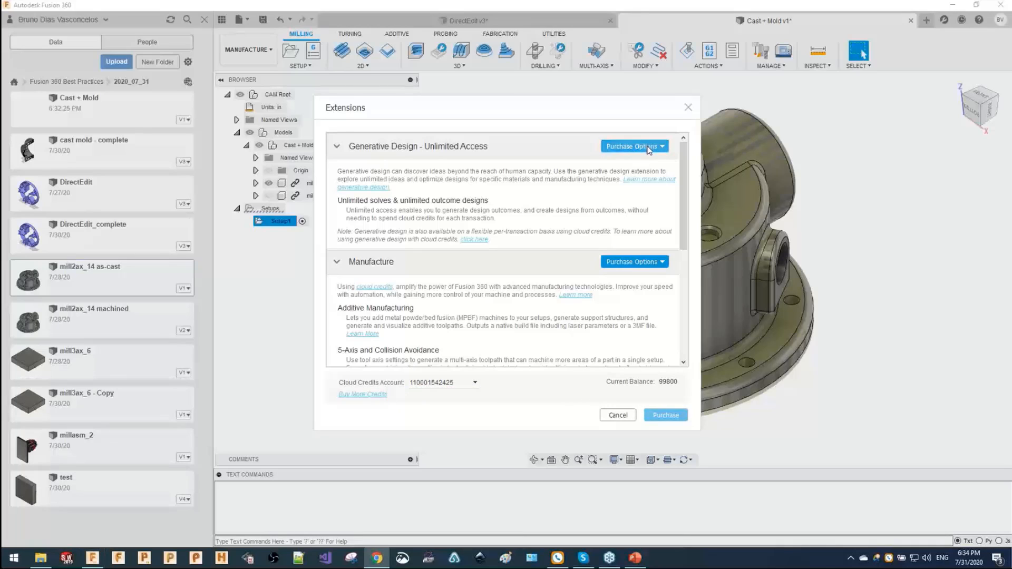
Review the Manufacture extension's features, compare balances across the cloud credits accounts again, and close the dialog without purchasing.
scroll(653, 311, down, 5)
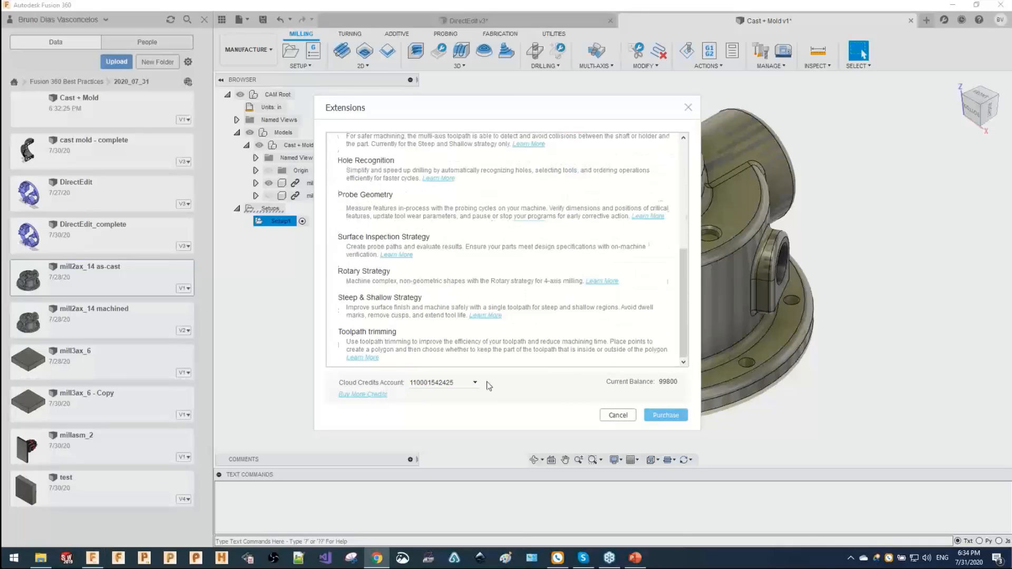
click(448, 384)
click(429, 415)
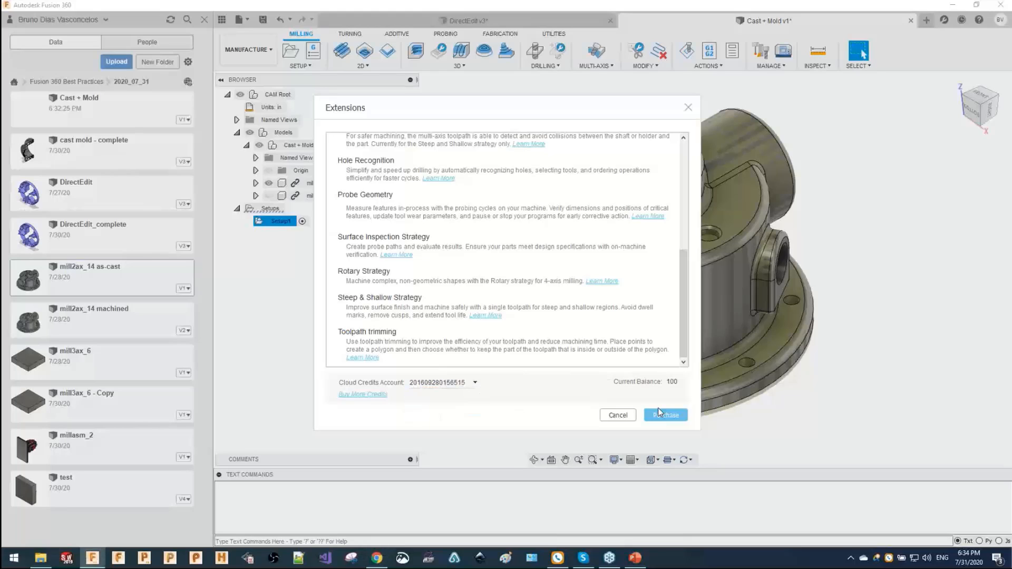
click(432, 390)
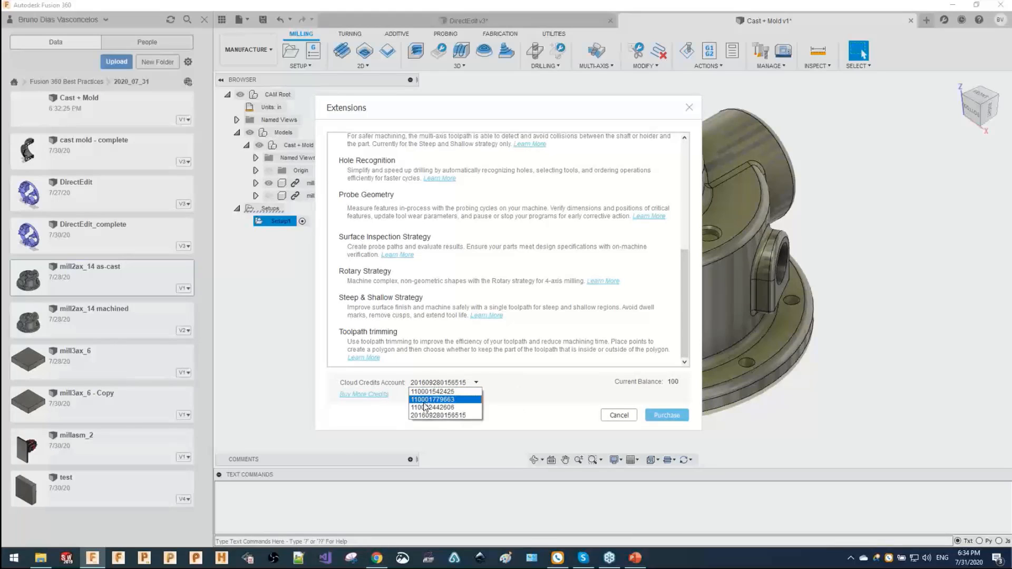
click(428, 410)
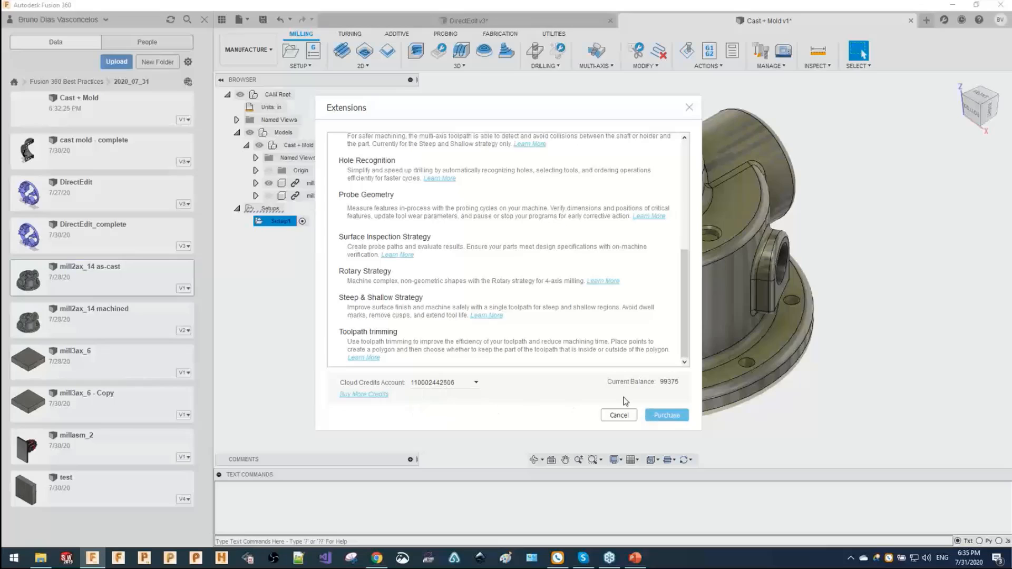
click(460, 384)
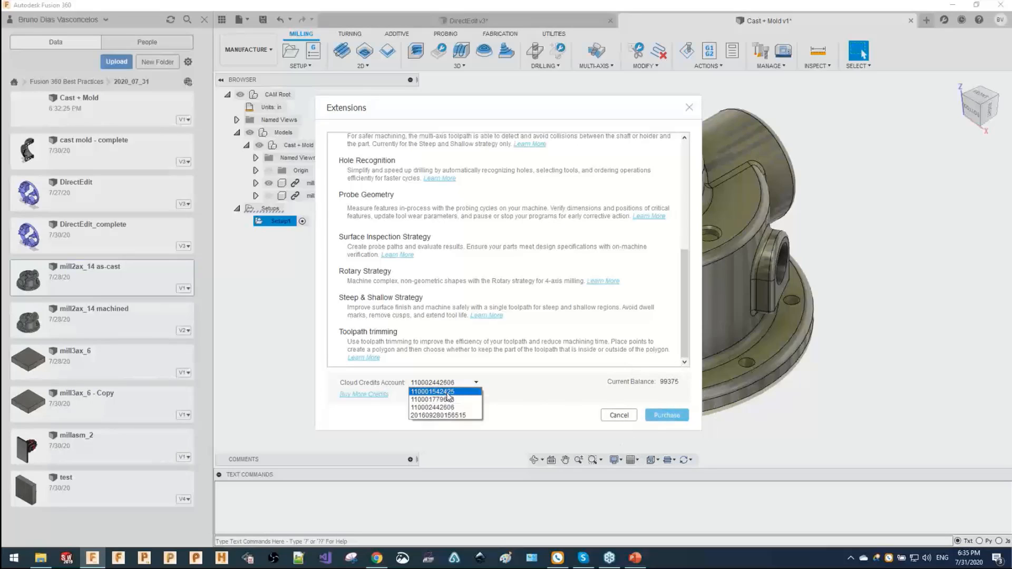
click(447, 392)
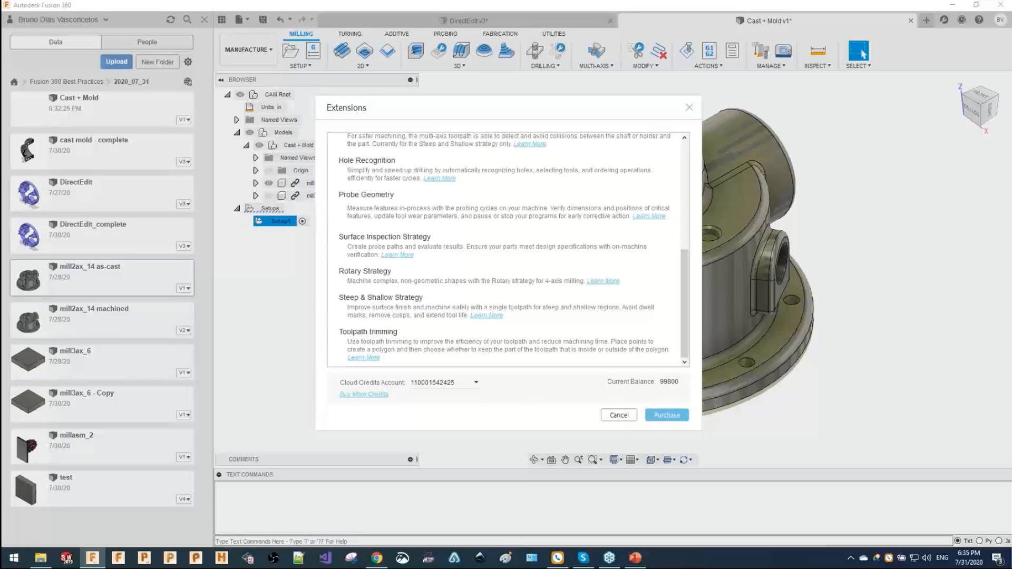
drag(505, 117, 425, 113)
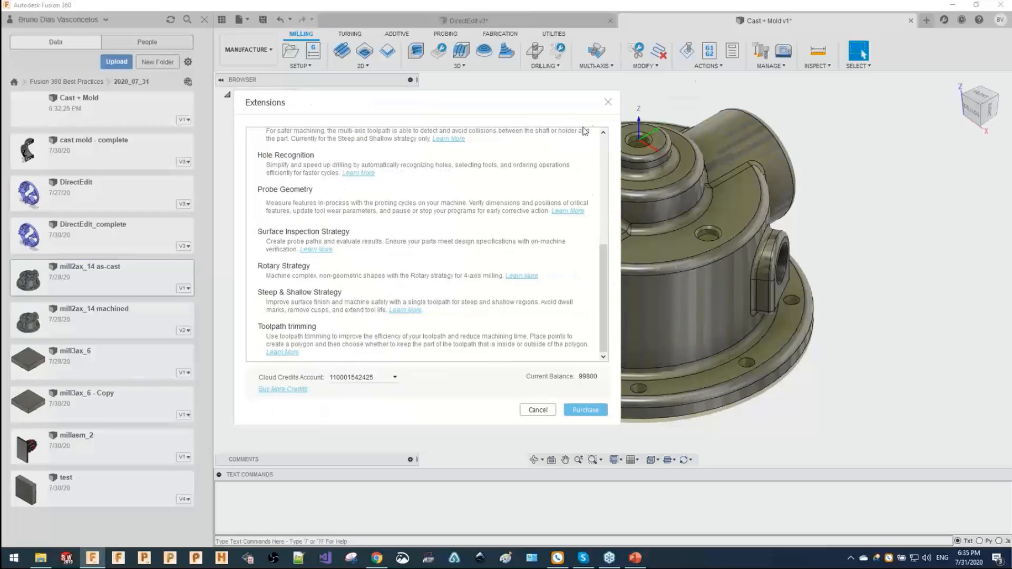
click(609, 103)
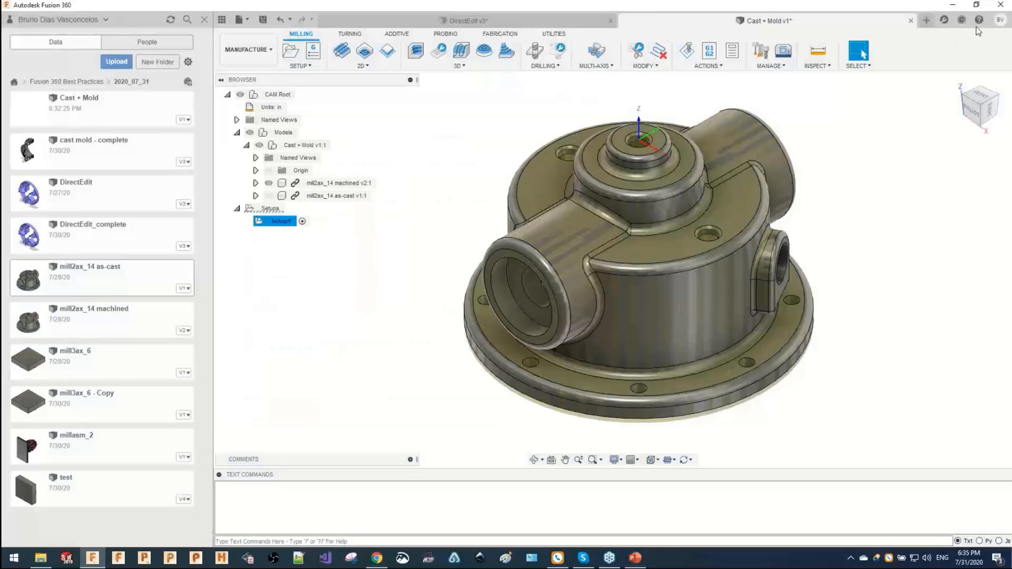
Reopen the Extensions dialog and review the Manufacture extension's features, cloud credits account, and purchase options.
click(944, 19)
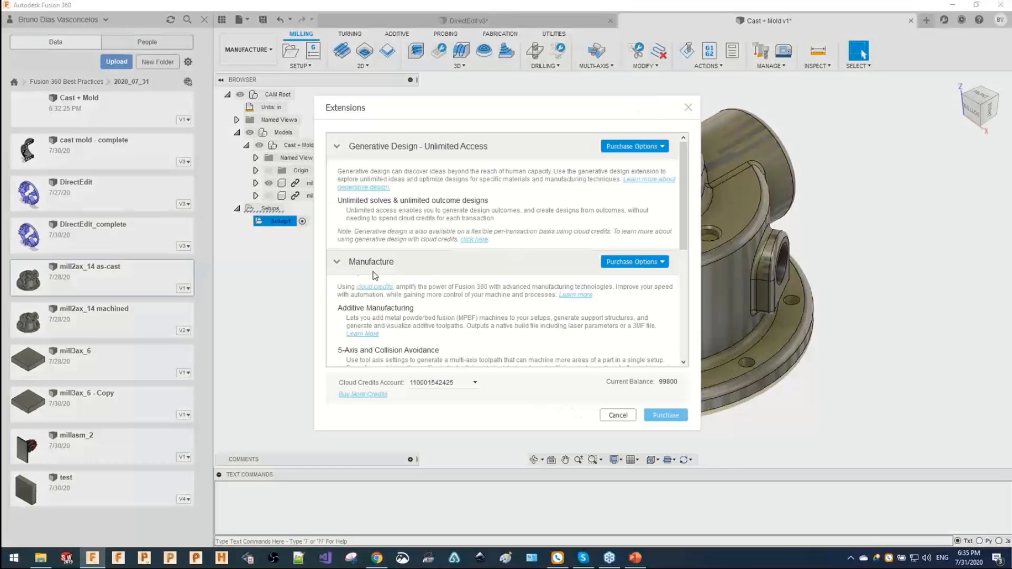
scroll(413, 334, down, 5)
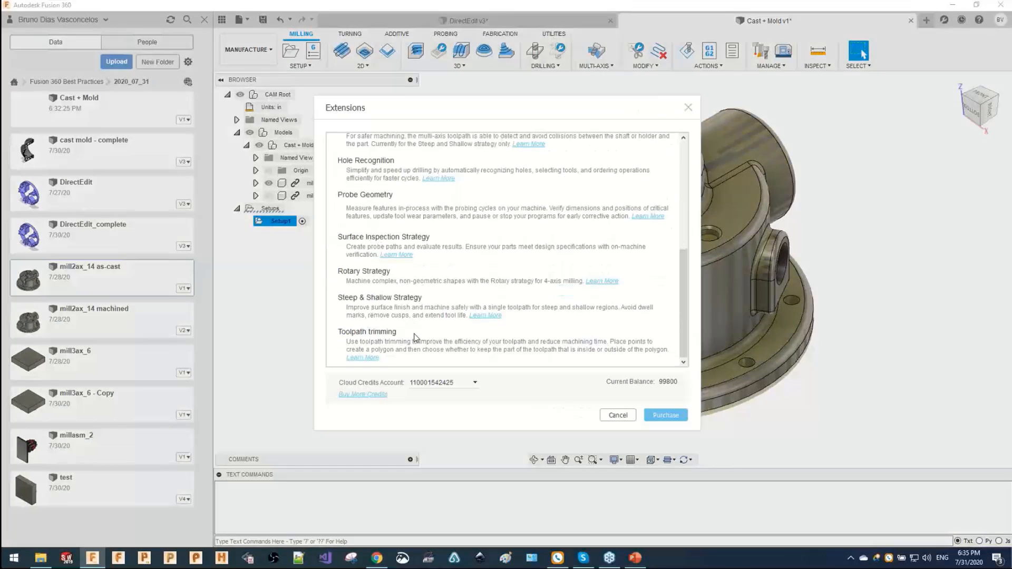
click(450, 385)
click(442, 392)
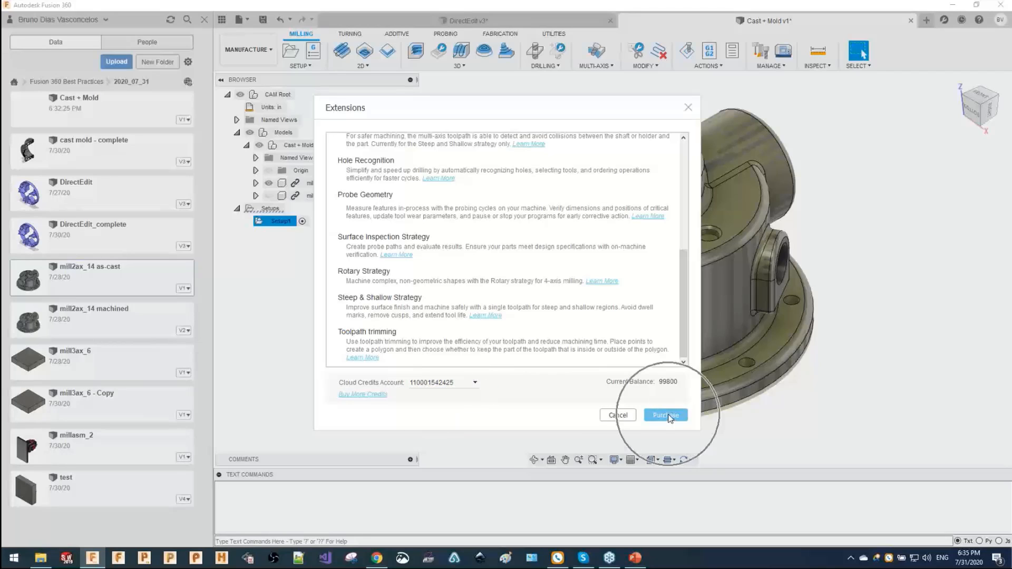
scroll(416, 263, up, 5)
scroll(421, 249, up, 1)
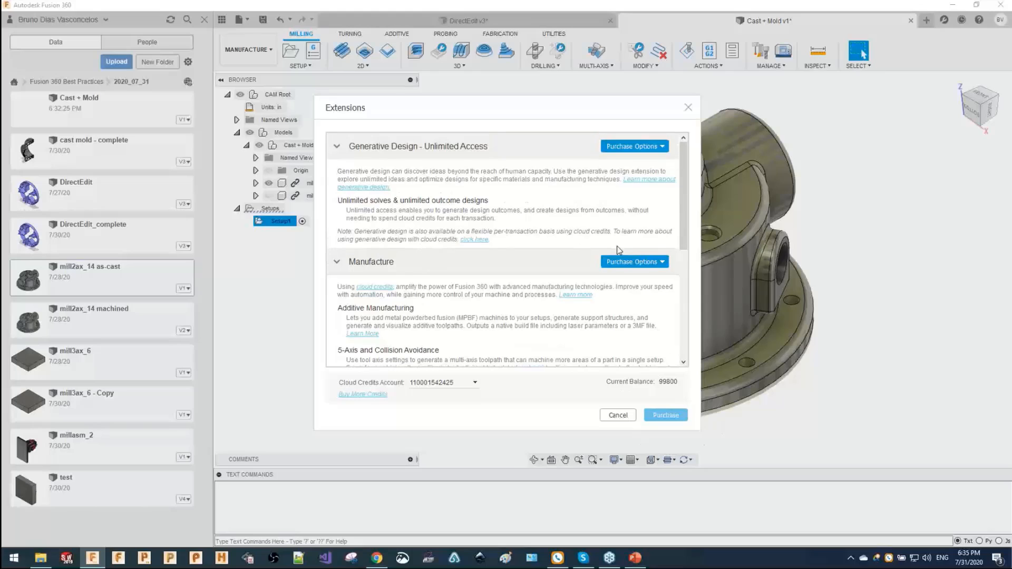
Purchase 30 days of access to the Manufacture extension for 200 cloud credits and close the Extensions dialog.
click(634, 262)
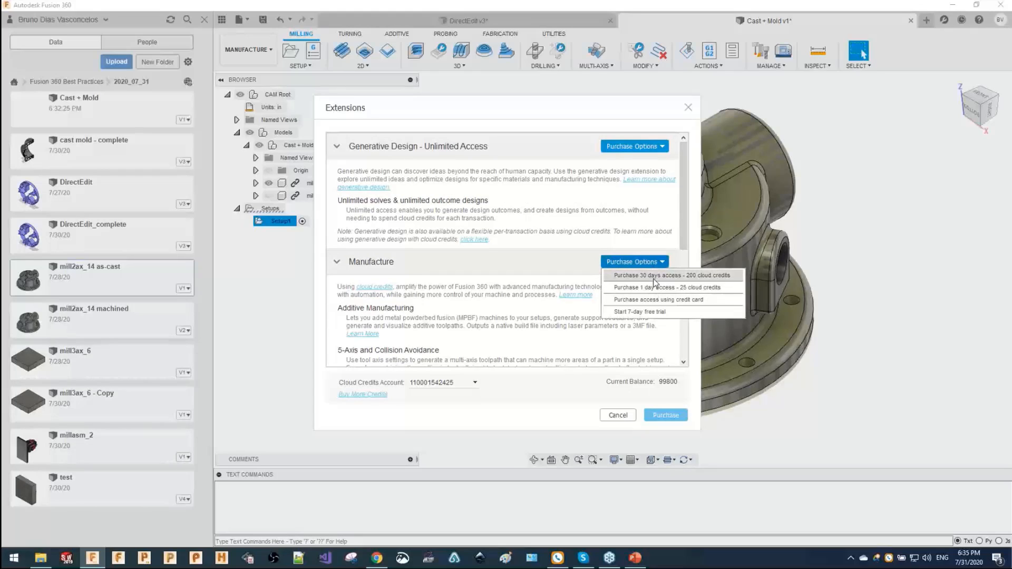
click(654, 278)
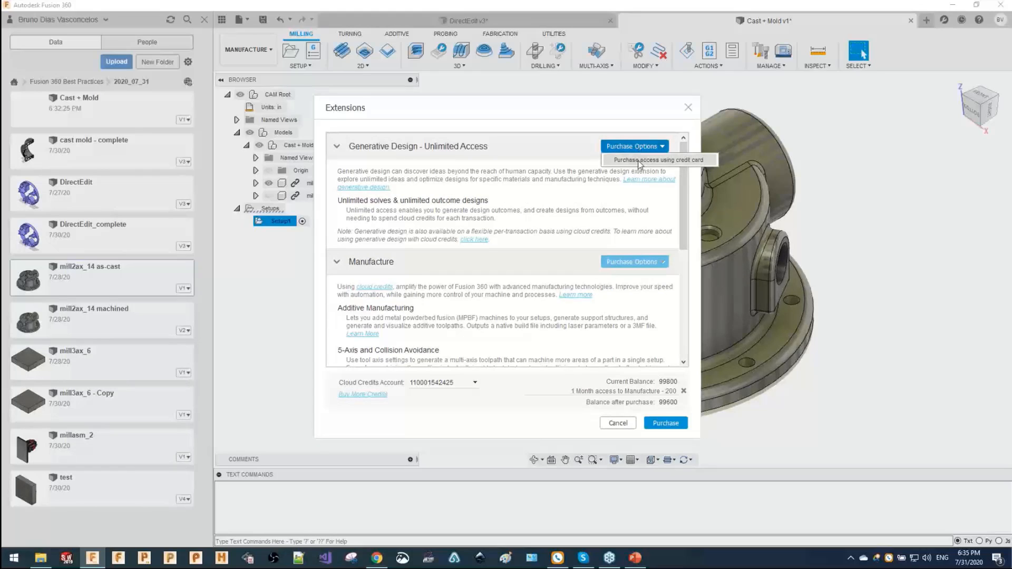
click(666, 423)
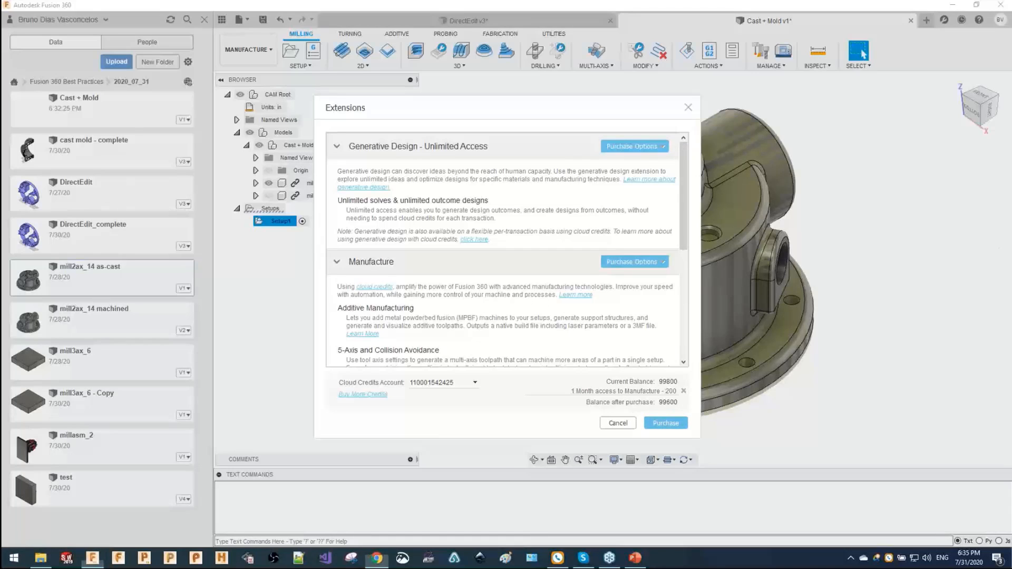
click(690, 113)
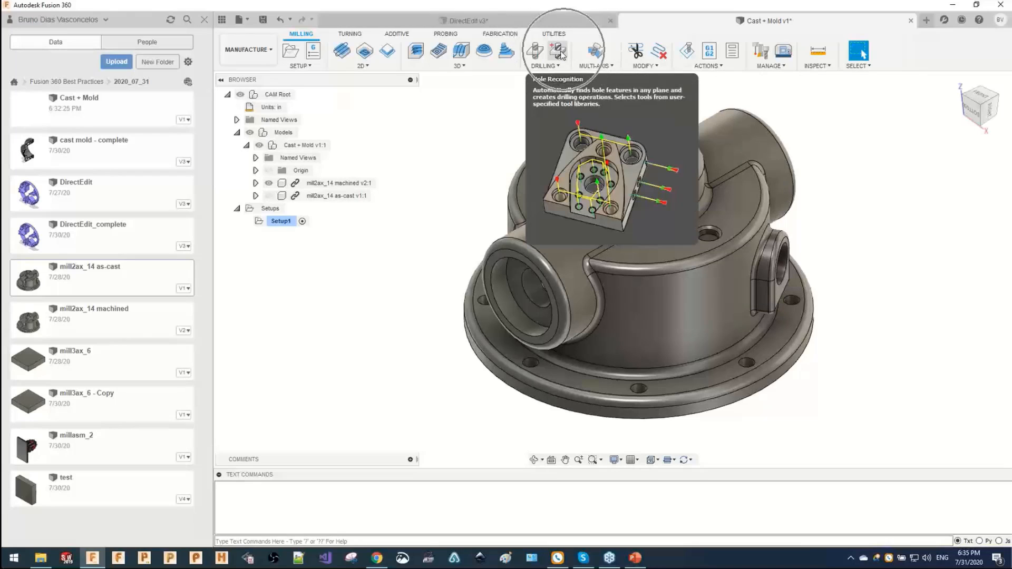
Review the probing and drilling tools, and examine the part's holes from several angles with Setup1 selected.
click(446, 34)
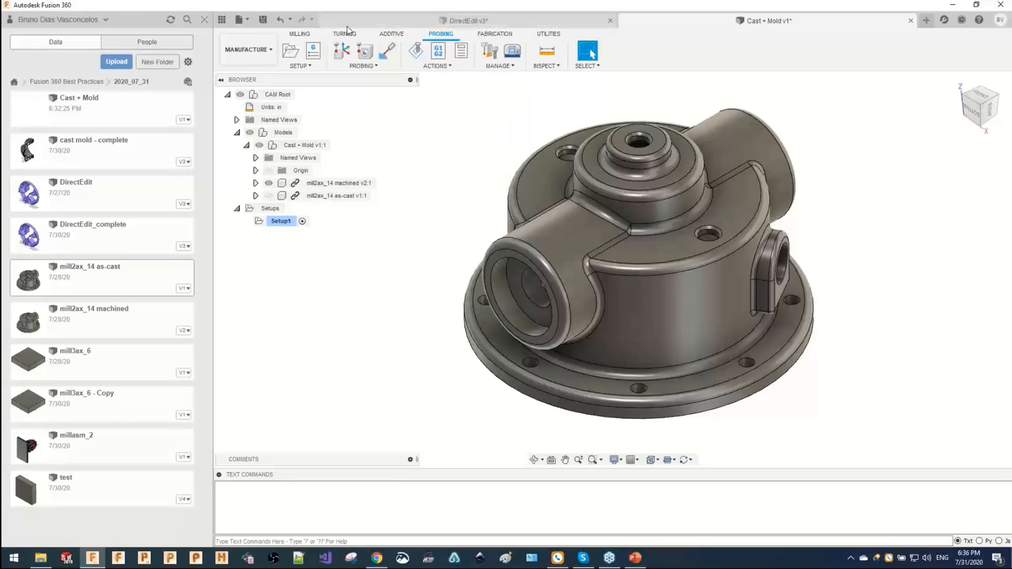
click(305, 36)
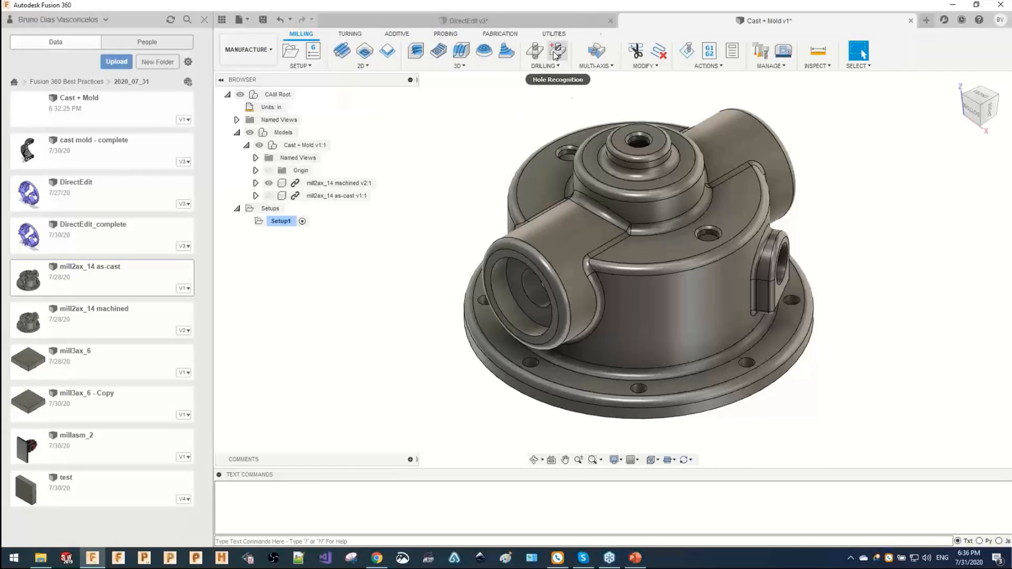
shift+middle_drag(585, 338, 627, 285)
click(280, 221)
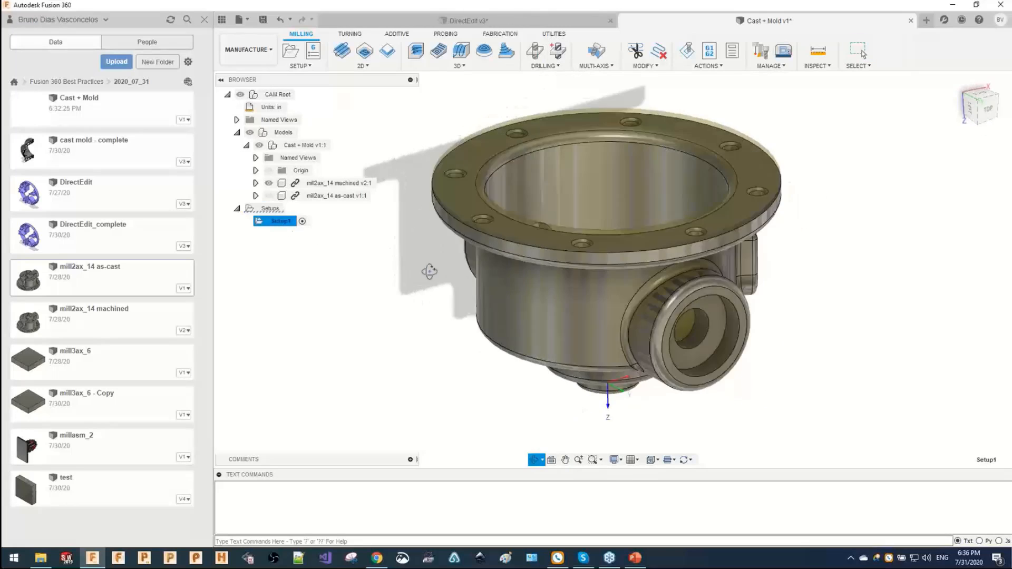
shift+middle_drag(429, 271, 427, 232)
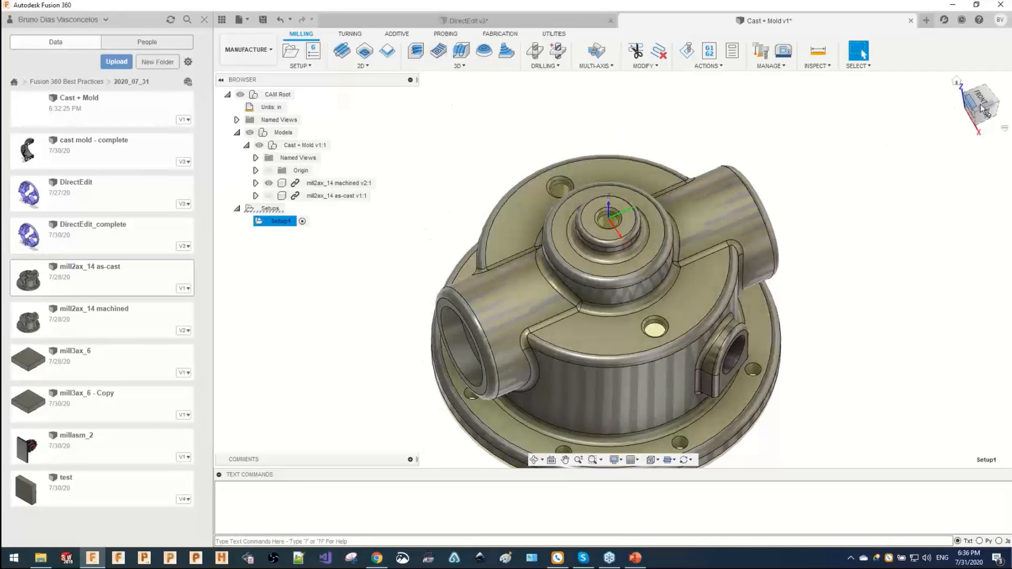
shift+middle_drag(983, 111, 765, 127)
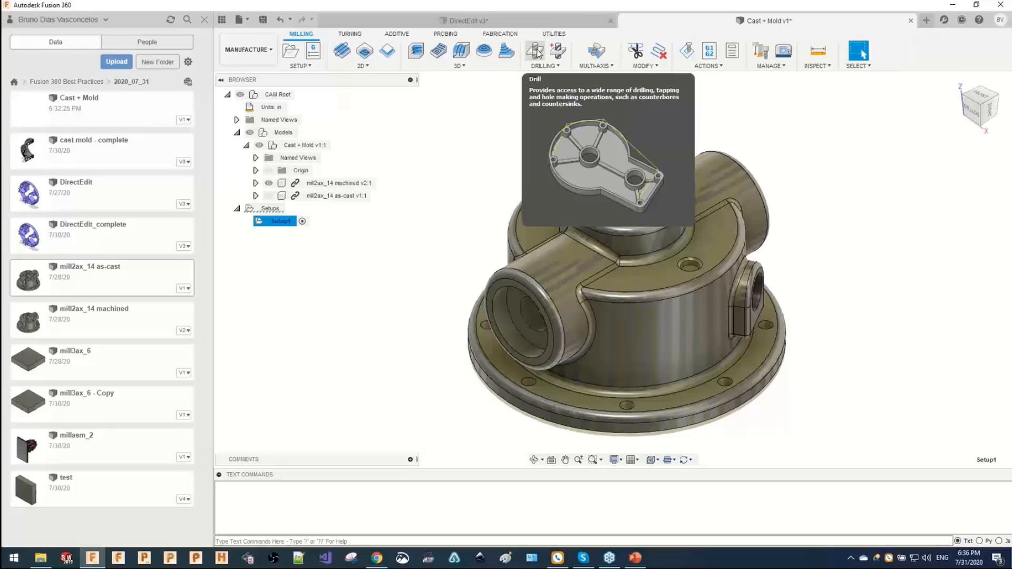
scroll(713, 271, up, 5)
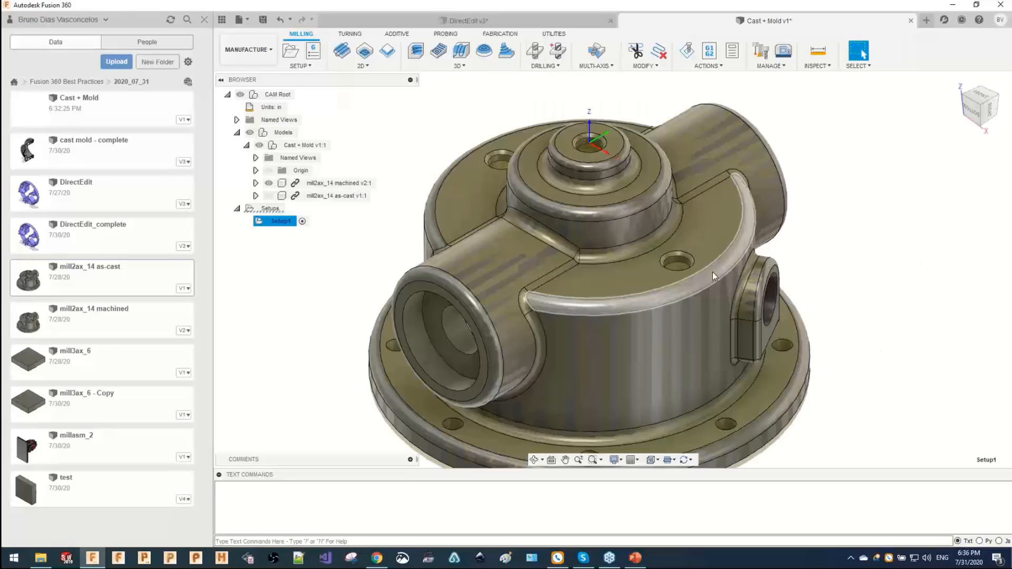
scroll(662, 238, down, 5)
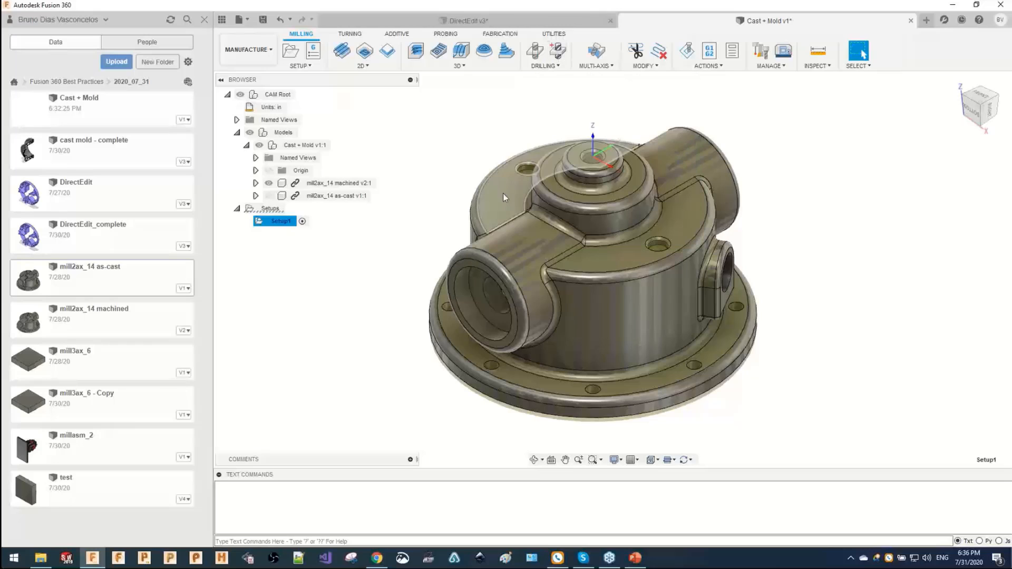
Start Hole Recognition for Setup1 and examine the highlighted 0.314 in countersunk holes and the central hole on the boss.
click(560, 53)
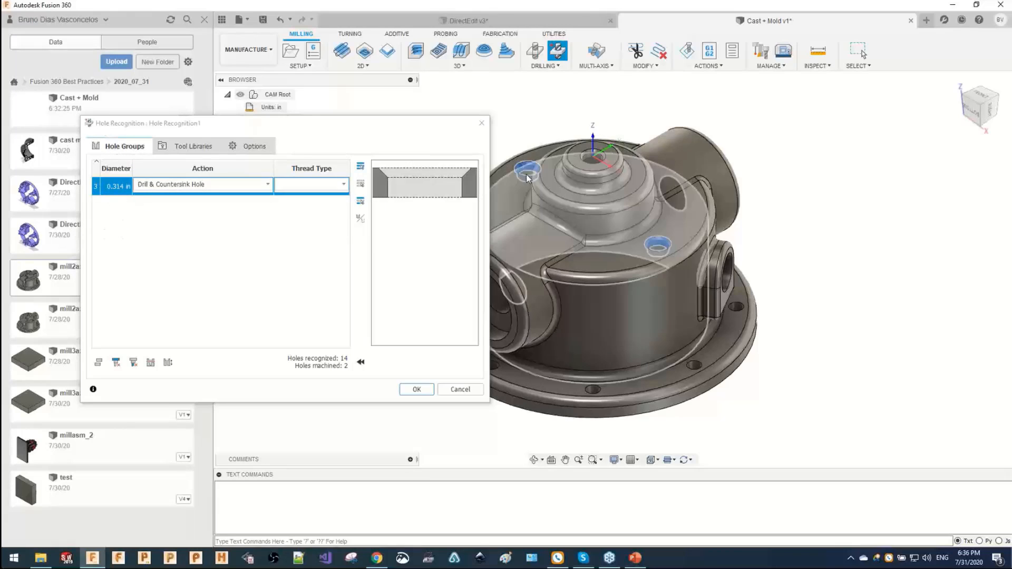
scroll(664, 251, up, 6)
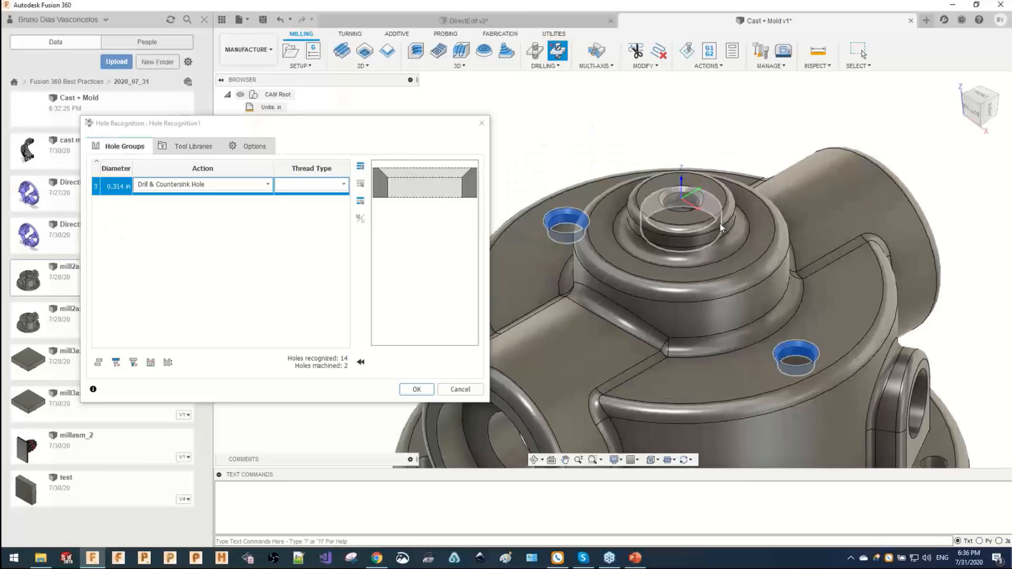
scroll(654, 182, down, 2)
scroll(649, 180, down, 1)
mouse_move(649, 180)
shift+middle_down()
mouse_move(686, 177)
mouse_move(653, 264)
mouse_move(652, 187)
shift+middle_up()
scroll(652, 187, up, 3)
scroll(654, 182, up, 3)
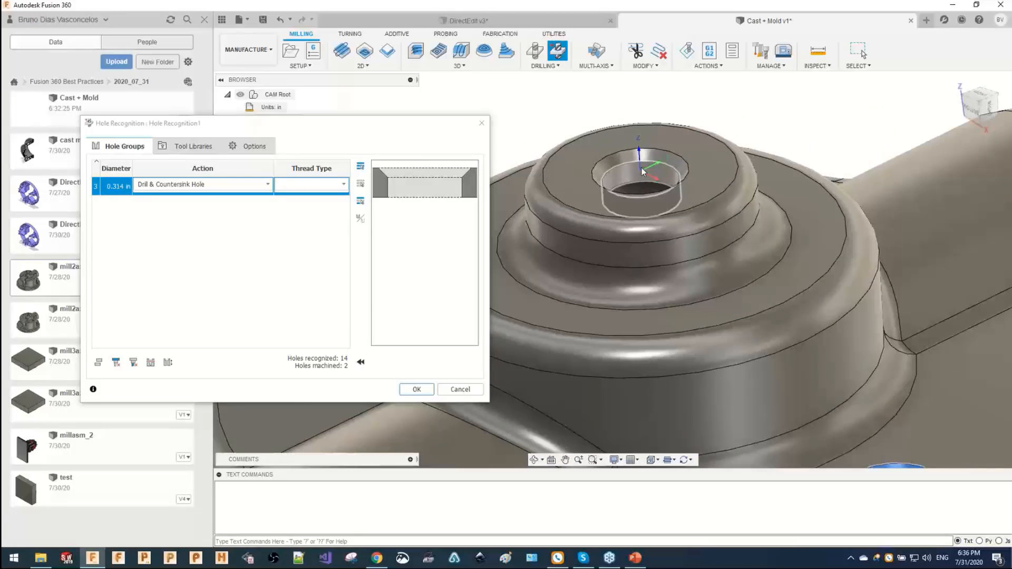
scroll(647, 185, down, 2)
scroll(649, 191, down, 2)
middle_drag(649, 191, 668, 170)
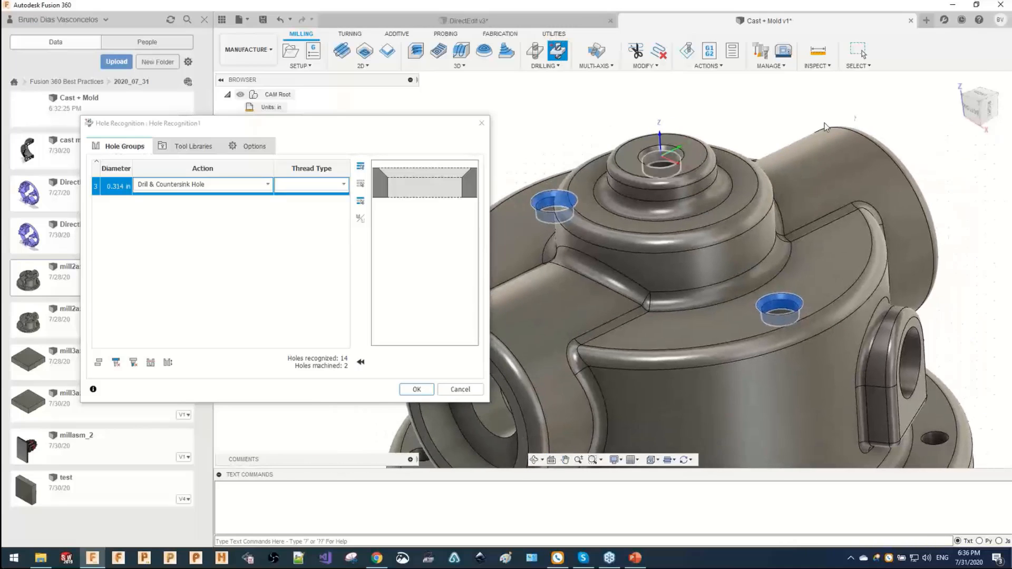
click(978, 103)
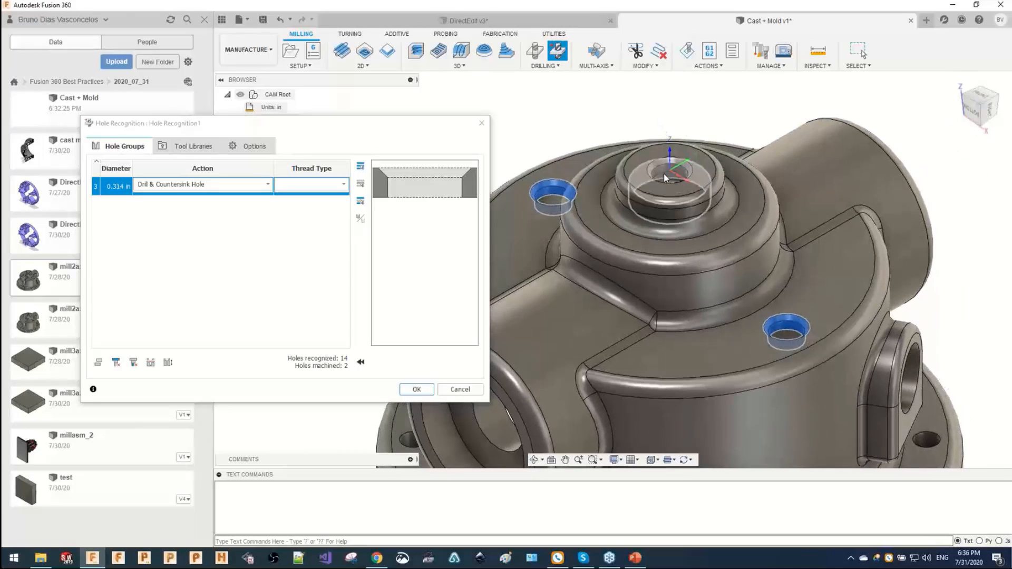
Check the hole recognition tool libraries and turn off Limit to the Setup Plane so holes in every direction are listed.
click(183, 147)
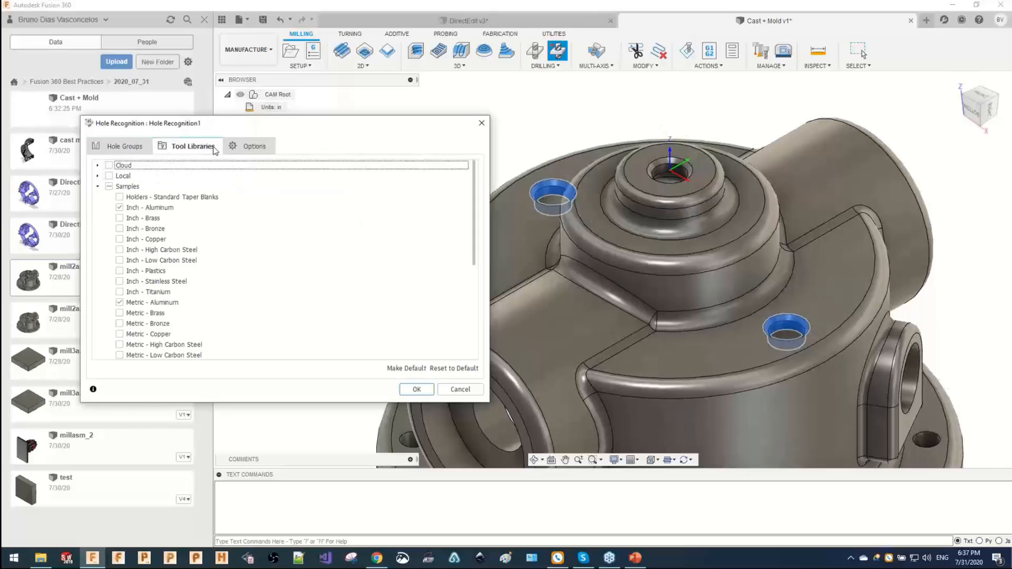
click(239, 146)
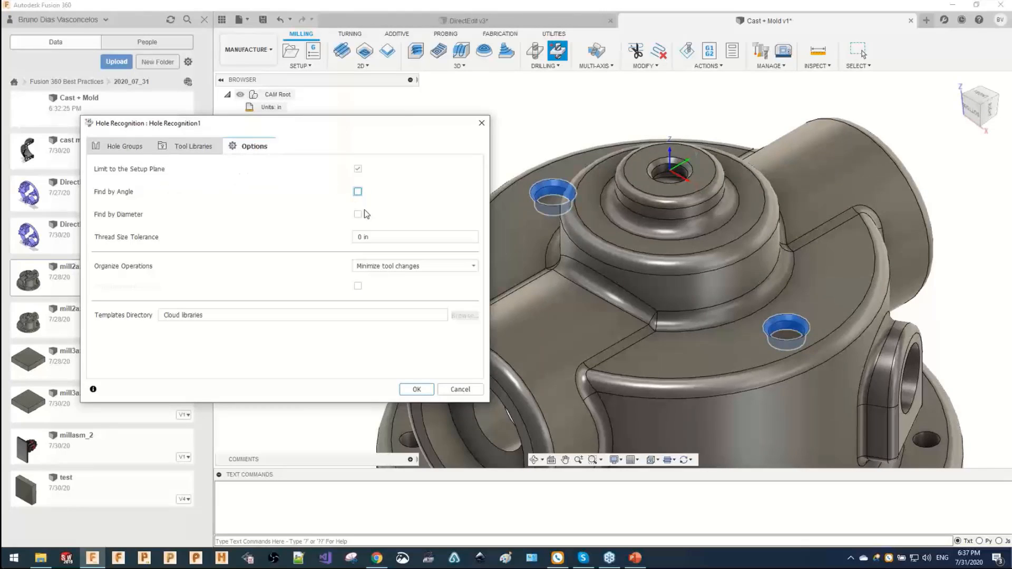
click(358, 169)
click(120, 146)
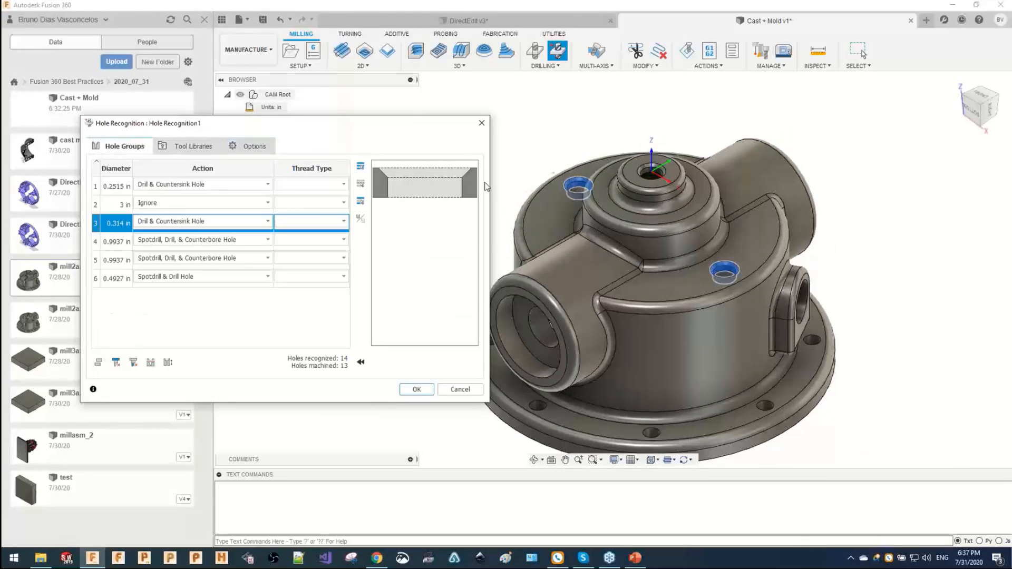
Go through all six recognized hole groups and examine where each one's holes lie on the part, including the base flange.
click(112, 205)
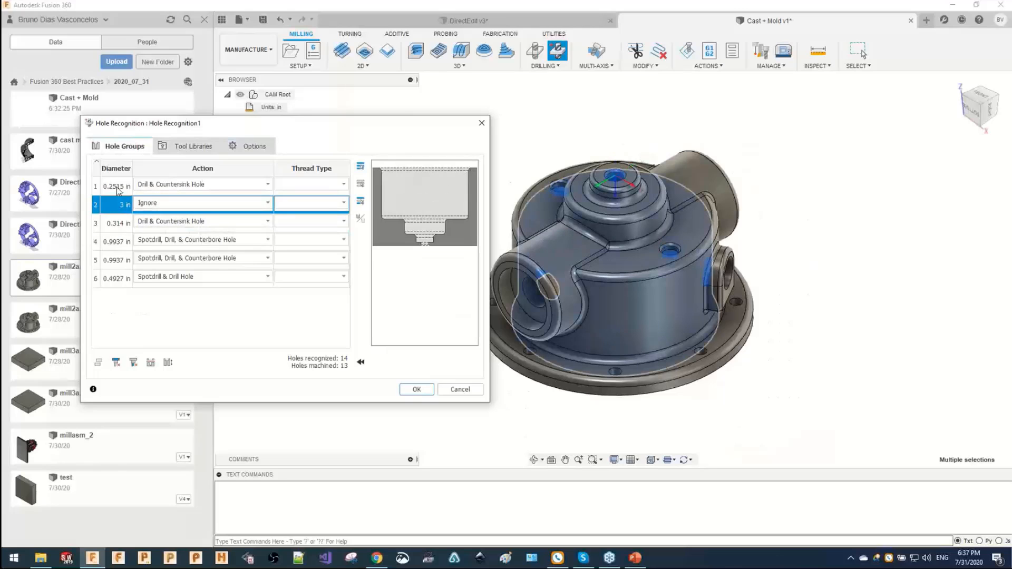
click(116, 241)
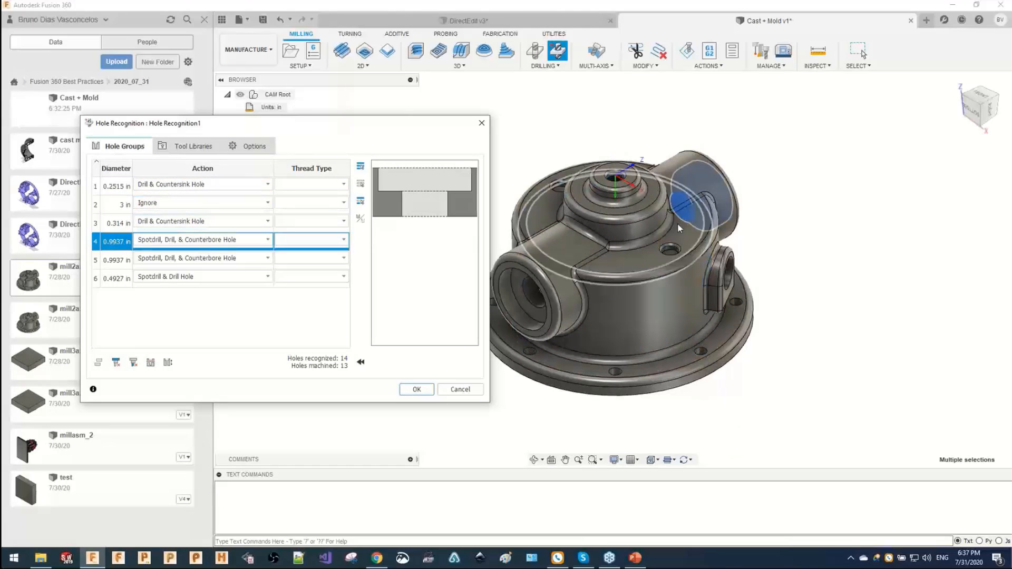
shift+middle_drag(678, 224, 632, 211)
click(114, 259)
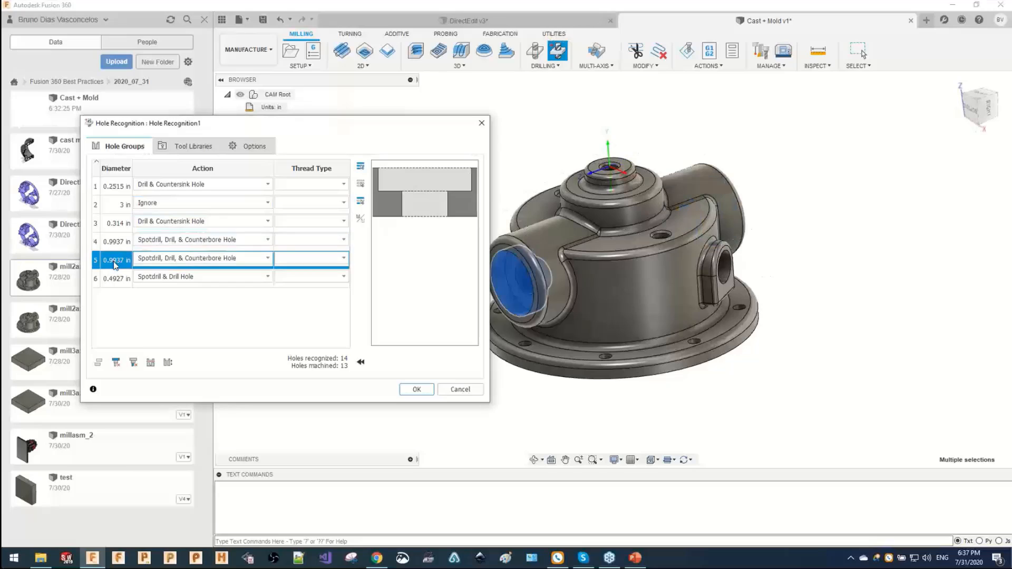
click(113, 278)
click(114, 258)
click(115, 240)
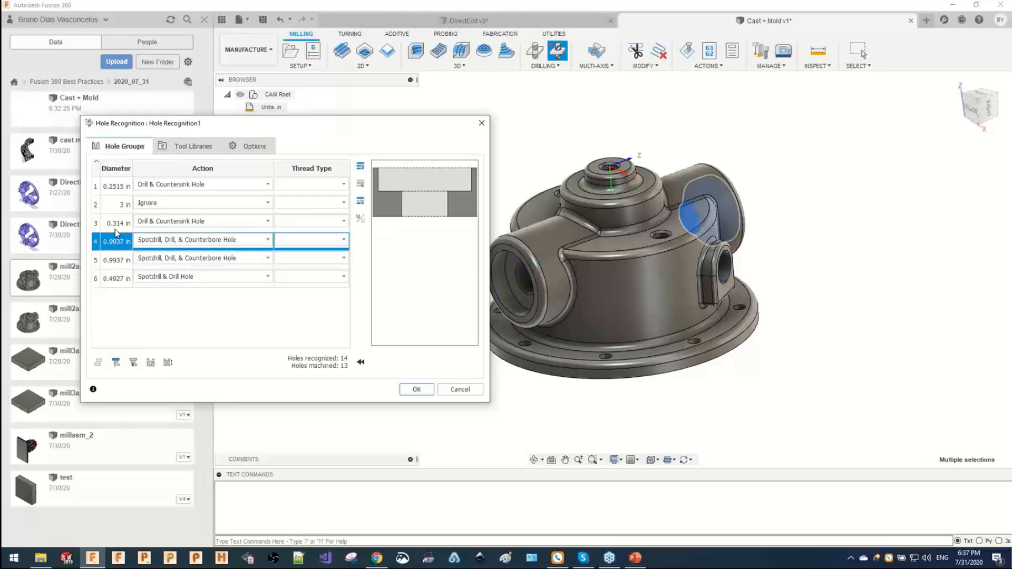
click(115, 222)
click(116, 202)
click(116, 185)
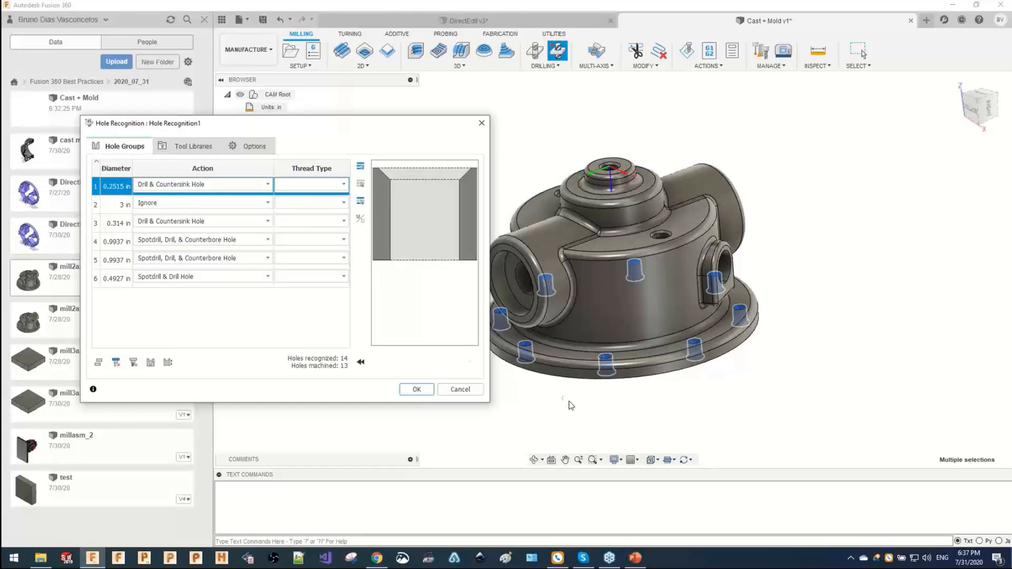
shift+middle_drag(569, 402, 471, 354)
Turn Limit to the Setup Plane back on and check which hole group stays listed.
click(253, 153)
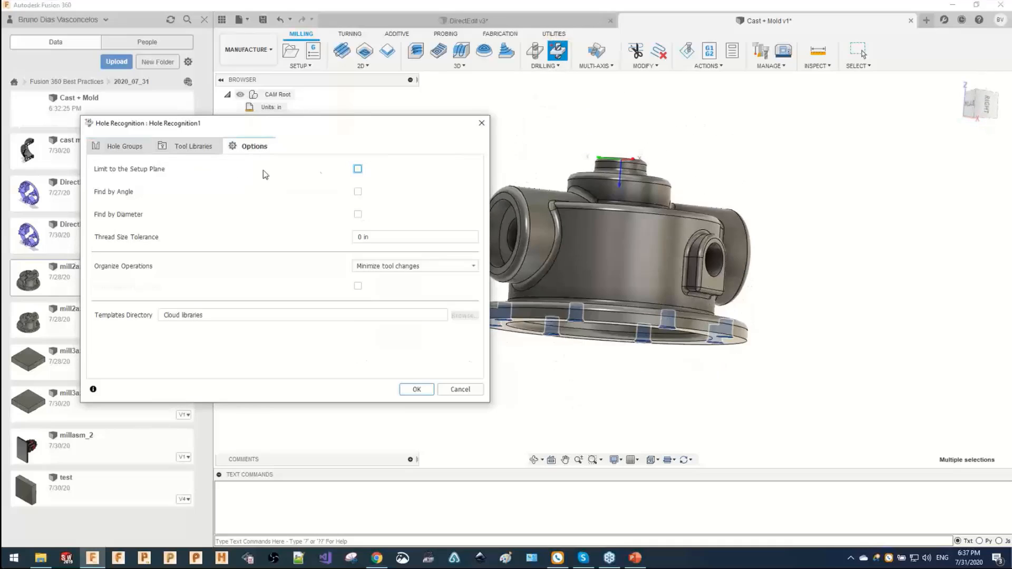
click(357, 169)
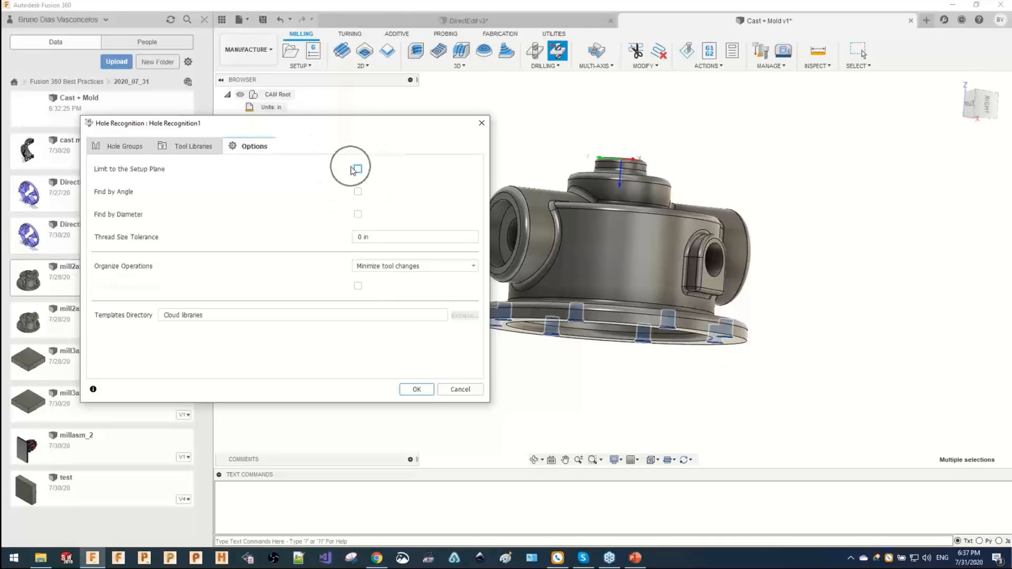
click(125, 146)
click(138, 189)
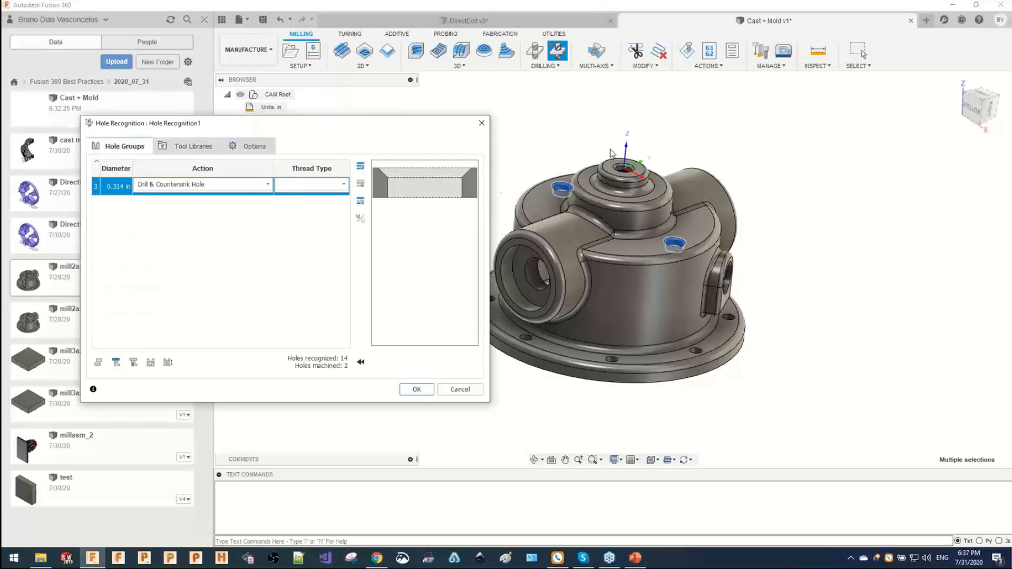
Turn off Limit to the Setup Plane again and return to the list of hole groups.
click(253, 146)
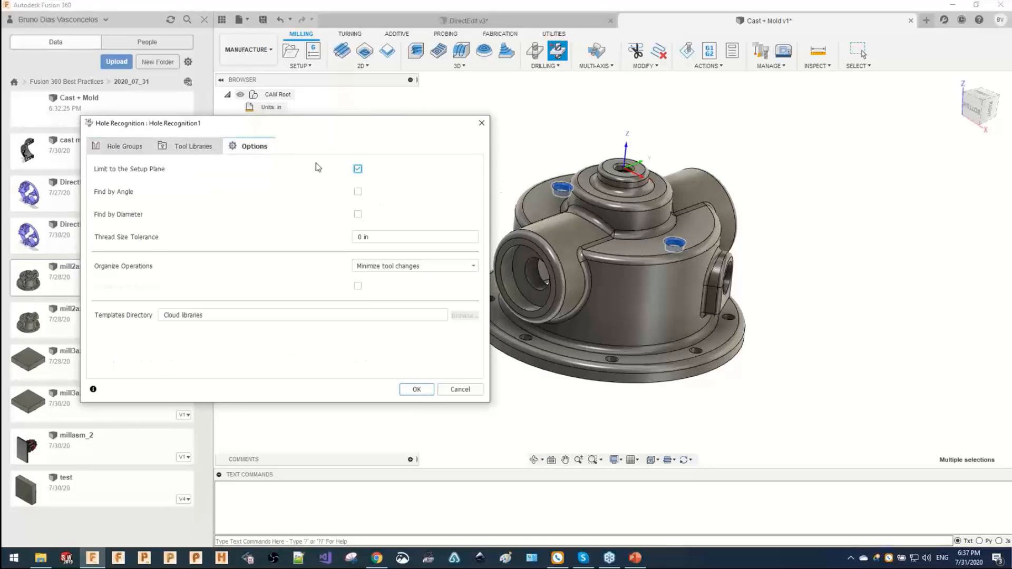
click(359, 169)
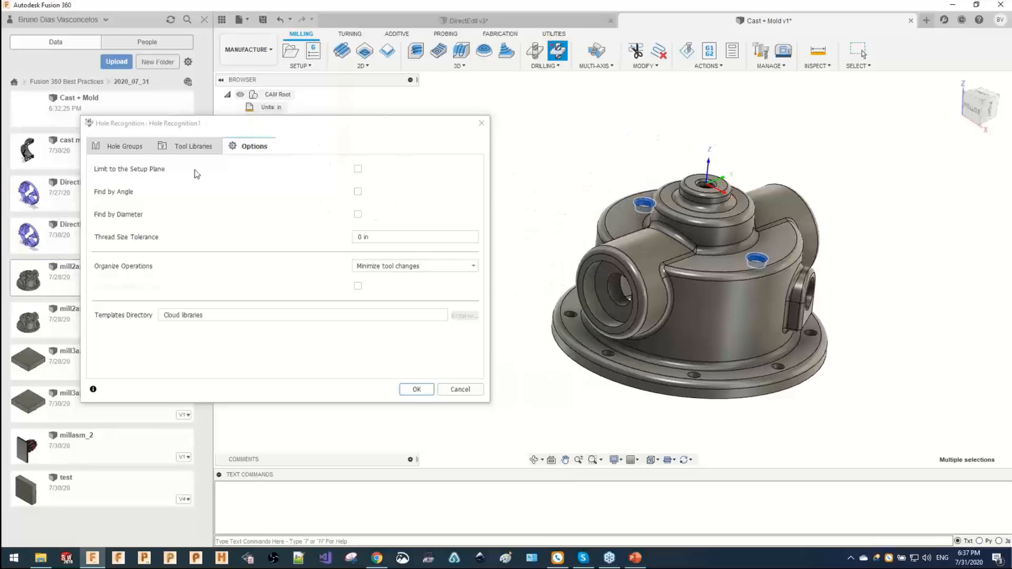
click(116, 147)
Examine the flange holes, highlight groups 3 to 6 together, and inspect the ignored 3 in bore from the underside.
click(112, 190)
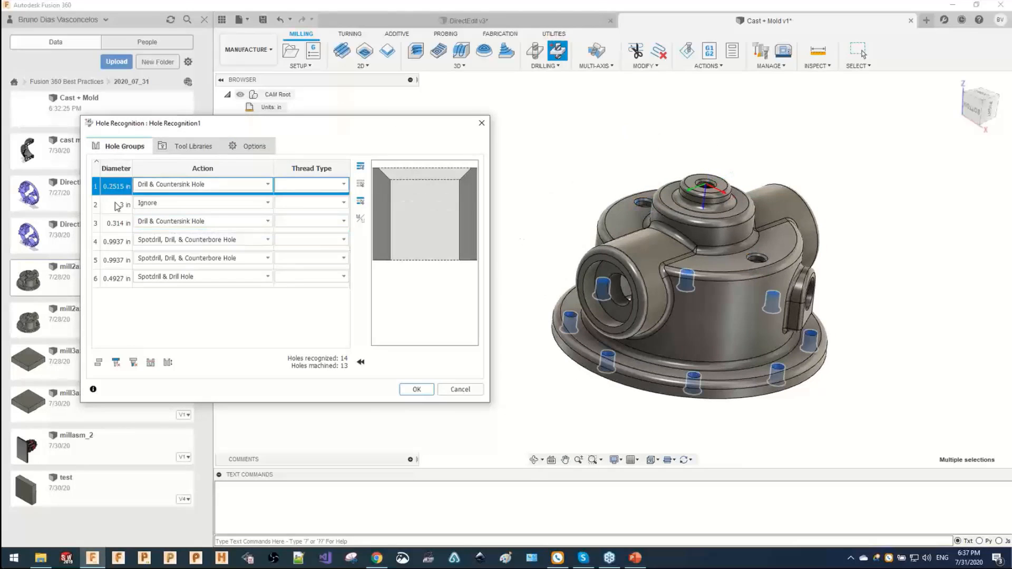
click(121, 207)
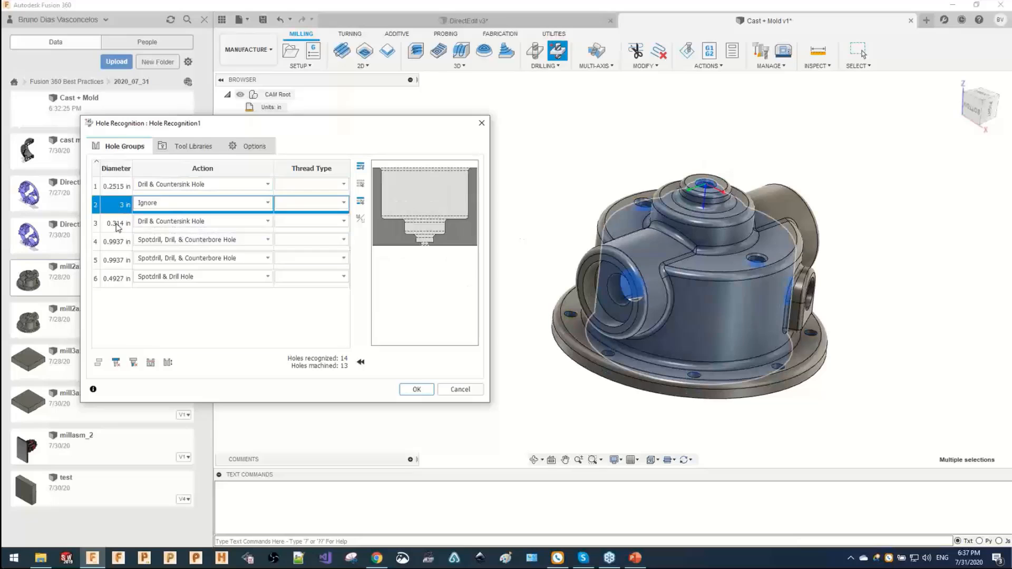
click(121, 226)
ctrl+click(117, 243)
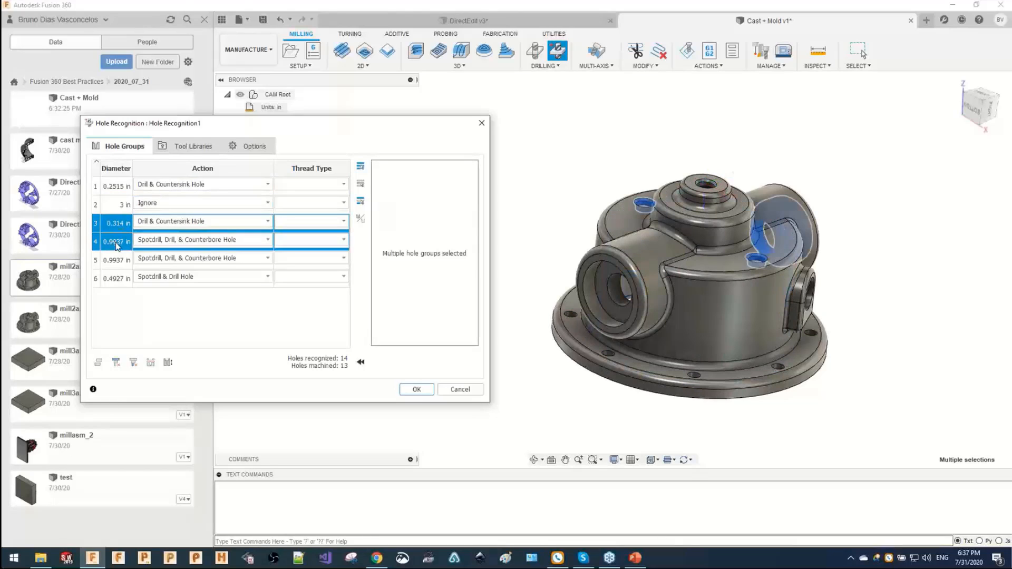
ctrl+click(114, 263)
ctrl+click(112, 280)
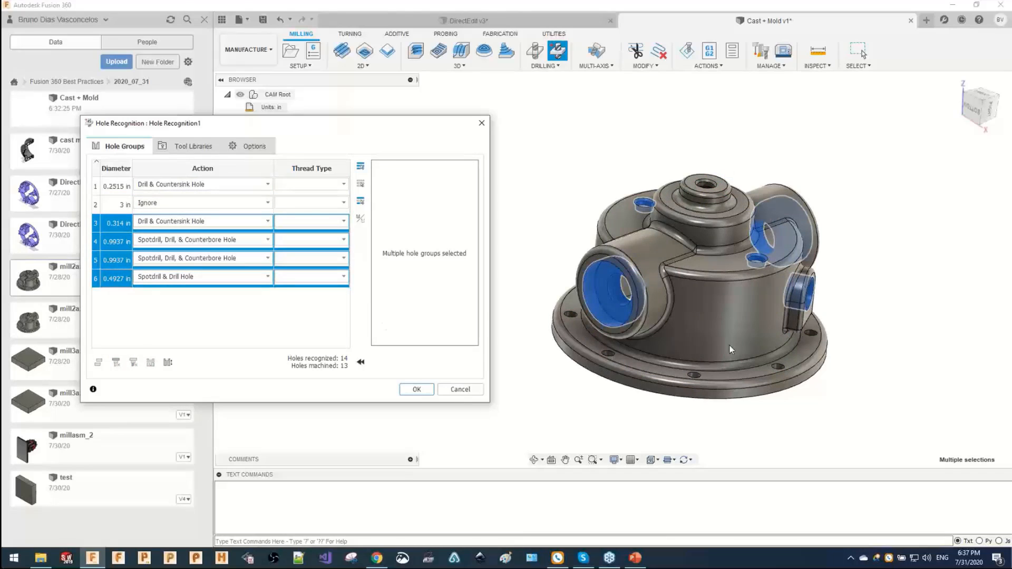
mouse_move(731, 349)
shift+middle_down()
mouse_move(663, 336)
mouse_move(737, 344)
shift+middle_up()
click(121, 205)
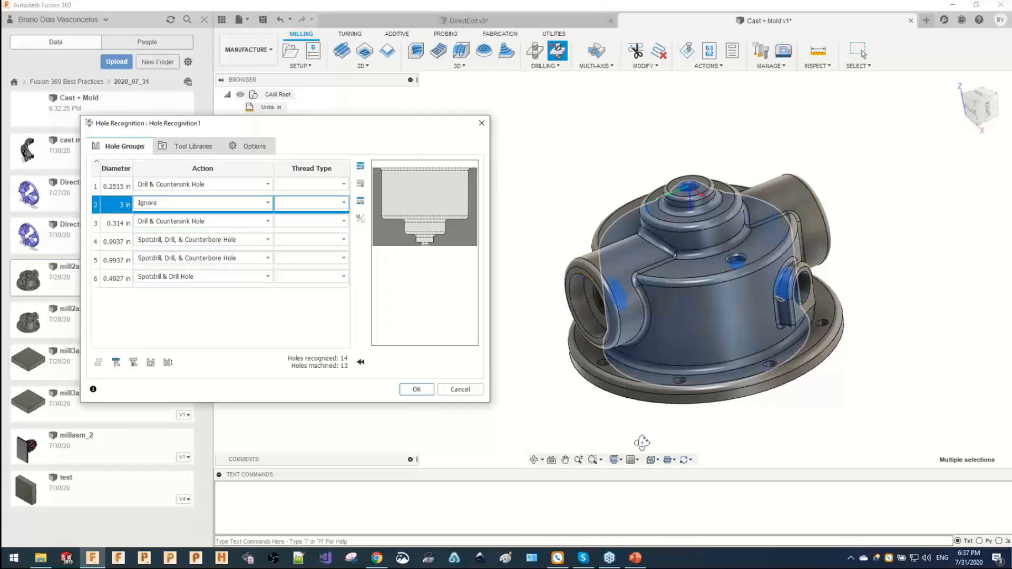
shift+middle_drag(642, 443, 663, 280)
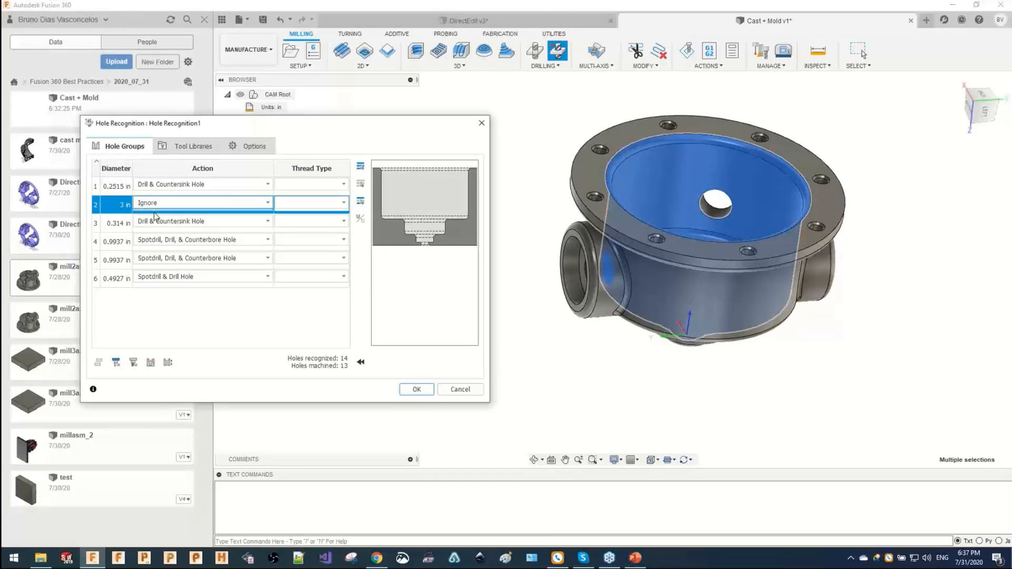
Set the action of the 0.2515 in flange hole group to Ignore and highlight hole groups 3 to 6.
mouse_move(694, 217)
shift+middle_down()
mouse_move(695, 296)
mouse_move(682, 203)
shift+middle_up()
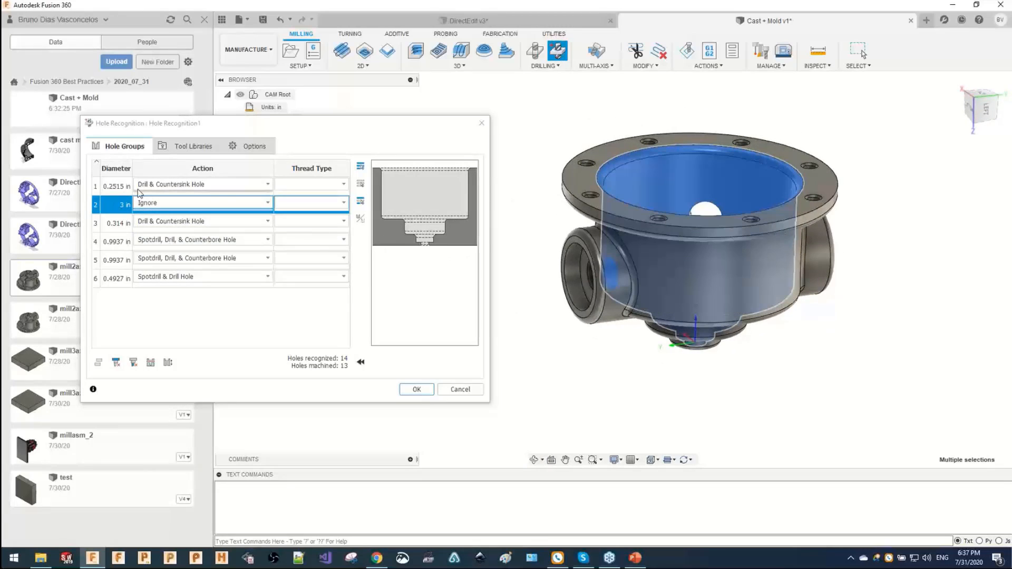
click(115, 194)
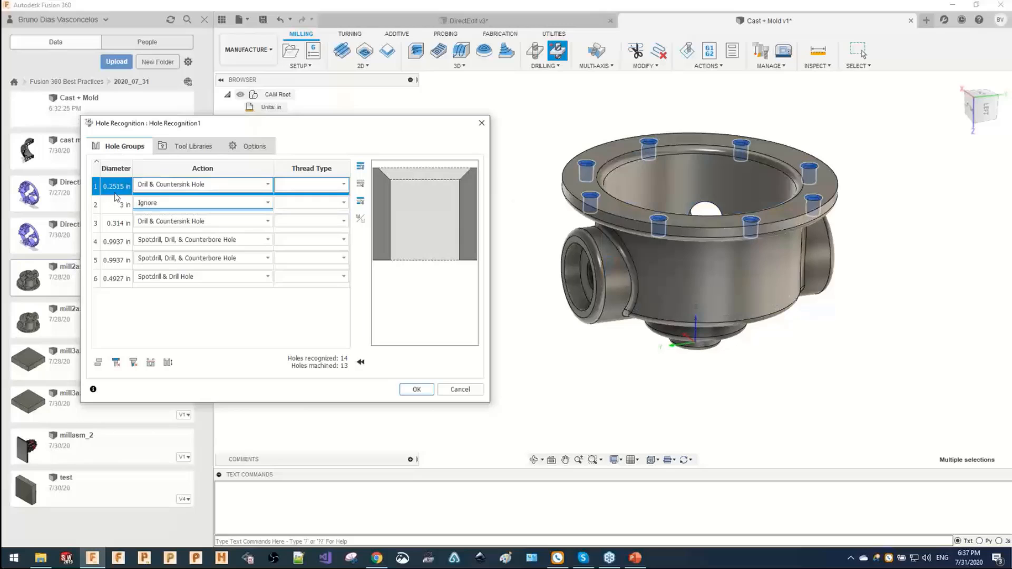
click(227, 186)
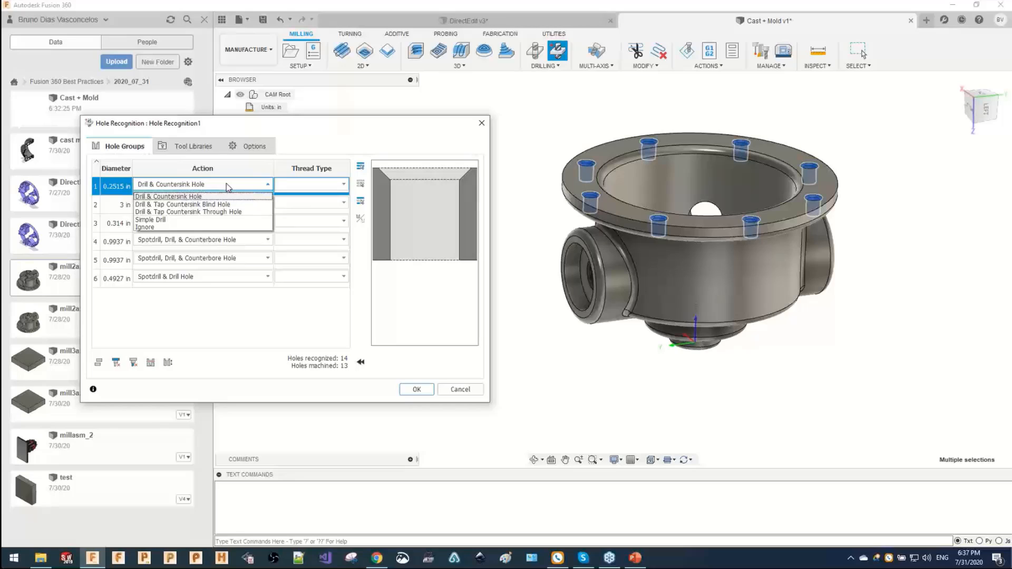
click(144, 228)
click(118, 222)
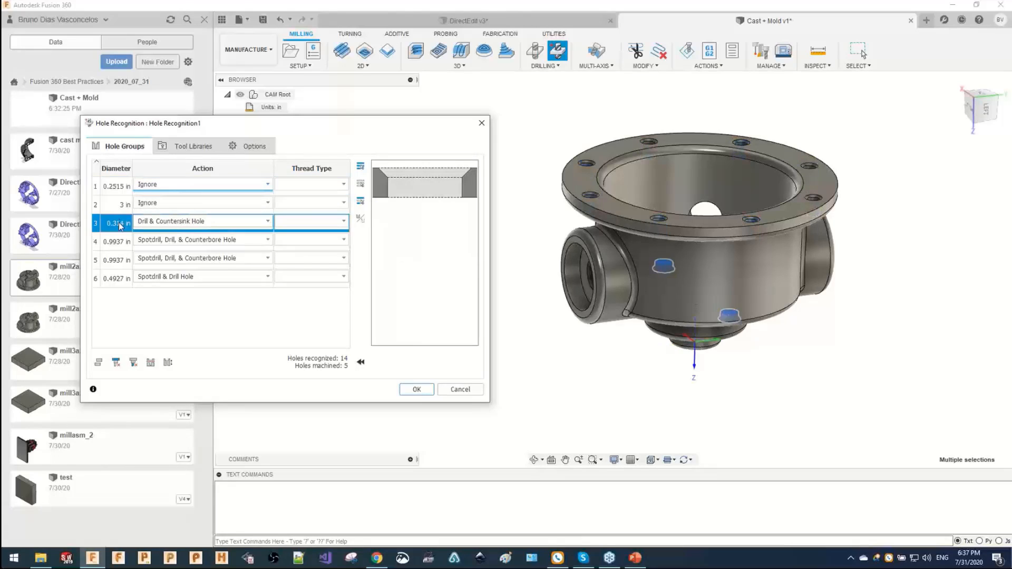
shift+click(117, 277)
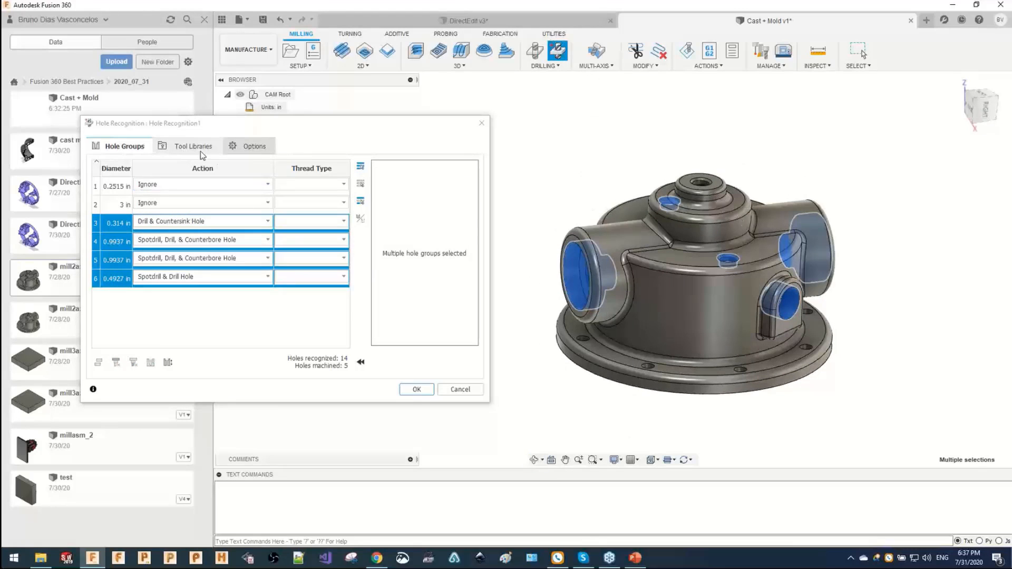
Review the selected sample tool libraries, including Inch - Aluminum and Metric - Aluminum, and create the drilling operations from the recognized holes.
click(195, 148)
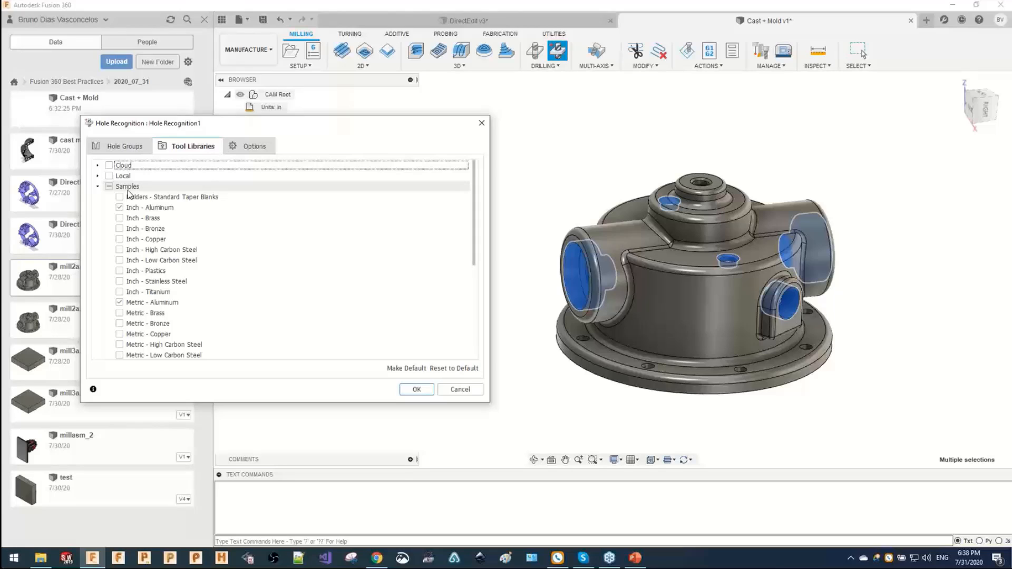
click(150, 209)
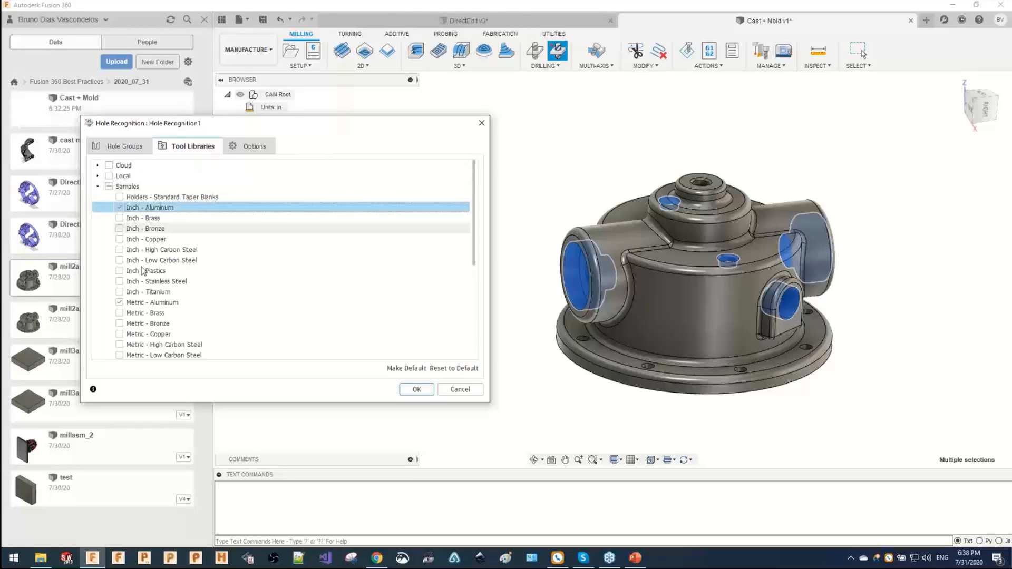
click(160, 303)
click(150, 207)
click(153, 302)
scroll(148, 298, down, 5)
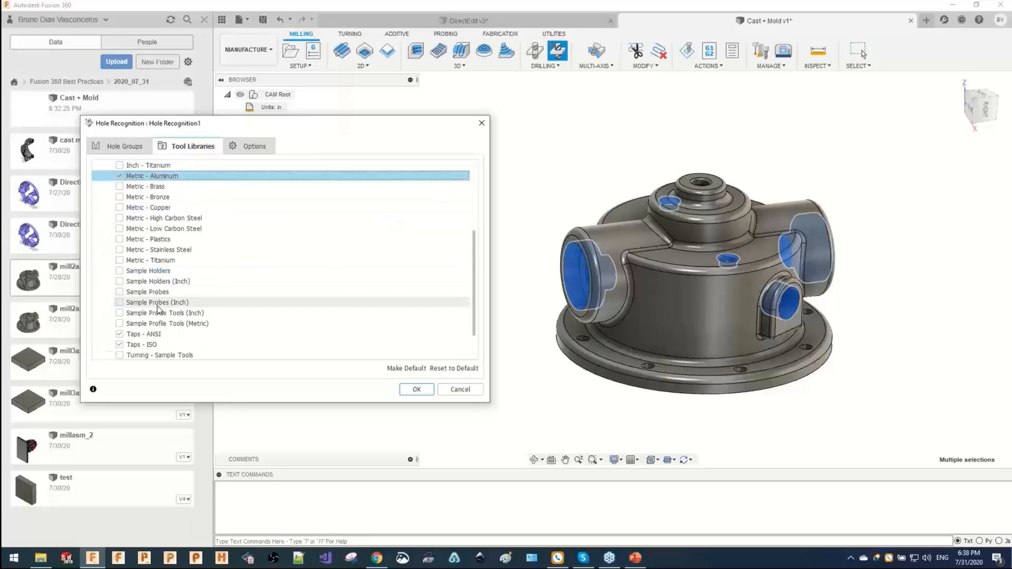
scroll(158, 311, up, 5)
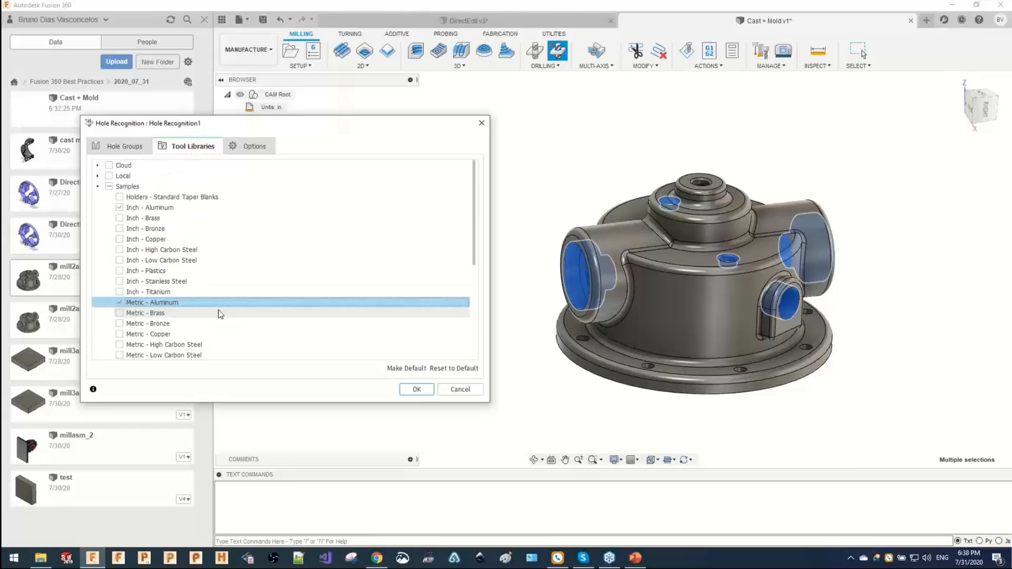
click(416, 390)
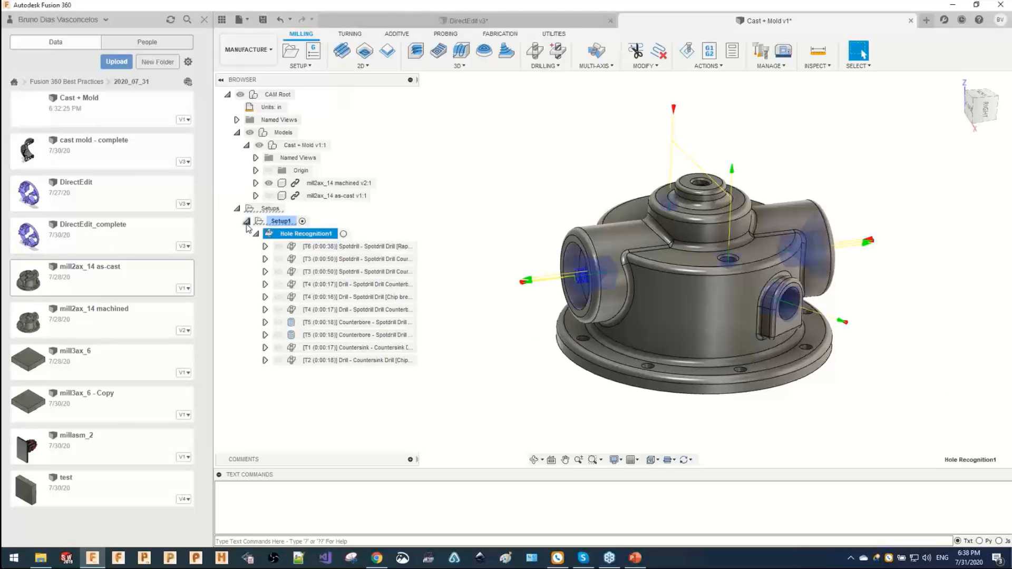
Go through the spotdrill, drill, counterbore and countersink operations under Hole Recognition1 and examine each one's tool orientation and target hole.
click(335, 247)
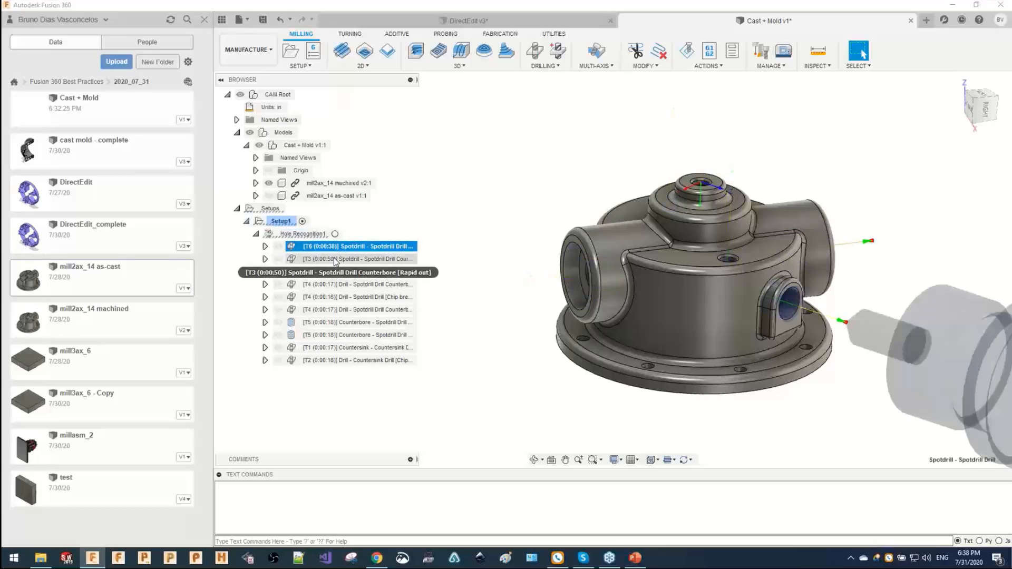
click(334, 260)
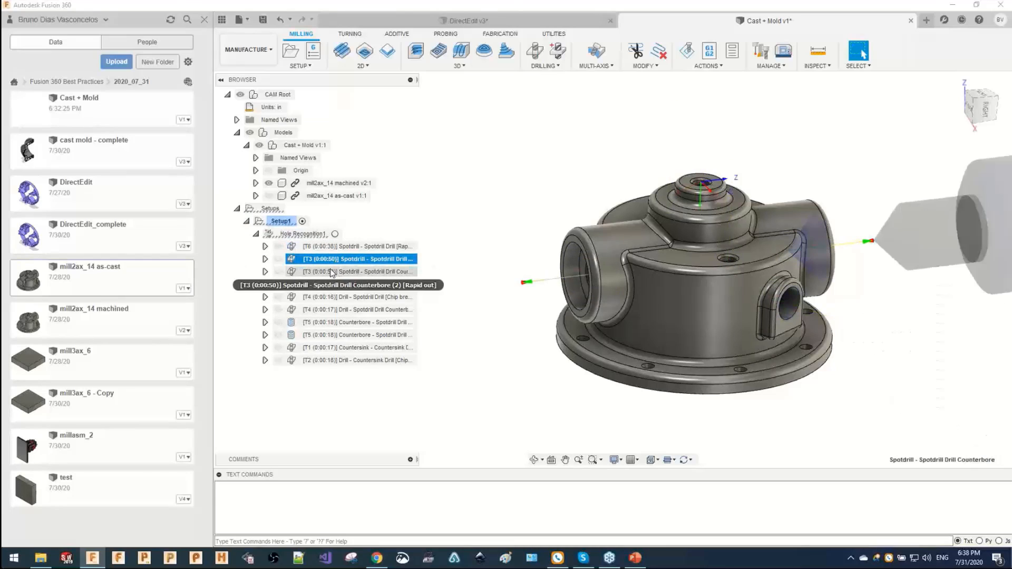
click(332, 272)
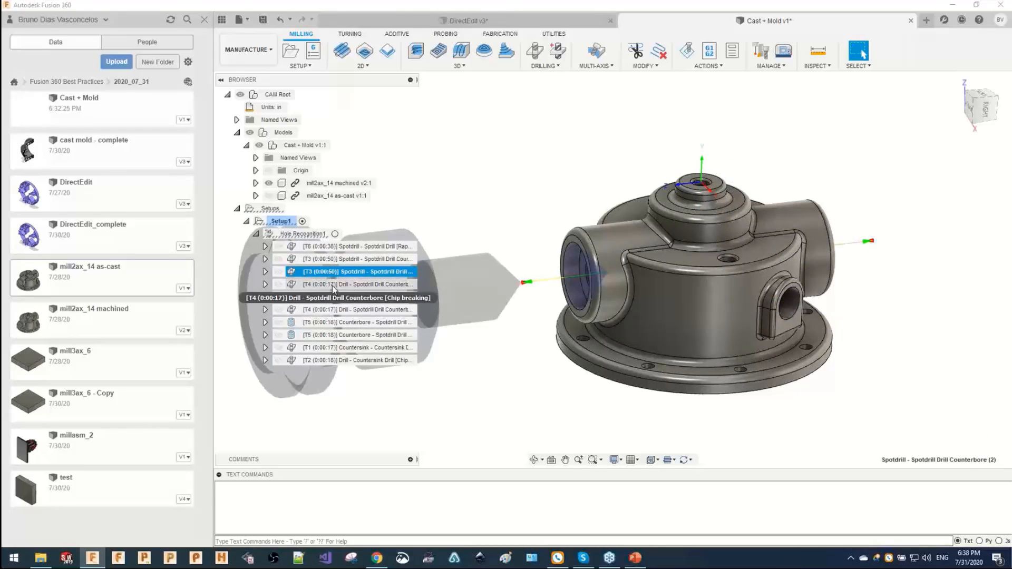
click(332, 285)
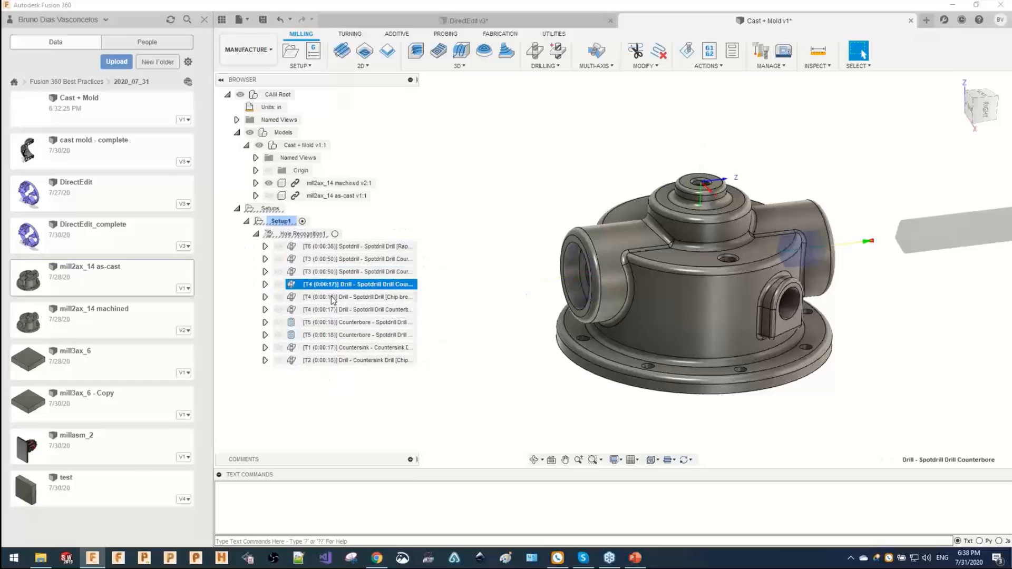
click(343, 247)
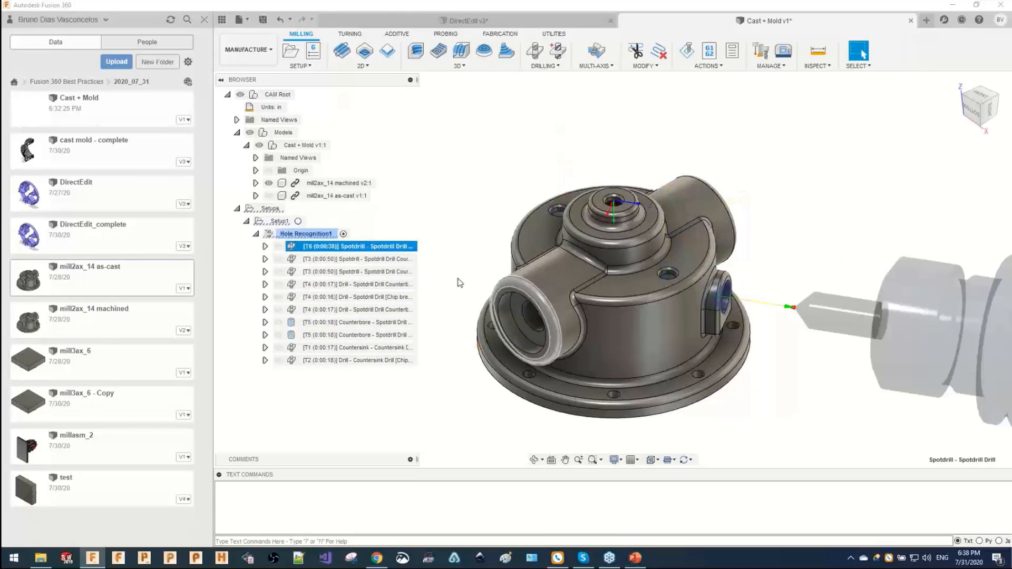
click(344, 258)
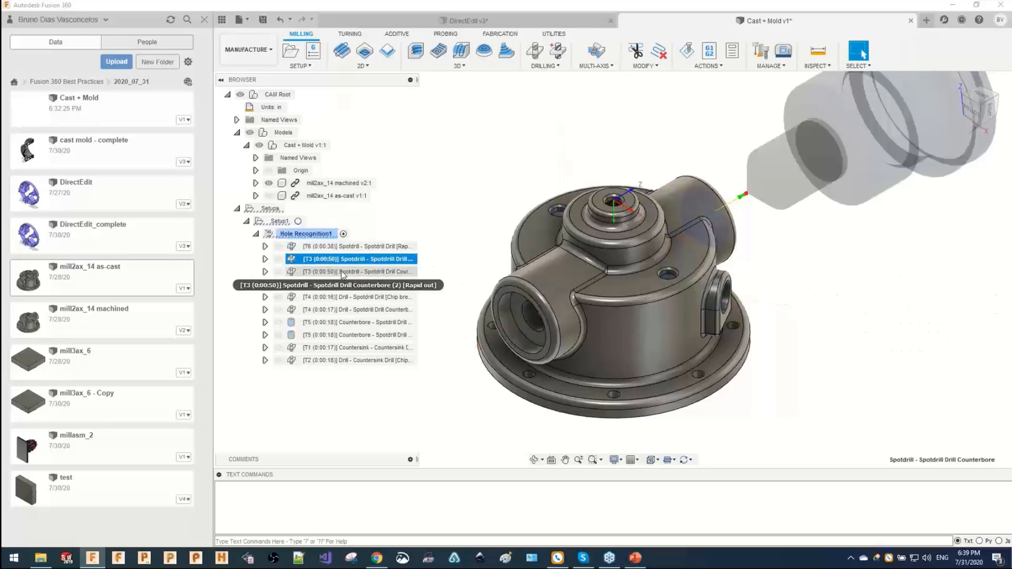
click(343, 272)
click(341, 284)
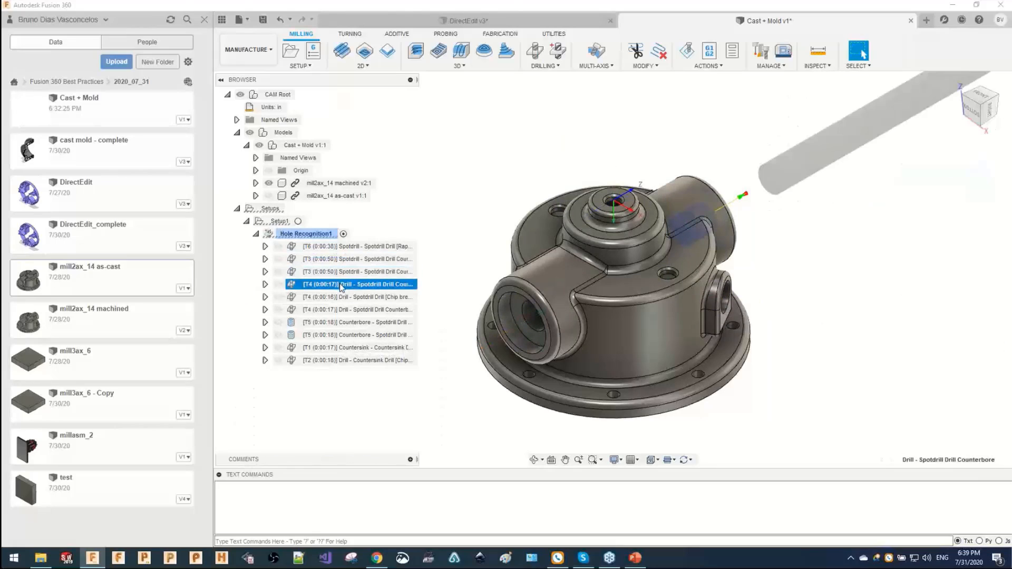
click(339, 297)
click(338, 309)
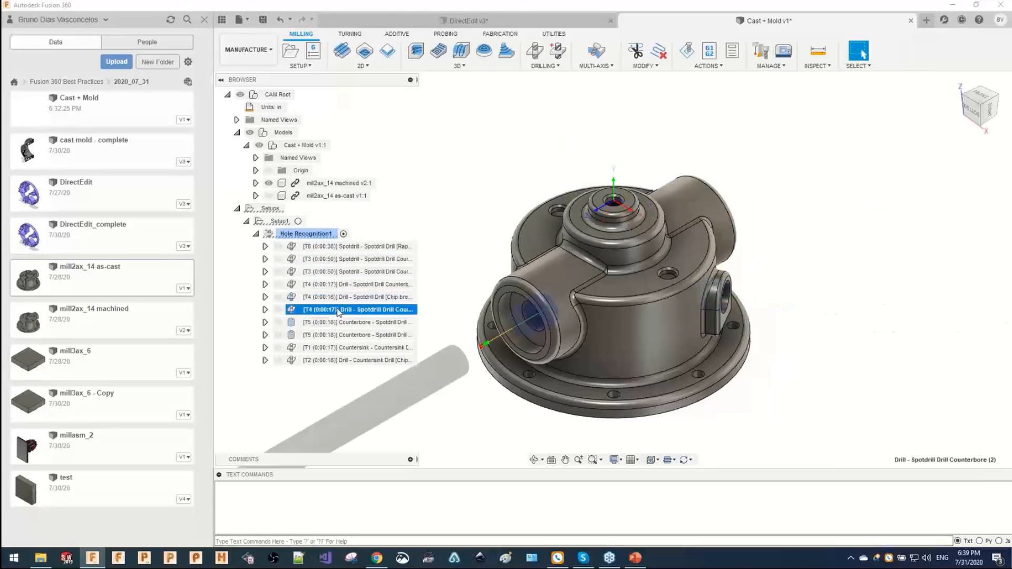
click(349, 322)
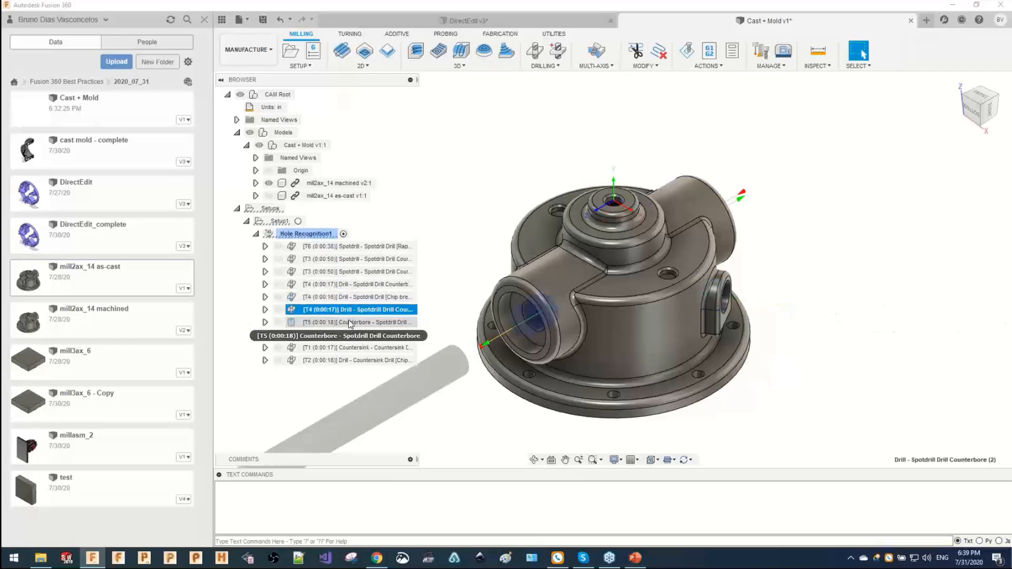
click(345, 334)
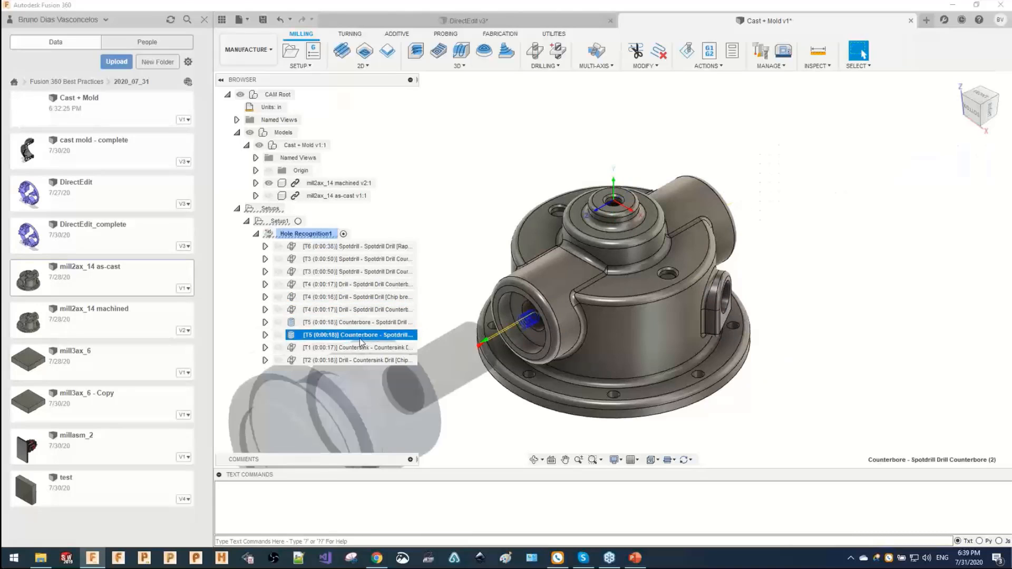
click(338, 349)
Edit the T1 Countersink operation to add the chamfer face of the central boss hole to its hole faces, and inspect the toolpath.
scroll(584, 188, up, 4)
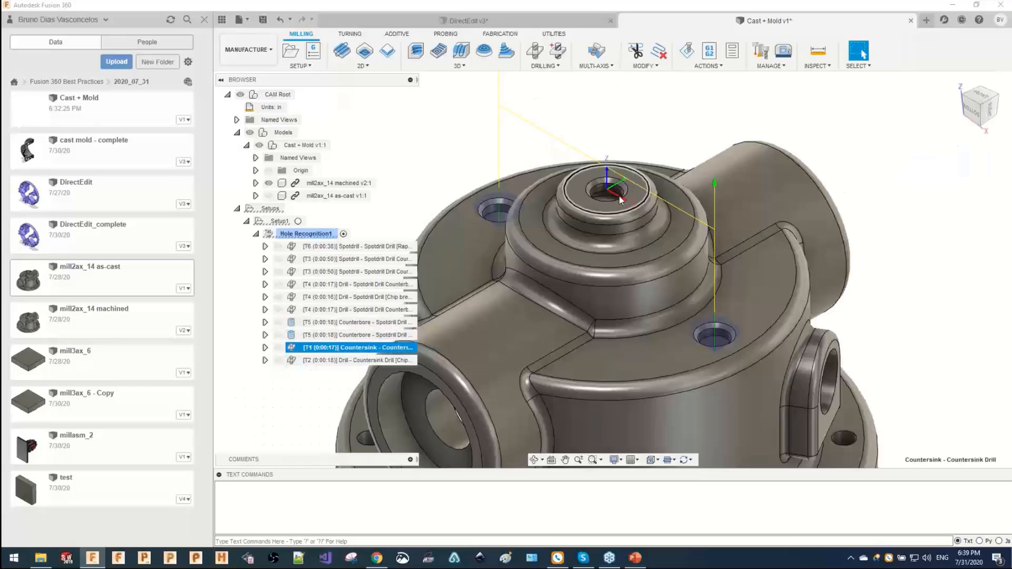
right_click(359, 349)
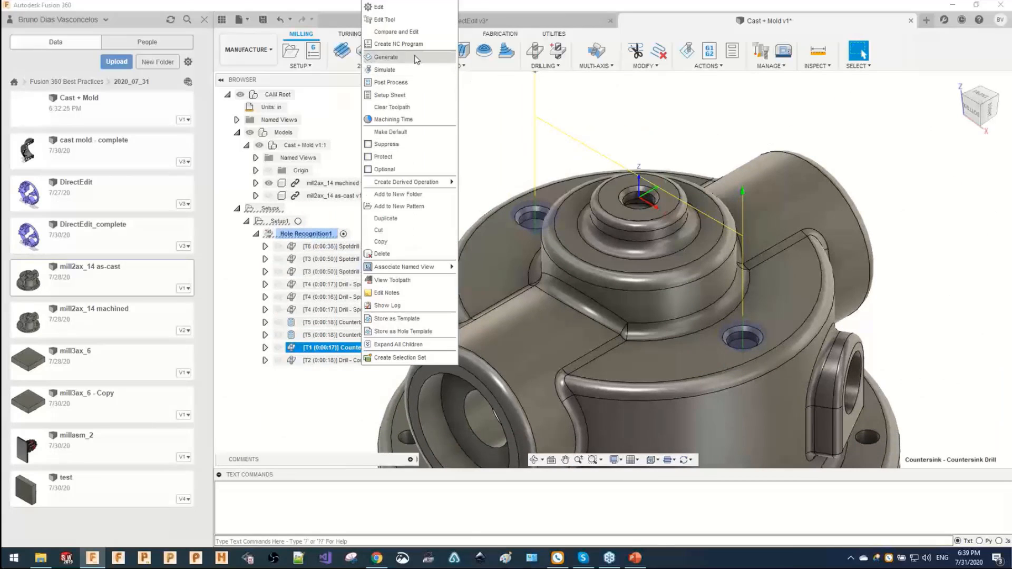
click(398, 10)
scroll(643, 203, up, 3)
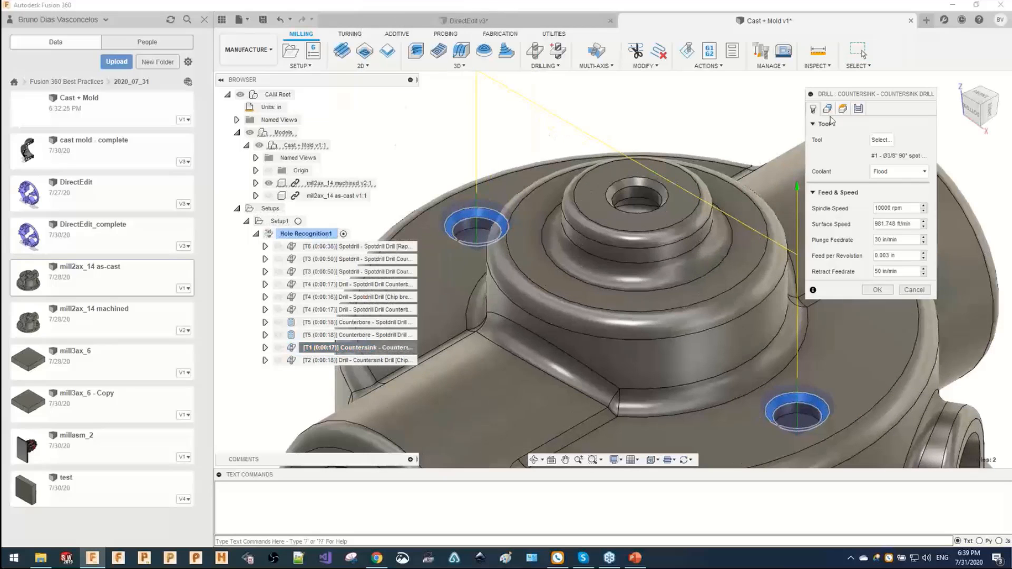
click(827, 108)
scroll(629, 187, up, 2)
scroll(629, 188, up, 2)
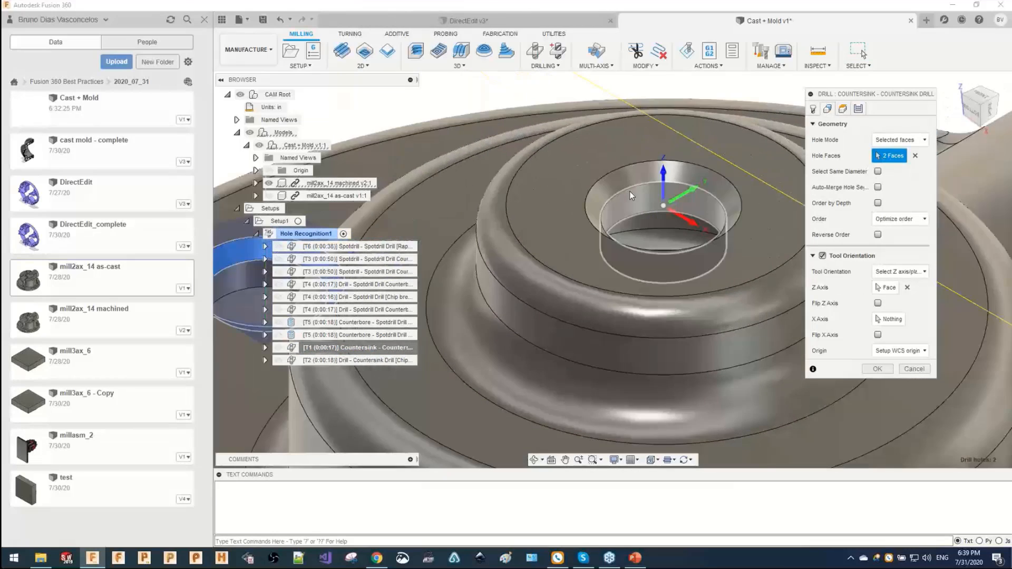
scroll(626, 193, down, 2)
scroll(619, 194, up, 2)
click(606, 187)
scroll(650, 190, down, 3)
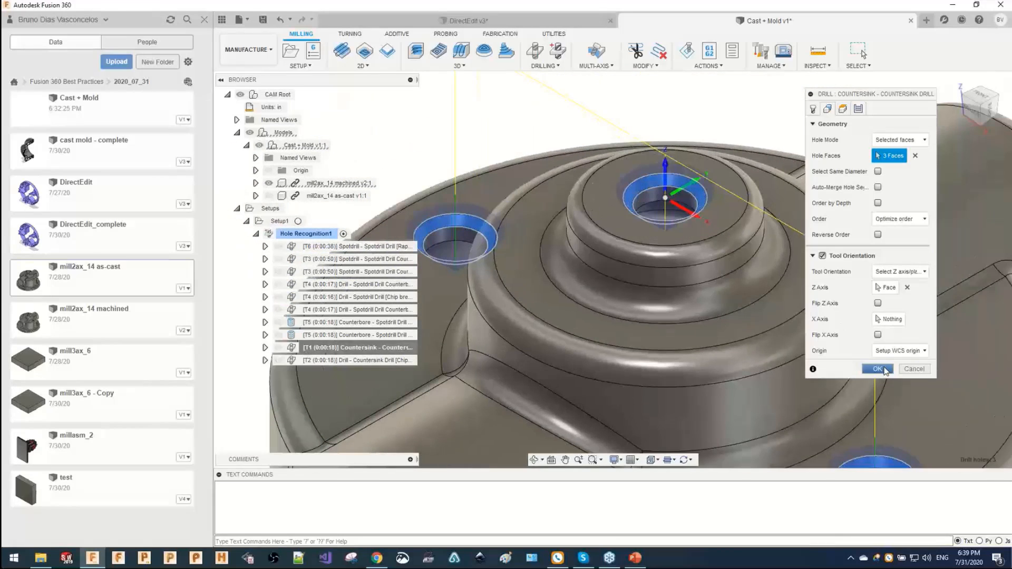
click(877, 369)
scroll(675, 199, up, 4)
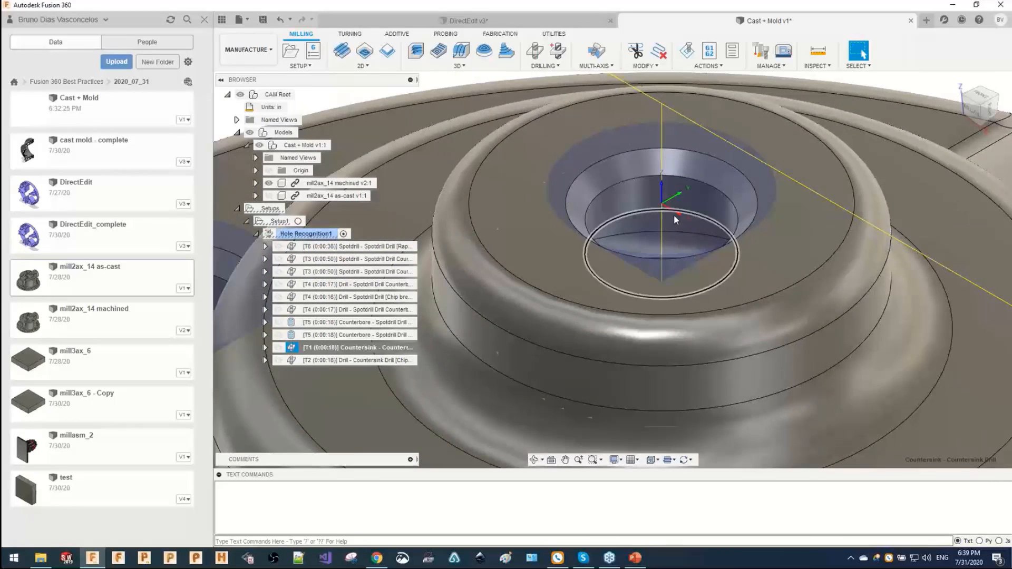
scroll(660, 189, down, 1)
scroll(659, 189, down, 3)
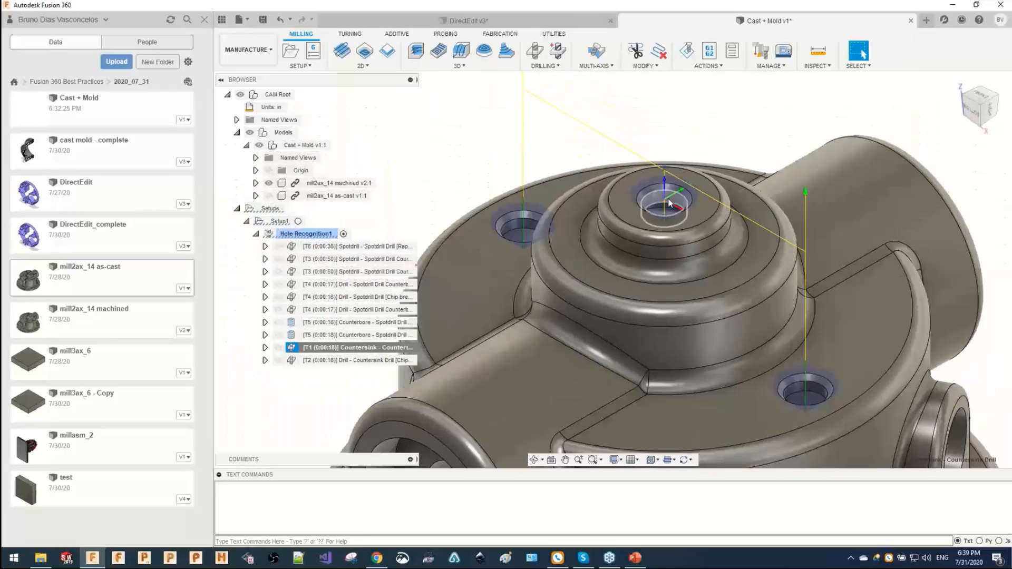
Edit the T2 Countersink Drill operation to add the cylindrical face of the central boss hole to its hole faces.
right_click(327, 361)
click(354, 11)
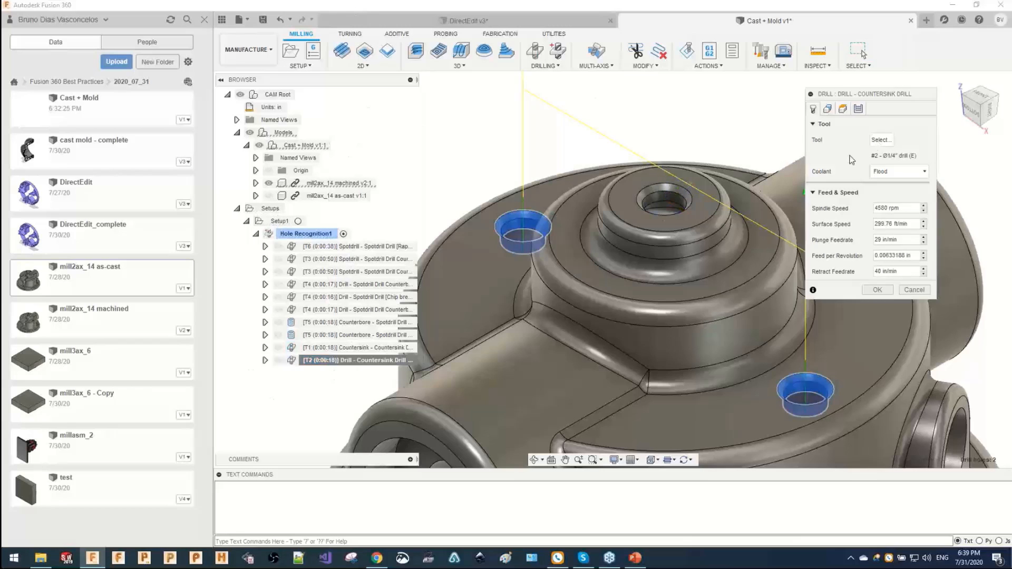
scroll(648, 210, up, 3)
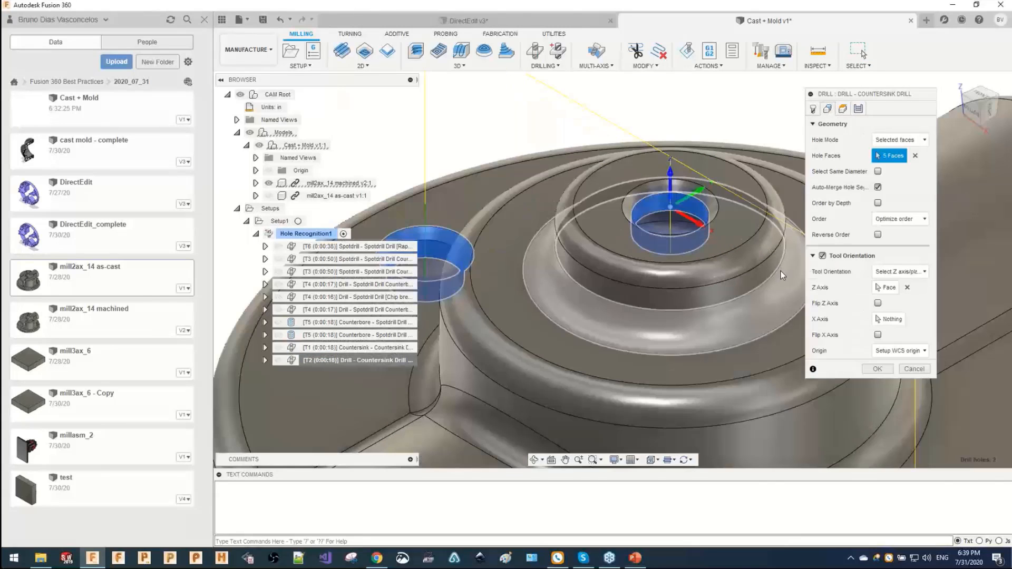
click(878, 368)
Set the break-through depth of the T2 Countersink Drill operation to 0.02 in.
scroll(675, 190, down, 3)
shift+middle_drag(675, 189, 628, 149)
scroll(594, 259, up, 6)
scroll(606, 292, up, 2)
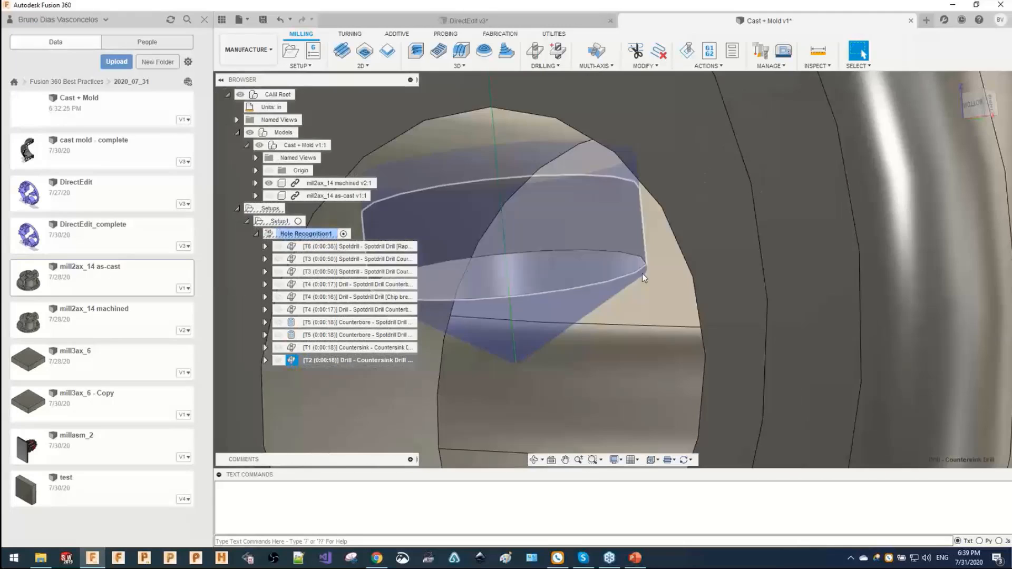
shift+middle_click(641, 272)
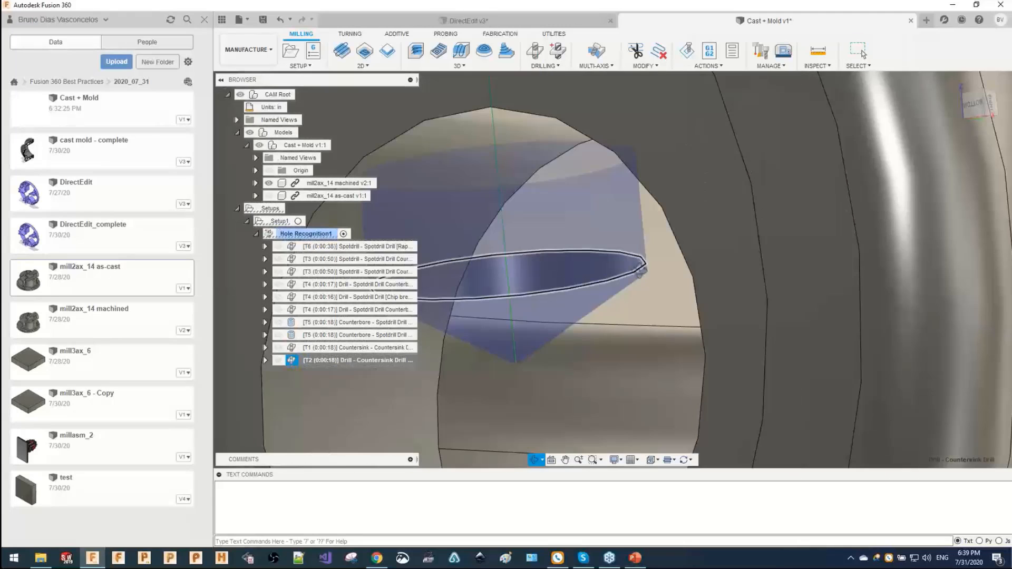
right_click(374, 362)
click(407, 11)
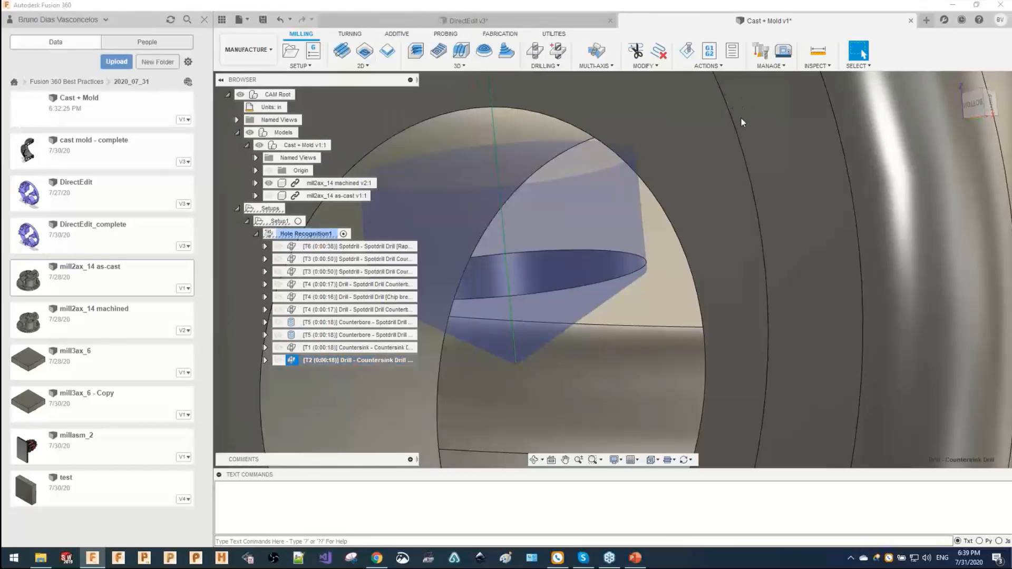
click(842, 109)
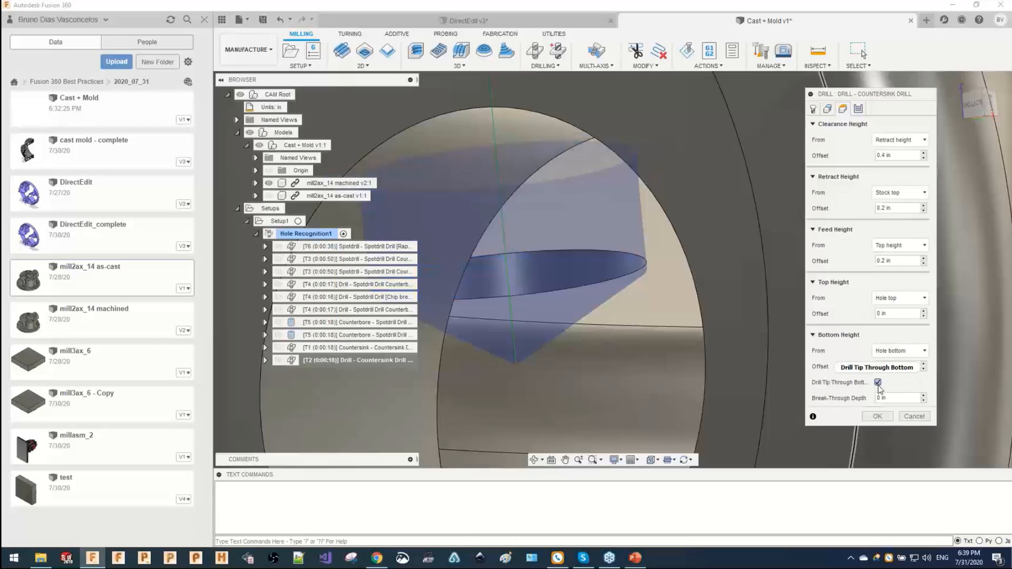
mouse_move(879, 389)
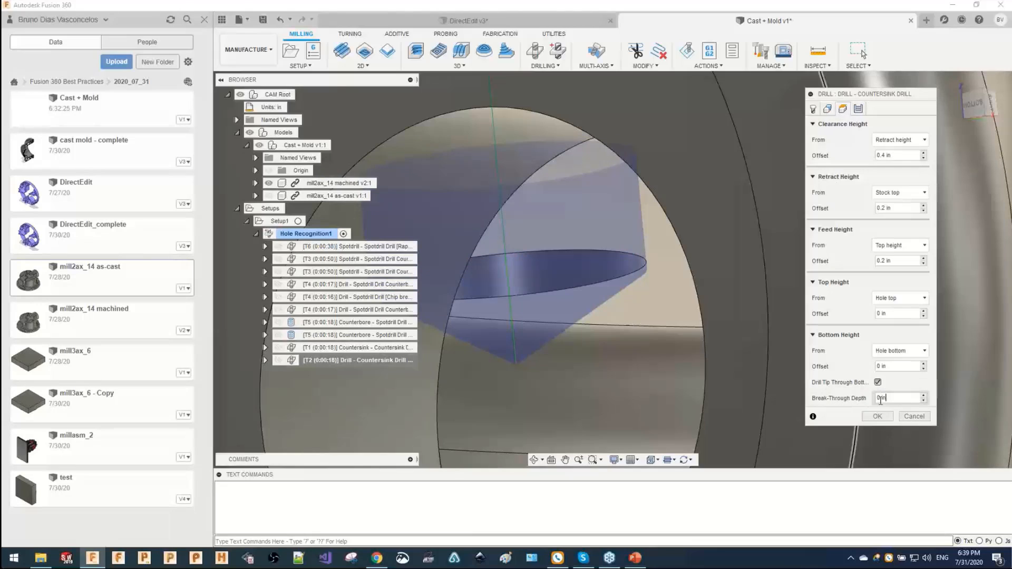
drag(887, 398, 833, 392)
text(0.02)
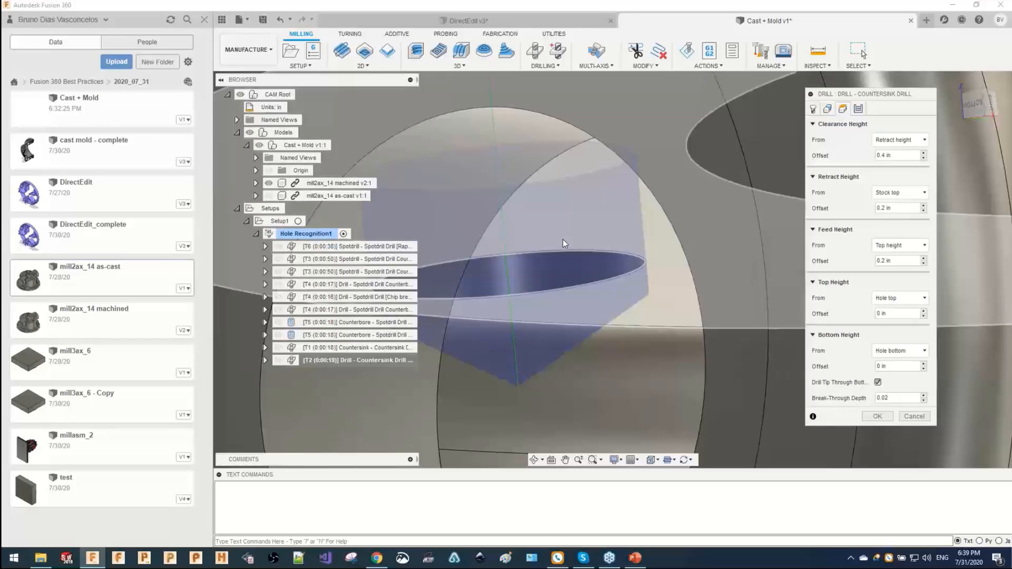
click(878, 416)
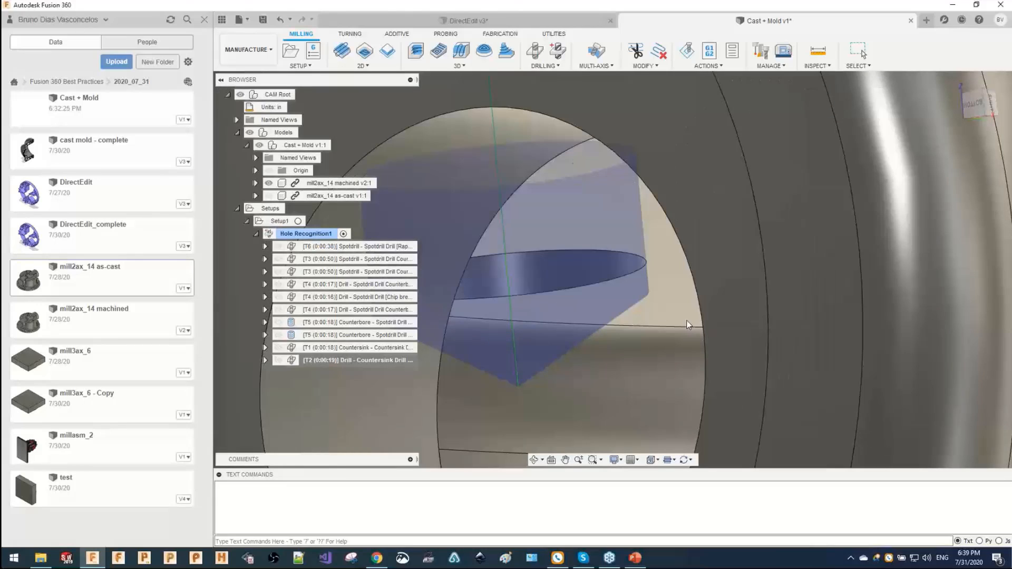
Duplicate Setup1 together with its hole recognition operations, and collapse the original Hole Recognition1 group.
scroll(676, 315, down, 6)
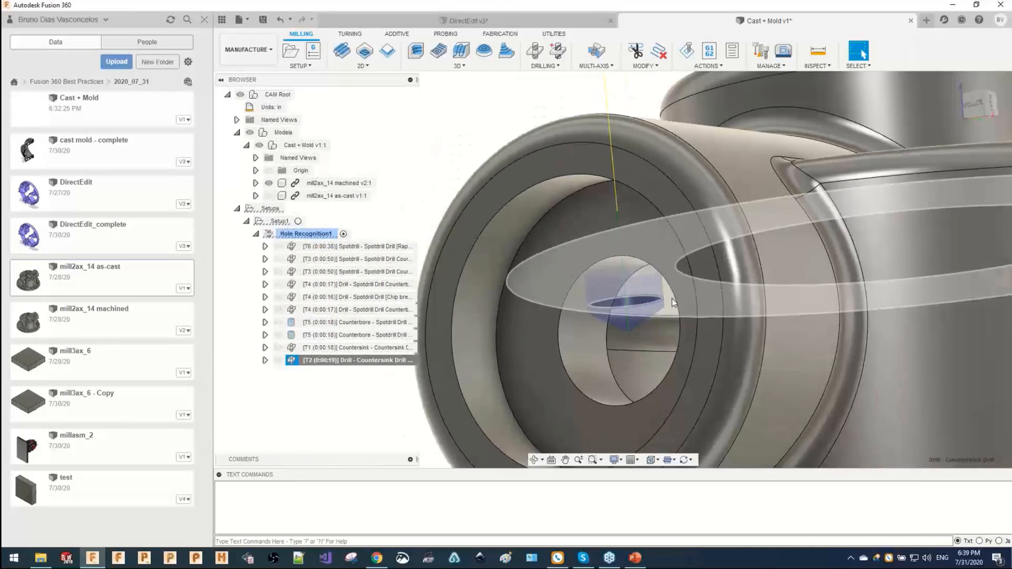
shift+middle_drag(672, 299, 701, 315)
middle_drag(780, 290, 739, 185)
scroll(739, 298, down, 5)
click(859, 51)
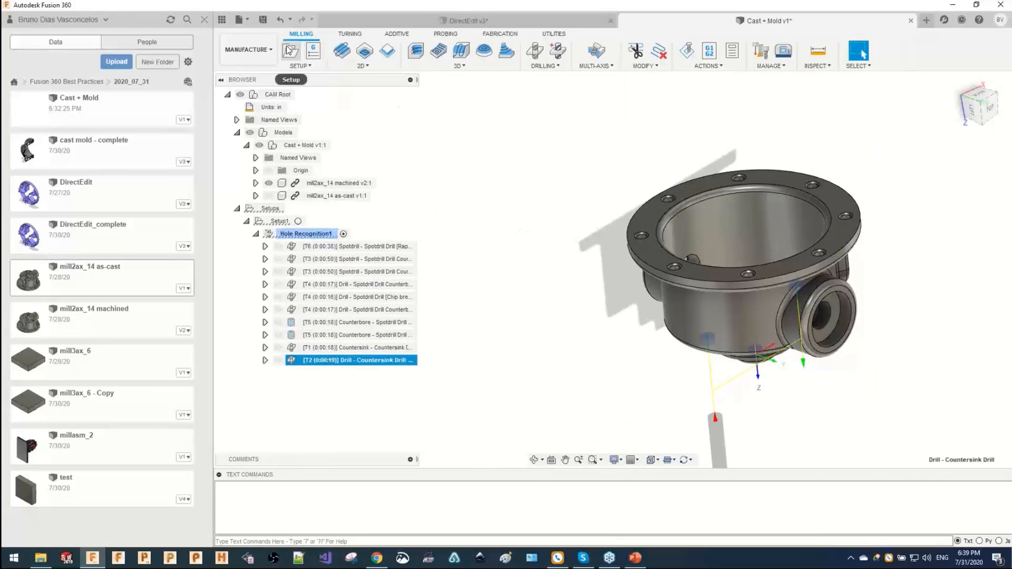
click(283, 221)
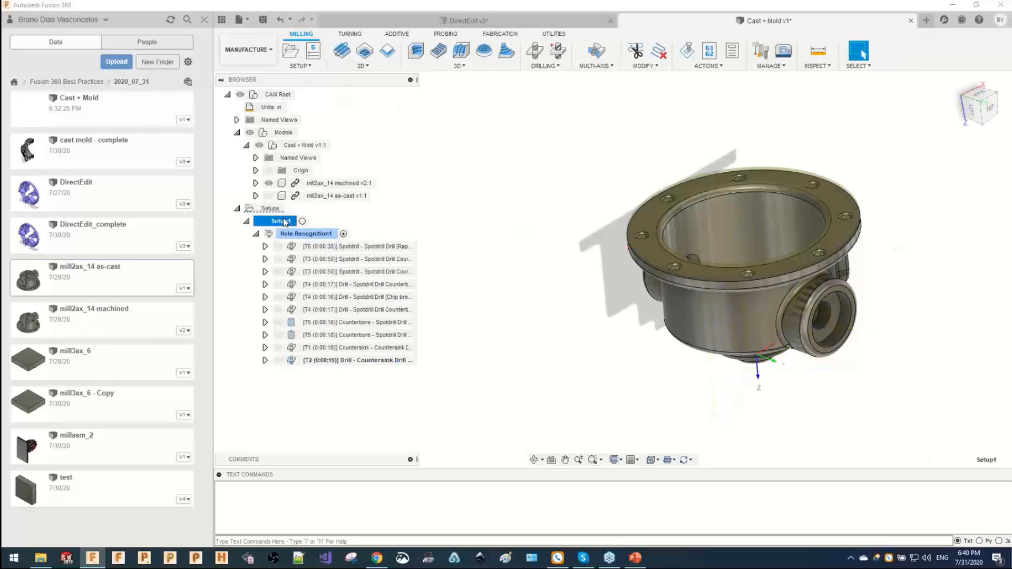
click(256, 234)
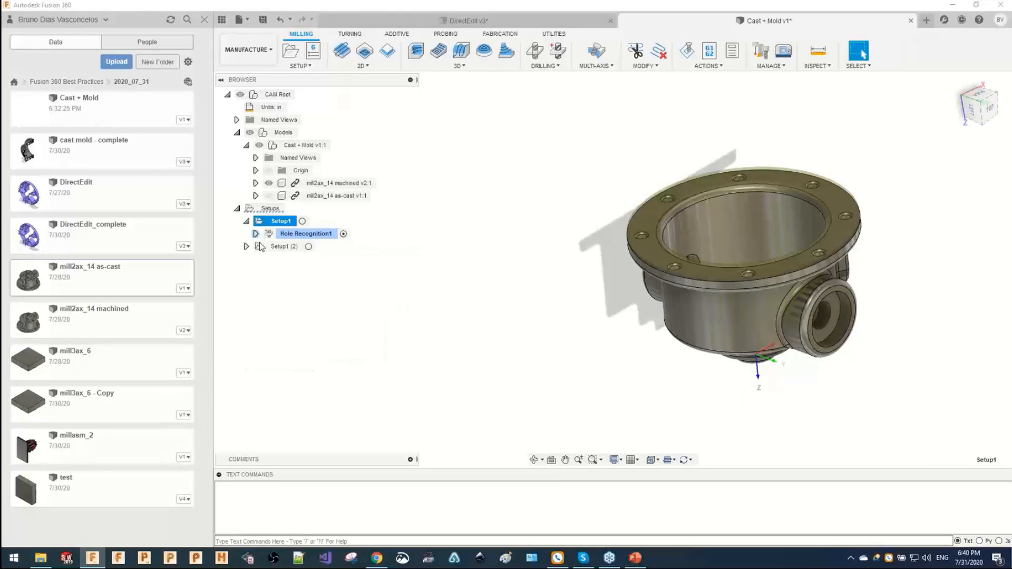
Edit Setup1 (2) to orient its coordinate system by Z axis/plane & X axis with the Z axis flipped.
click(283, 246)
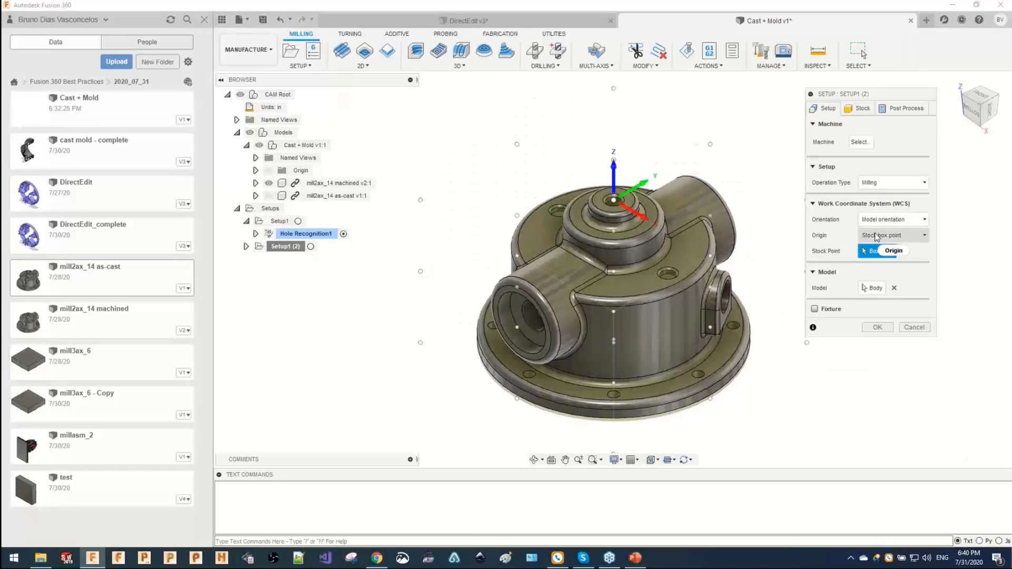
click(892, 219)
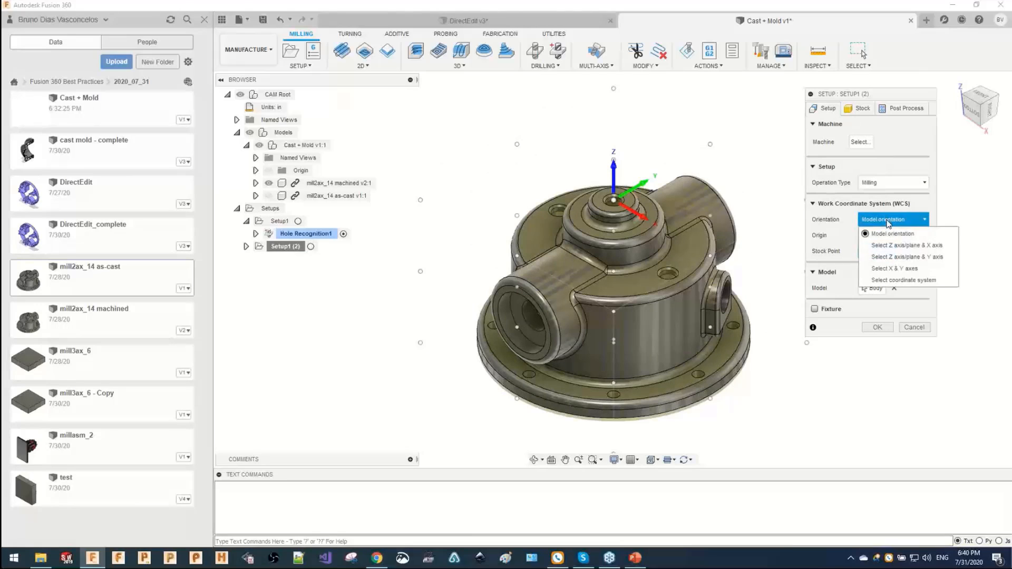
click(891, 241)
click(864, 251)
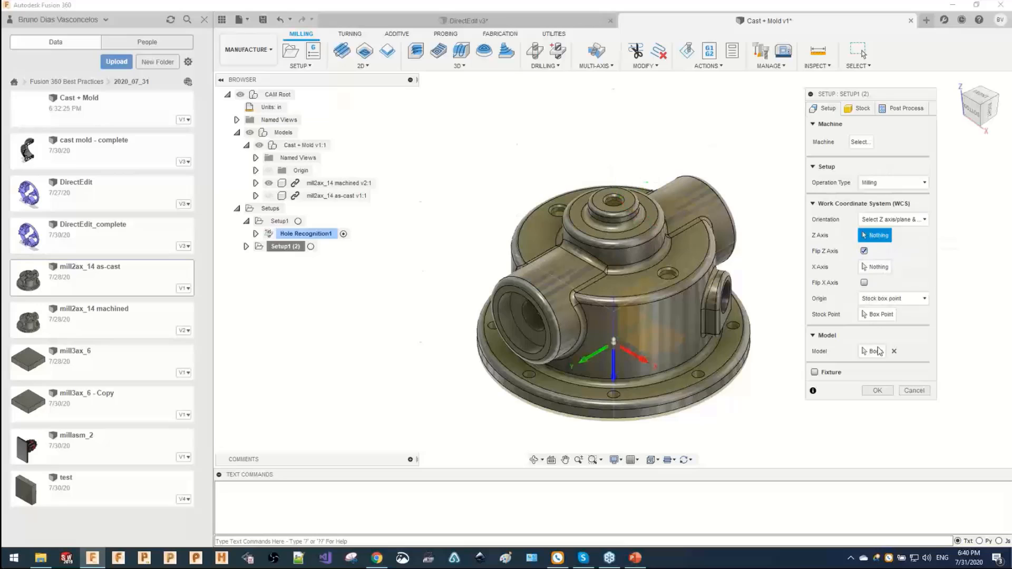
click(878, 390)
Make Setup1 (2) the active setup and open its Hole Recognition1 (2) for editing.
click(310, 246)
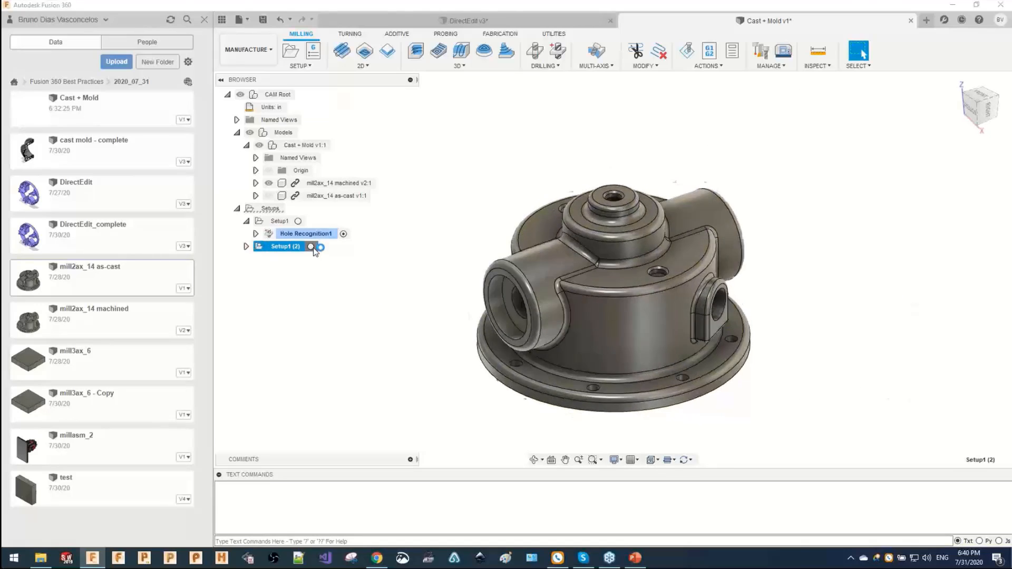
click(246, 247)
click(299, 259)
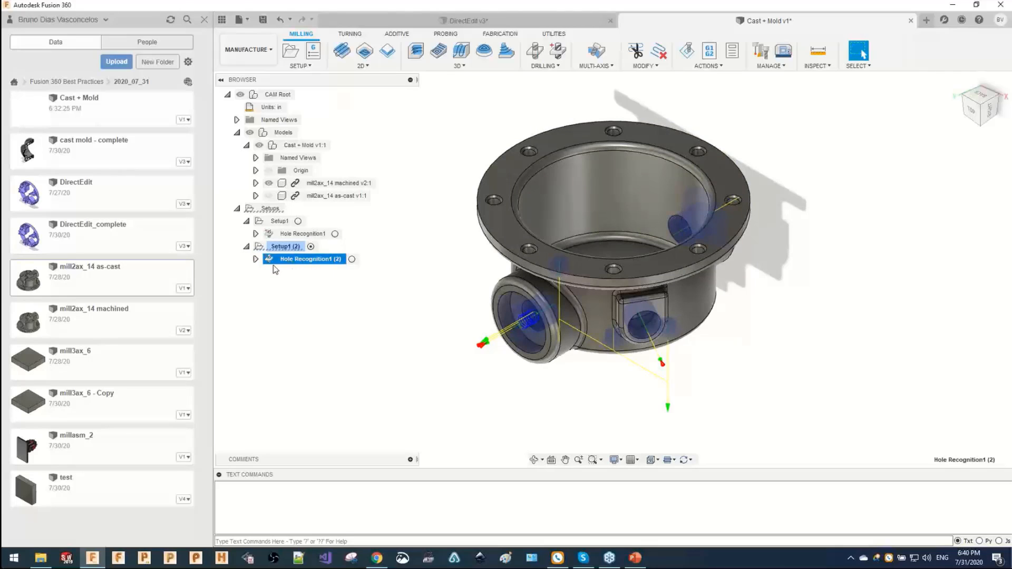
click(256, 259)
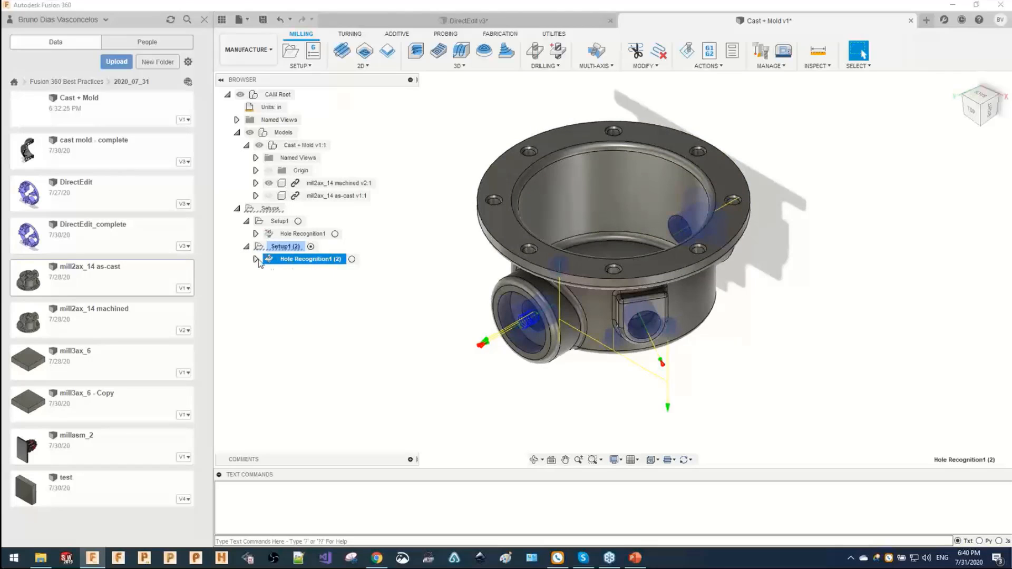
right_click(325, 258)
click(341, 264)
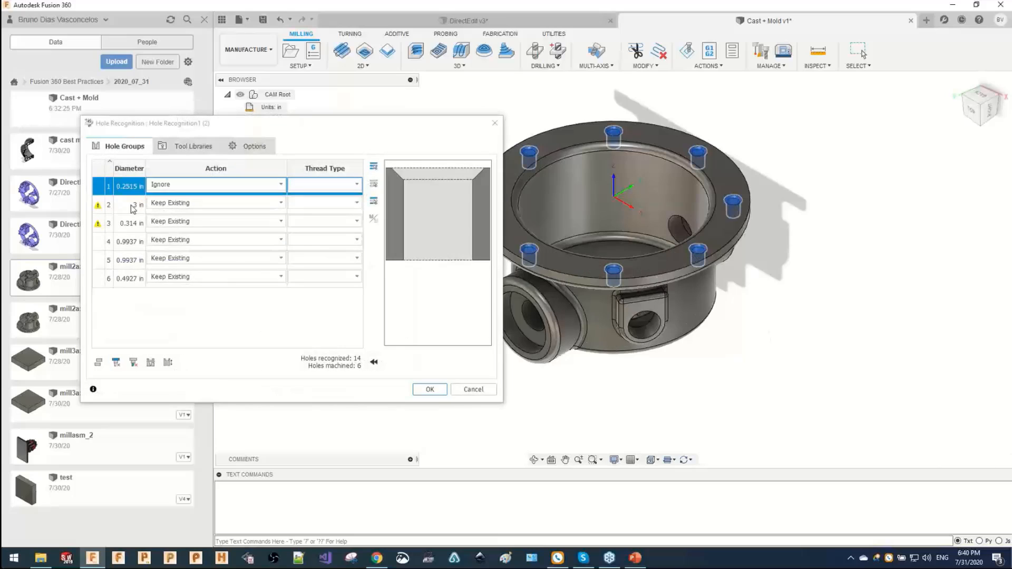
click(133, 208)
shift+click(126, 281)
click(163, 276)
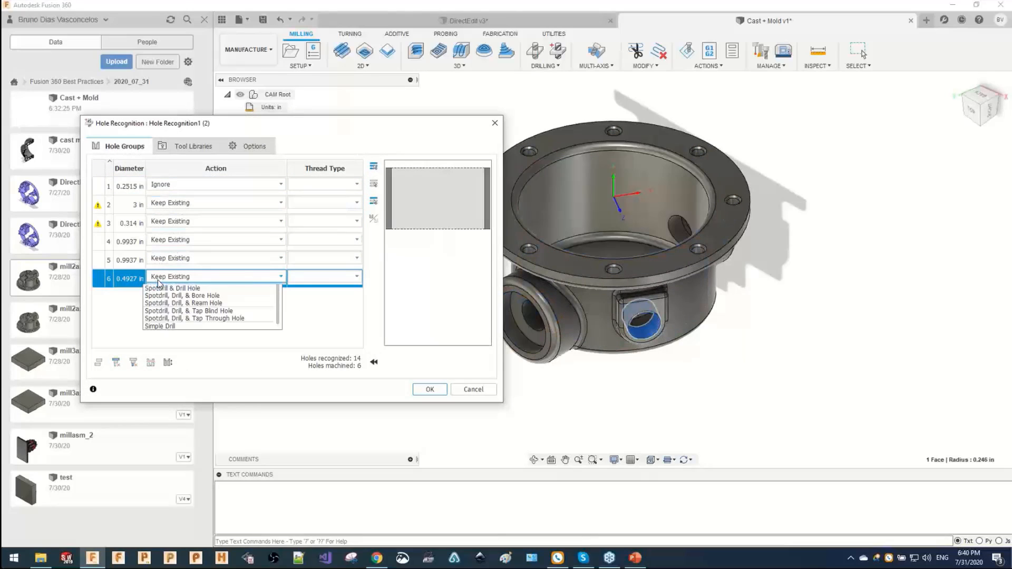
click(165, 288)
Set the action to Delete for the 3 in, 0.314 in and both 0.9937 in hole groups, leaving the 0.4927 in group on Keep Existing.
click(169, 207)
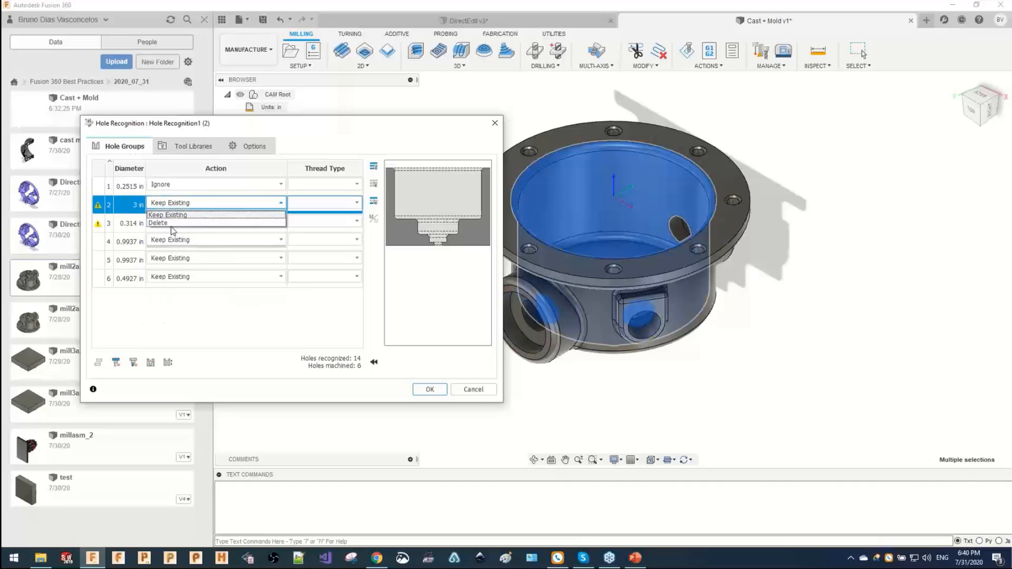
click(158, 228)
click(161, 222)
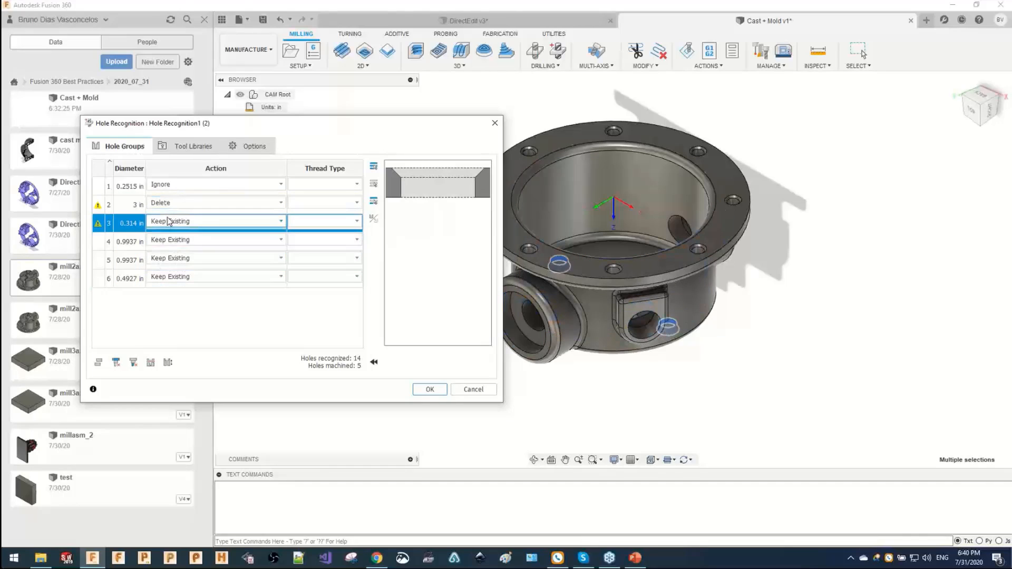
click(162, 241)
click(163, 240)
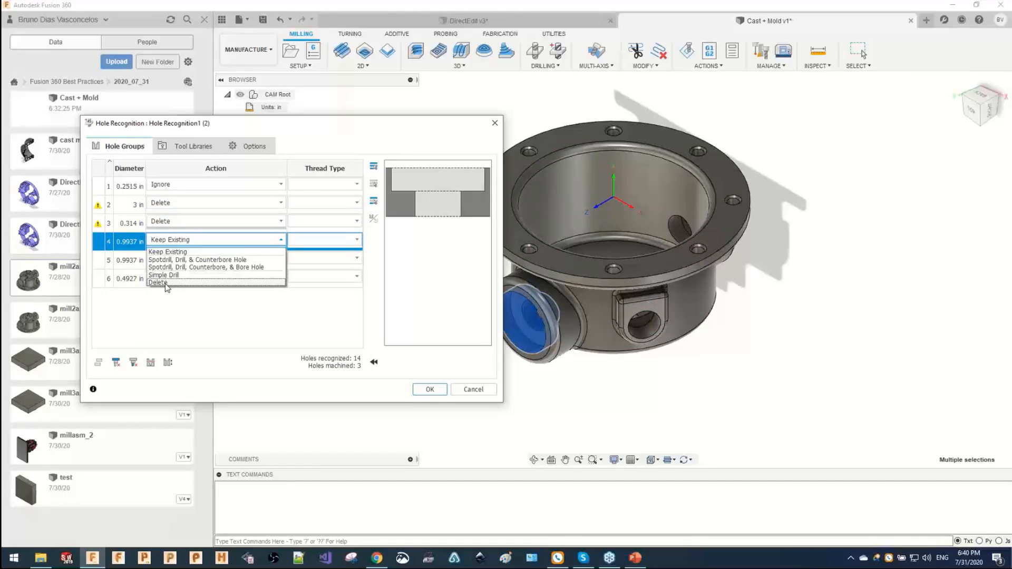
click(167, 282)
click(169, 258)
click(171, 300)
click(170, 277)
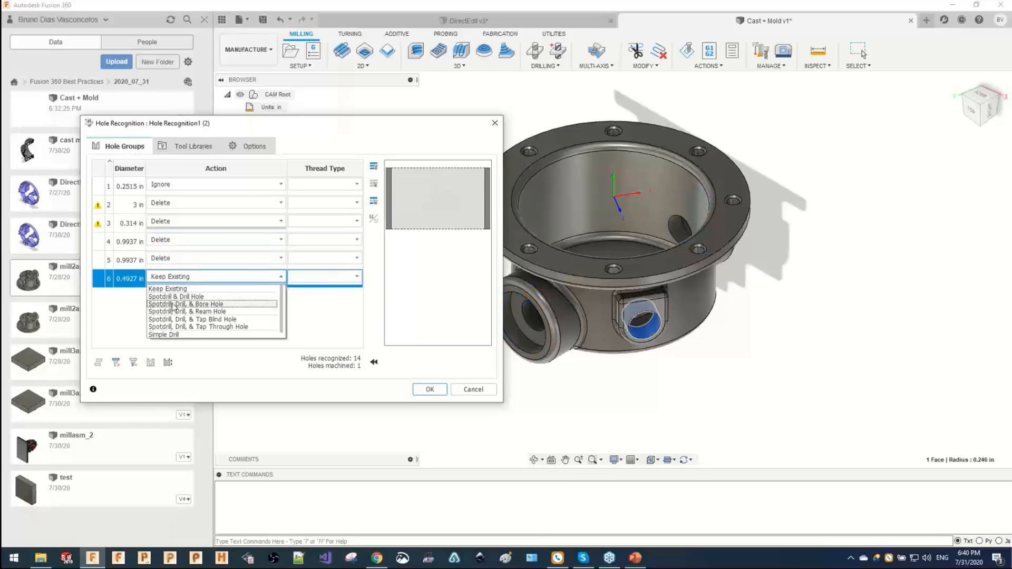
click(161, 257)
Set the action of the 0.2515 in flange hole group to Drill & Countersink Hole.
click(163, 184)
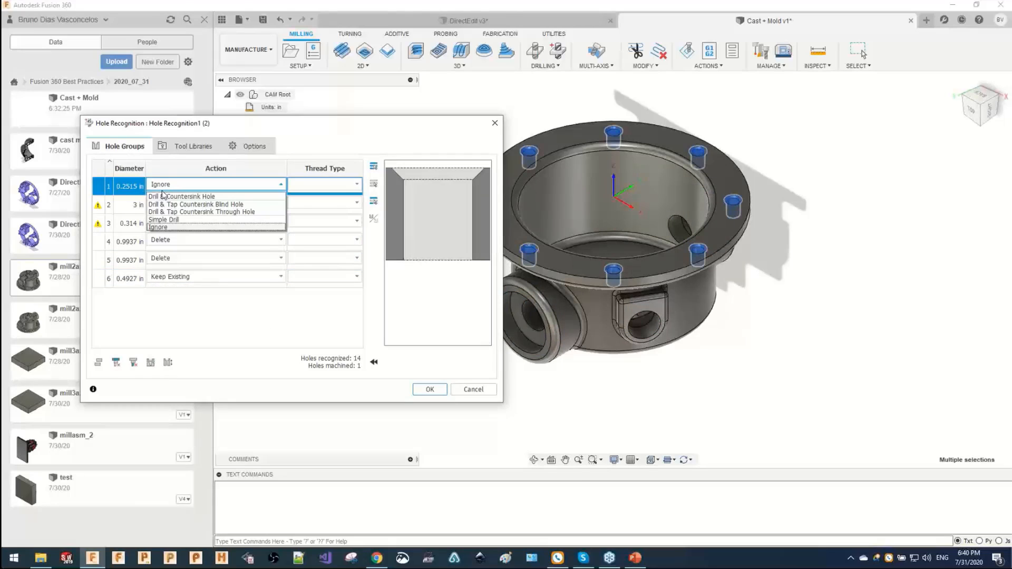
click(168, 201)
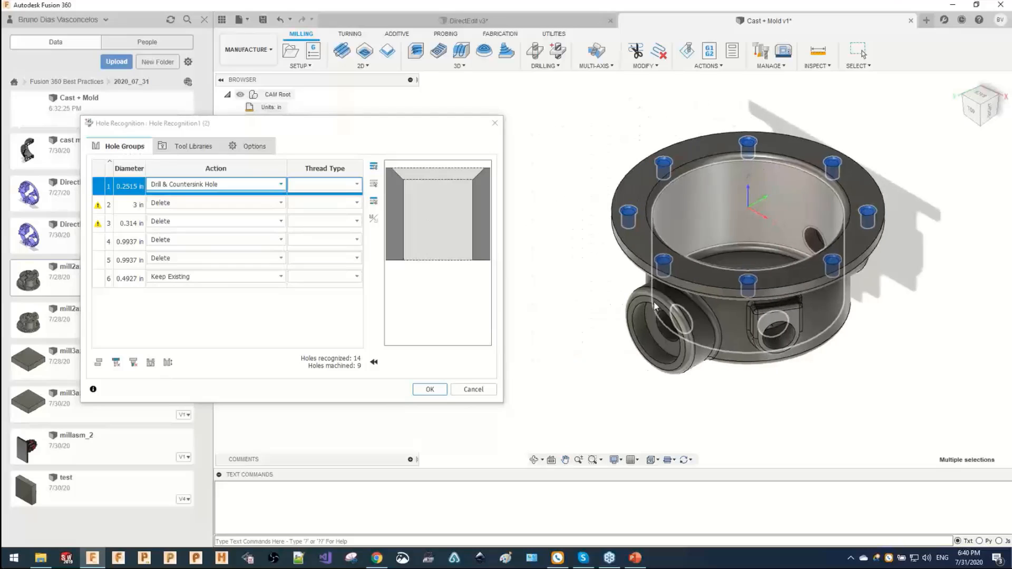
click(160, 184)
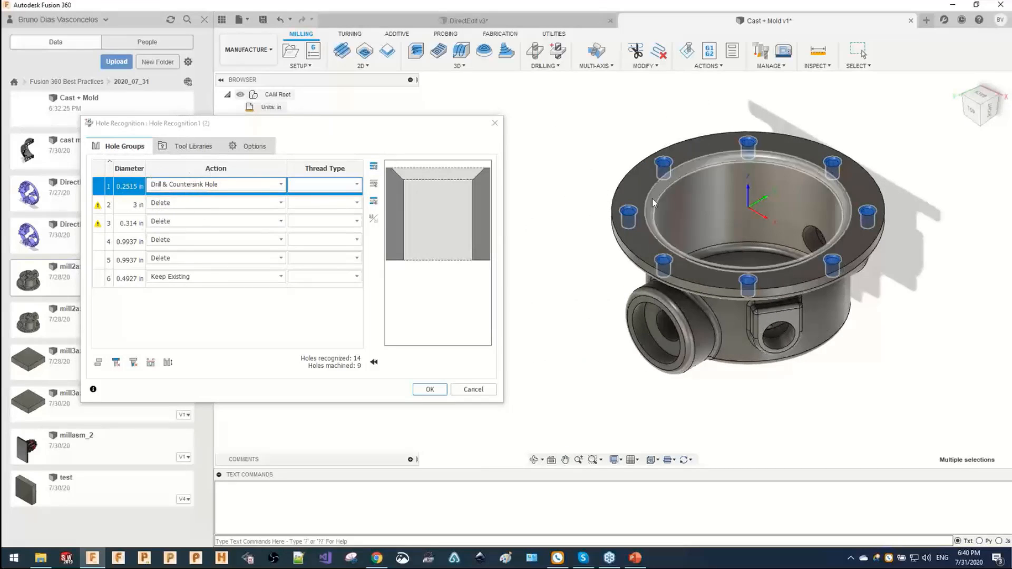
click(177, 190)
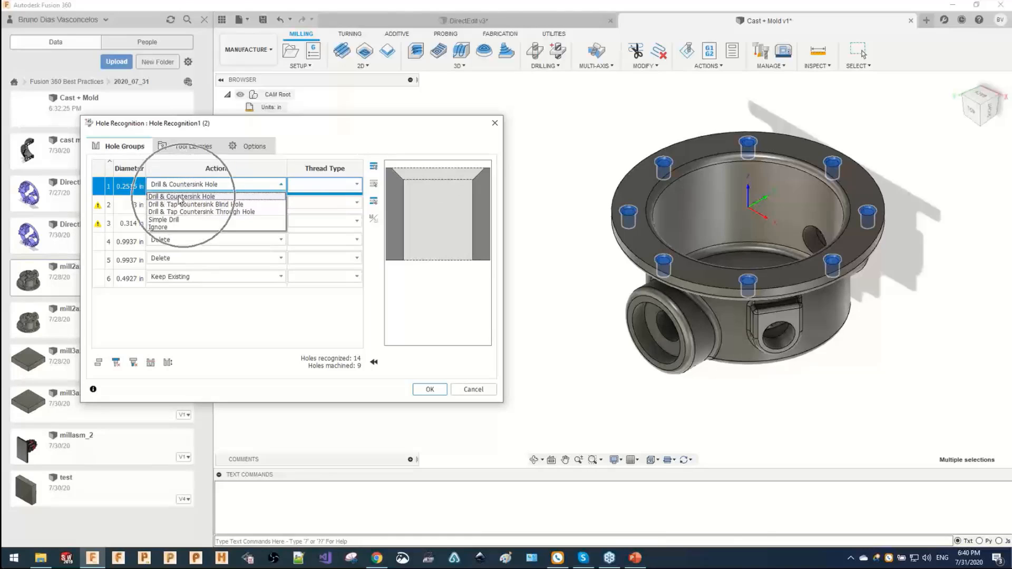
click(191, 197)
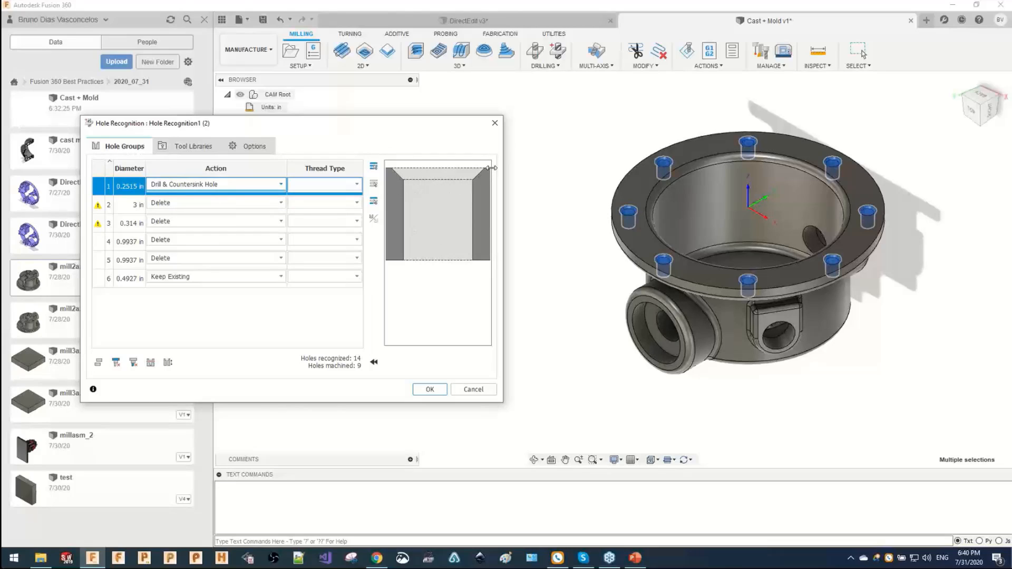
Try the Drill & Tap Countersink Blind Hole action with thread type 10-24 UNC on the 0.2515 in flange hole group.
click(190, 185)
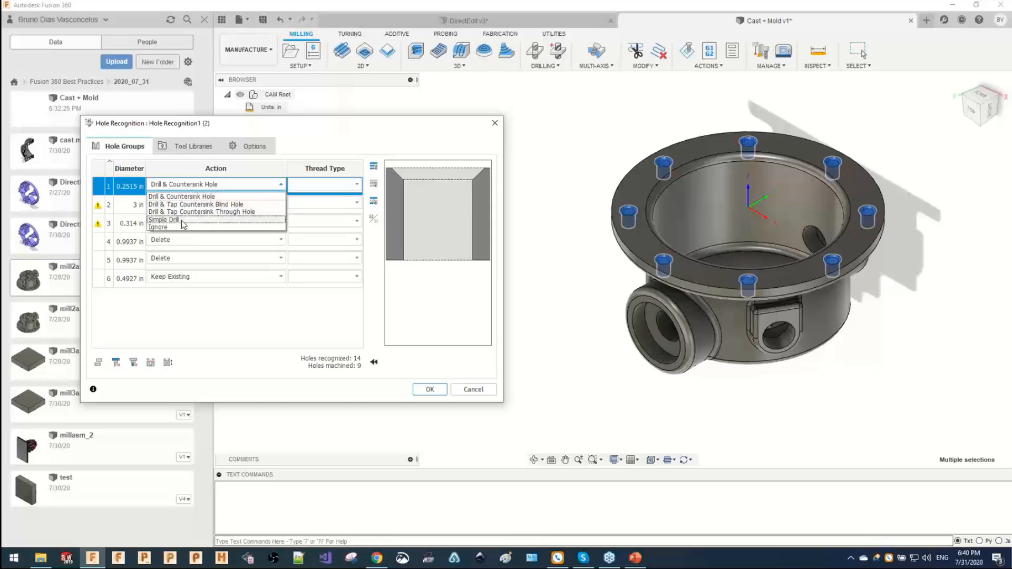
click(187, 206)
click(327, 185)
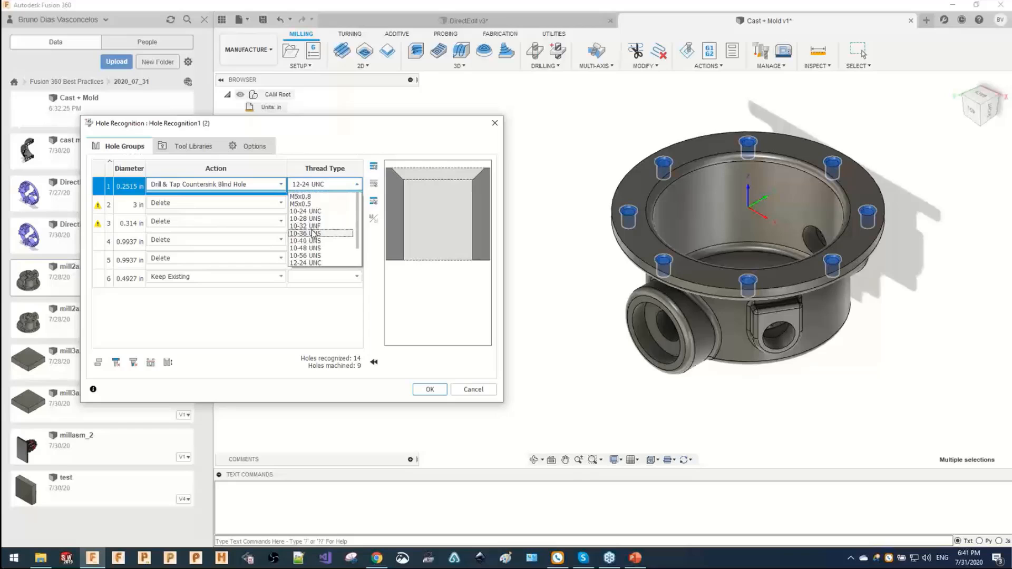
click(315, 210)
scroll(634, 220, up, 5)
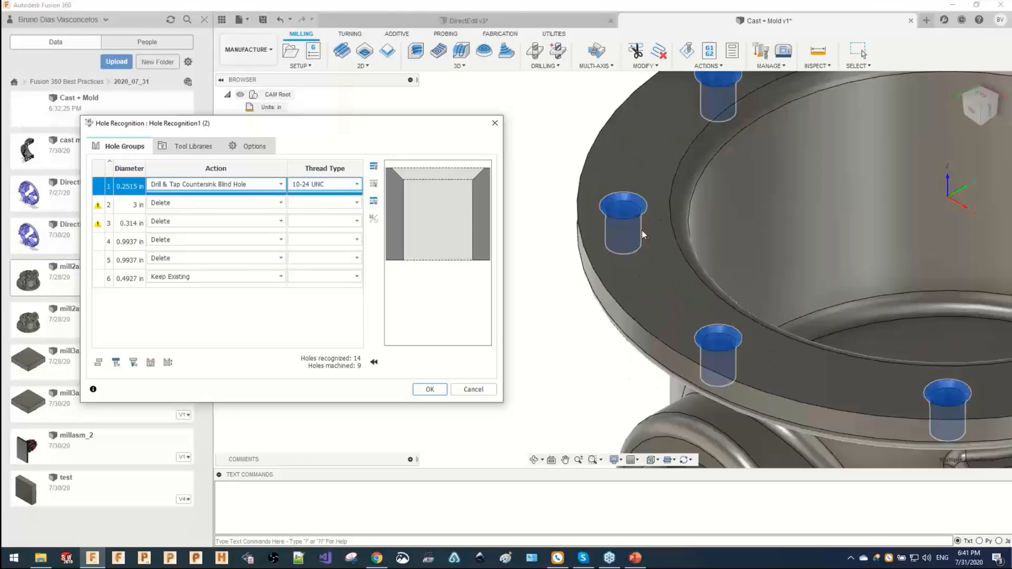
Return the 0.2515 in flange hole group to Drill & Countersink Hole and apply the actions of Hole Recognition1 (2).
click(200, 184)
click(196, 195)
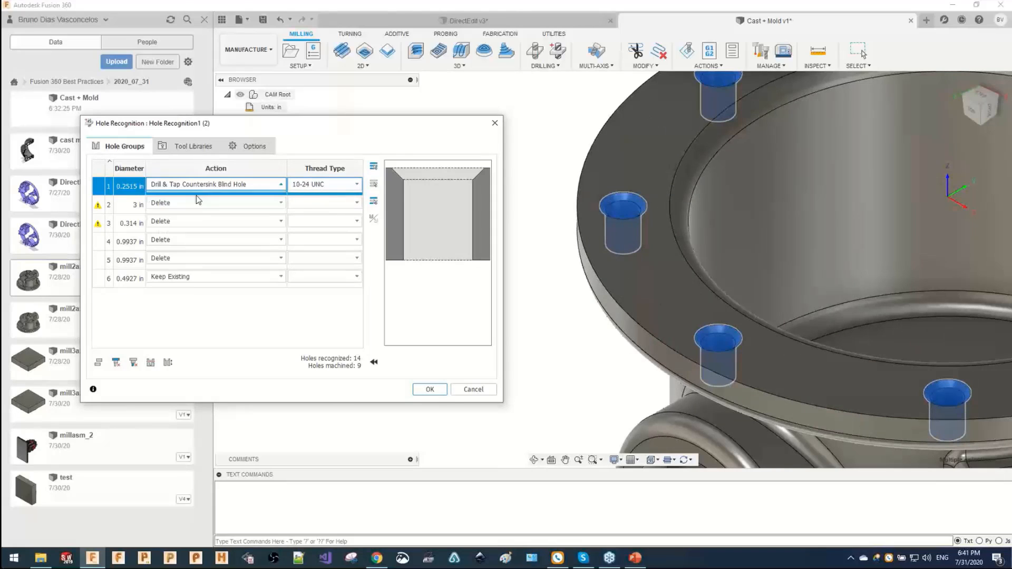
click(435, 394)
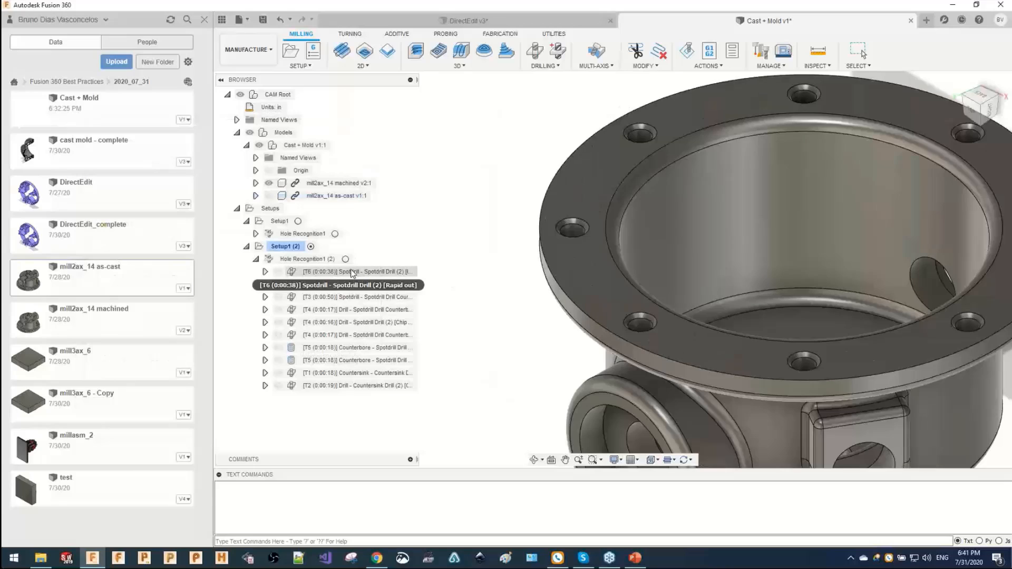
click(332, 259)
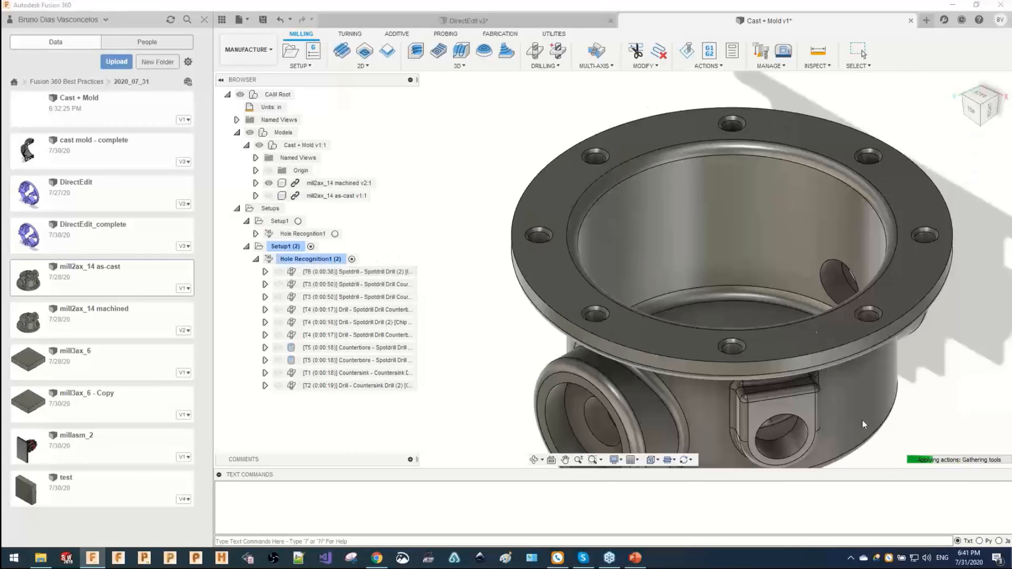
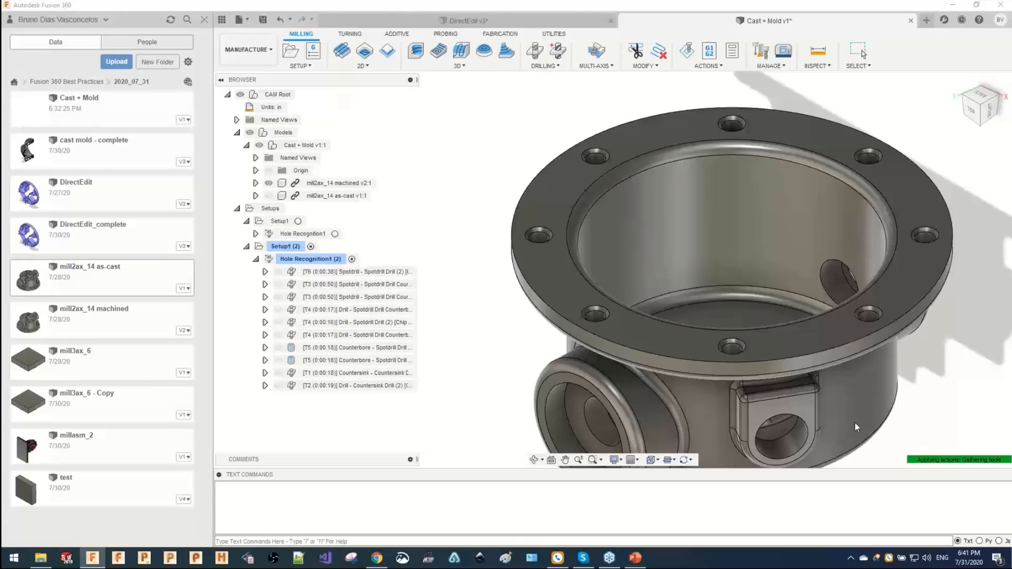
Delete the side hole's T6 Spotdrill and T4 Drill operations from Hole Recognition1 (2), keeping the flange holes' countersink and drill operations.
scroll(950, 449, down, 1)
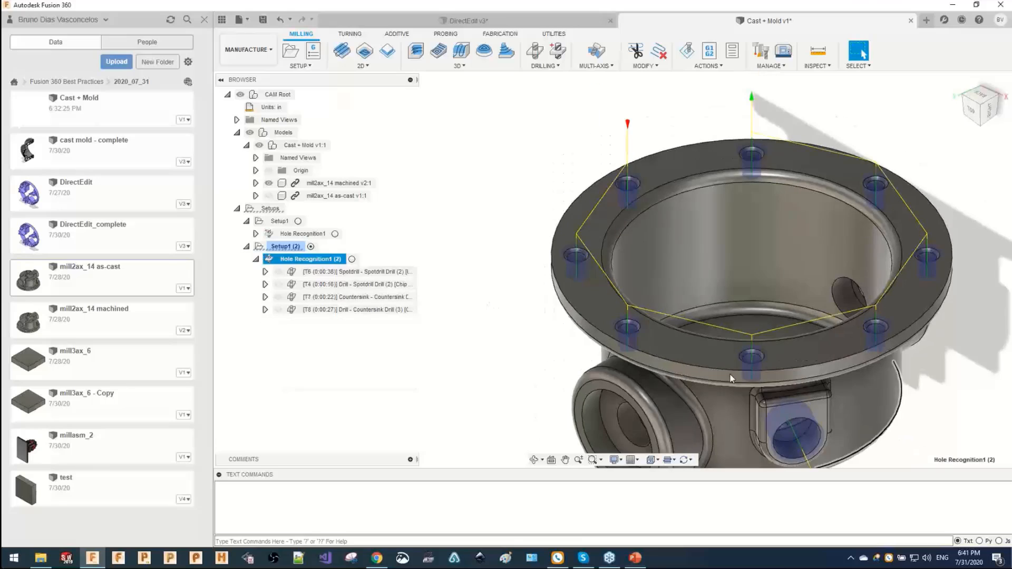
scroll(599, 317, down, 3)
middle_drag(599, 316, 539, 270)
click(388, 284)
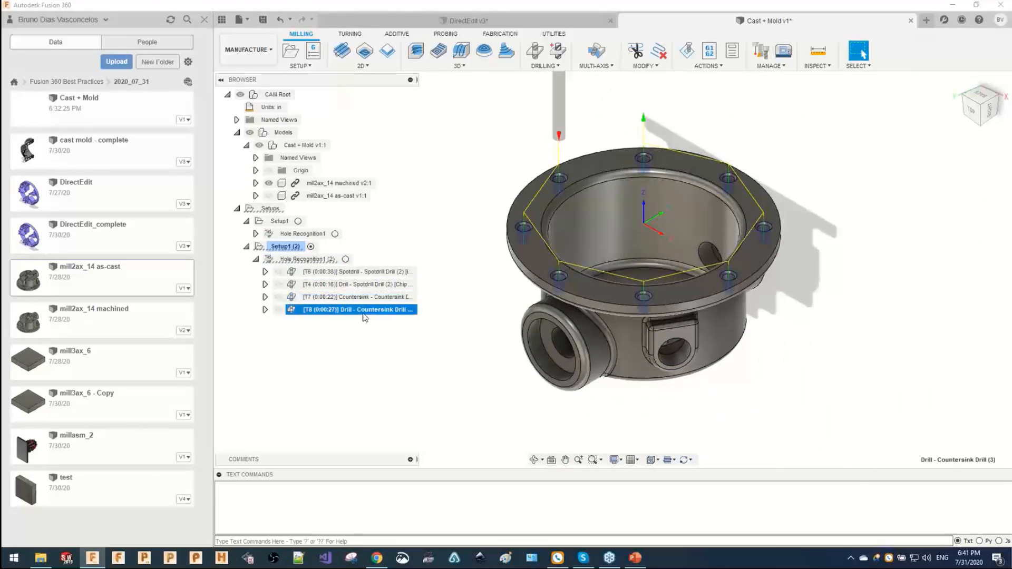
click(353, 276)
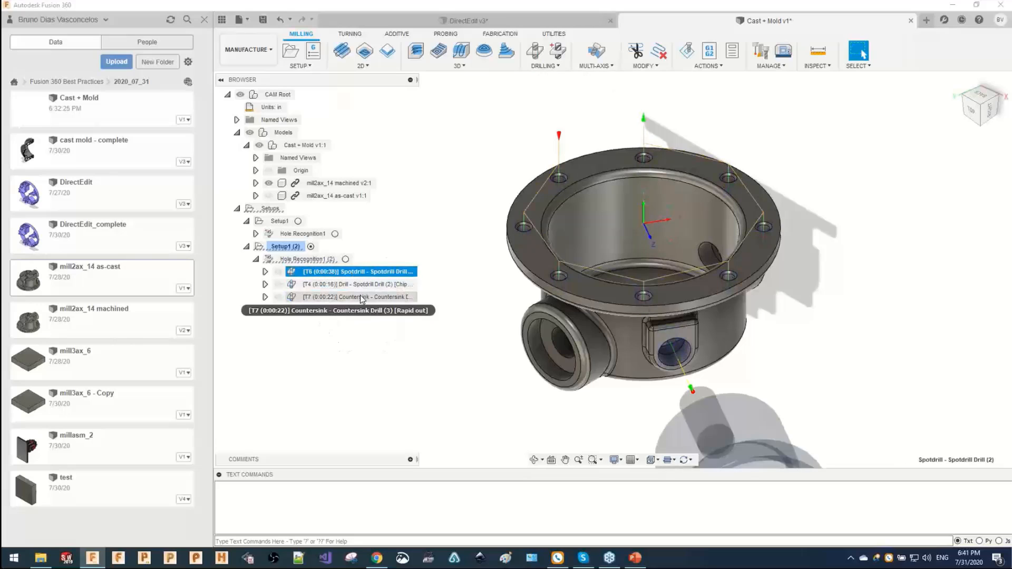
ctrl+click(358, 289)
key(Escape)
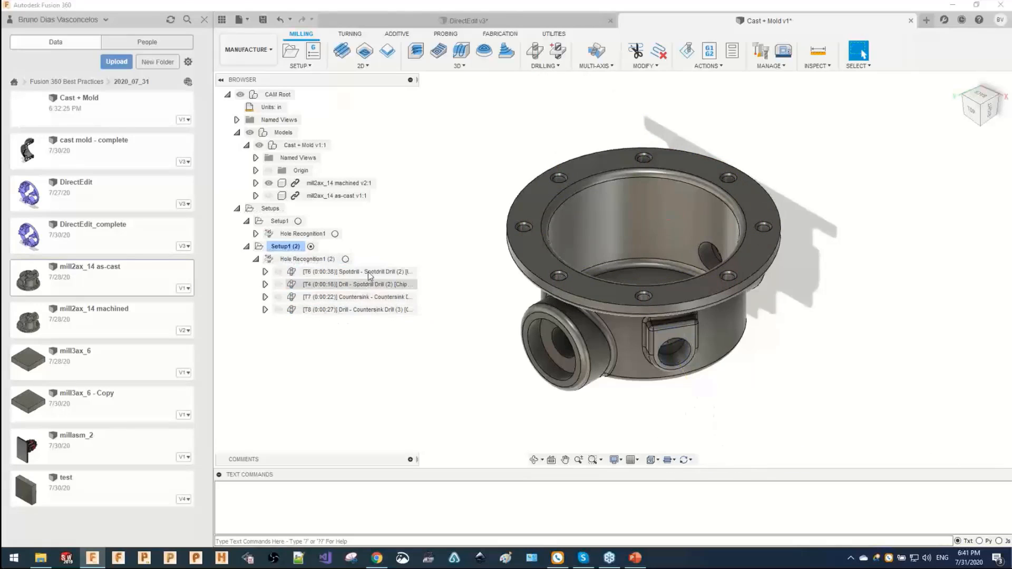
click(365, 274)
ctrl+click(363, 286)
scroll(643, 295, up, 6)
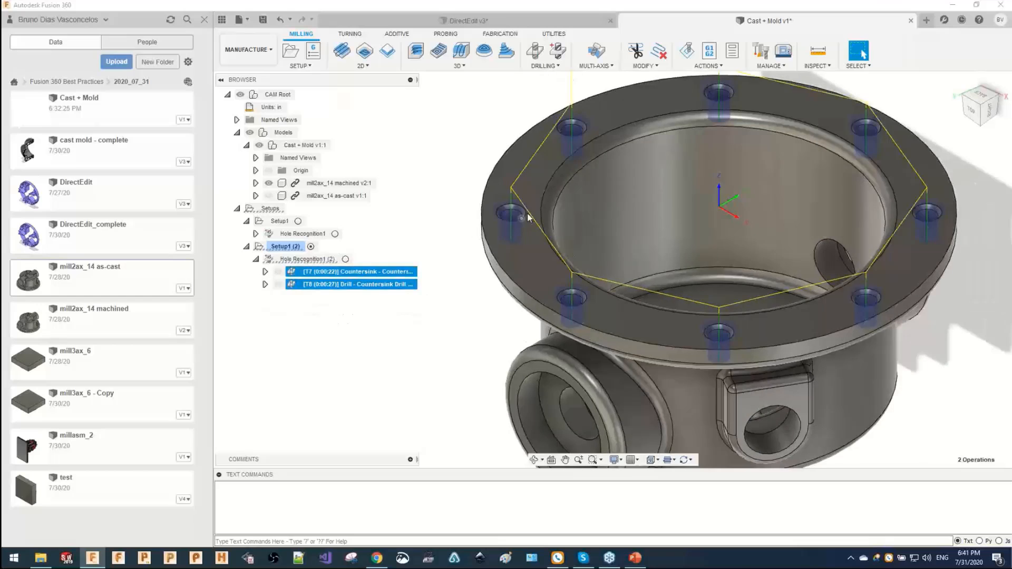
scroll(635, 229, down, 5)
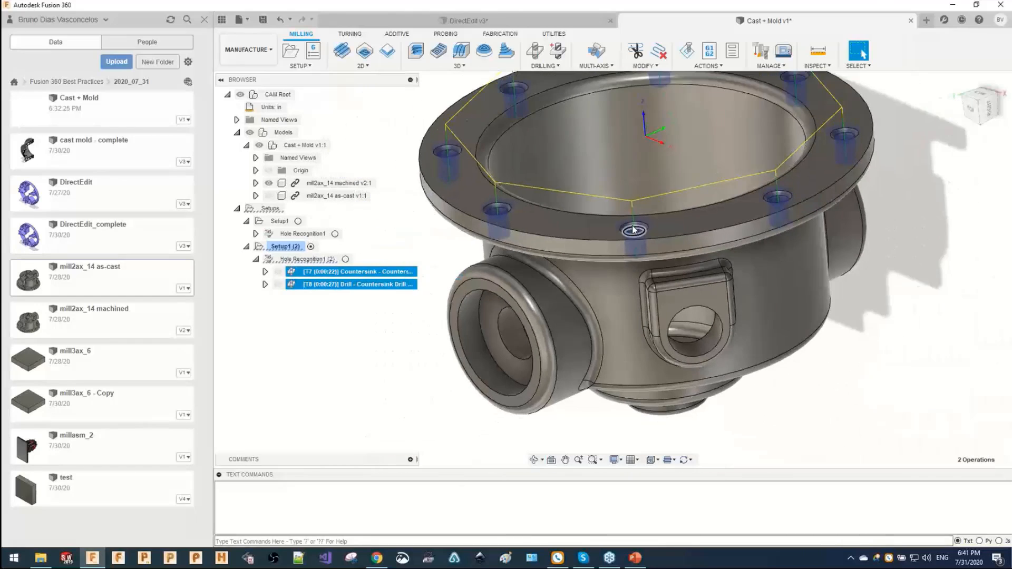
click(308, 262)
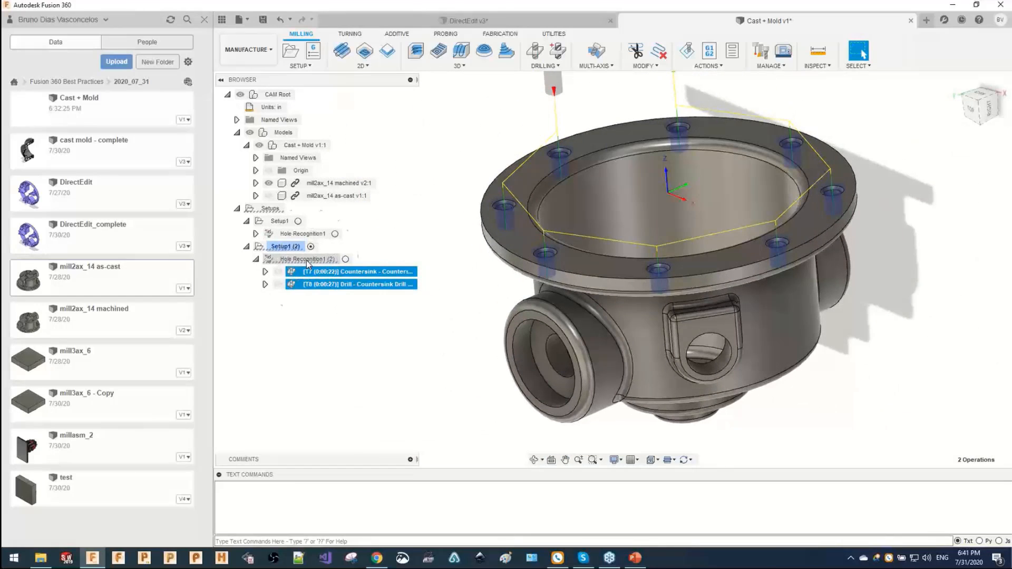
Start a 3D Adaptive operation in Setup1 (2) with the #5 Ø20mm flat tool.
shift+middle_drag(493, 210, 577, 232)
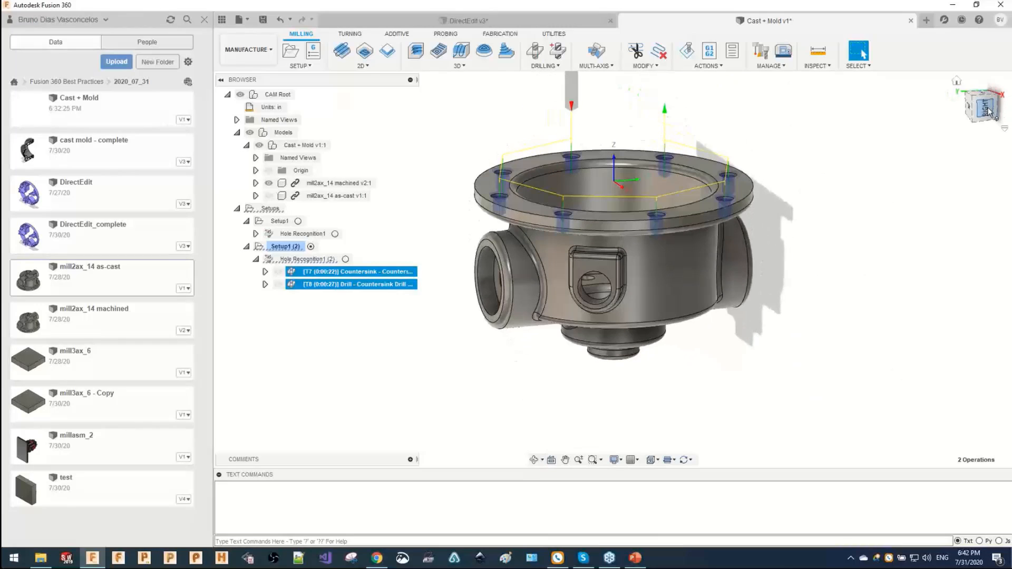
click(989, 113)
middle_drag(609, 156, 700, 211)
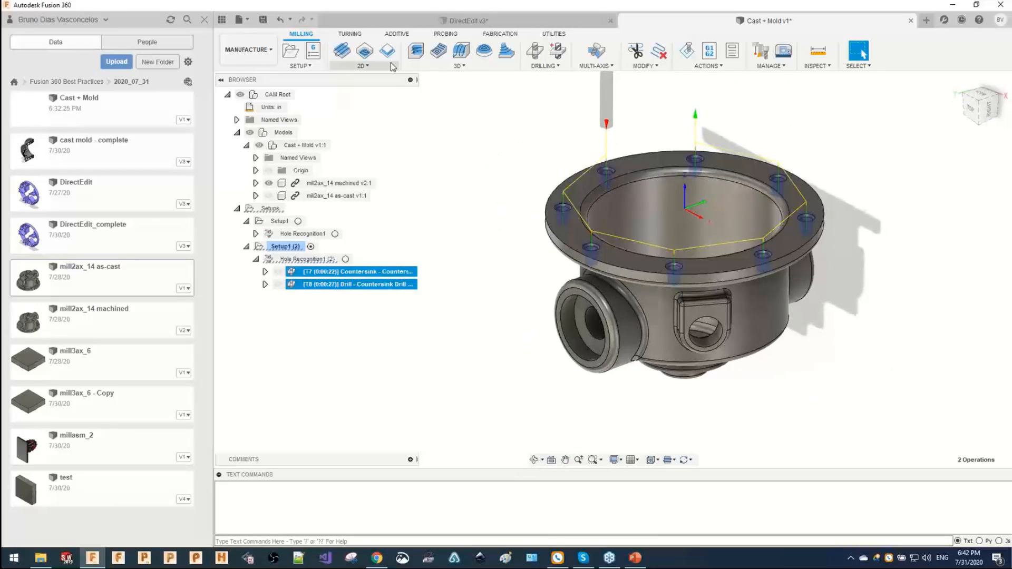
click(421, 56)
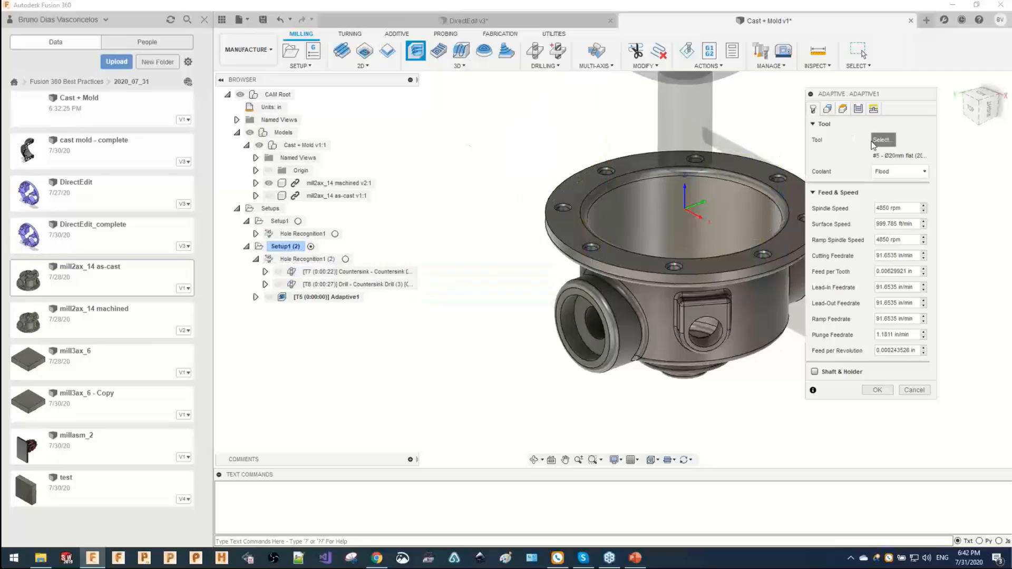
click(883, 139)
click(897, 427)
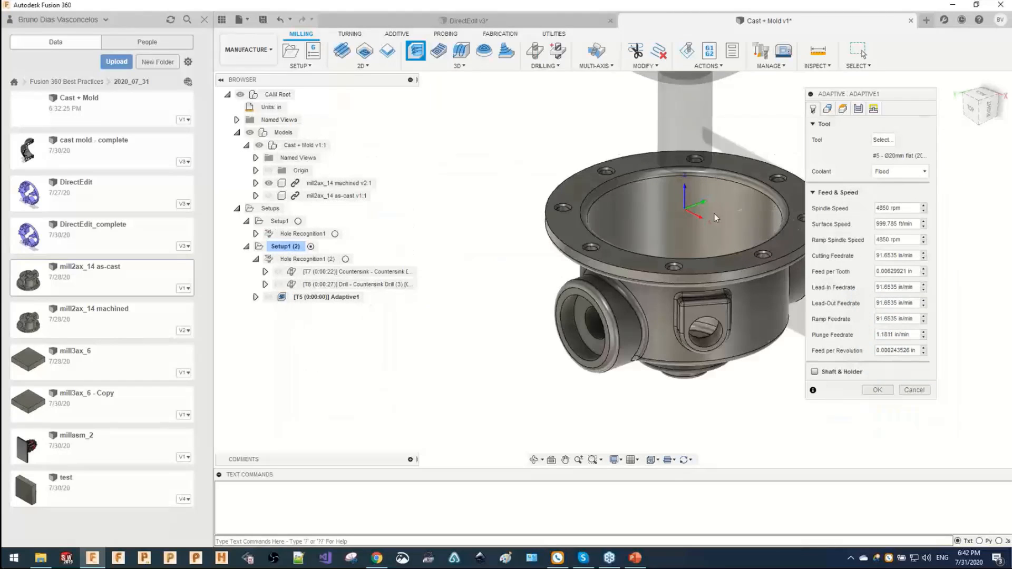
Select the flange's outer and inner edges as stock contours, with rest machining based on the setup stock.
click(828, 109)
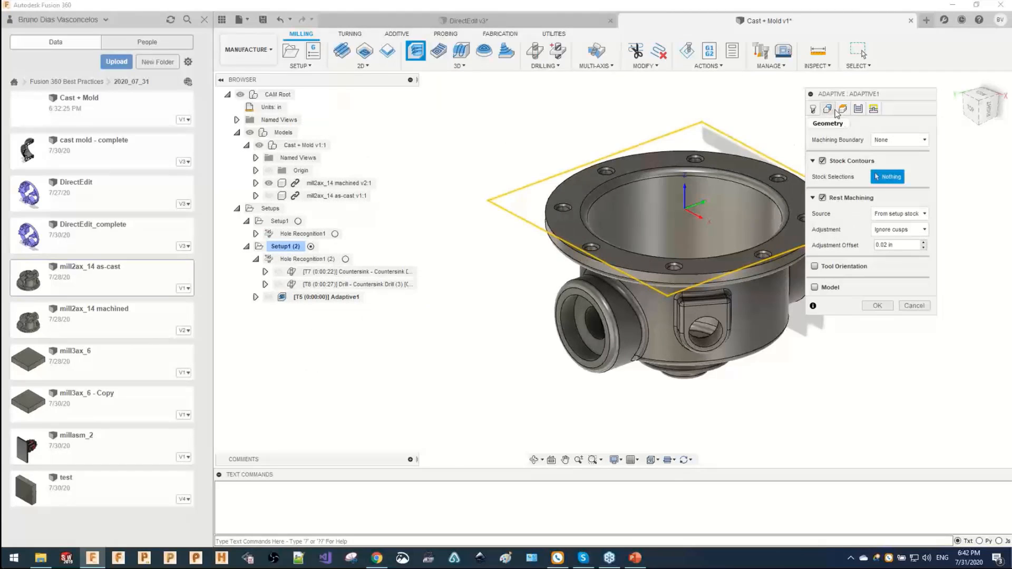
click(587, 207)
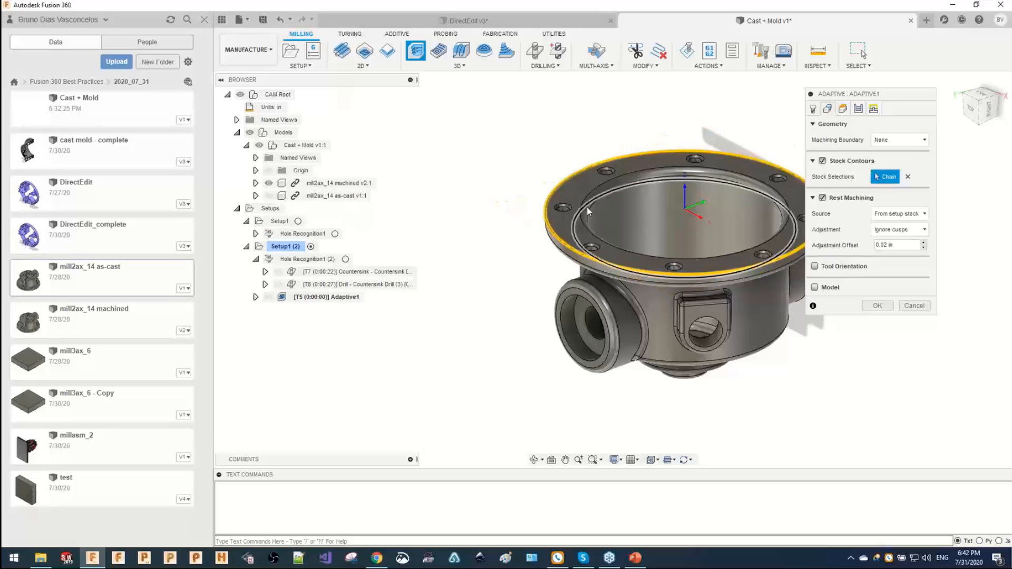
click(590, 209)
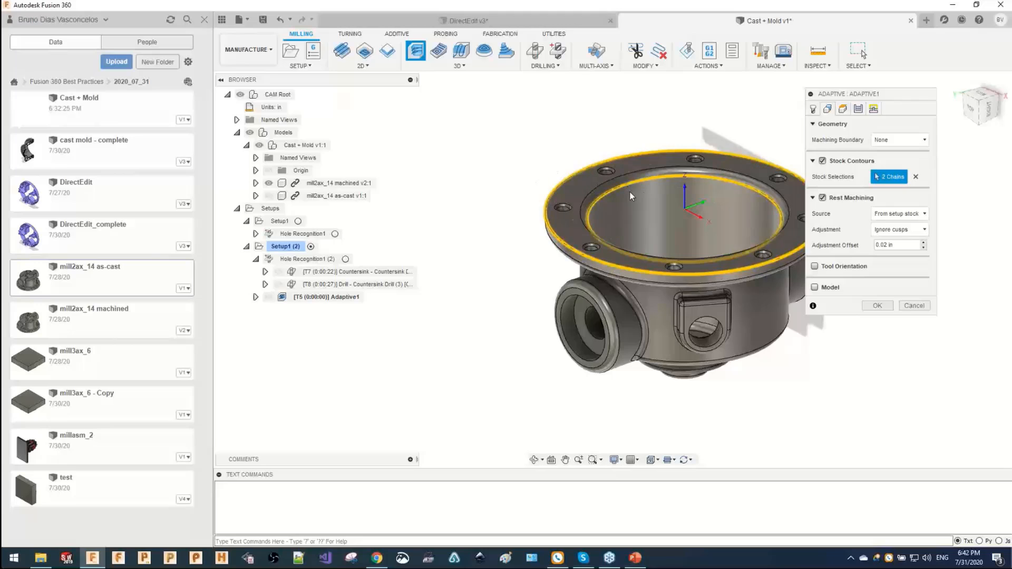
scroll(555, 192, up, 2)
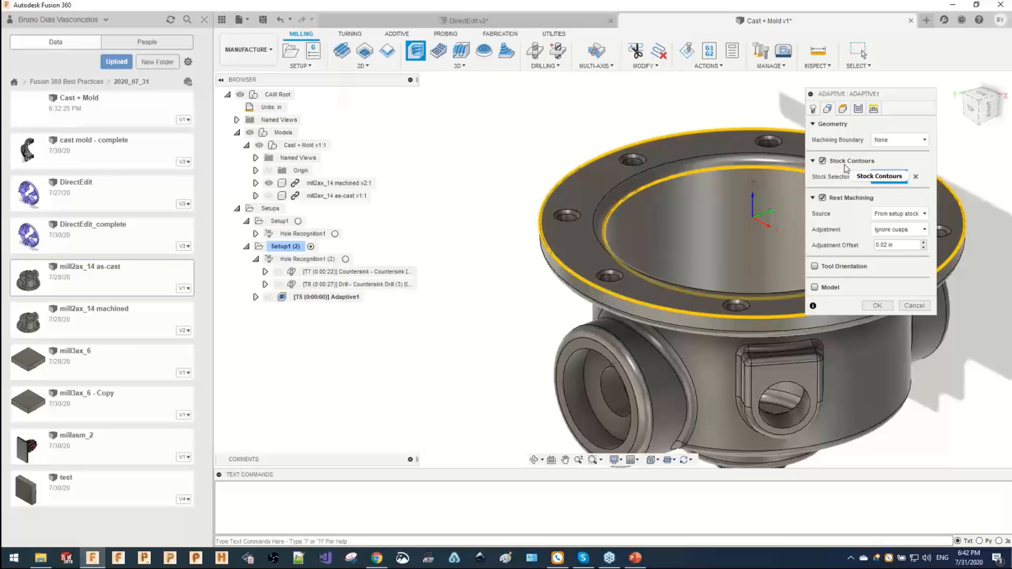
mouse_move(846, 168)
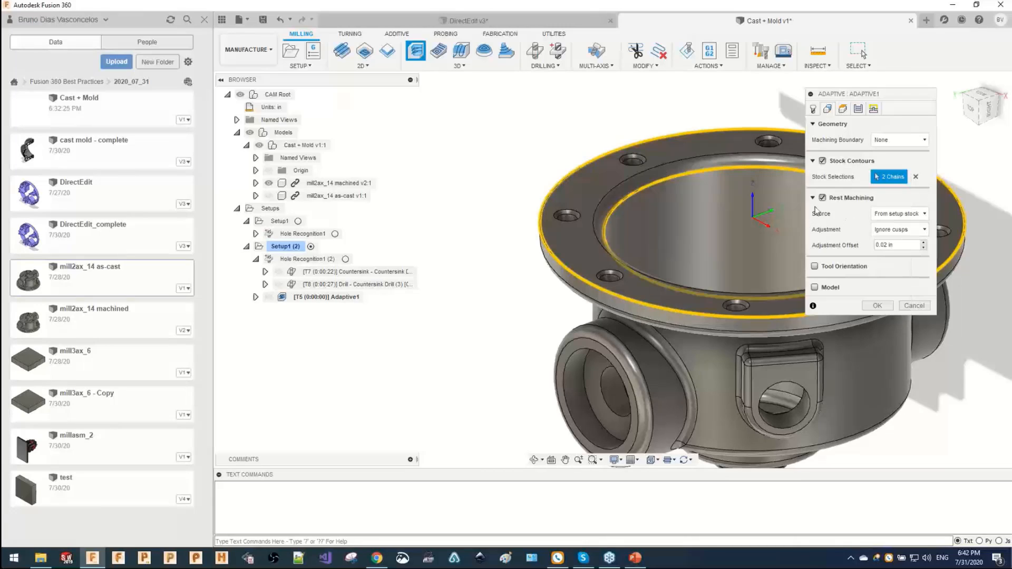
click(814, 198)
Set the adaptive operation's bottom height to Model top, check the height planes from the side, and generate the toolpath.
click(843, 109)
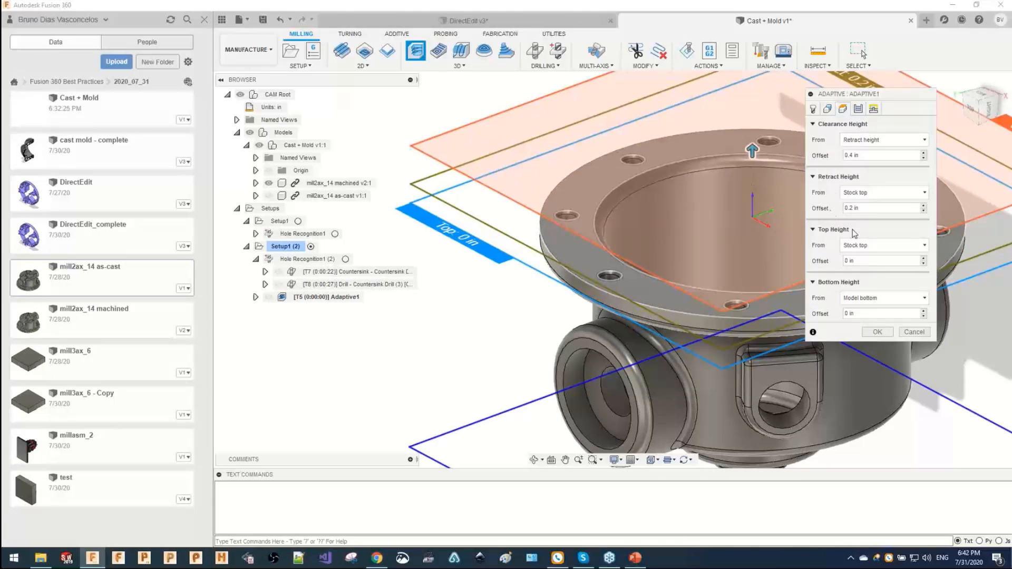
click(868, 298)
click(859, 340)
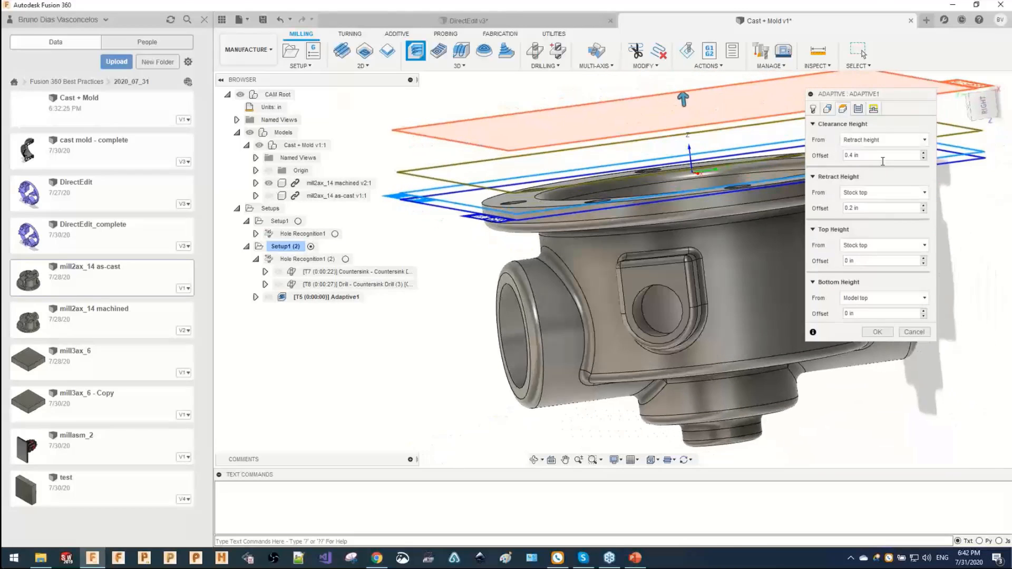
scroll(466, 174, up, 3)
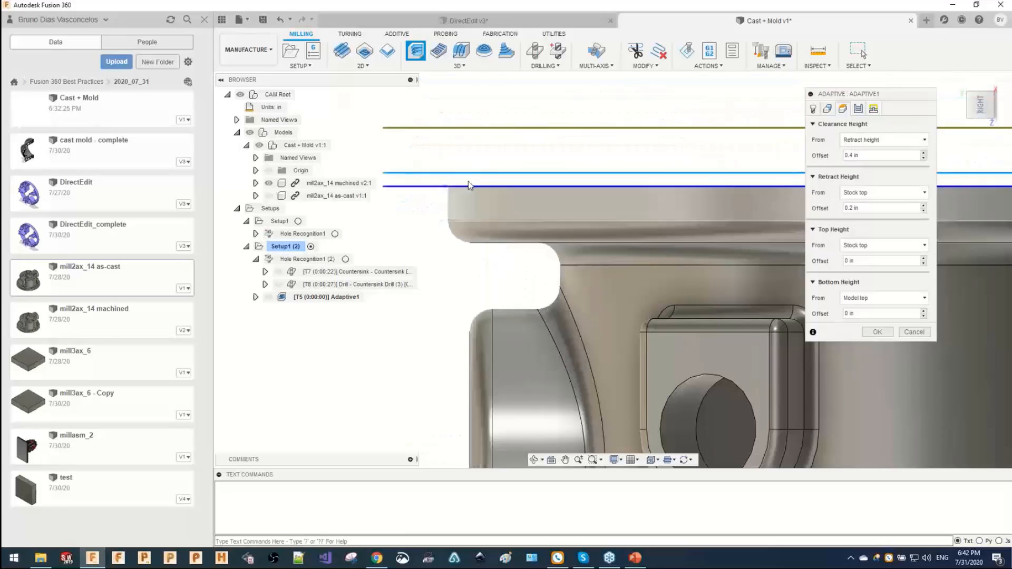
scroll(469, 179, up, 3)
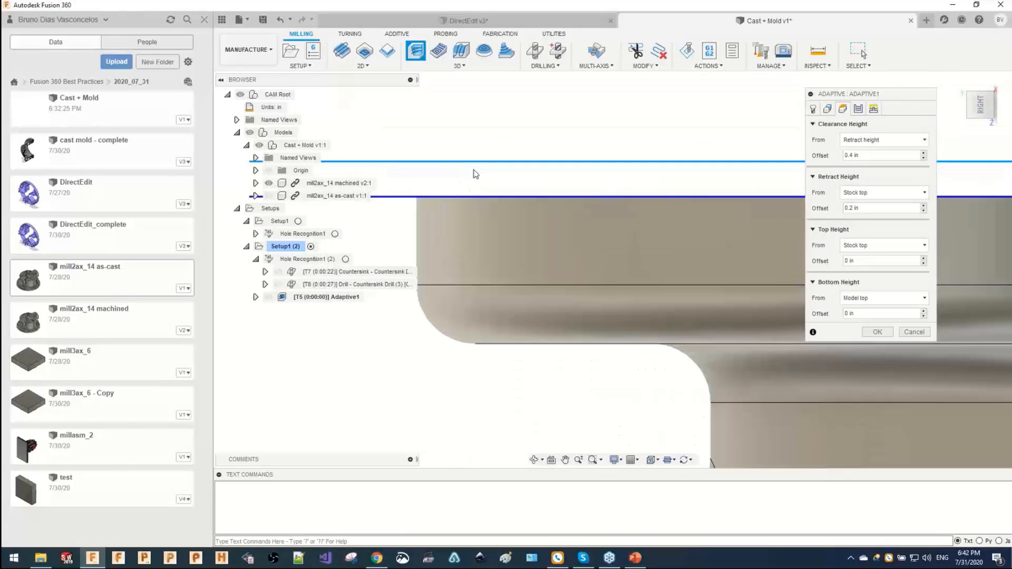
scroll(474, 182, down, 4)
mouse_move(465, 178)
middle_down()
mouse_move(447, 184)
mouse_move(479, 184)
middle_up()
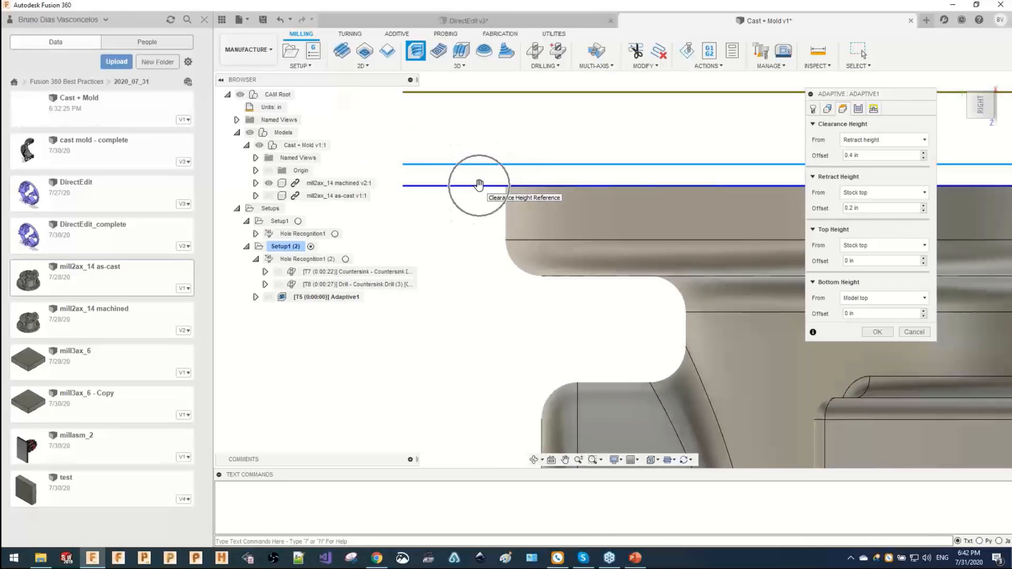
click(877, 331)
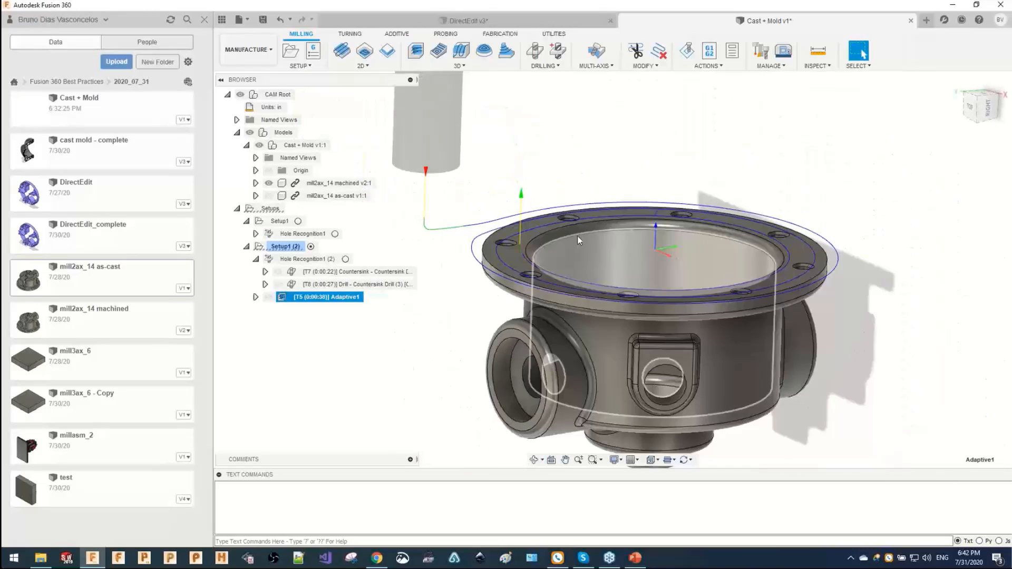
Simulate Adaptive1 at increased playback speed to review the flange facing cut, and exit the simulation.
right_click(307, 298)
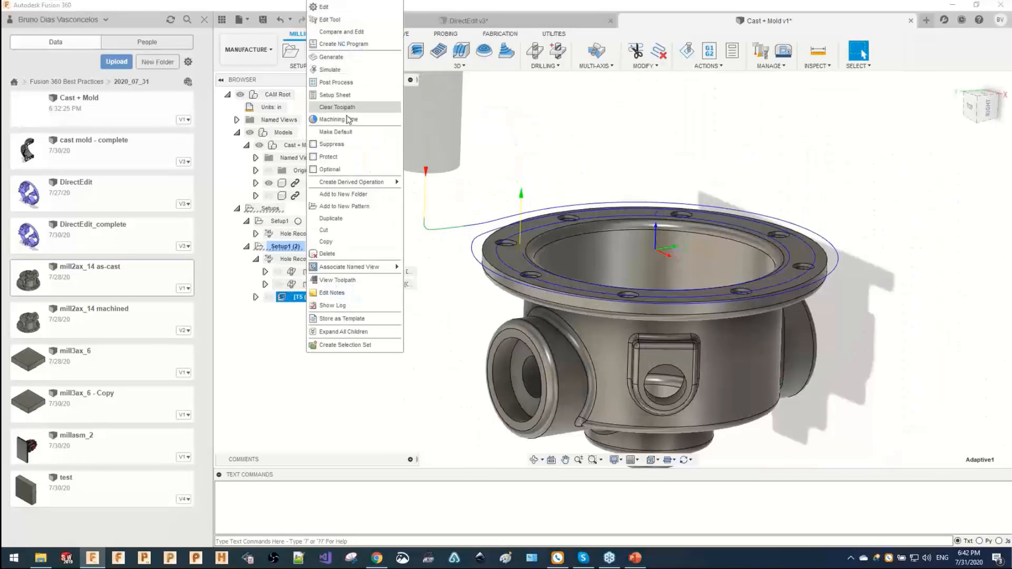
click(344, 79)
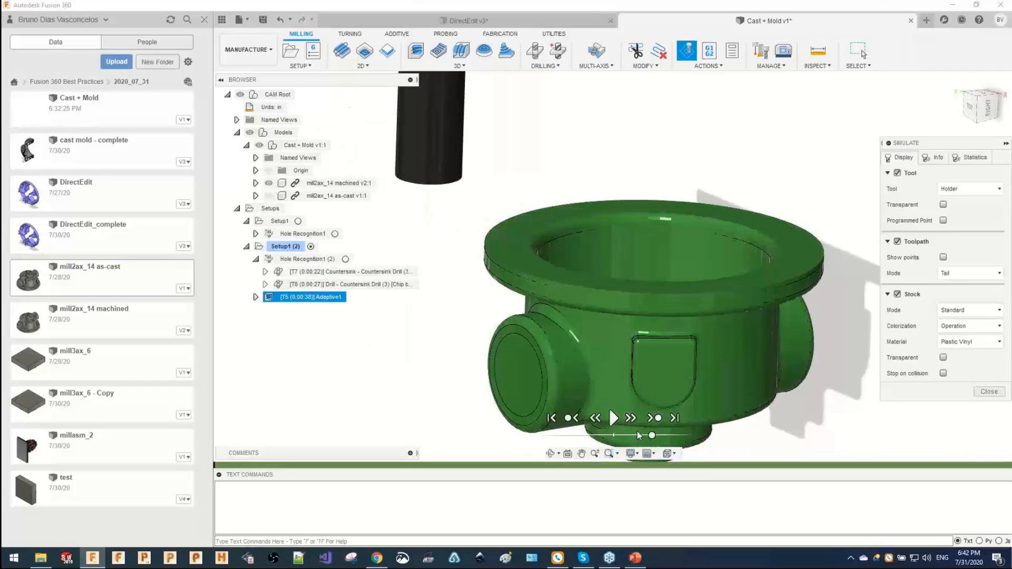
drag(652, 435, 683, 437)
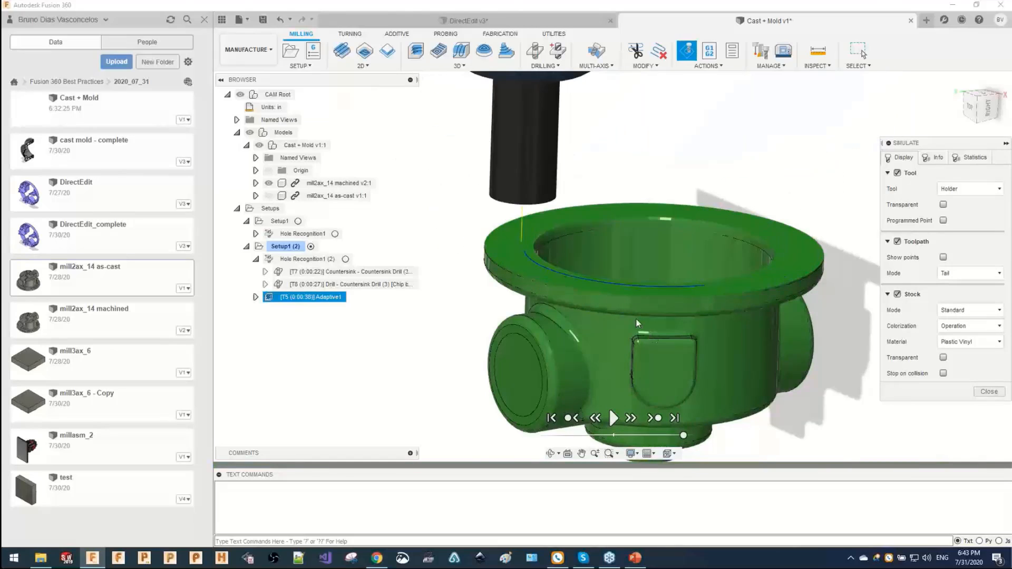
mouse_move(637, 318)
shift+middle_down()
mouse_move(635, 302)
mouse_move(622, 337)
mouse_move(614, 300)
mouse_move(627, 316)
shift+middle_up()
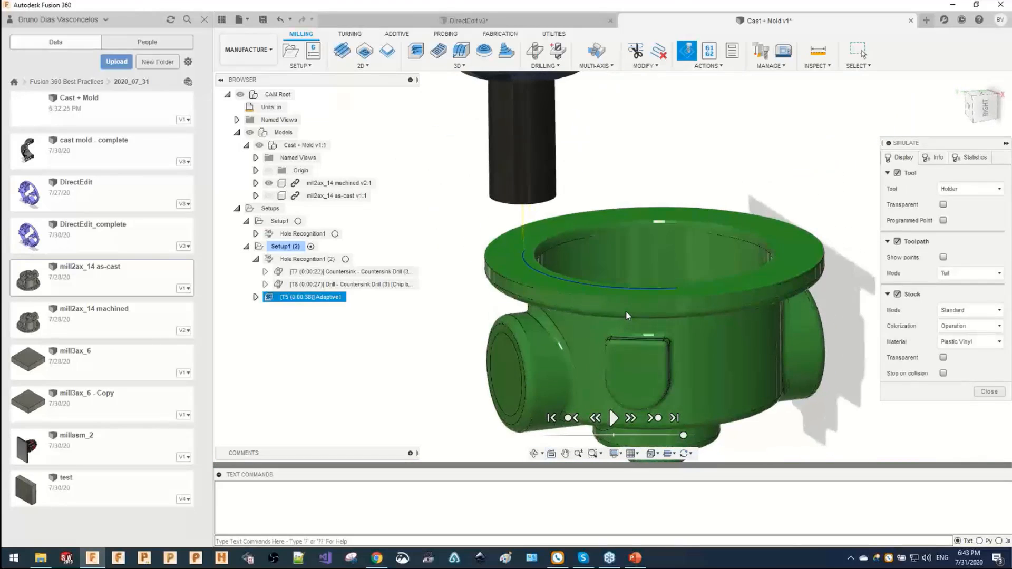
key(Escape)
Try to simulate Hole Recognition1, Hole Recognition1 (2) and Adaptive1 together.
click(304, 234)
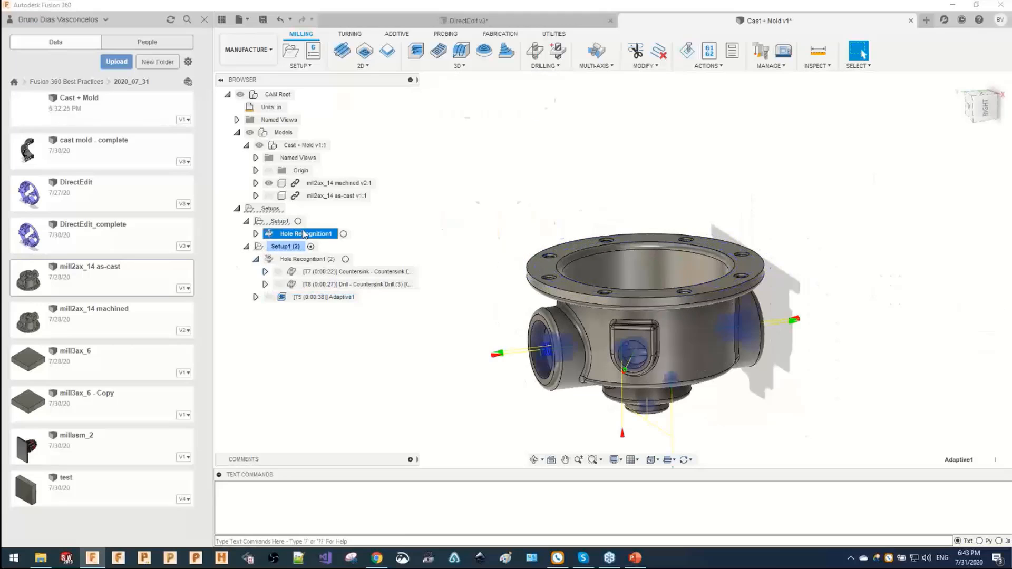
ctrl+click(308, 259)
ctrl+click(327, 296)
right_click(327, 296)
key(Escape)
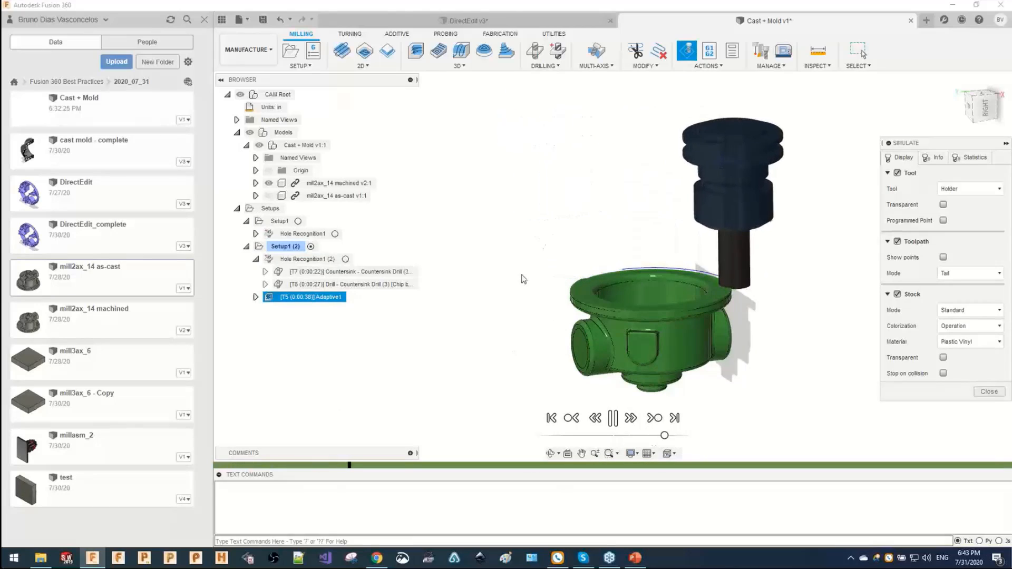
key(Escape)
Simulate Setup1 and Setup1 (2) together, playing all hole operations through the final adaptive cut, and exit the simulation.
click(278, 222)
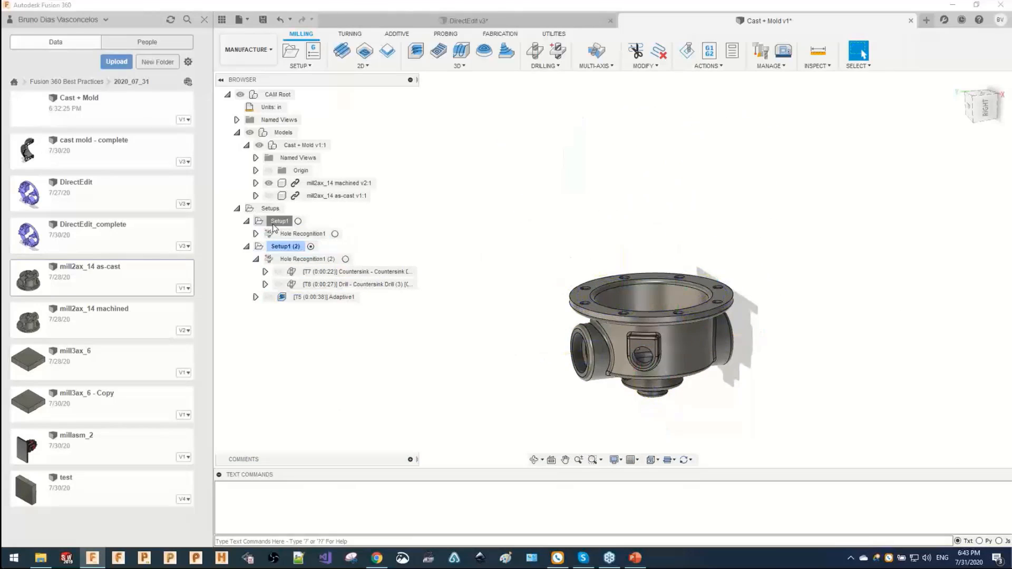
ctrl+click(283, 247)
right_click(282, 248)
click(311, 298)
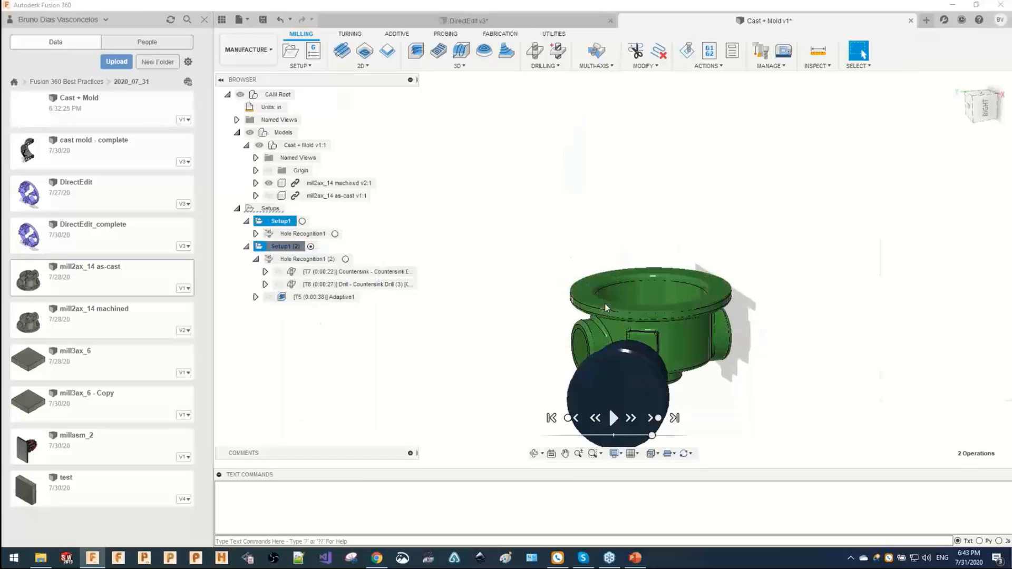
shift+middle_drag(560, 306, 601, 375)
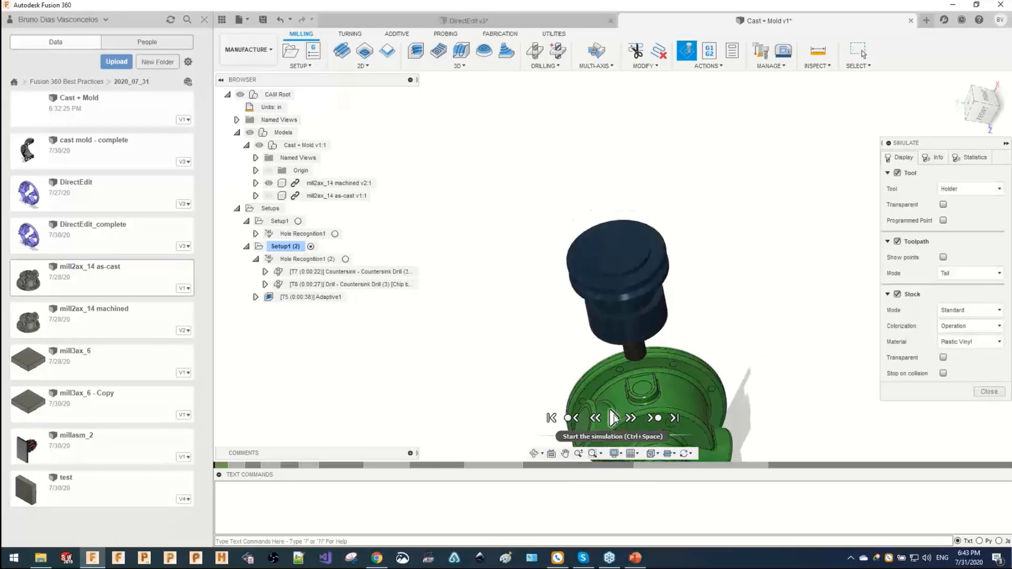
click(613, 418)
drag(652, 436, 657, 435)
scroll(613, 311, down, 2)
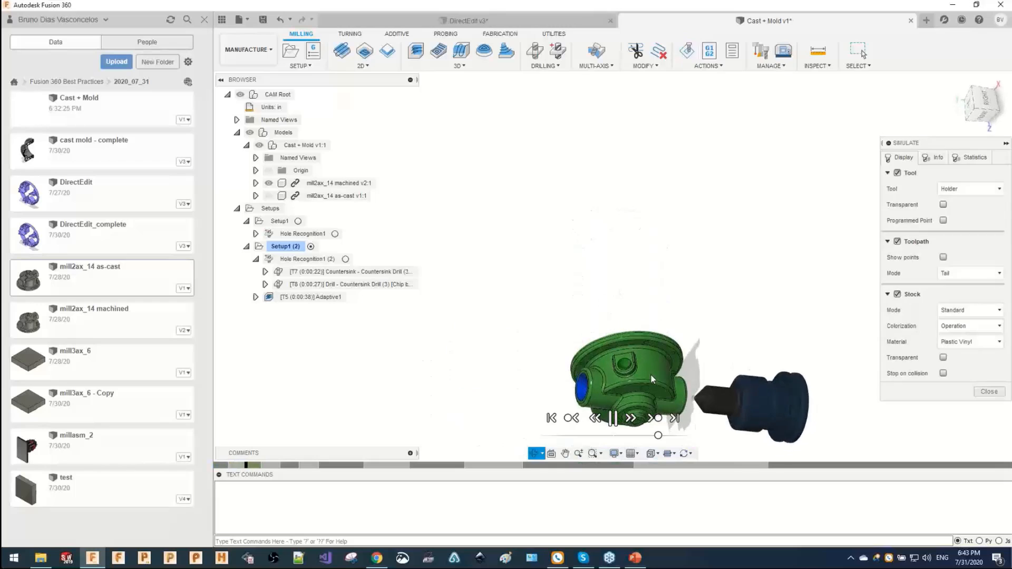
shift+middle_drag(613, 310, 661, 283)
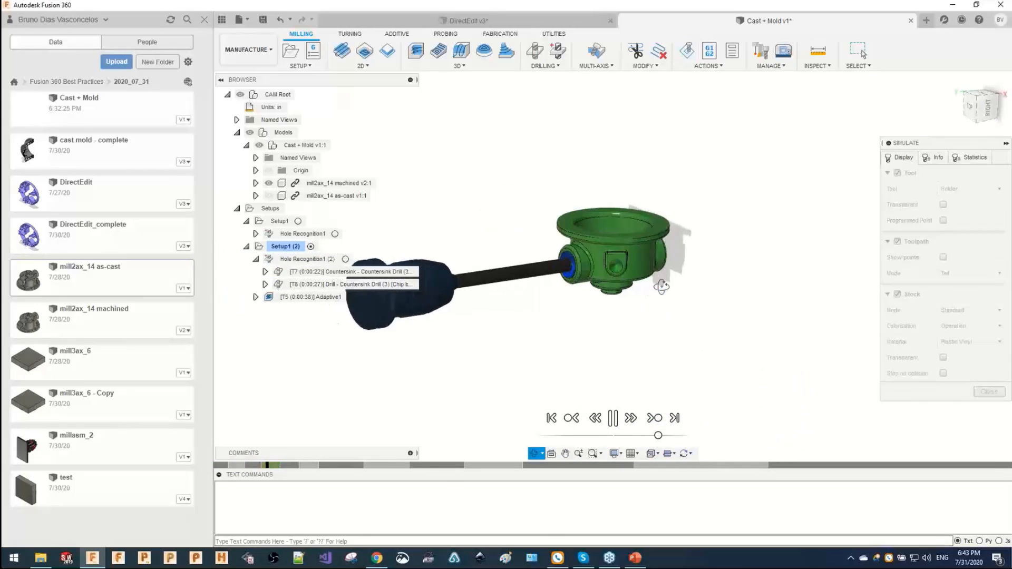
scroll(625, 284, up, 2)
drag(655, 433, 668, 434)
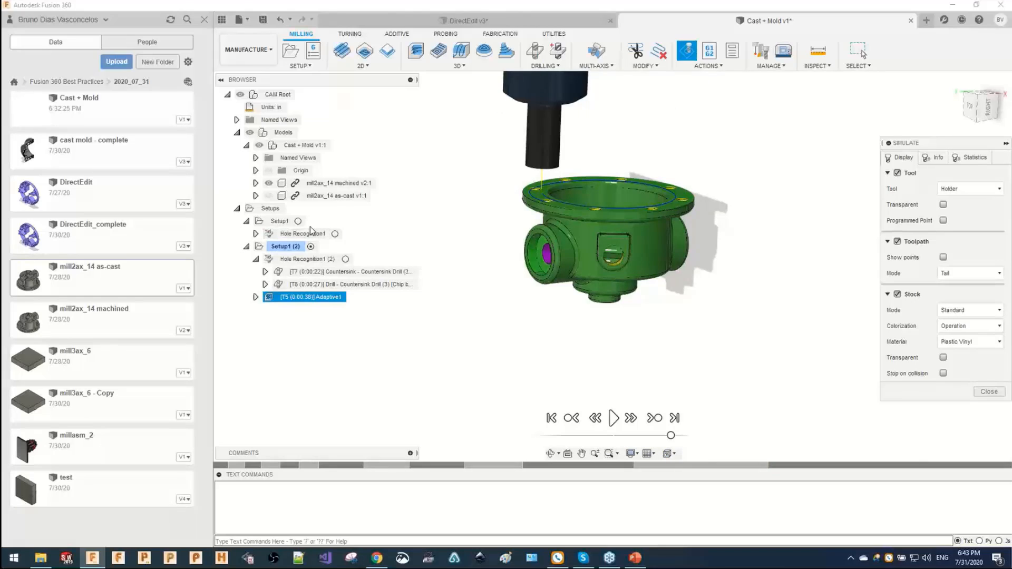
key(Escape)
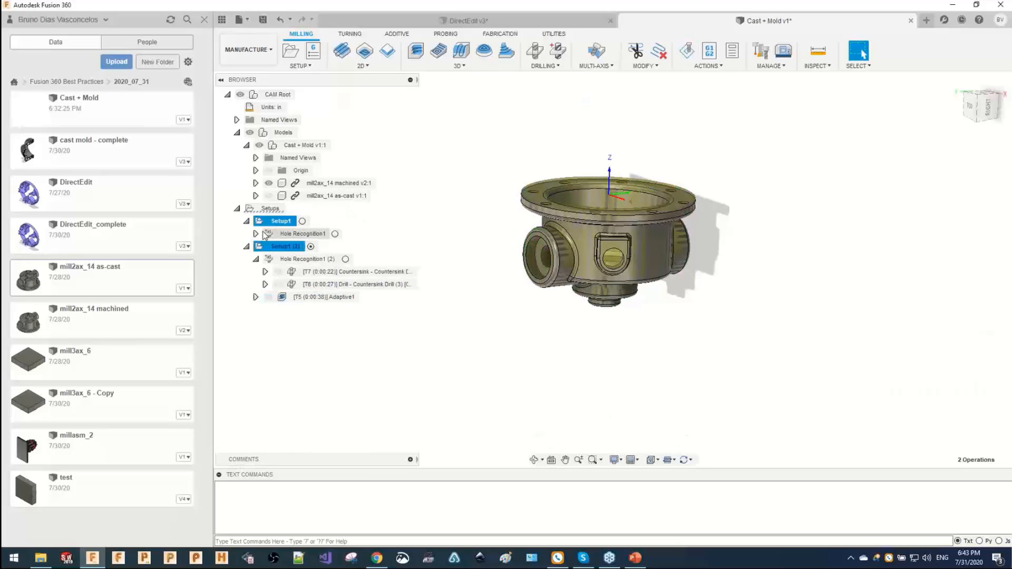
Expand Hole Recognition1 in Setup1 and examine the toolpaths of its three spotdrill operations together.
click(256, 234)
click(348, 246)
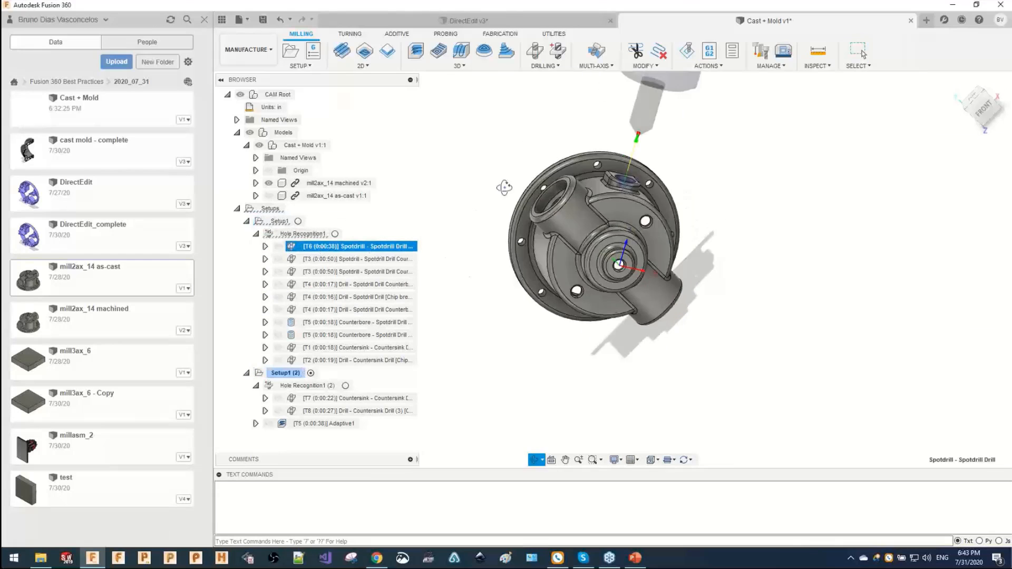
ctrl+click(337, 259)
ctrl+click(337, 271)
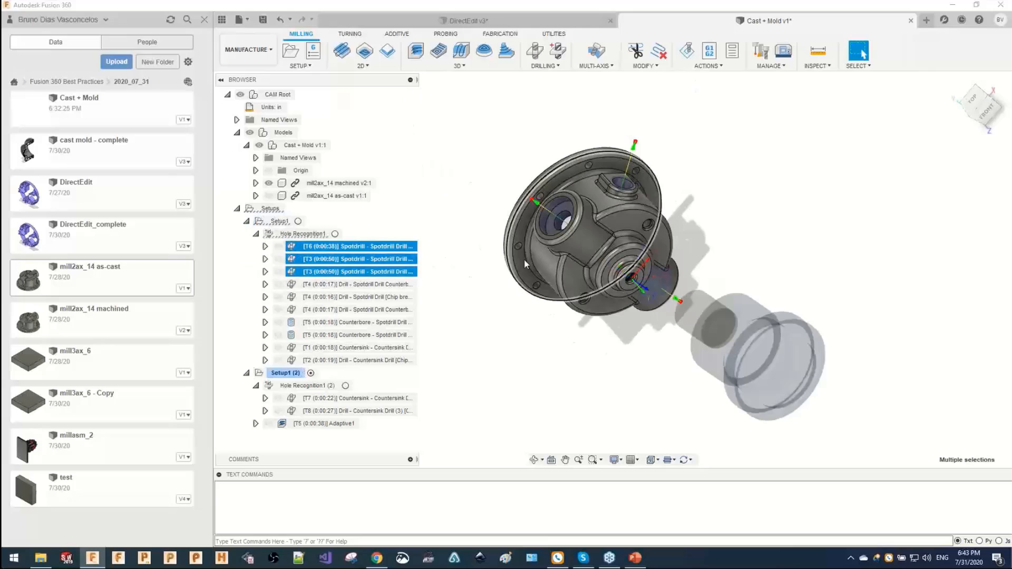
shift+middle_drag(524, 258, 510, 339)
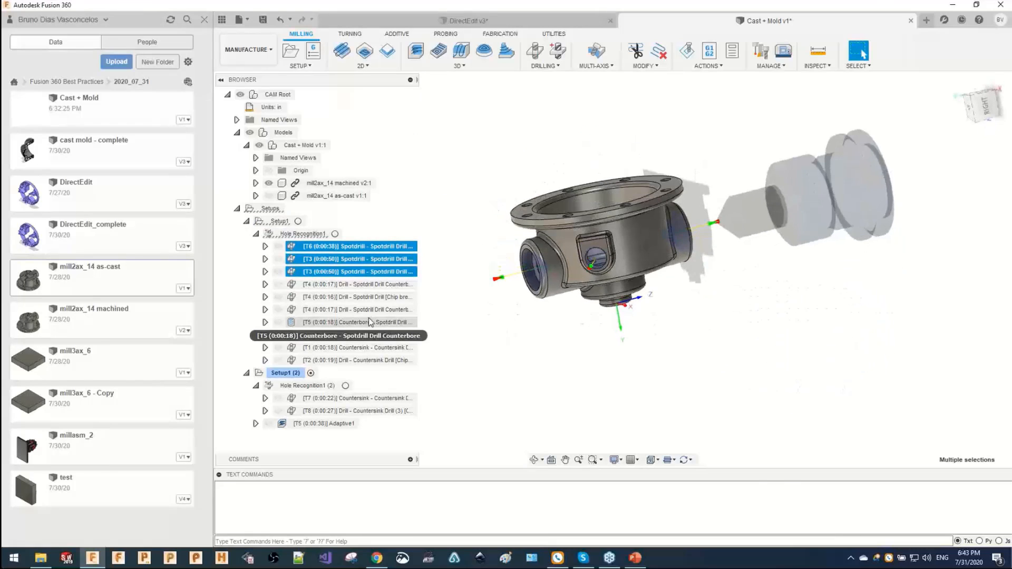
Examine the countersink toolpath and its matching drill toolpath in Setup1 from above and below the part.
click(360, 347)
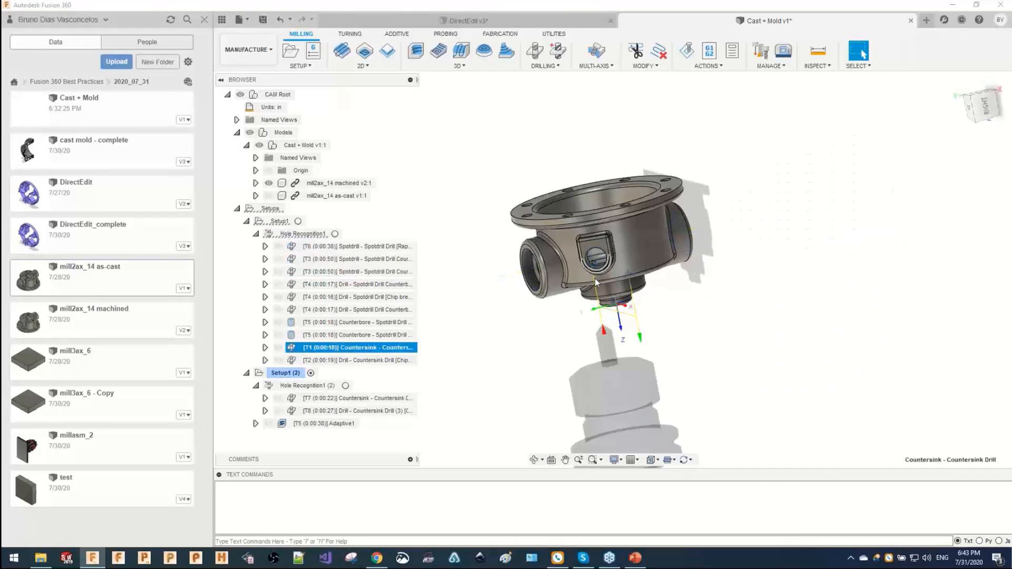
shift+middle_drag(598, 331, 654, 281)
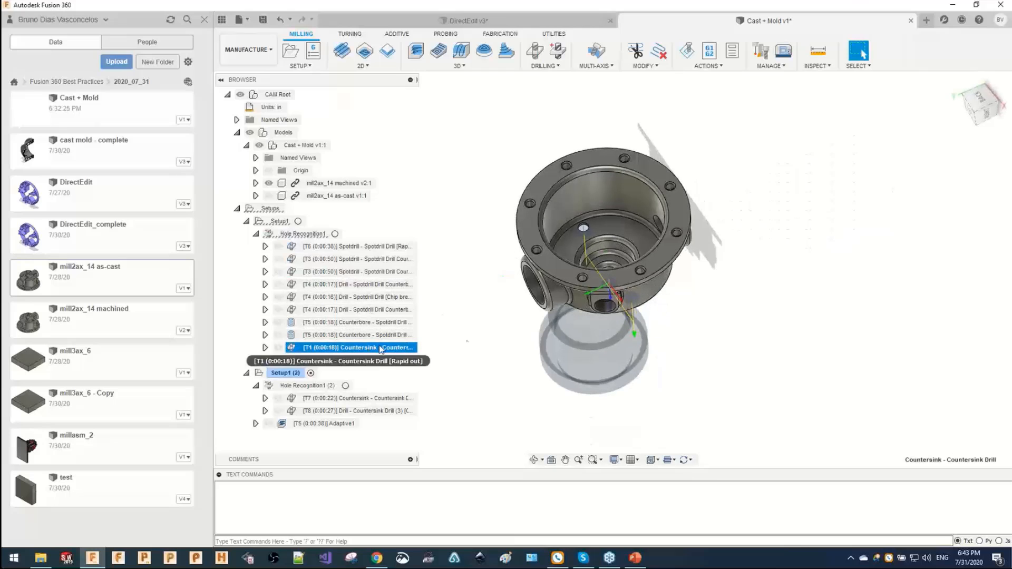
shift+middle_drag(522, 345, 476, 330)
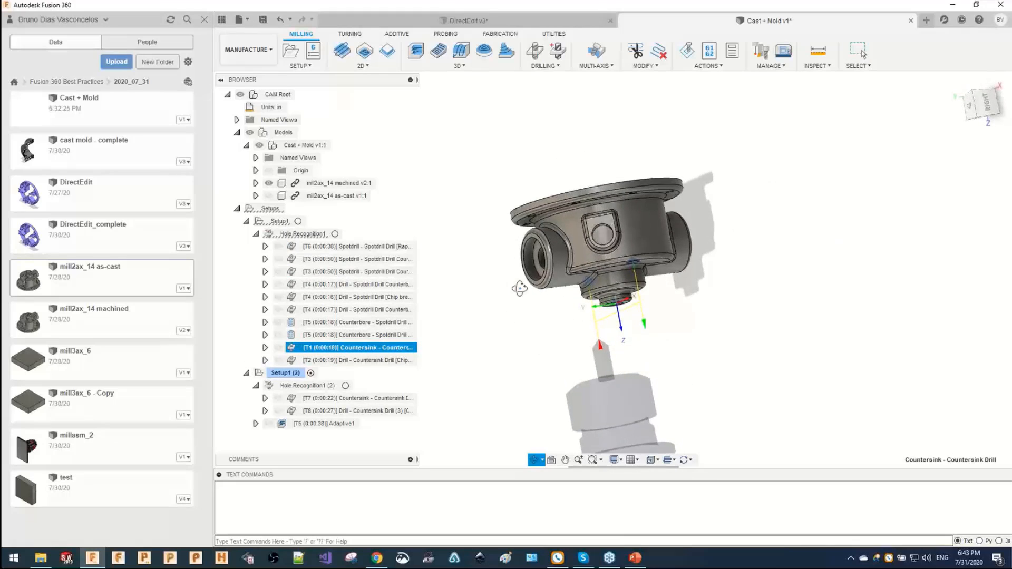
ctrl+click(351, 360)
shift+middle_drag(519, 337, 378, 281)
Compare the tool directions of Setup1, its spotdrill operations and its countersink operation with the casting's hub facing up.
click(281, 221)
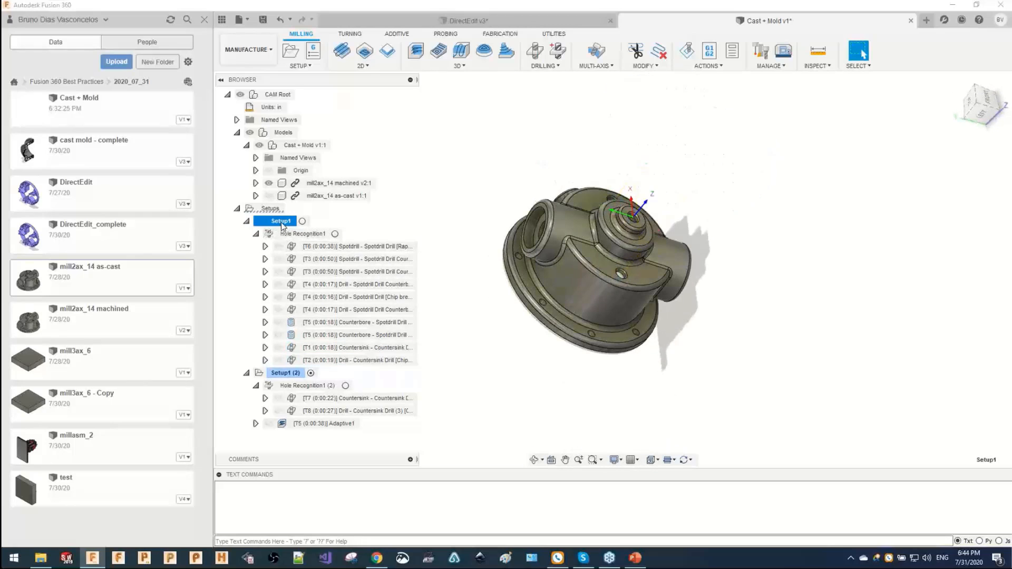
click(319, 247)
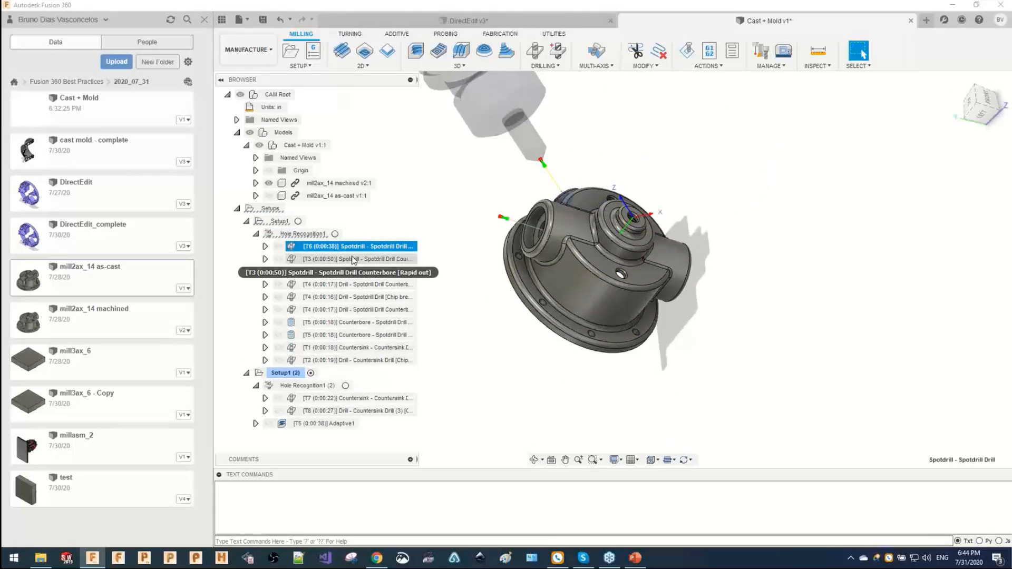
ctrl+click(337, 272)
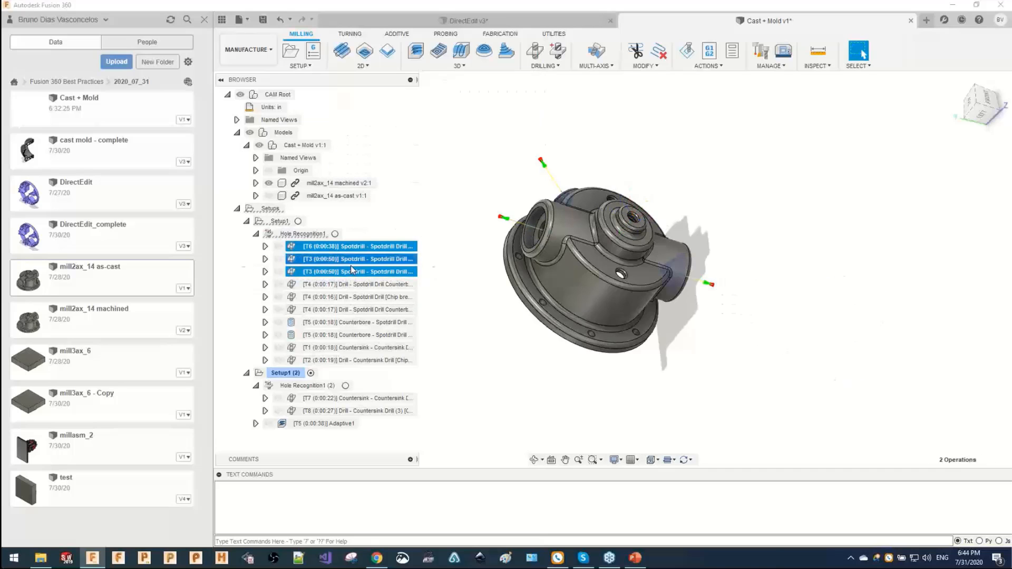
click(411, 347)
shift+middle_drag(562, 244, 553, 219)
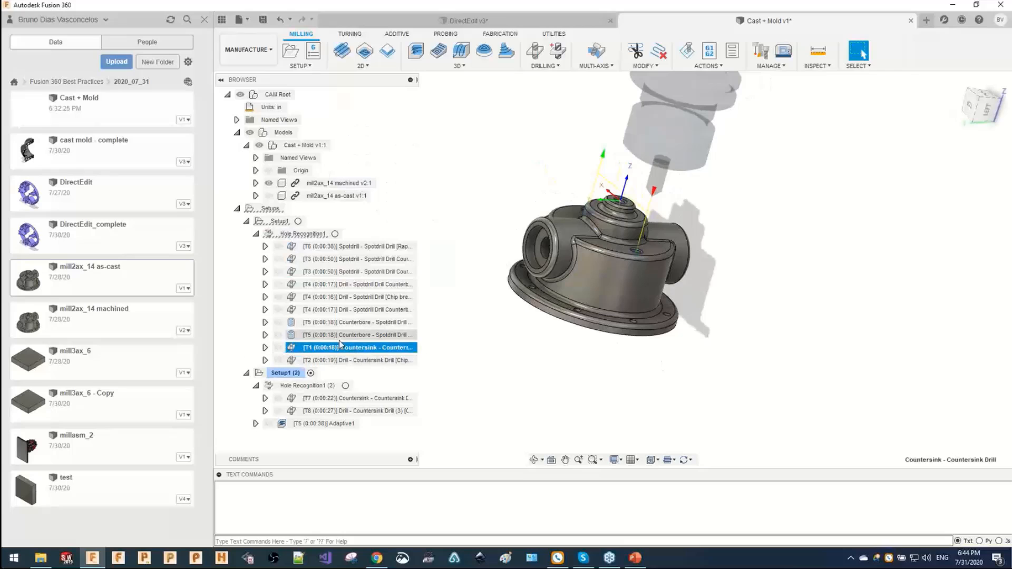
right_click(353, 247)
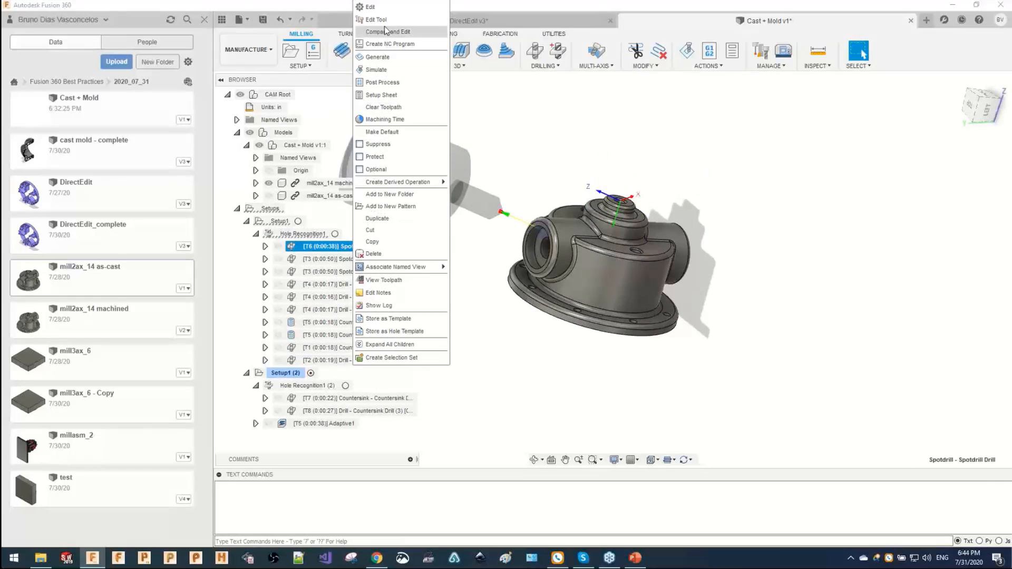
click(542, 133)
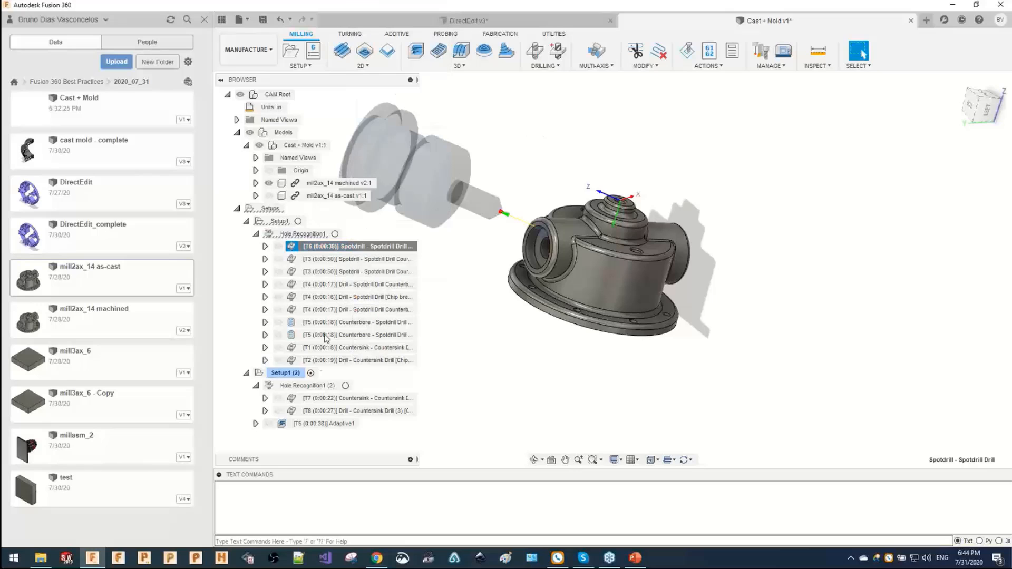
Assign the countersink operation's #1 Ø3/8" 90° spot drill to the three spotdrill operations in Setup1.
click(327, 347)
click(265, 347)
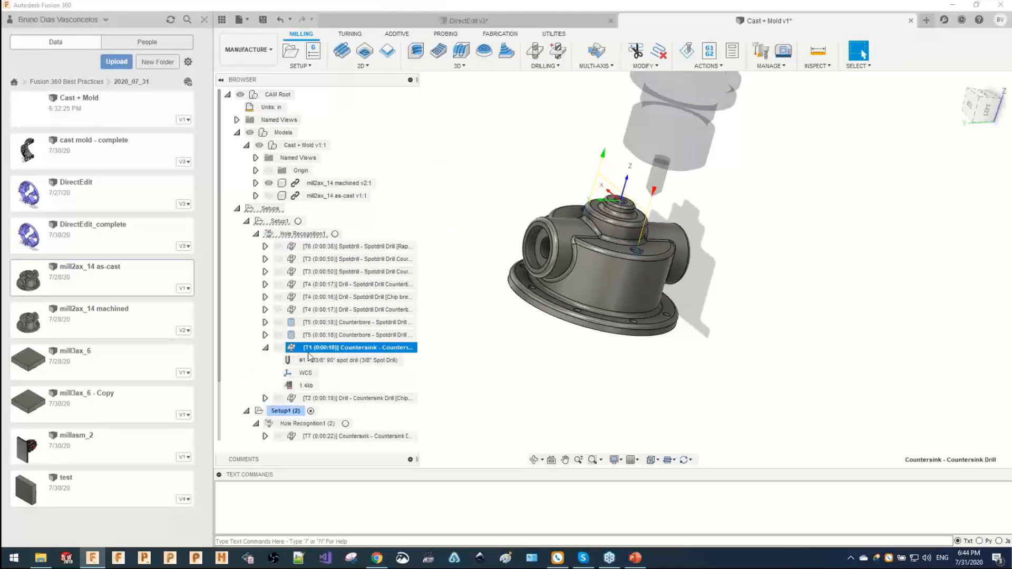
click(337, 364)
drag(373, 344, 358, 248)
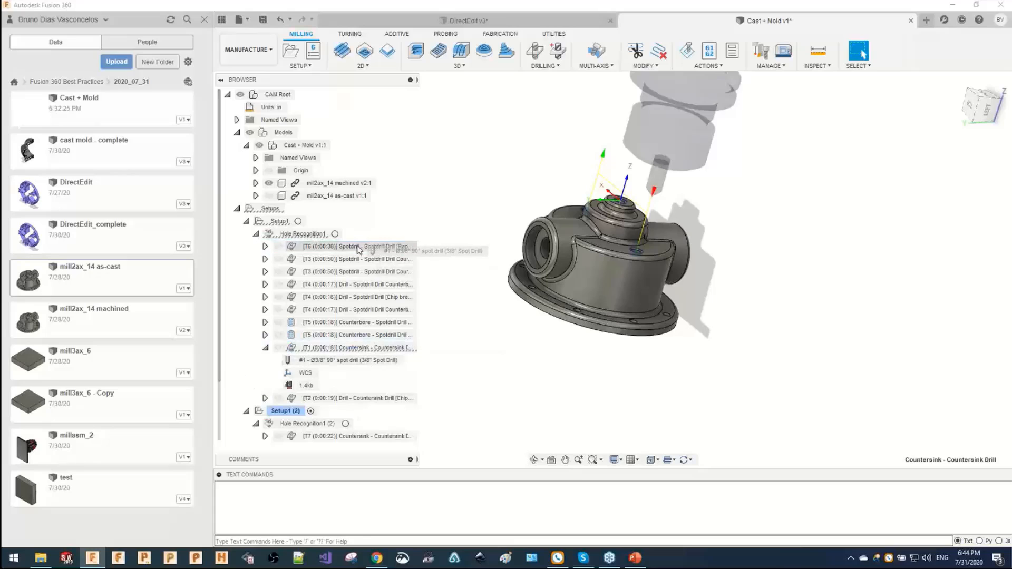
drag(345, 358, 359, 269)
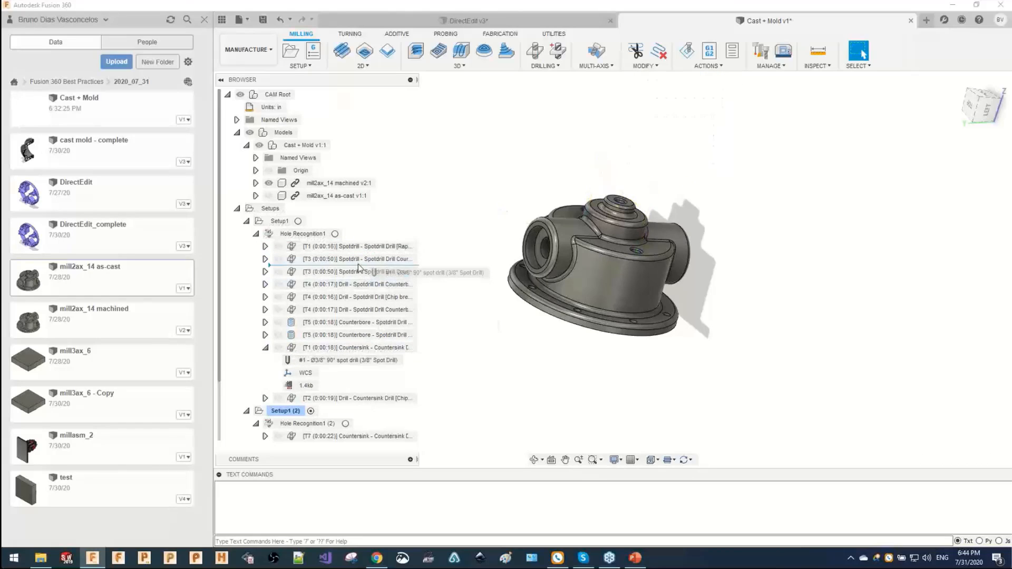
drag(352, 360, 357, 276)
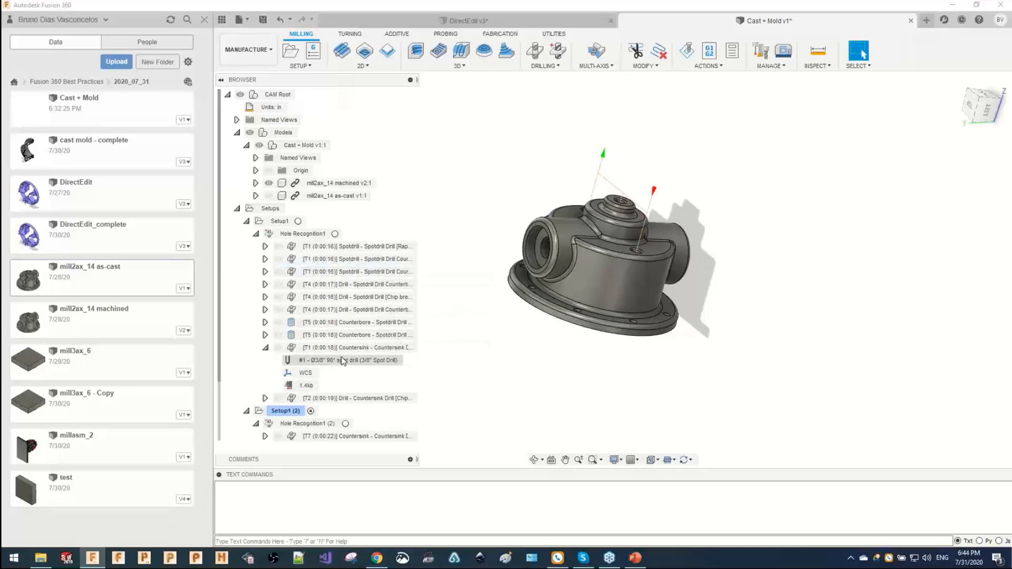
Select the three spotdrill operations and the countersink operation in Setup1 together to inspect their toolpaths.
click(354, 246)
ctrl+click(350, 259)
ctrl+click(346, 272)
ctrl+click(348, 348)
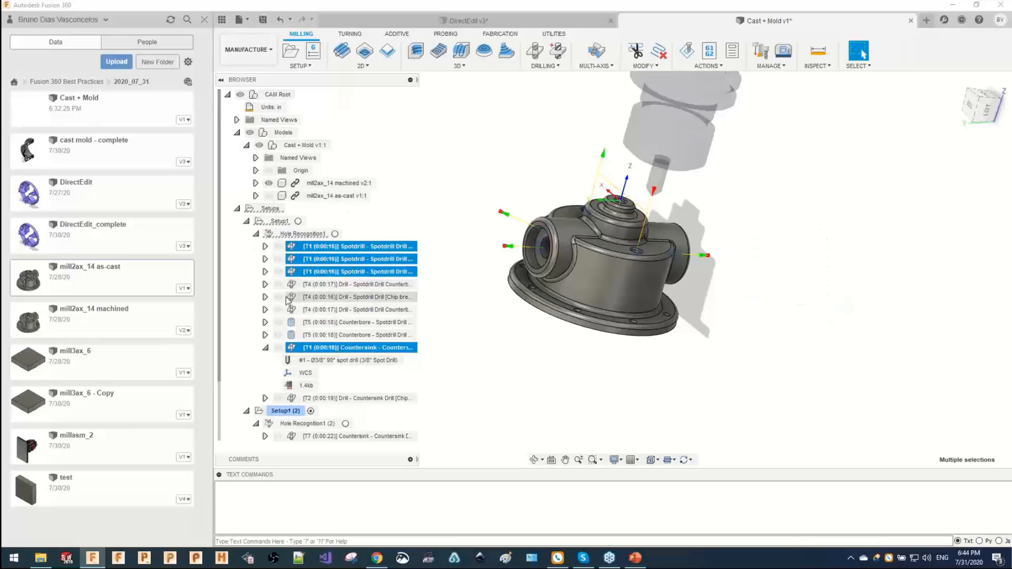
click(266, 349)
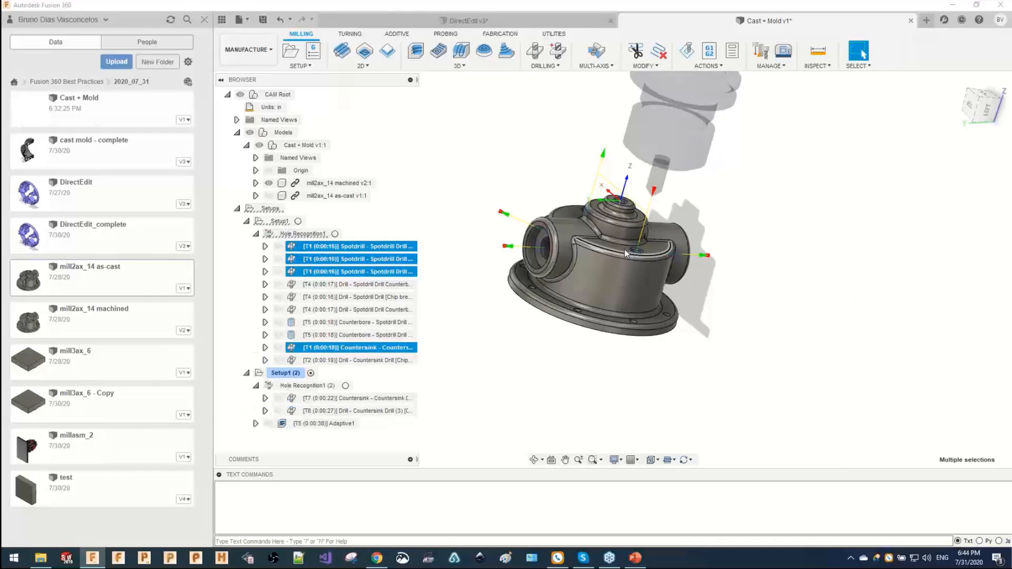
scroll(626, 254, up, 3)
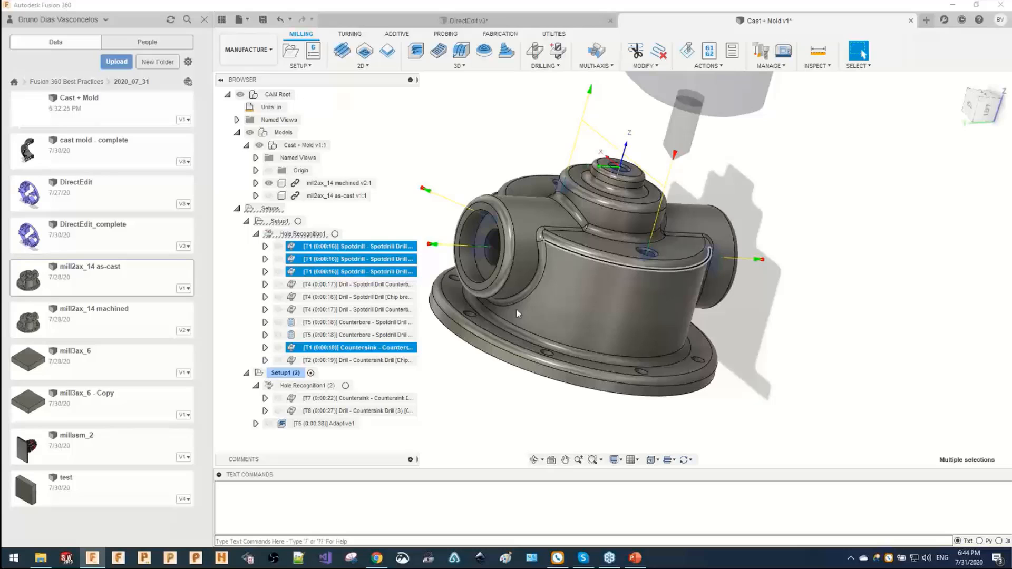
Inspect the flange countersink in Setup1 (2) and try to give it the #1 3/8" spot drill from Setup1's countersink operation.
click(364, 398)
shift+middle_drag(527, 377, 708, 136)
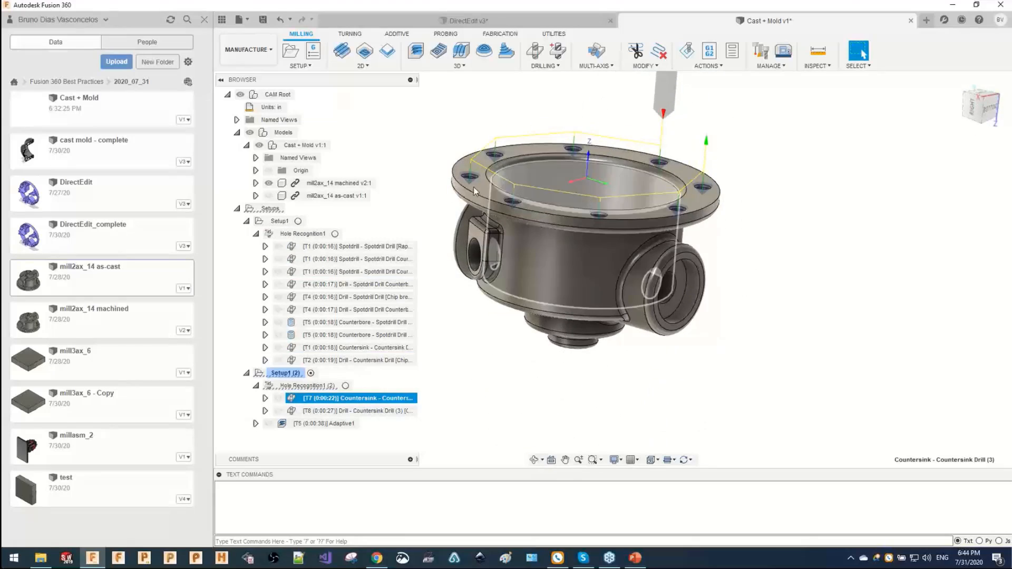
click(311, 350)
click(265, 349)
scroll(311, 339, down, 2)
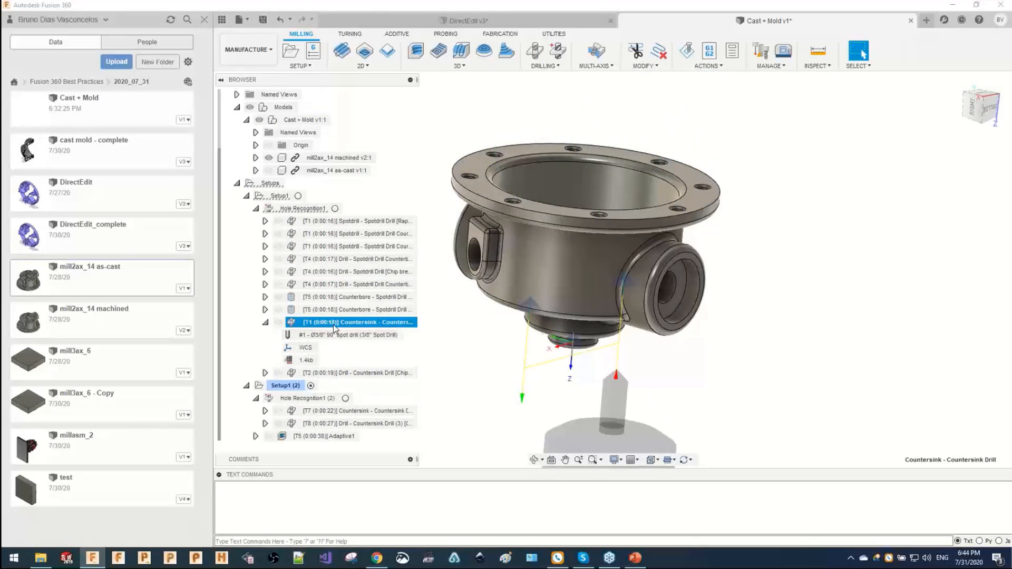
drag(338, 337, 311, 416)
drag(318, 325, 274, 415)
middle_drag(450, 372, 456, 264)
click(265, 322)
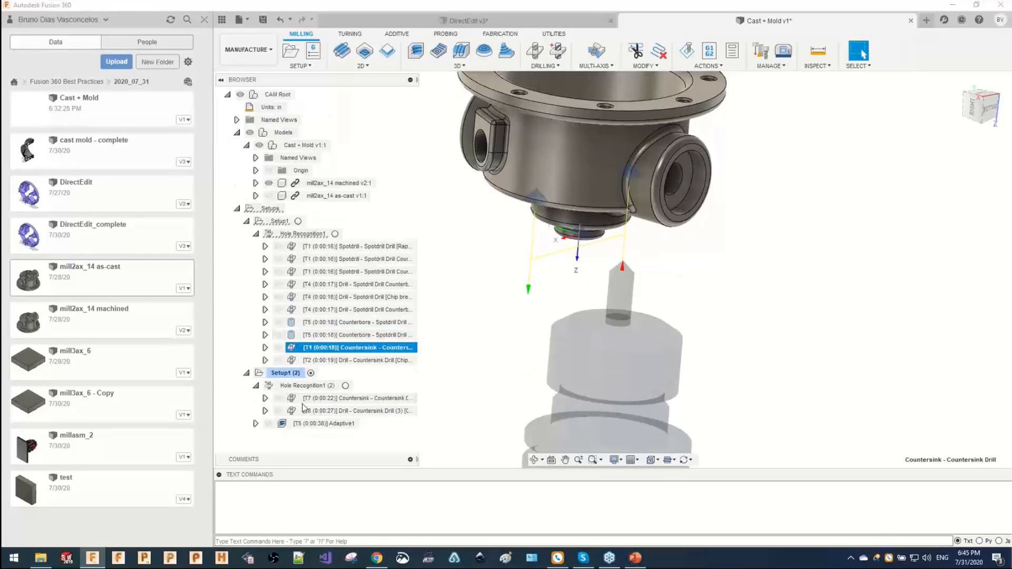
Compare both setups' countersink operations and retry transferring the 3/8" spot drill to the Setup1 (2) countersink.
click(316, 400)
click(318, 349)
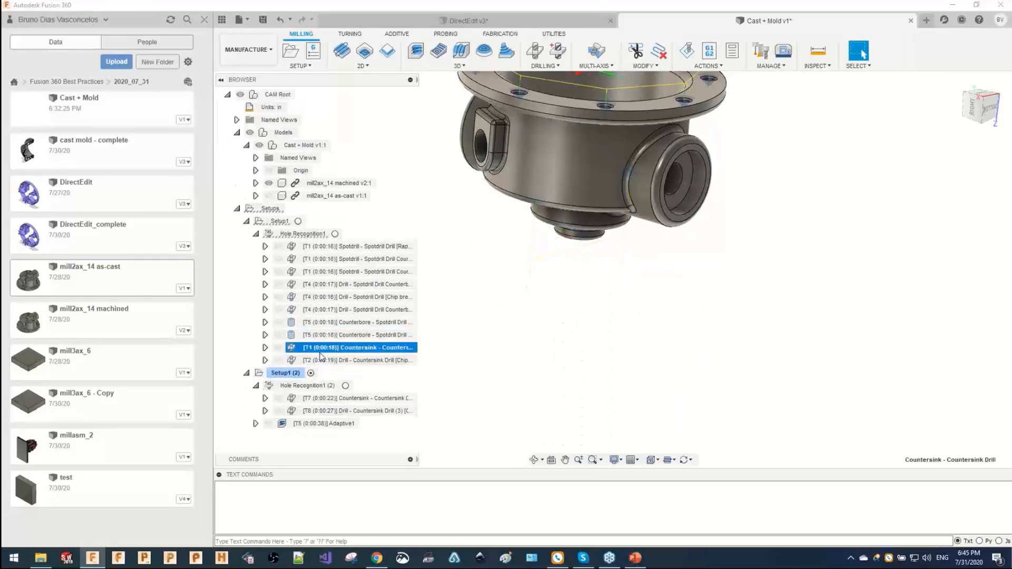
click(265, 348)
drag(327, 358, 310, 442)
scroll(319, 429, down, 1)
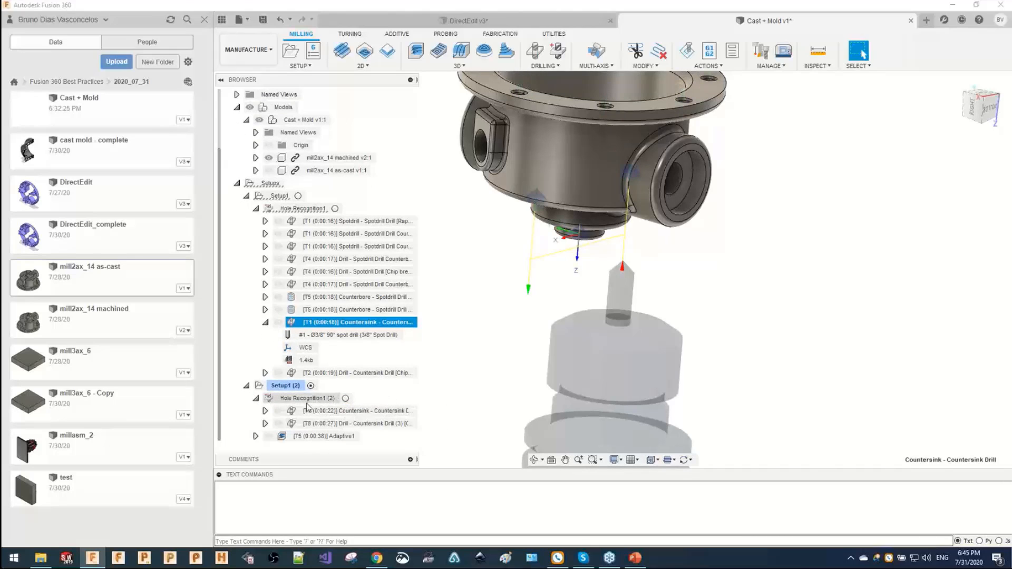
click(311, 410)
scroll(485, 348, up, 3)
middle_drag(559, 162, 610, 177)
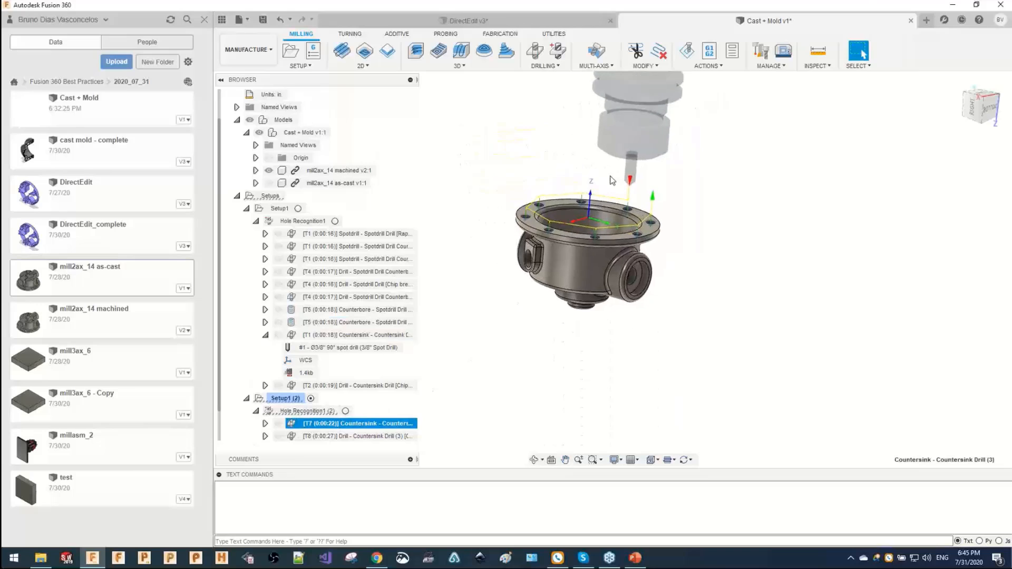
scroll(559, 210, down, 2)
scroll(327, 422, down, 1)
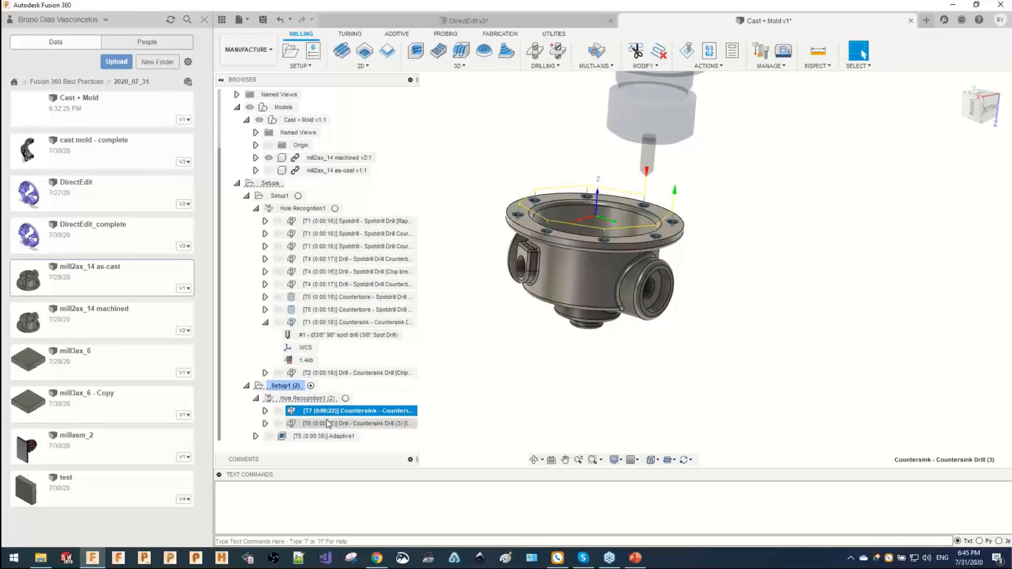
Edit the countersink operation in Setup1 (2) to use the #1 Ø3/8" 90° spot drill from the Cast + Mold v1 library.
click(309, 398)
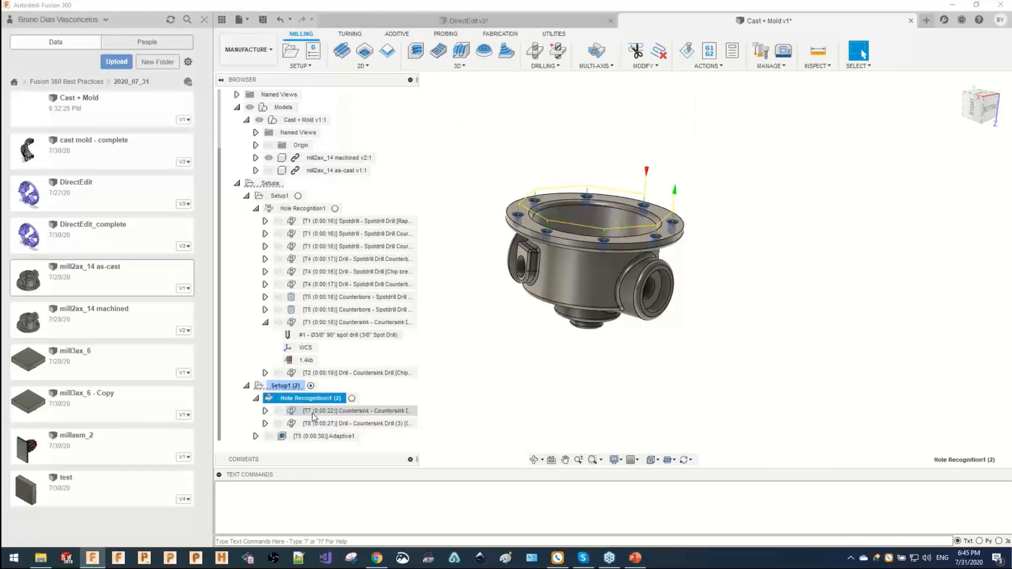
click(313, 412)
right_click(318, 413)
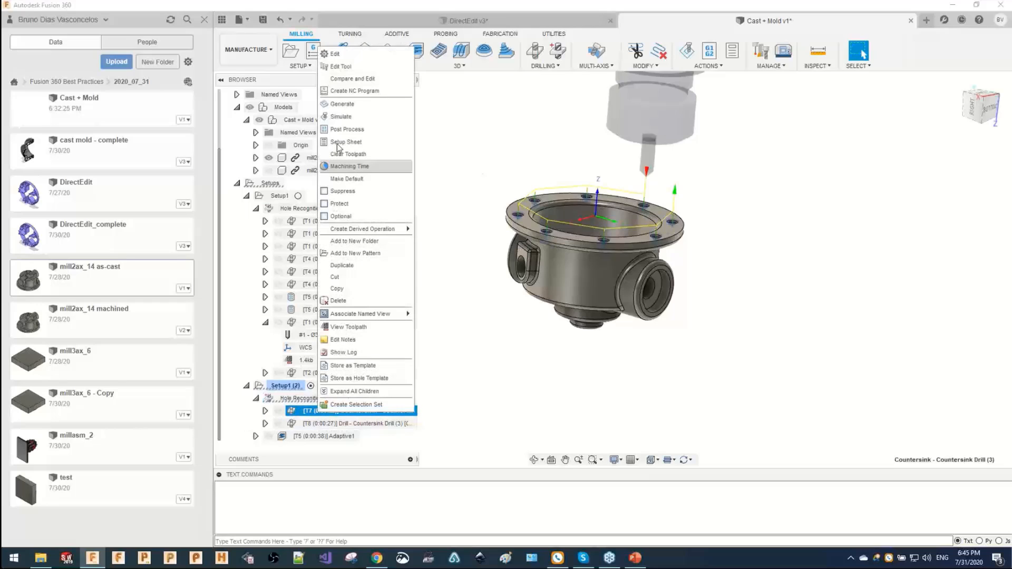
click(328, 54)
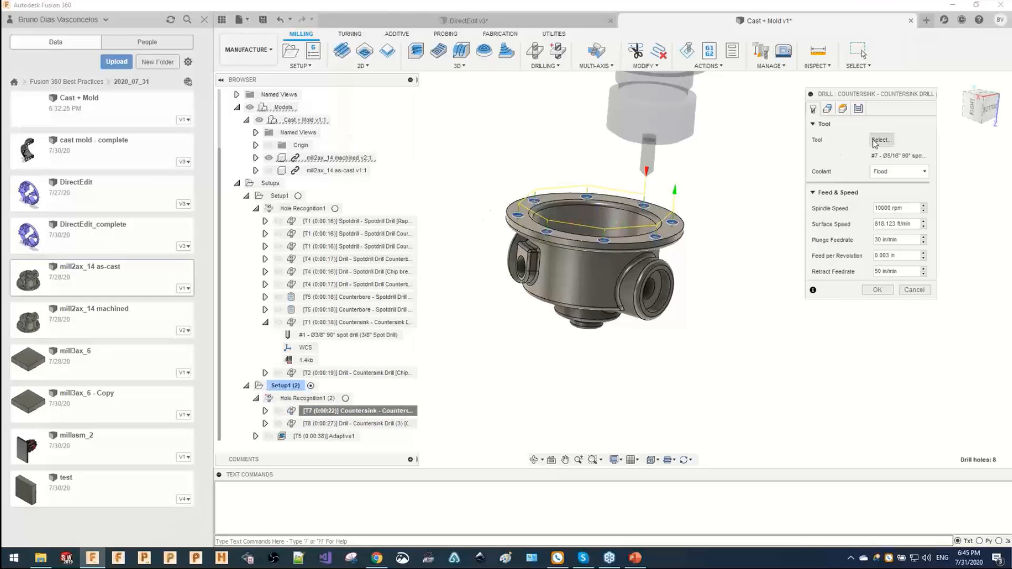
click(881, 139)
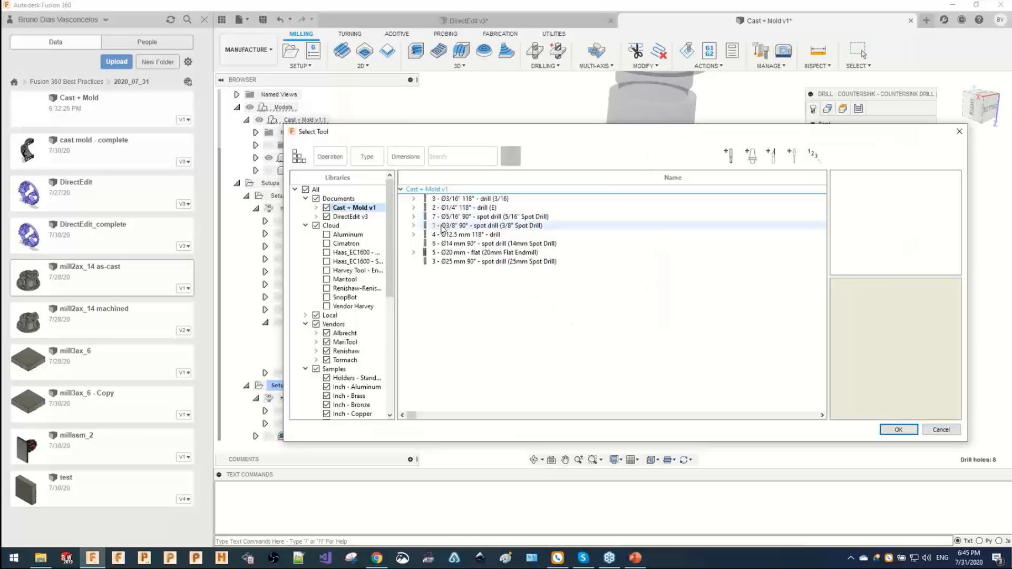
click(445, 226)
click(898, 430)
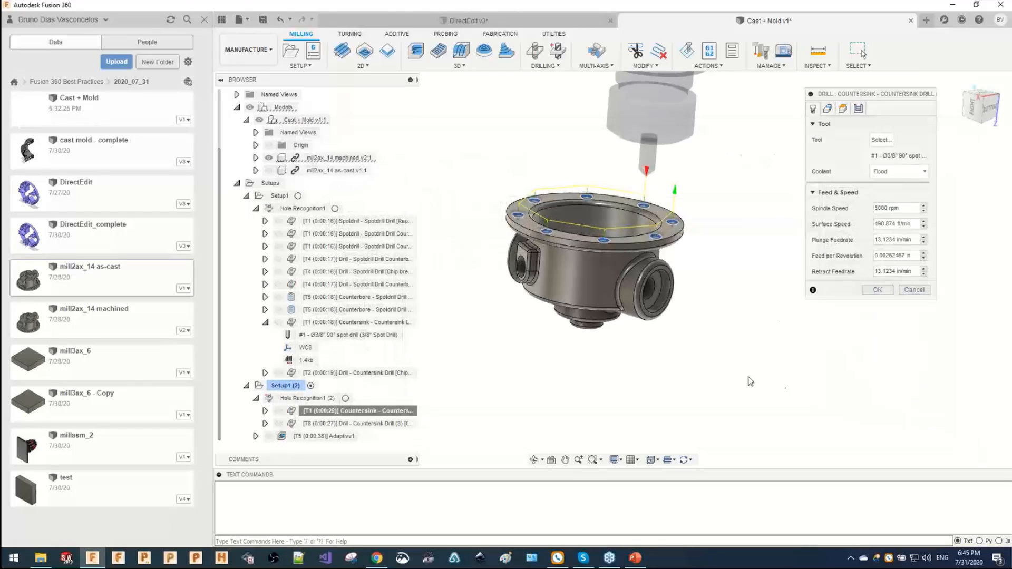
click(877, 290)
Examine Setup1's countersink toolpath up close at the central hub hole and the surrounding holes.
click(324, 322)
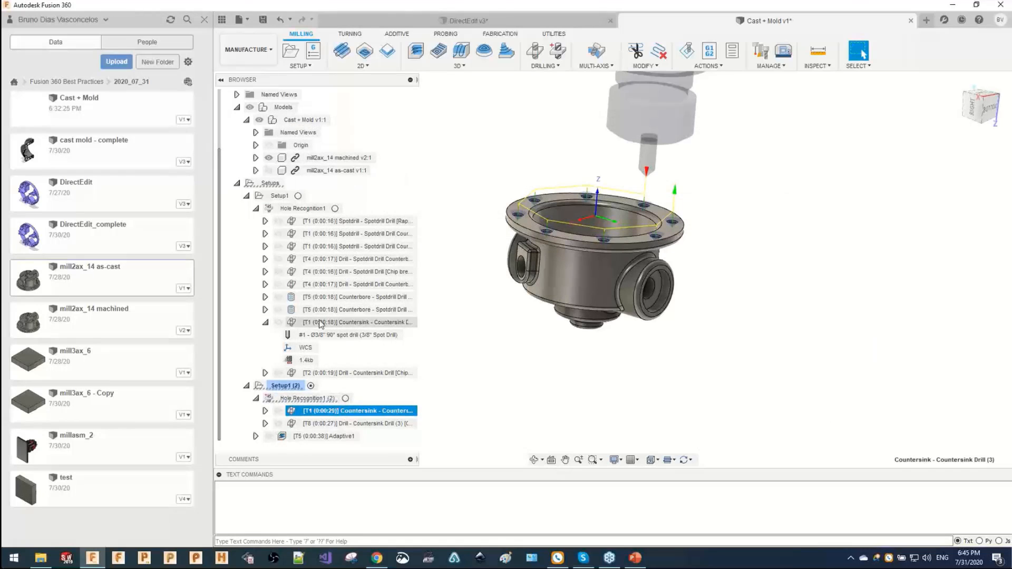
shift+middle_drag(540, 337, 642, 229)
scroll(580, 224, up, 5)
scroll(641, 235, up, 2)
scroll(663, 230, down, 2)
scroll(656, 211, up, 5)
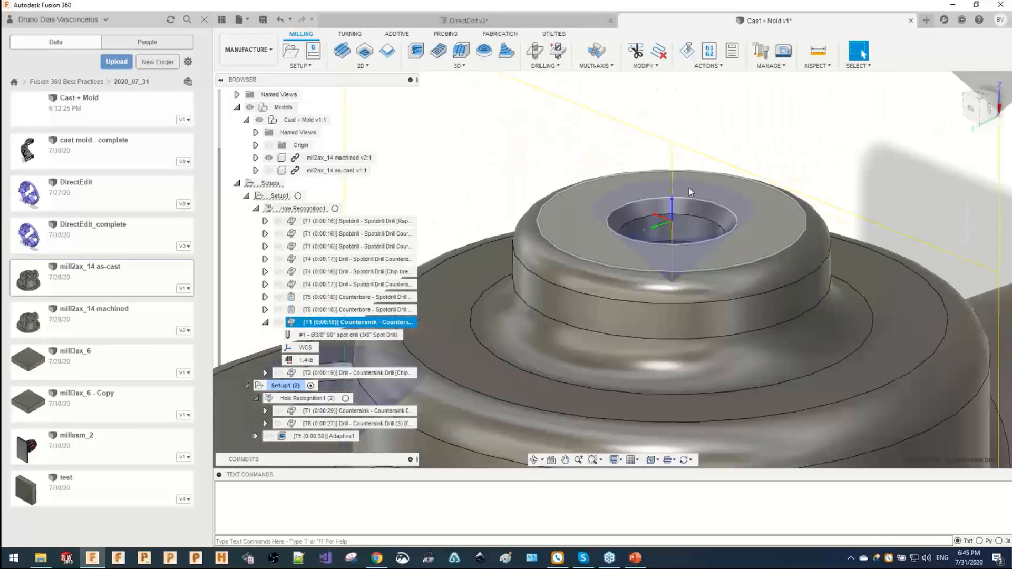
scroll(680, 190, down, 4)
scroll(642, 203, down, 1)
click(267, 323)
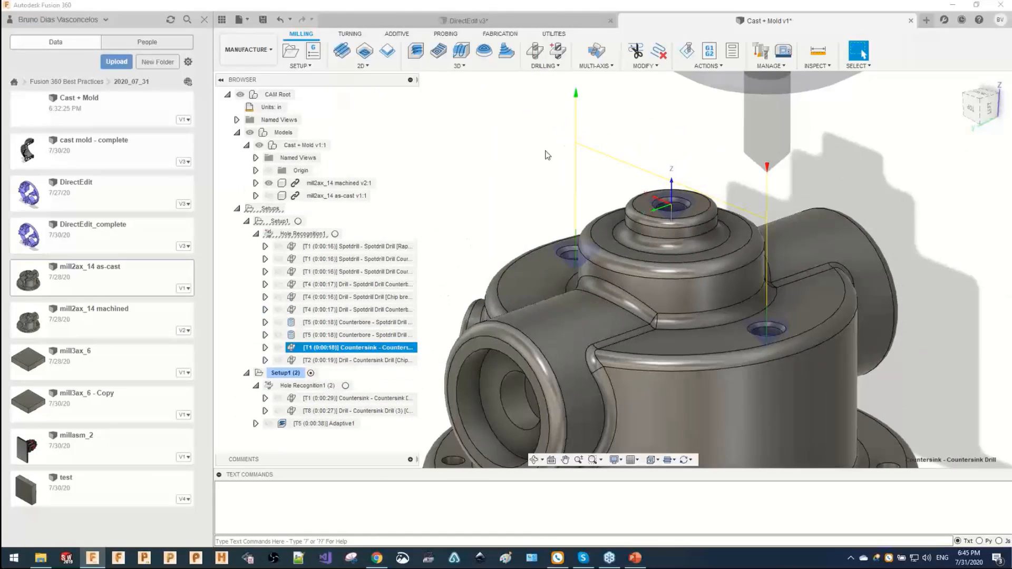
click(527, 22)
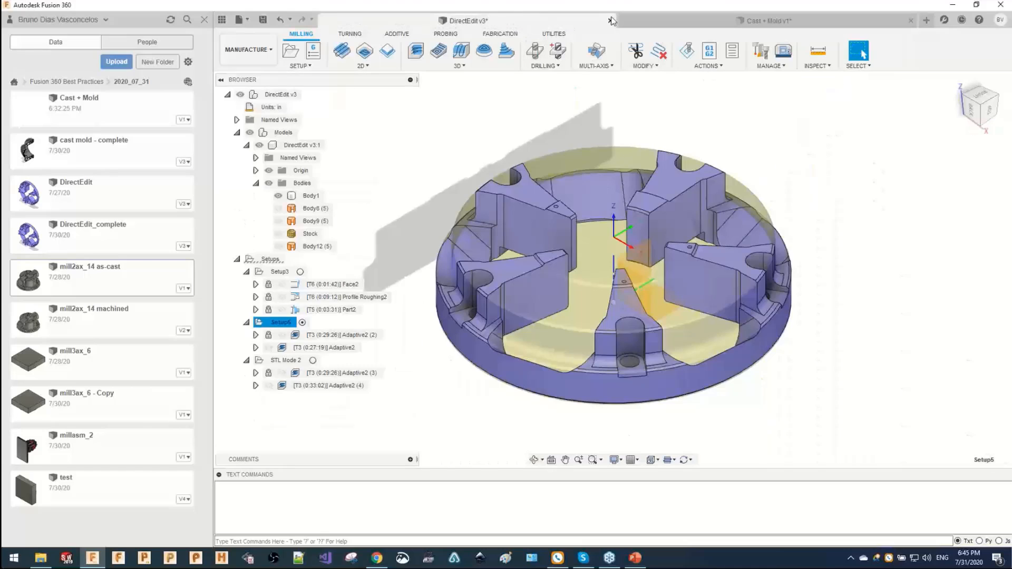
click(768, 21)
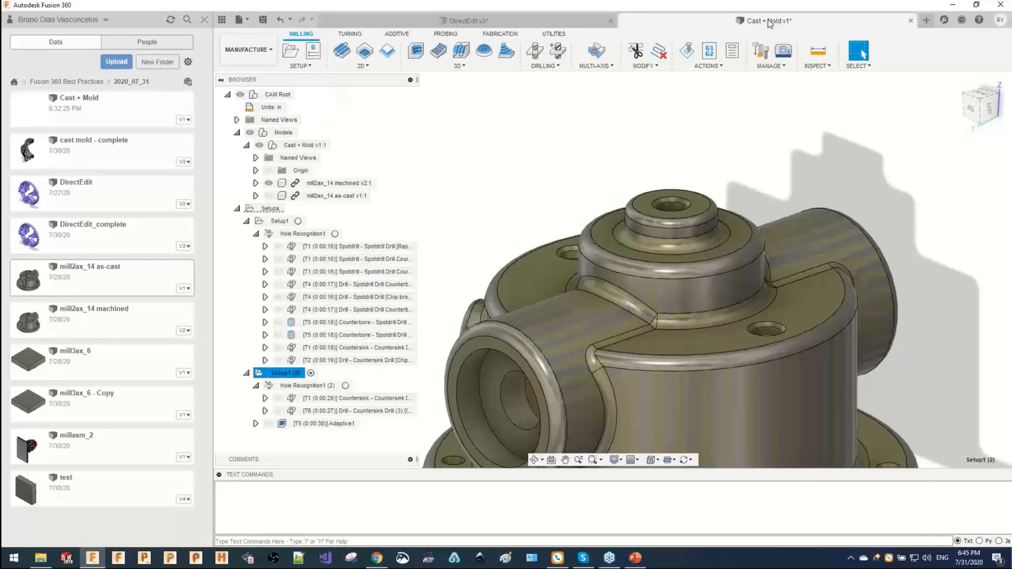
click(928, 20)
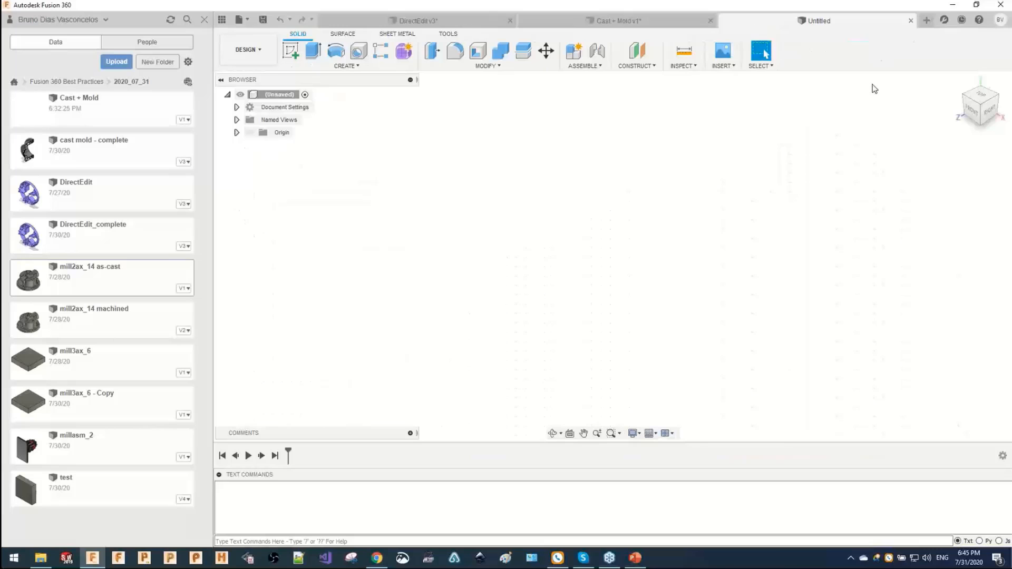
click(912, 21)
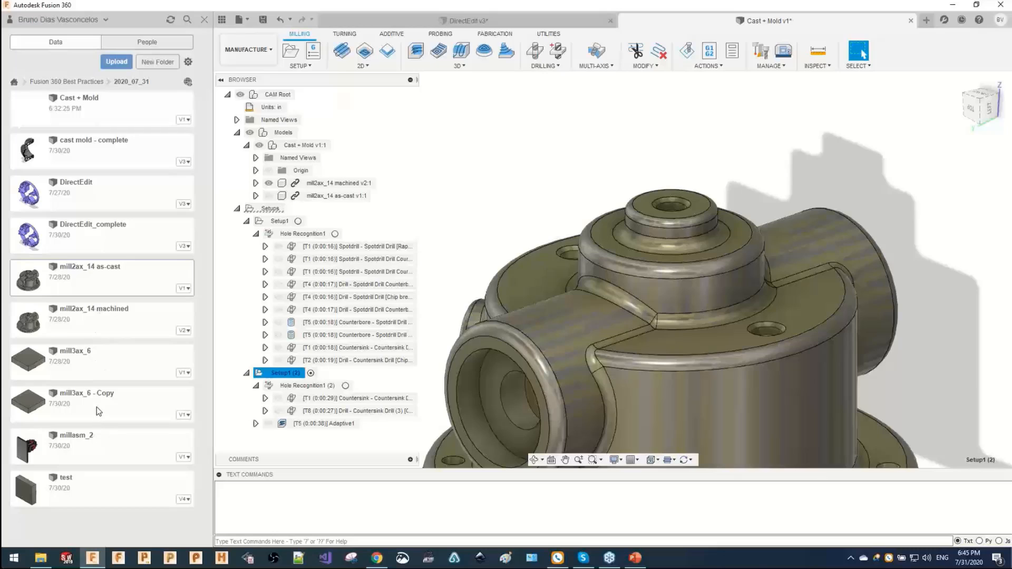
Open the mill3ax_6 design from the project folder and switch it to the Manufacture workspace.
right_click(71, 491)
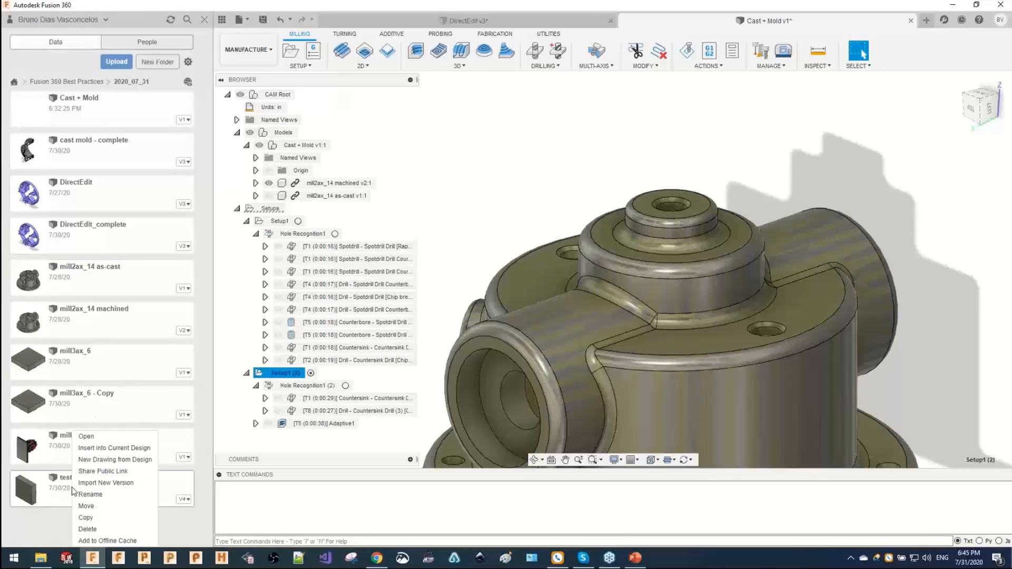
right_click(97, 414)
right_click(106, 361)
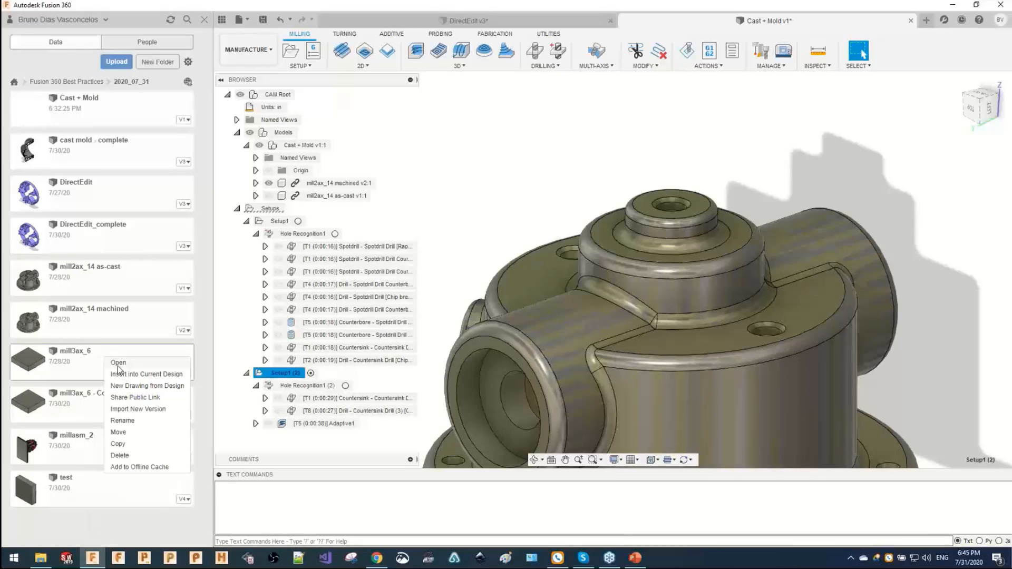
click(127, 363)
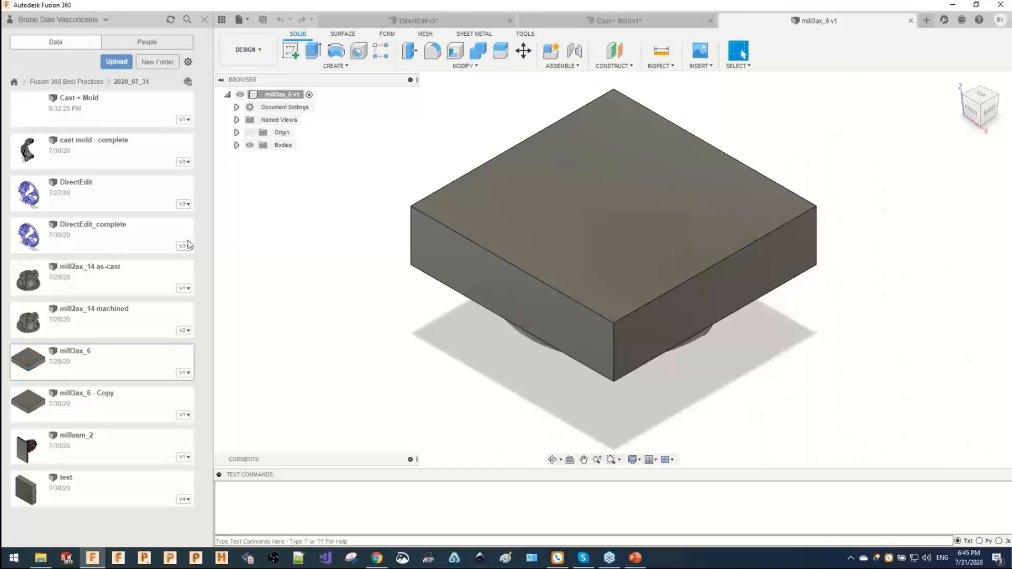
mouse_move(392, 273)
shift+middle_down()
mouse_move(393, 255)
mouse_move(391, 272)
shift+middle_up()
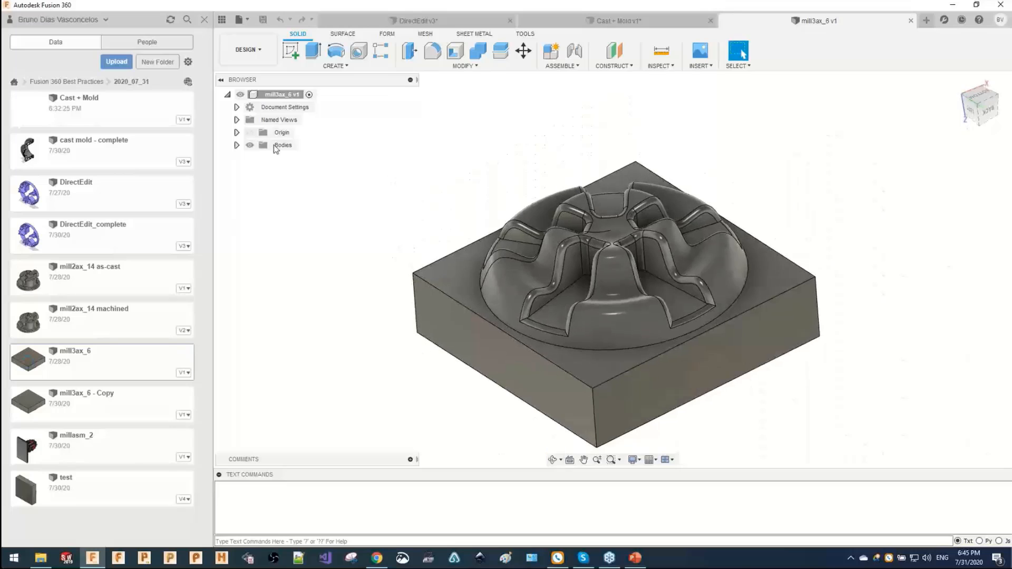
click(258, 56)
click(267, 168)
click(268, 146)
Select the floor, walls and edge fillets of one radial pocket in the dome to examine its faces.
scroll(585, 280, up, 5)
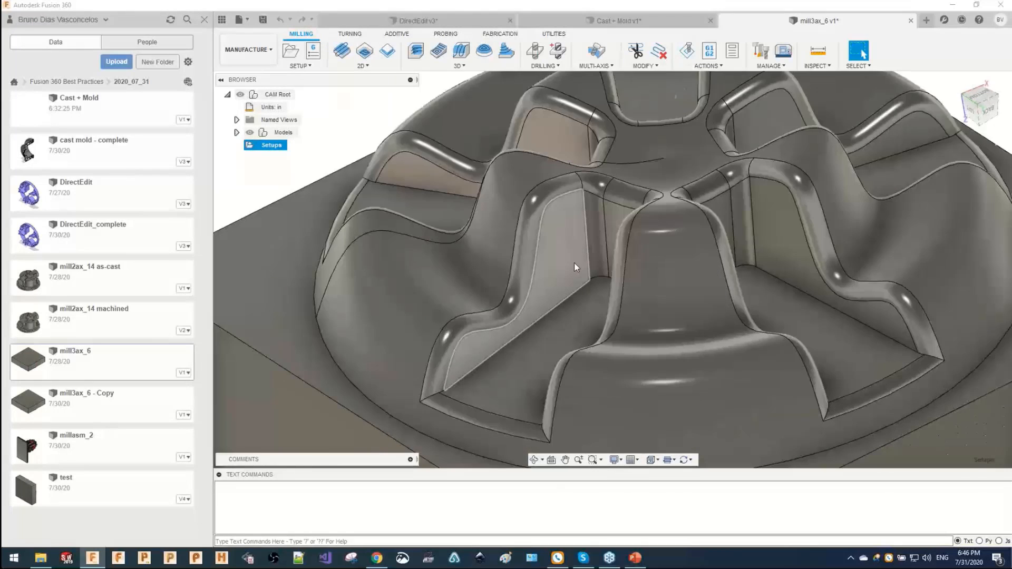
shift+middle_drag(574, 262, 469, 221)
click(594, 293)
shift+middle_drag(595, 293, 564, 251)
ctrl+click(565, 251)
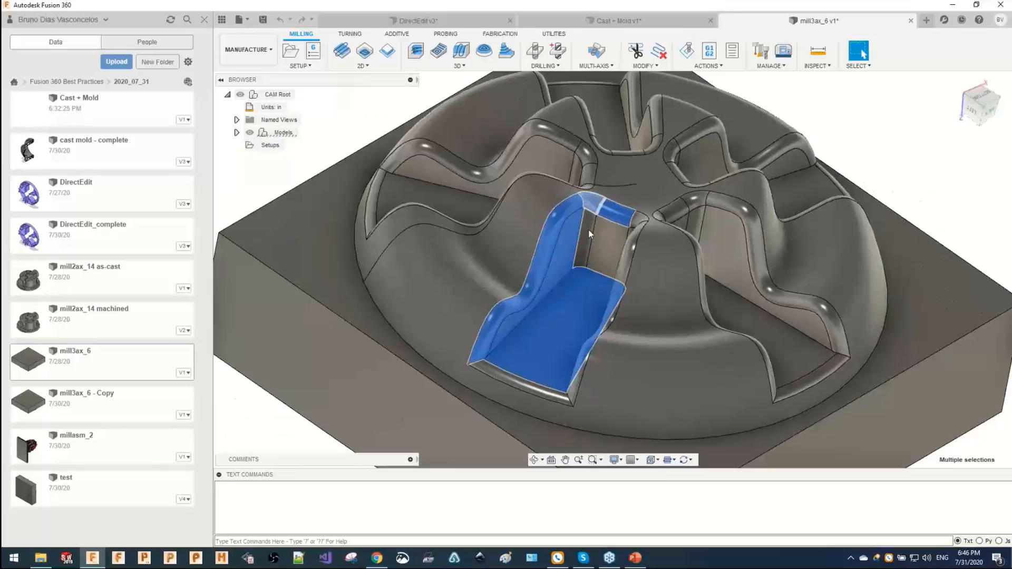
ctrl+click(590, 230)
shift+middle_drag(622, 240, 637, 226)
ctrl+click(621, 257)
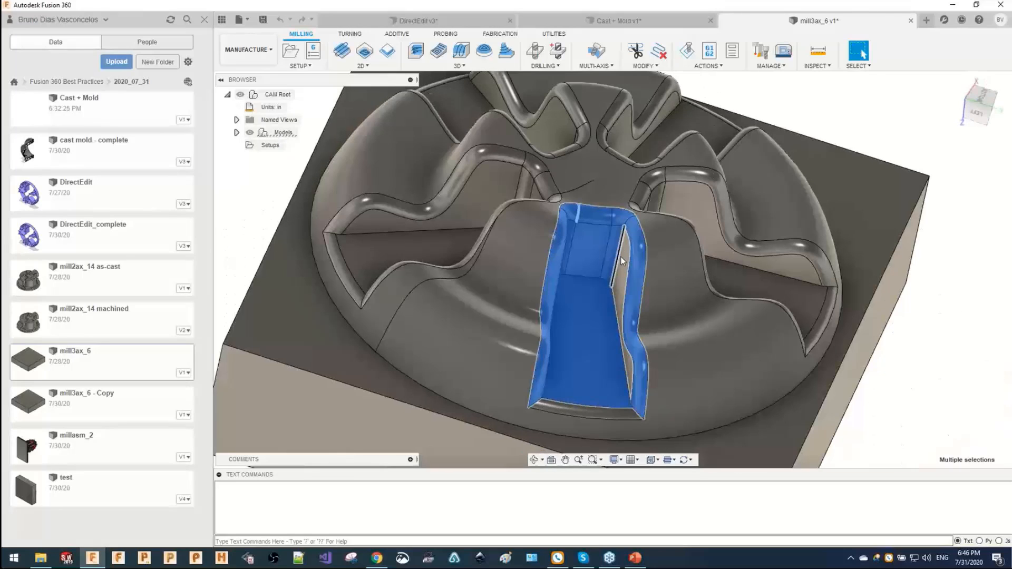
ctrl+click(621, 259)
shift+middle_drag(624, 264, 530, 184)
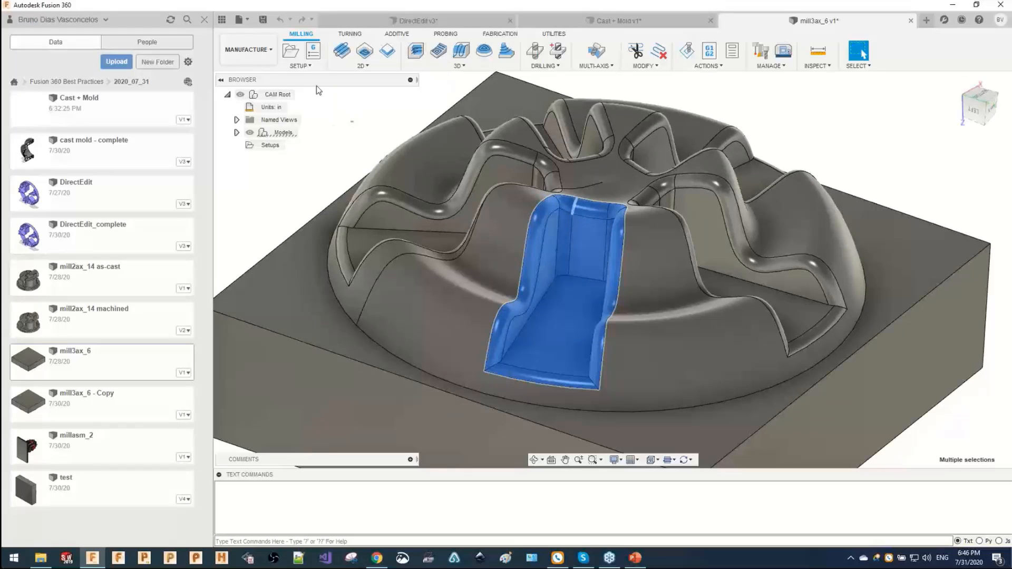
Create a milling setup oriented by Z axis/plane and X axis, with the Z axis flipped.
click(292, 53)
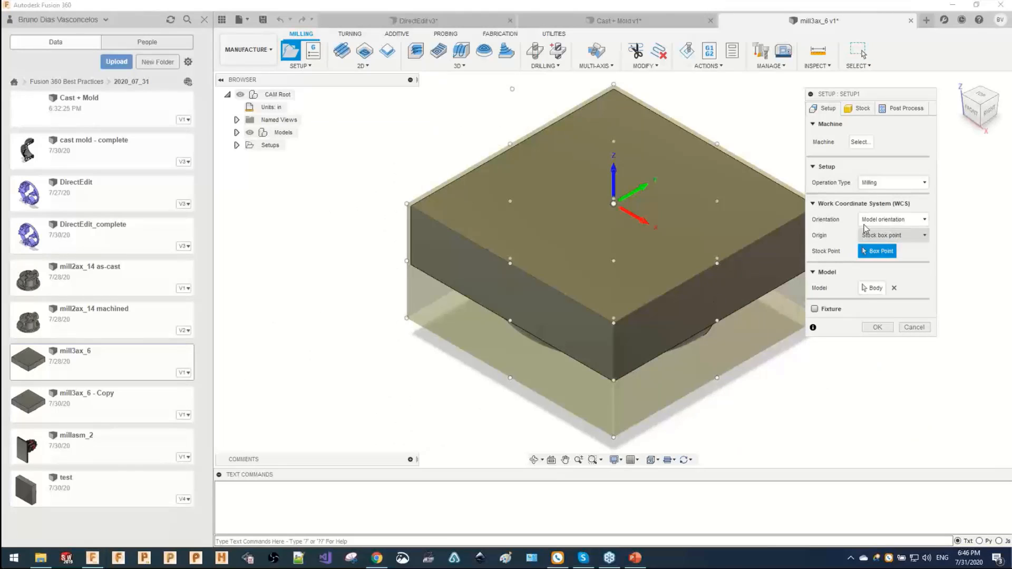
click(859, 108)
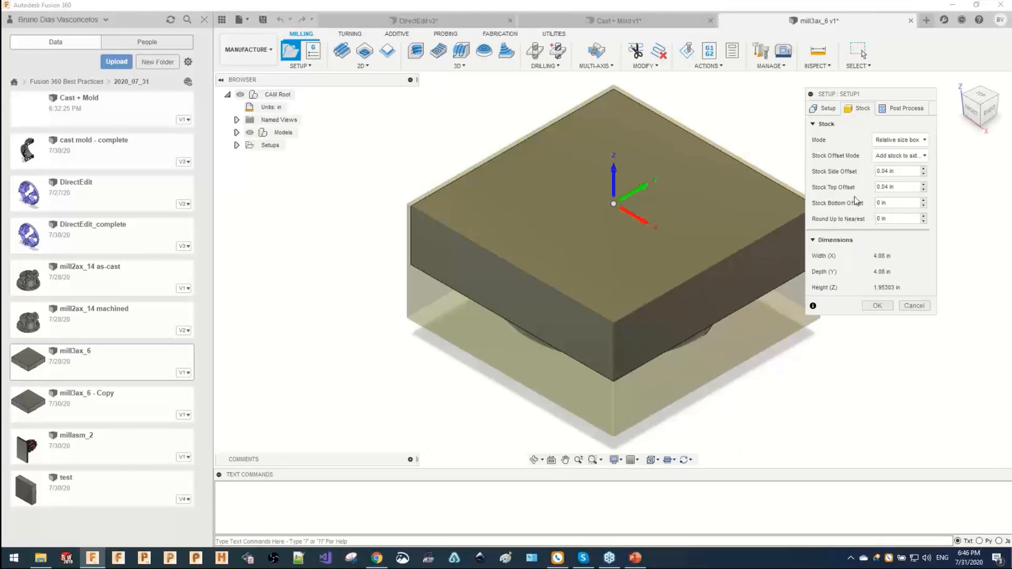
click(825, 108)
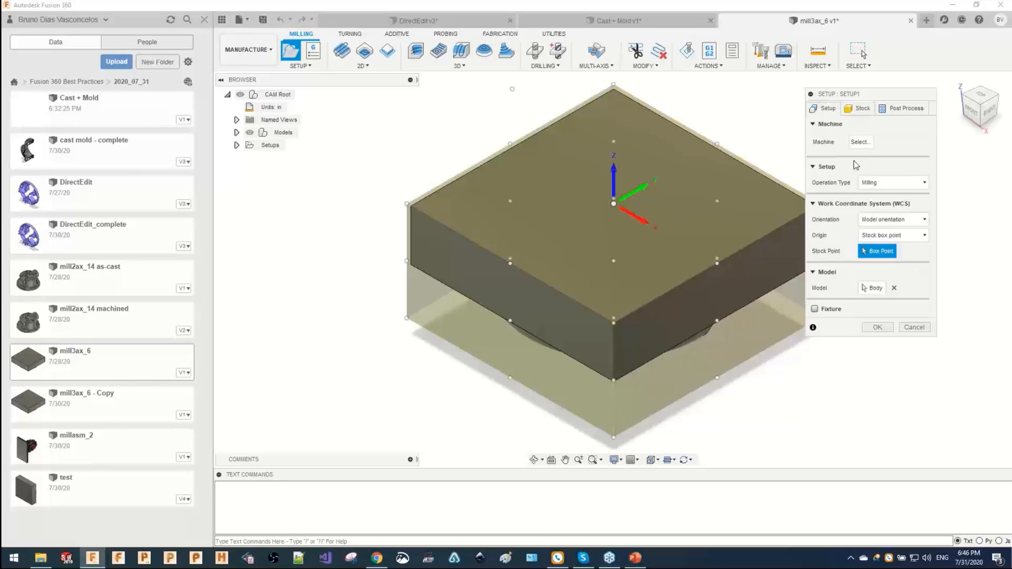
click(891, 220)
click(896, 245)
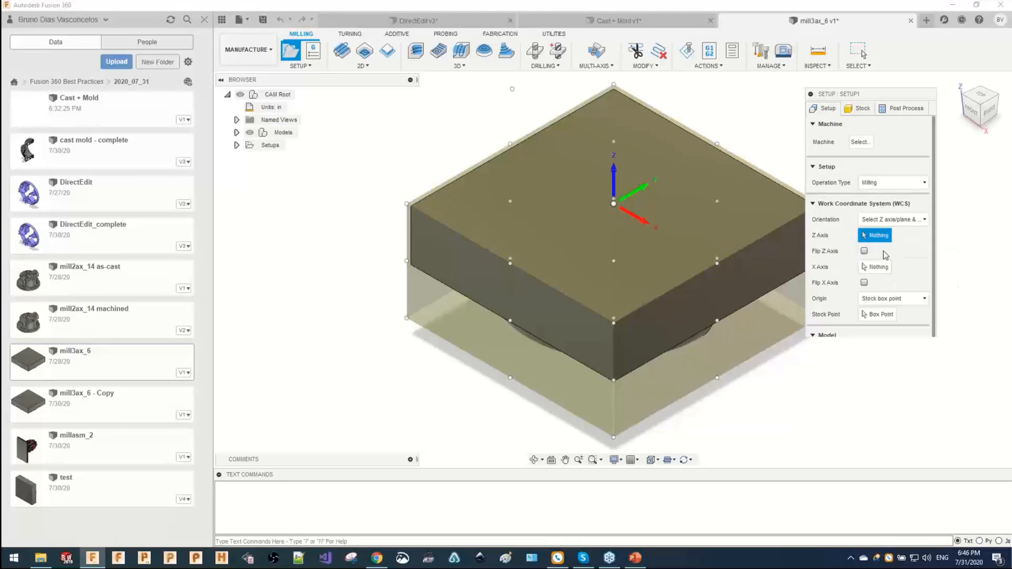
click(864, 251)
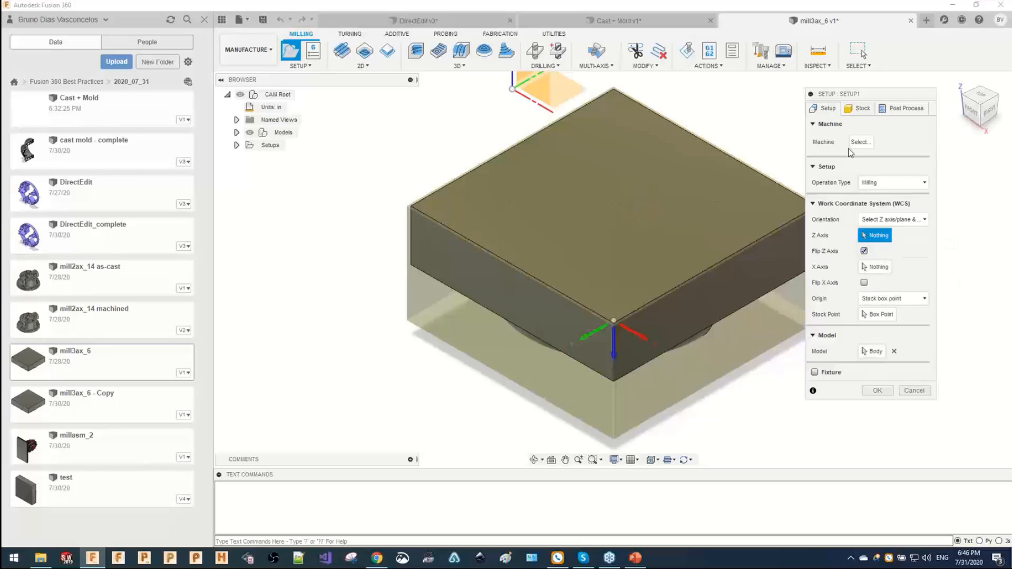
Define the setup's stock as a relative size box with no additional stock and finish the setup.
click(859, 108)
click(896, 140)
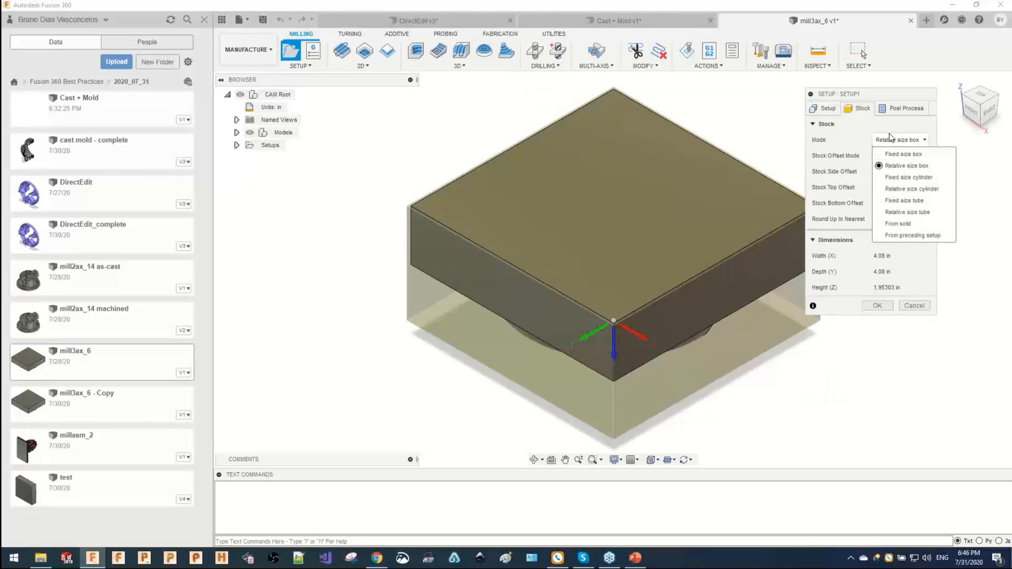
click(889, 137)
click(891, 156)
click(891, 171)
shift+middle_drag(691, 346, 617, 222)
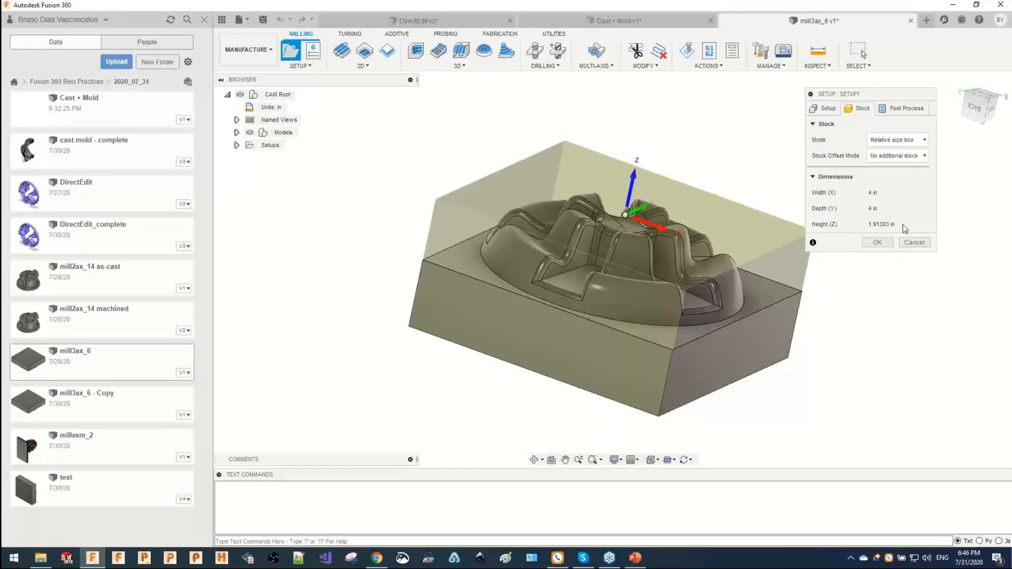
click(877, 243)
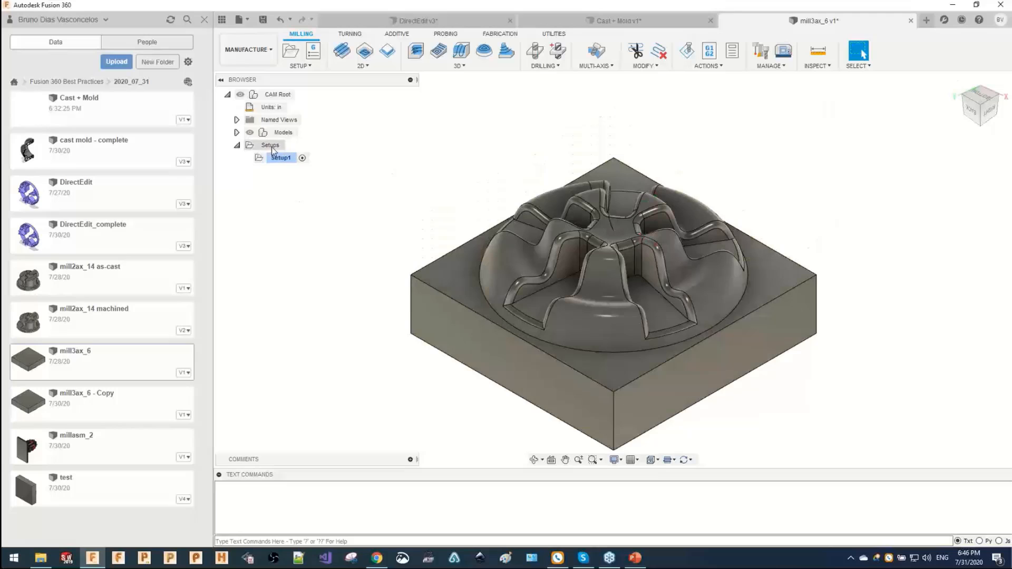
click(282, 158)
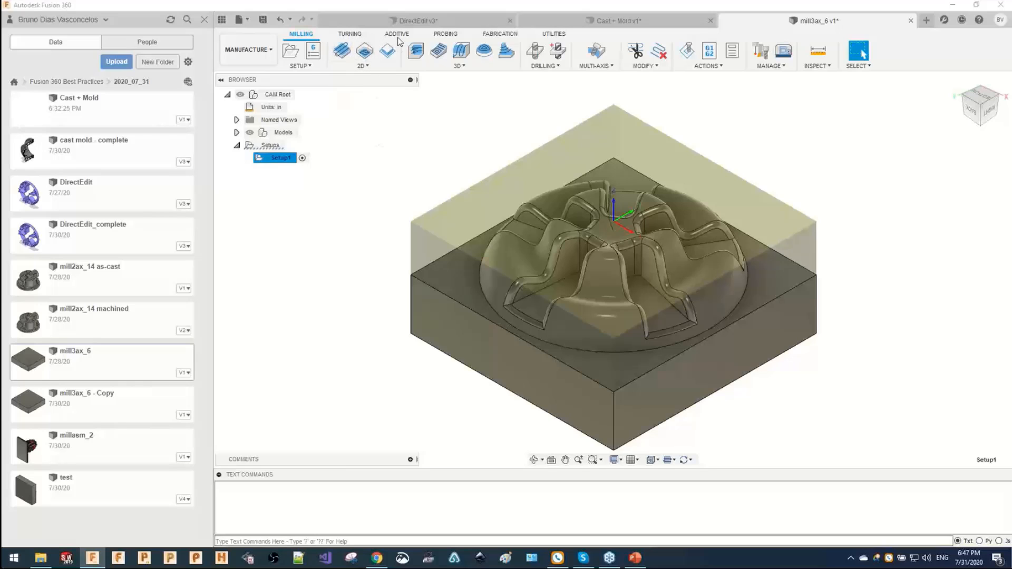
click(418, 53)
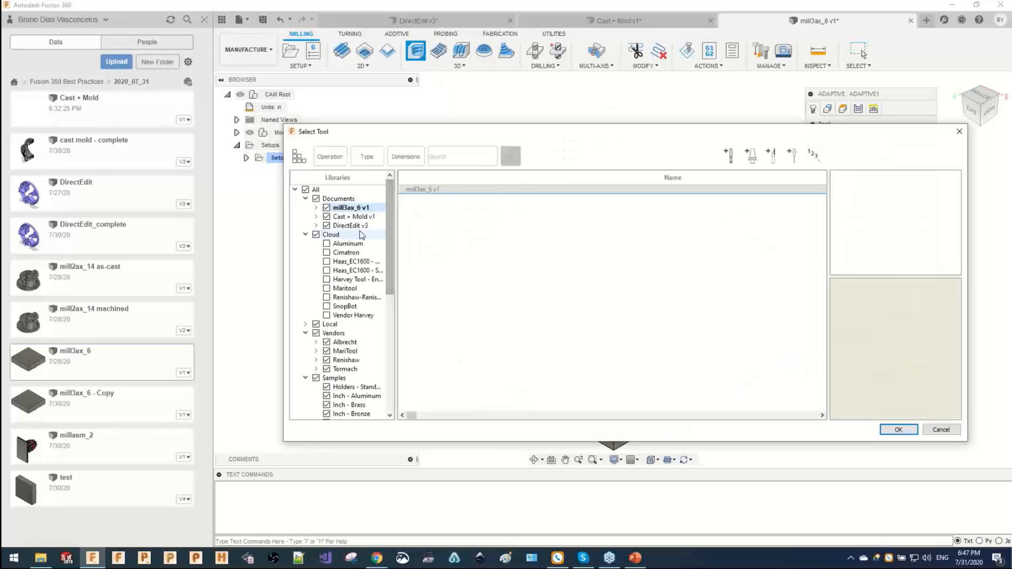
key(Escape)
Open the test design from the project folder and return to the mill3ax_6 document.
right_click(118, 157)
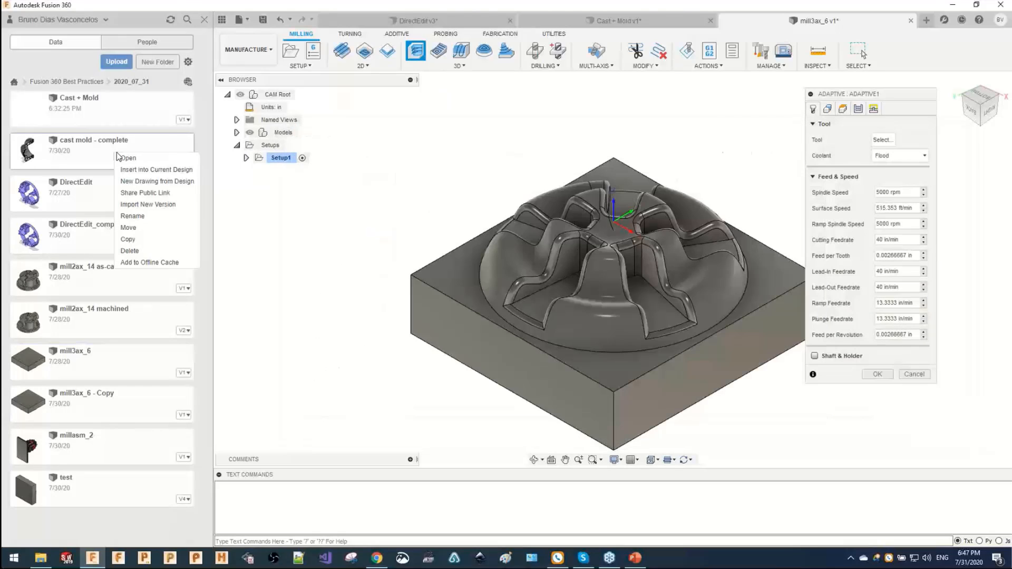
click(309, 205)
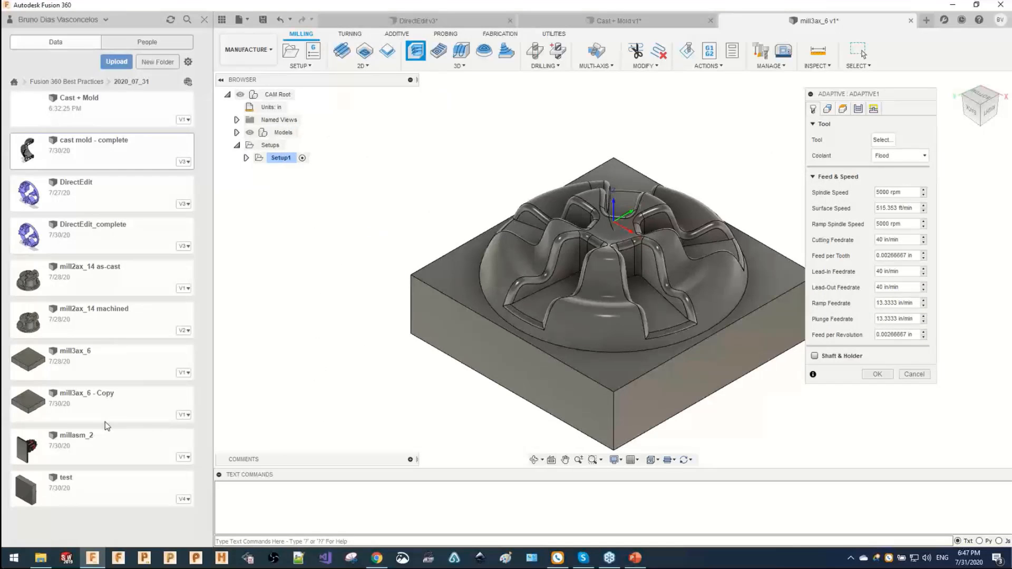
right_click(90, 483)
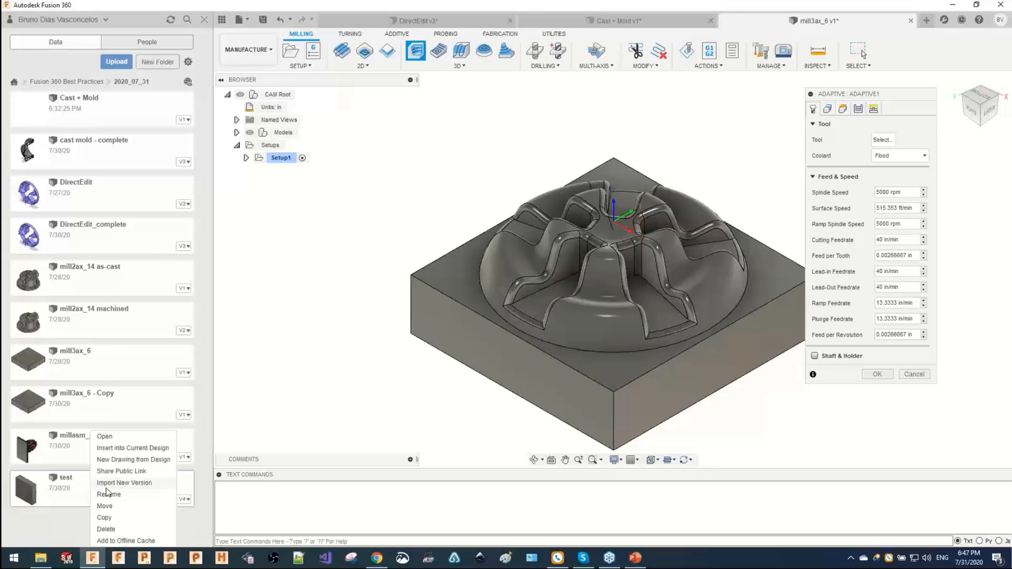
click(113, 438)
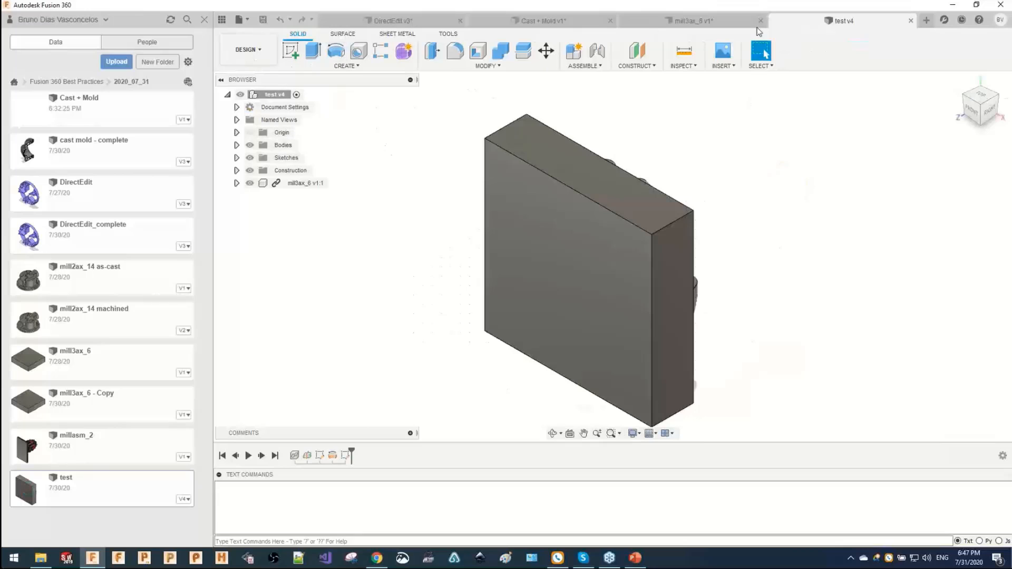
click(738, 22)
right_click(282, 158)
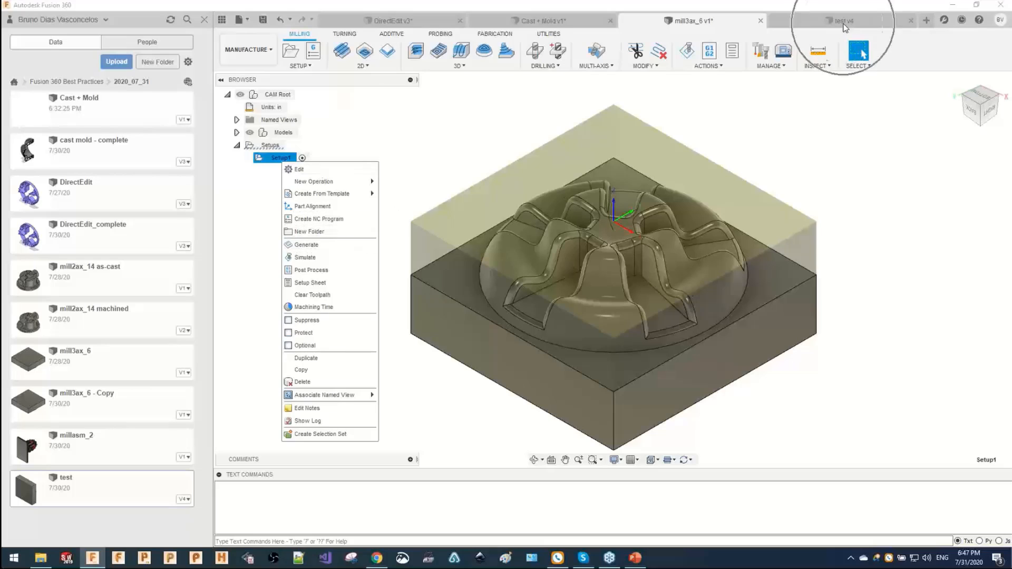
click(438, 116)
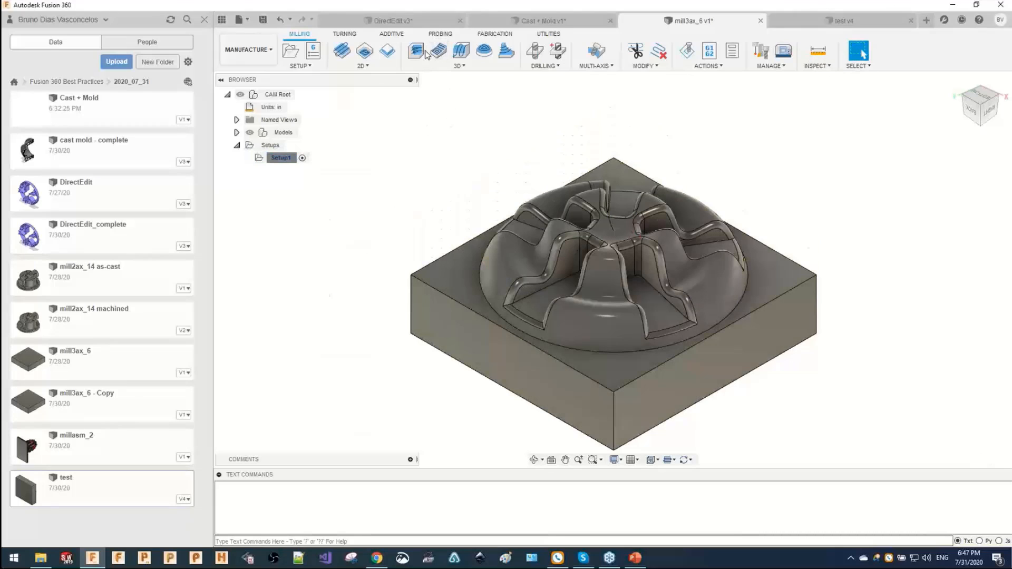
Start a 3D Adaptive operation in Setup1 with the #5 Ø20 mm flat endmill from the Cast + Mold v1 library.
click(416, 51)
click(883, 140)
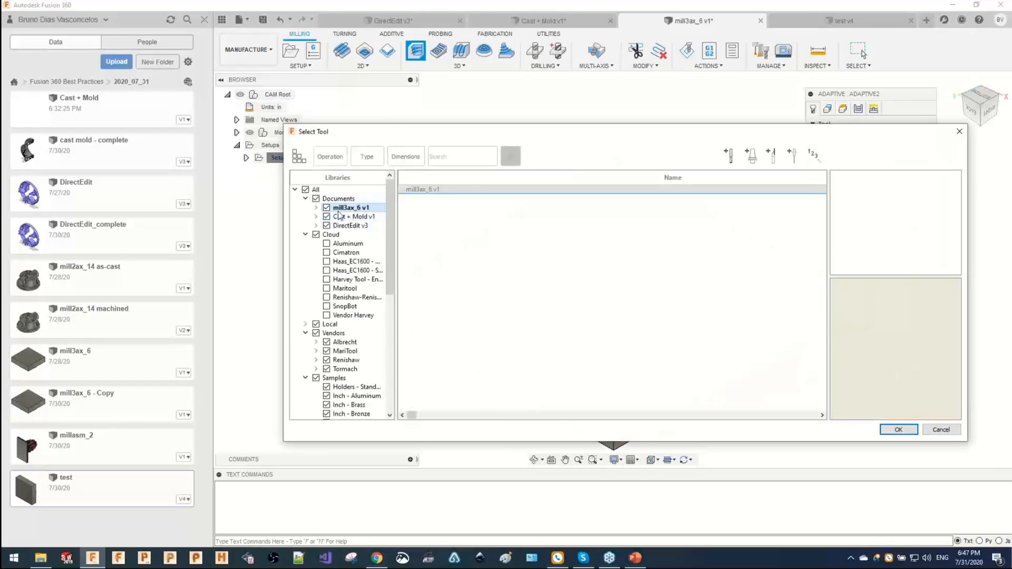
click(342, 216)
click(345, 225)
click(344, 217)
click(345, 208)
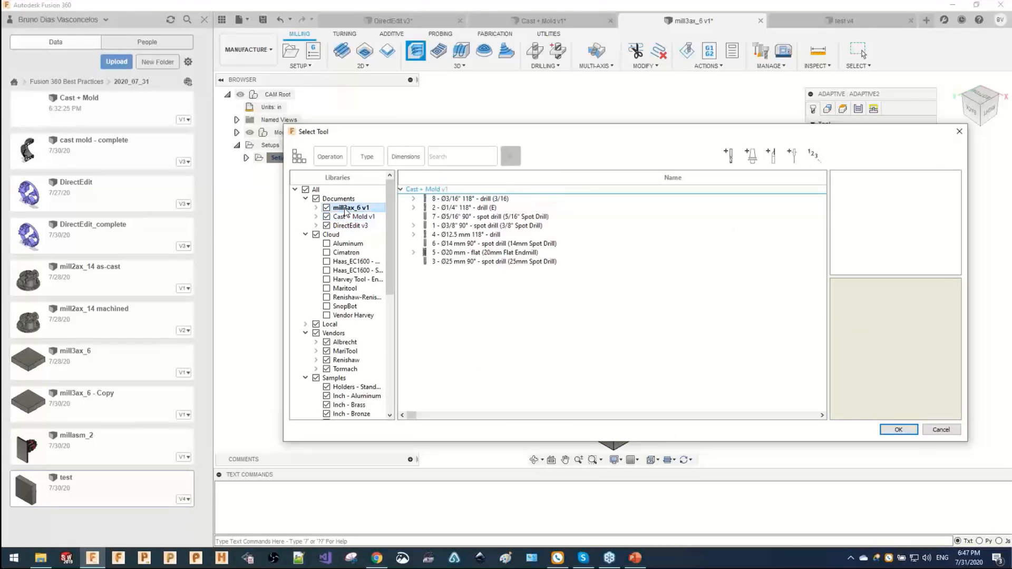
click(349, 226)
click(349, 208)
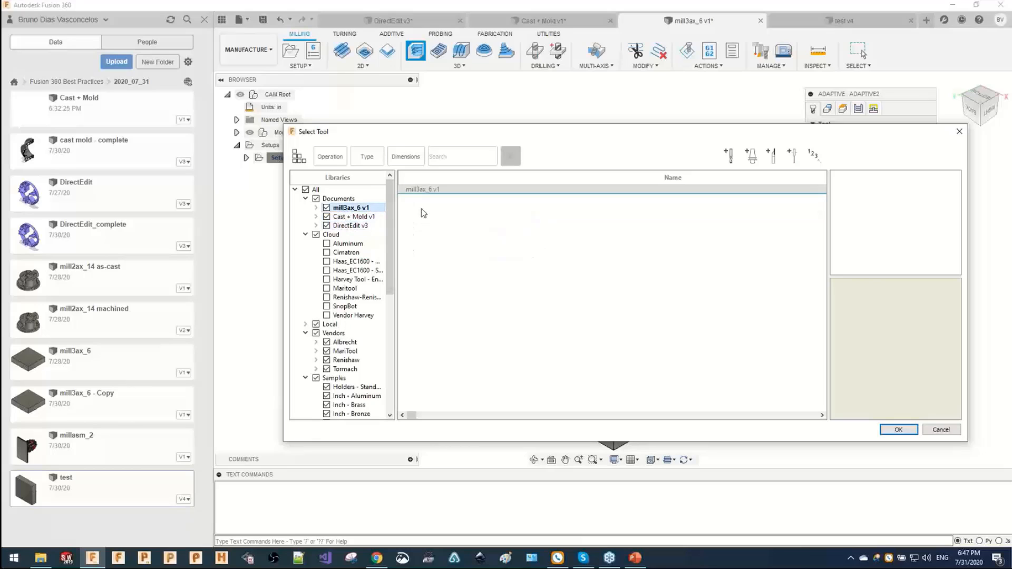
click(352, 217)
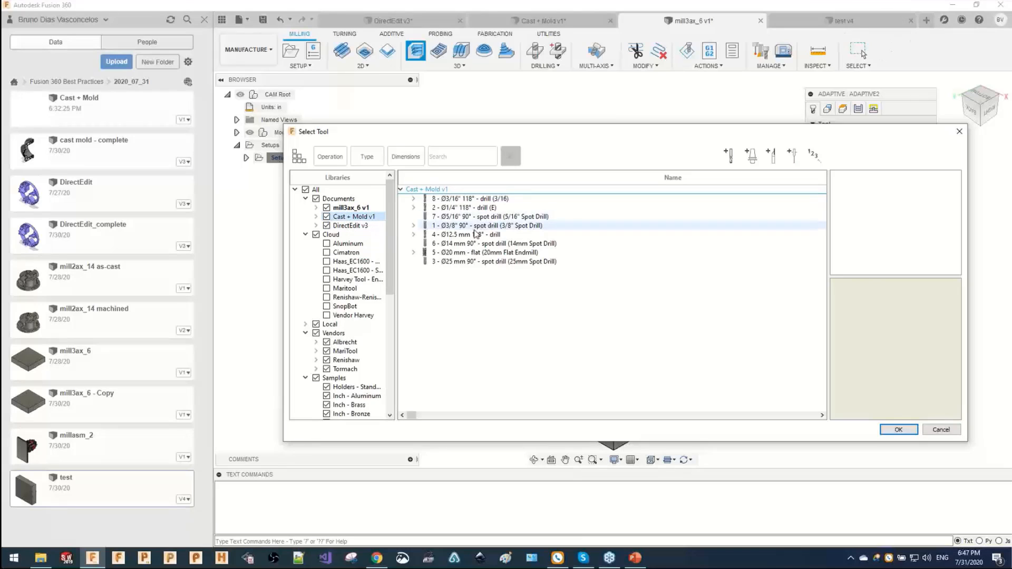
click(452, 236)
click(457, 252)
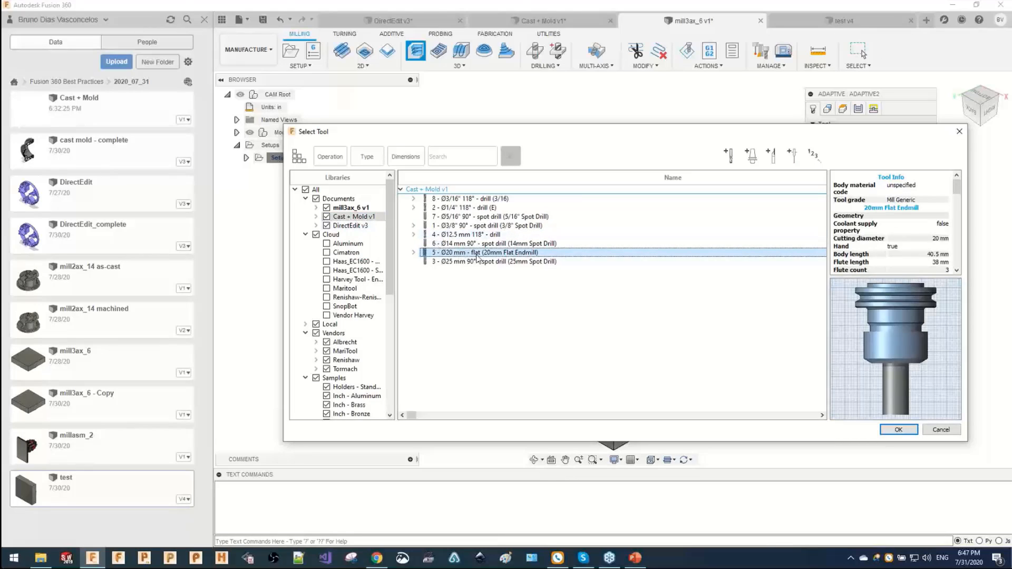
click(898, 430)
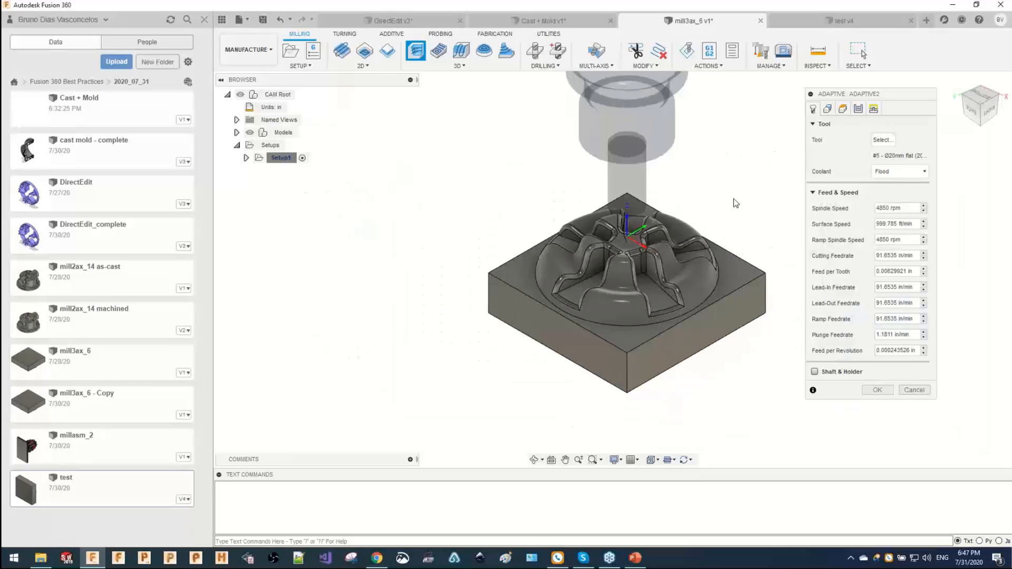
Reopen the Adaptive operation's tool selection and filter the Inch - Aluminum sample library to bull nose mills.
shift+middle_drag(734, 203, 608, 223)
click(882, 140)
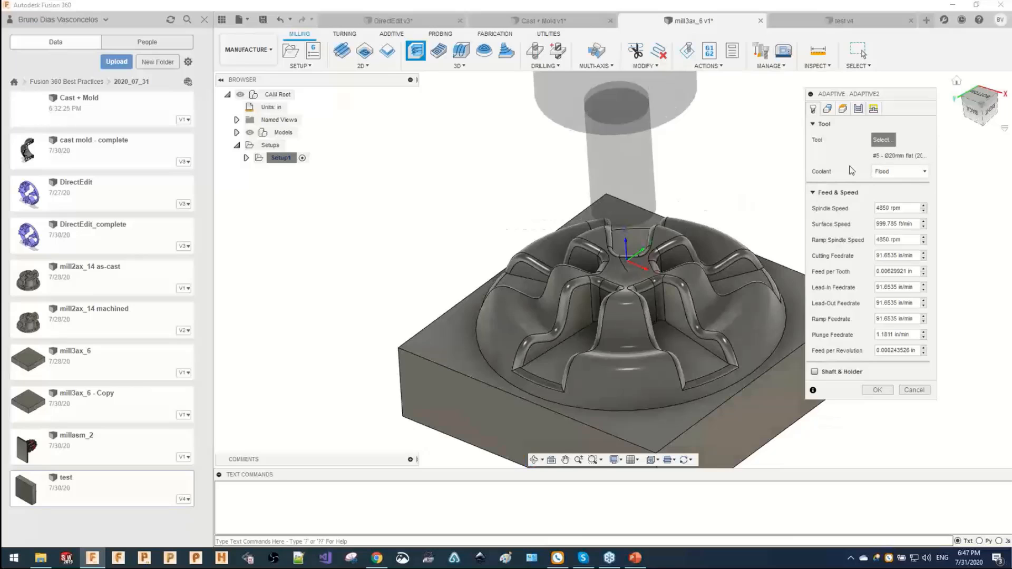
scroll(352, 311, down, 3)
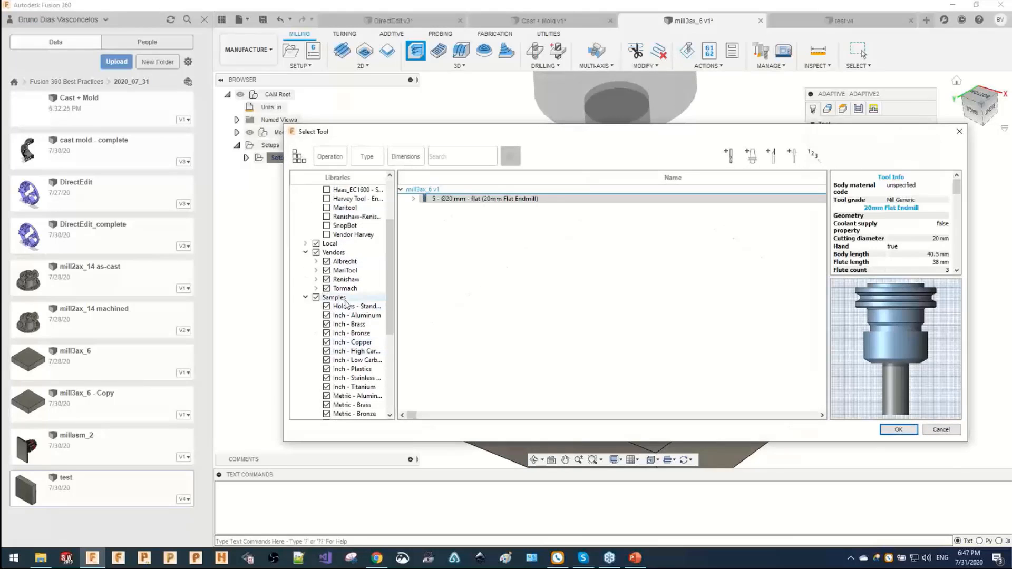
scroll(348, 305, down, 2)
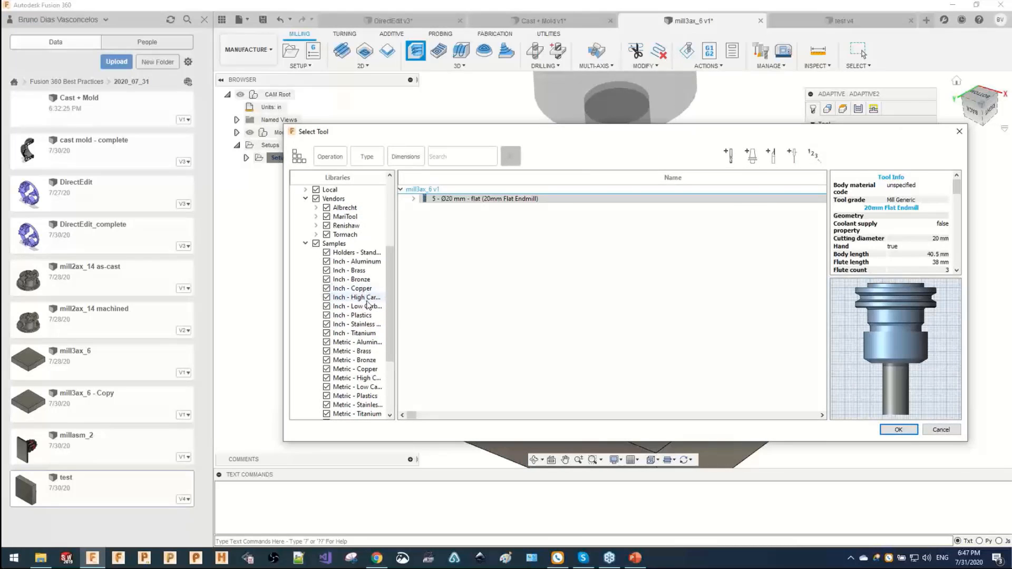
click(352, 252)
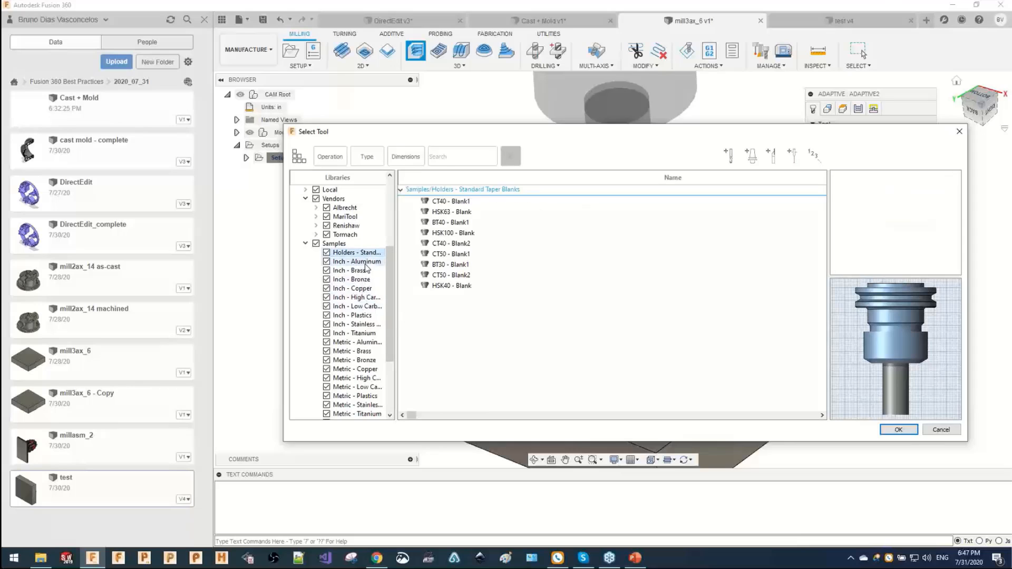
click(356, 262)
click(375, 156)
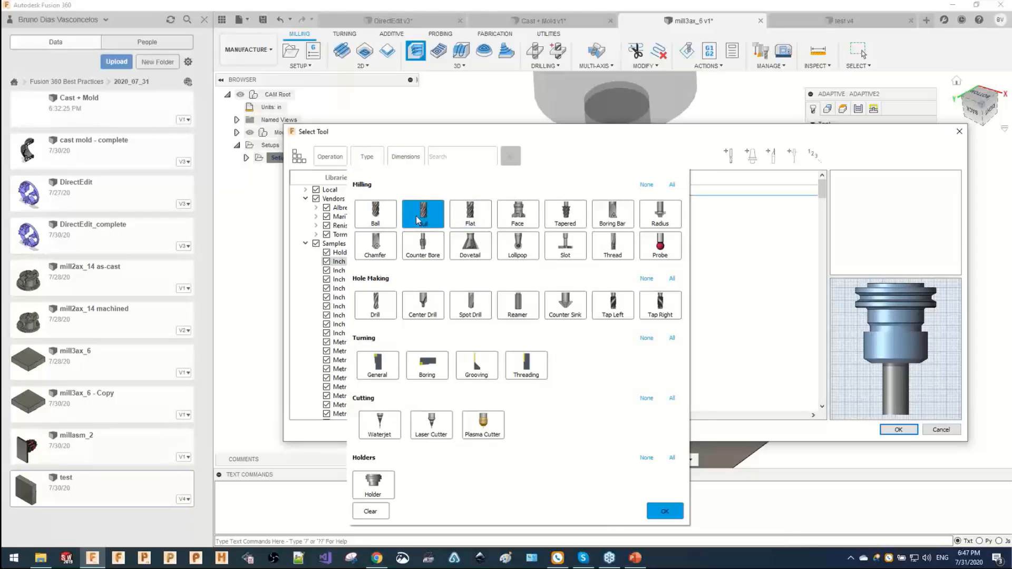
click(438, 160)
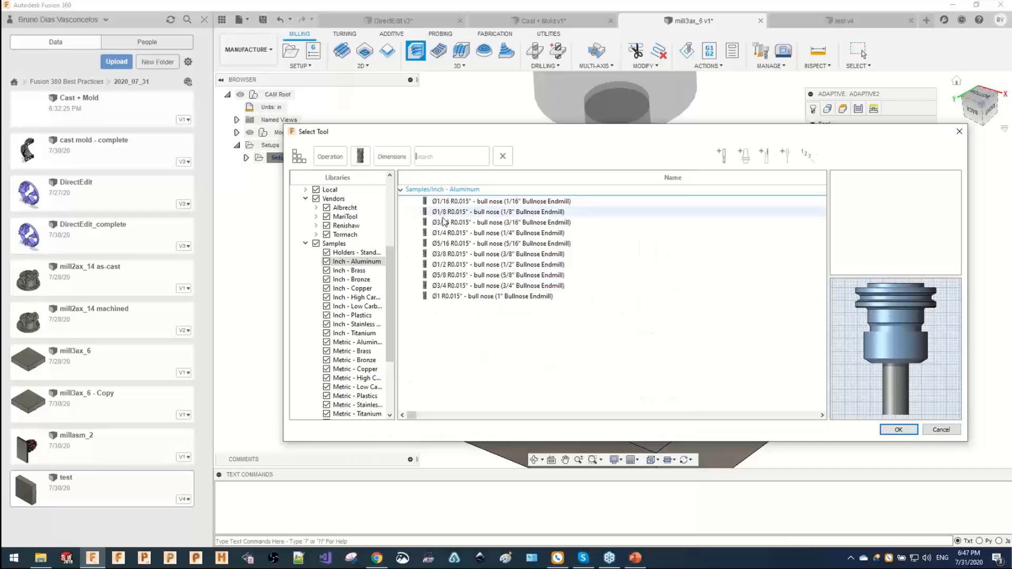
Assign the Ø5/8" R0.015" bullnose endmill to the Adaptive operation and generate its toolpath.
click(449, 235)
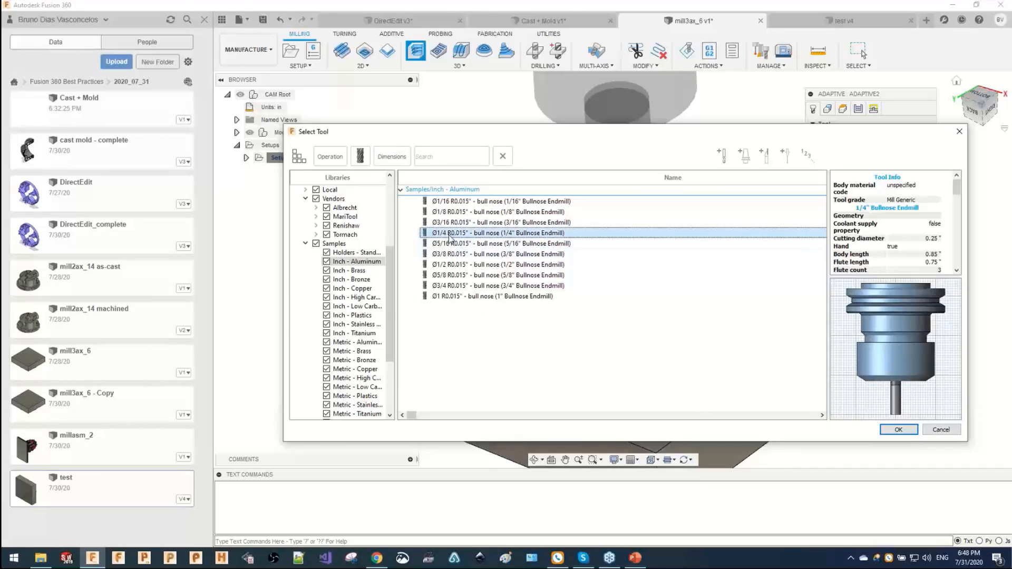
click(461, 275)
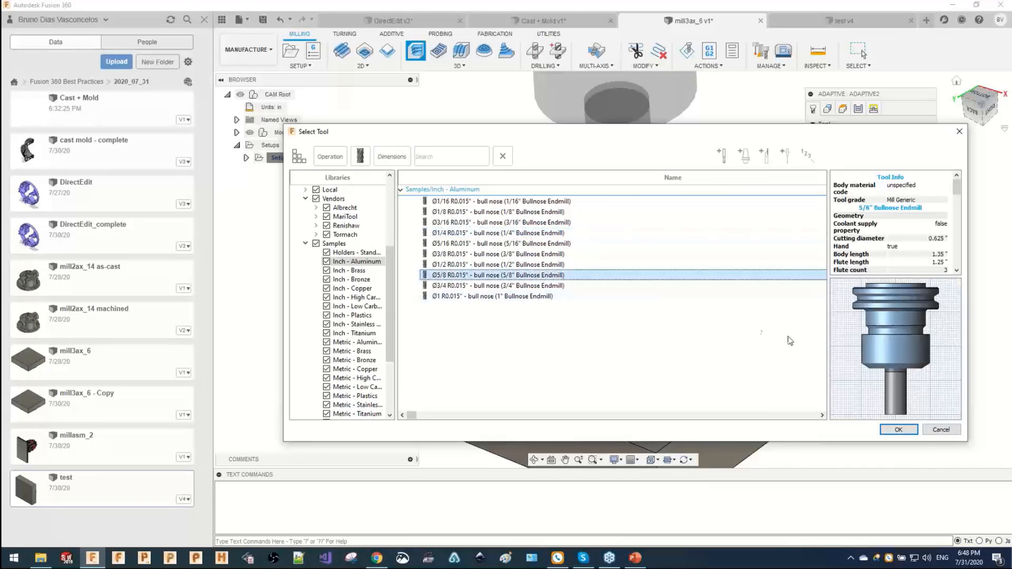
click(908, 432)
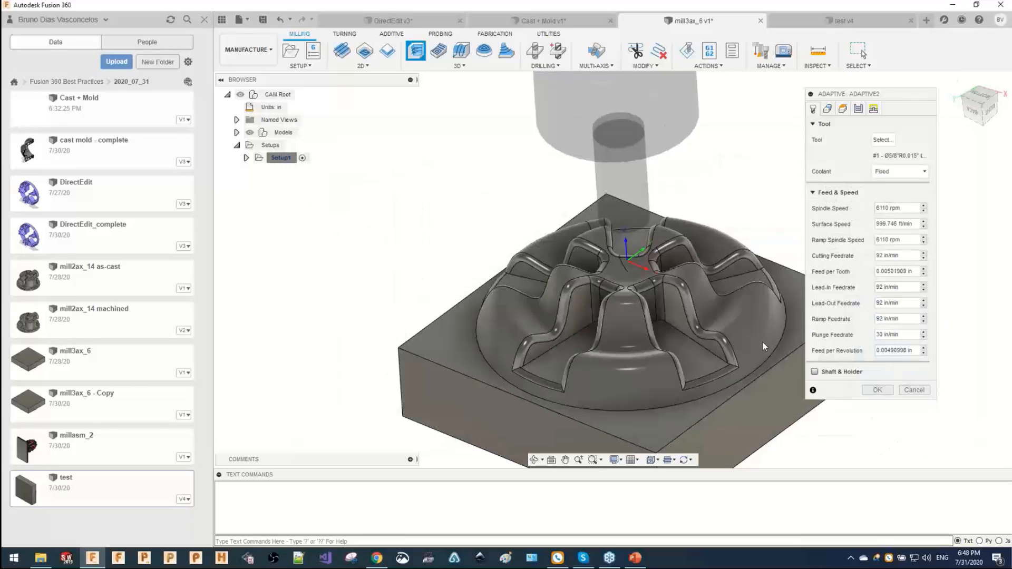
click(876, 389)
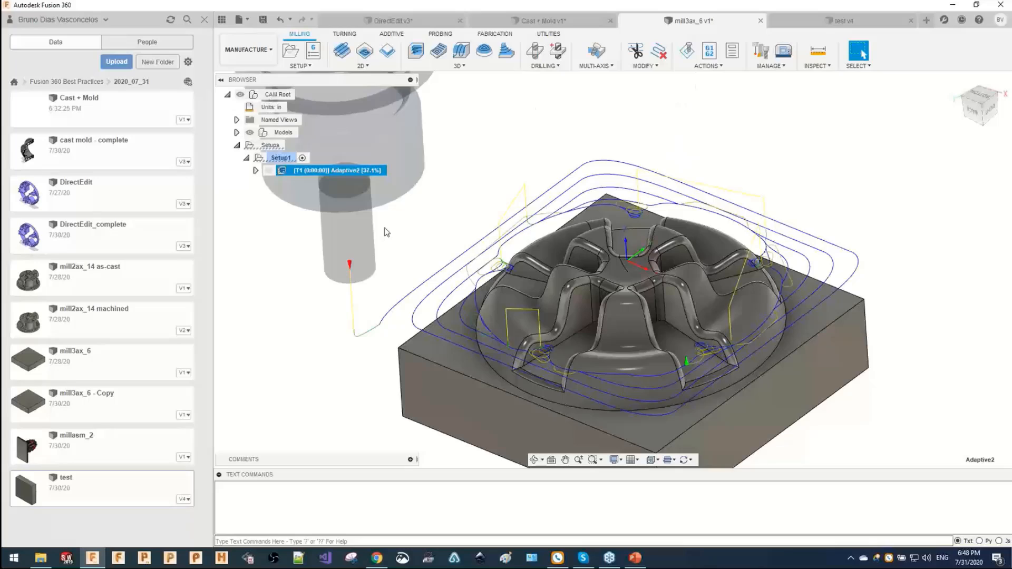
Edit the generated Adaptive operation and list the bull nose mills of the Inch - Aluminum sample library for its tool.
scroll(629, 327, up, 3)
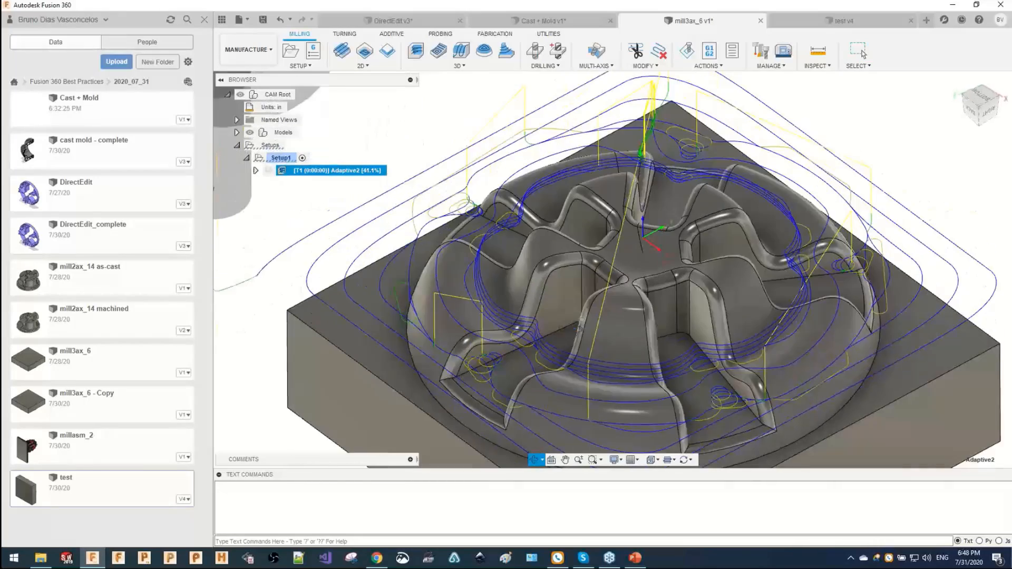
scroll(574, 305, up, 5)
scroll(580, 268, down, 5)
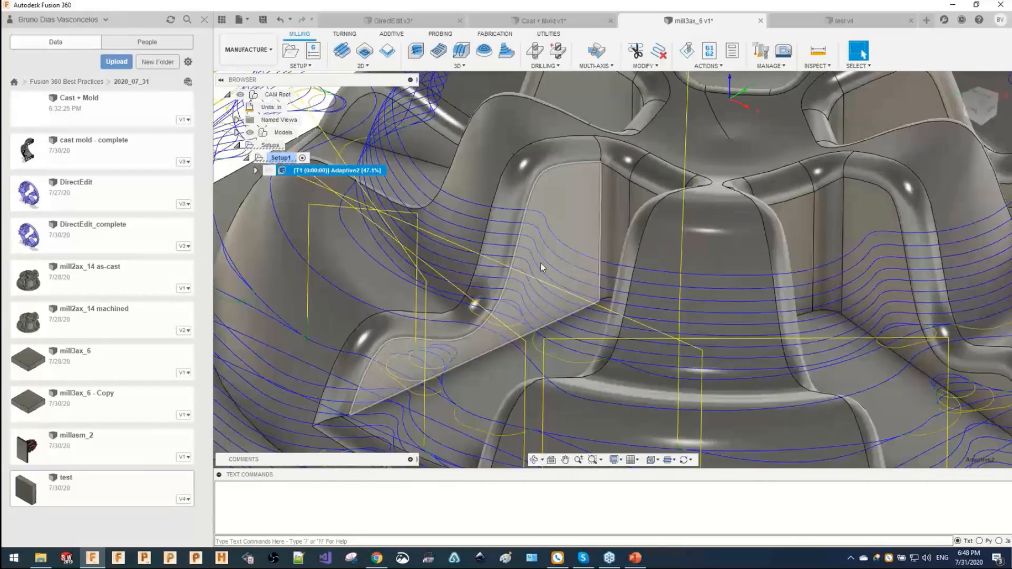
scroll(565, 242, down, 3)
scroll(534, 270, down, 4)
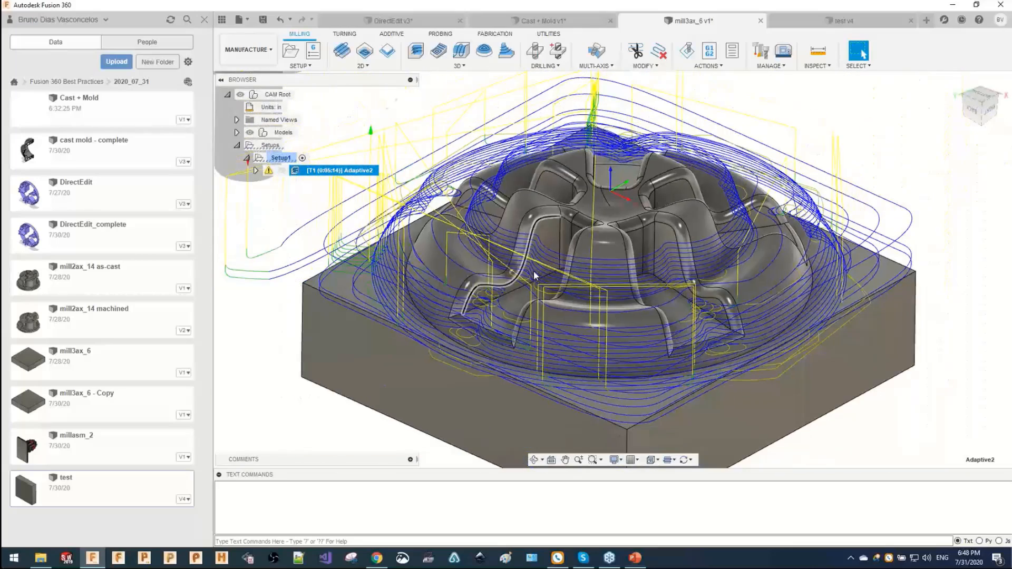
shift+middle_drag(534, 271, 532, 234)
right_click(323, 173)
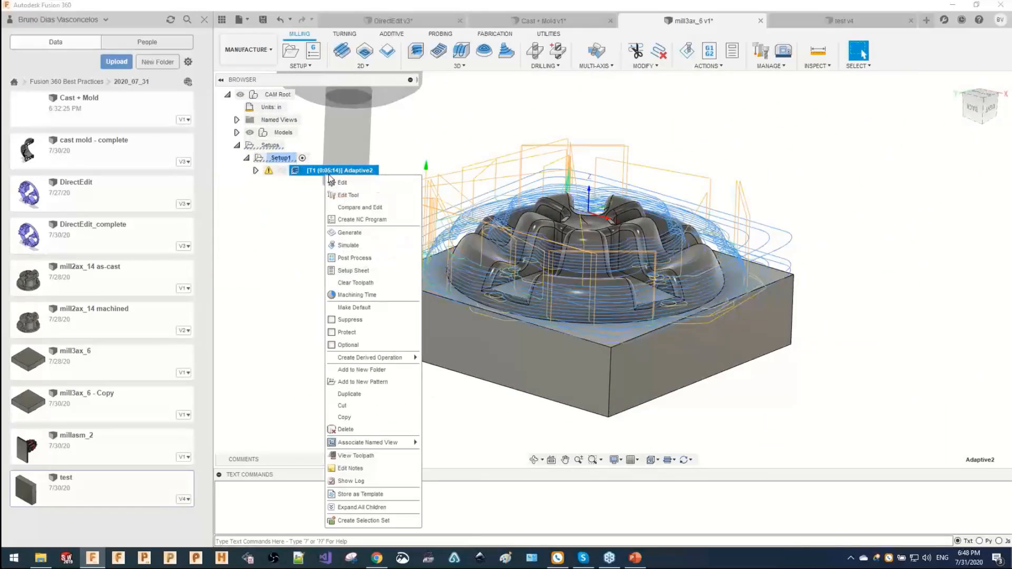
click(346, 183)
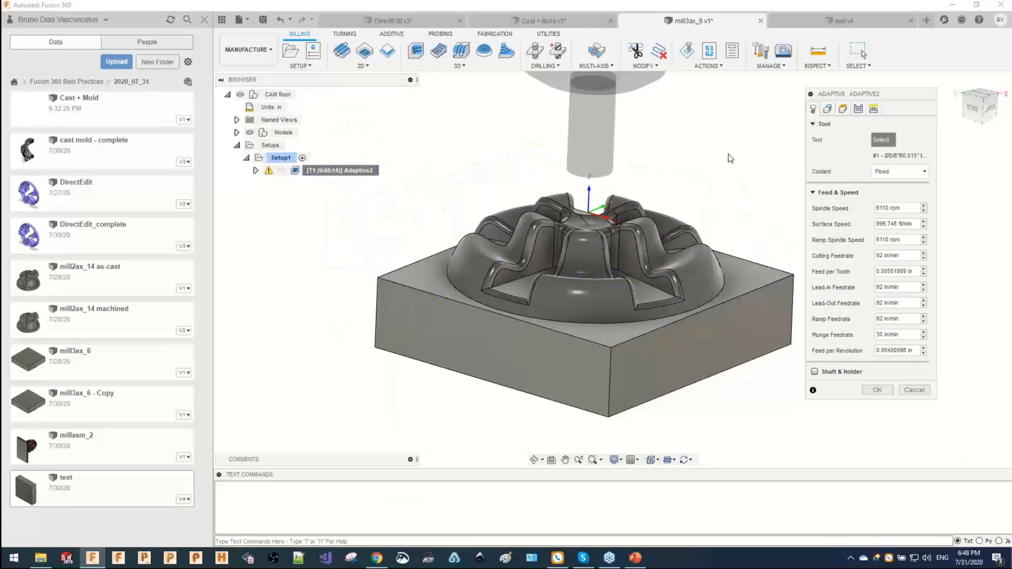
scroll(345, 388, down, 4)
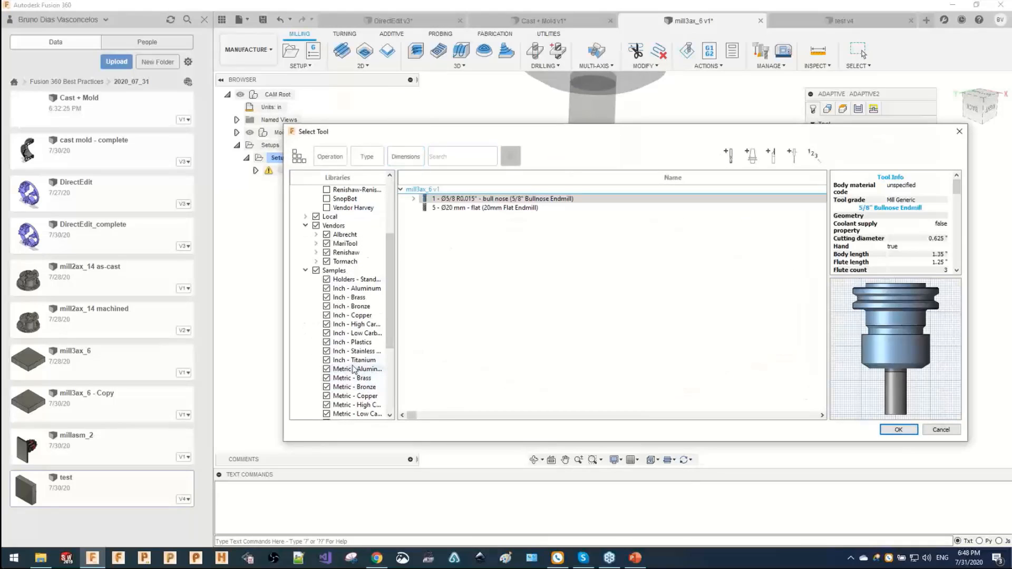
click(353, 288)
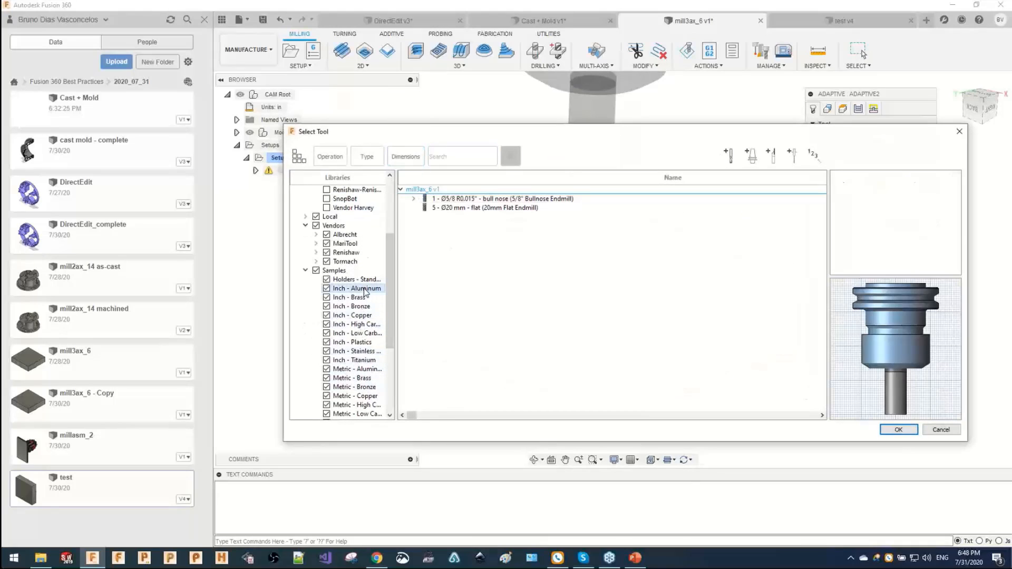
click(371, 159)
click(431, 212)
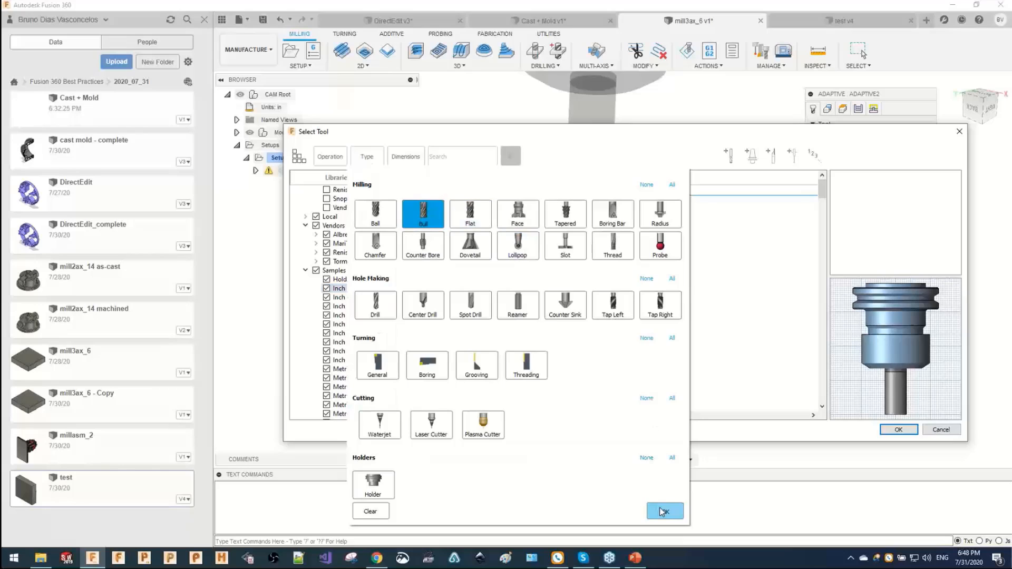
click(663, 511)
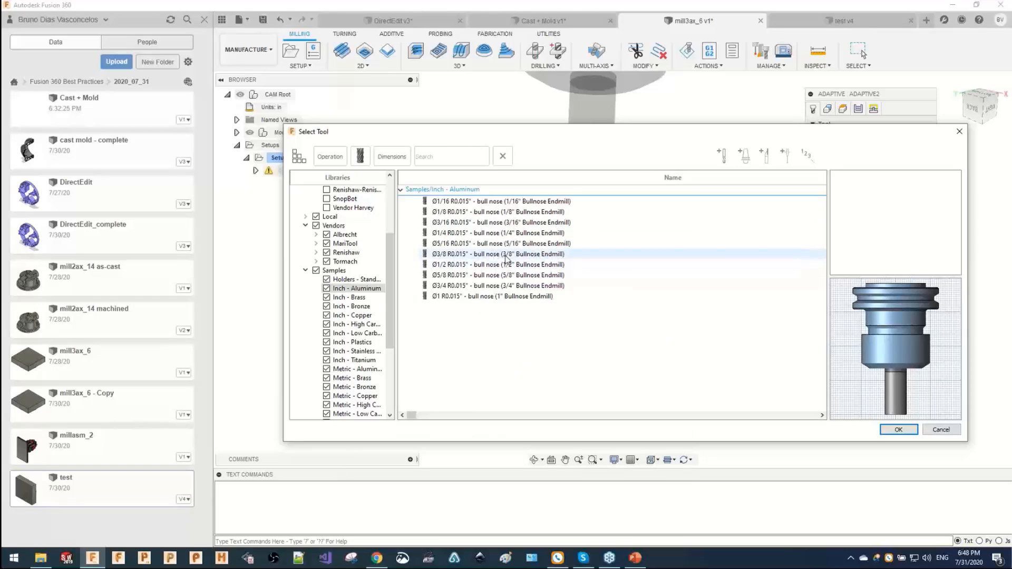
Change the Adaptive operation's tool to the Ø3/8" R0.015" bullnose endmill and regenerate the toolpath.
click(507, 265)
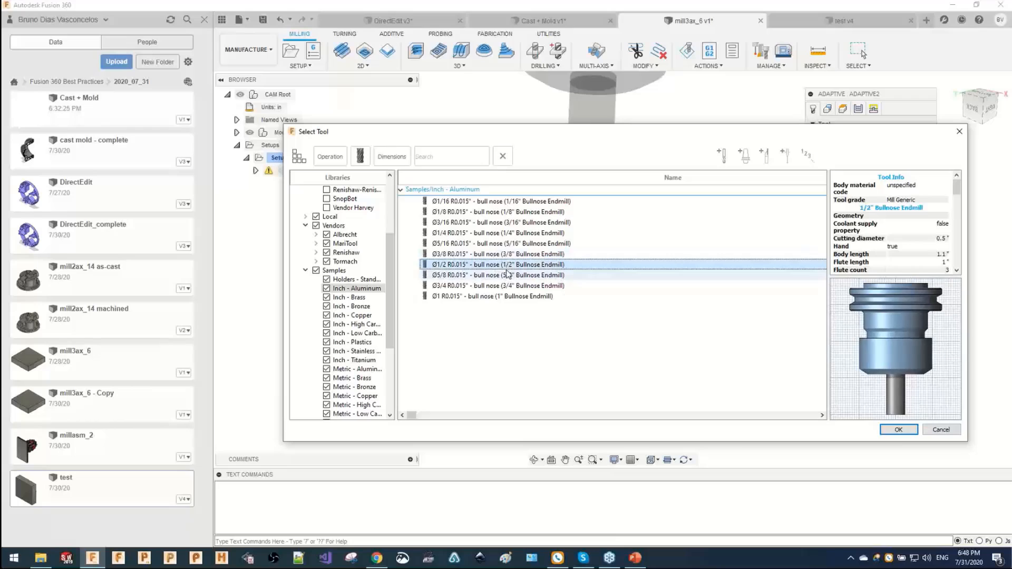
key(Up)
click(908, 434)
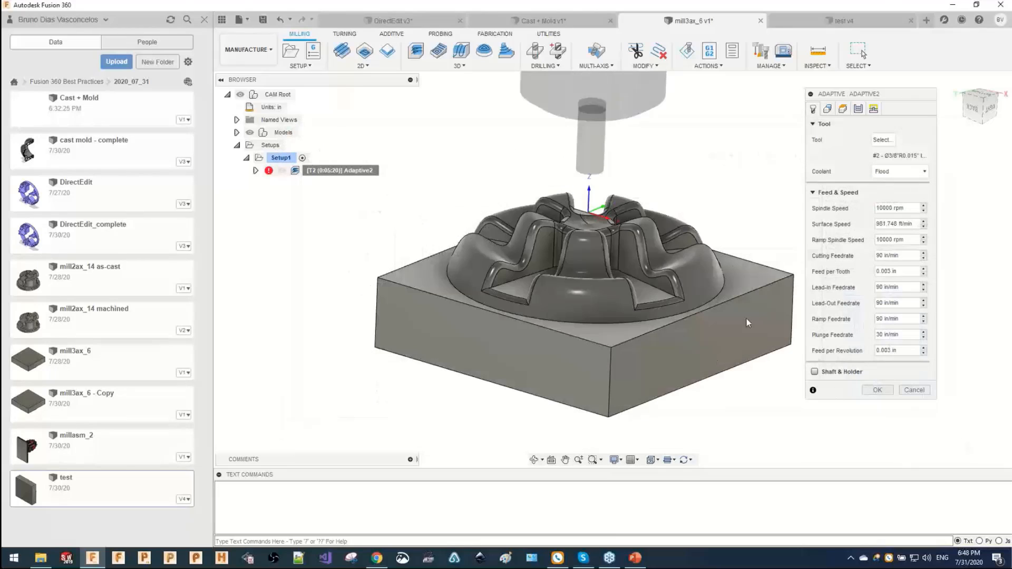
click(889, 393)
Examine how the regenerated Adaptive toolpath reaches the pockets between the mold's ribs, and inspect the bare part.
shift+middle_drag(503, 294, 545, 264)
scroll(545, 264, up, 8)
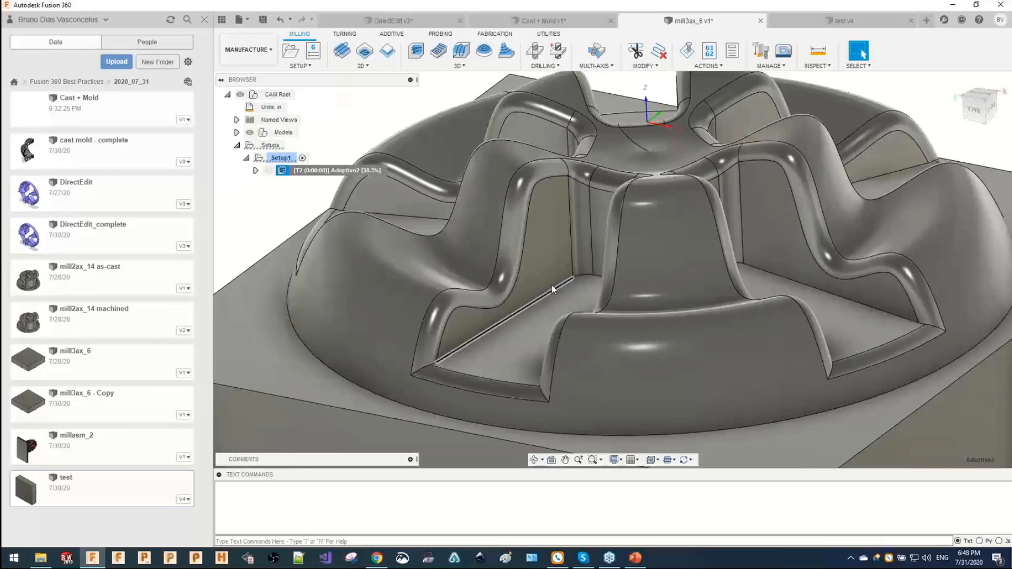
shift+middle_drag(569, 284, 527, 282)
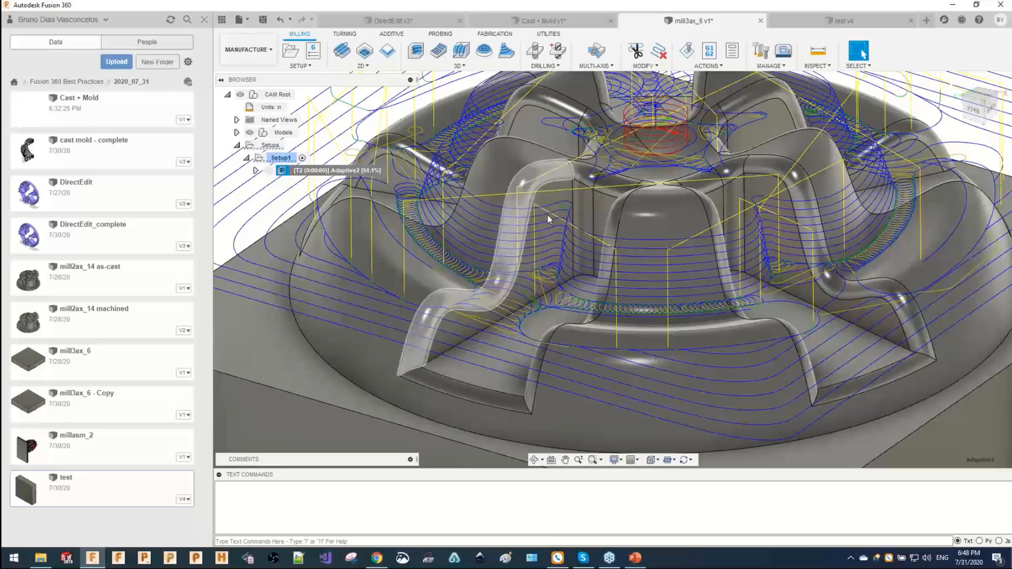
shift+middle_drag(563, 271, 553, 248)
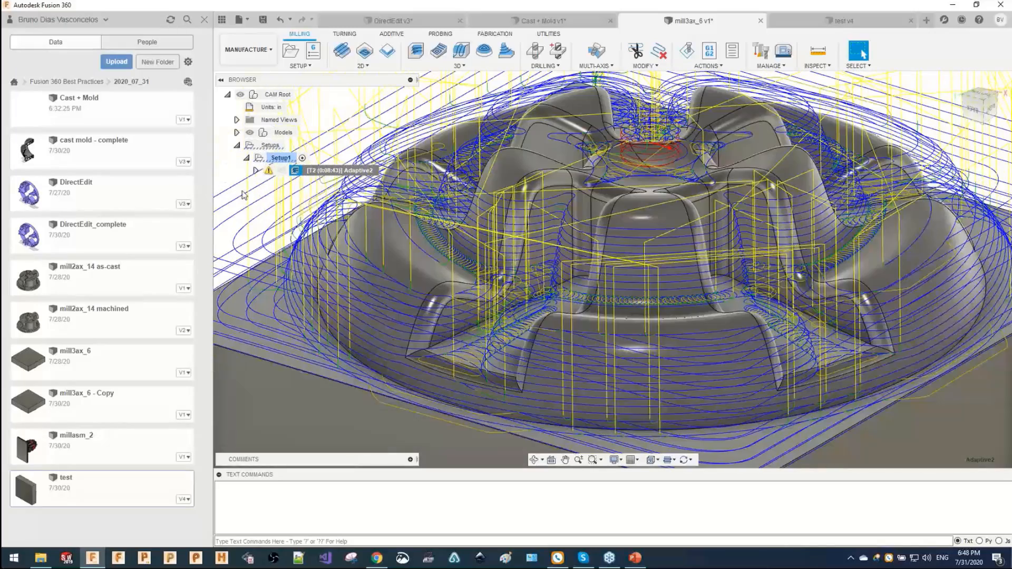
scroll(368, 181, down, 4)
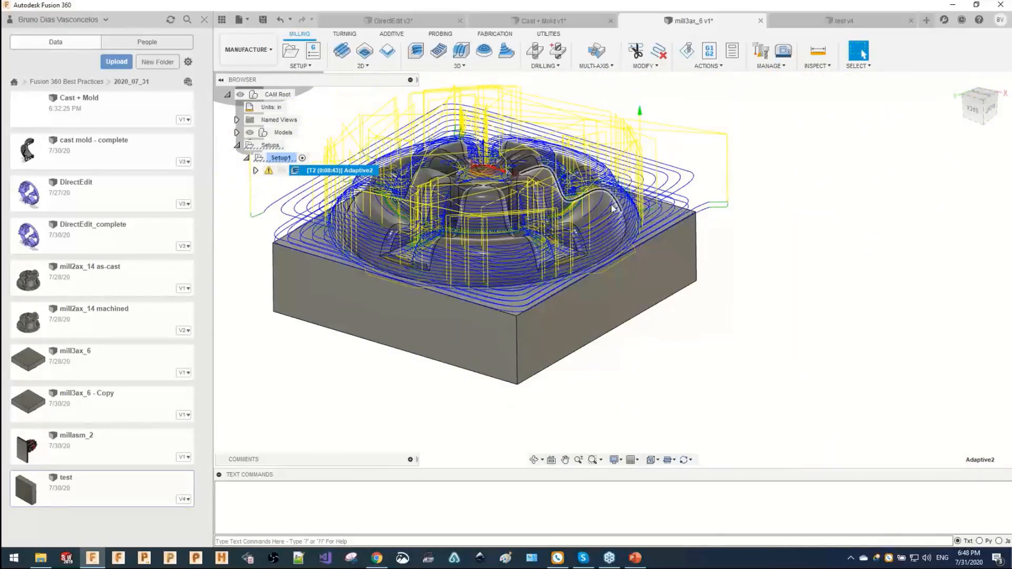
middle_drag(631, 242, 695, 292)
click(342, 213)
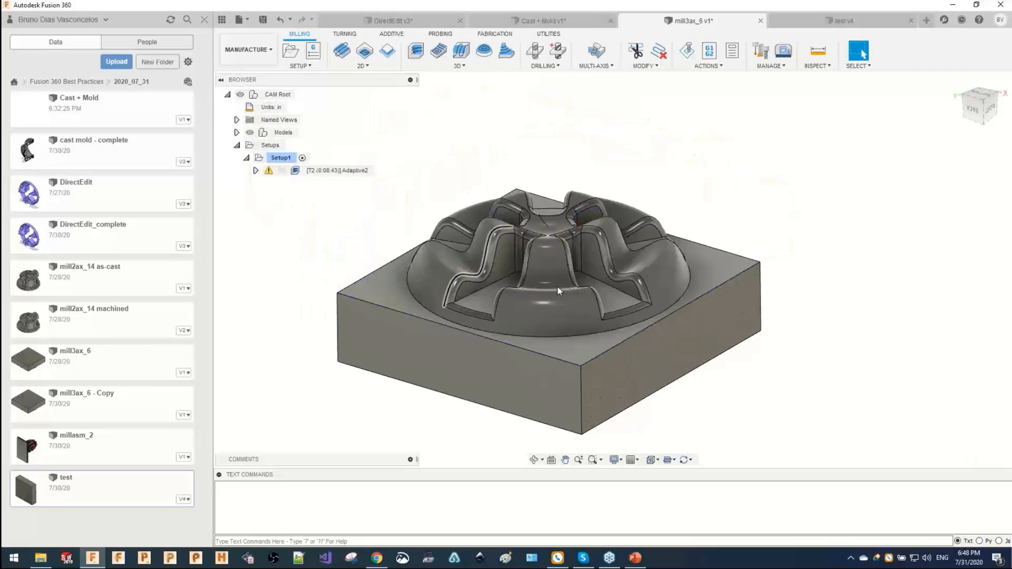
shift+middle_drag(559, 291, 599, 292)
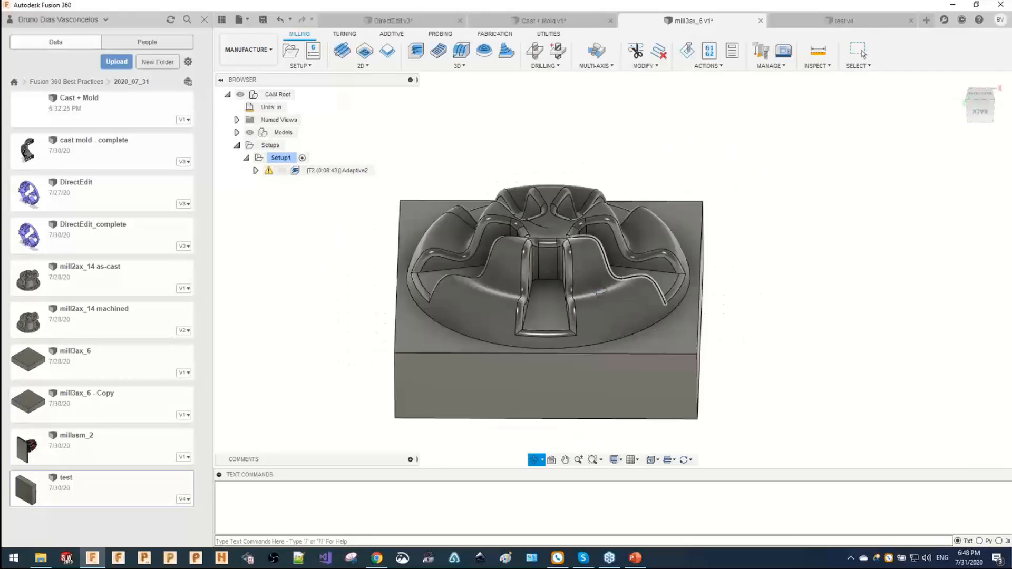
click(248, 49)
click(267, 74)
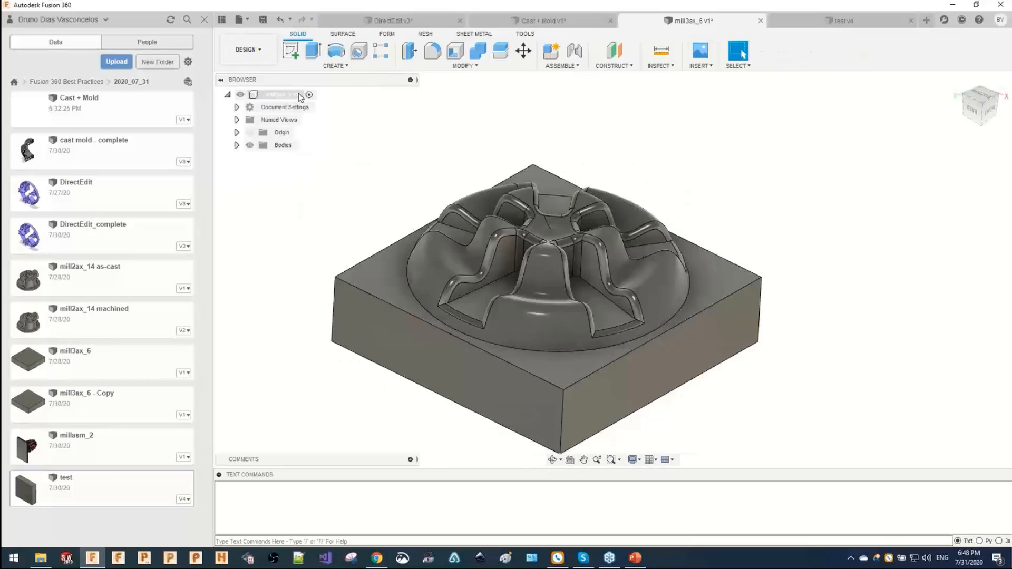
click(259, 46)
click(266, 165)
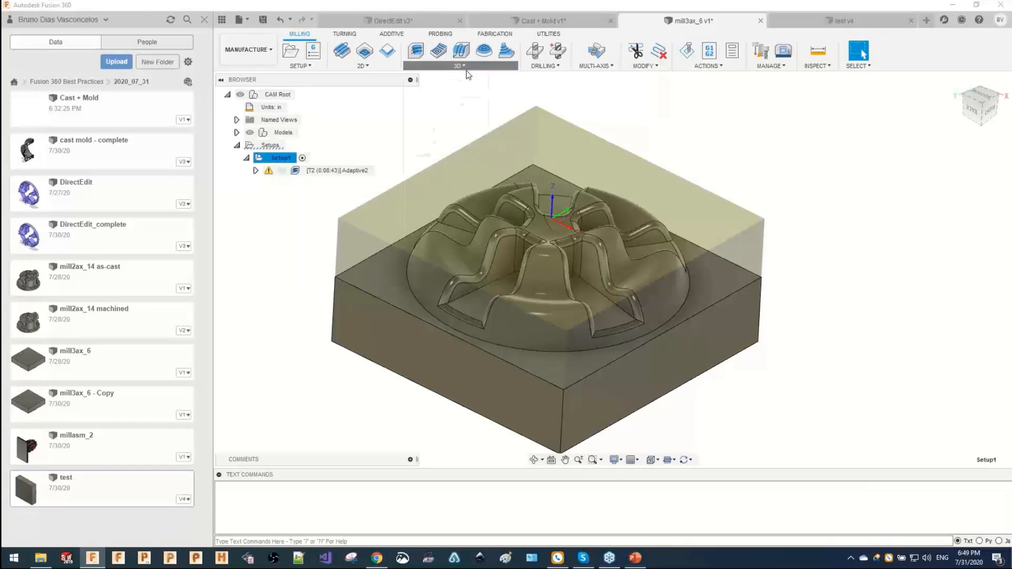
Start a 3D Radial operation and show the Inch - Aluminum sample library for its tool selection.
click(457, 65)
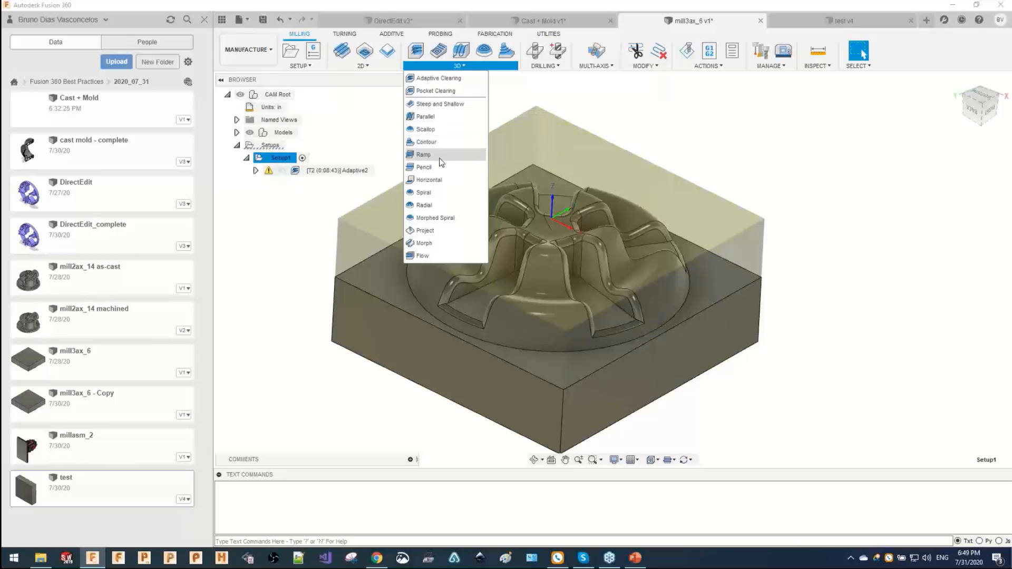
click(440, 203)
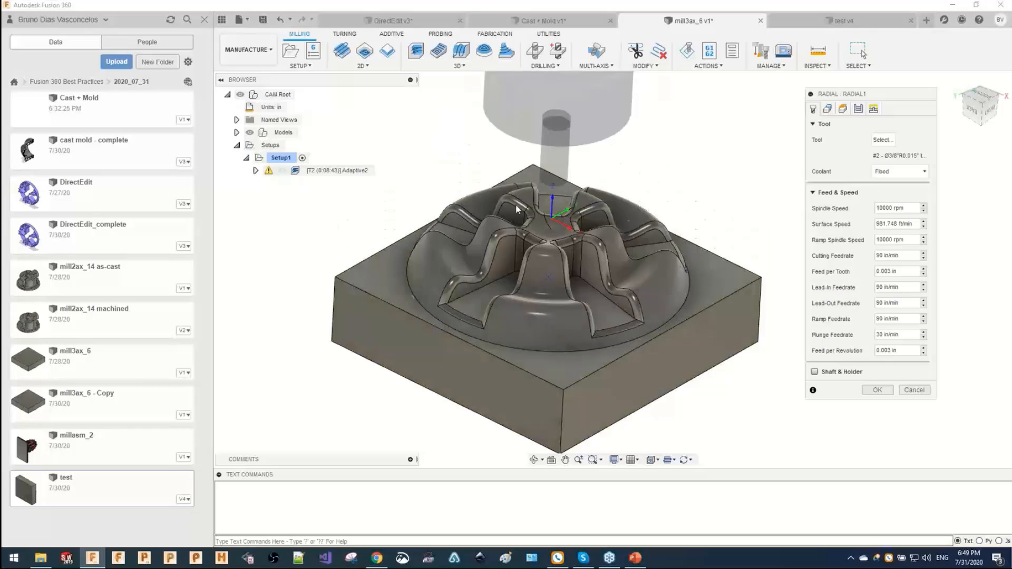
click(884, 140)
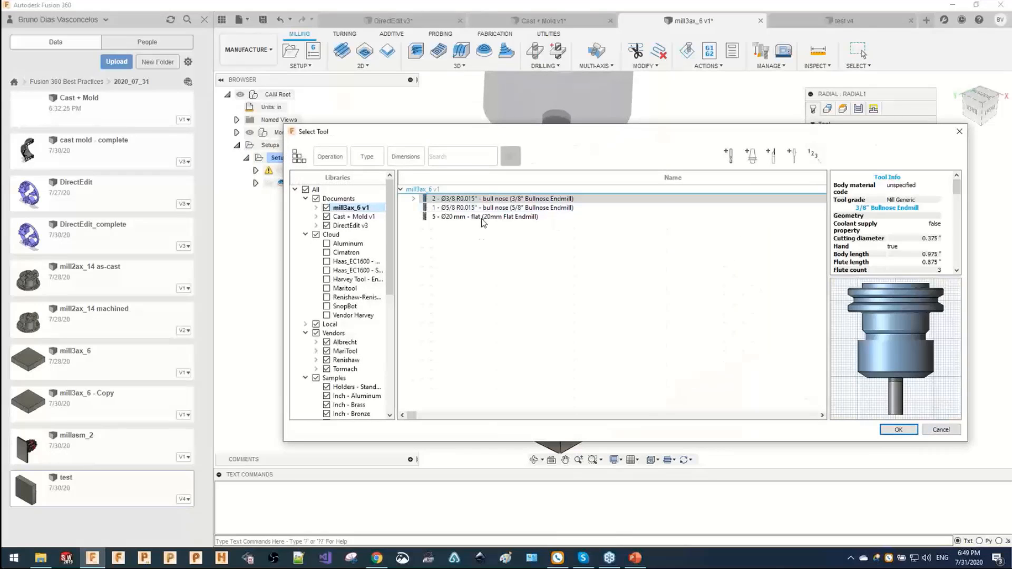
click(352, 217)
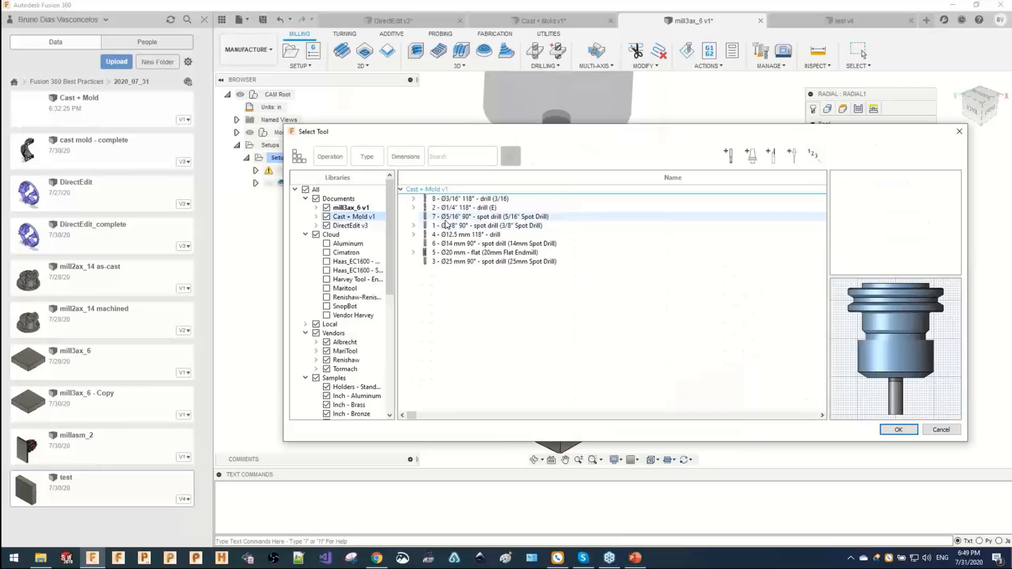
click(548, 217)
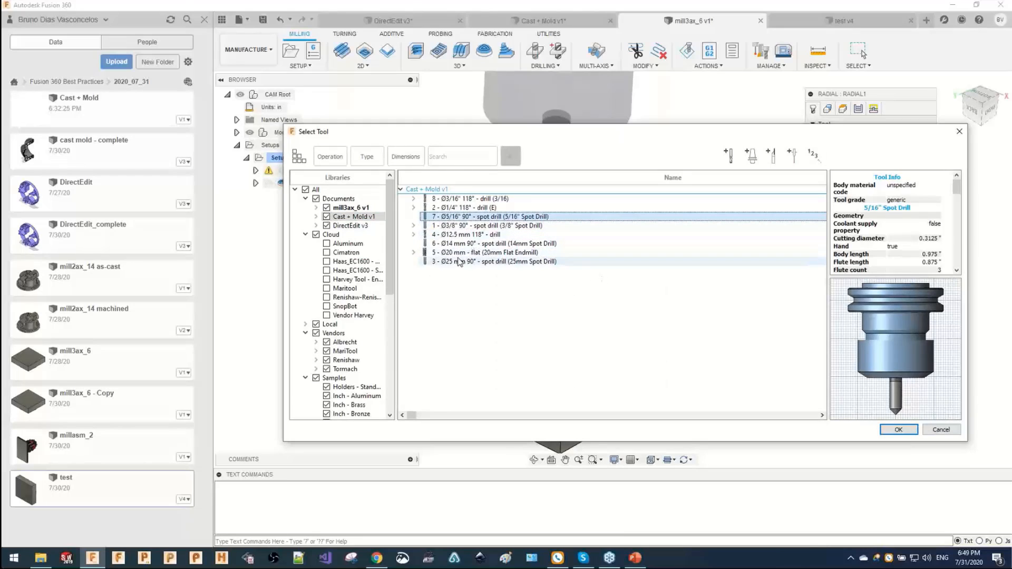
scroll(333, 375, down, 3)
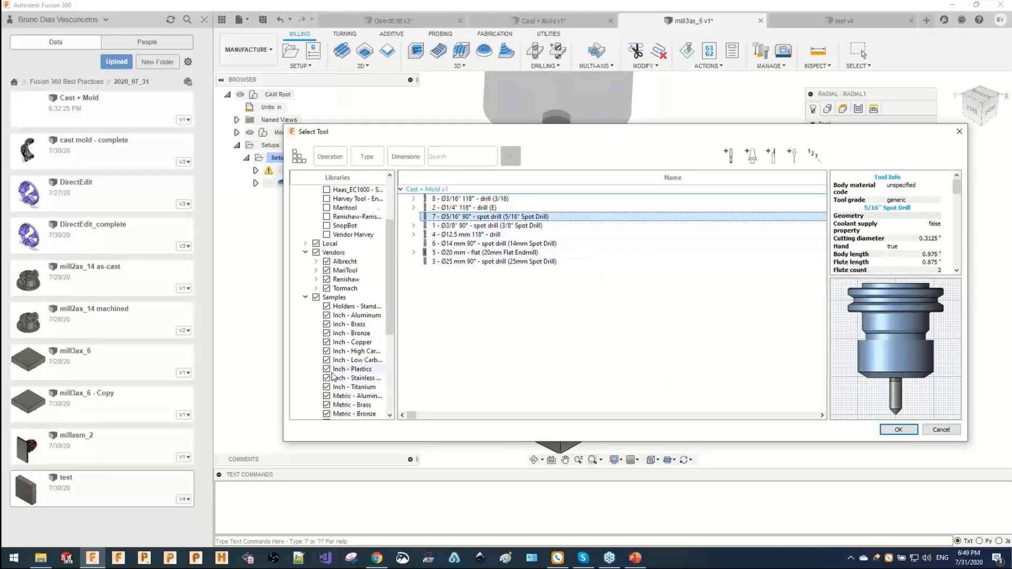
click(351, 316)
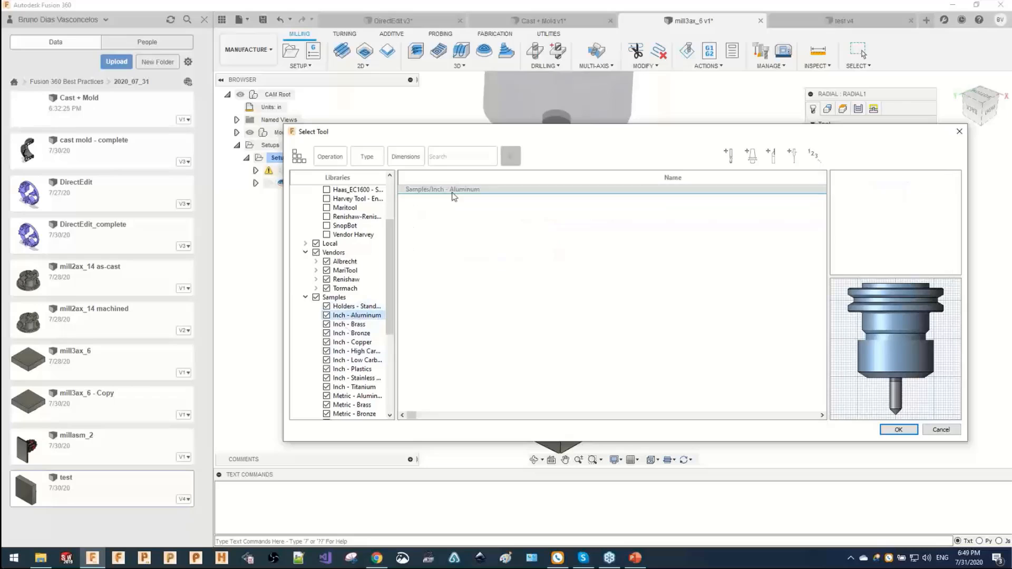
Filter the Inch - Aluminum library to ball mills and assign the Ø1/4" ball endmill to the Radial operation.
click(376, 156)
click(375, 213)
click(665, 511)
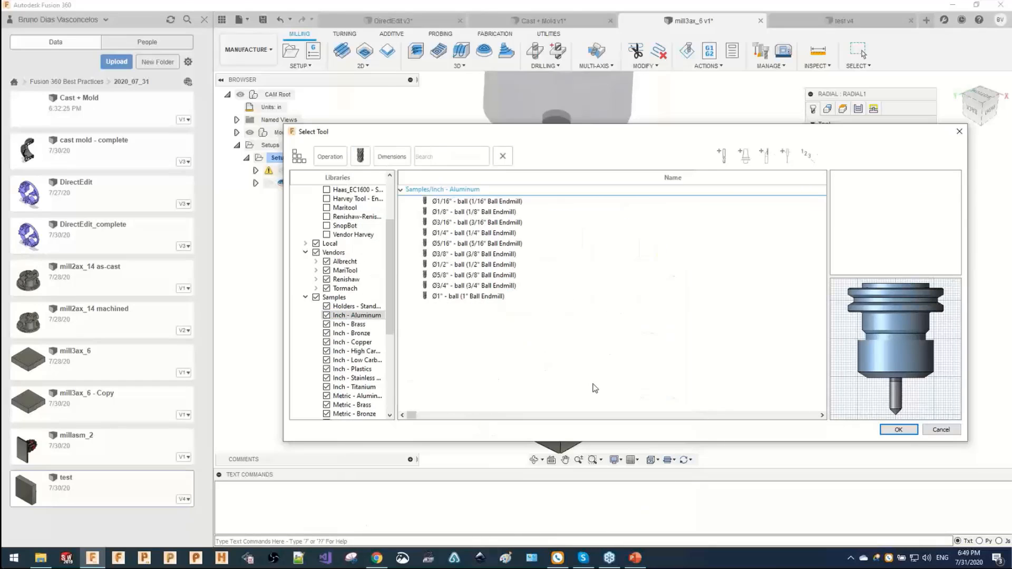
click(451, 233)
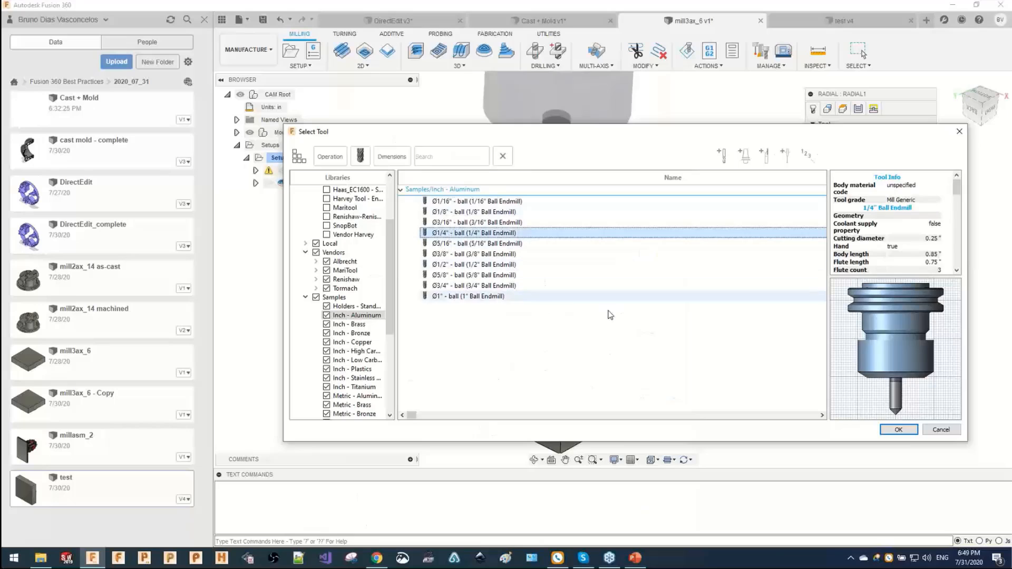
click(899, 430)
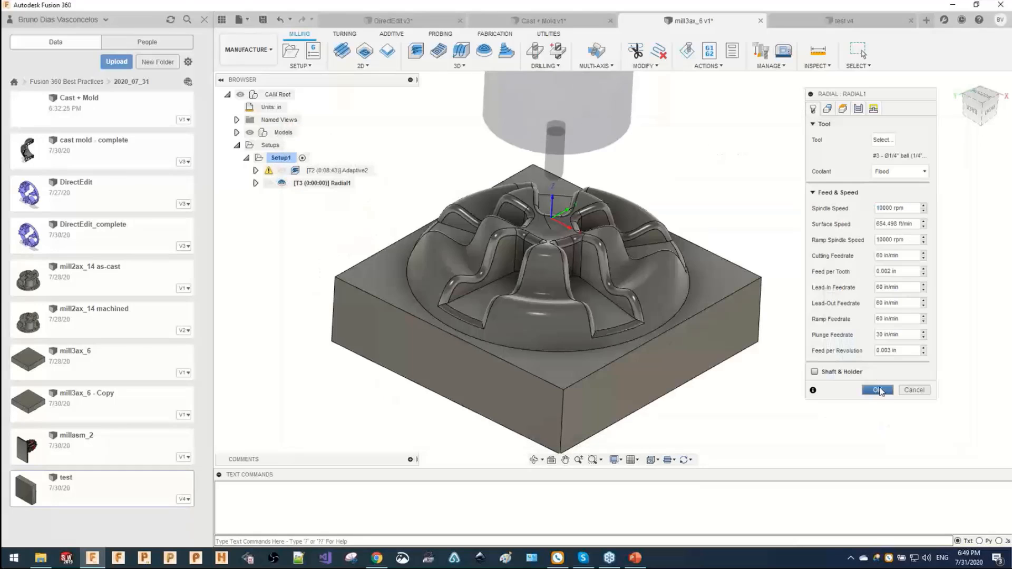
Generate the Radial operation's toolpath with the Silhouette machining boundary and inspect its passes over the mold.
click(856, 111)
click(813, 108)
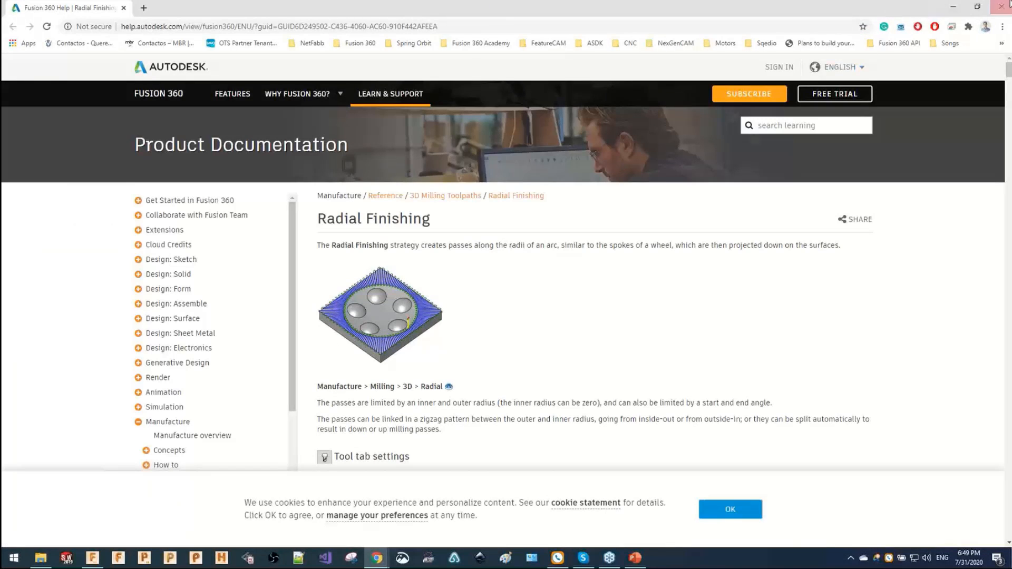
click(951, 7)
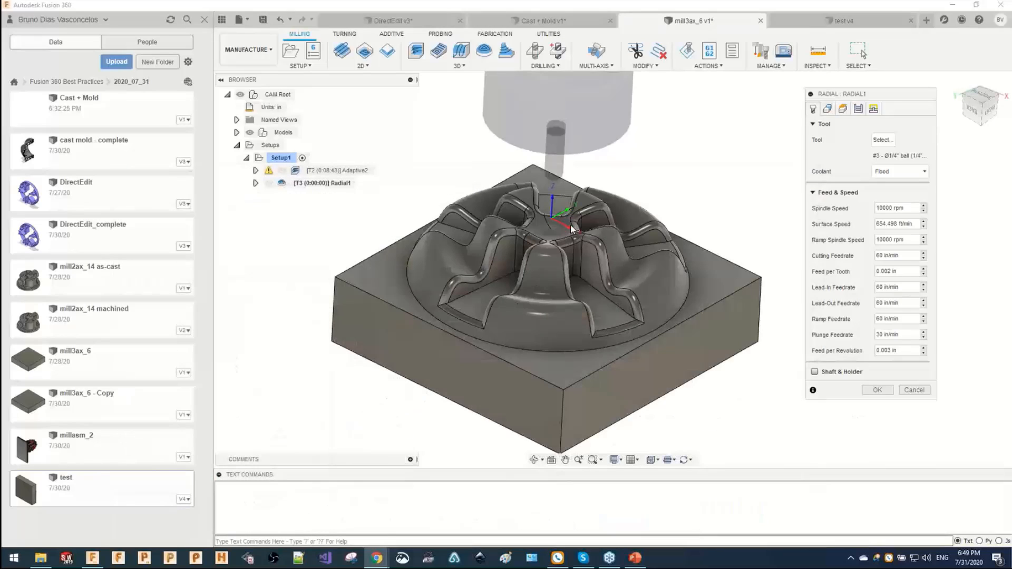
click(826, 109)
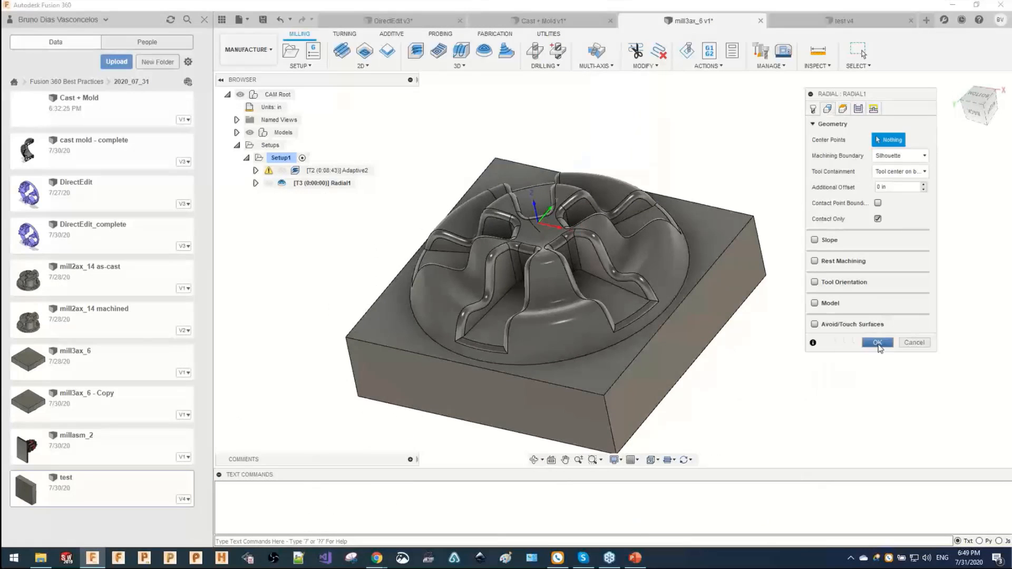
click(877, 343)
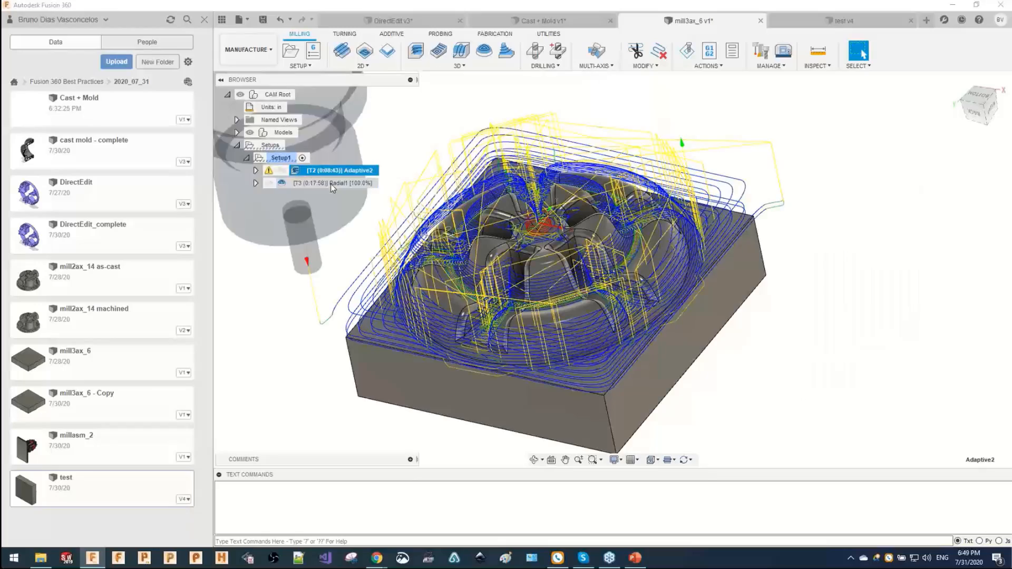
scroll(527, 221, up, 10)
scroll(524, 216, down, 10)
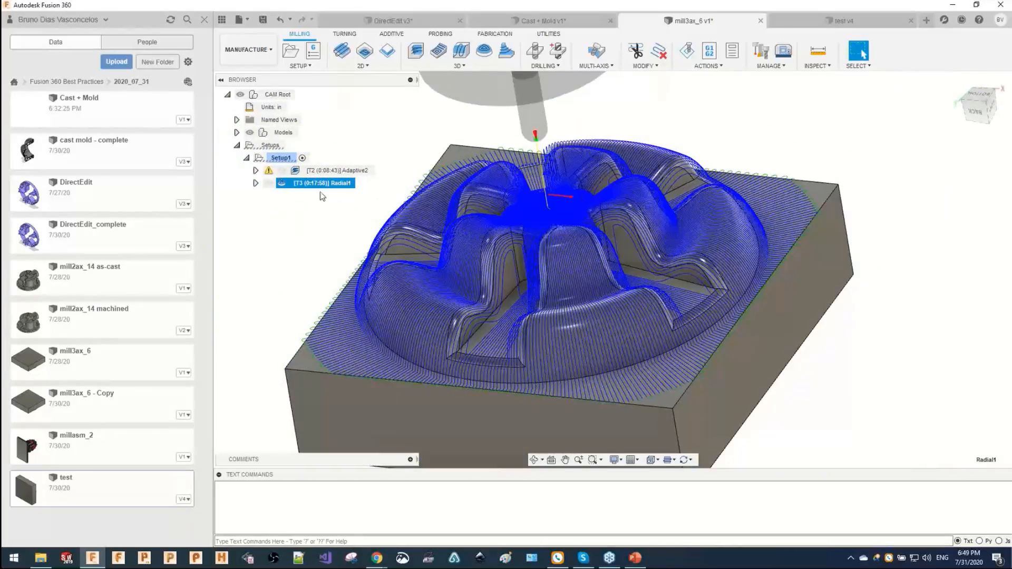
Edit the Radial operation, set its center point to the rib's upper corner beside the hub, regenerate it and inspect the off-center passes.
right_click(319, 185)
click(338, 198)
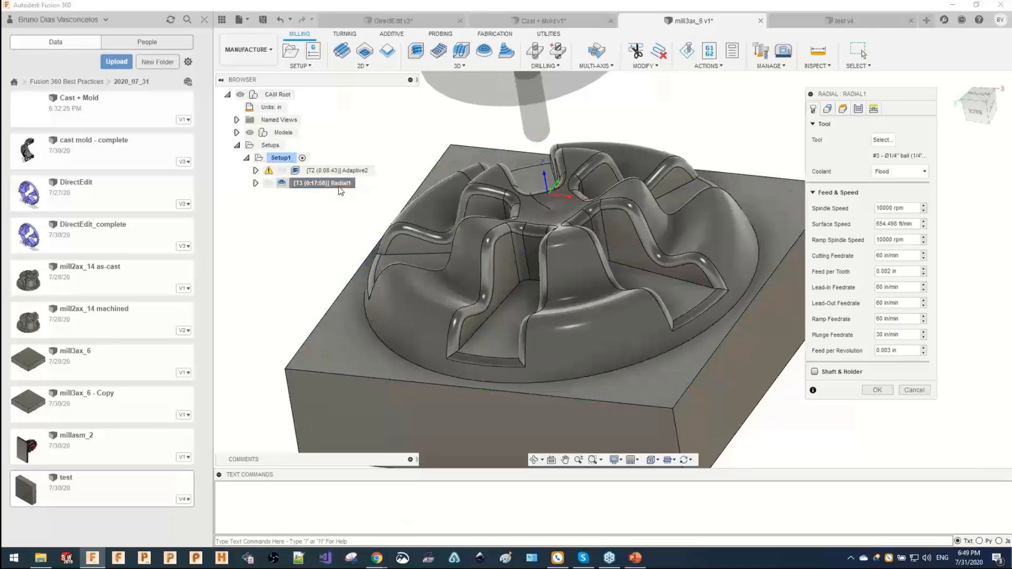
click(842, 111)
click(851, 110)
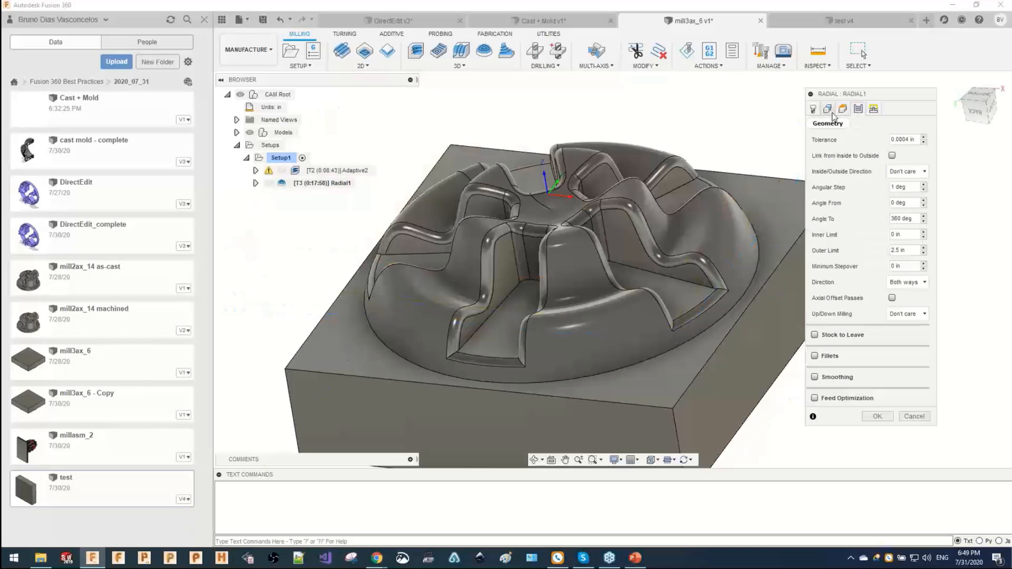
click(829, 112)
click(898, 156)
click(897, 153)
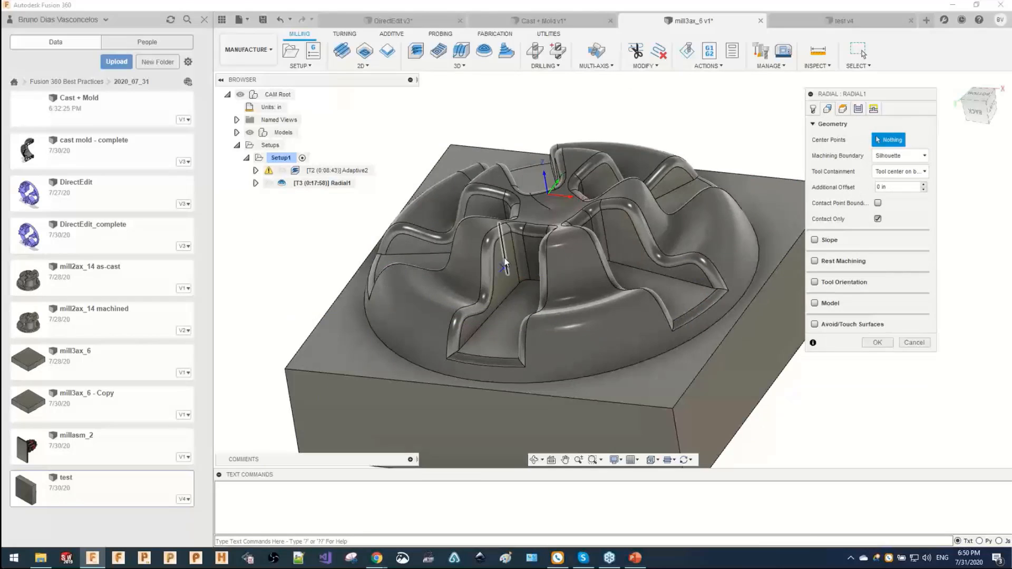
click(877, 343)
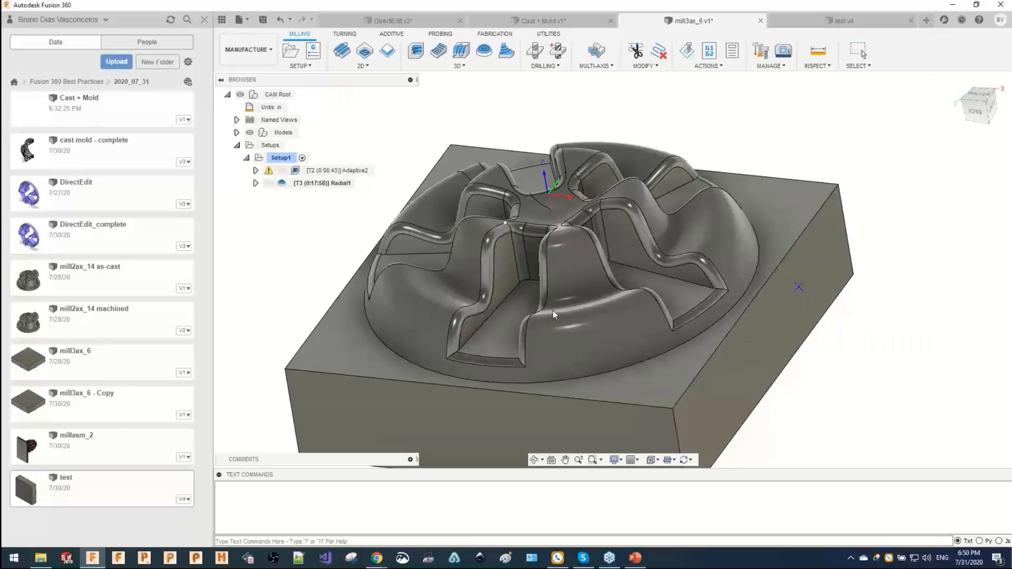
scroll(505, 223, up, 5)
scroll(497, 217, down, 3)
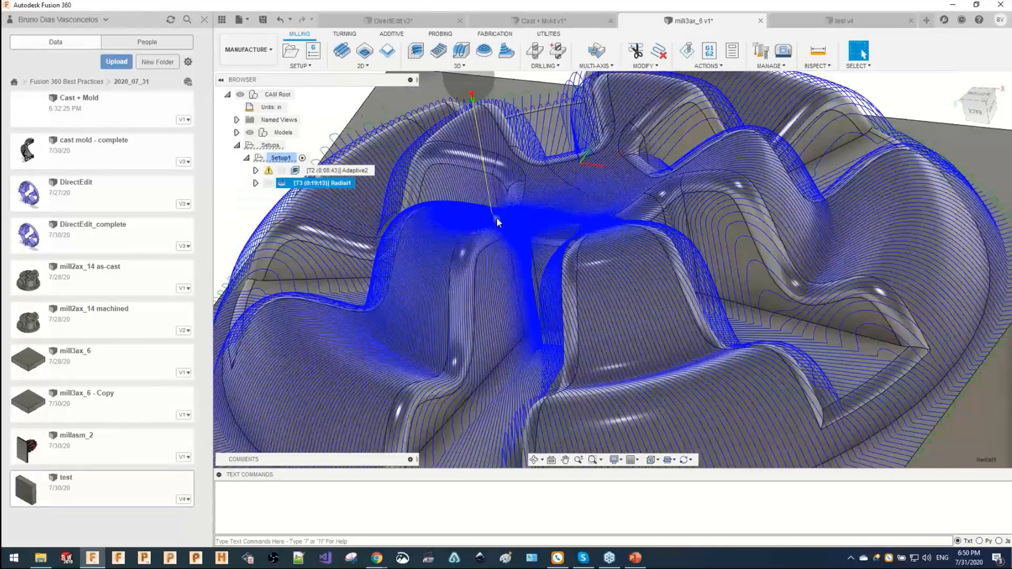
scroll(503, 241, up, 6)
scroll(502, 251, down, 5)
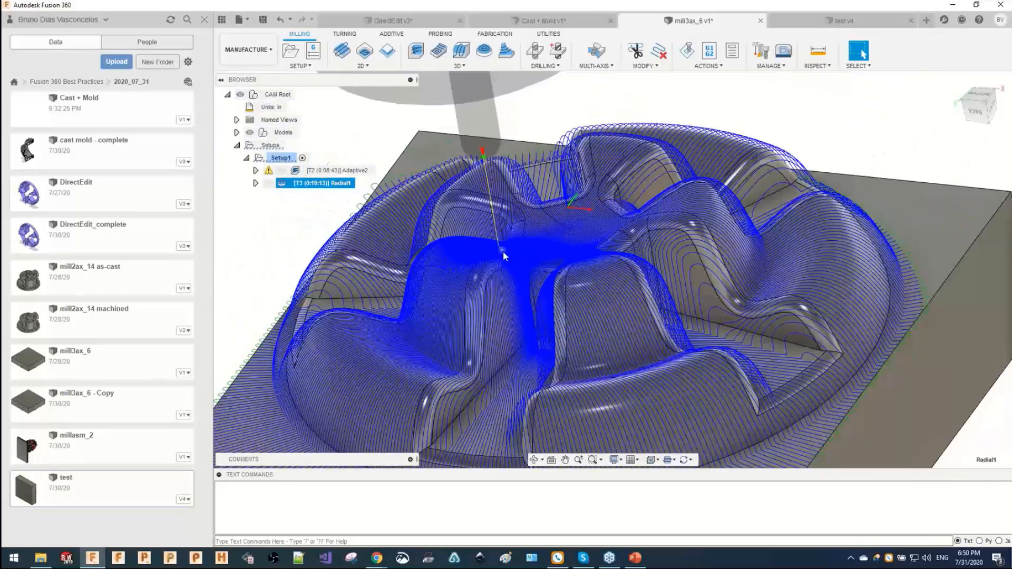
mouse_move(503, 251)
shift+middle_down()
mouse_move(501, 235)
mouse_move(499, 248)
shift+middle_up()
Clear the Radial operation's center point and regenerate it with the circular edge around the mold's base as the selected machining boundary.
right_click(299, 181)
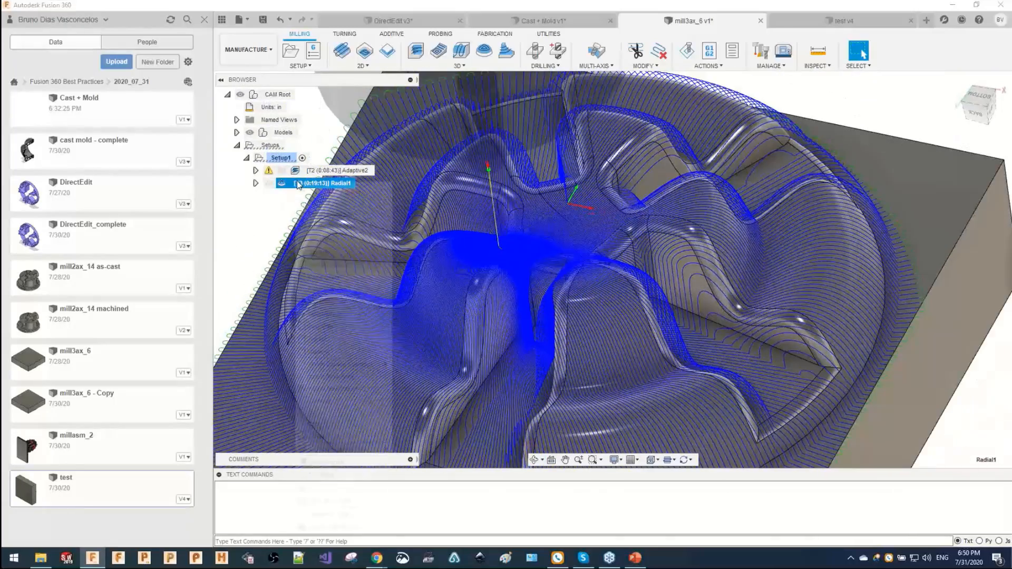
click(317, 185)
click(829, 109)
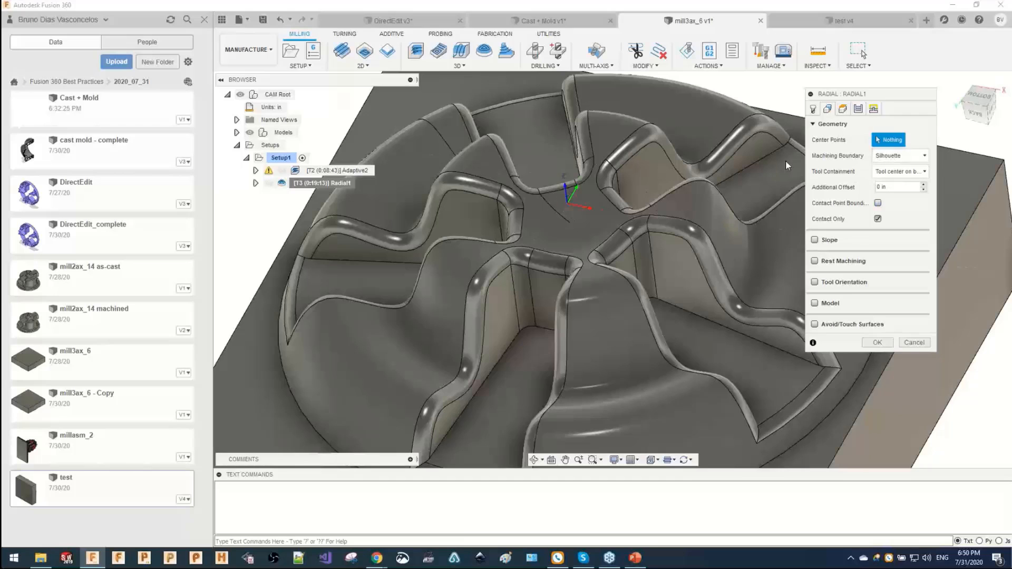
click(915, 155)
click(896, 201)
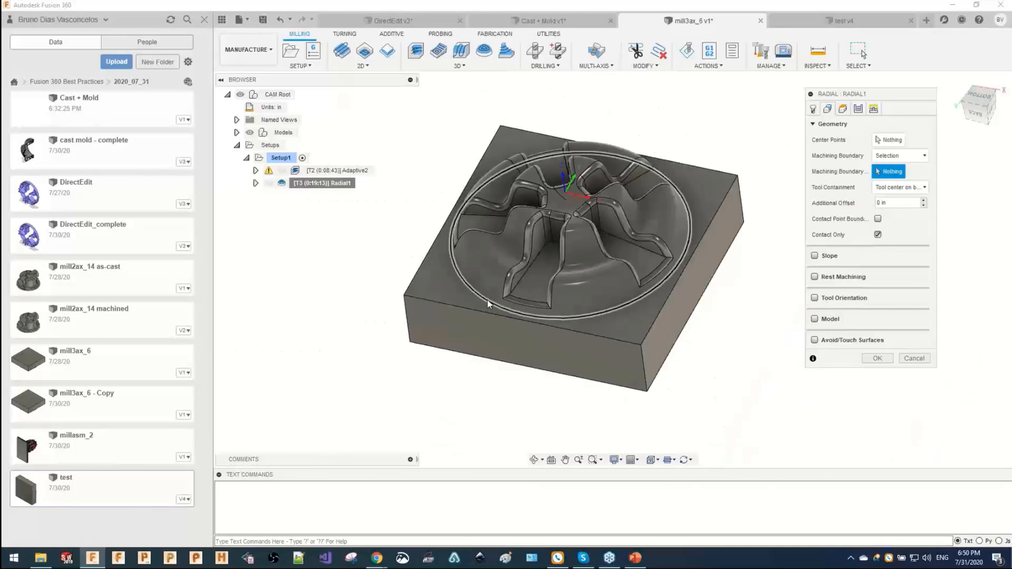
click(487, 304)
shift+middle_drag(487, 304, 441, 265)
scroll(441, 266, up, 5)
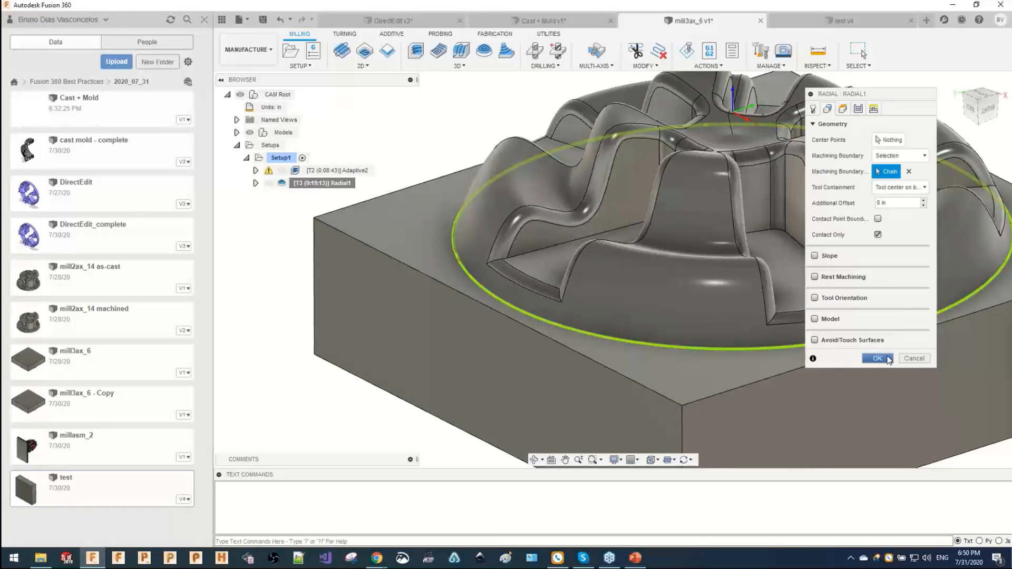
click(877, 358)
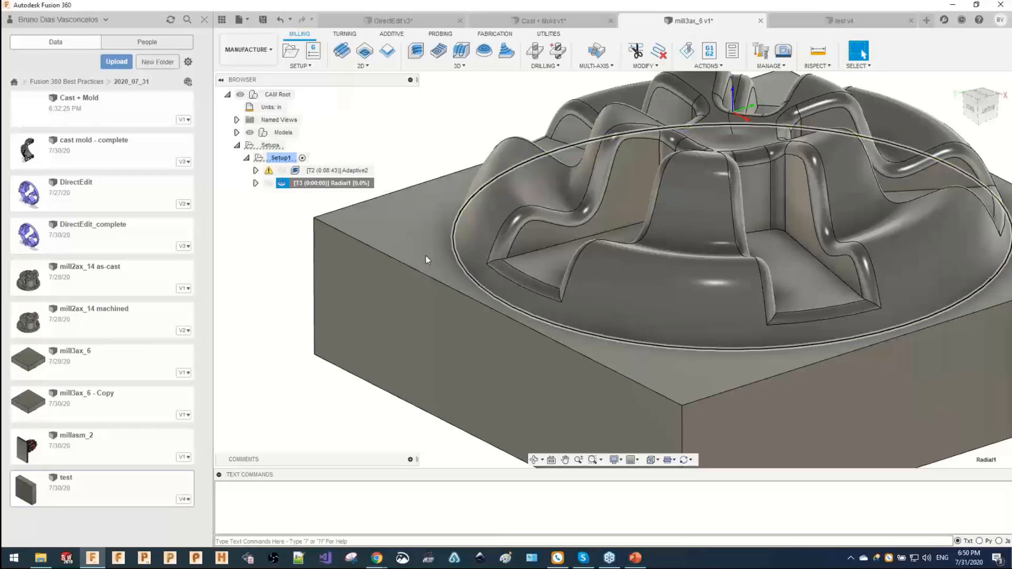
Edit the Radial operation again and enable its Contact Point Boundary option.
right_click(331, 184)
click(356, 191)
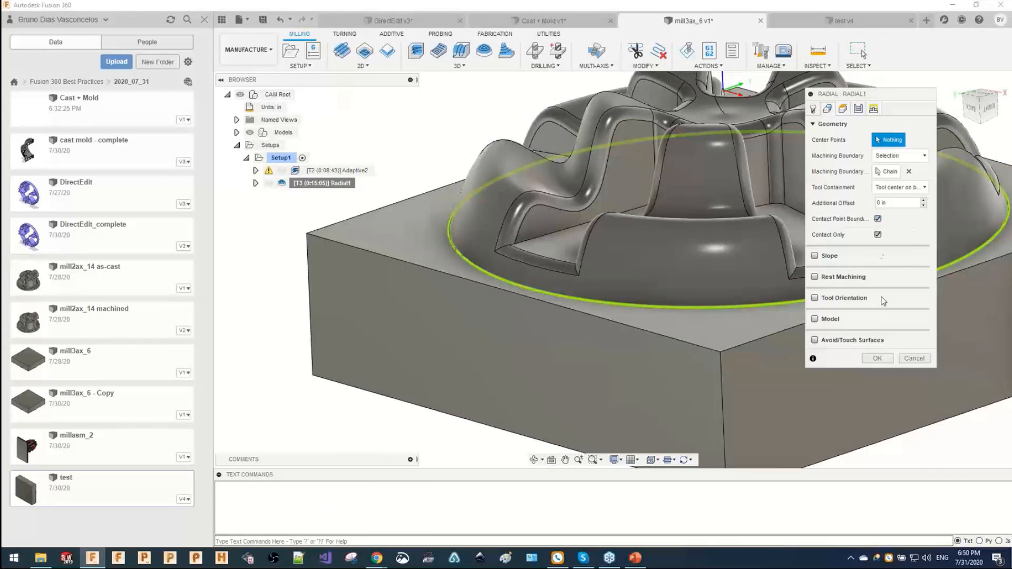
Accept the edited Radial1 settings with Contact Point Boundary enabled and regenerate its toolpath.
click(878, 358)
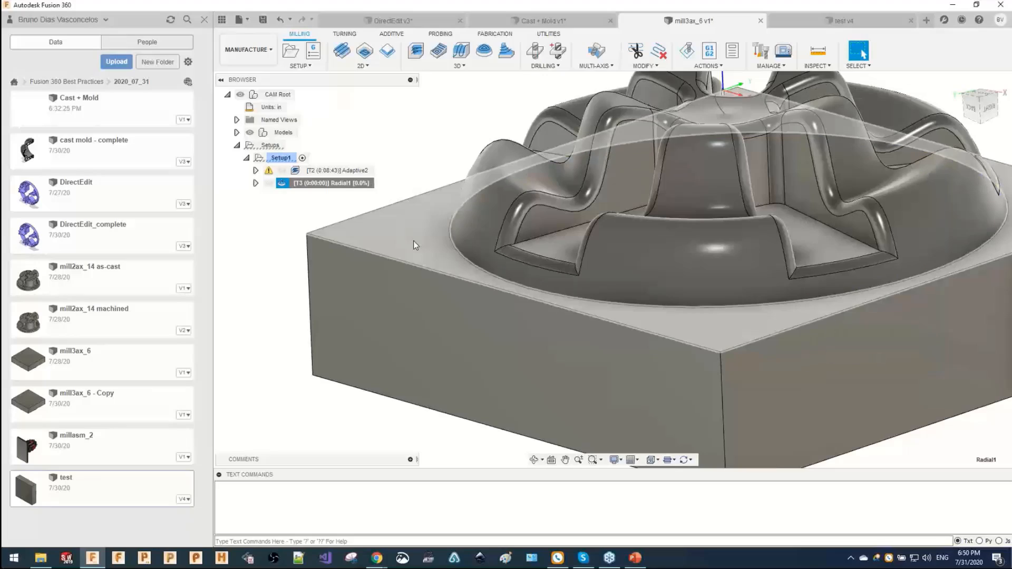
scroll(407, 245, up, 4)
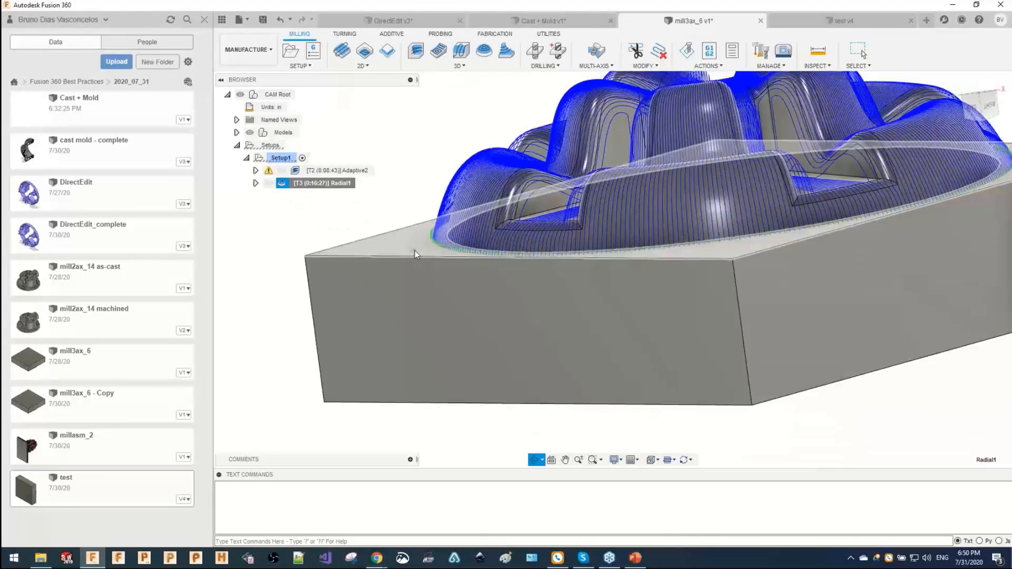
shift+middle_drag(439, 259, 474, 248)
middle_drag(549, 216, 536, 313)
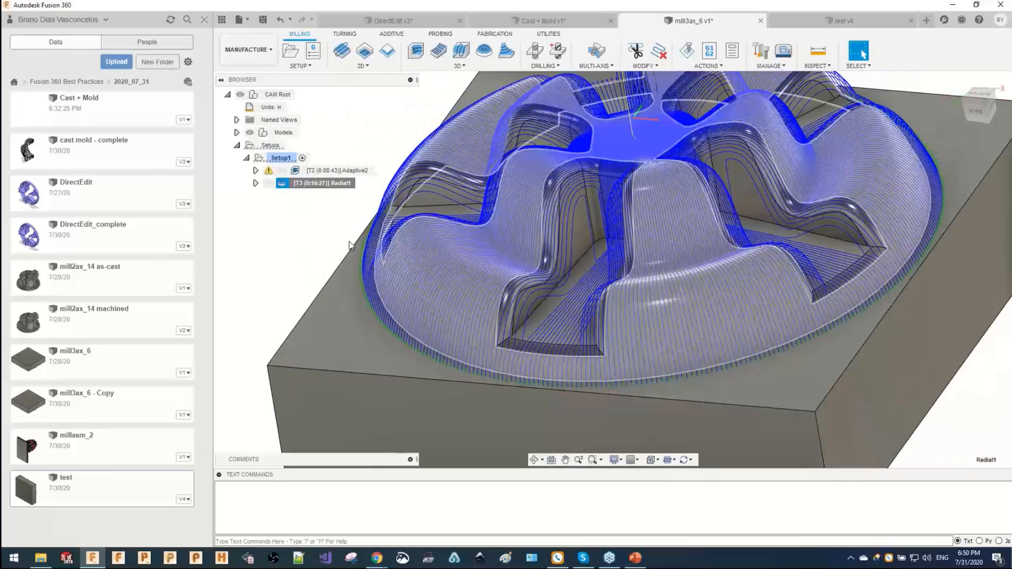
Compare the Adaptive2 and Radial1 toolpaths, examining how Radial1 covers the pockets between the wheel spokes.
click(338, 171)
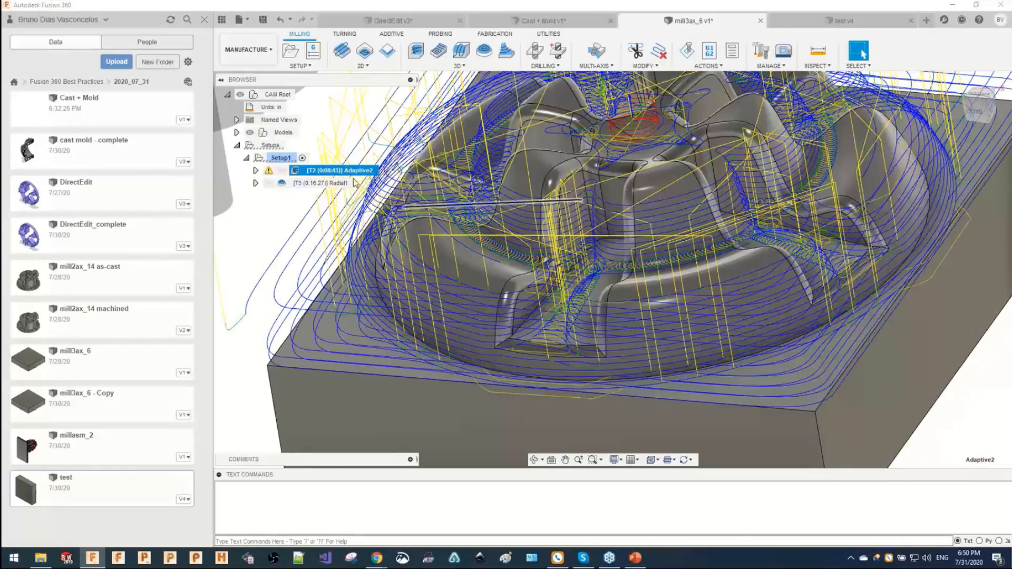
click(315, 186)
scroll(577, 236, up, 6)
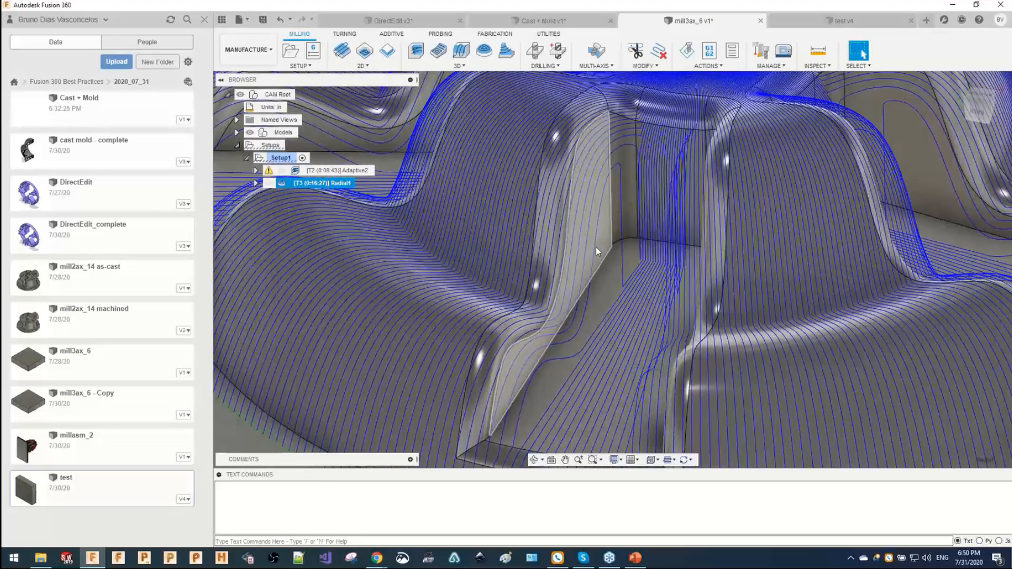
scroll(596, 250, down, 5)
click(342, 172)
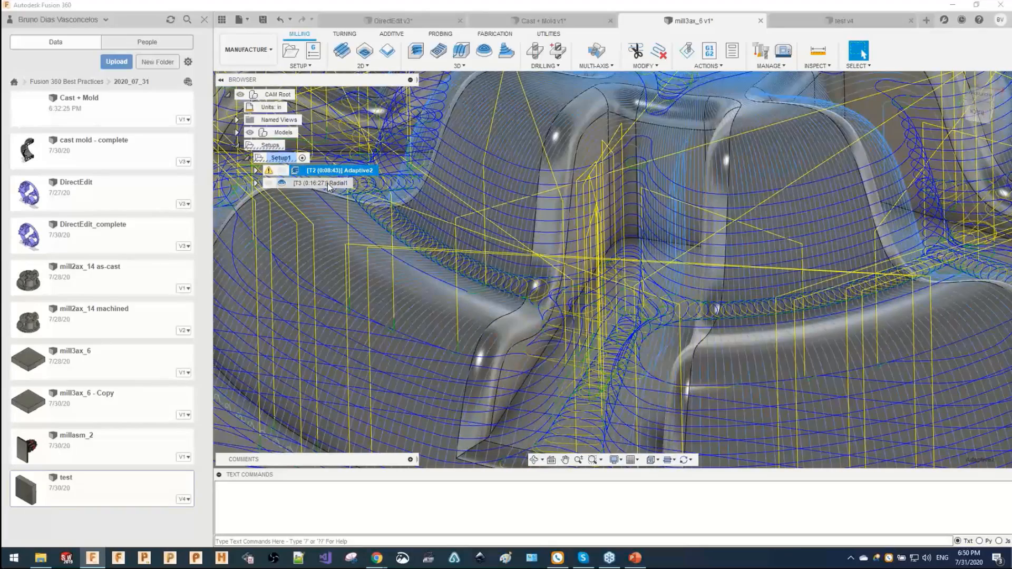
click(327, 184)
scroll(653, 261, up, 5)
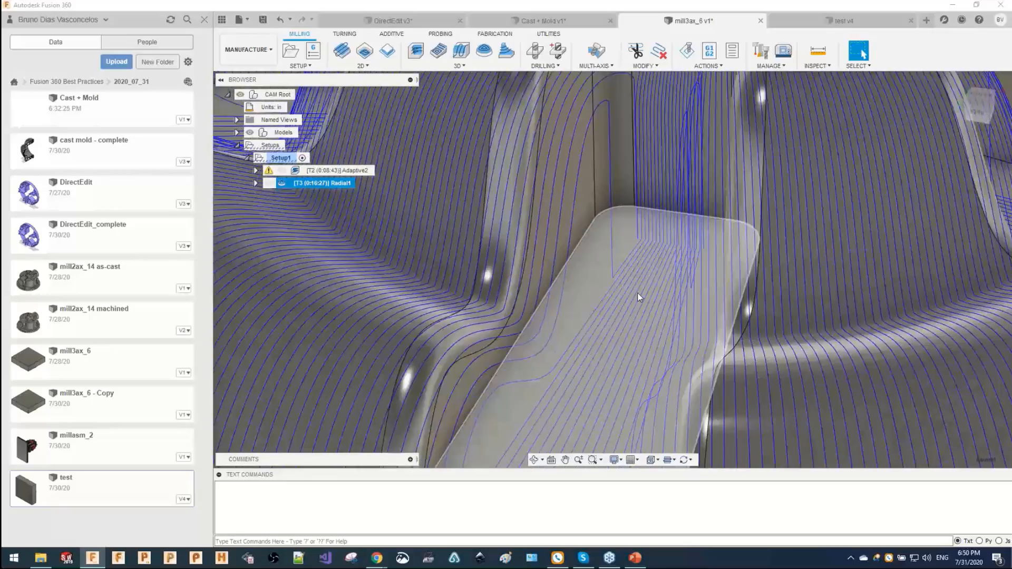
shift+middle_drag(637, 293, 605, 167)
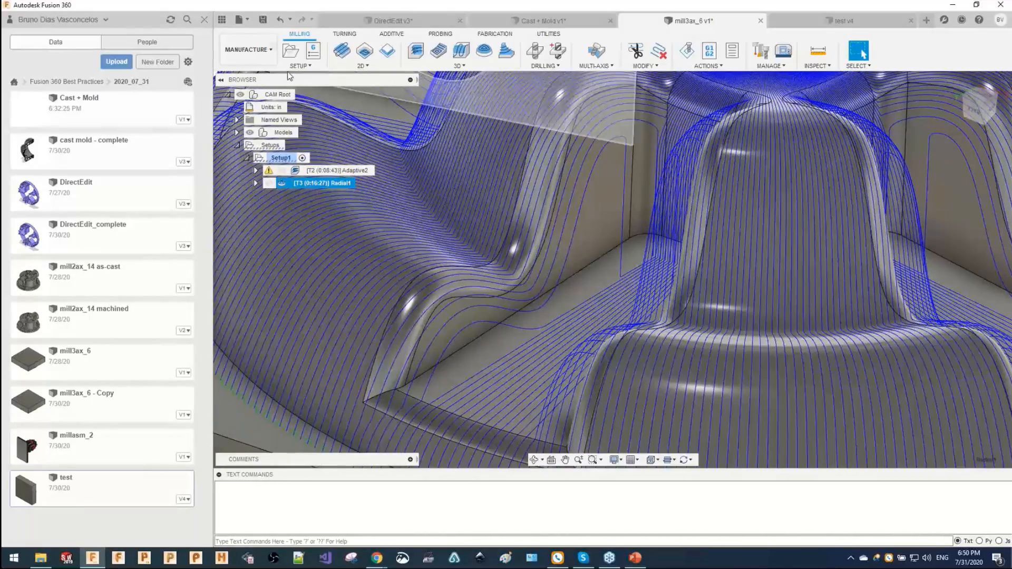
click(247, 49)
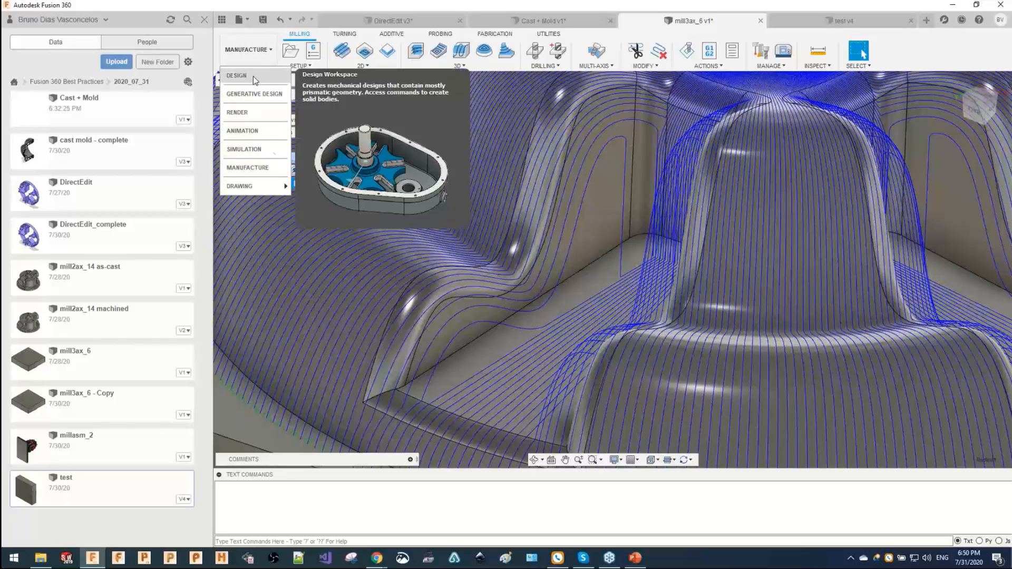
click(196, 366)
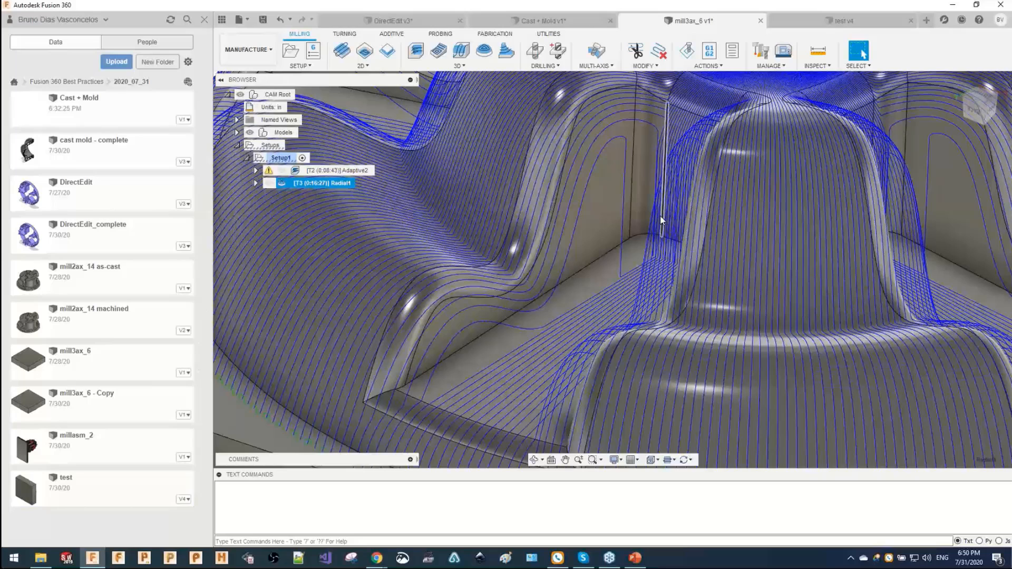
Protect the Adaptive2 operation in Setup1.
click(328, 169)
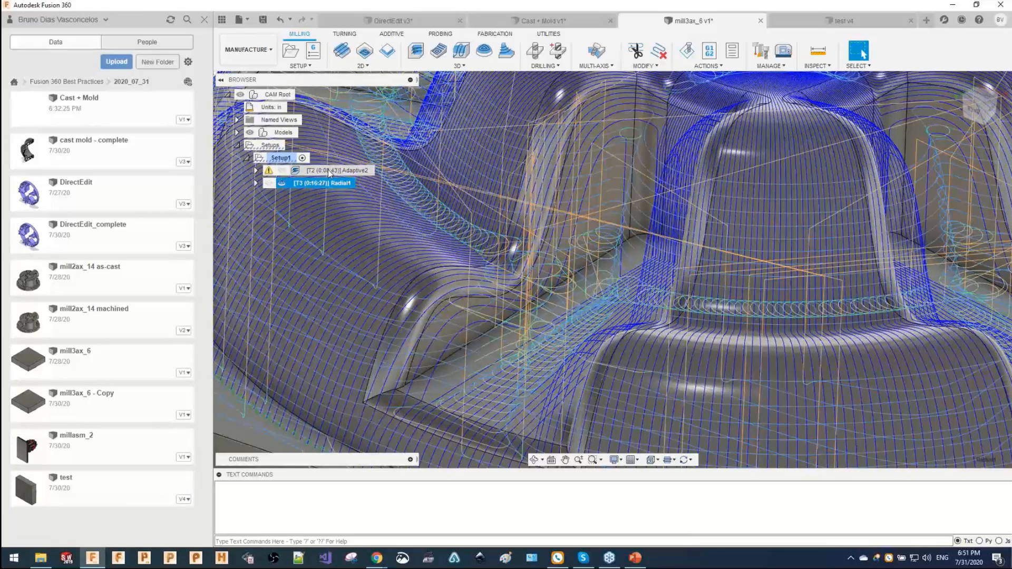
right_click(328, 170)
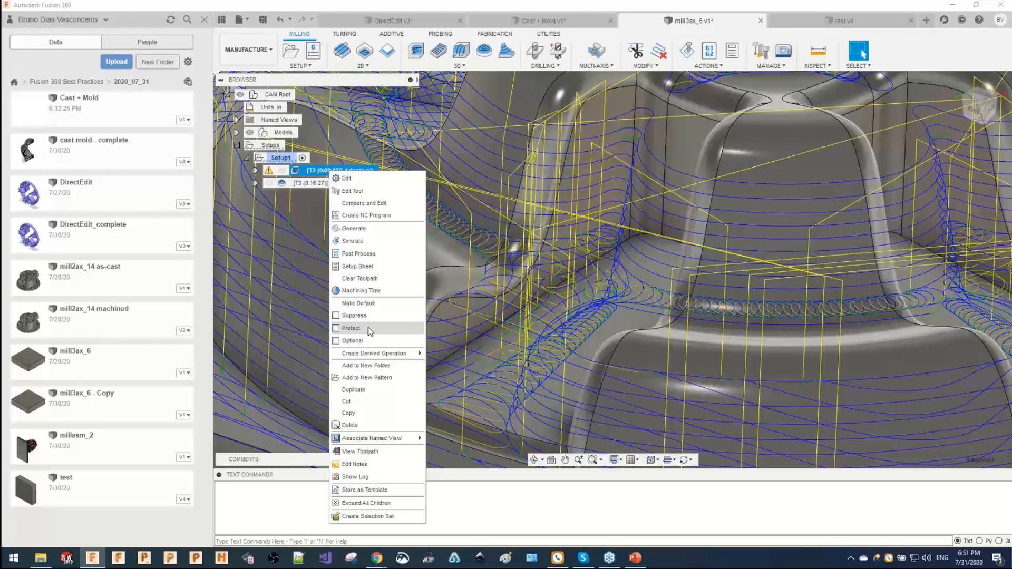
click(367, 328)
Switch from the Manufacture workspace to the Design workspace with the whole wheel block in view.
click(277, 158)
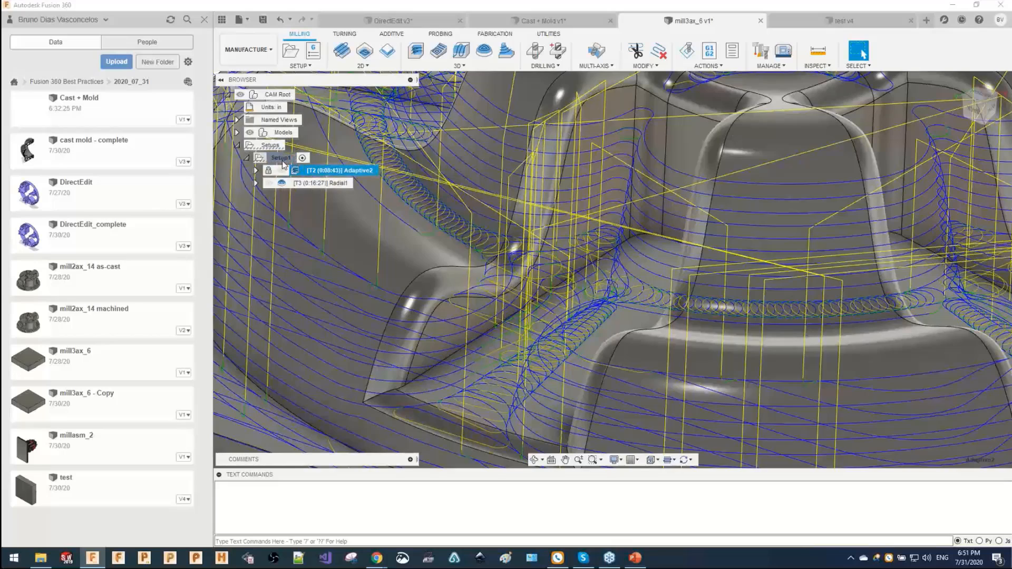
click(258, 52)
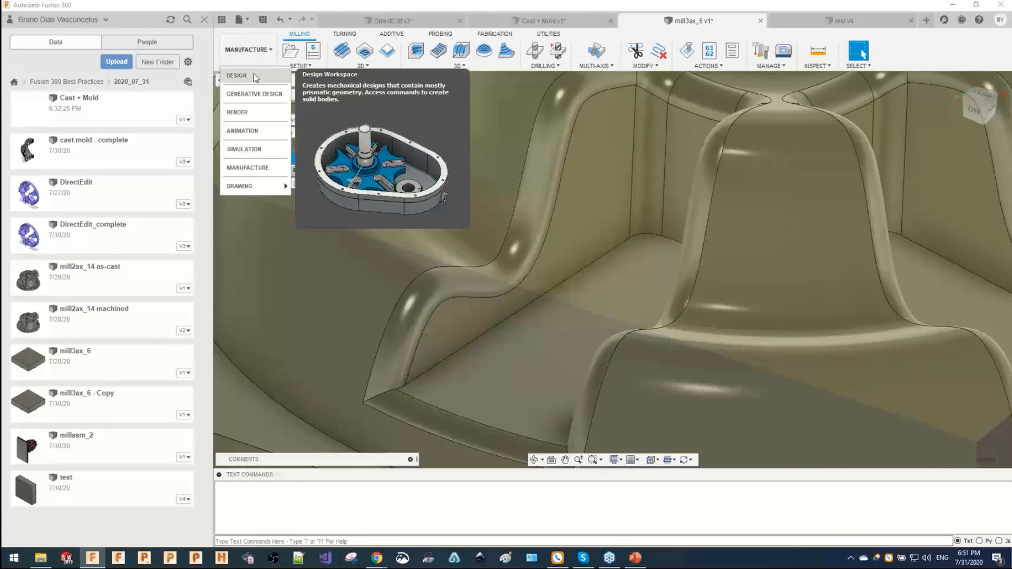
click(254, 73)
scroll(517, 221, down, 8)
middle_drag(447, 177, 475, 237)
shift+middle_drag(575, 89, 585, 109)
click(612, 65)
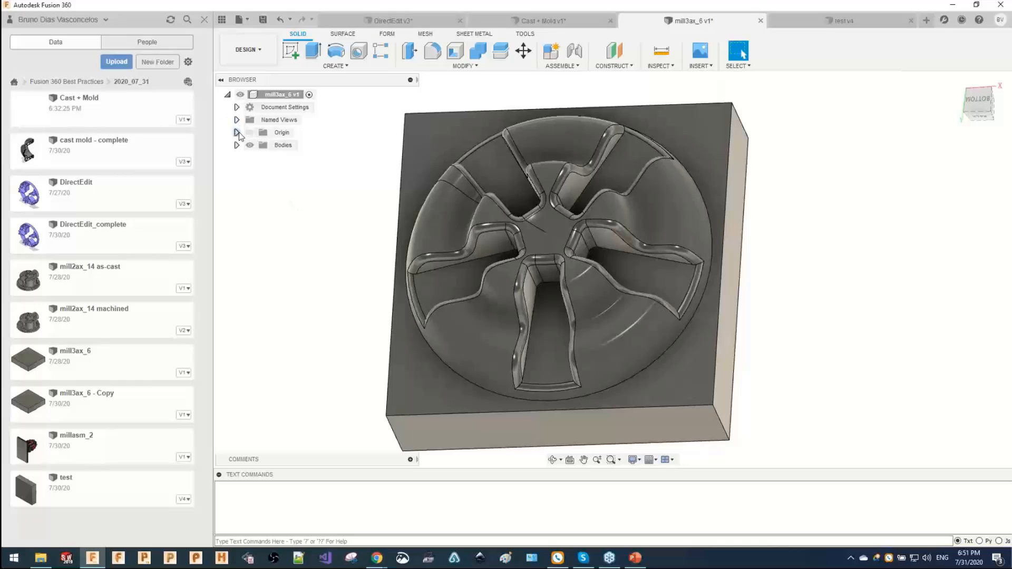
Show the origin planes and axes and check where the block's flat back face sits relative to them.
click(237, 132)
shift+middle_drag(453, 358, 438, 325)
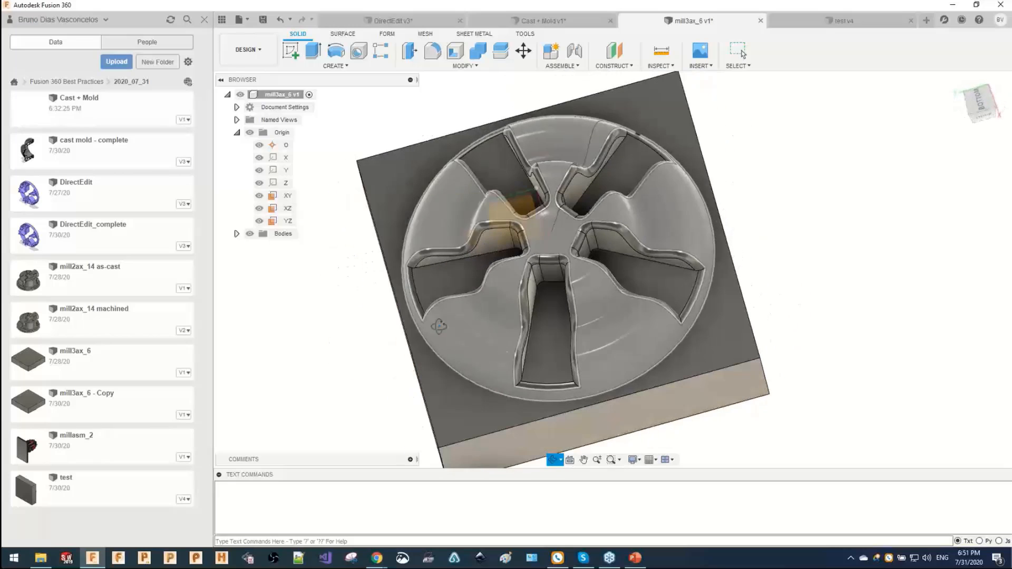
click(978, 103)
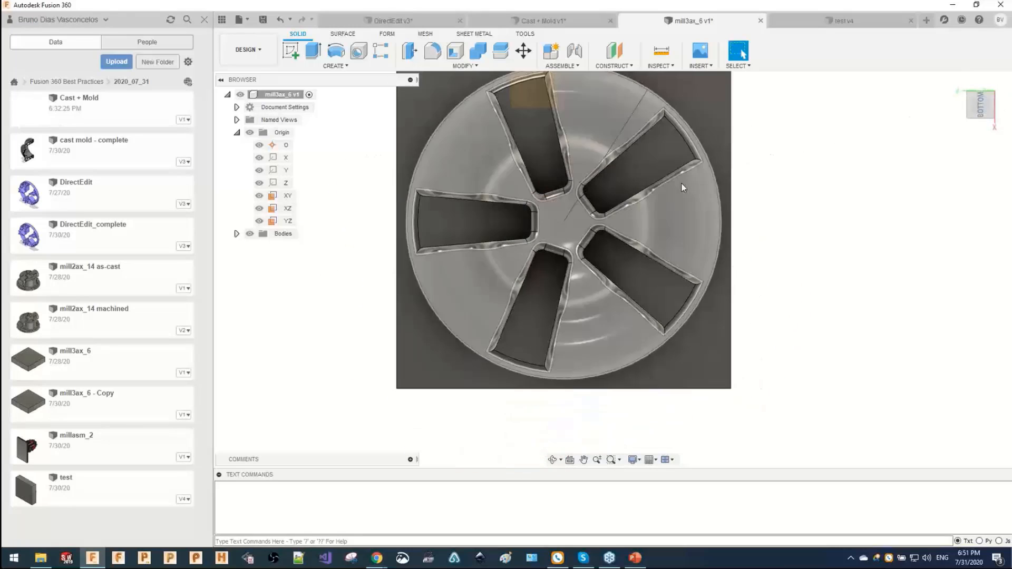
mouse_move(601, 192)
middle_down()
mouse_move(604, 262)
mouse_move(567, 158)
mouse_move(559, 261)
mouse_move(551, 227)
mouse_move(619, 194)
middle_up()
middle_drag(580, 274, 616, 119)
shift+middle_drag(469, 299, 464, 338)
middle_drag(490, 279, 553, 232)
click(554, 232)
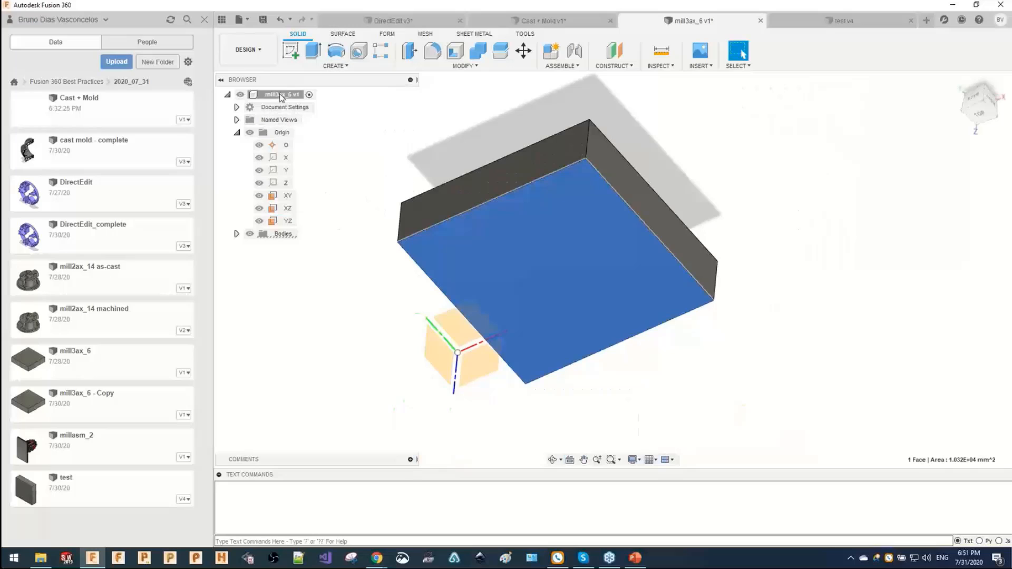
Turn on Capture Design History for the mill3ax_6 design.
right_click(284, 98)
click(330, 153)
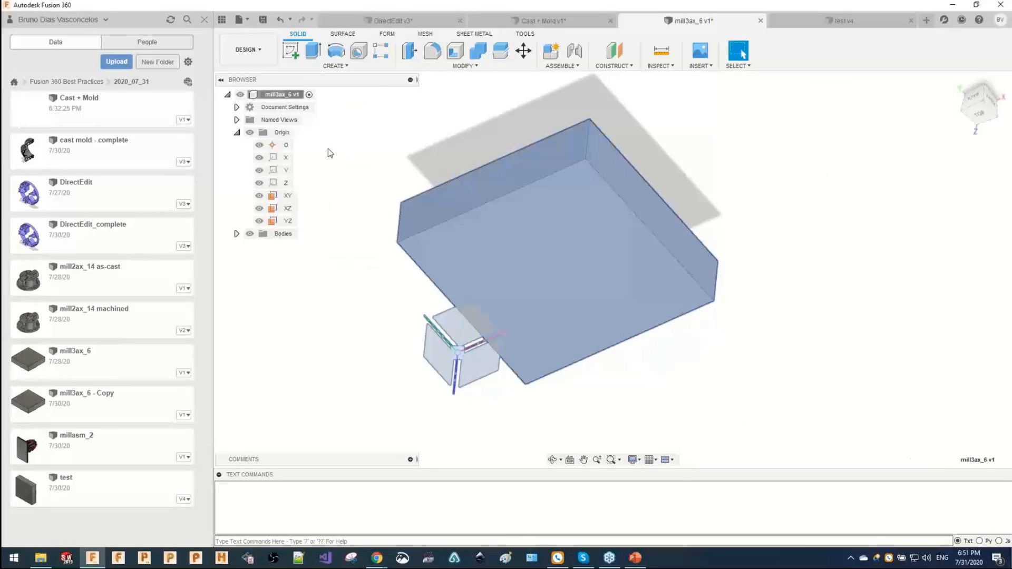
right_click(266, 94)
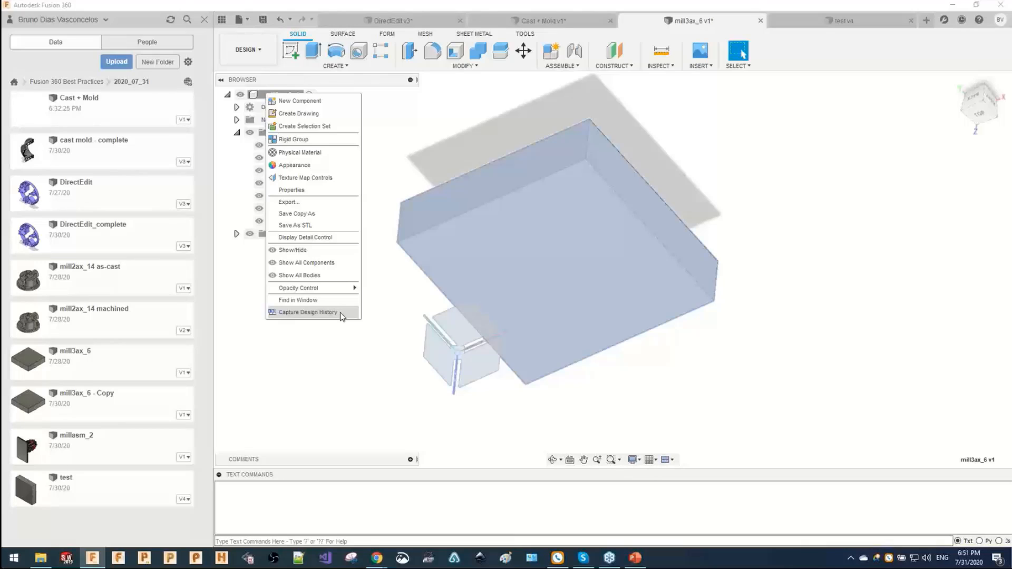
click(288, 312)
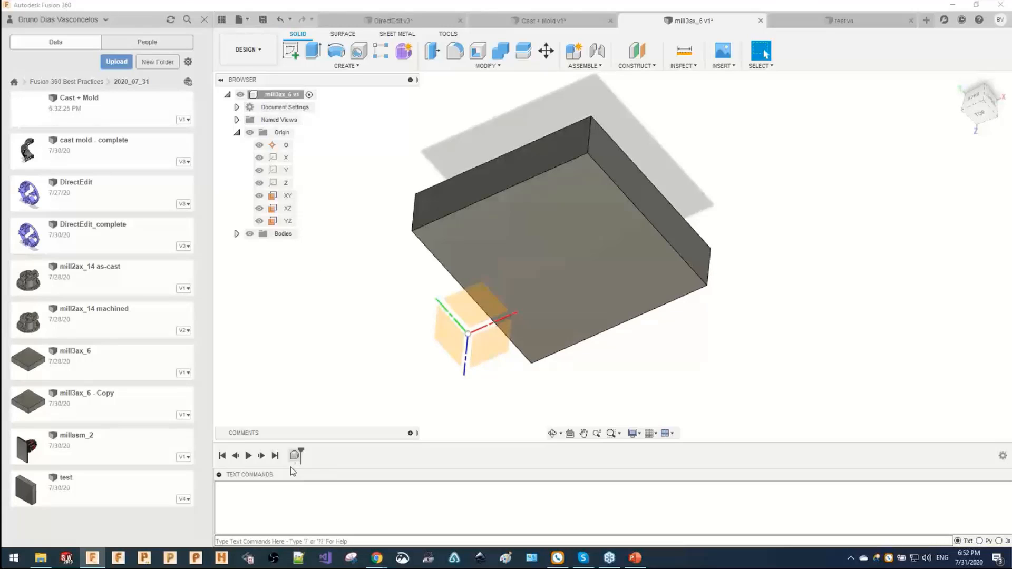
Sketch two crossing diagonal lines between opposite corners of the block's flat back face and finish the sketch.
shift+middle_drag(475, 307, 472, 259)
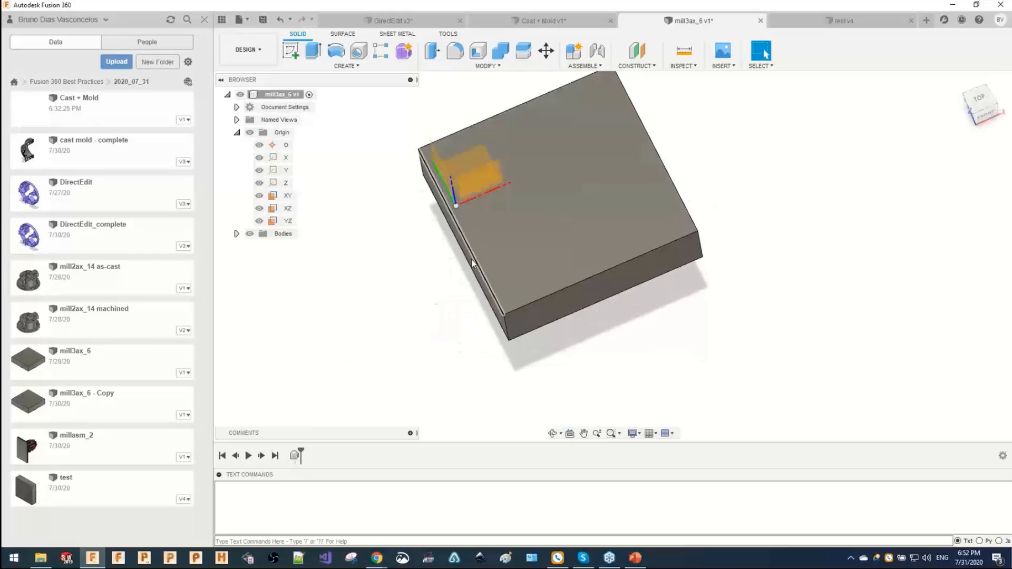
shift+middle_drag(431, 315, 510, 251)
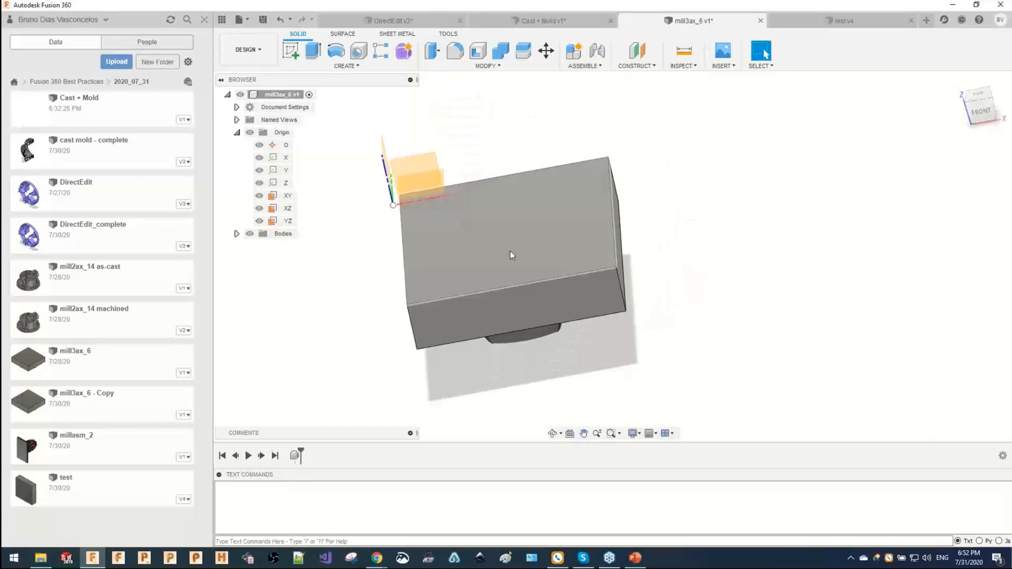
click(510, 251)
click(291, 51)
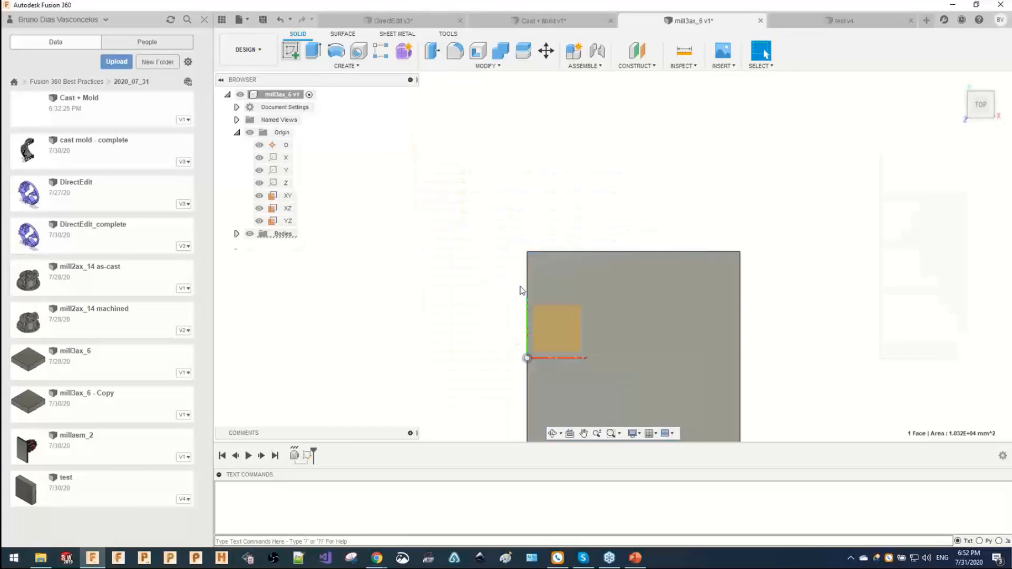
click(528, 253)
double_click(701, 407)
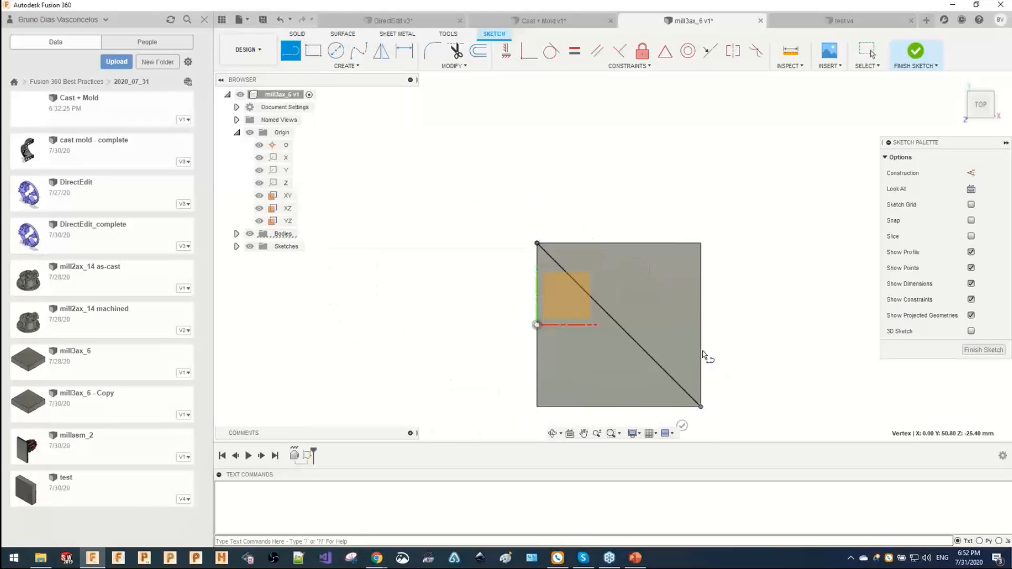
click(700, 243)
double_click(537, 406)
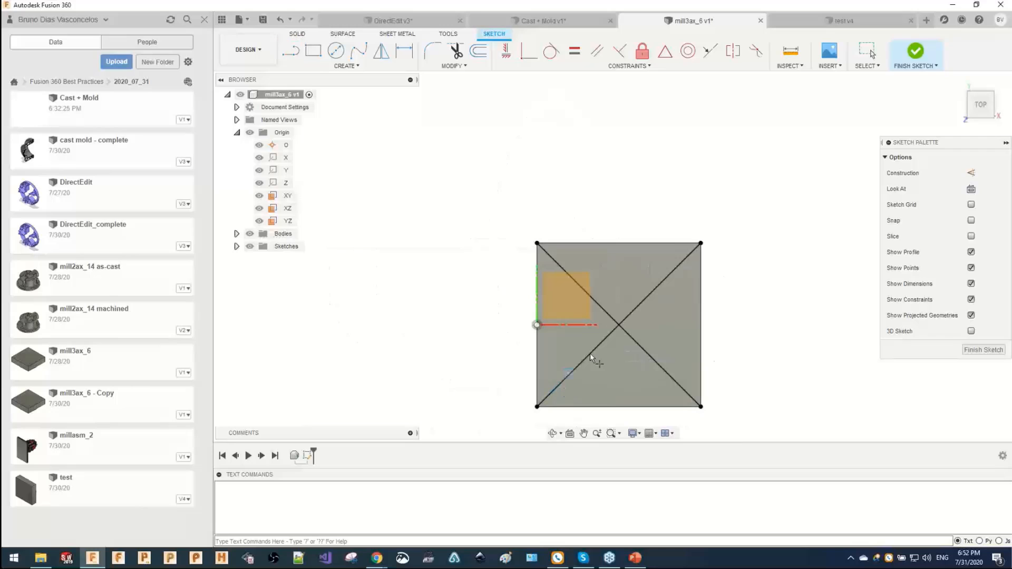
click(911, 67)
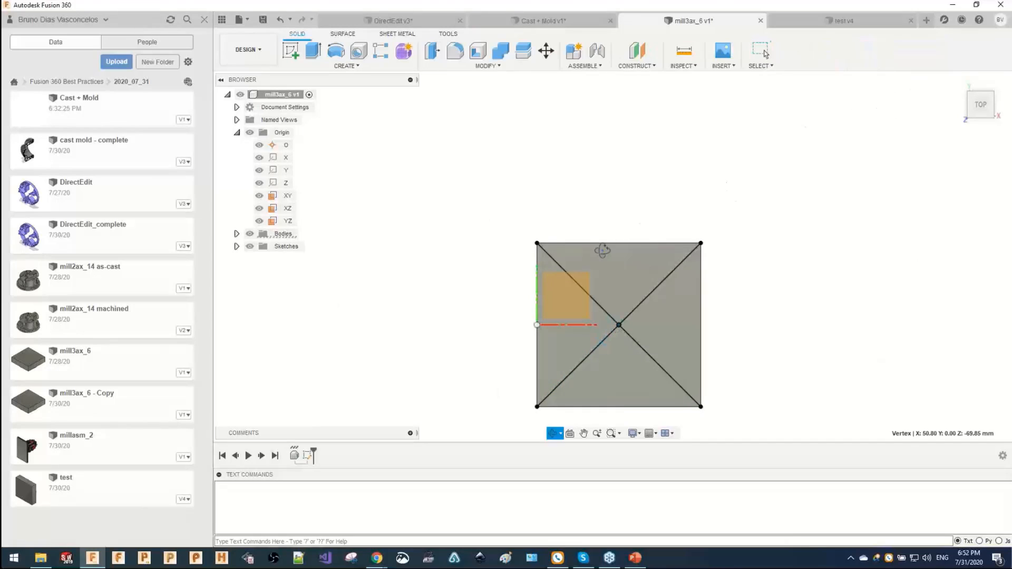
Move the block body point to point, from the crossing of the back-face diagonals to the origin point.
mouse_move(601, 251)
shift+middle_down()
mouse_move(587, 244)
mouse_move(567, 273)
mouse_move(600, 292)
shift+middle_up()
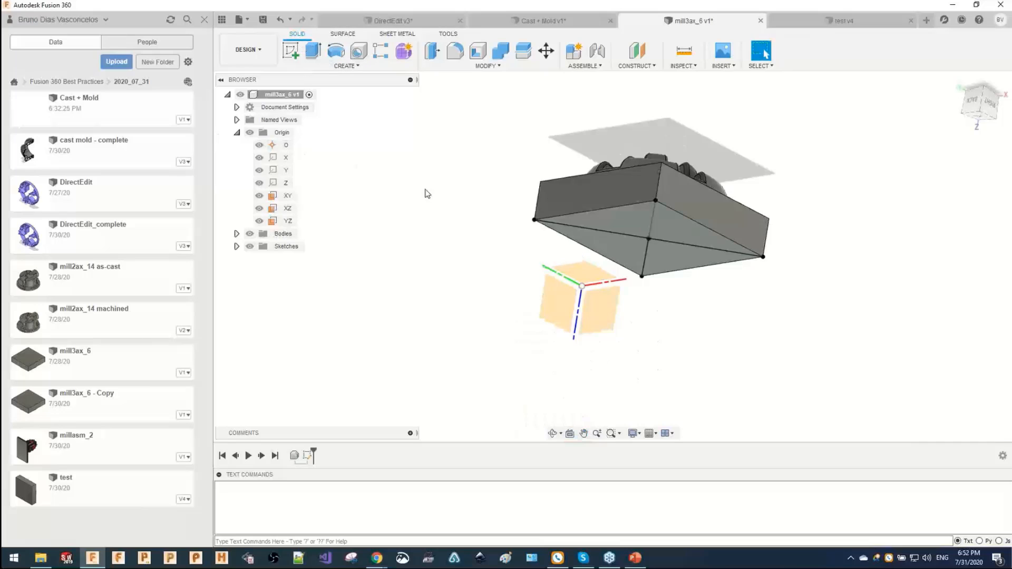
text(ss)
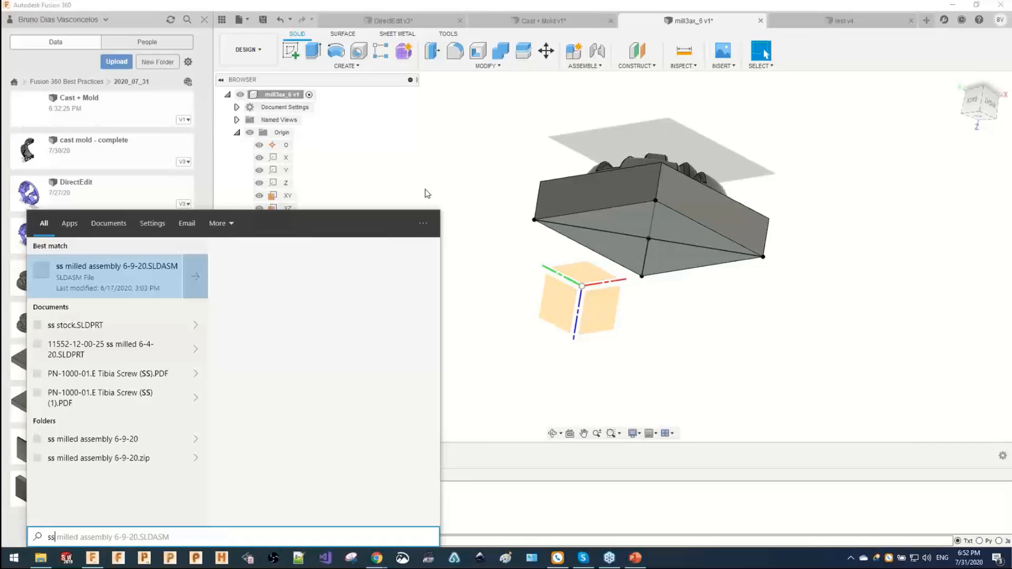
key(Escape)
text(smove)
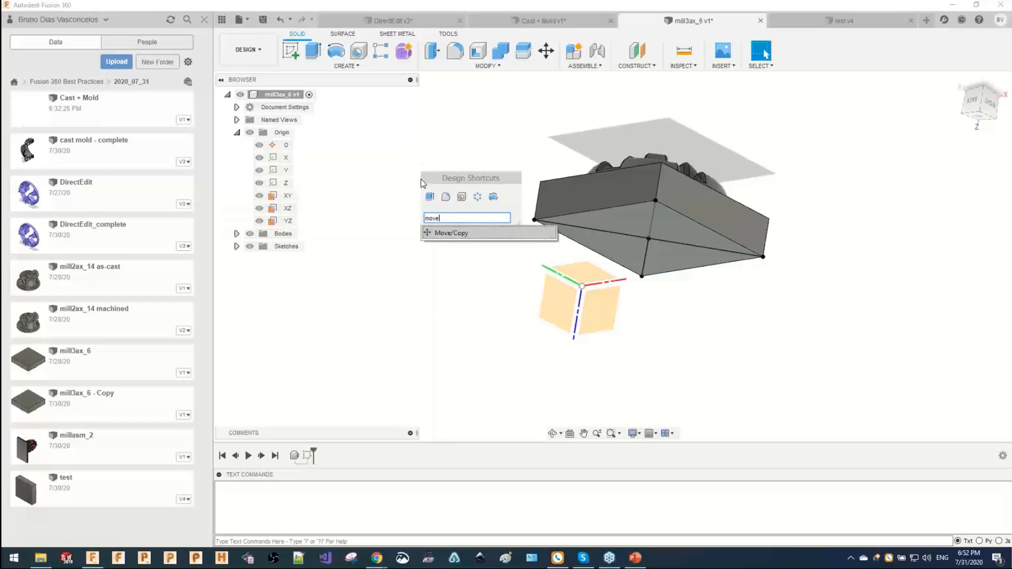
click(467, 234)
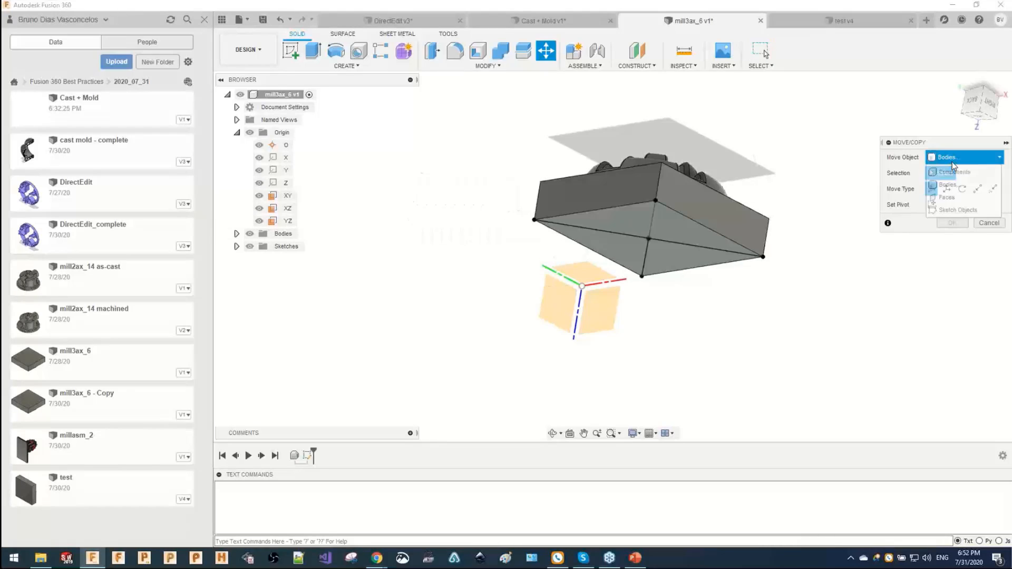
click(642, 213)
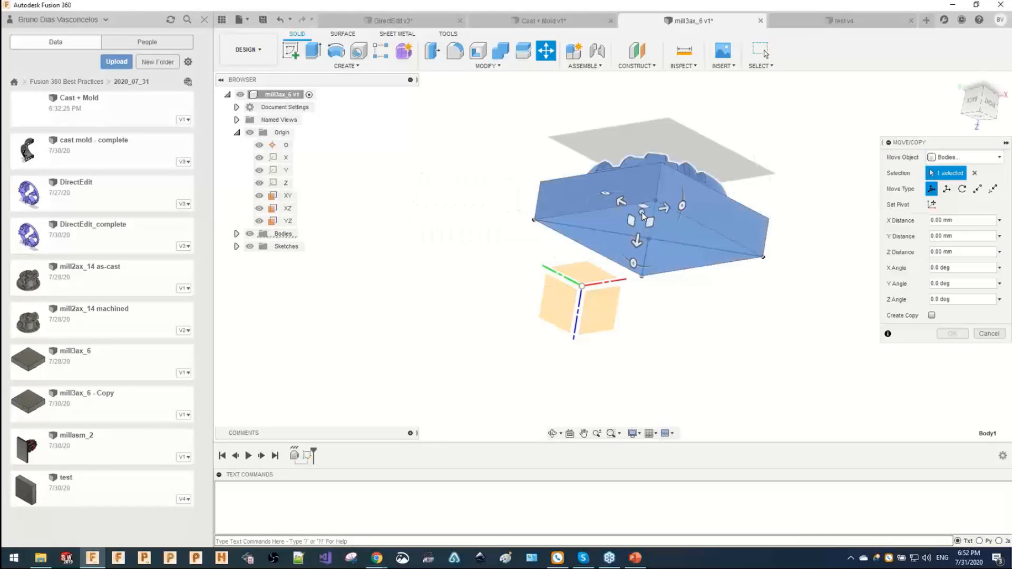
click(972, 173)
click(999, 157)
click(961, 185)
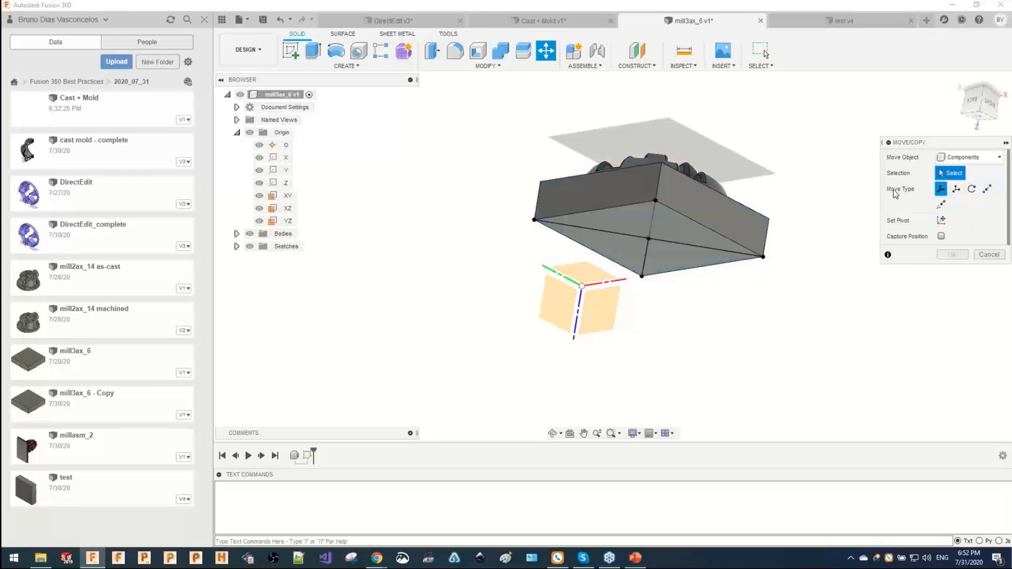
click(970, 157)
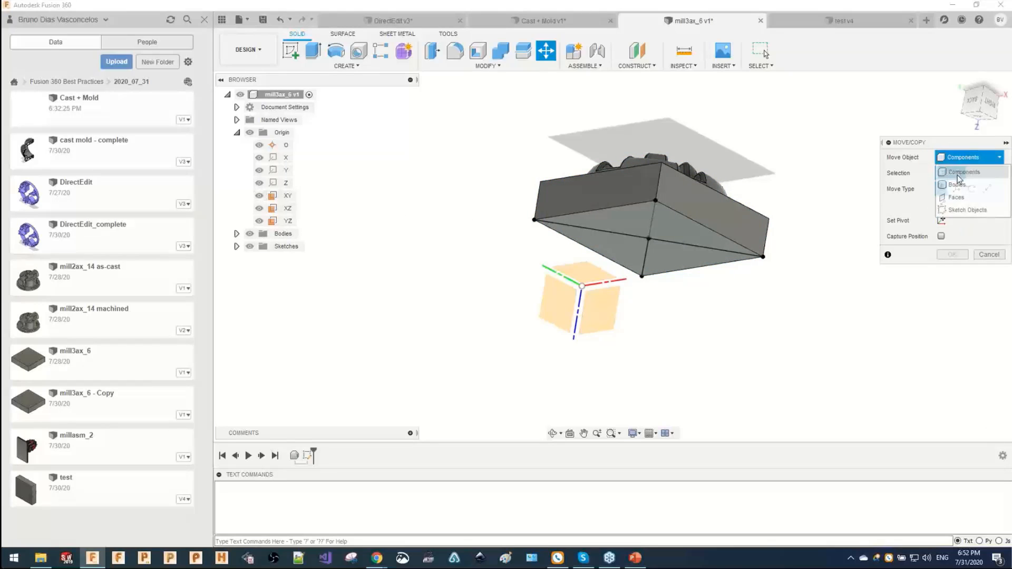
click(958, 174)
click(650, 240)
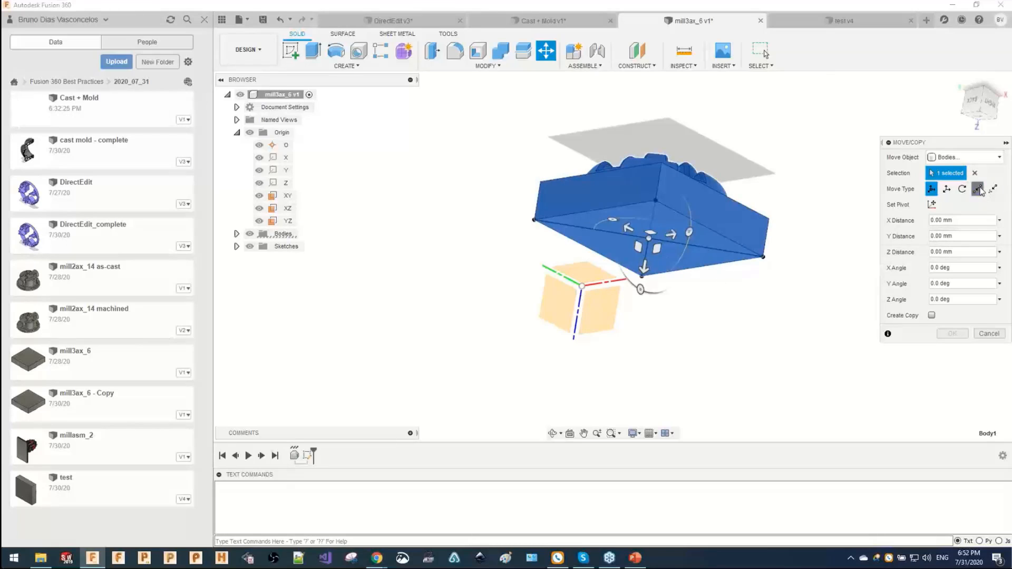
click(979, 188)
click(649, 239)
click(582, 287)
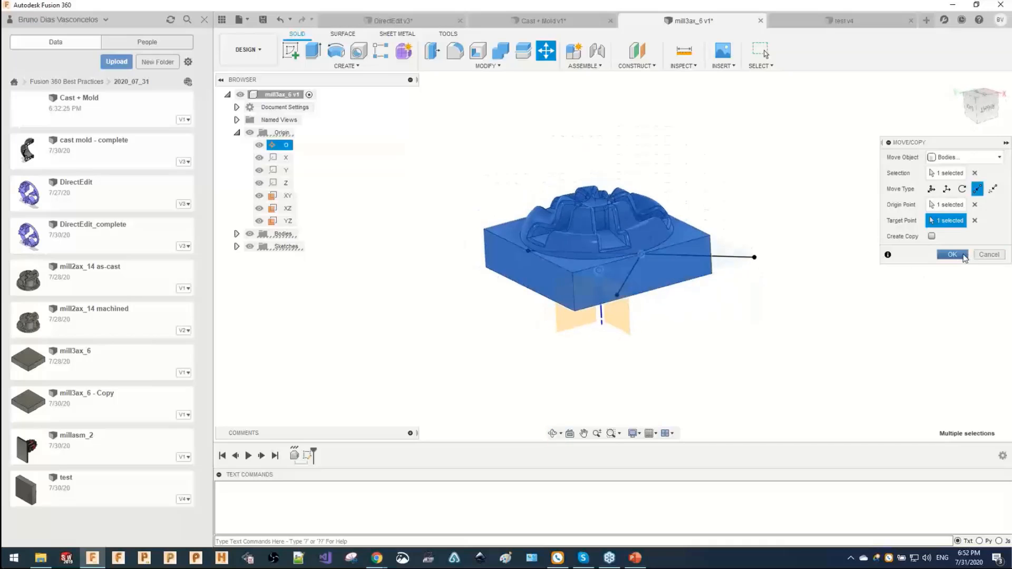
click(962, 256)
click(307, 455)
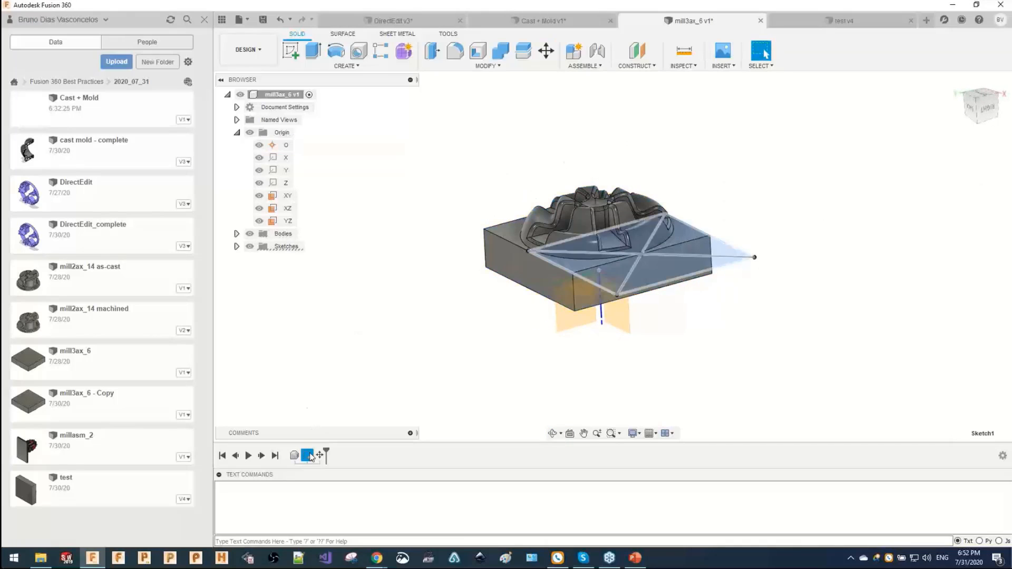
key(Delete)
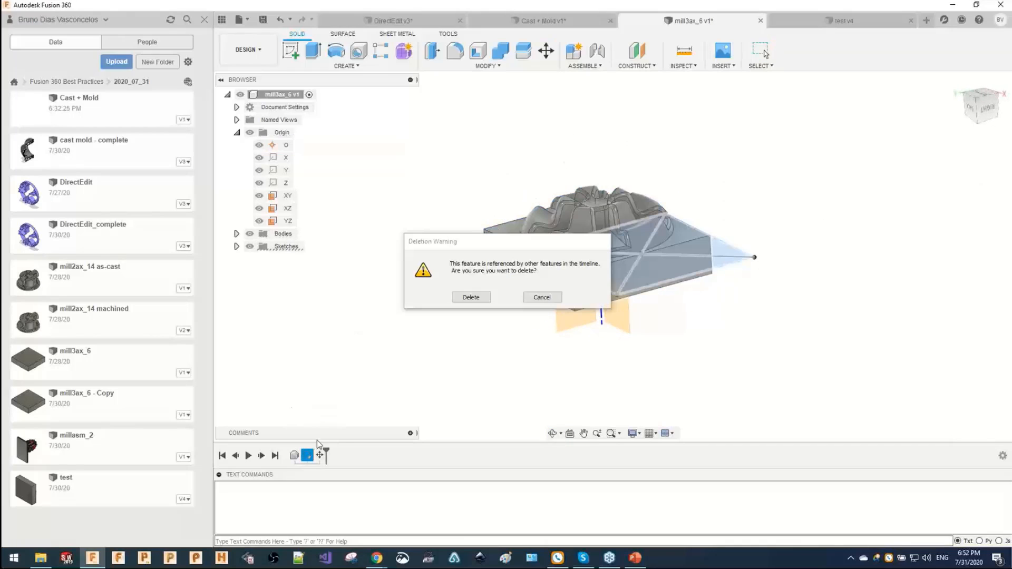
click(538, 298)
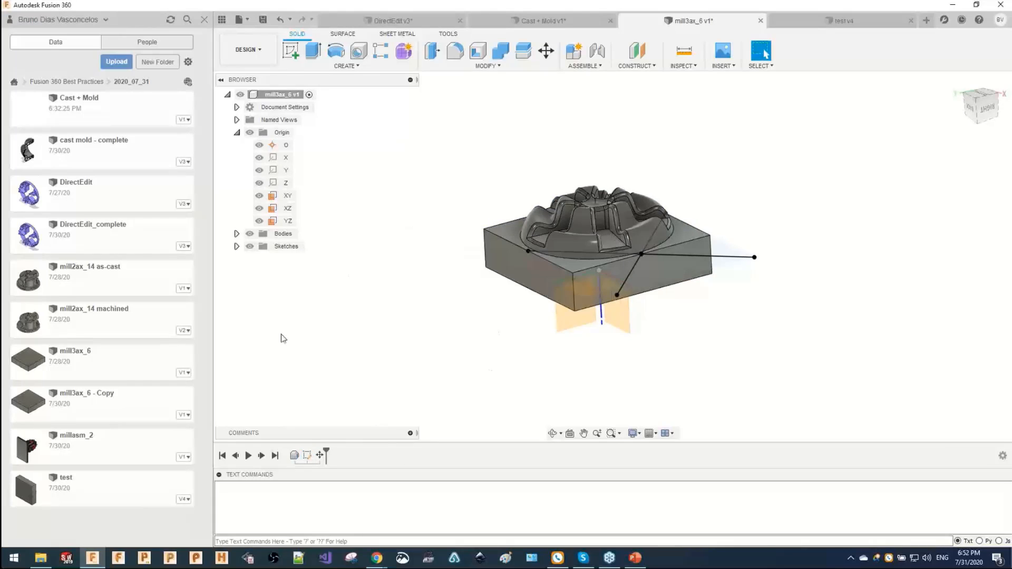
Locate the diagonal sketch from its history feature and hide it.
right_click(307, 455)
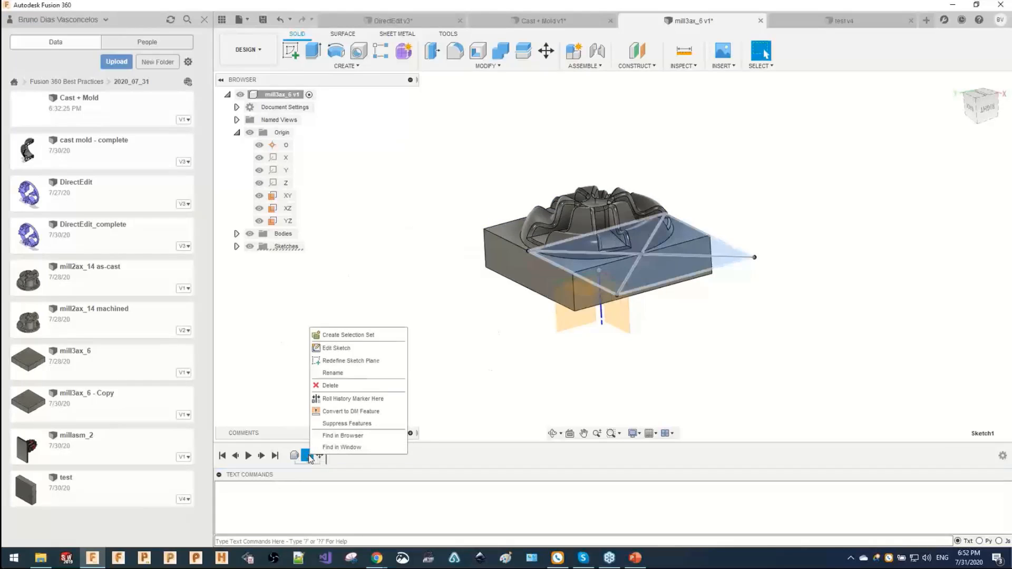
click(330, 358)
click(259, 259)
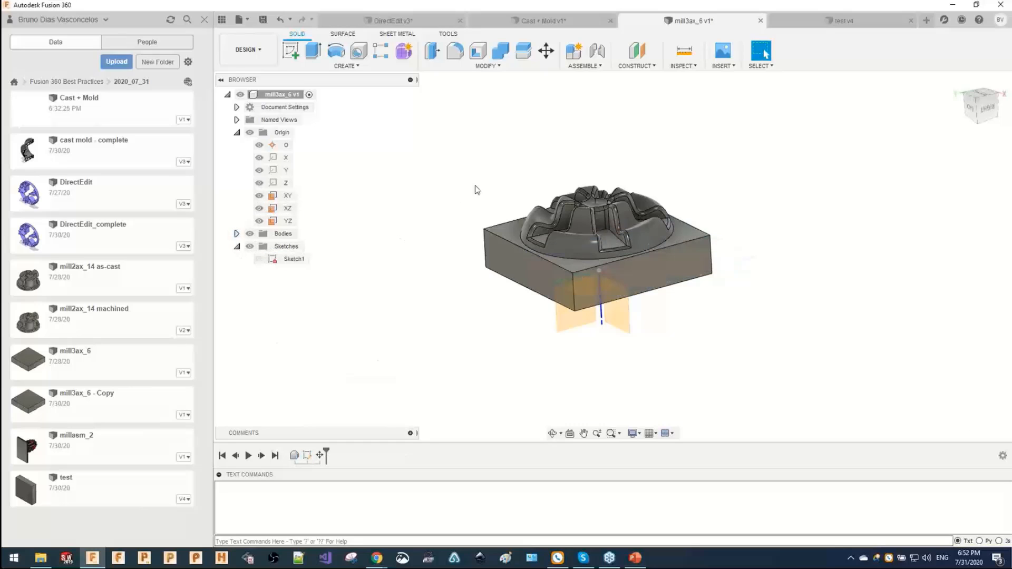
Start a new sketch on the origin XZ plane through the middle of the block.
mouse_move(476, 189)
shift+middle_down()
mouse_move(474, 153)
mouse_move(477, 169)
mouse_move(500, 130)
mouse_move(572, 137)
mouse_move(568, 196)
mouse_move(582, 189)
mouse_move(586, 146)
mouse_move(599, 205)
mouse_move(601, 187)
mouse_move(604, 200)
mouse_move(622, 174)
mouse_move(638, 219)
shift+middle_up()
click(615, 314)
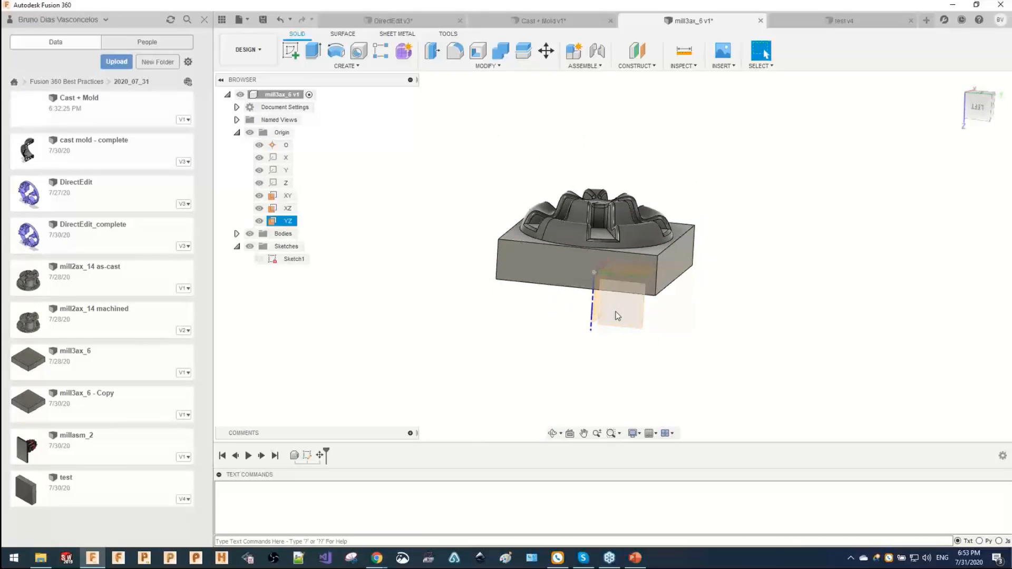
shift+middle_drag(615, 314, 782, 181)
click(980, 97)
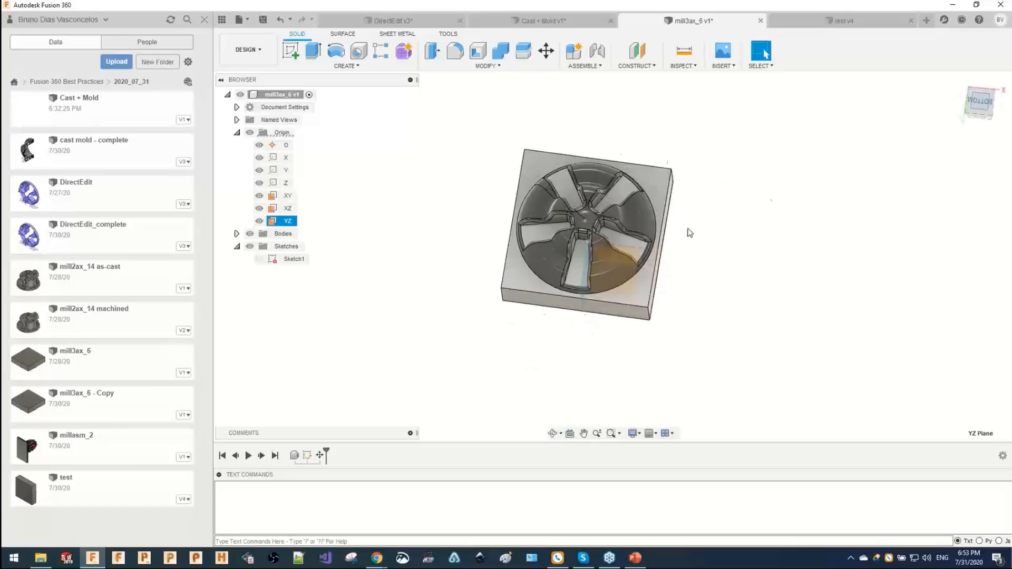
scroll(571, 208, down, 3)
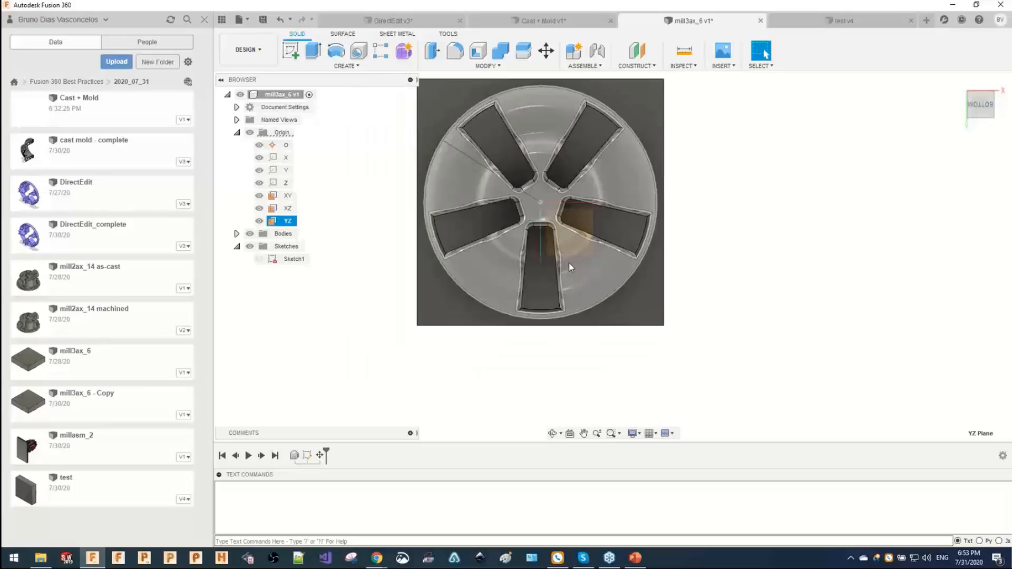
shift+middle_drag(571, 263, 562, 169)
click(555, 307)
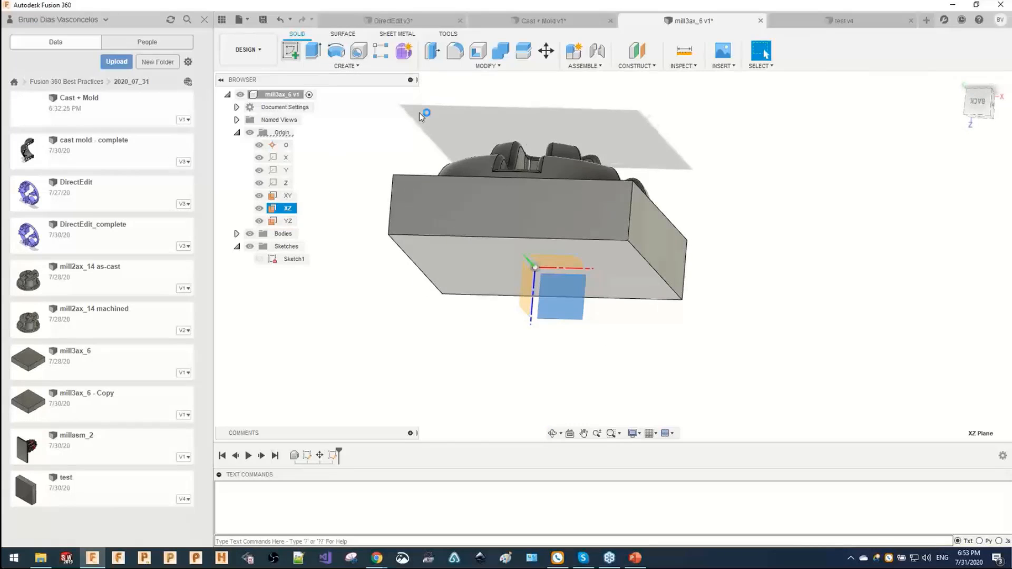
mouse_move(619, 284)
shift+middle_down()
mouse_move(592, 156)
mouse_move(558, 248)
mouse_move(717, 109)
shift+middle_up()
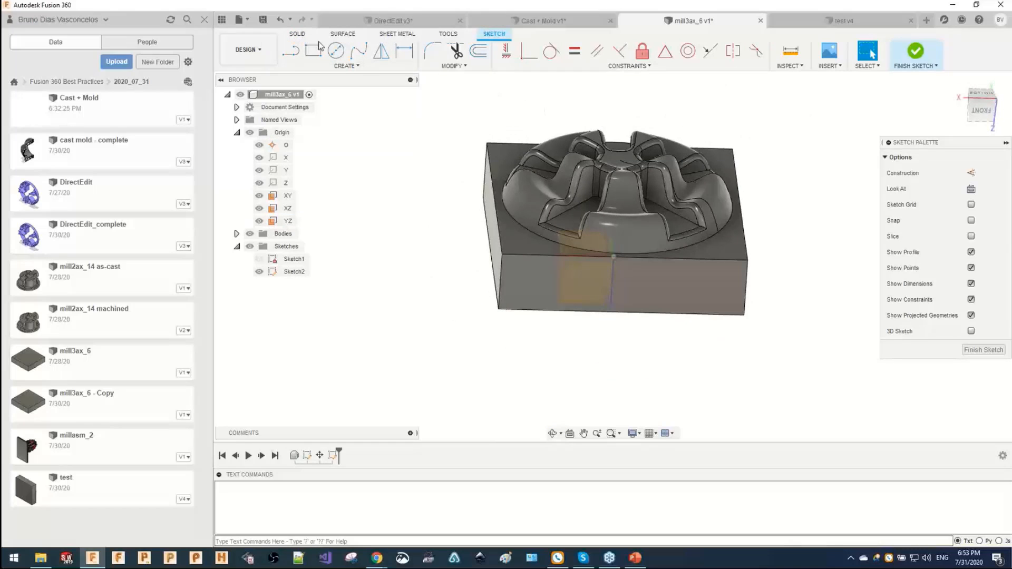
click(789, 66)
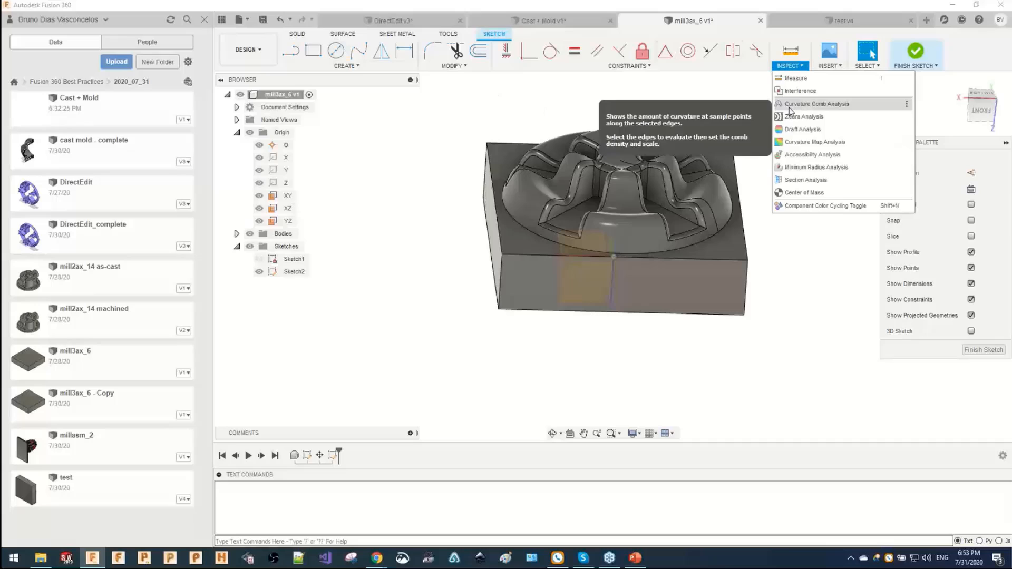
click(785, 179)
click(584, 282)
shift+middle_drag(538, 278, 595, 301)
key(Escape)
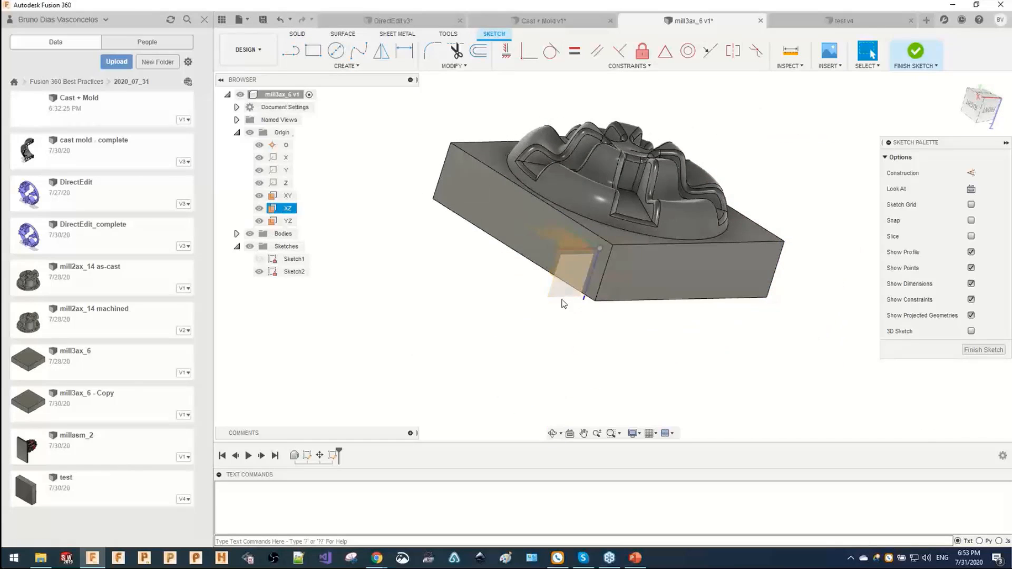
Create a section analysis of the block on the XZ plane, examine the cut profile from the front, and undo the analysis.
click(832, 67)
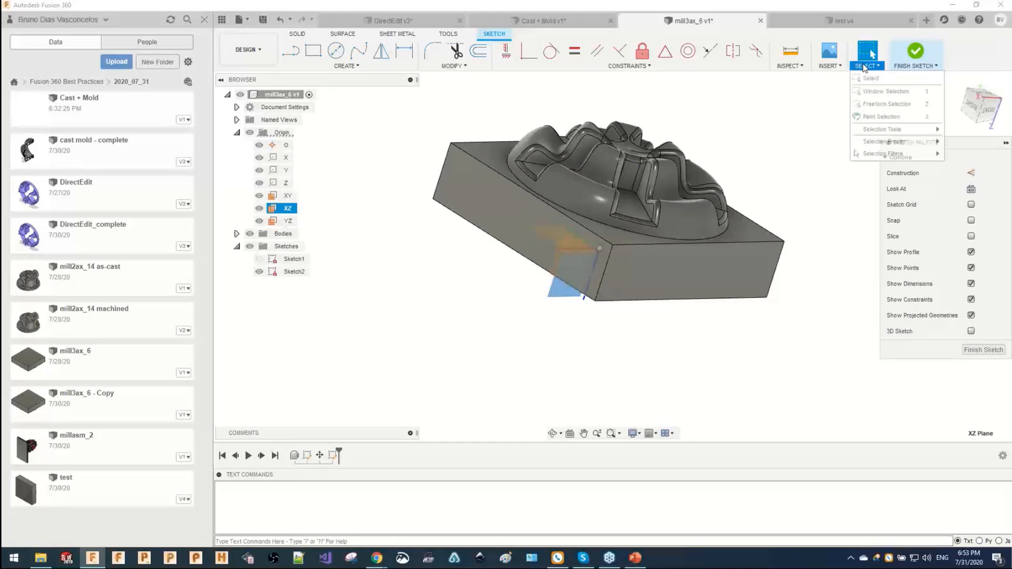
click(829, 66)
click(789, 66)
click(805, 179)
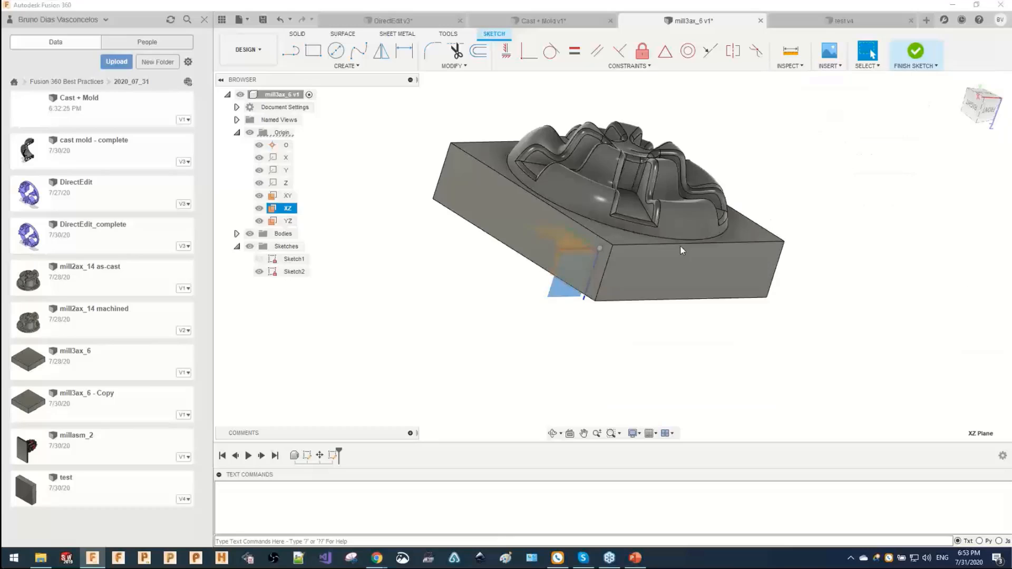
click(949, 254)
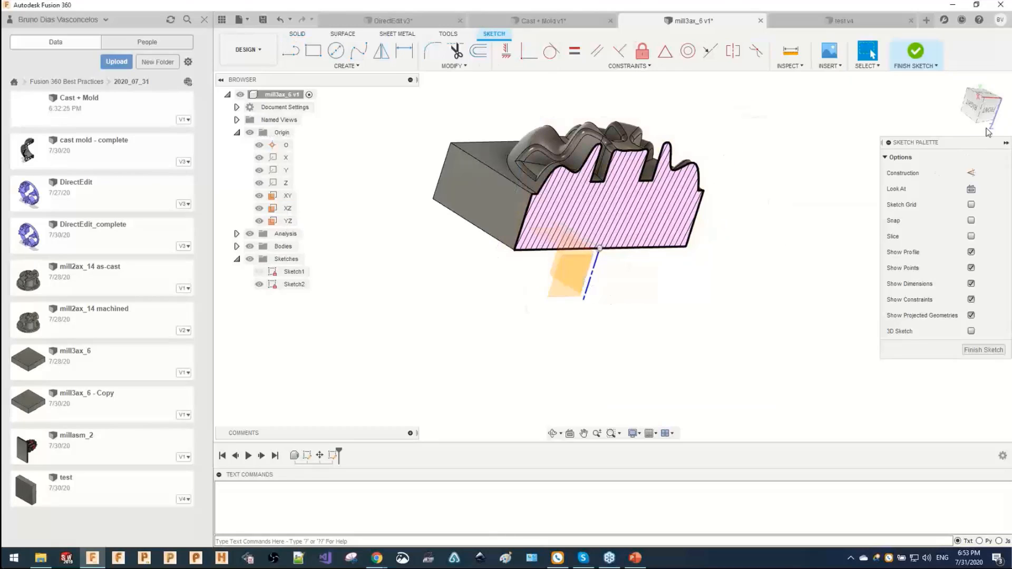
click(991, 113)
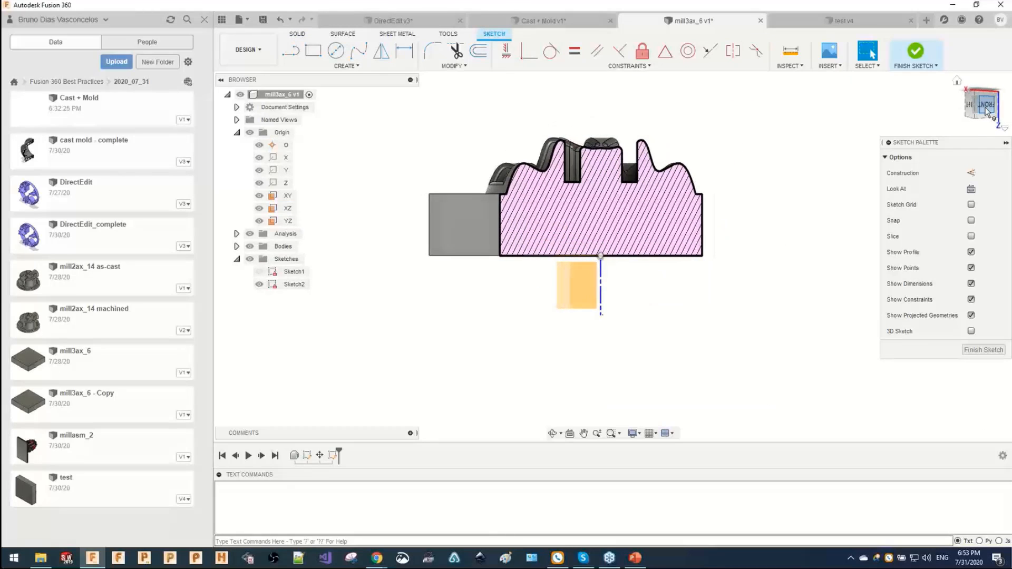
shift+middle_drag(670, 151, 687, 180)
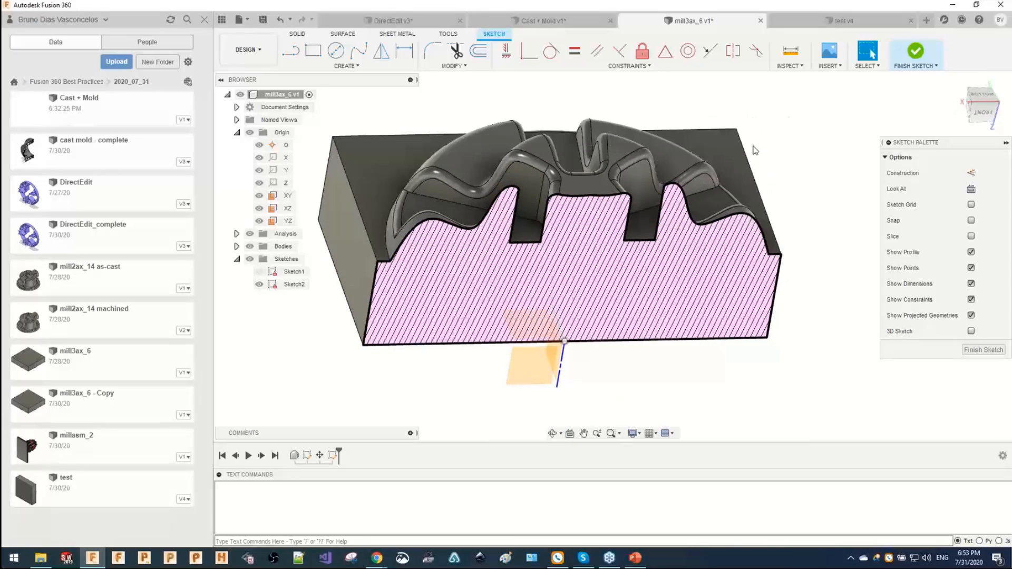
key(ctrl+z)
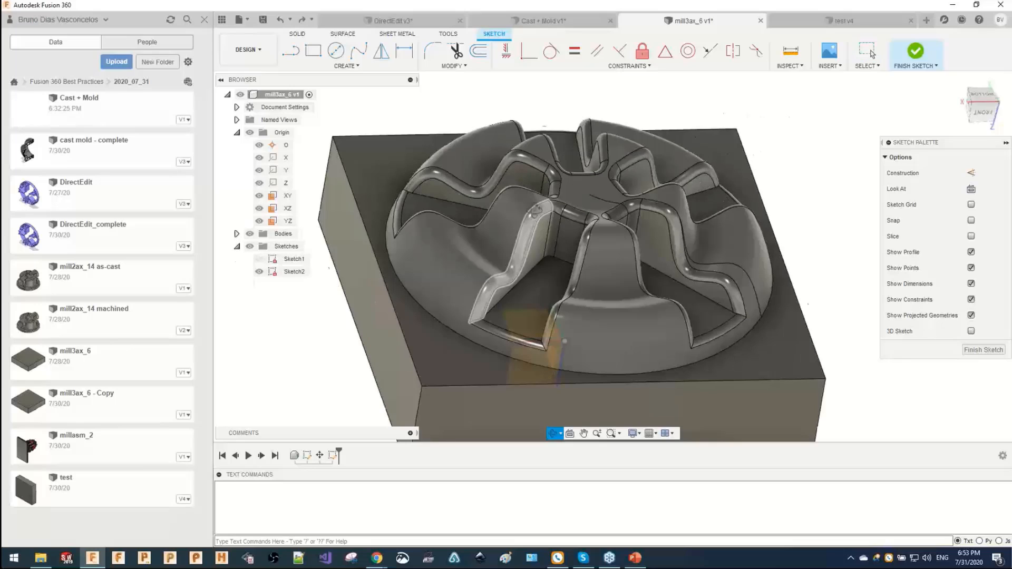
Finish the empty XZ sketch and start a new sketch on the origin YZ plane, looking at it straight on.
shift+middle_drag(536, 212, 527, 296)
scroll(533, 274, up, 1)
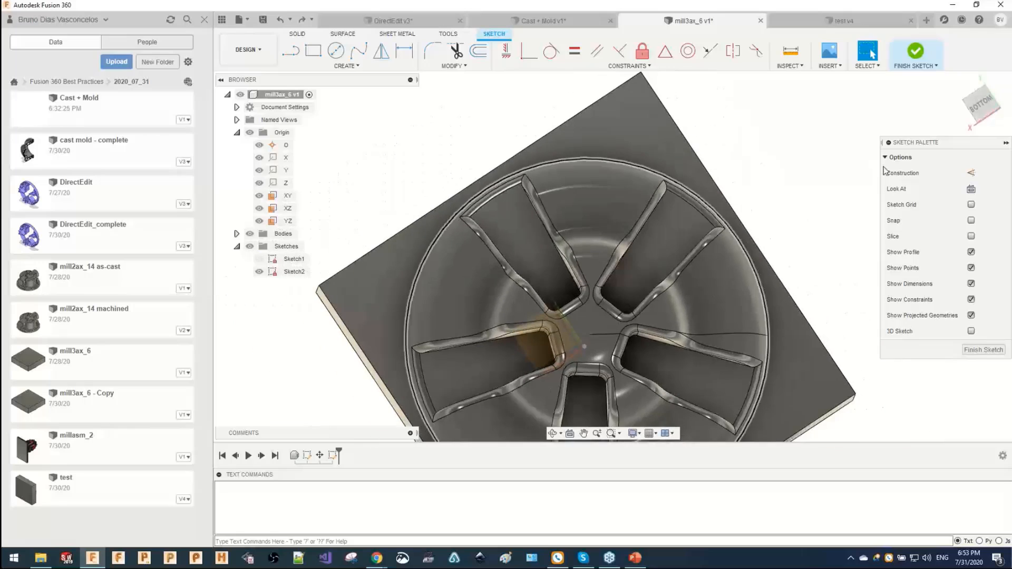
click(980, 103)
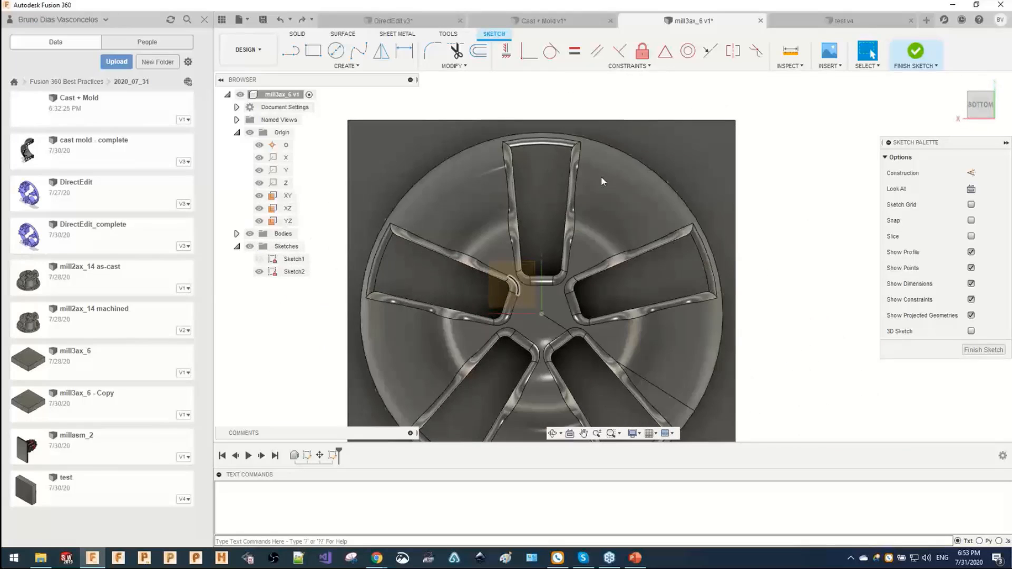
shift+middle_drag(601, 177, 560, 363)
click(568, 323)
shift+middle_drag(568, 324, 577, 195)
click(578, 342)
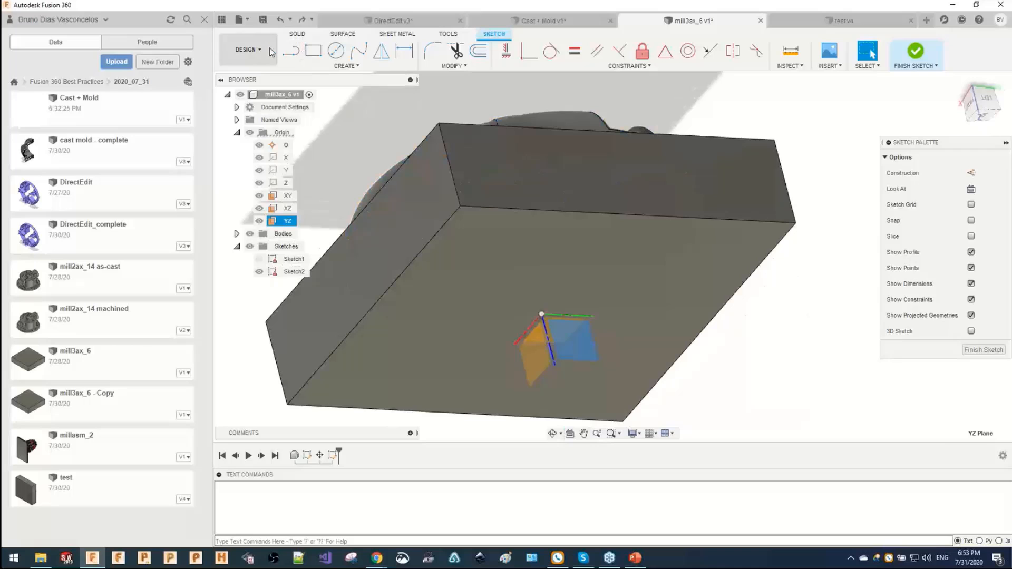
click(915, 51)
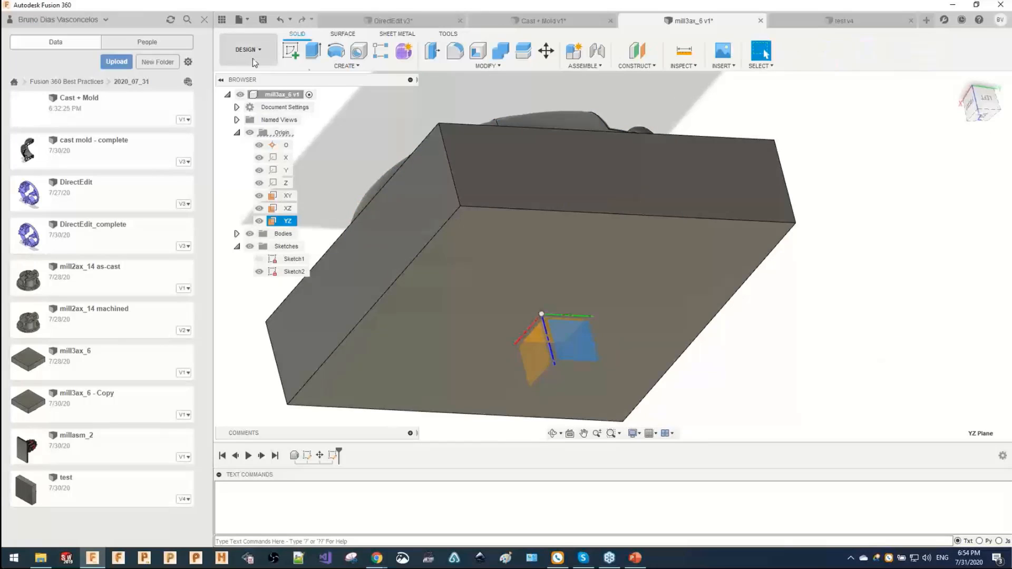
click(290, 51)
mouse_move(534, 236)
shift+middle_down()
mouse_move(553, 137)
mouse_move(520, 244)
mouse_move(589, 78)
mouse_move(847, 101)
mouse_move(909, 91)
shift+middle_up()
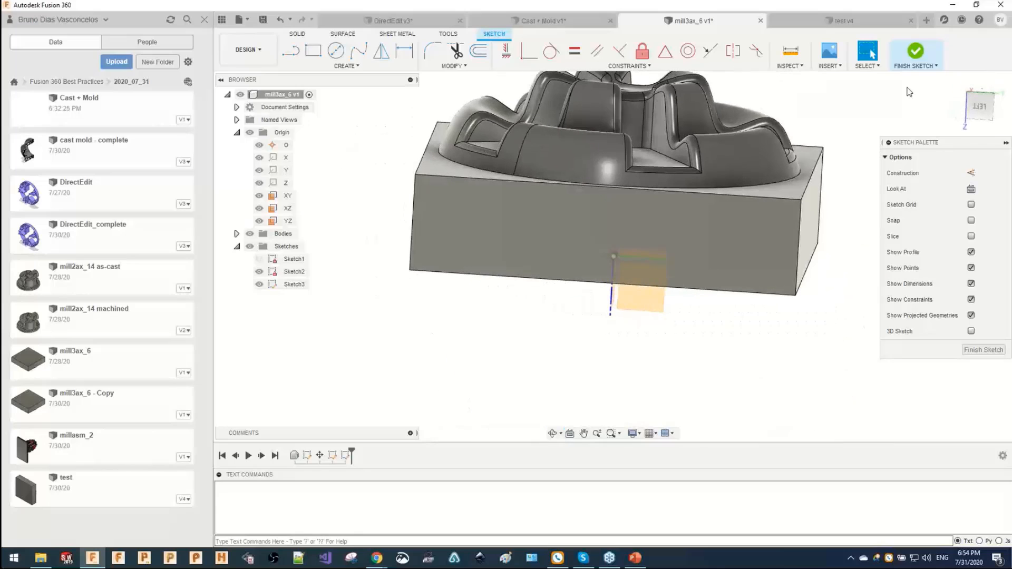
click(981, 107)
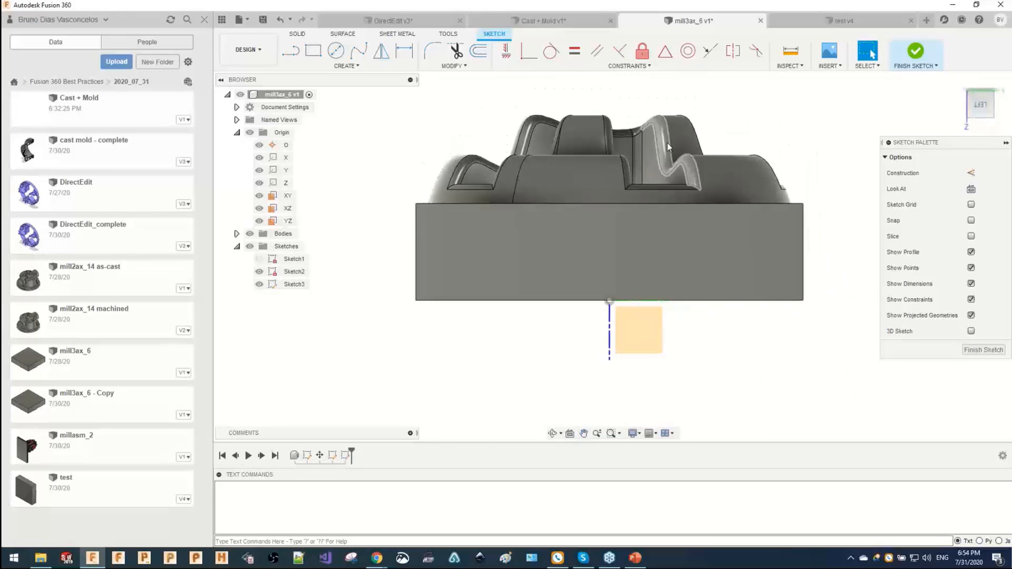
Intersect the whole body with the YZ sketch plane, with the projection link off, and hide the bodies to show the section outline.
click(345, 65)
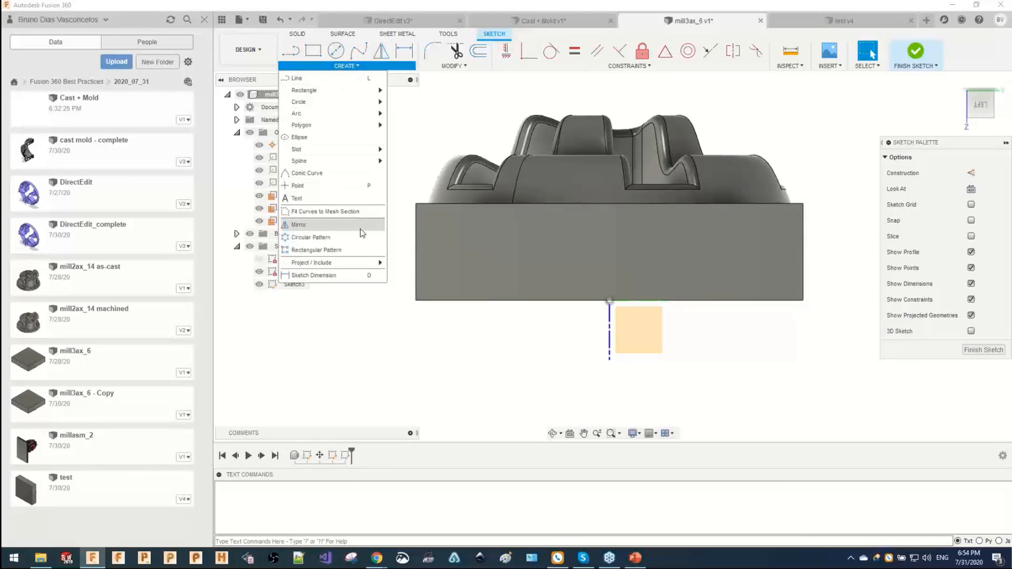
mouse_move(358, 262)
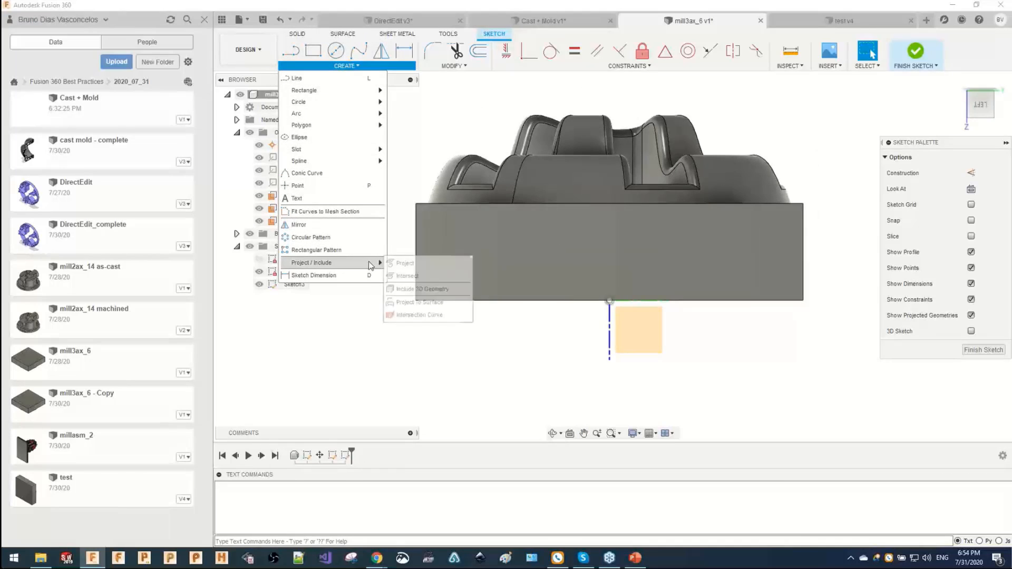
click(415, 276)
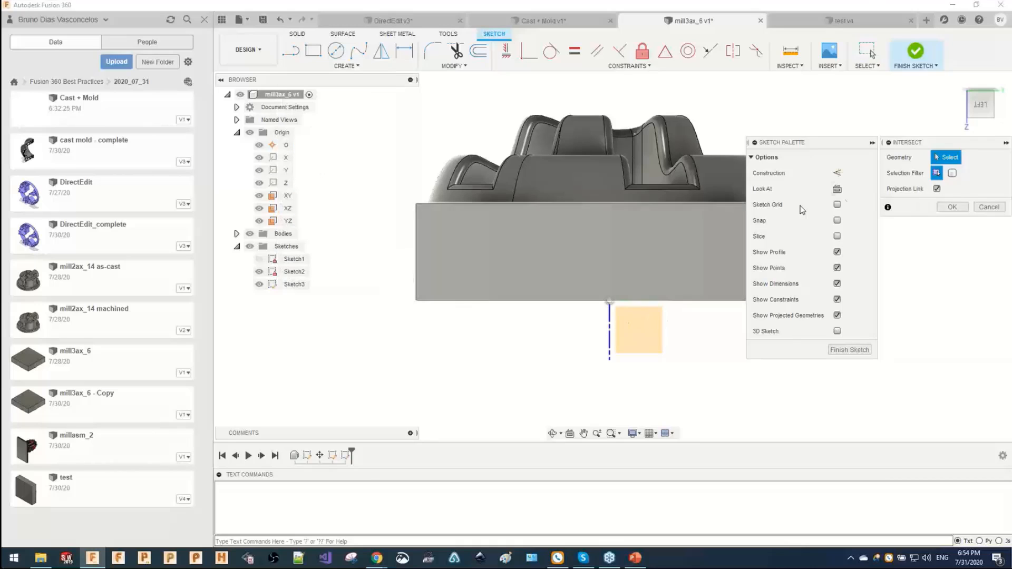
click(938, 188)
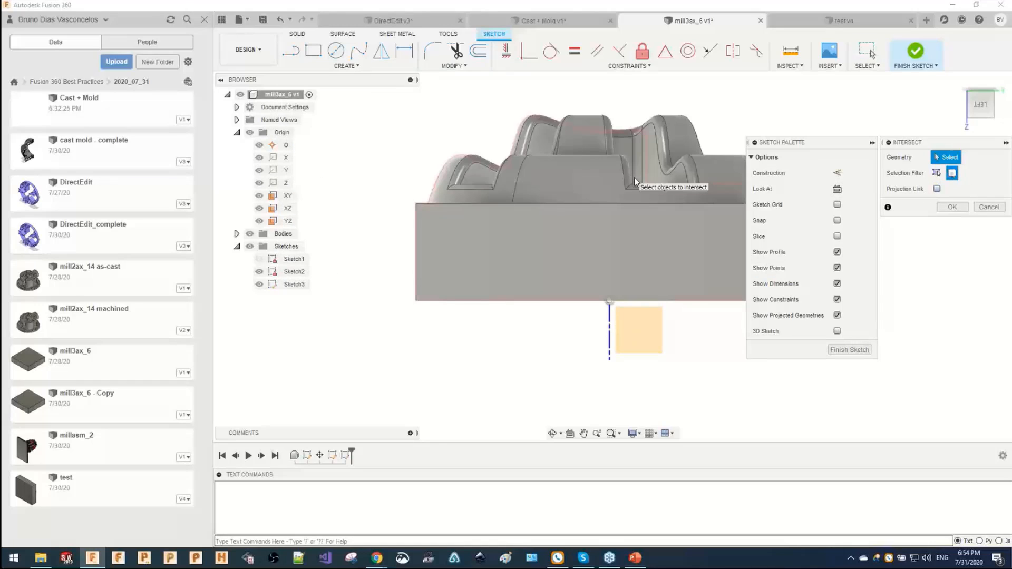
click(674, 173)
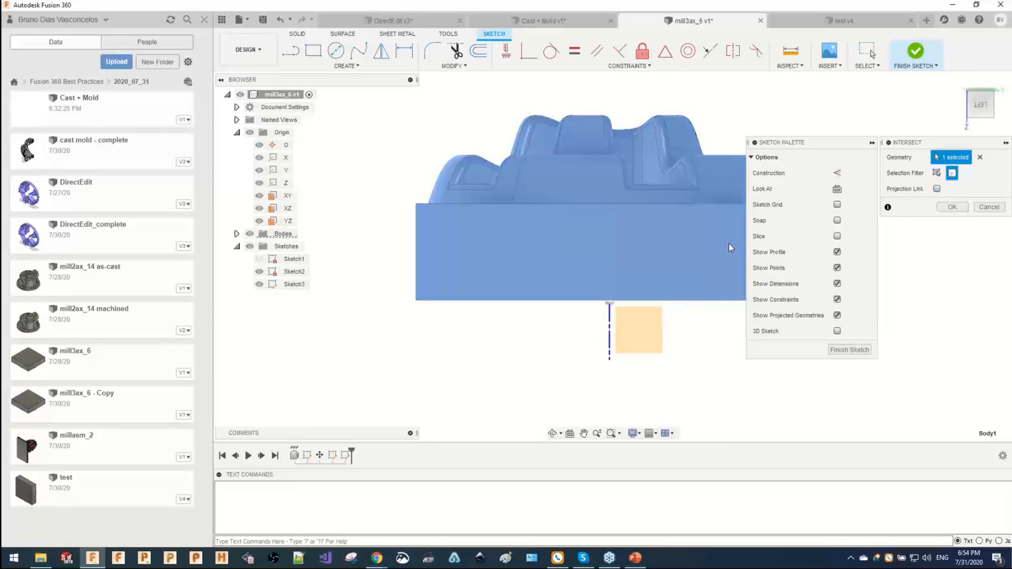
click(950, 207)
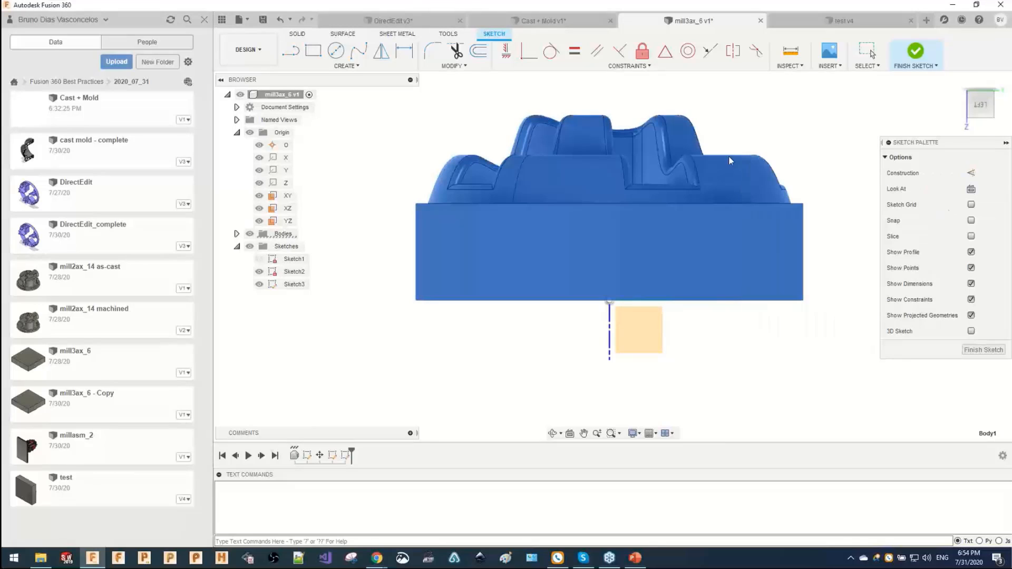
click(250, 234)
scroll(535, 137, up, 2)
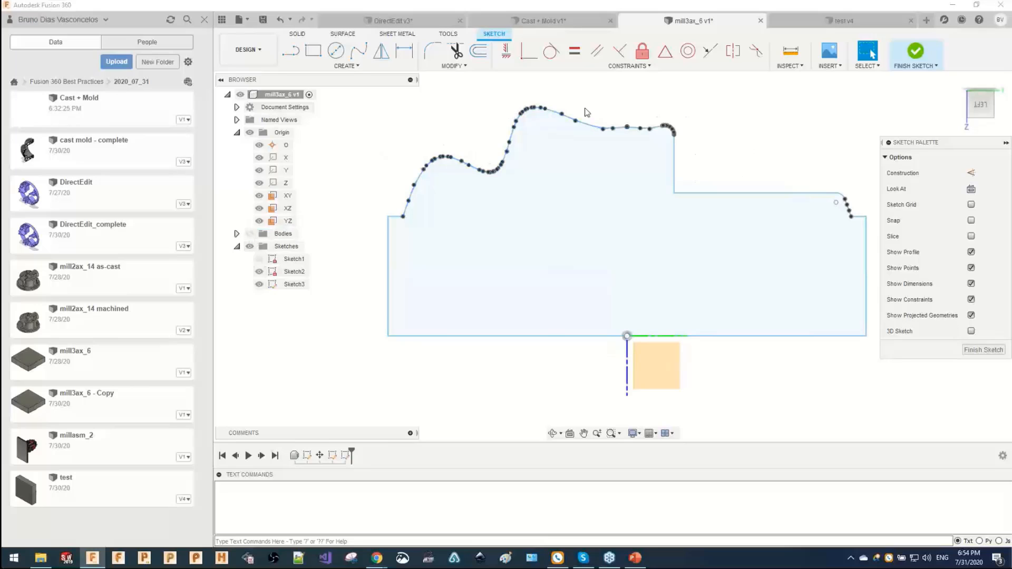
Show the bodies and draw a vertical line from the section's upper curve down to the origin.
click(248, 234)
scroll(677, 137, up, 3)
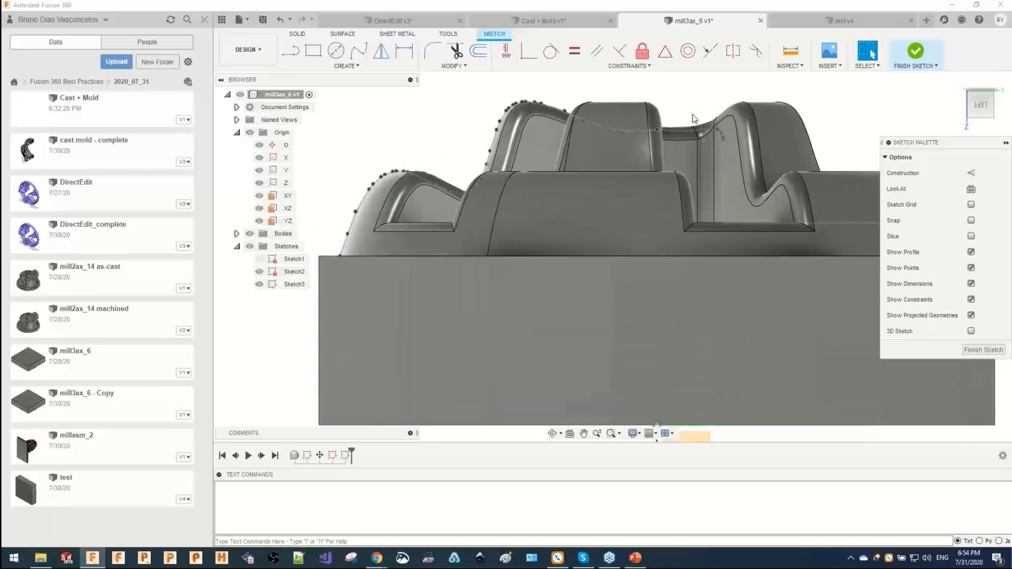
shift+middle_drag(694, 119, 682, 146)
click(980, 107)
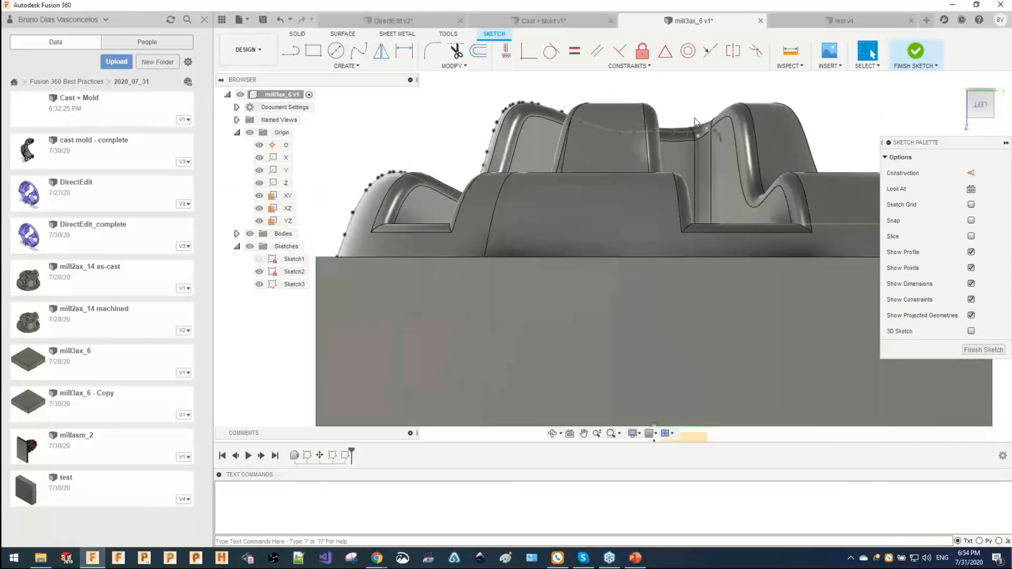
click(290, 51)
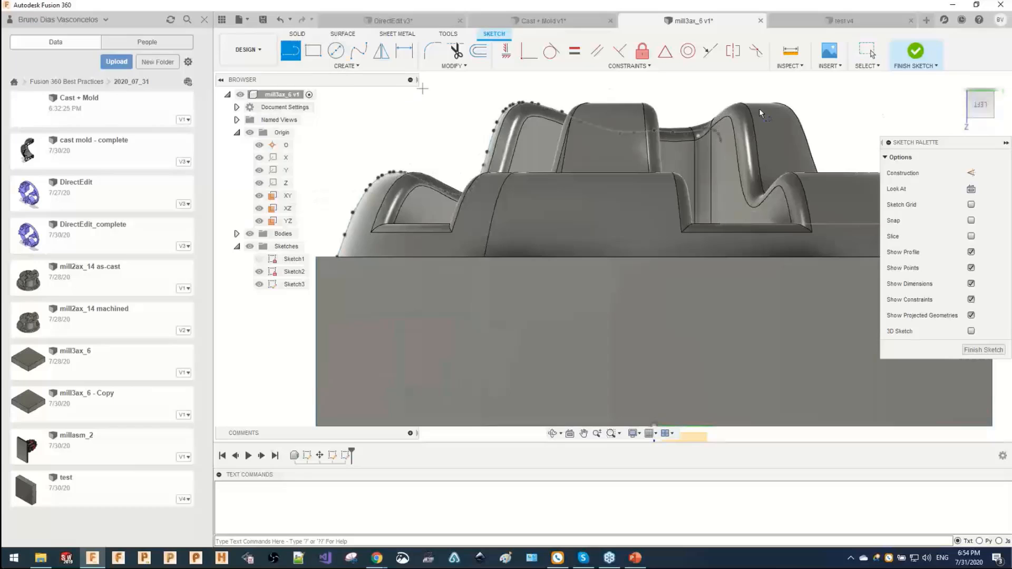
click(657, 132)
scroll(667, 377, down, 5)
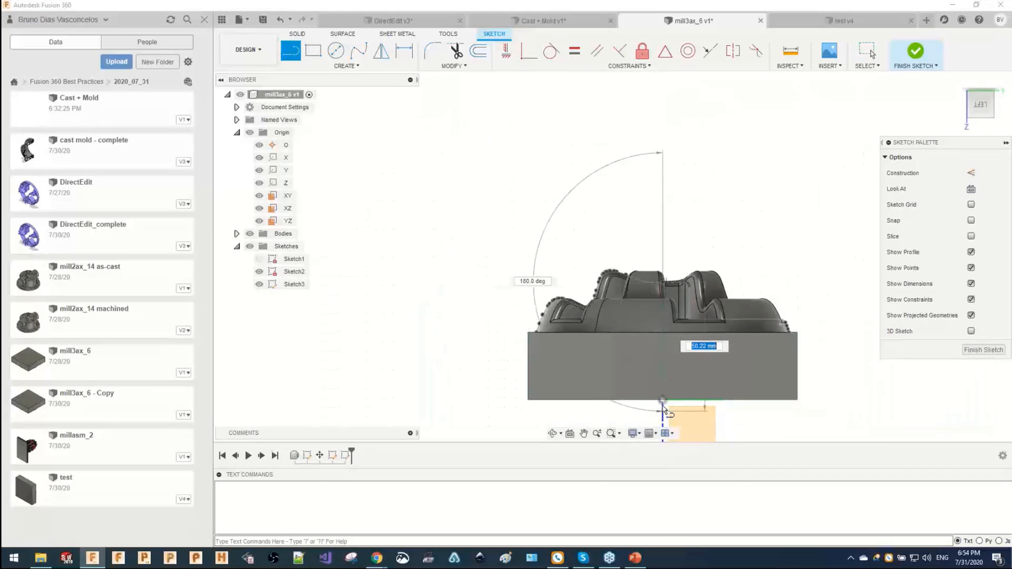
double_click(662, 402)
Draw a horizontal line along the block's upper edge from one corner to the other and end the Line command.
scroll(494, 328, up, 2)
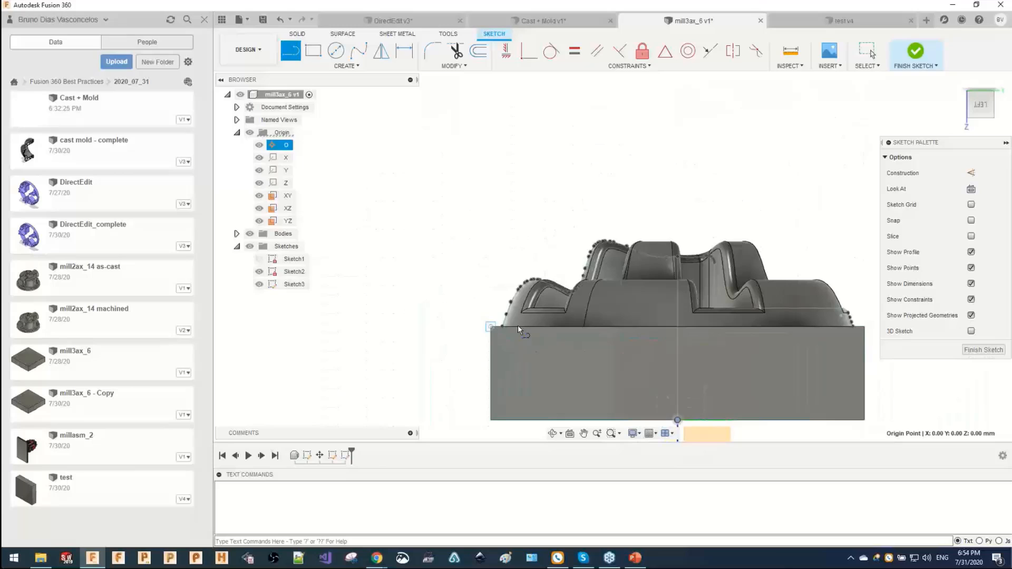
click(491, 327)
double_click(678, 325)
key(Escape)
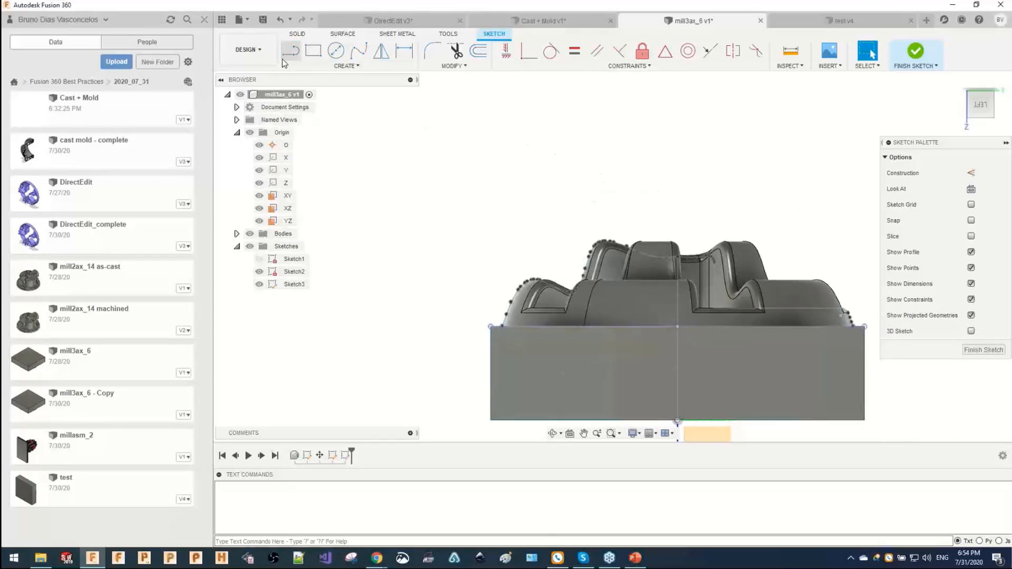
Hide the bodies and check that the area between the section curve, horizontal line and vertical line is a closed profile.
click(249, 235)
scroll(626, 286, up, 2)
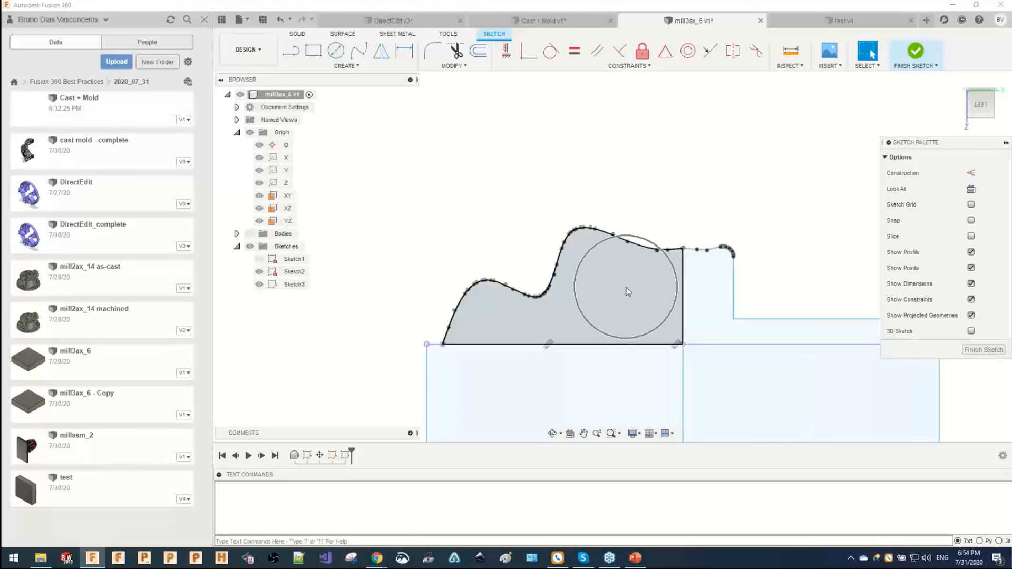
click(641, 279)
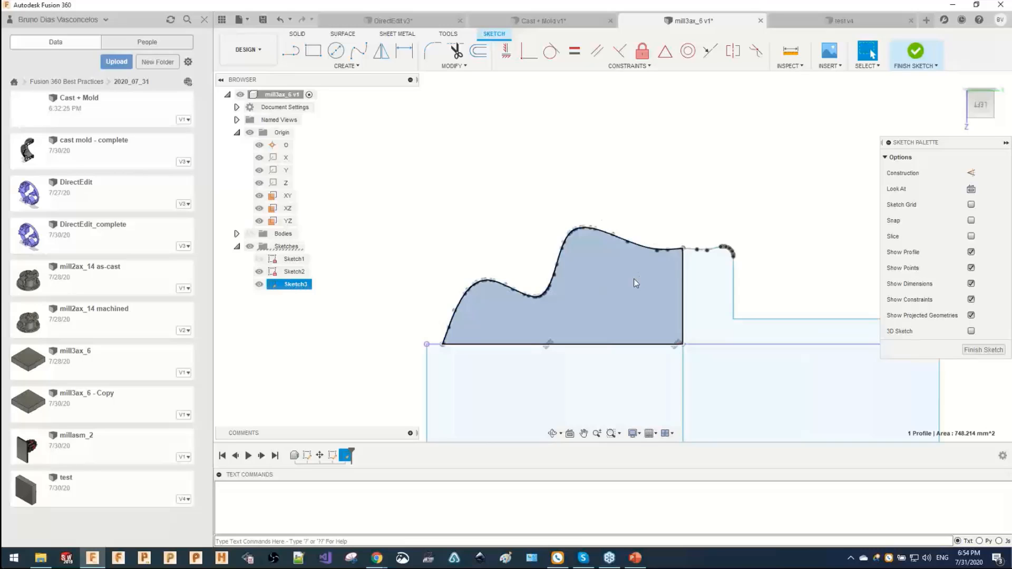
key(Escape)
scroll(697, 193, down, 2)
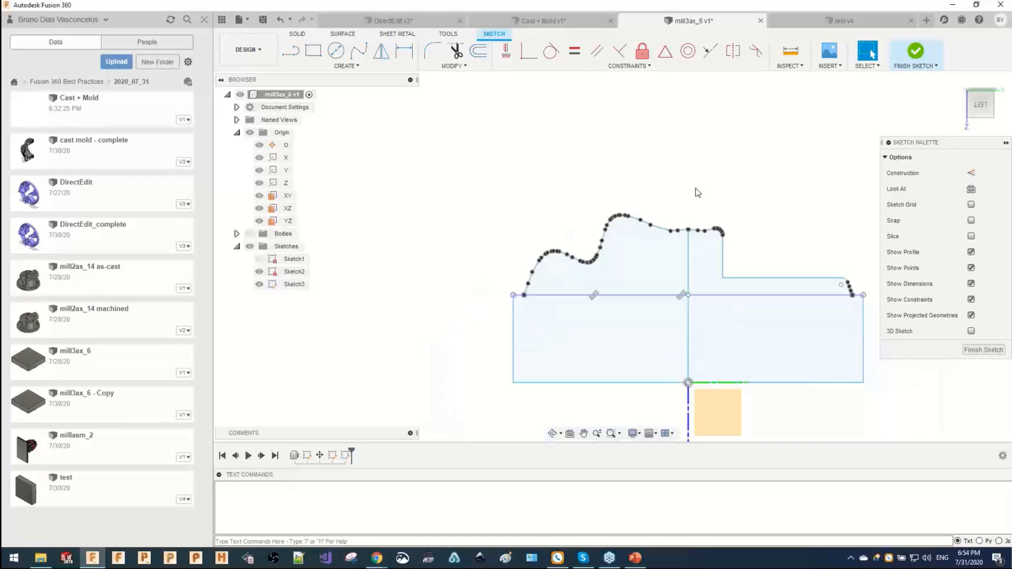
Delete the section curves and block edges on the stepped side of the vertical centre line.
key(t)
scroll(716, 201, up, 2)
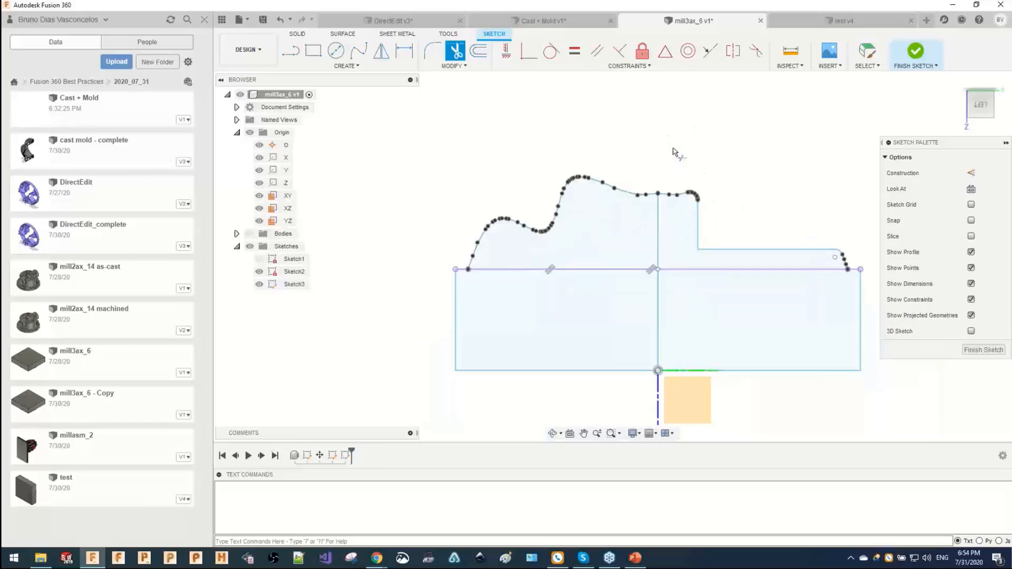
key(Escape)
click(681, 217)
key(Escape)
drag(679, 144, 750, 362)
key(Delete)
drag(669, 153, 872, 426)
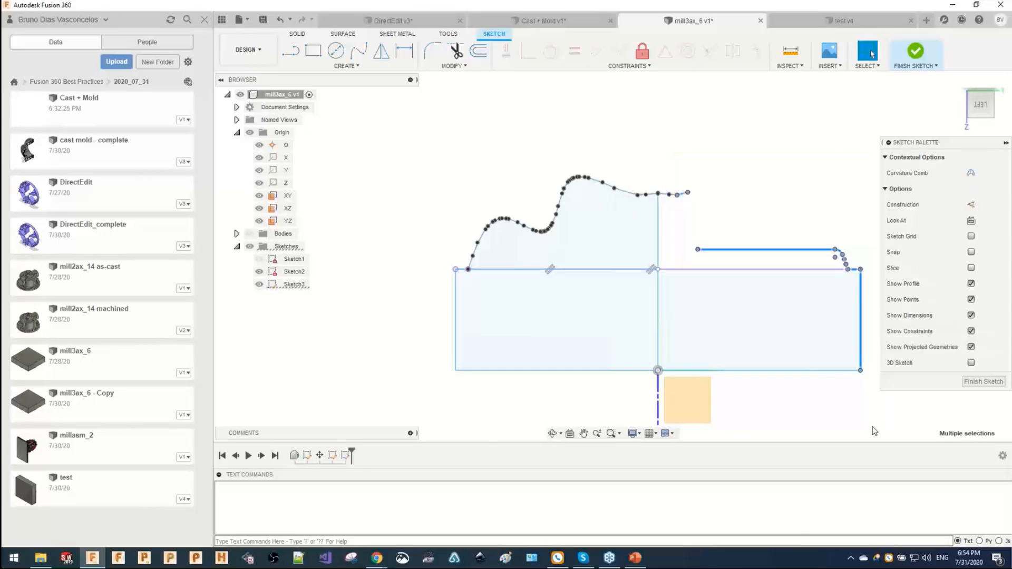
key(Delete)
Trim away the block's remaining bottom and side edges and the part of the vertical line below the horizontal line.
click(740, 269)
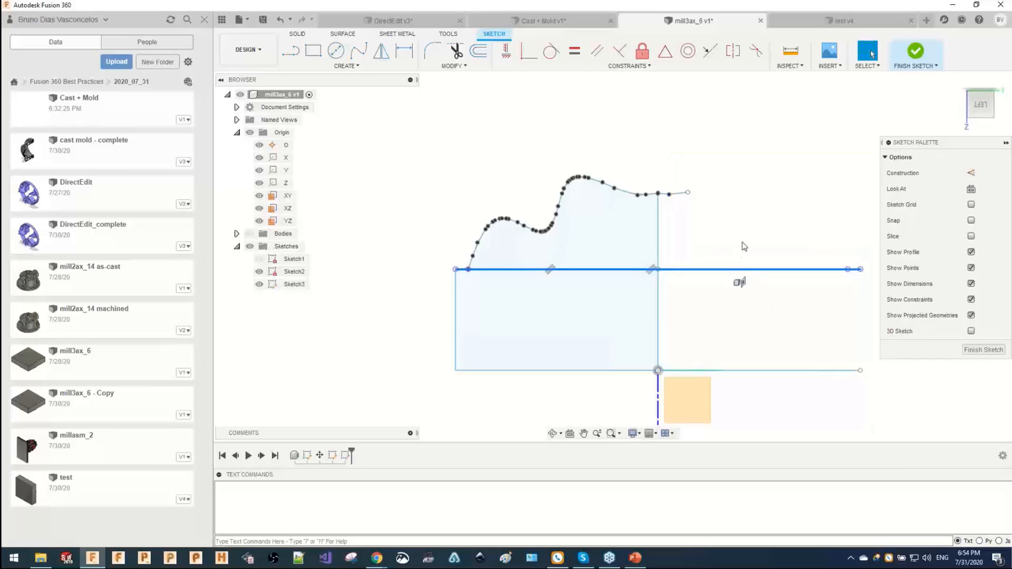
click(744, 302)
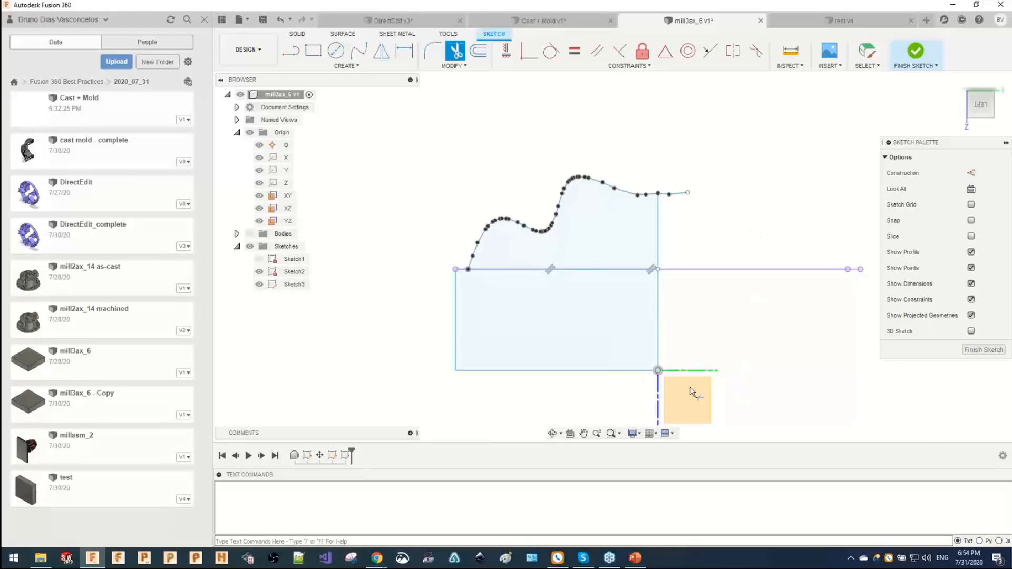
drag(621, 350, 430, 331)
scroll(459, 303, up, 3)
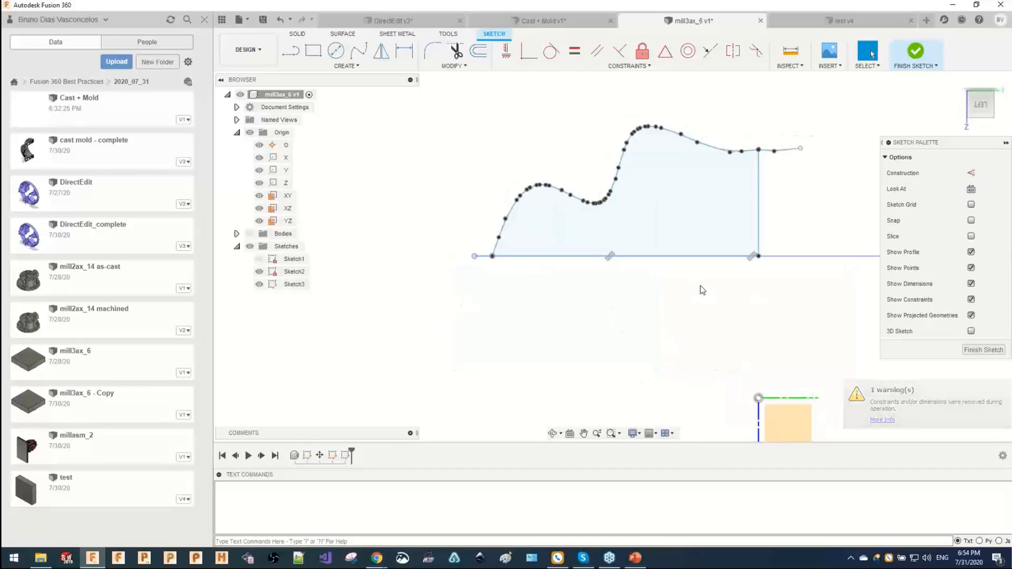
key(Escape)
Delete the constraint on the horizontal line and remove the line's portion beyond the vertical line.
click(785, 257)
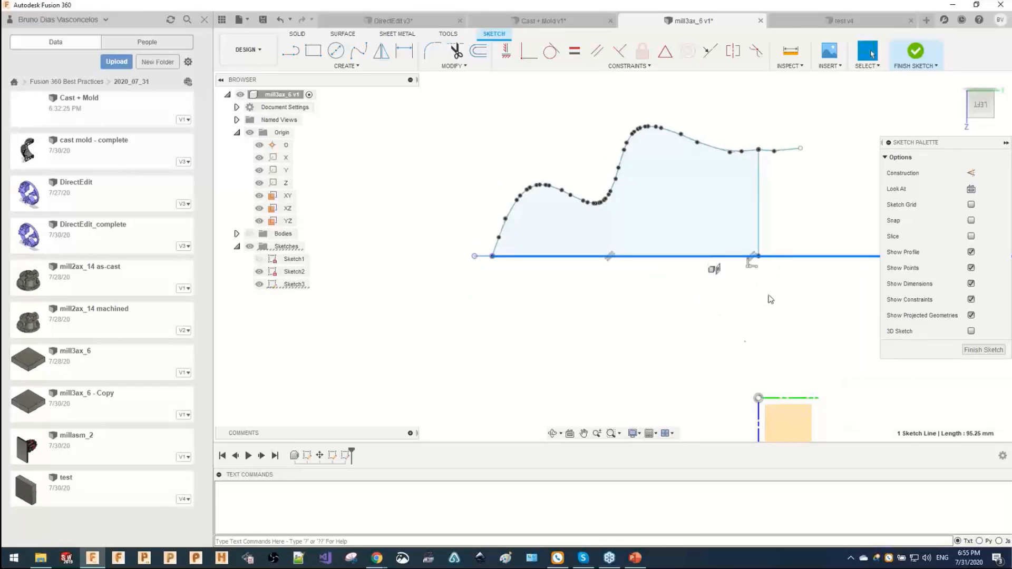
click(771, 341)
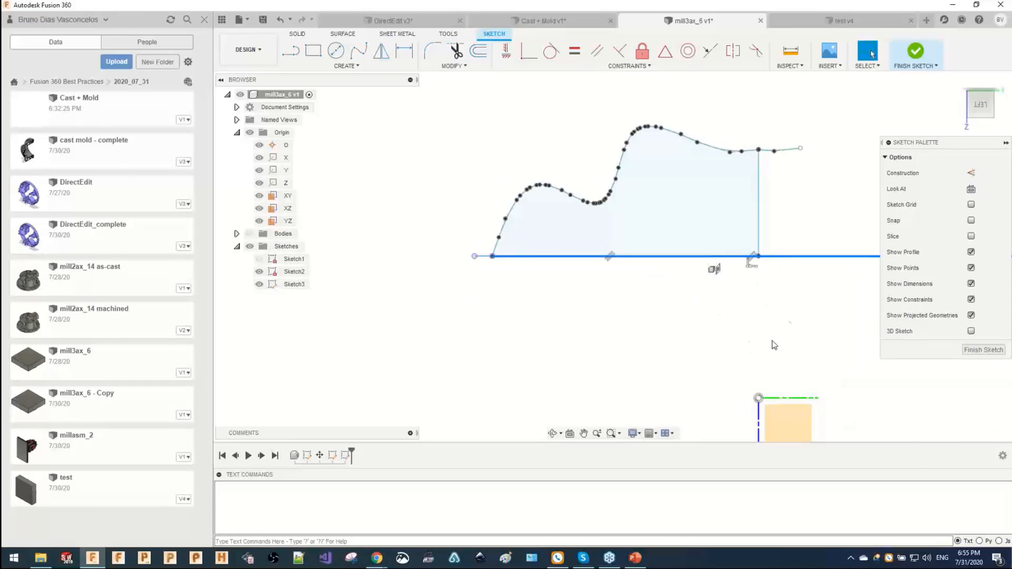
click(716, 270)
key(Delete)
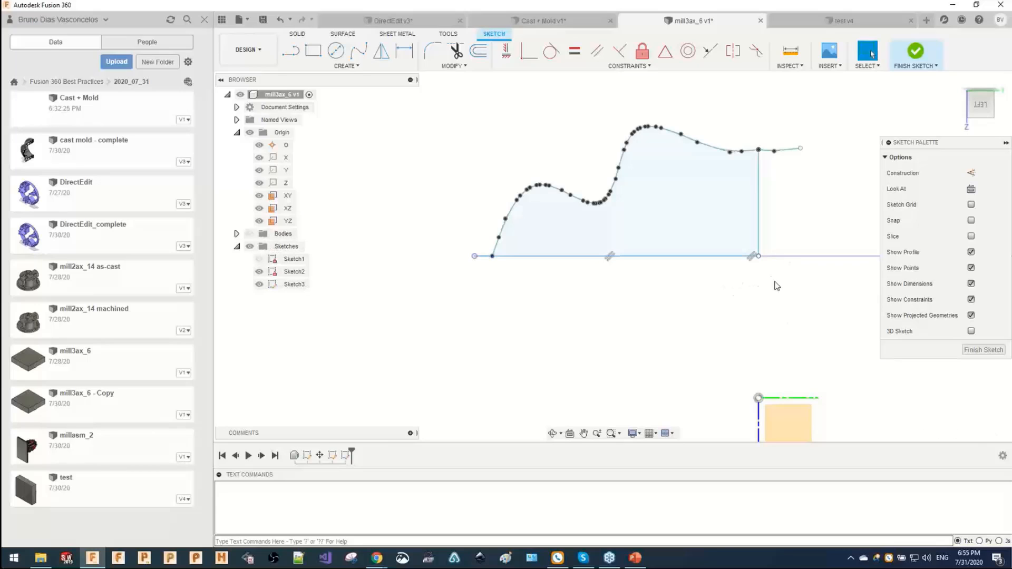
click(781, 259)
key(Delete)
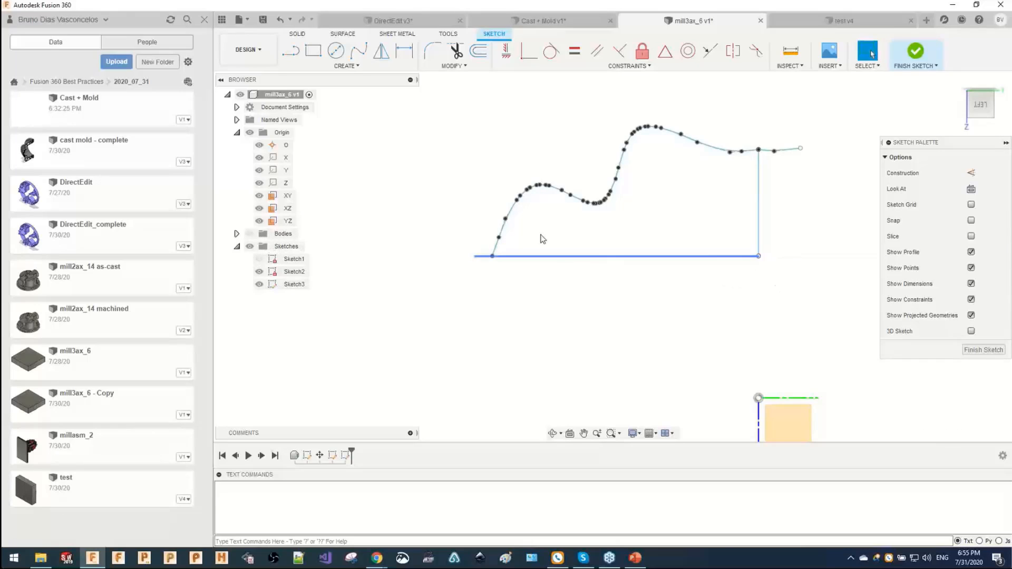
Trim the horizontal line's stub outside the section curve and the curve's overhang past the vertical line.
scroll(487, 260, up, 2)
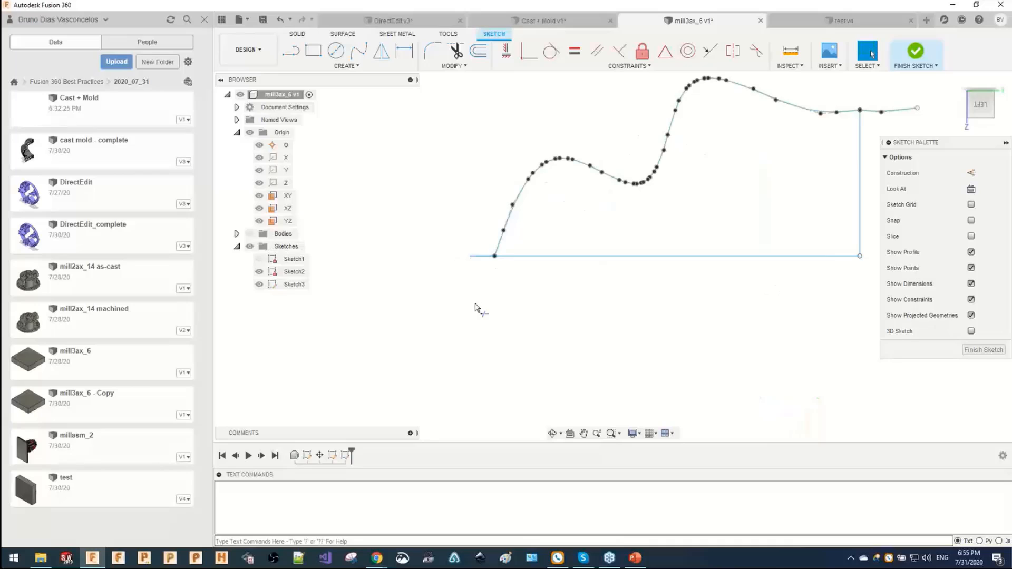
key(t)
click(478, 256)
scroll(500, 301, down, 2)
scroll(757, 182, up, 3)
click(704, 189)
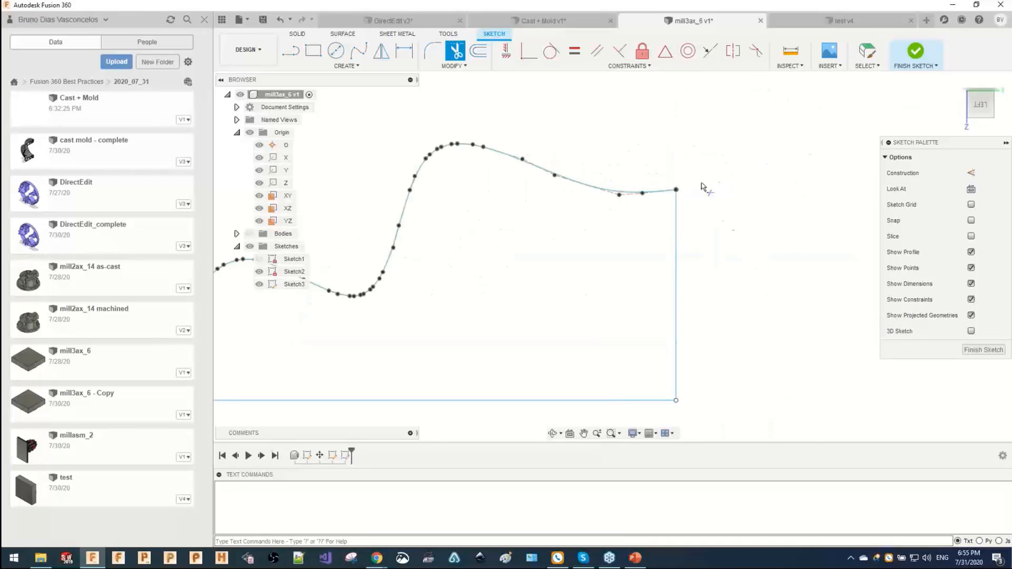
scroll(702, 187, down, 2)
mouse_move(704, 208)
shift+middle_down()
mouse_move(688, 220)
mouse_move(698, 206)
shift+middle_up()
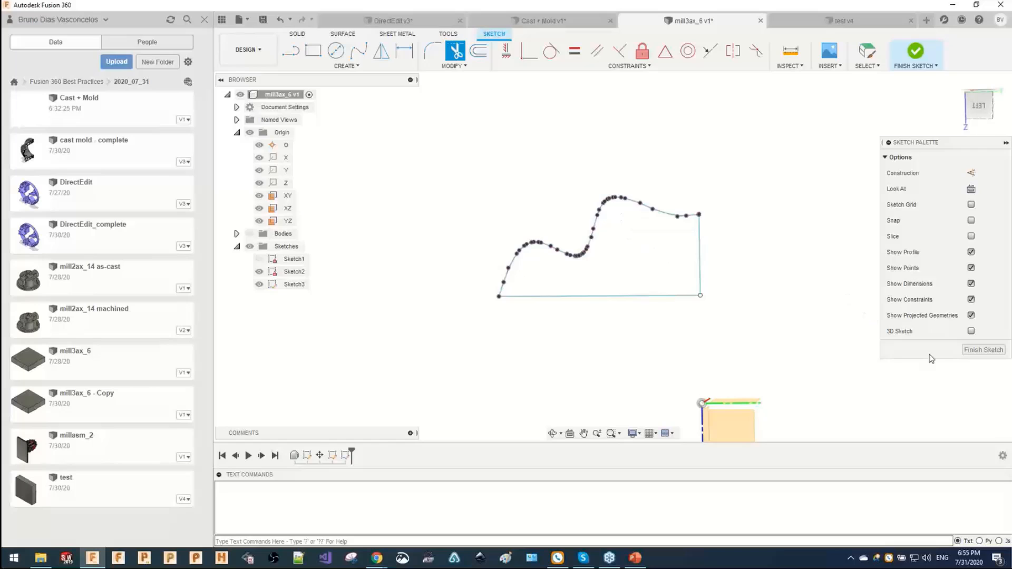
Convert the horizontal and vertical lines to construction geometry and finish the sketch.
key(Escape)
click(678, 295)
click(701, 274)
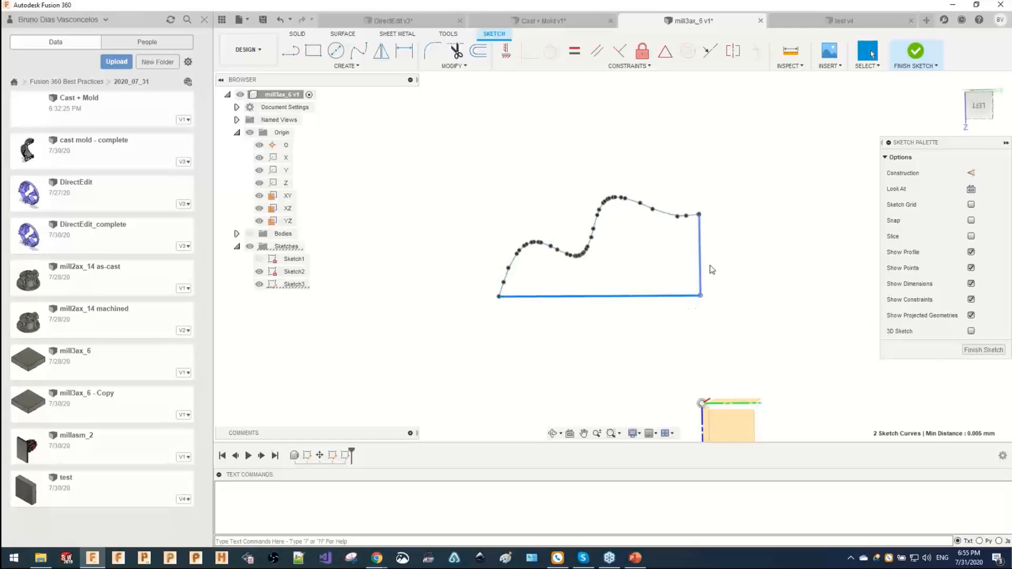
click(971, 174)
click(964, 350)
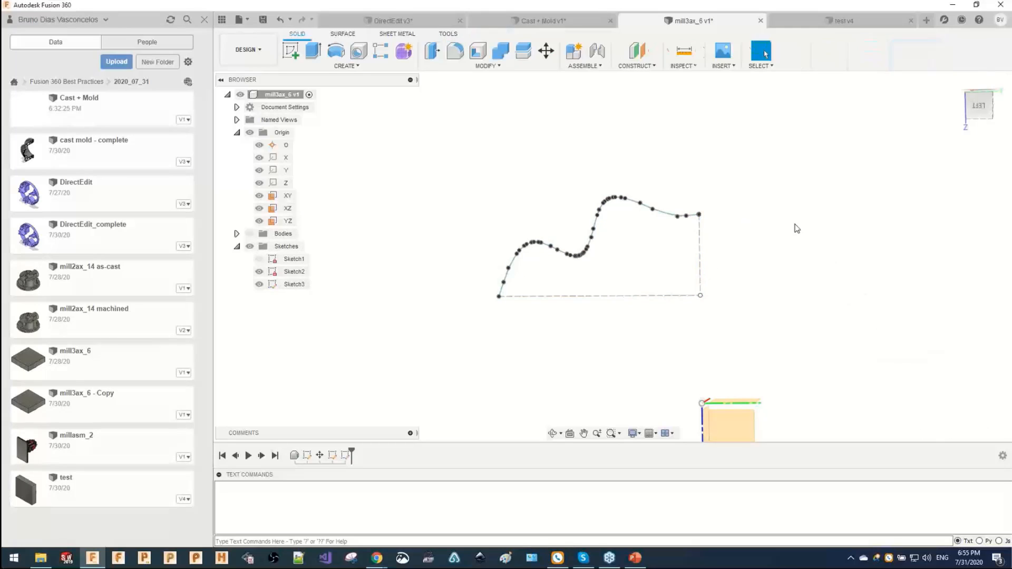
Show the bodies to compare the section curve with the wheel block, then hide them again.
click(249, 234)
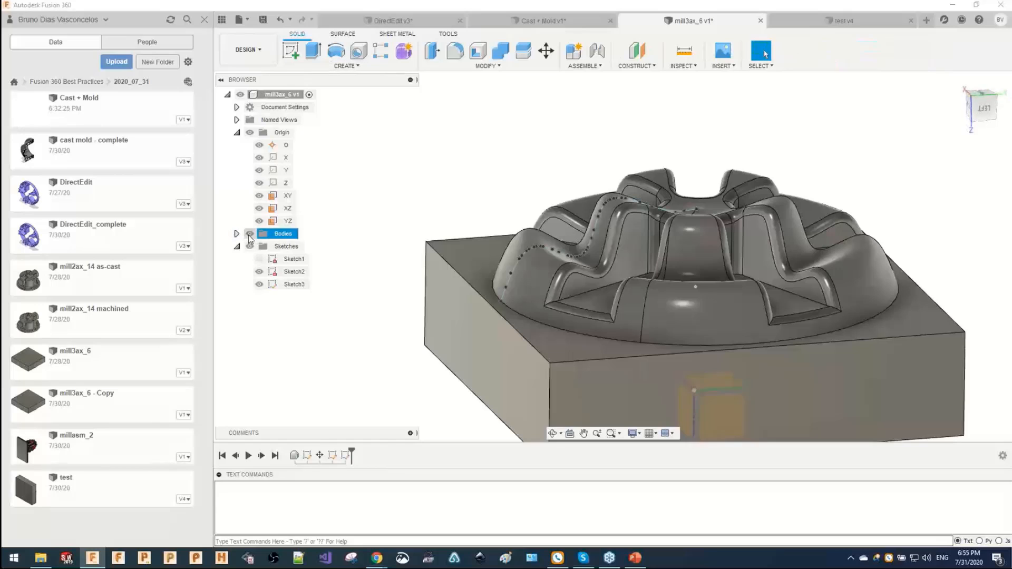
click(250, 234)
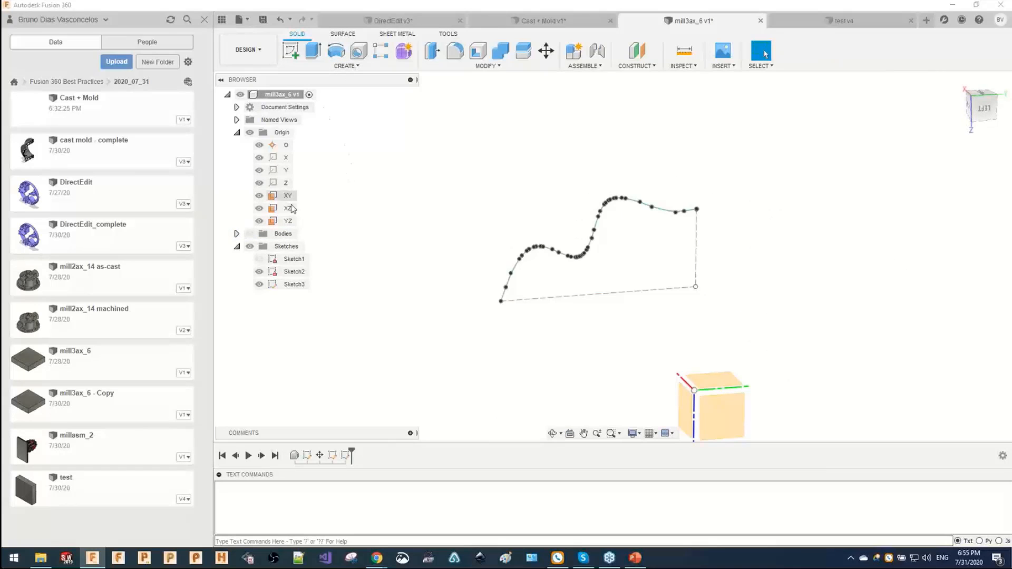
click(250, 234)
click(250, 234)
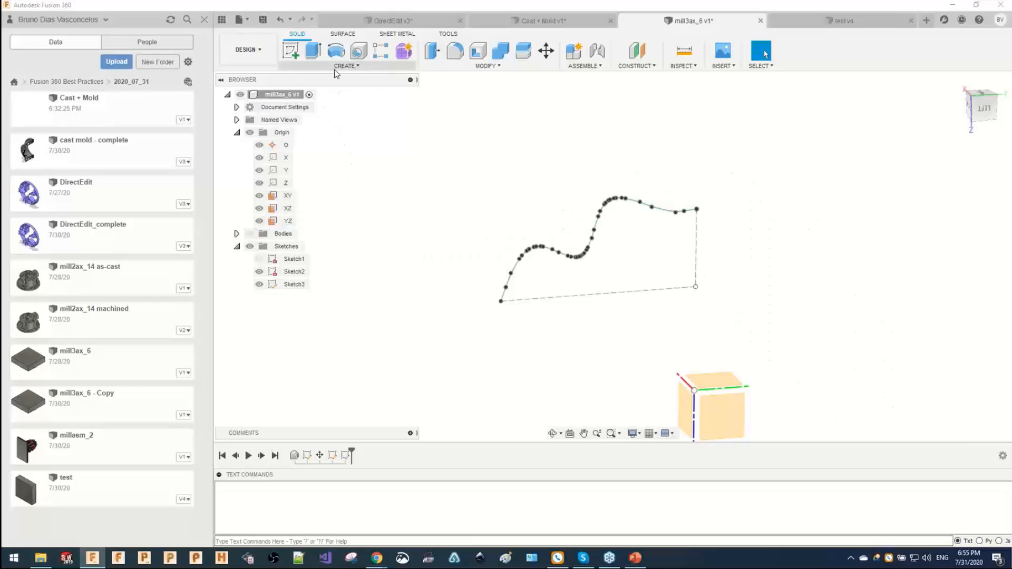
Start a surface Revolve of the wheel's section curve through 360° around the vertical construction line.
click(342, 33)
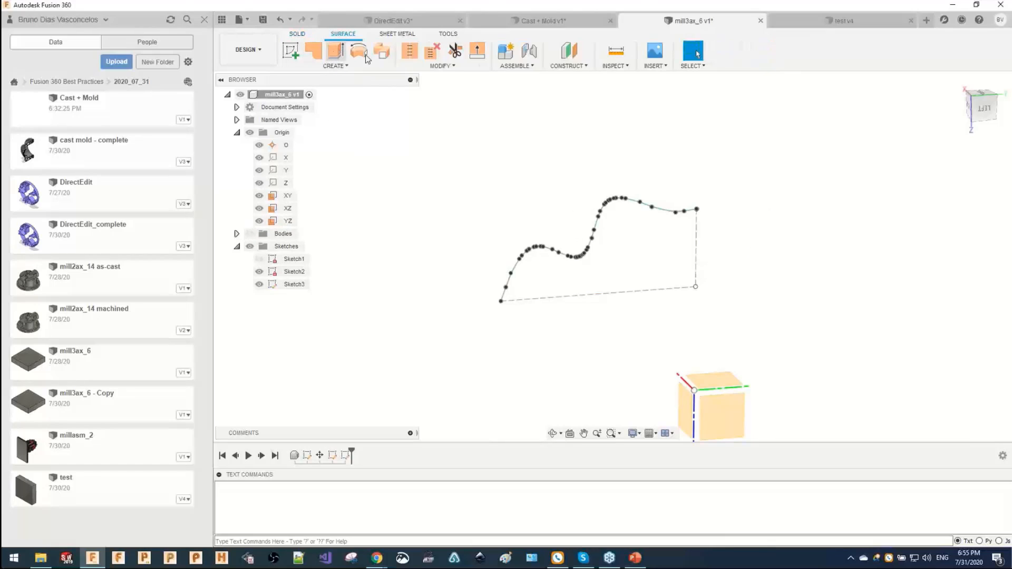
click(357, 52)
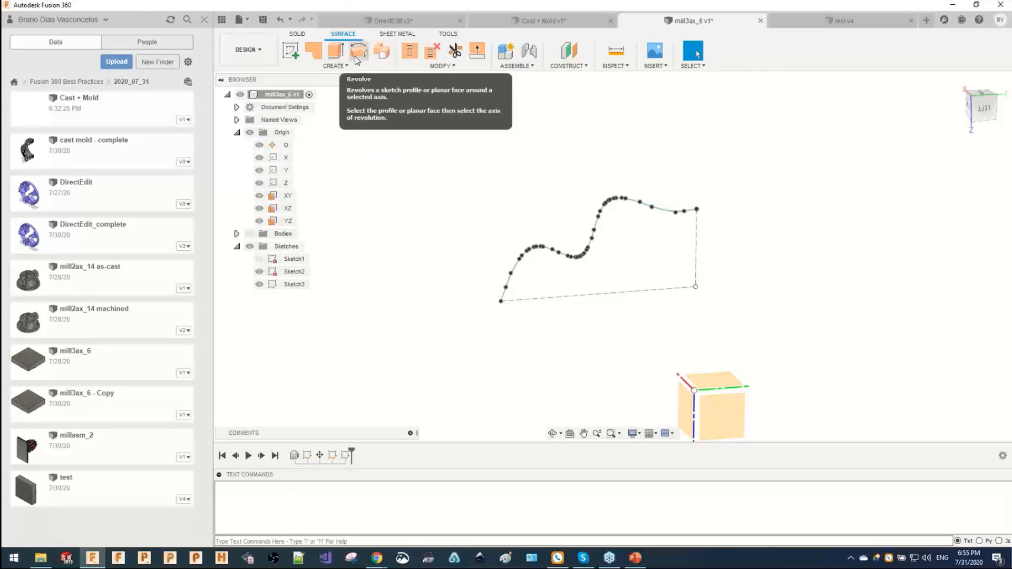
click(357, 57)
click(601, 219)
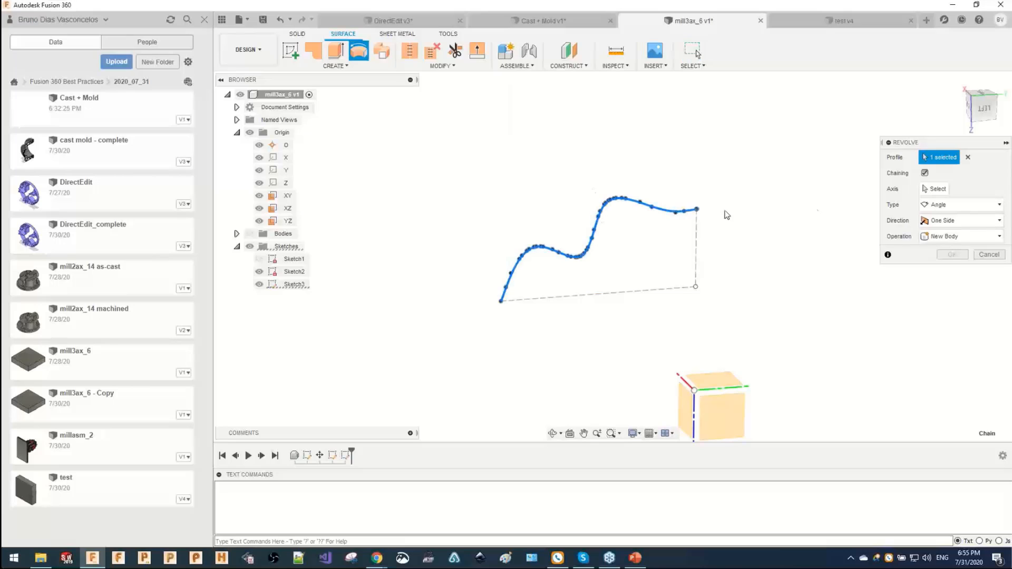
click(935, 189)
click(694, 247)
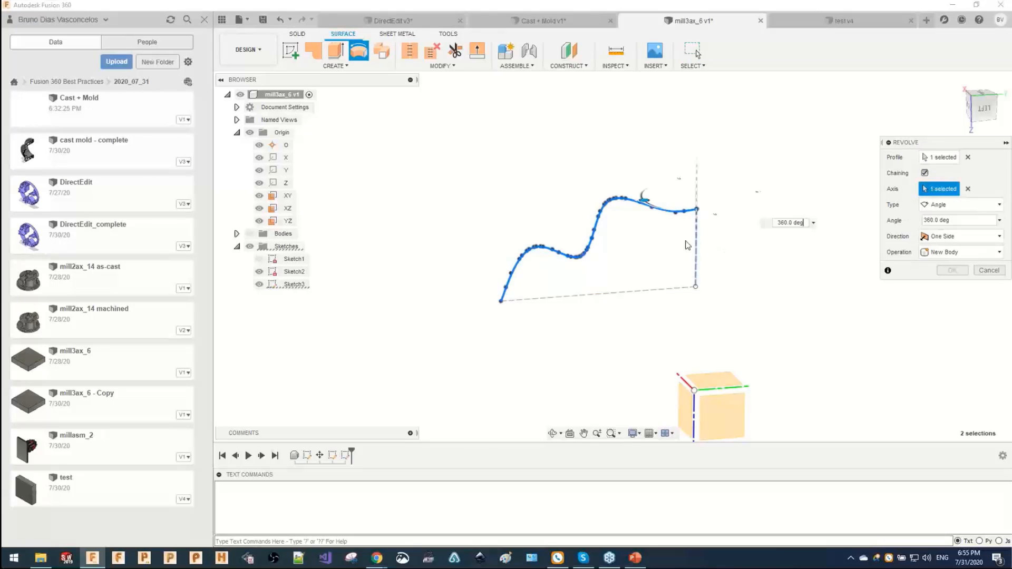
Set the revolve operation to New Component and create the revolved surface.
click(936, 253)
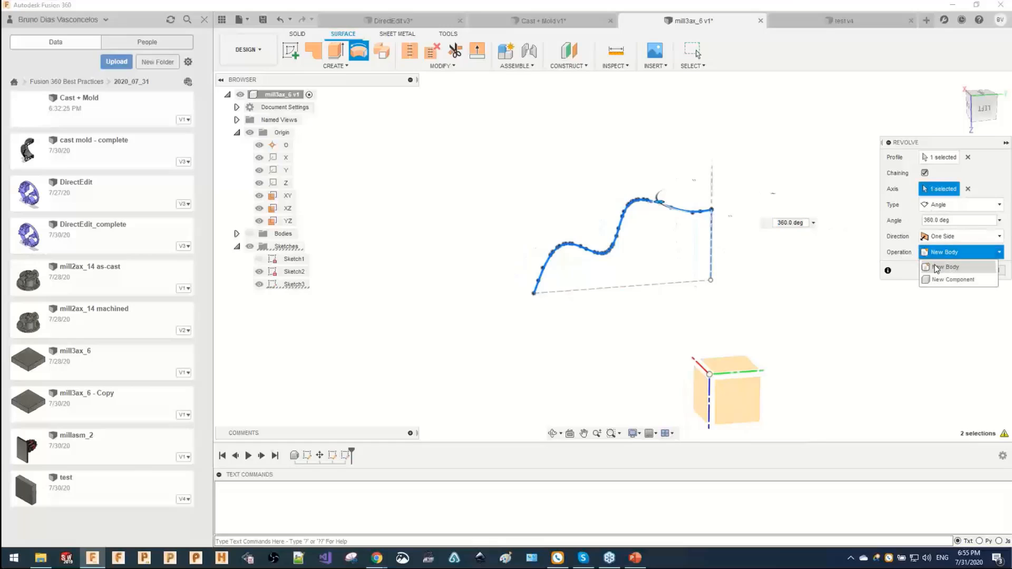
click(941, 267)
shift+middle_drag(805, 263, 738, 269)
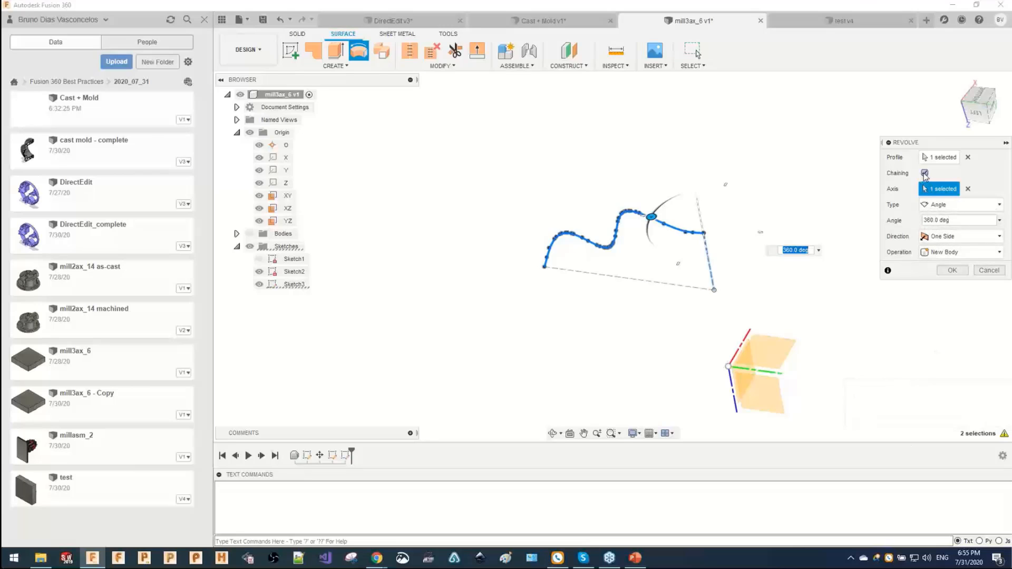
click(959, 252)
click(944, 268)
shift+middle_drag(714, 260, 611, 315)
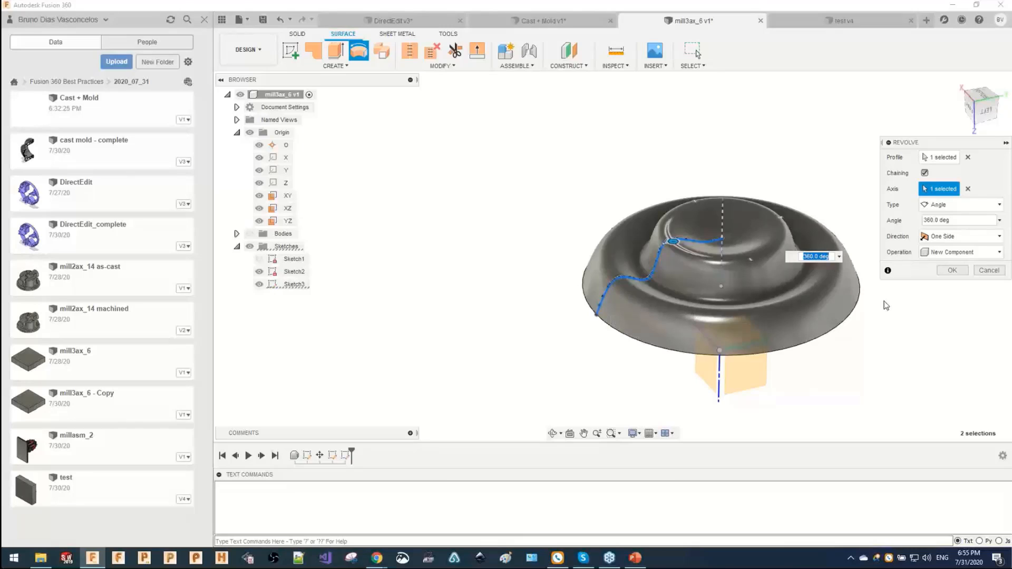
click(946, 272)
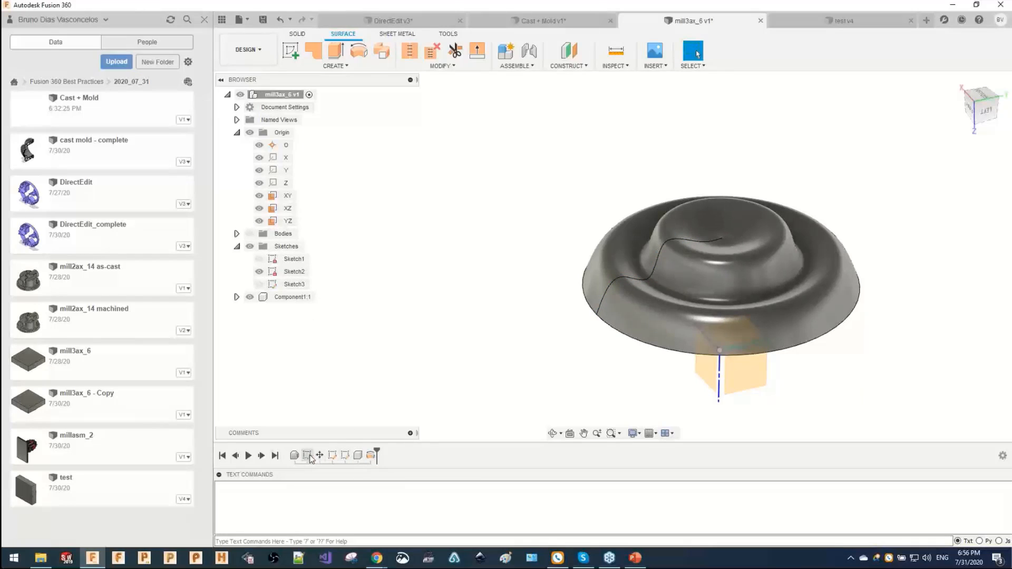
Delete Sketch2 from the design history.
right_click(371, 456)
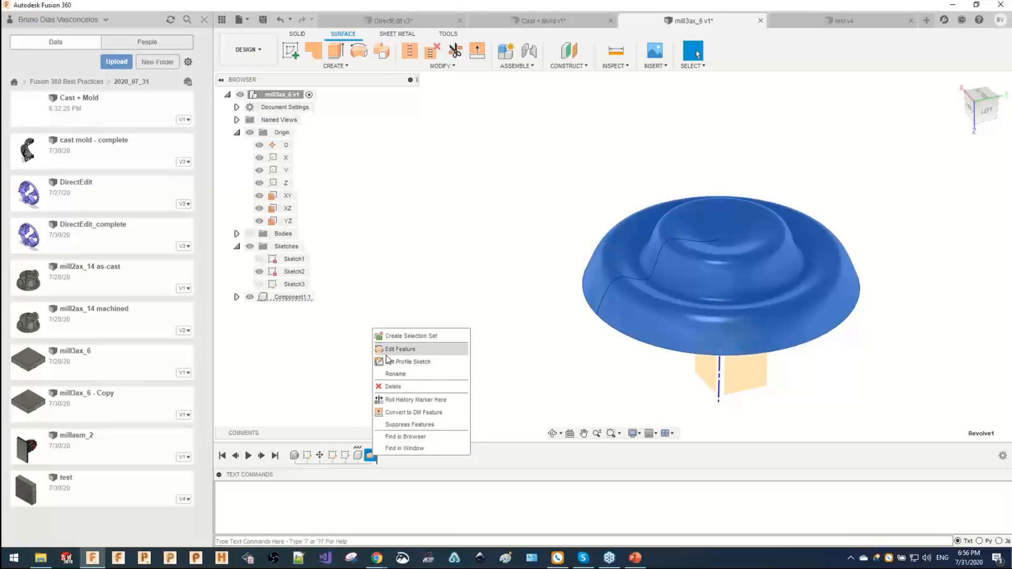
click(360, 456)
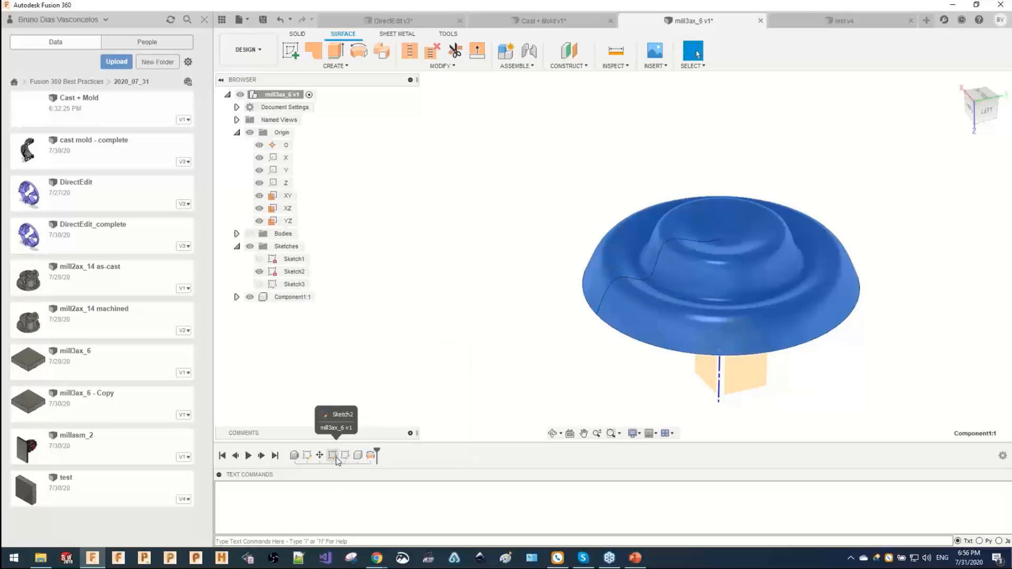
click(333, 456)
key(Delete)
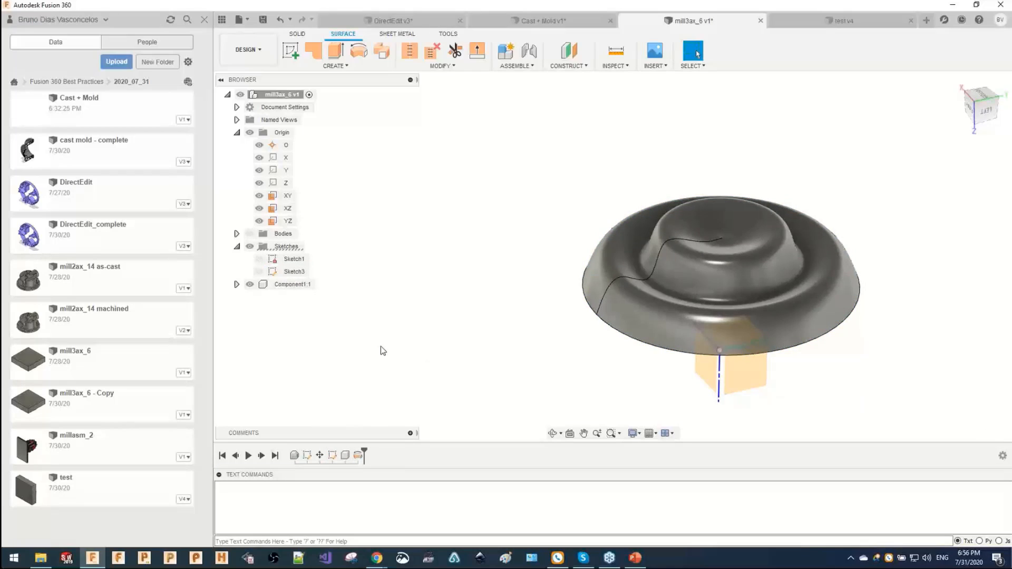
right_click(283, 94)
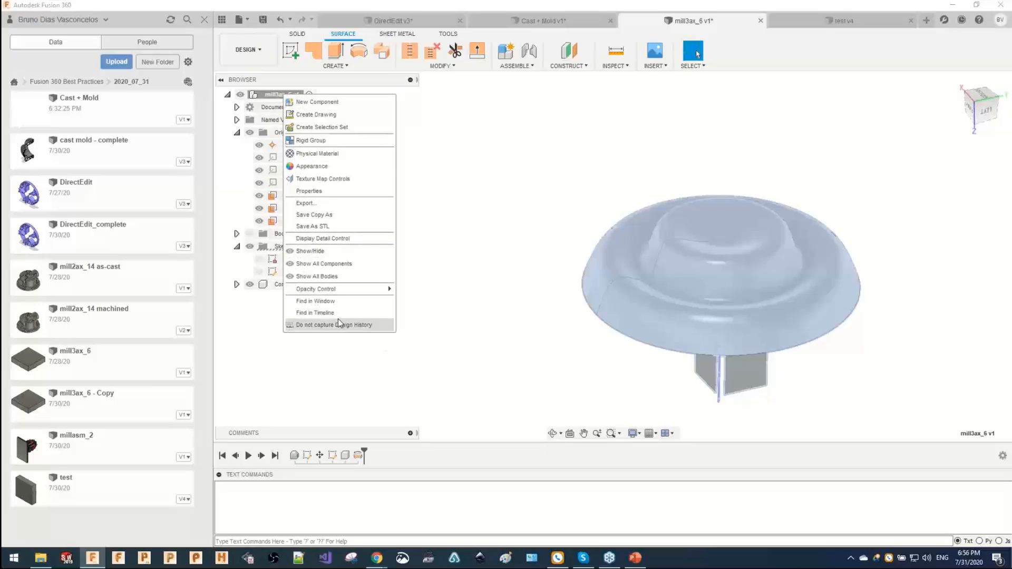
click(531, 339)
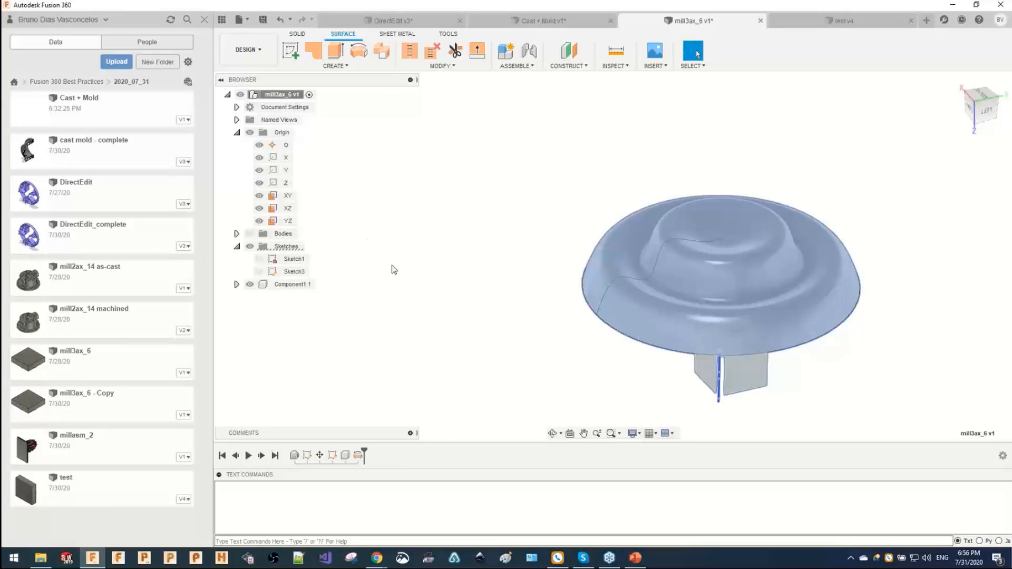
Show the bodies to compare the wheel block with the revolved surface, and hide the revolved component.
click(250, 234)
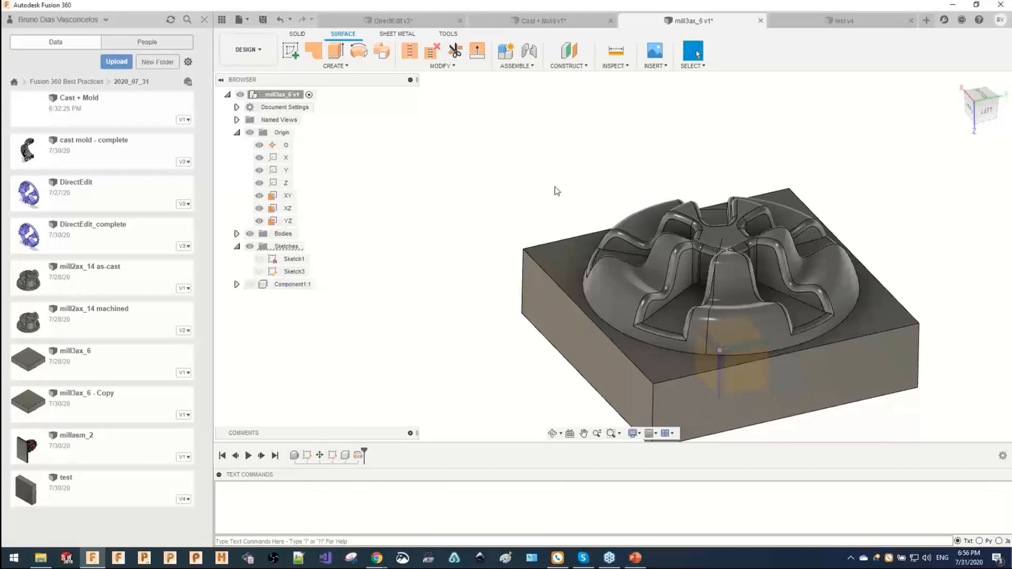
scroll(695, 270, up, 2)
scroll(694, 270, up, 2)
shift+middle_drag(694, 270, 699, 235)
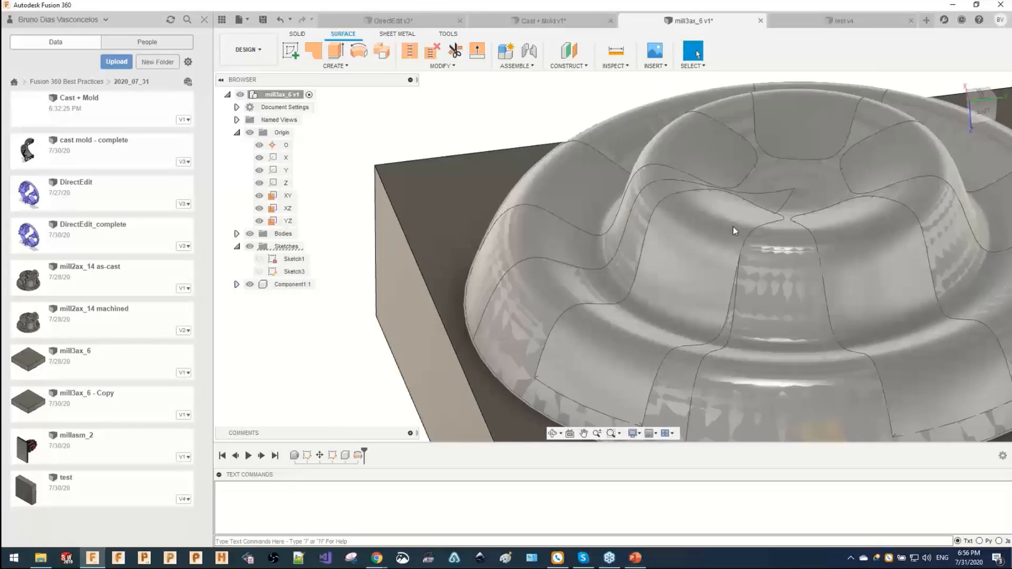
click(249, 284)
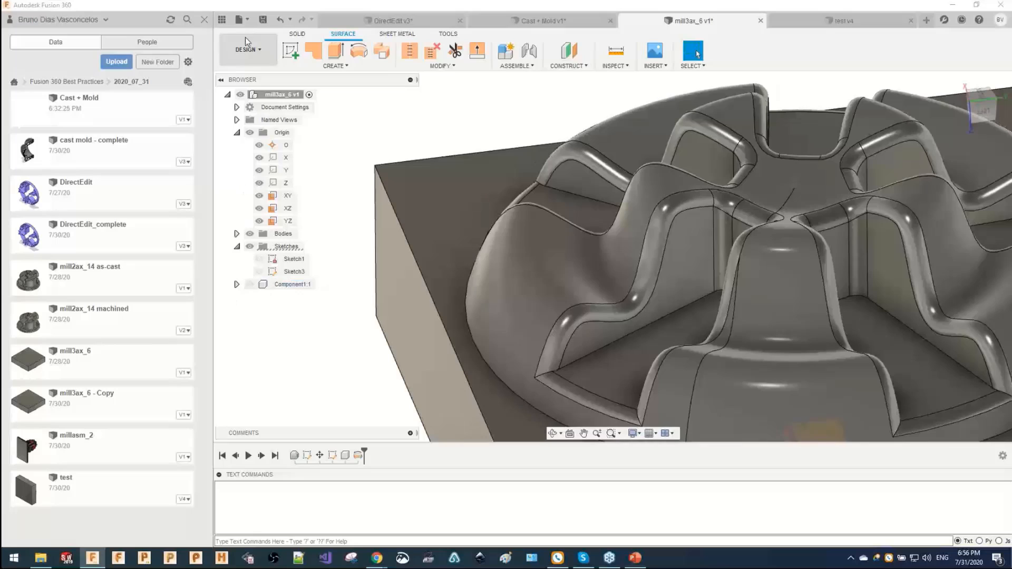
Switch to the Manufacture workspace, open the Radial1 operation for editing and enable its Model surface selection.
click(245, 45)
click(248, 167)
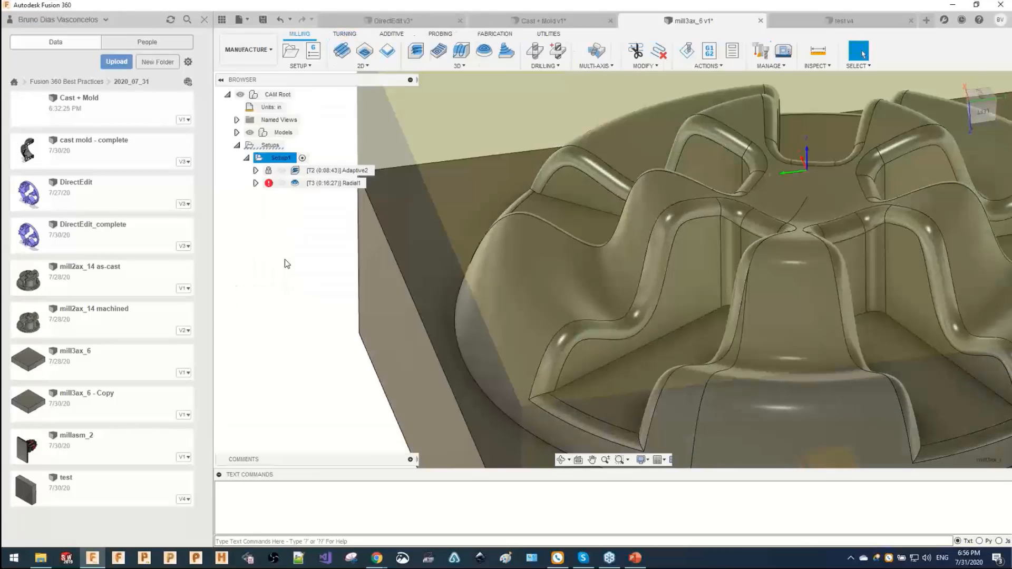
right_click(317, 184)
click(330, 193)
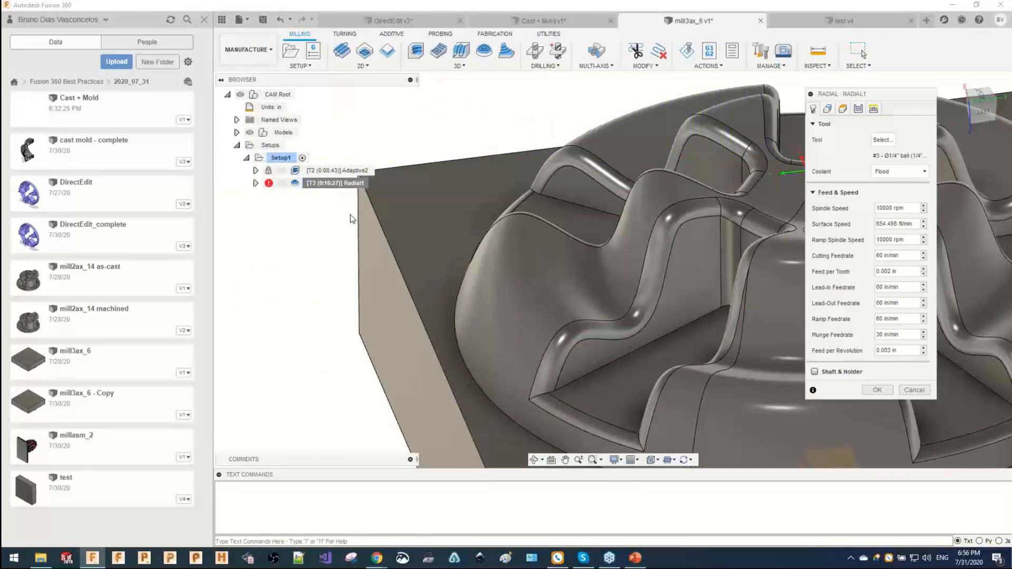
scroll(403, 274, down, 3)
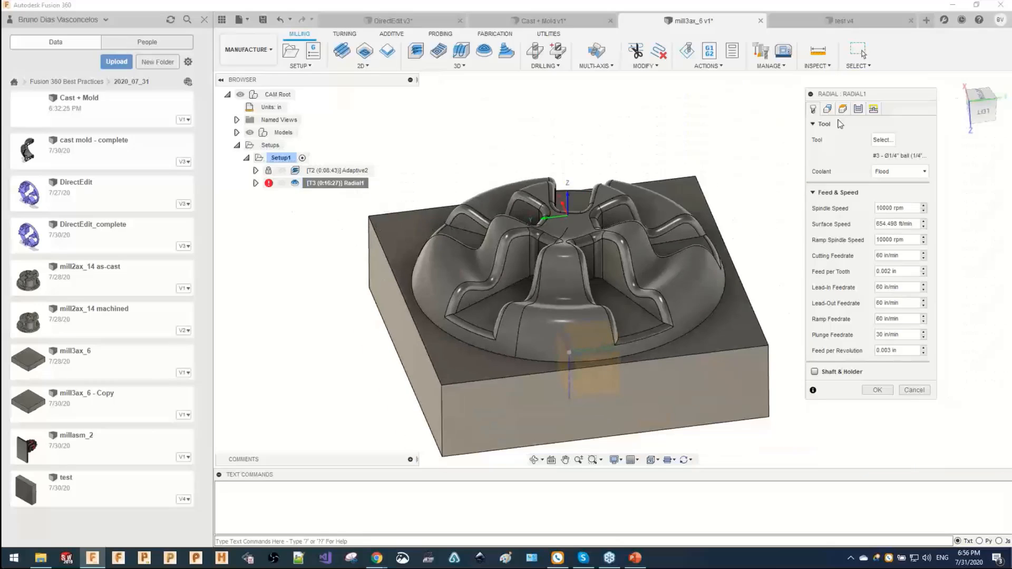
click(828, 108)
click(815, 319)
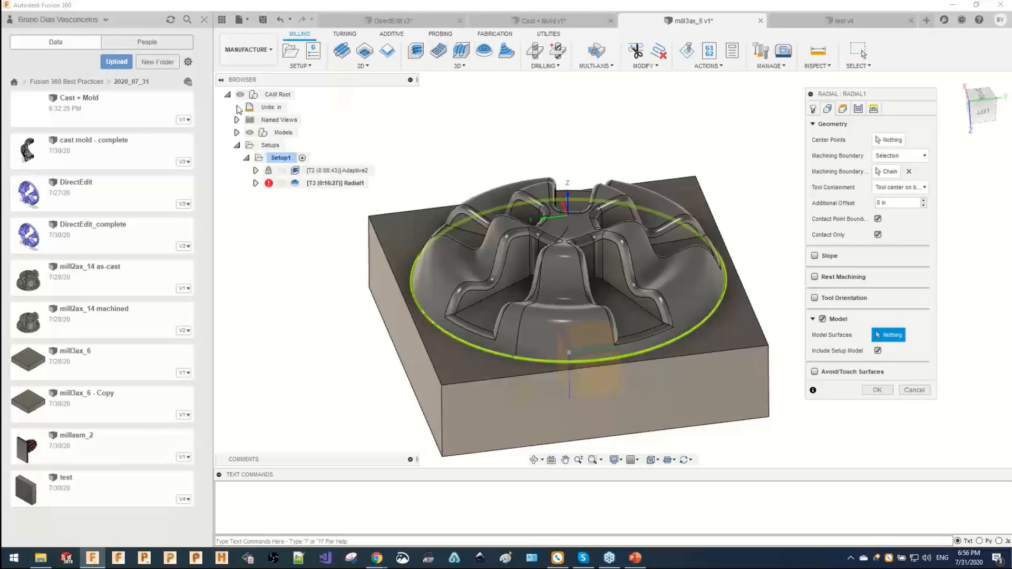
Select the revolved Component1:1 as Radial1's model surface, keeping the setup model included, and apply the change.
click(236, 132)
click(246, 146)
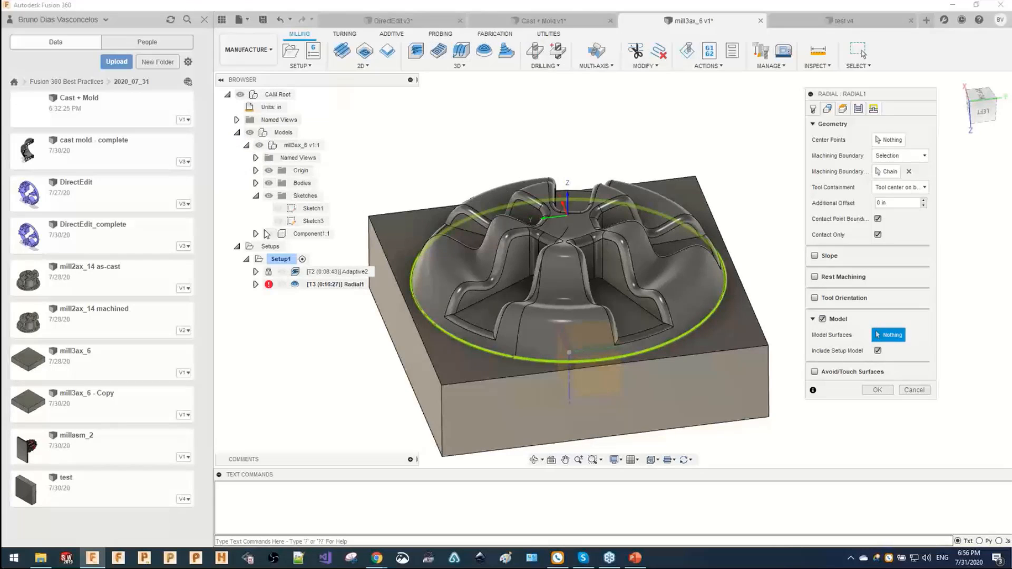
click(314, 234)
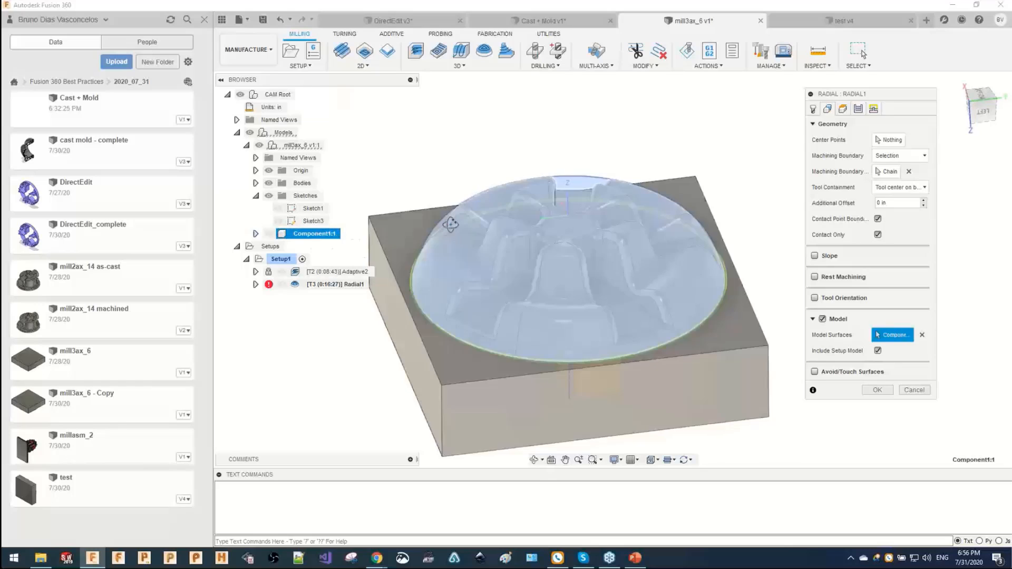
shift+middle_drag(422, 237, 458, 207)
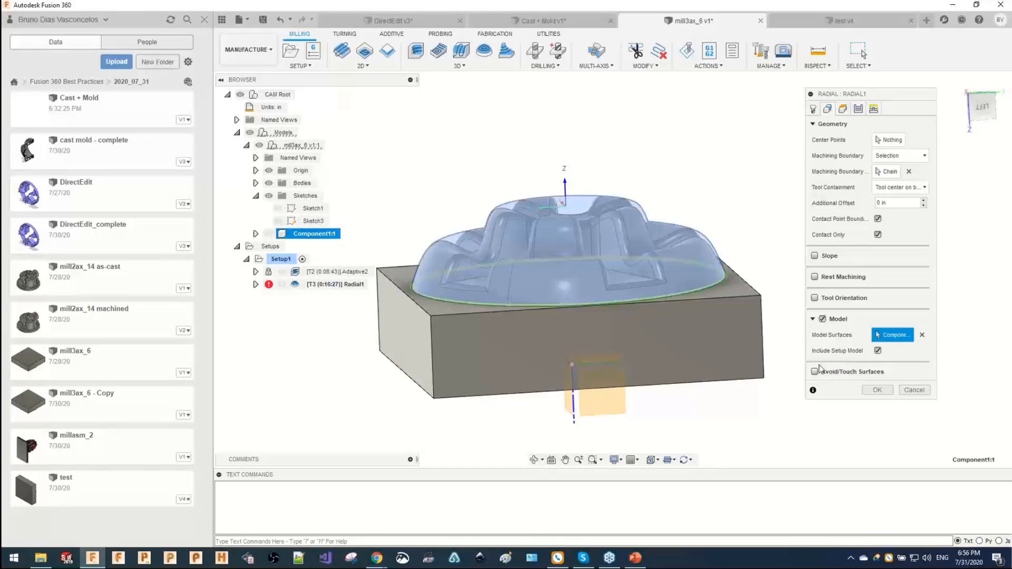
click(878, 390)
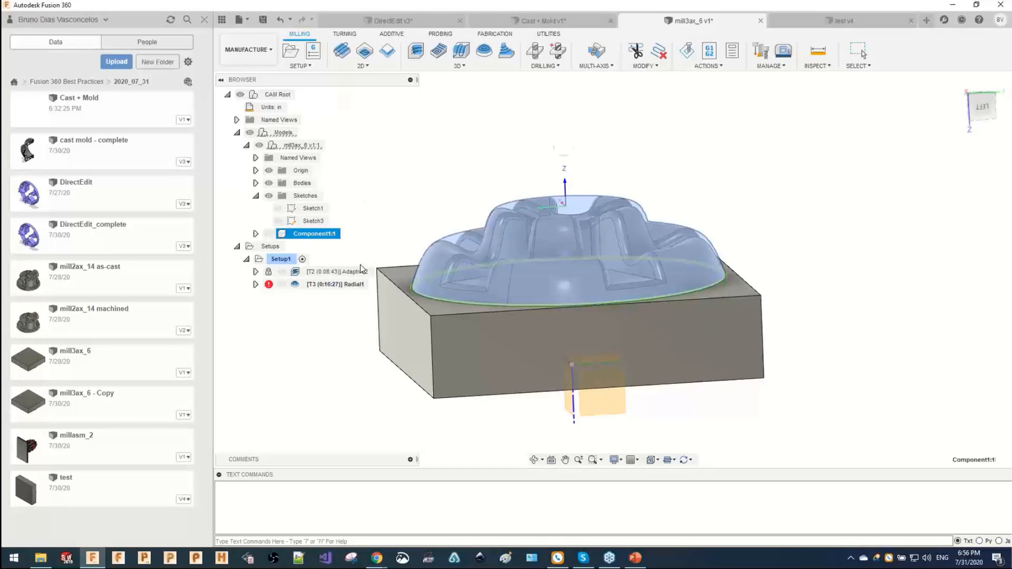
Examine how the Radial1 toolpath runs over the wheel's pockets and compare it with the Adaptive2 toolpath.
click(337, 284)
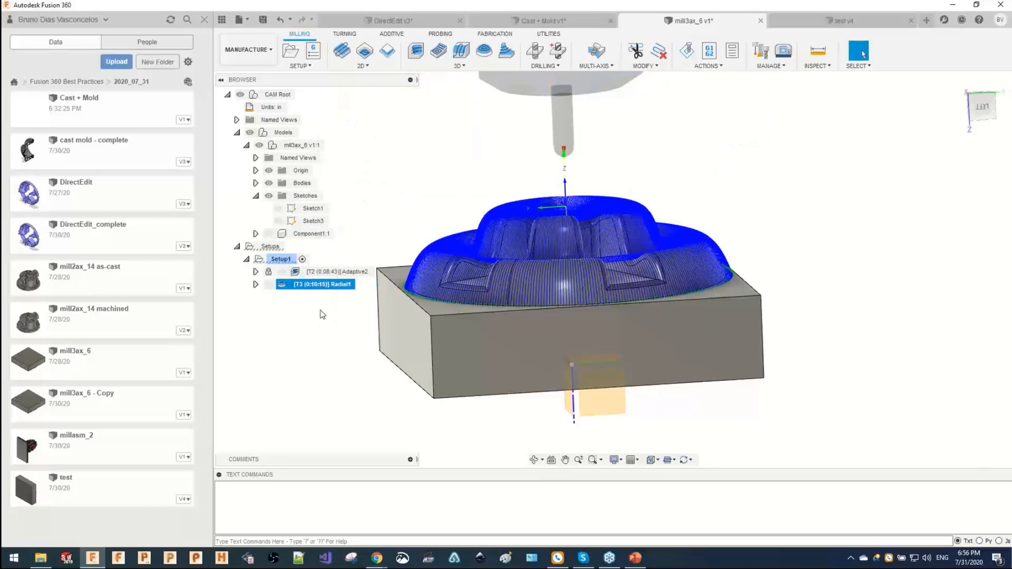
click(323, 314)
click(327, 287)
scroll(483, 276, up, 3)
mouse_move(482, 277)
shift+middle_down()
mouse_move(495, 321)
mouse_move(488, 295)
shift+middle_up()
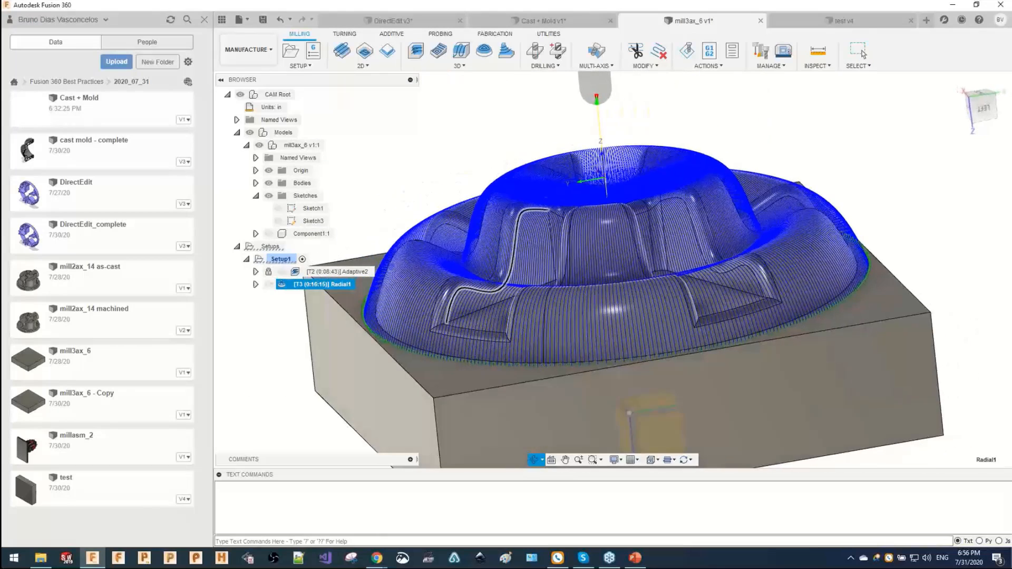
click(331, 272)
scroll(551, 229, up, 2)
shift+middle_drag(552, 229, 574, 240)
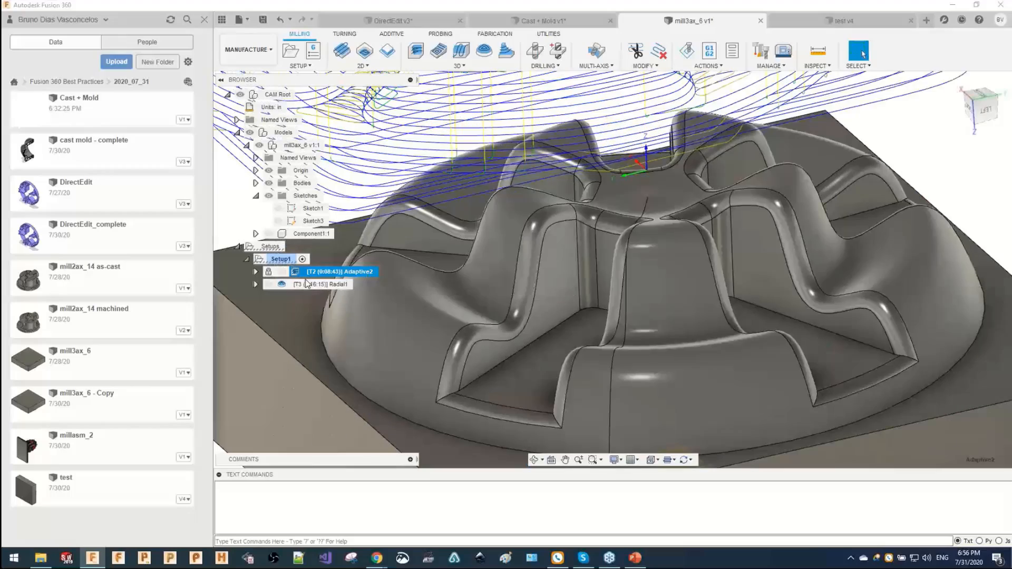
click(323, 284)
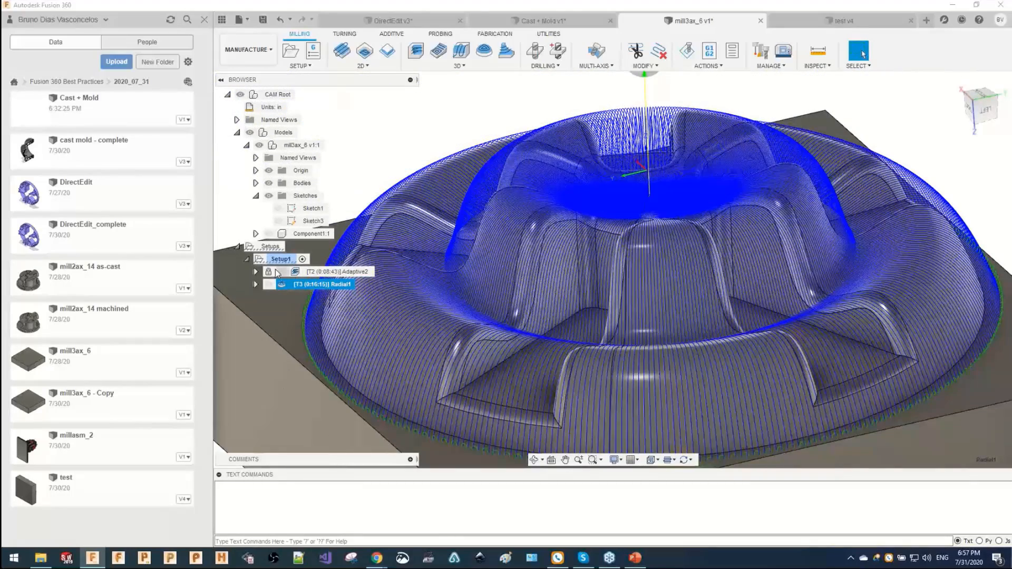
Edit Adaptive2 to use Component1:1 as an added model surface with rest machining turned off, and regenerate its toolpath.
right_click(322, 271)
click(340, 19)
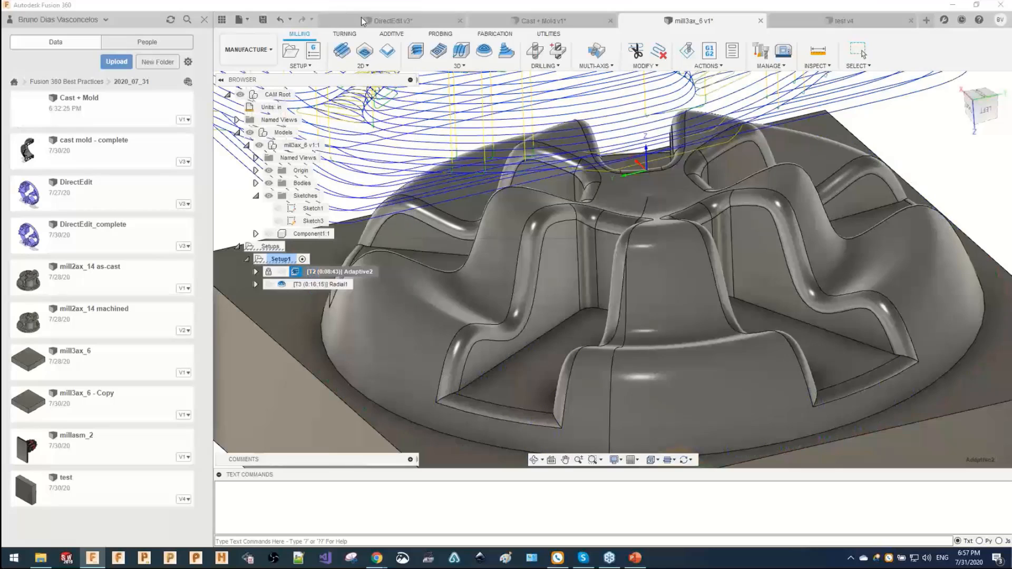
click(549, 292)
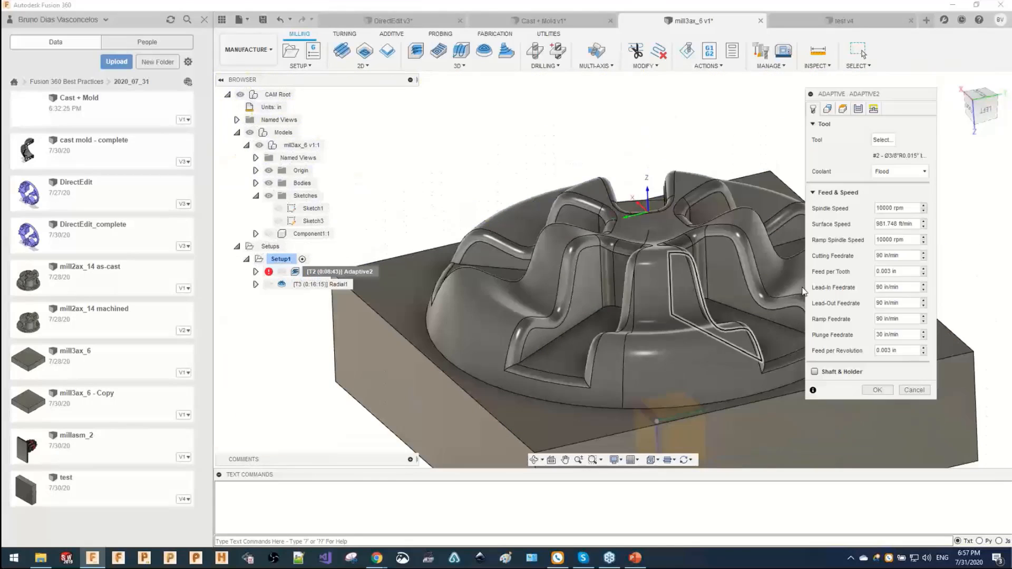
click(829, 109)
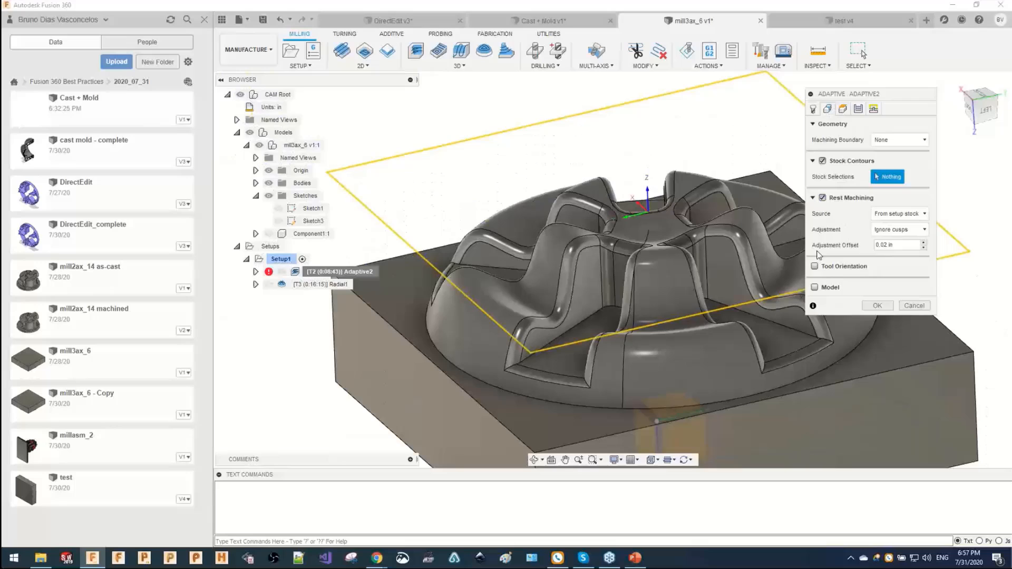
click(815, 288)
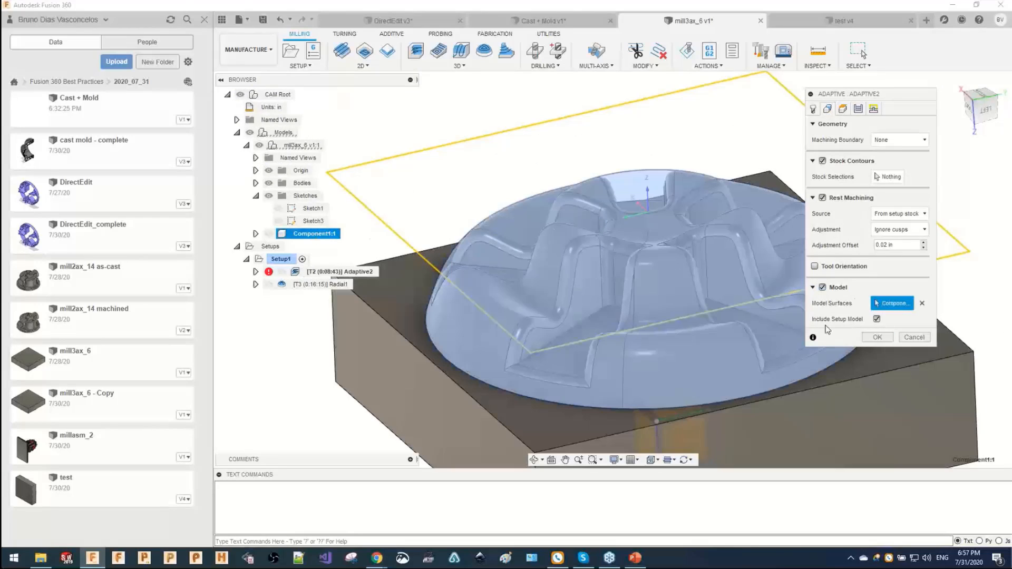
click(822, 197)
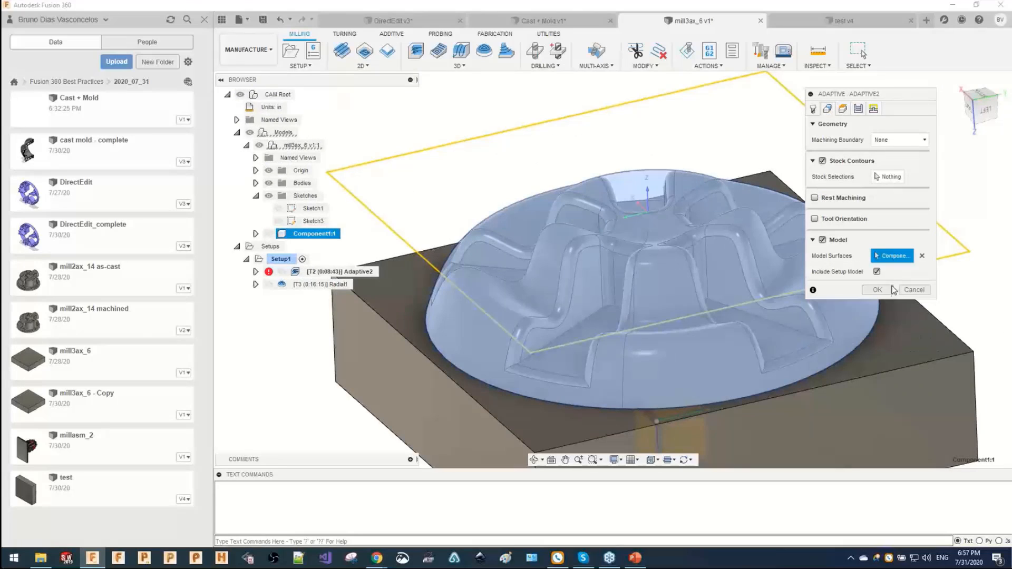
click(878, 295)
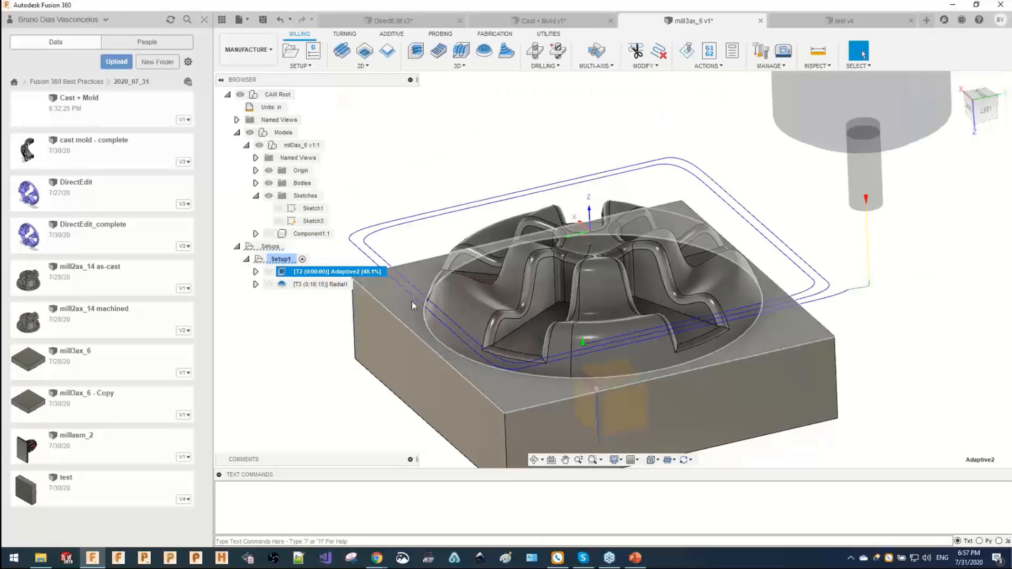
scroll(539, 322, up, 3)
scroll(529, 327, down, 2)
scroll(535, 319, up, 3)
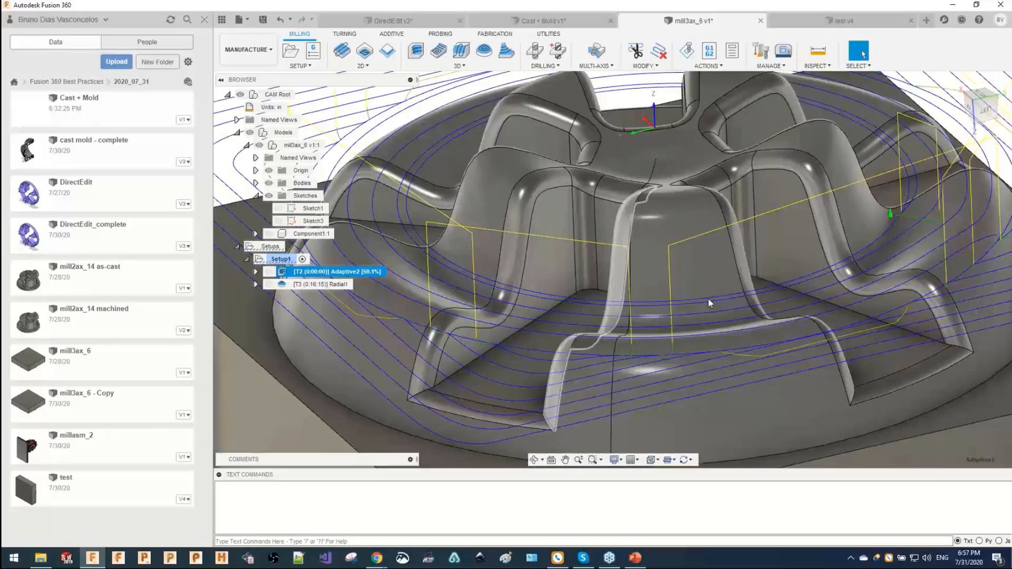
Examine the regenerated Adaptive2 toolpath over the whole wheel and clear its selection.
scroll(564, 317, up, 2)
shift+middle_drag(649, 289, 708, 267)
scroll(703, 266, down, 5)
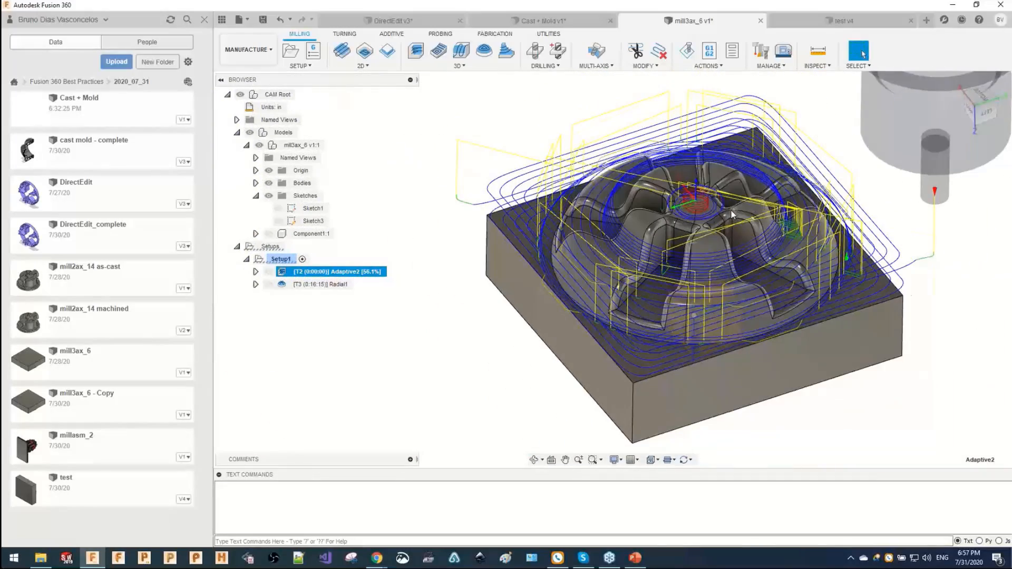
click(973, 113)
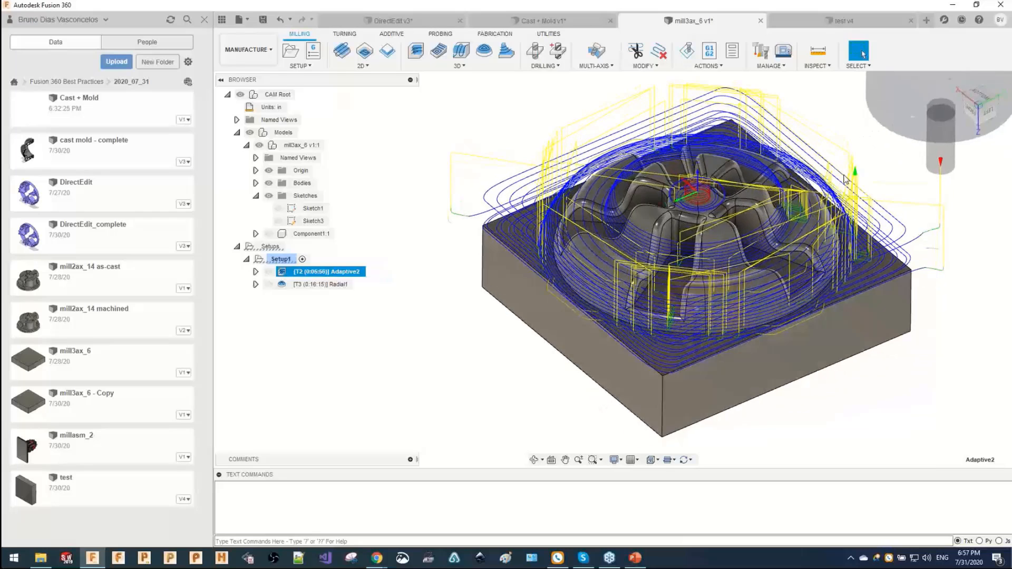
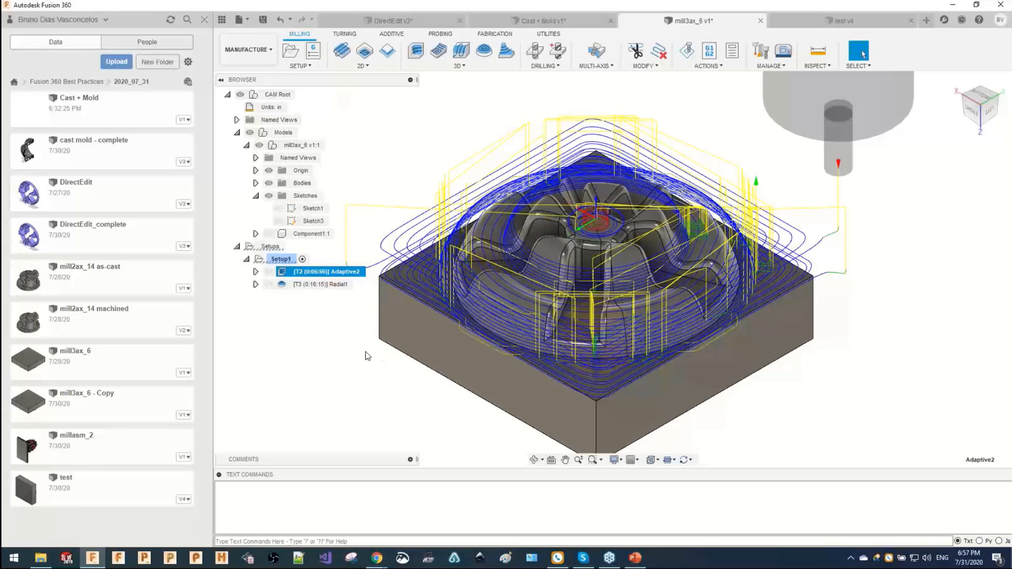
click(322, 301)
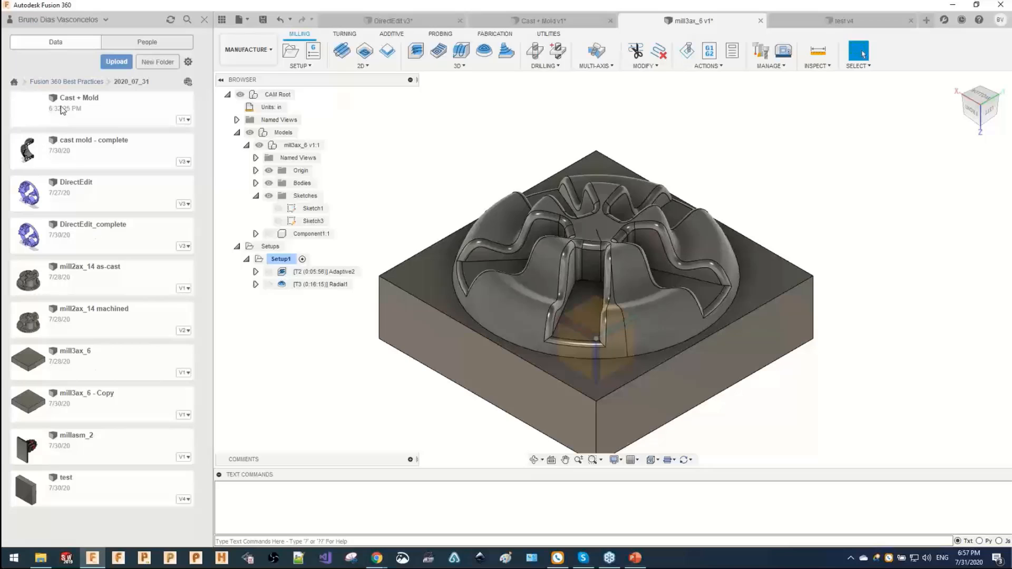
Open the 4th axis design from the 4th Axis folder of the Fusion 360 Best Practices project.
click(61, 81)
right_click(90, 110)
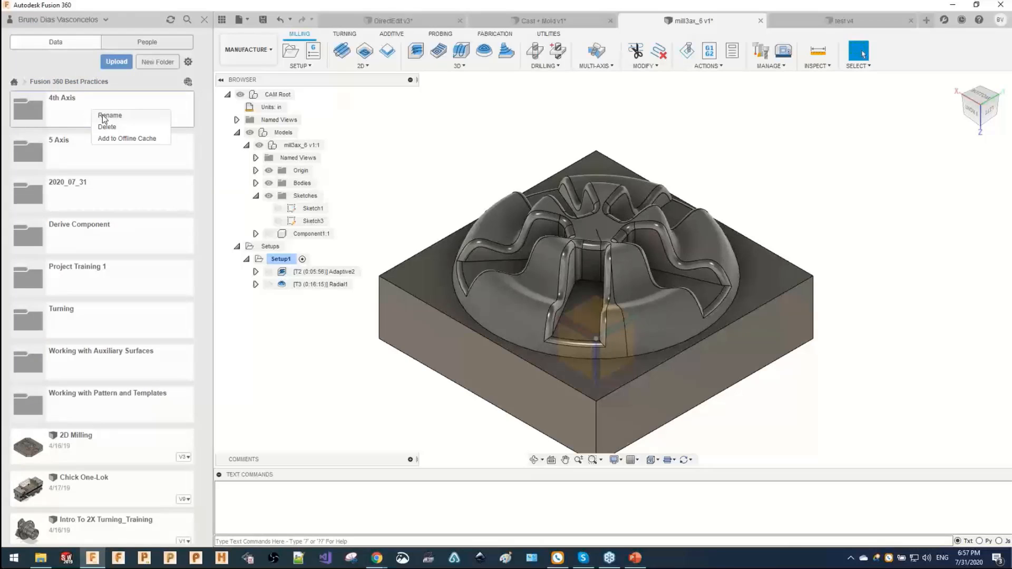
click(84, 113)
click(81, 113)
right_click(81, 112)
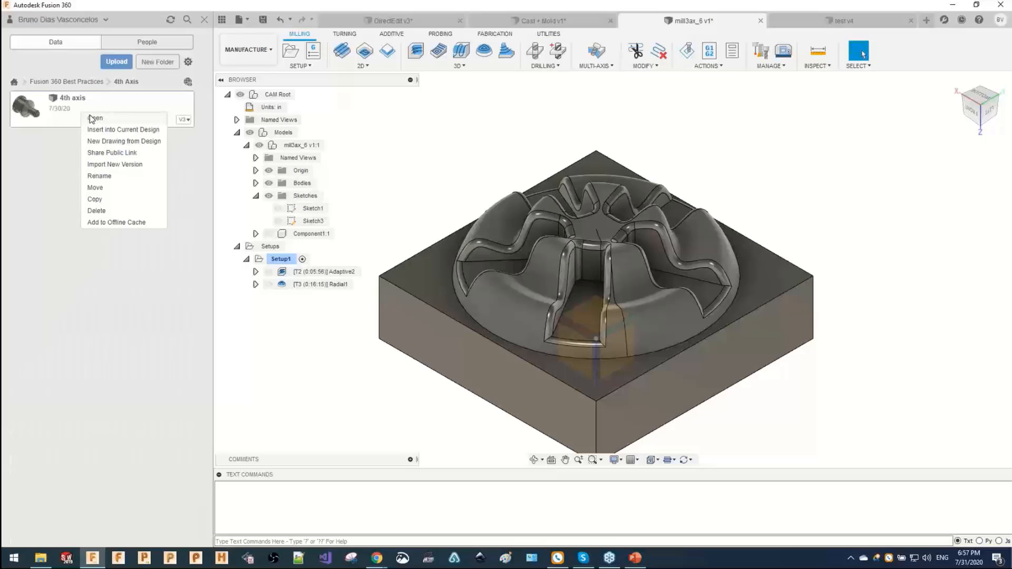
click(93, 118)
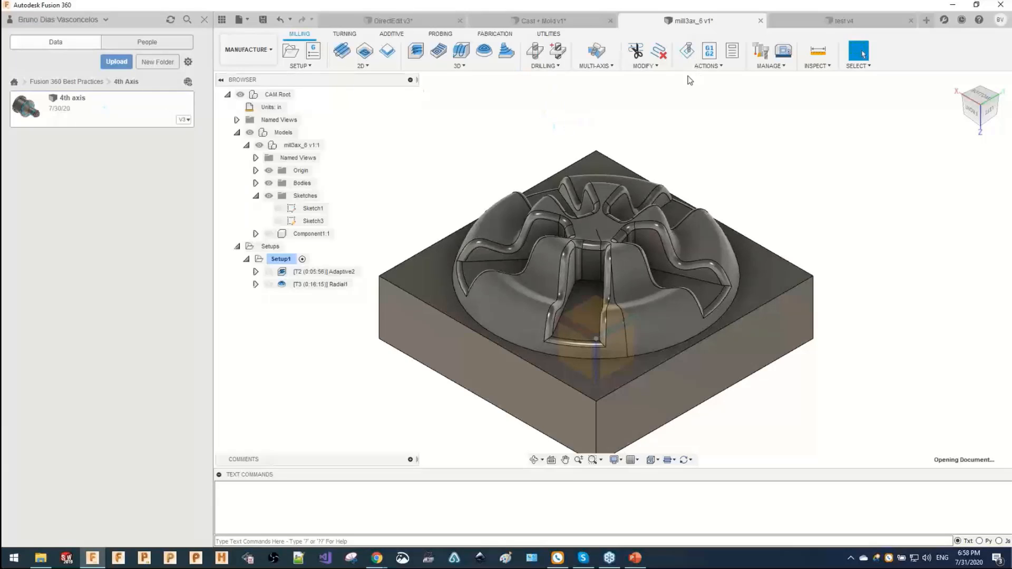
Review the 2D Pocket1 and 2D Contour1 toolpaths of the circular pattern in Setup1, singly and together.
click(277, 184)
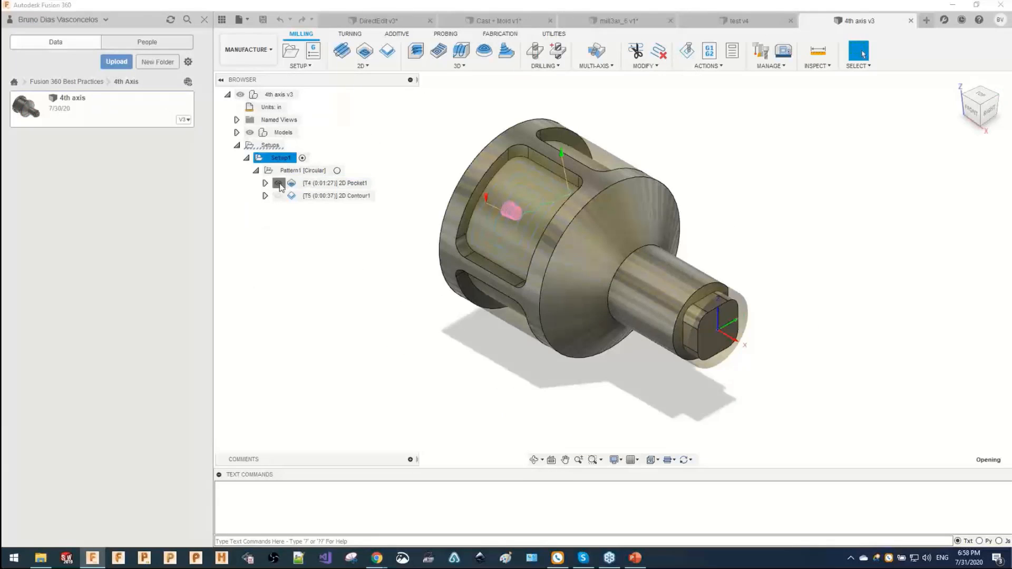
click(300, 172)
click(306, 183)
click(315, 197)
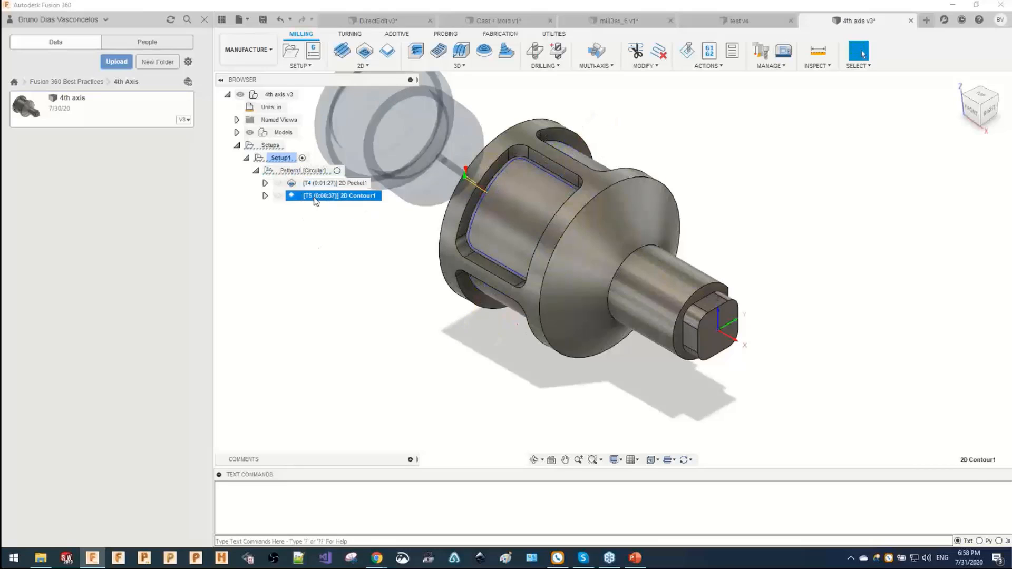
click(282, 158)
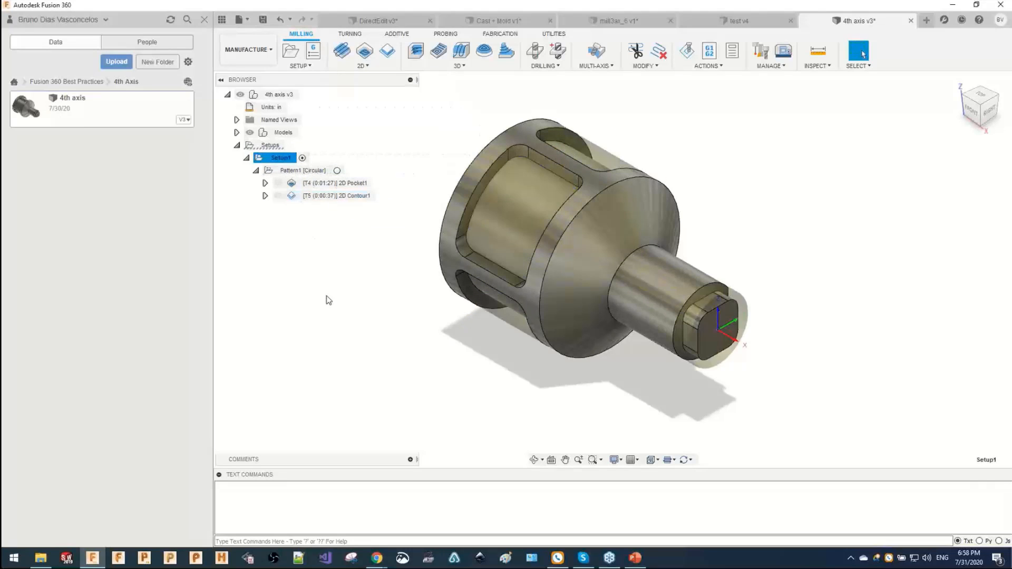
click(335, 183)
ctrl+click(337, 196)
shift+middle_drag(464, 203, 621, 194)
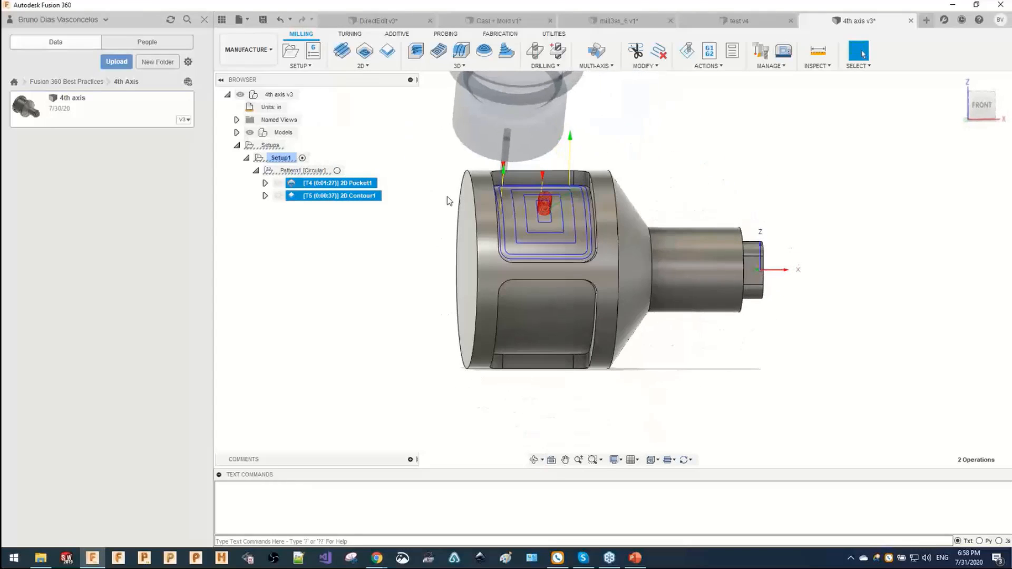
Inspect the radii of the part's large circular end edge and of the curved pocket floor.
scroll(473, 193, up, 2)
click(473, 192)
shift+middle_drag(469, 222, 490, 168)
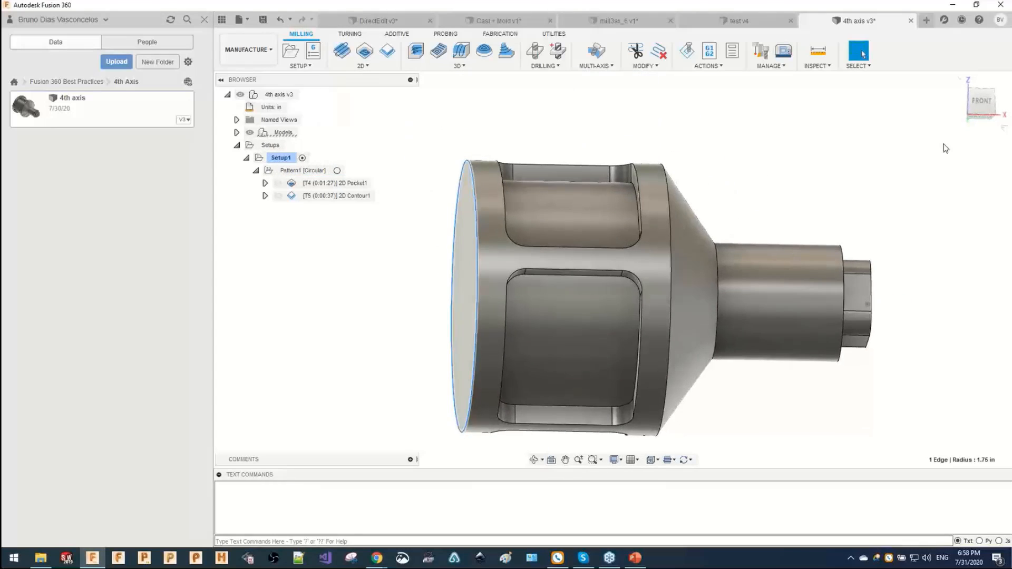
click(980, 106)
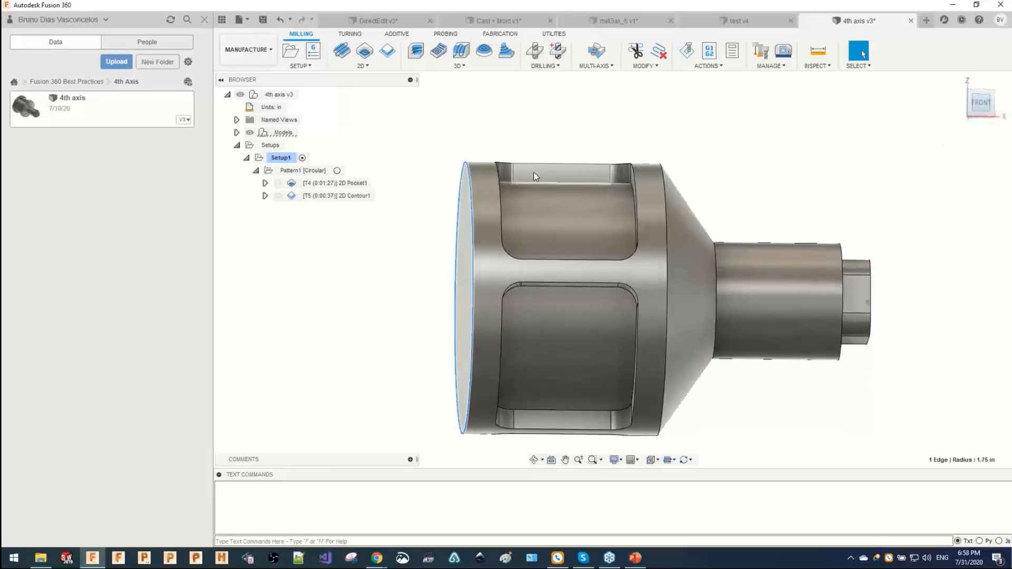
click(562, 216)
shift+middle_drag(561, 216, 548, 188)
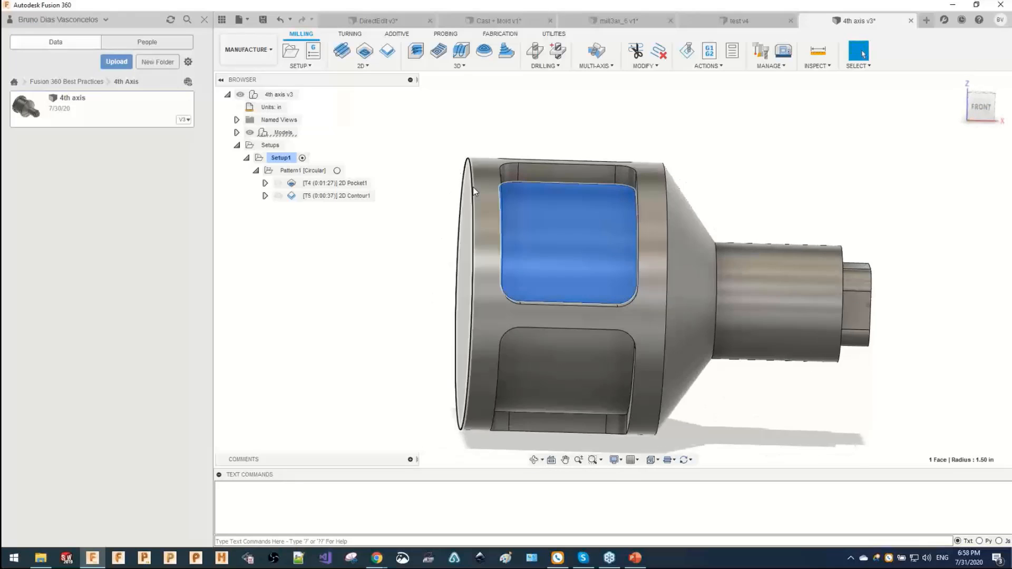
click(474, 190)
shift+middle_drag(478, 169, 517, 169)
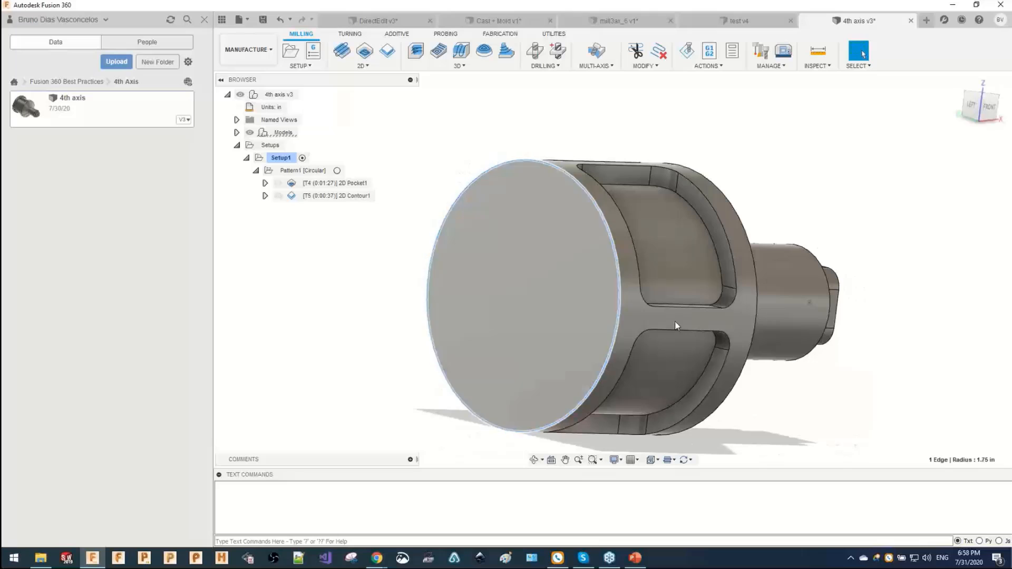
scroll(538, 164, up, 5)
scroll(498, 149, up, 4)
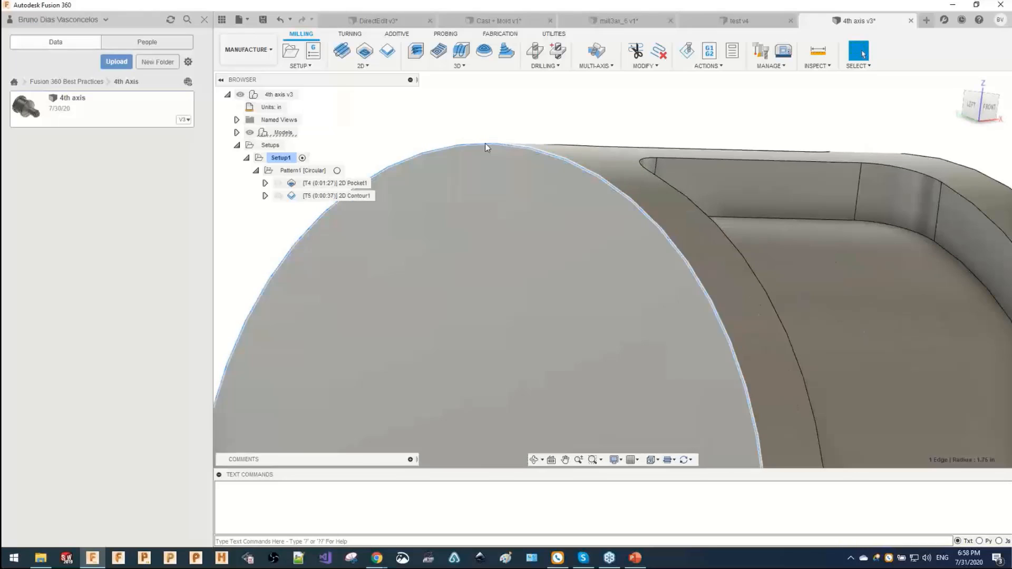
scroll(508, 150, down, 6)
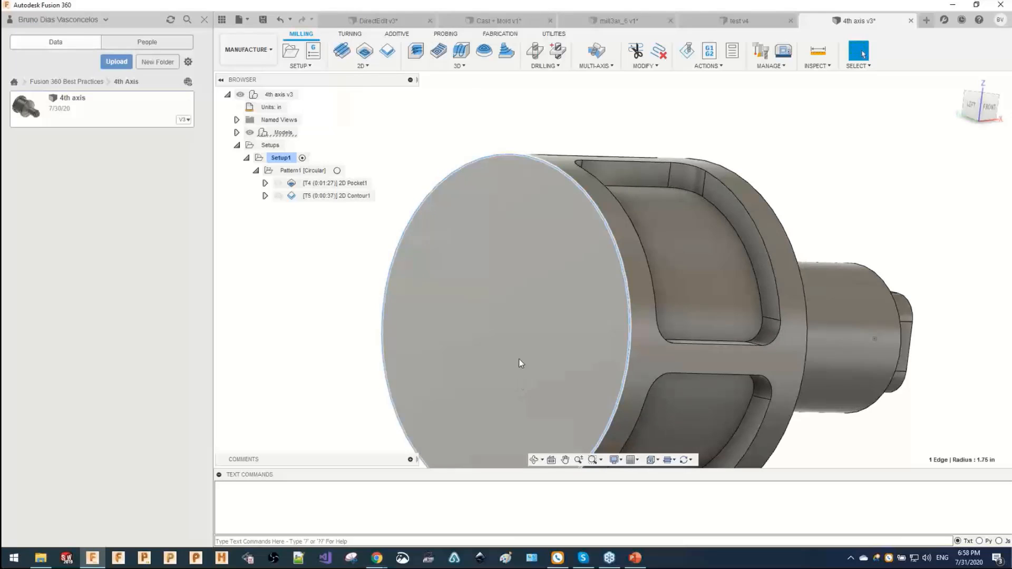
scroll(518, 358, down, 3)
click(371, 158)
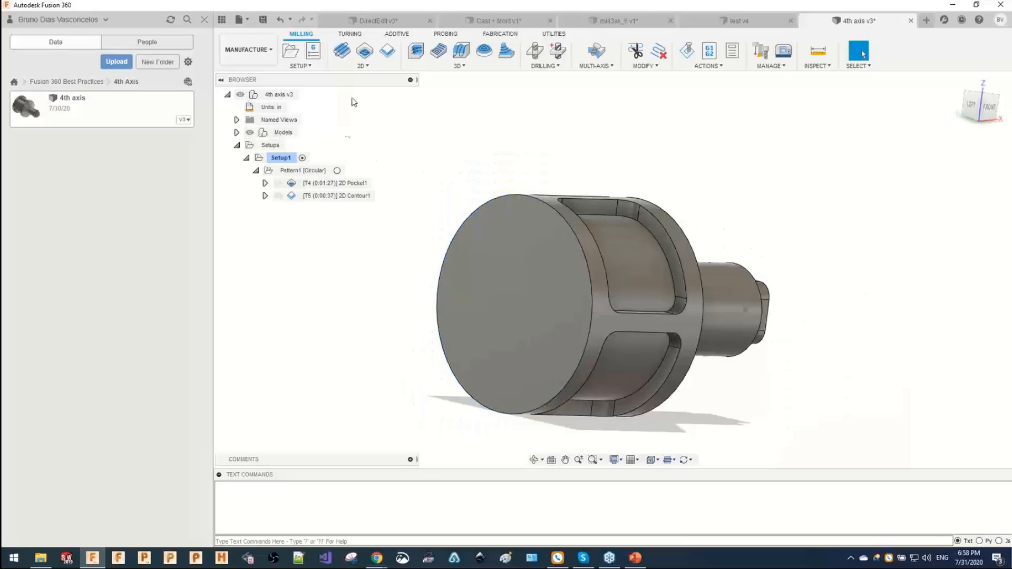
Start a multi-axis Rotary operation in Setup1 and bring up its Rotary Toolpath help page in the browser.
click(361, 68)
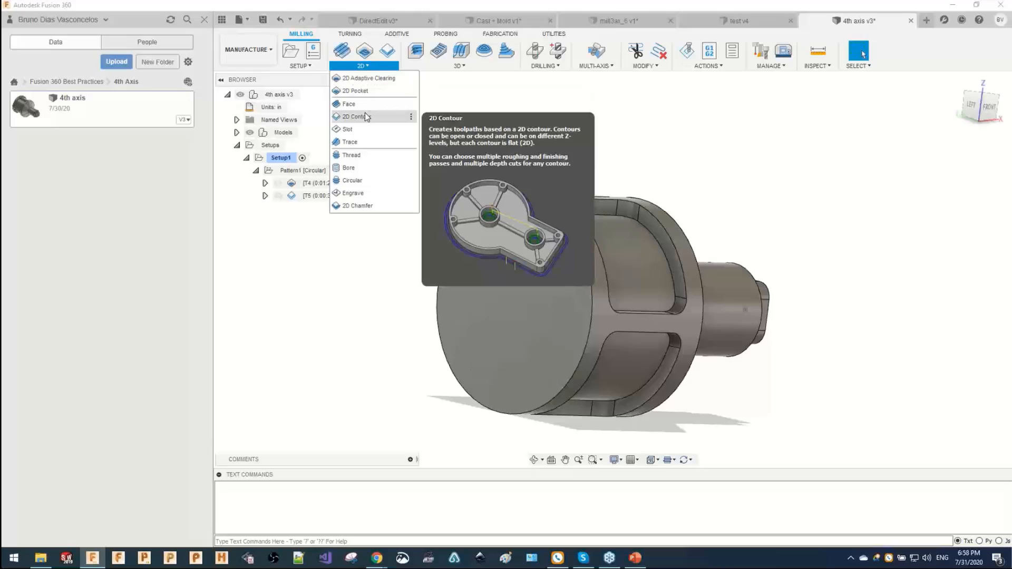
click(596, 65)
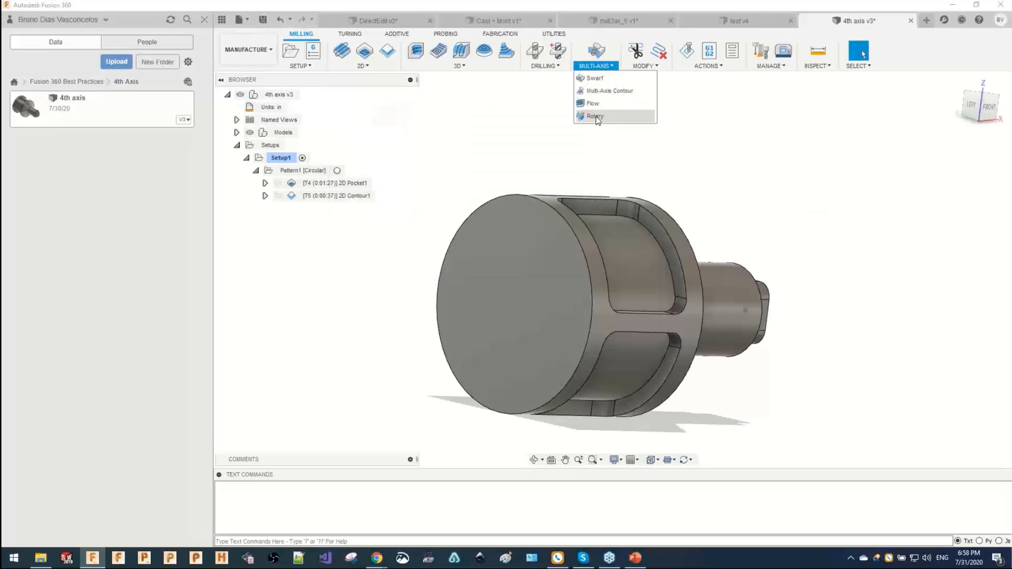
click(596, 117)
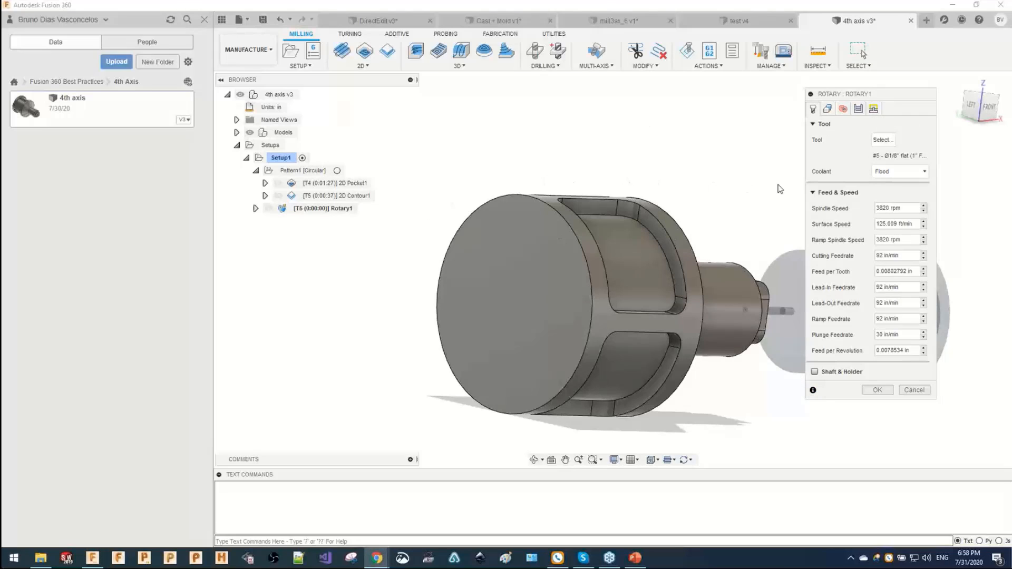
drag(1011, 174, 680, 1)
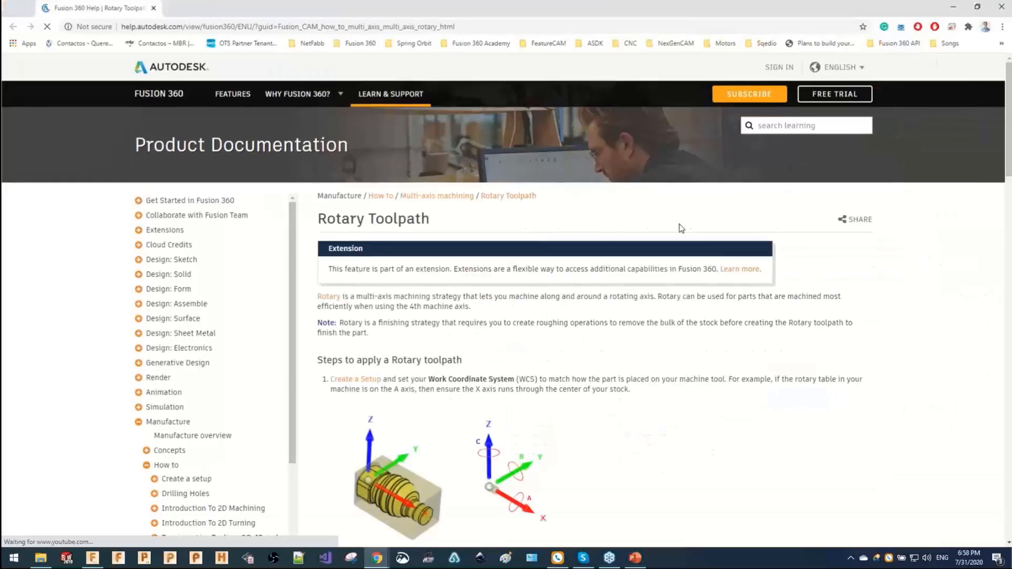
Read through the Rotary Toolpath documentation, accept the cookie notice, return to Fusion 360 and cancel the Rotary operation.
scroll(465, 406, down, 8)
scroll(438, 311, down, 9)
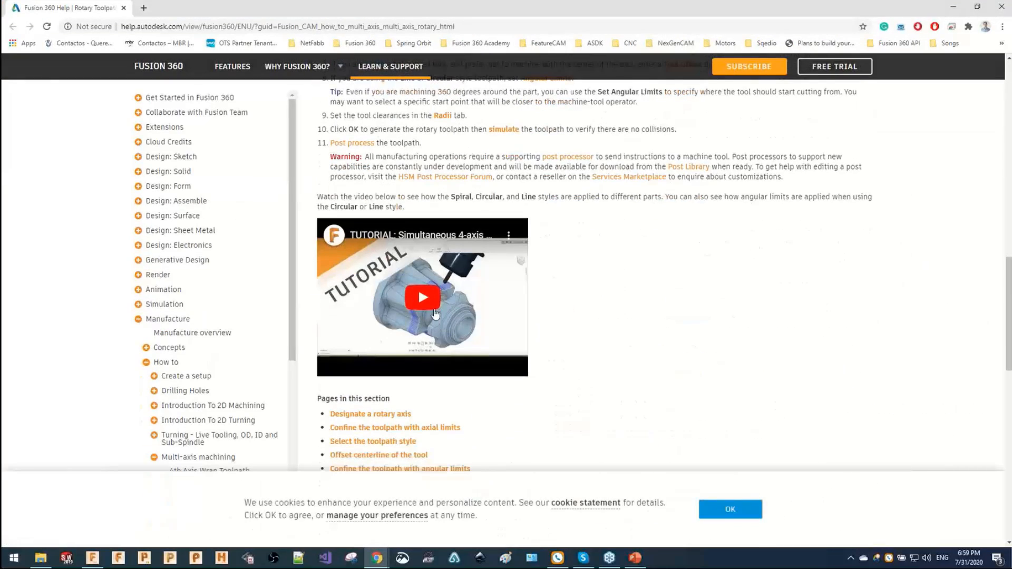
scroll(438, 306, up, 15)
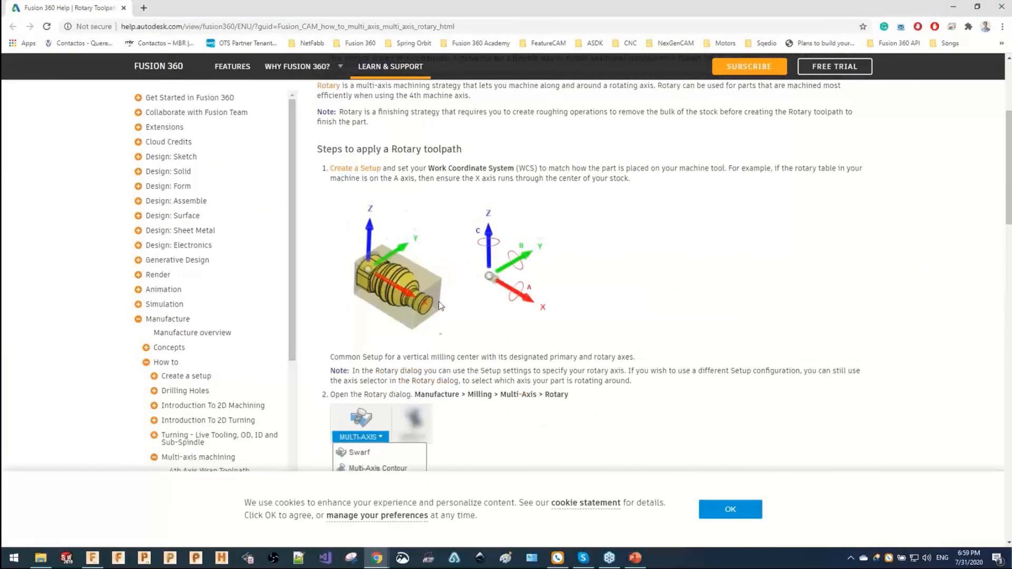
scroll(481, 247, up, 4)
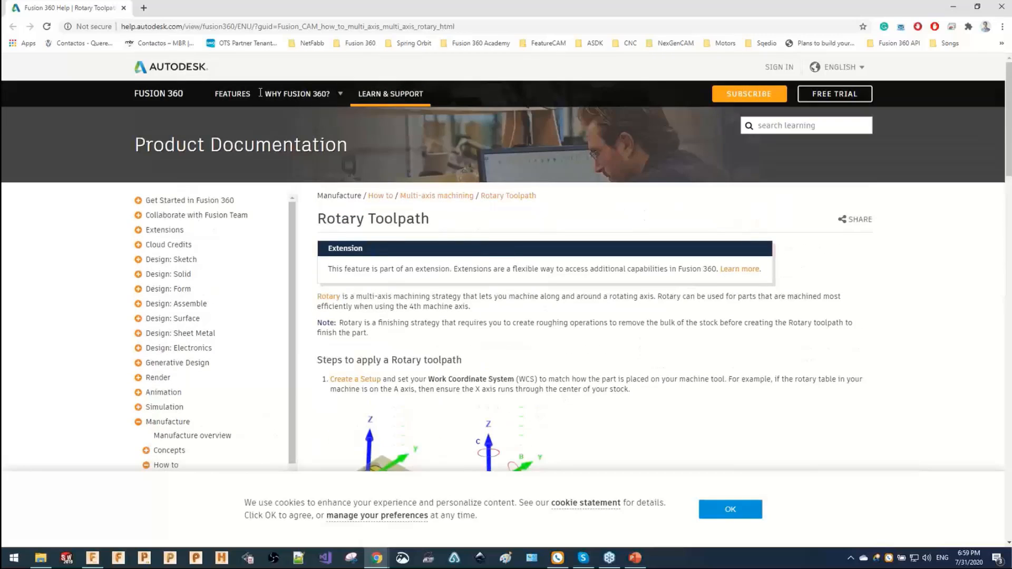
click(730, 509)
scroll(395, 531, down, 3)
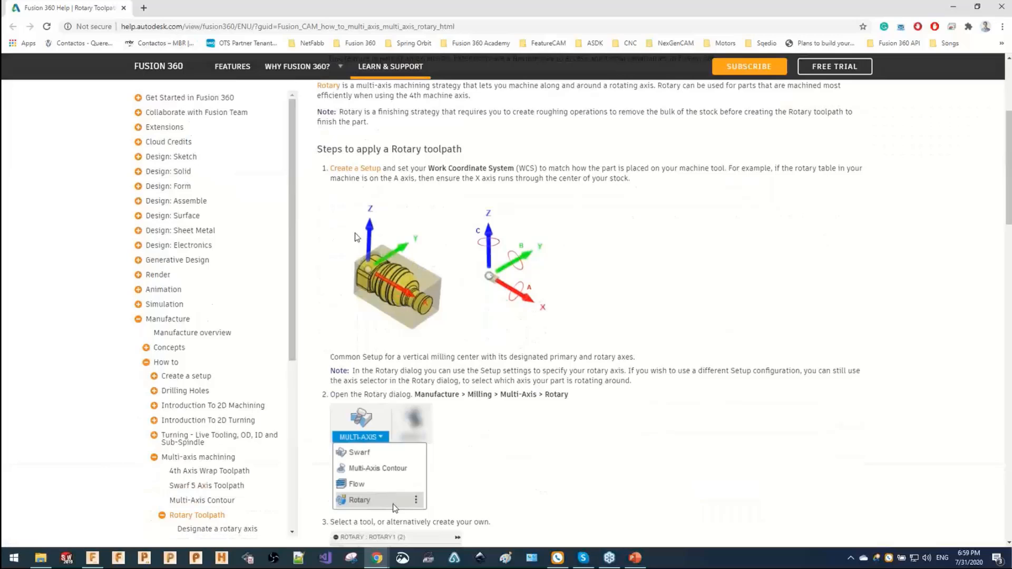
scroll(456, 298, down, 2)
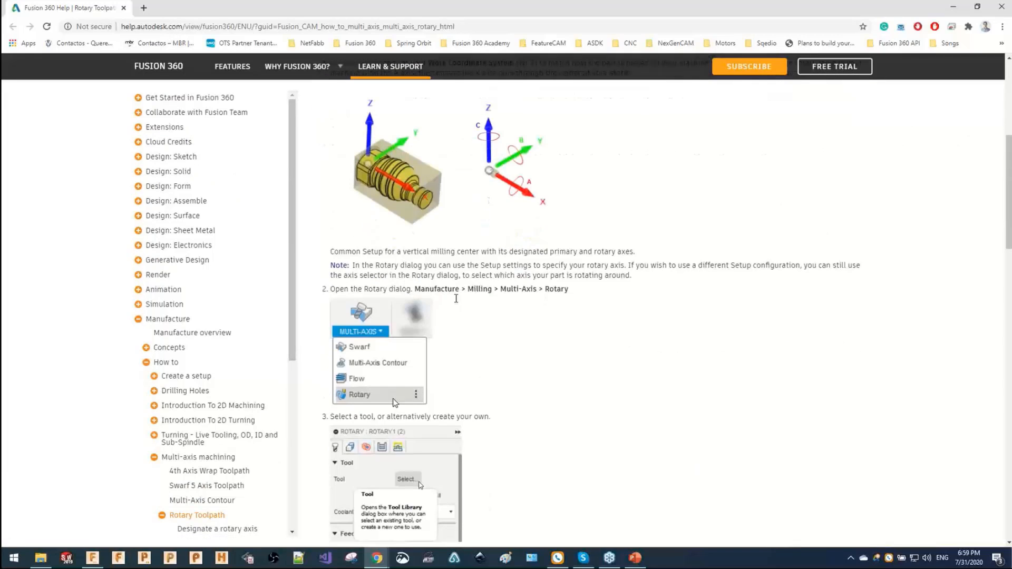
key(alt+Tab)
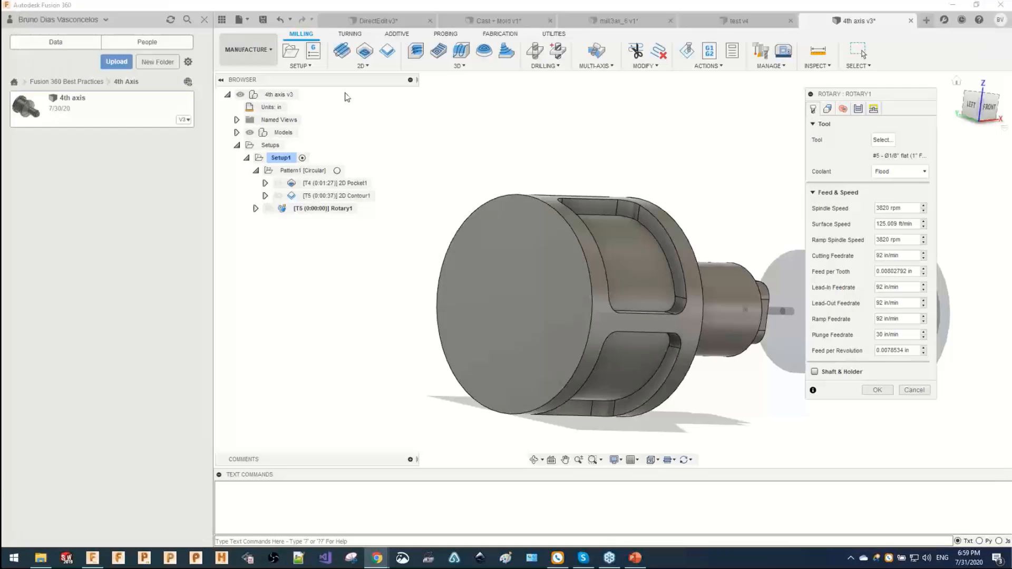
click(915, 388)
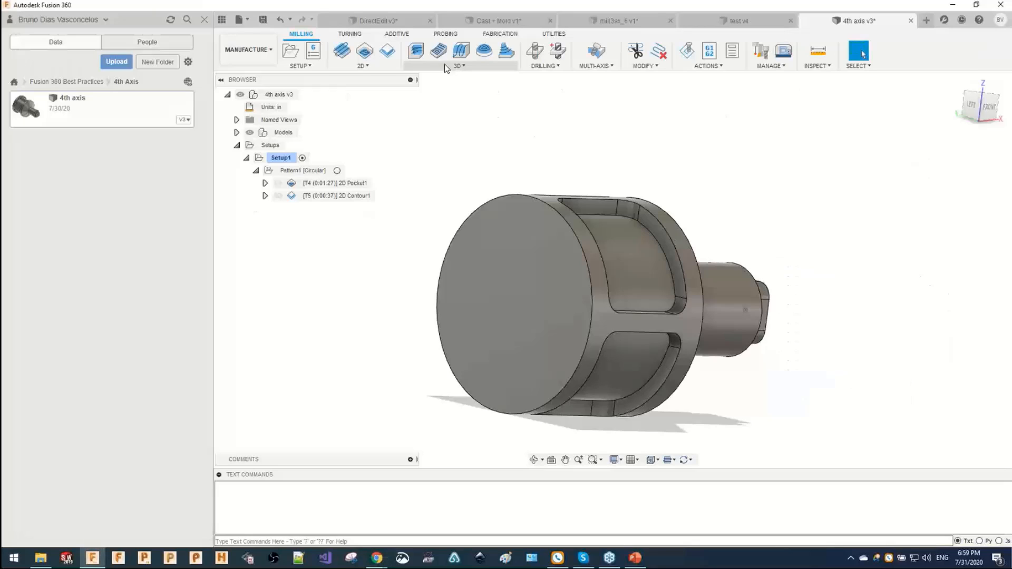
Examine the Use Multi-Axis and 4-axis Limit settings of a new multi-axis Flow operation in Setup1, and cancel the operation.
click(460, 65)
click(595, 66)
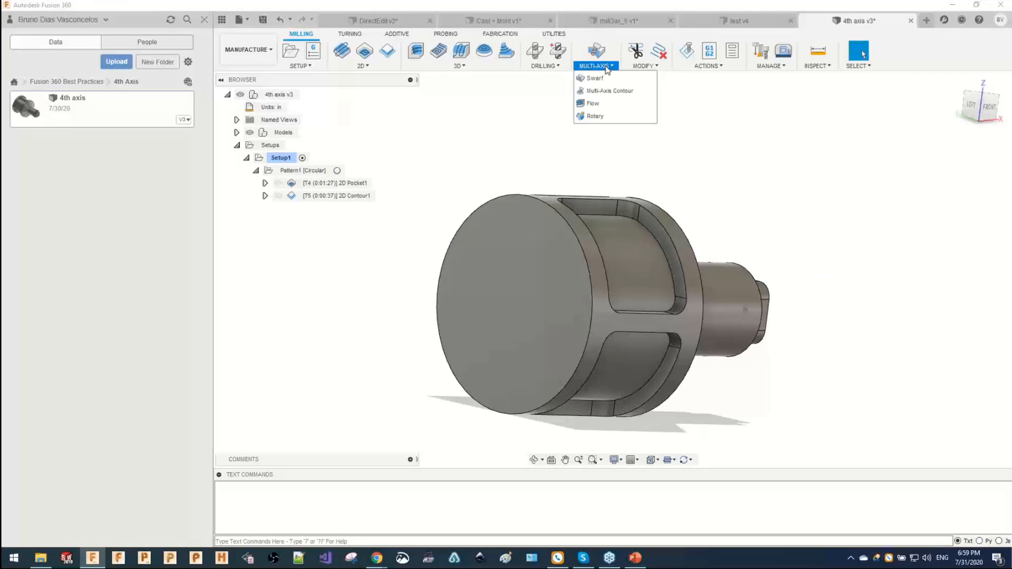
click(590, 104)
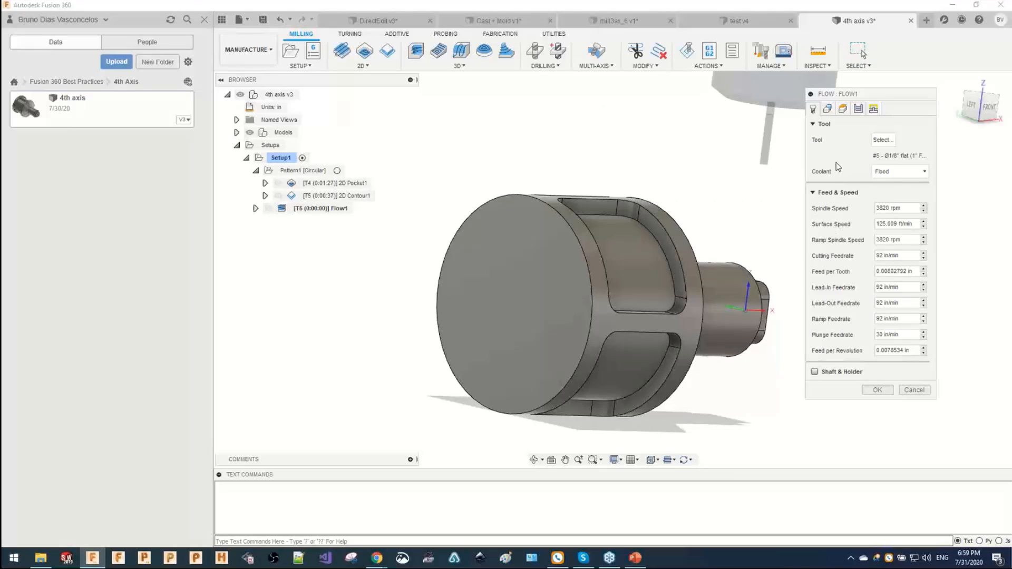
click(827, 109)
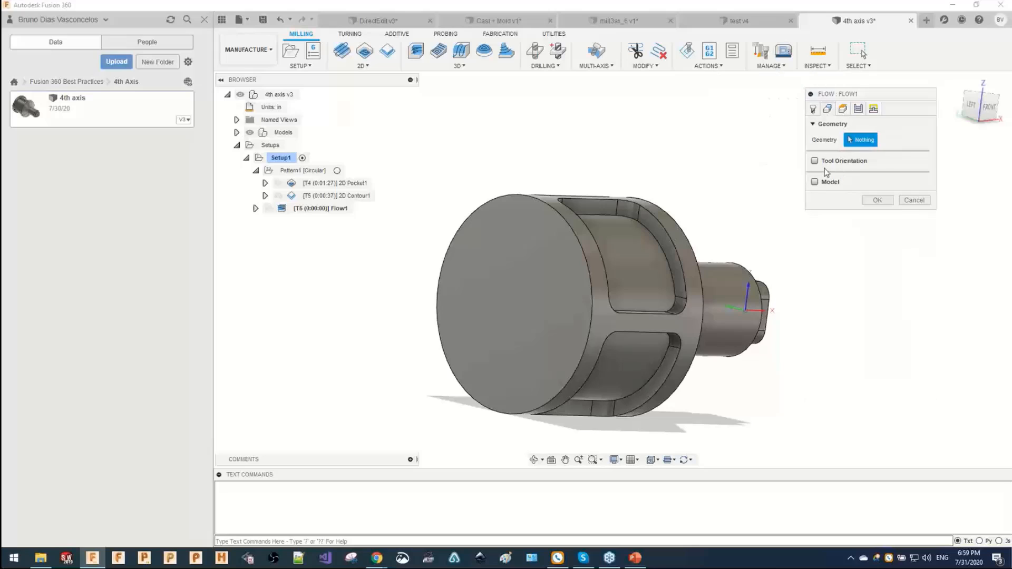
click(858, 109)
click(822, 240)
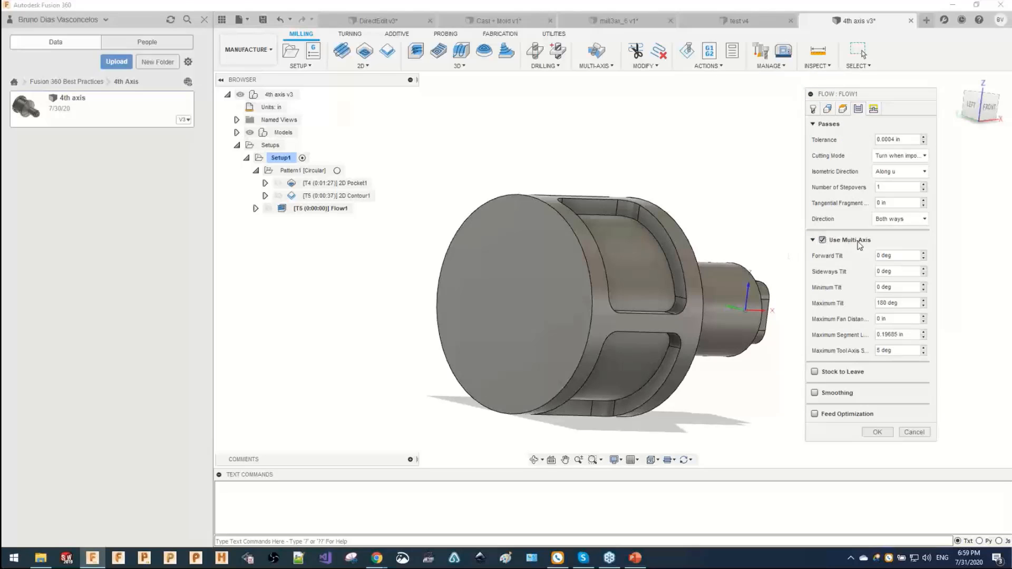
click(828, 109)
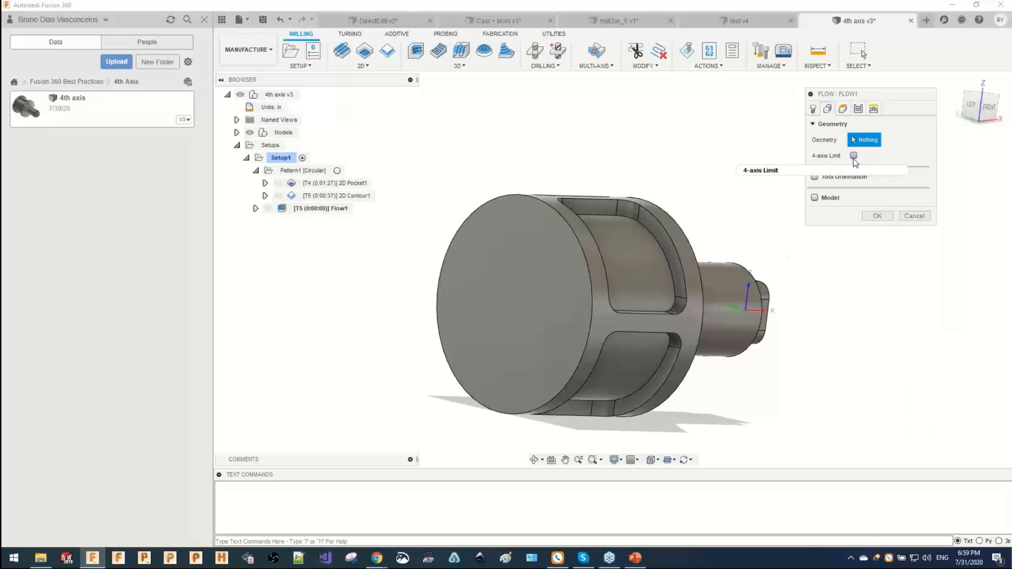
mouse_move(855, 161)
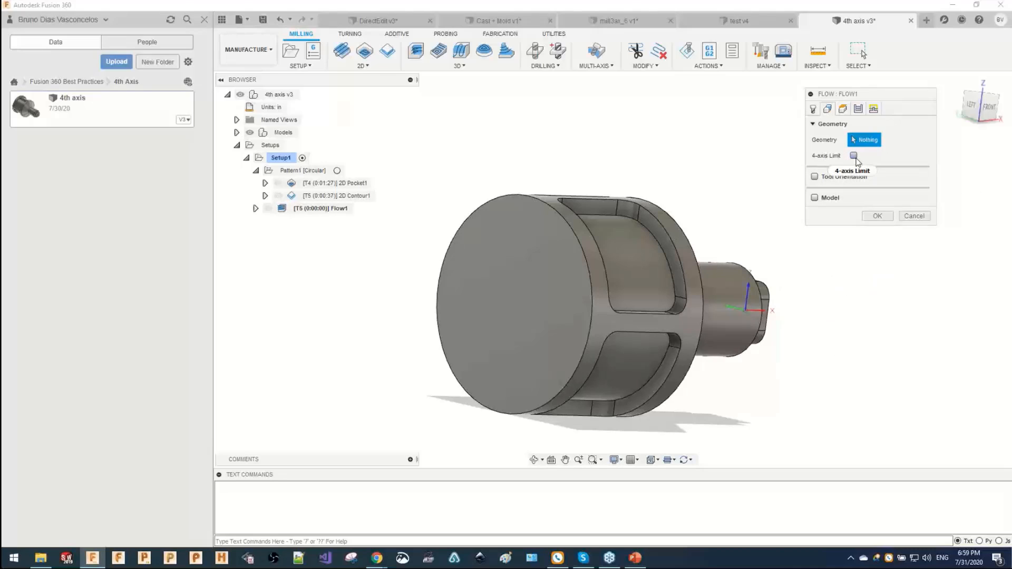
click(858, 108)
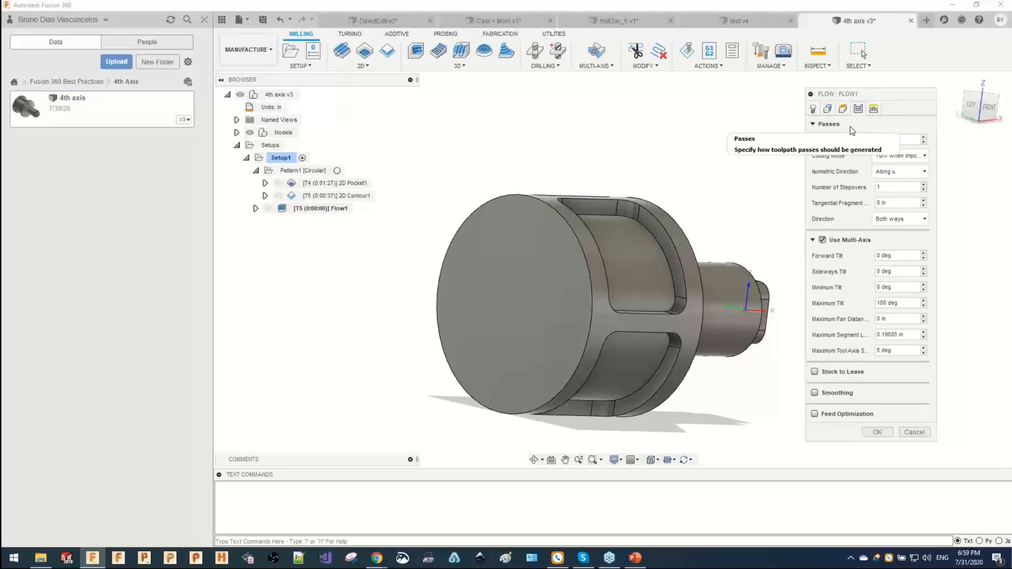
click(827, 108)
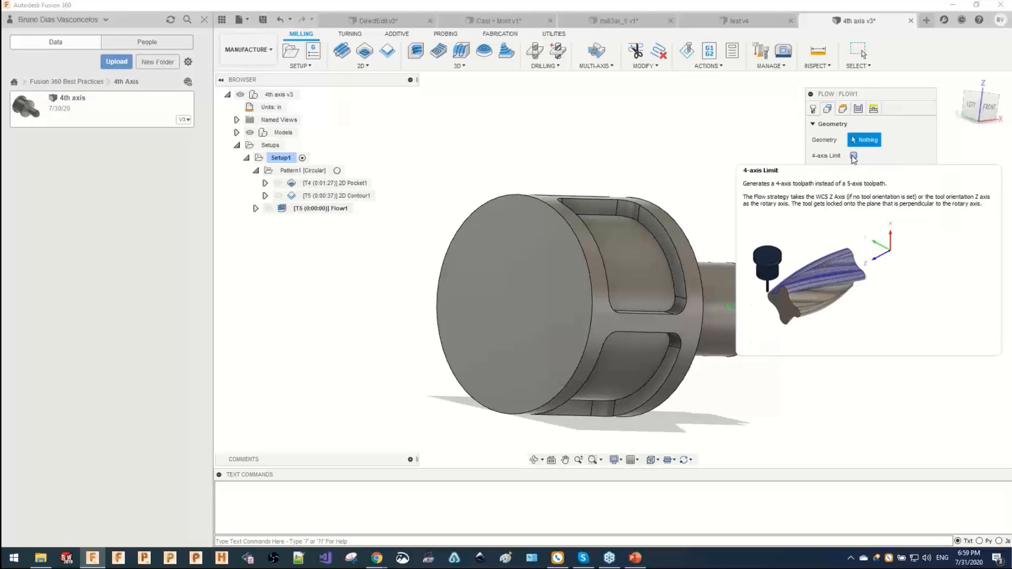
click(915, 218)
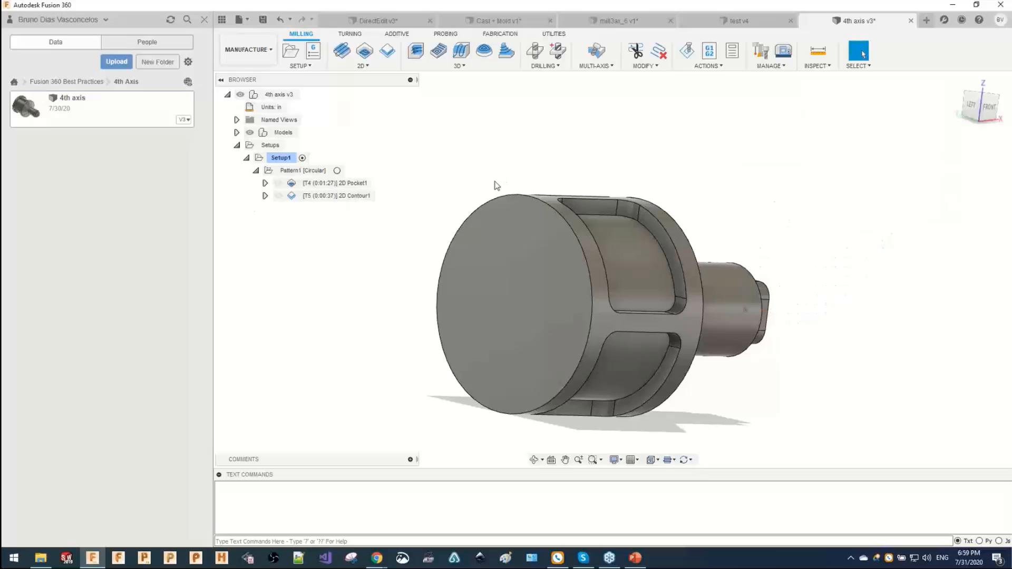
Duplicate Setup1 together with its circular pattern of operations.
shift+middle_drag(538, 219, 511, 232)
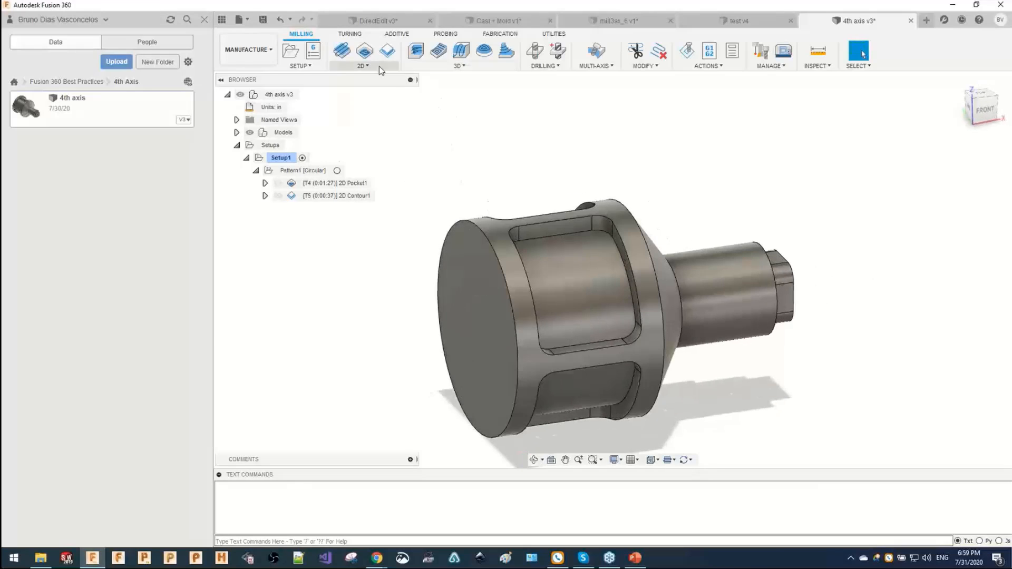
click(284, 160)
key(ctrl+d)
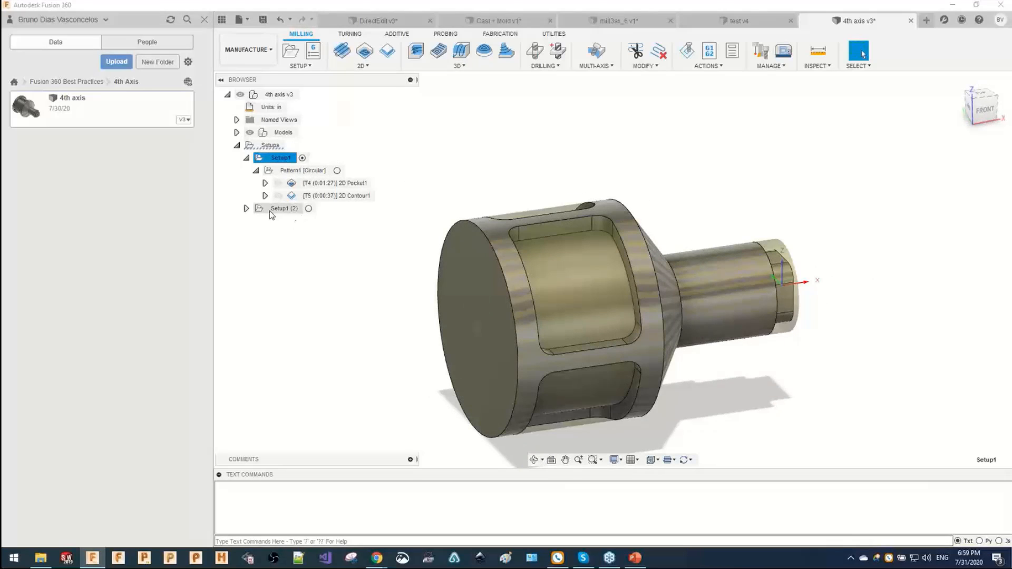
Delete the copied 2D Pocket and 2D Contour operations and their circular pattern from the duplicated setup.
click(246, 209)
click(255, 220)
click(317, 233)
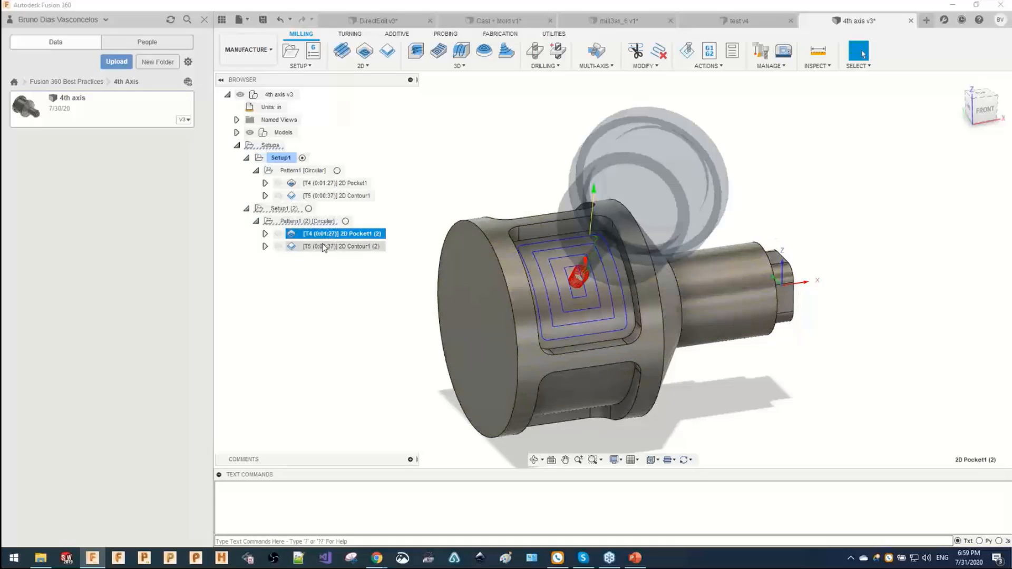
shift+click(323, 247)
key(Delete)
click(308, 221)
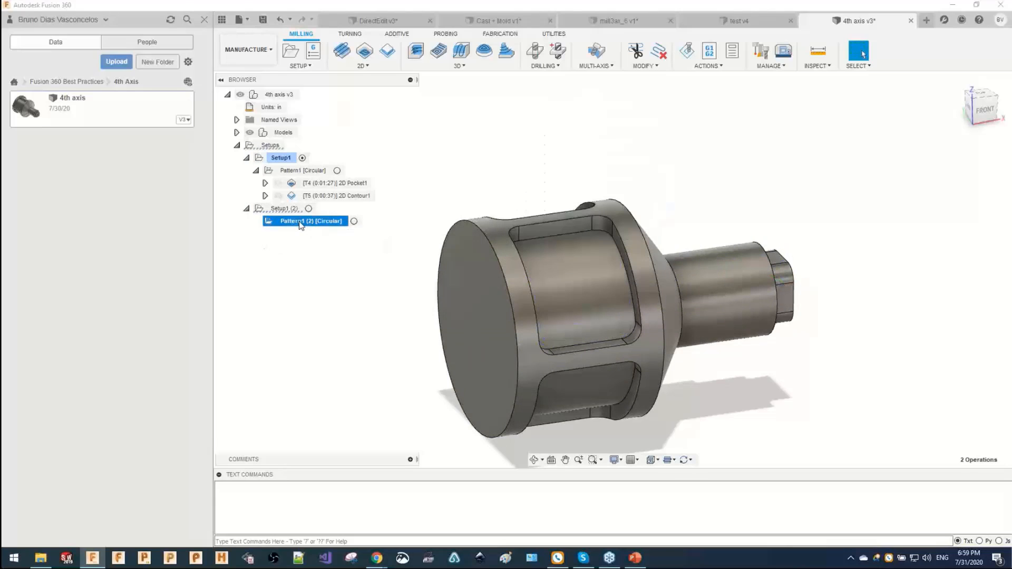
key(Delete)
Make the duplicated setup active and collapse the circular pattern inside Setup1.
double_click(289, 210)
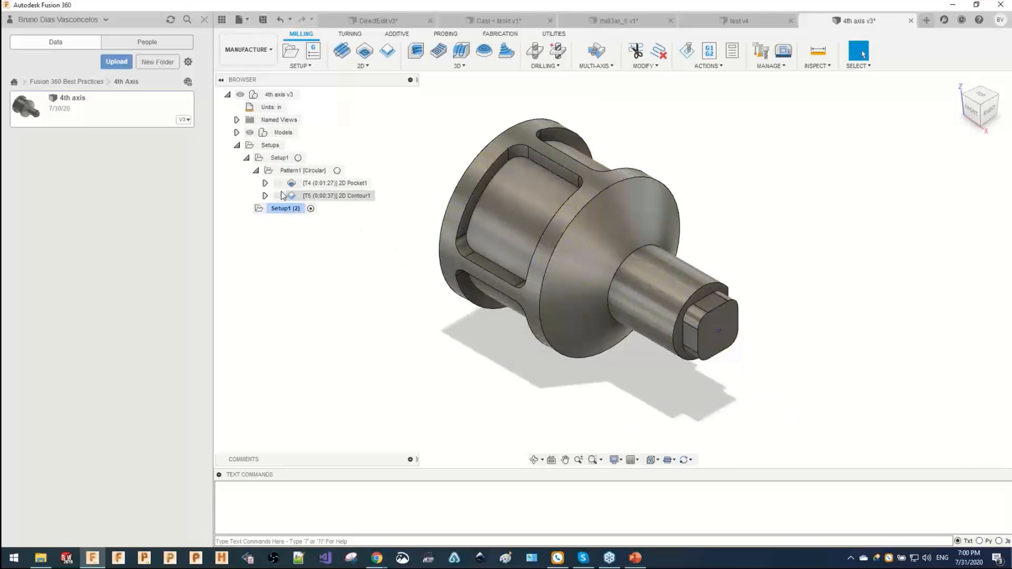
click(256, 170)
click(246, 157)
click(246, 158)
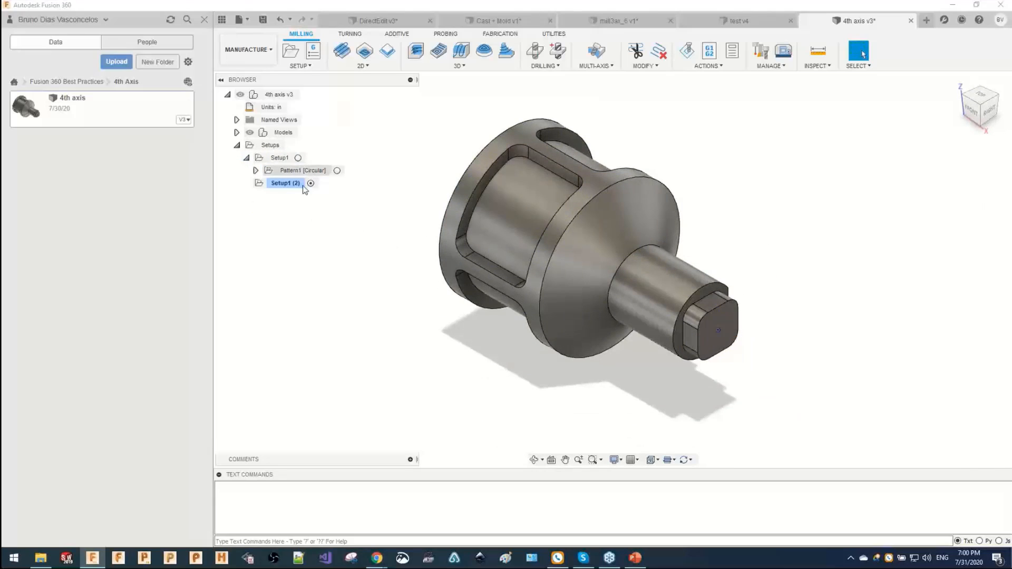
Start a 2D Adaptive Clearing operation in the duplicated setup with tool 4, the Ø1/4" flat endmill.
click(363, 52)
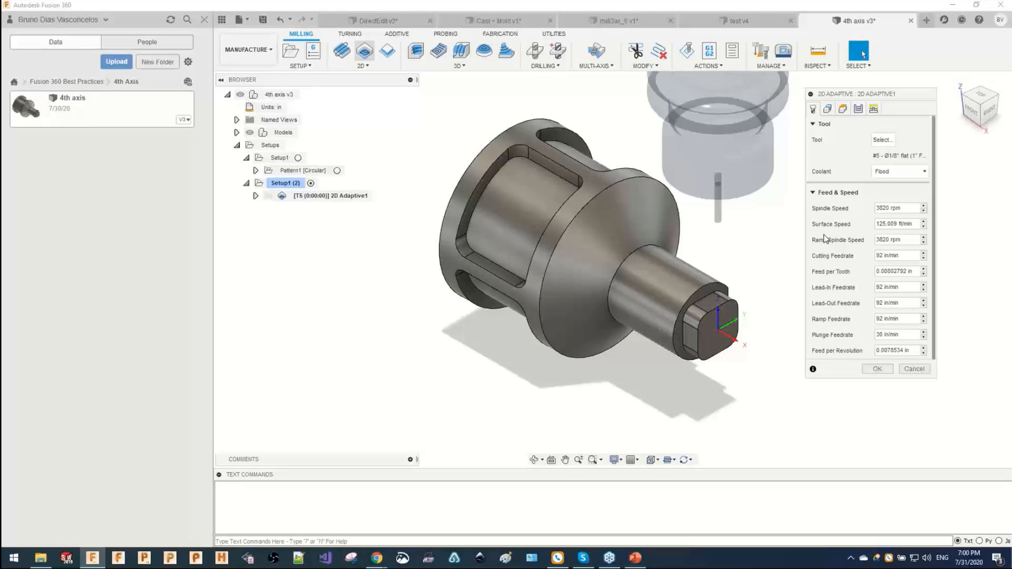
click(873, 145)
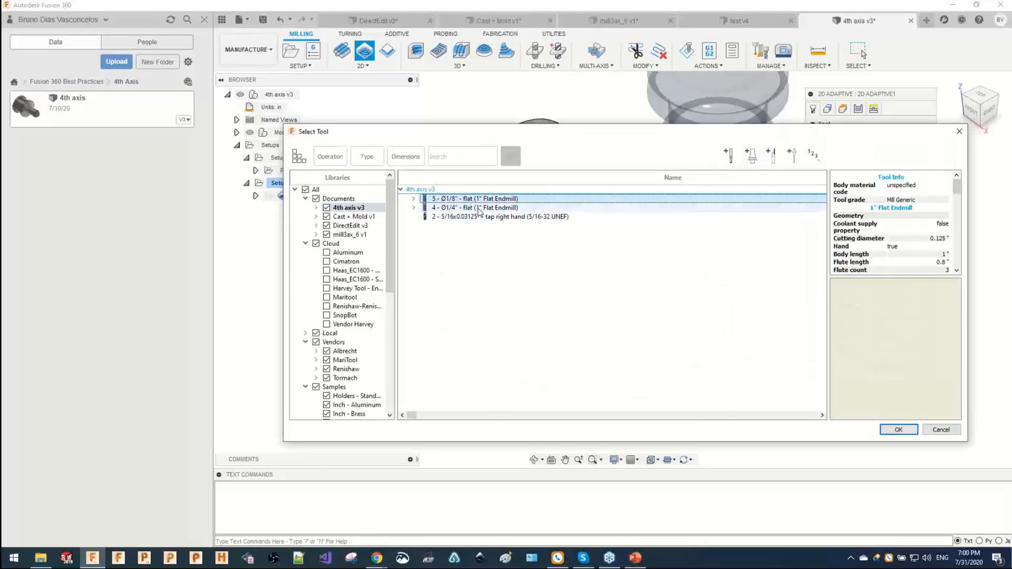
click(487, 217)
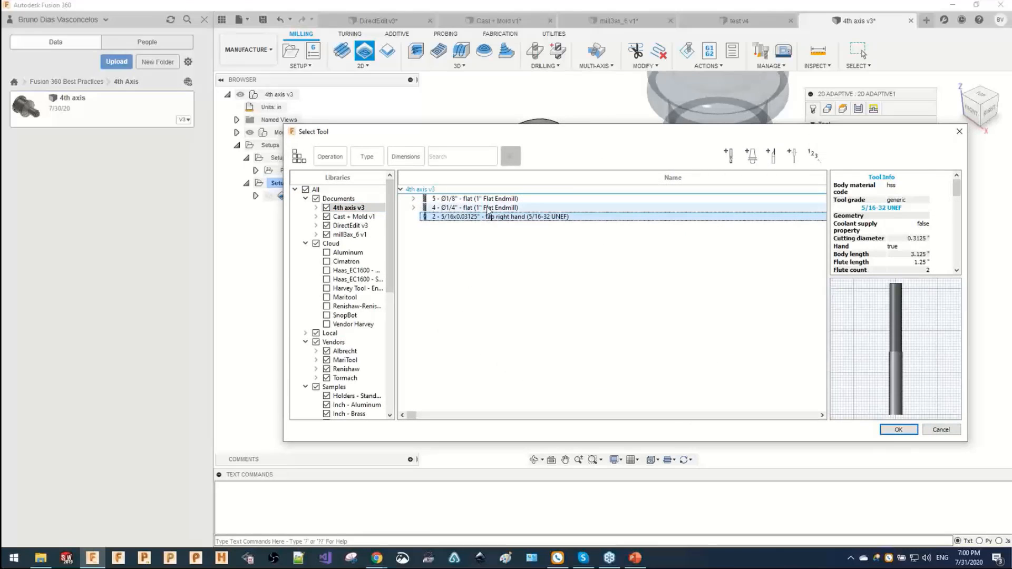
click(488, 208)
click(898, 430)
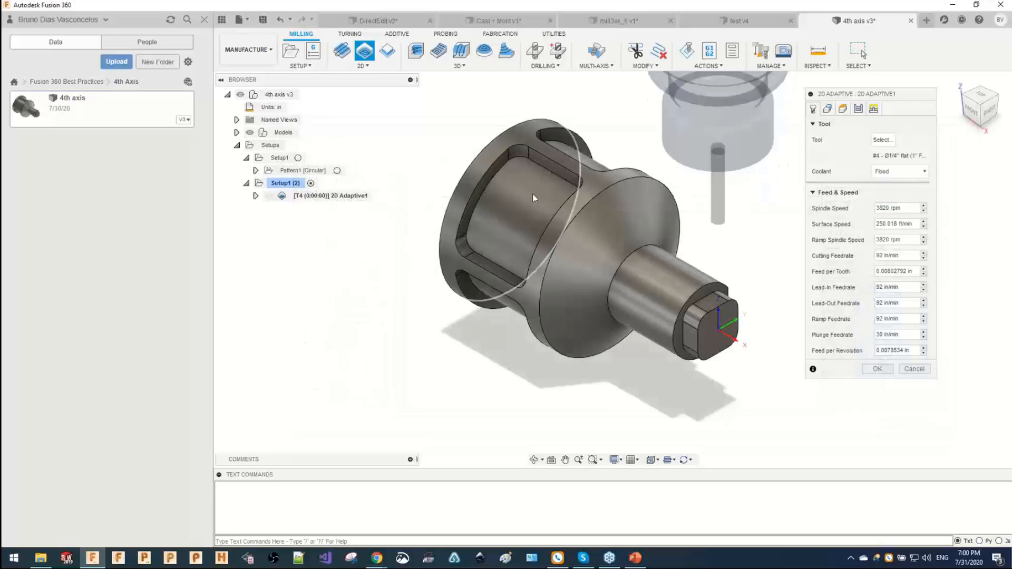
Wrap the adaptive toolpath around the curved pocket floor, use the floor's edge chain as the pocket selection, and generate it.
click(826, 109)
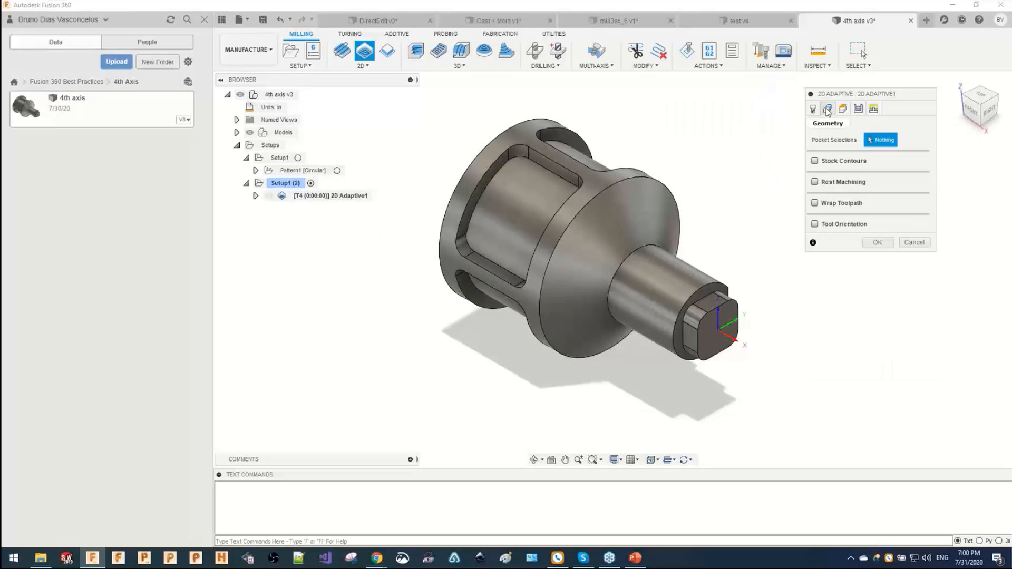
click(815, 203)
click(511, 205)
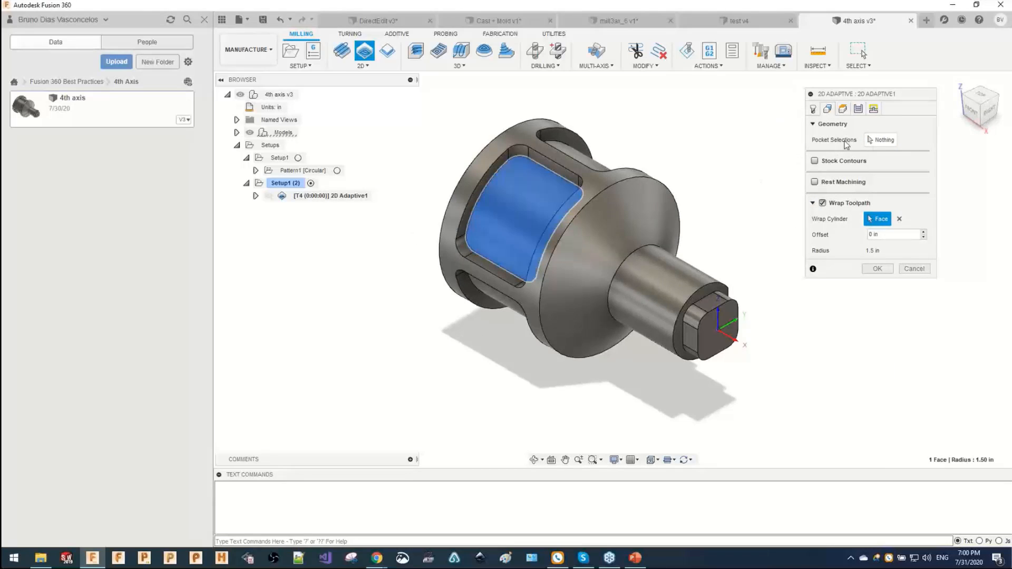
click(882, 140)
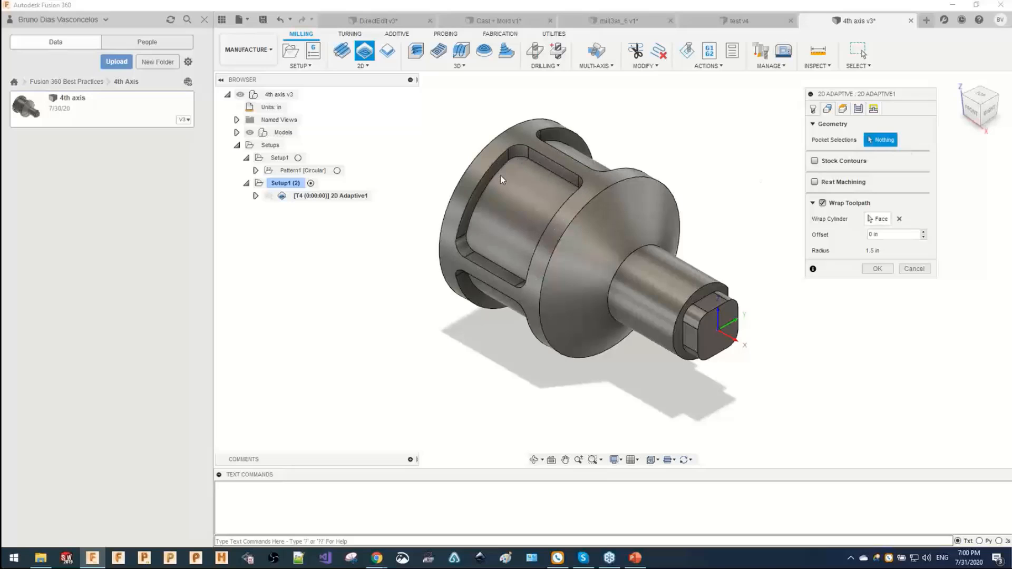
click(533, 165)
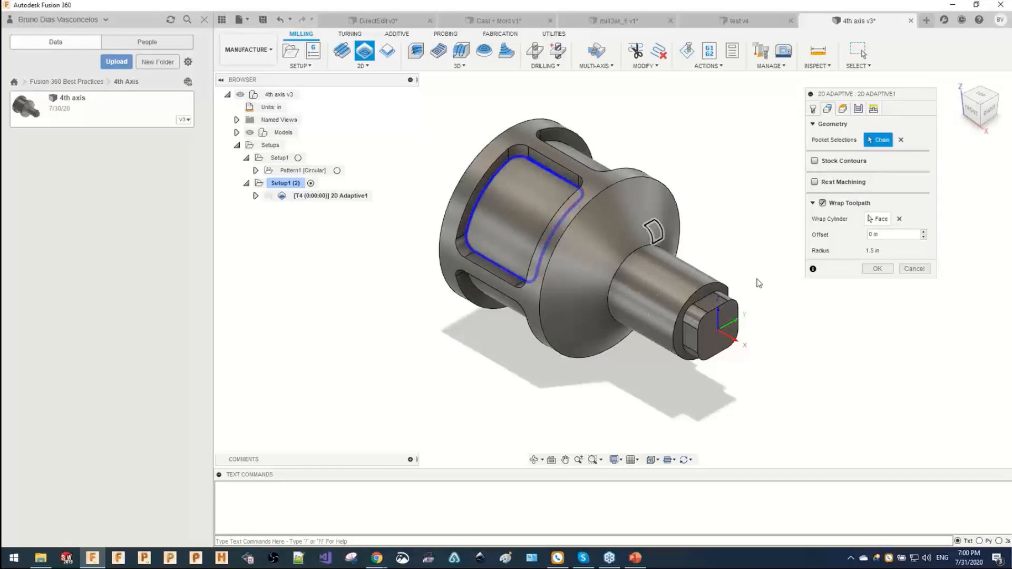
click(877, 268)
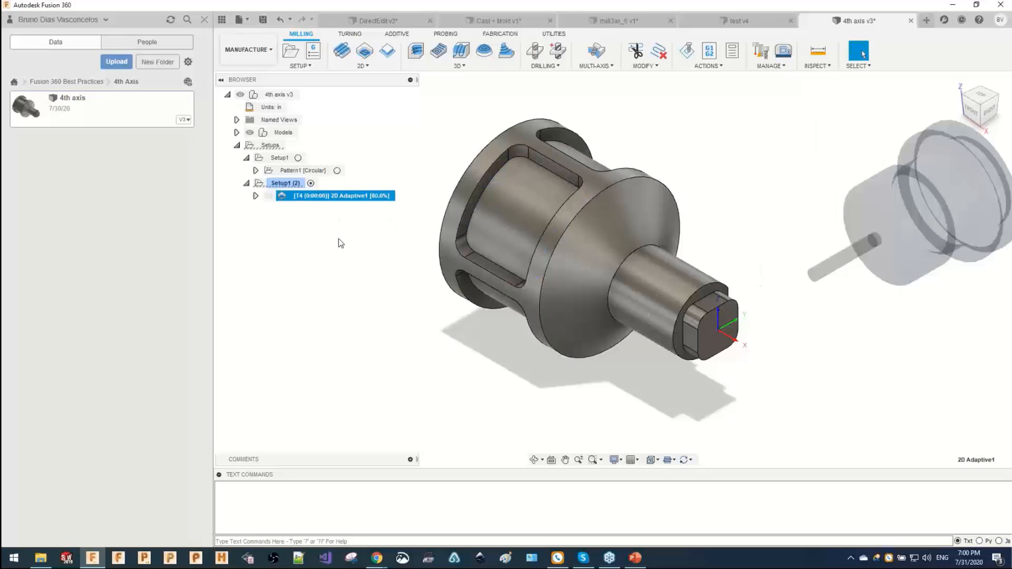
Create a derived 2D Contour operation from the wrapped 2D Adaptive1 operation.
mouse_move(521, 228)
shift+middle_down()
mouse_move(549, 208)
mouse_move(530, 213)
shift+middle_up()
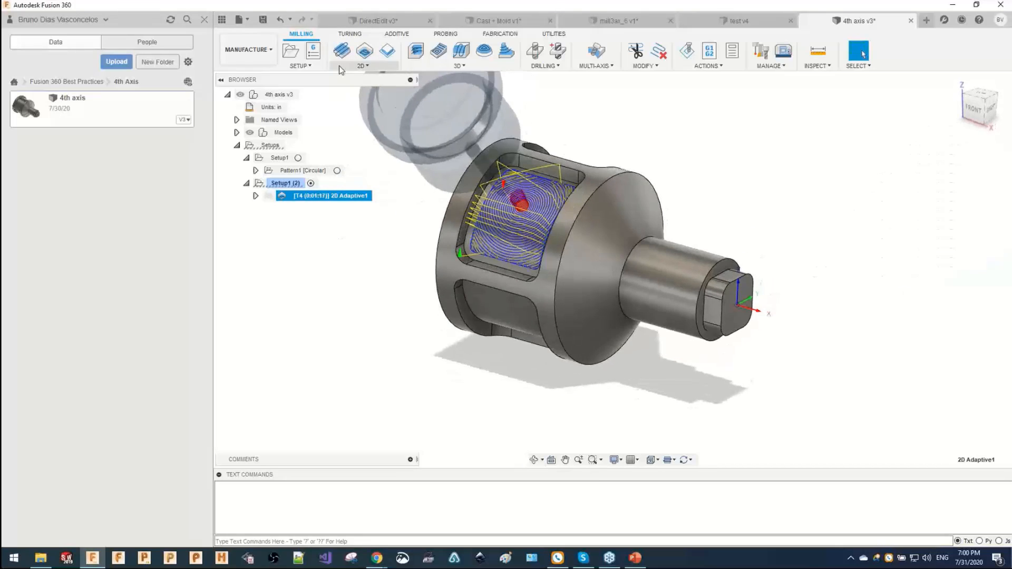
click(362, 65)
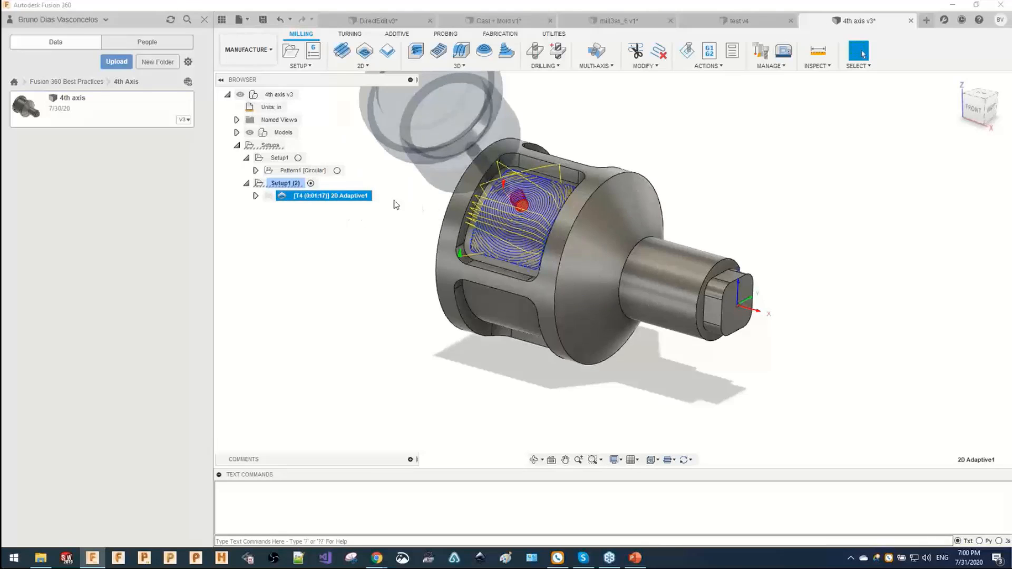
right_click(348, 197)
mouse_move(405, 384)
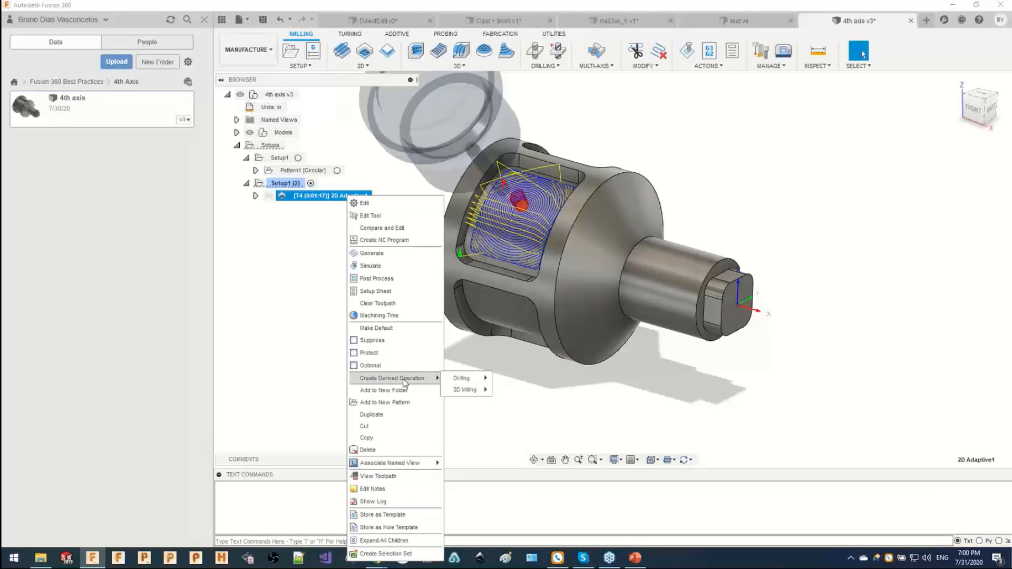
mouse_move(465, 390)
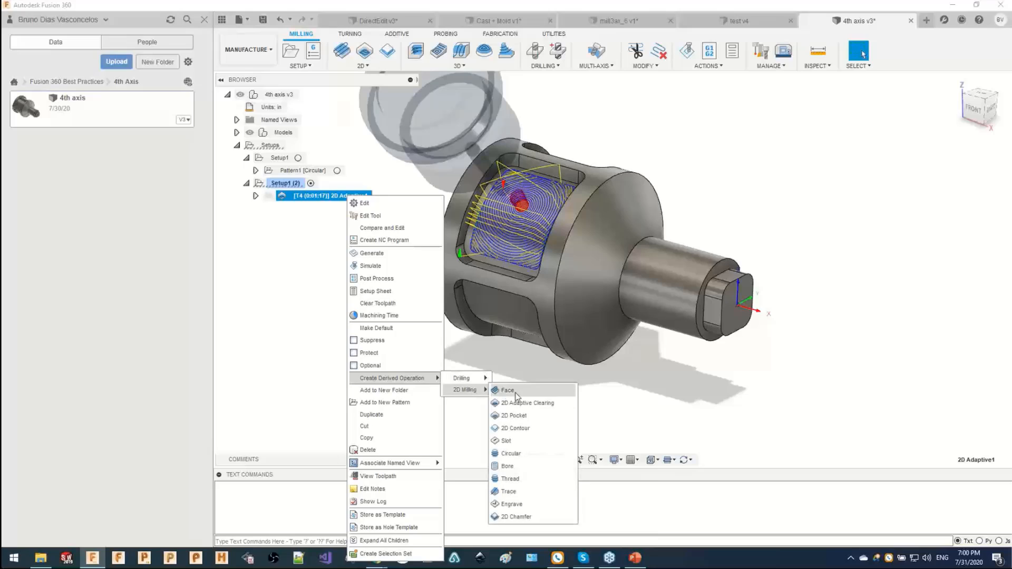
click(510, 429)
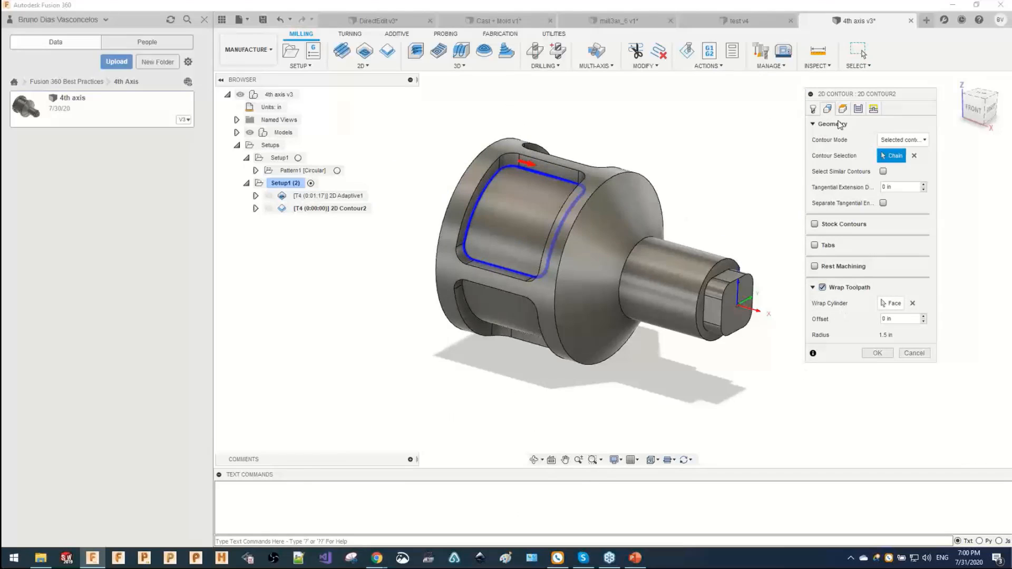
Turn off Make Sharp Corners for the derived 2D Contour and check its selected chain around the pocket floor.
click(858, 109)
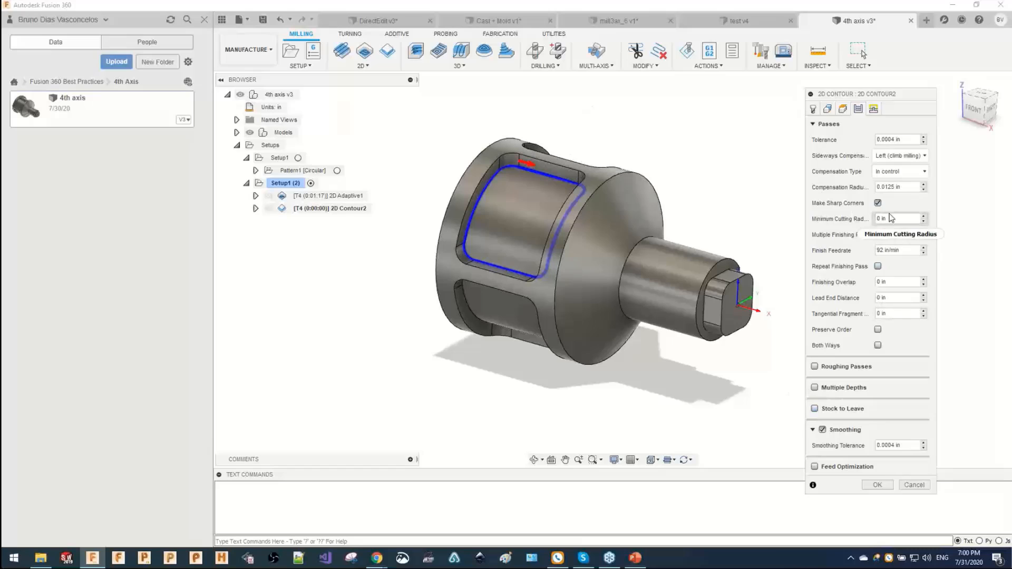
click(878, 204)
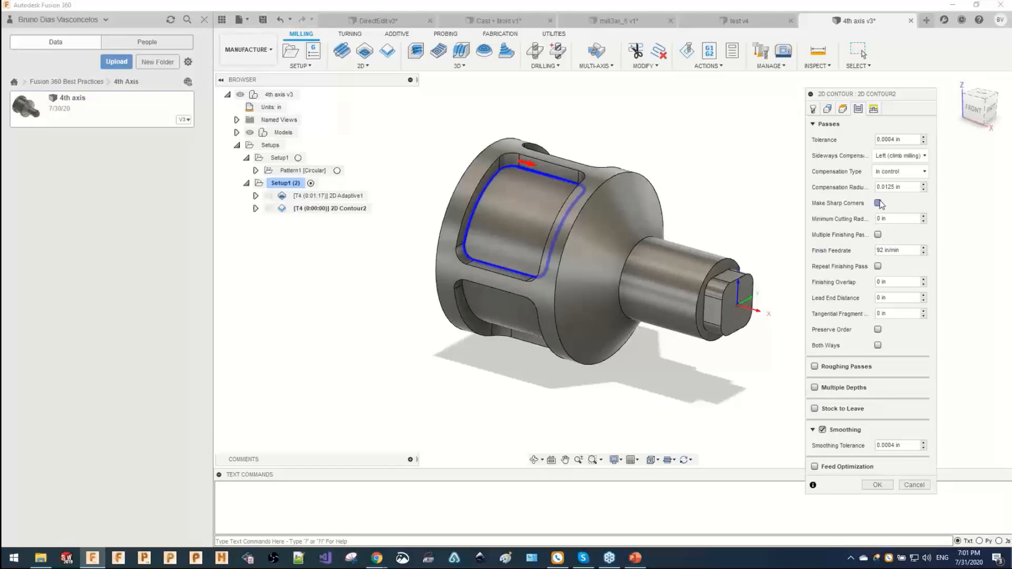
click(827, 108)
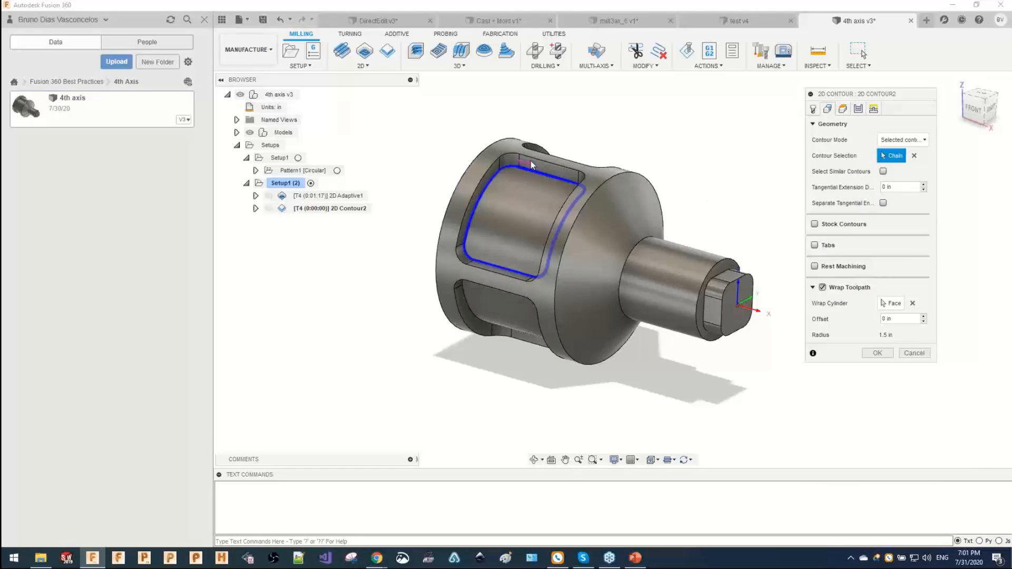
scroll(522, 178, up, 2)
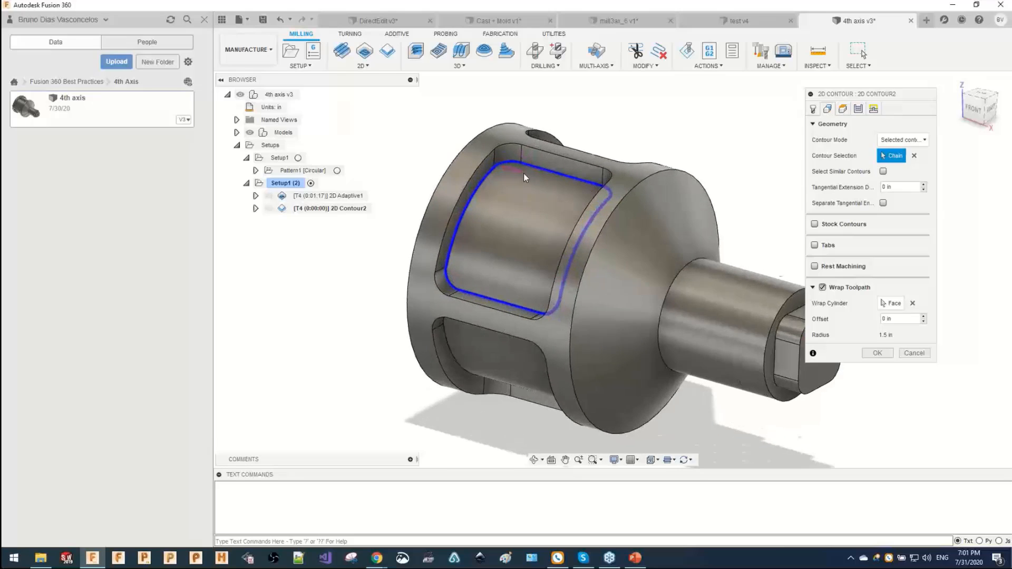
scroll(523, 174, up, 1)
shift+middle_drag(523, 174, 502, 184)
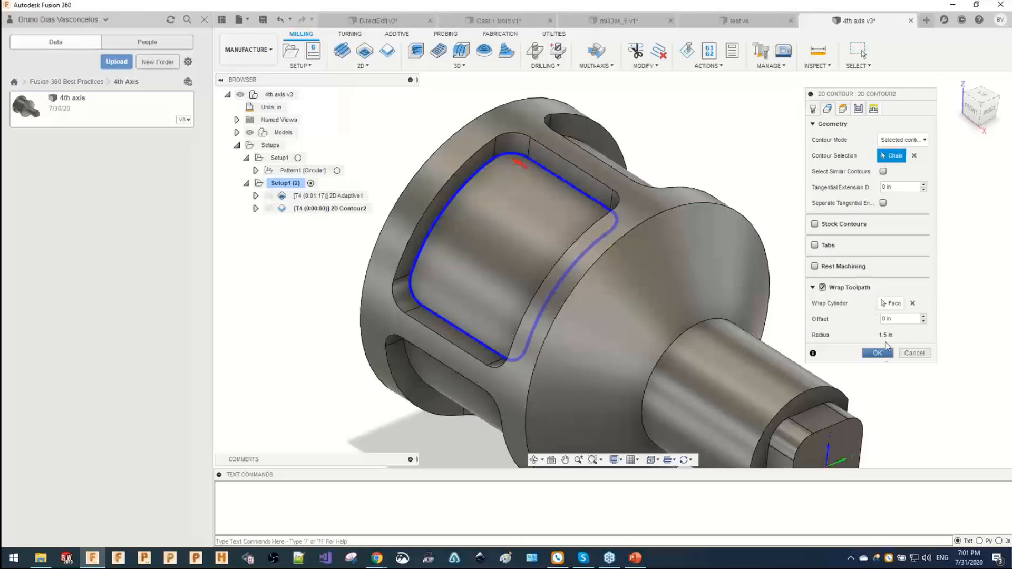
Switch the derived 2D Contour to tool 5, the Ø1/8" flat endmill, and generate the toolpath.
click(813, 108)
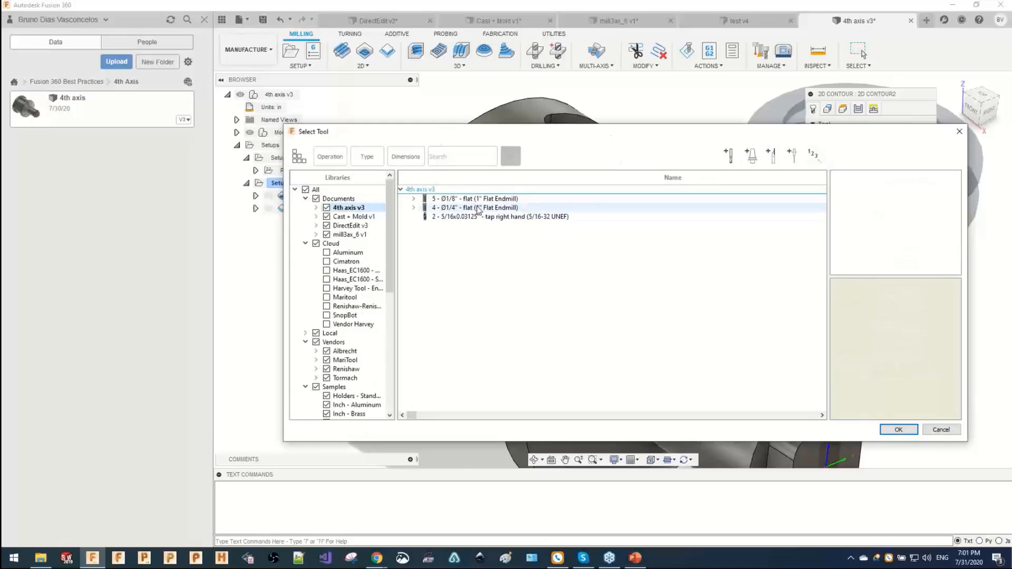
click(475, 198)
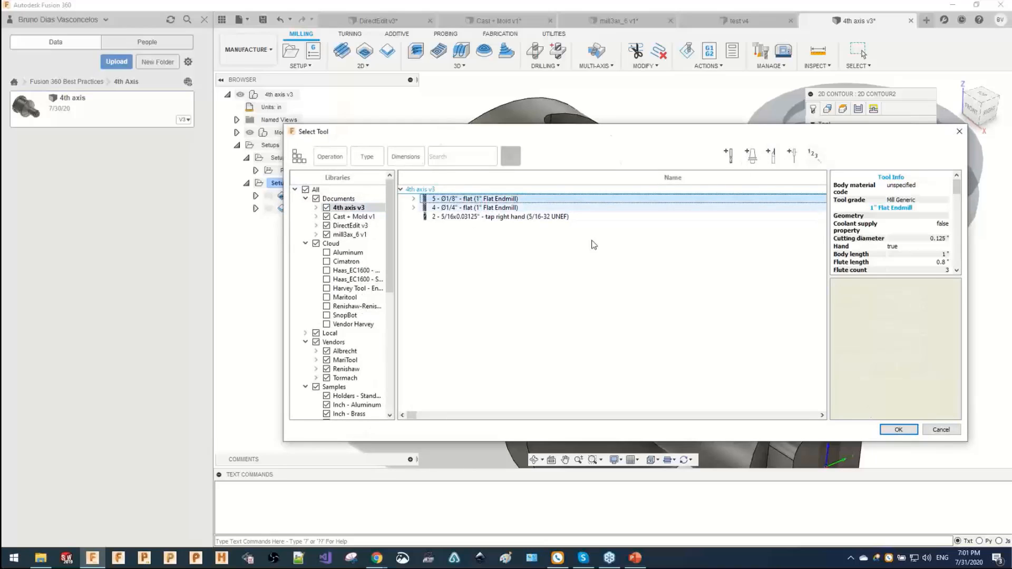
click(899, 430)
click(877, 368)
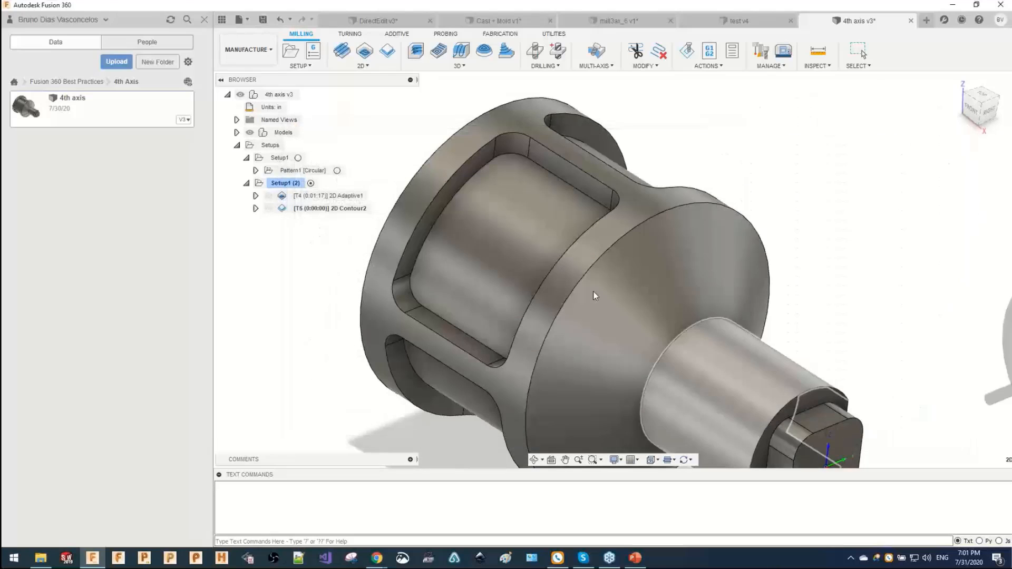
Add the 2D Adaptive and 2D Contour operations to a new circular pattern around the large end face's circular edge.
scroll(533, 202, down, 3)
mouse_move(523, 204)
shift+middle_down()
mouse_move(552, 197)
mouse_move(534, 190)
shift+middle_up()
click(328, 199)
shift+click(328, 207)
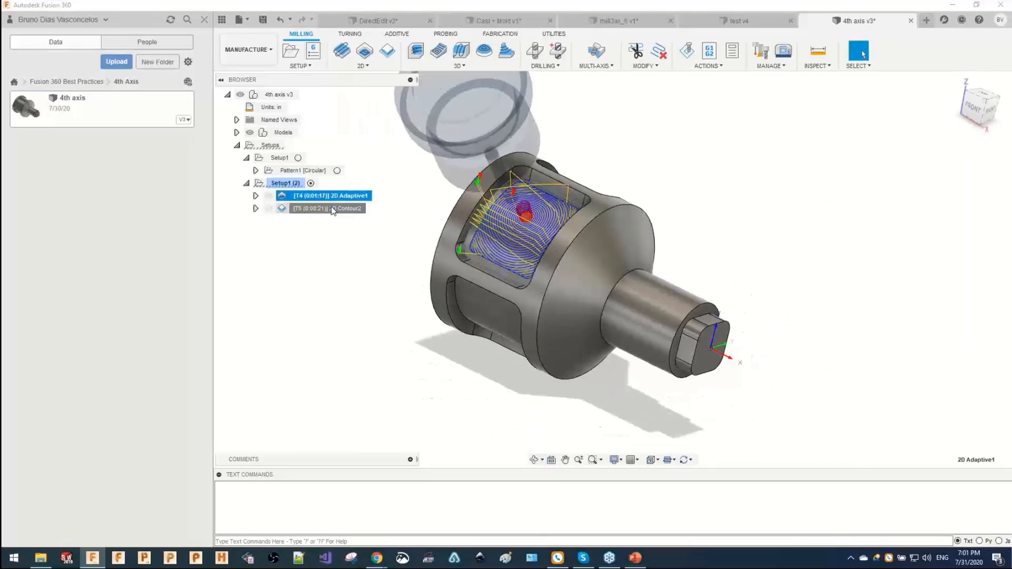
right_click(332, 208)
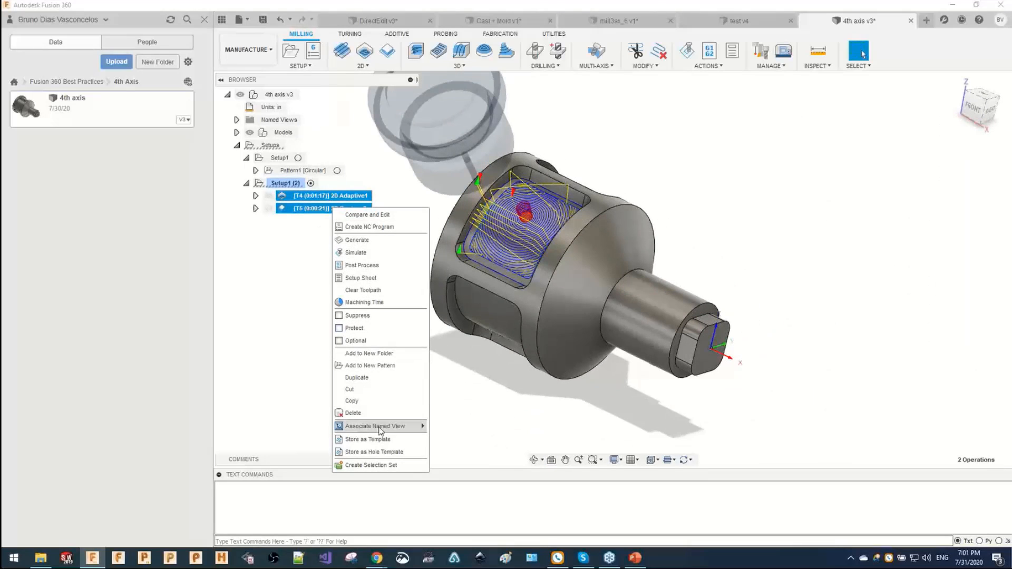
click(390, 366)
click(902, 139)
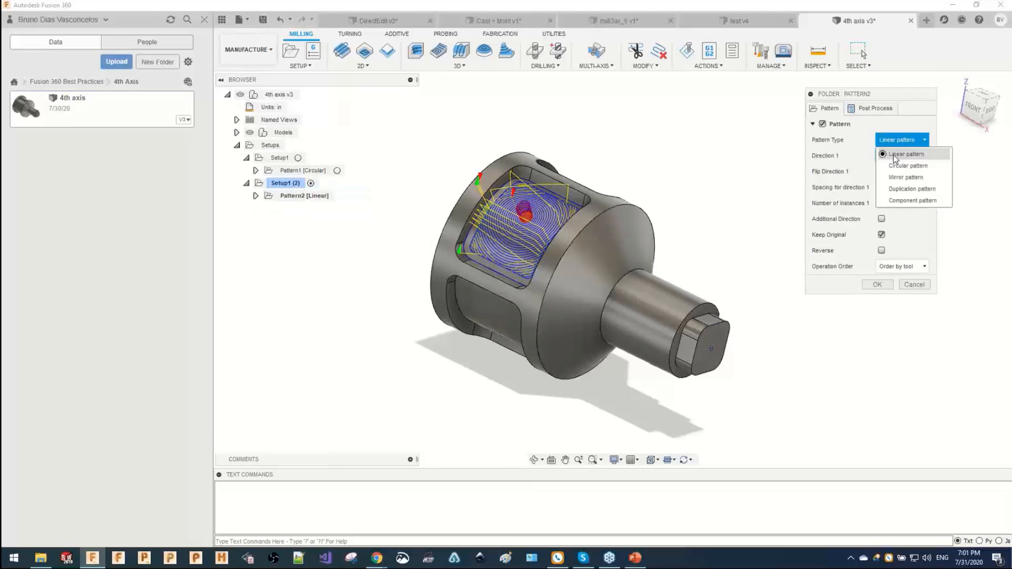
click(896, 161)
click(466, 191)
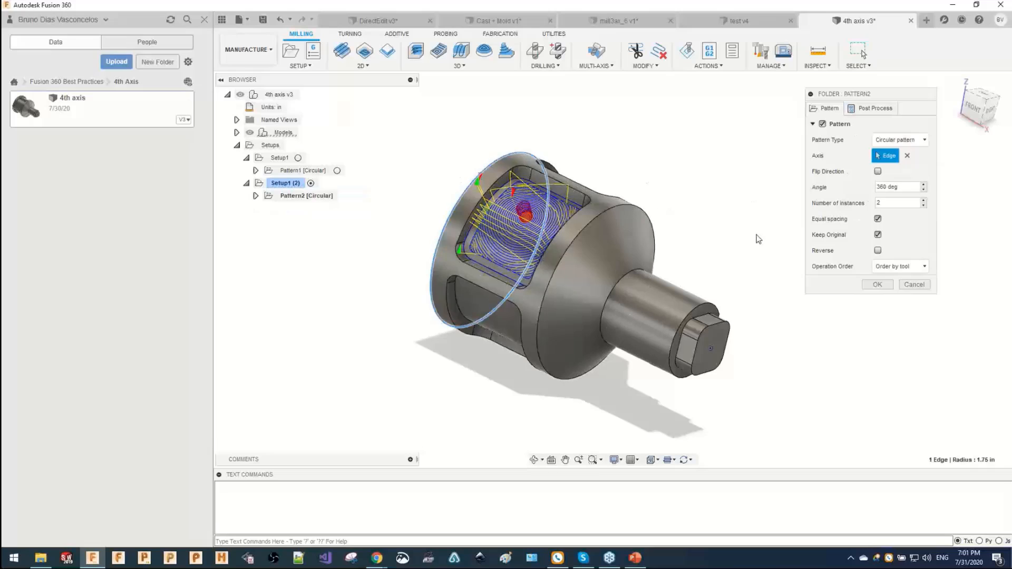
Set the circular pattern to 4 equally spaced instances over 360 degrees and create it.
shift+middle_drag(617, 244, 653, 228)
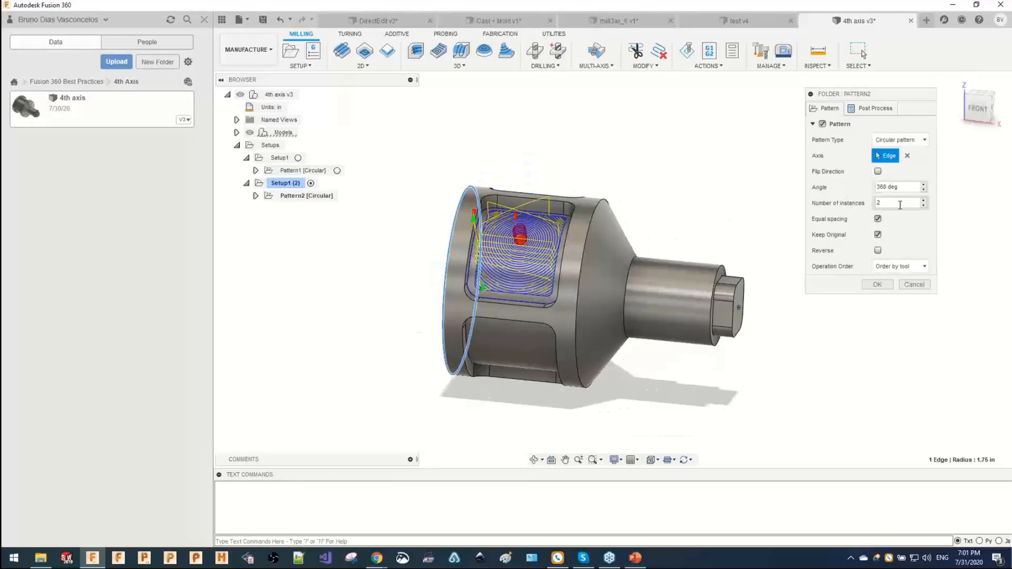
drag(898, 204, 843, 217)
shift+middle_drag(659, 232, 504, 187)
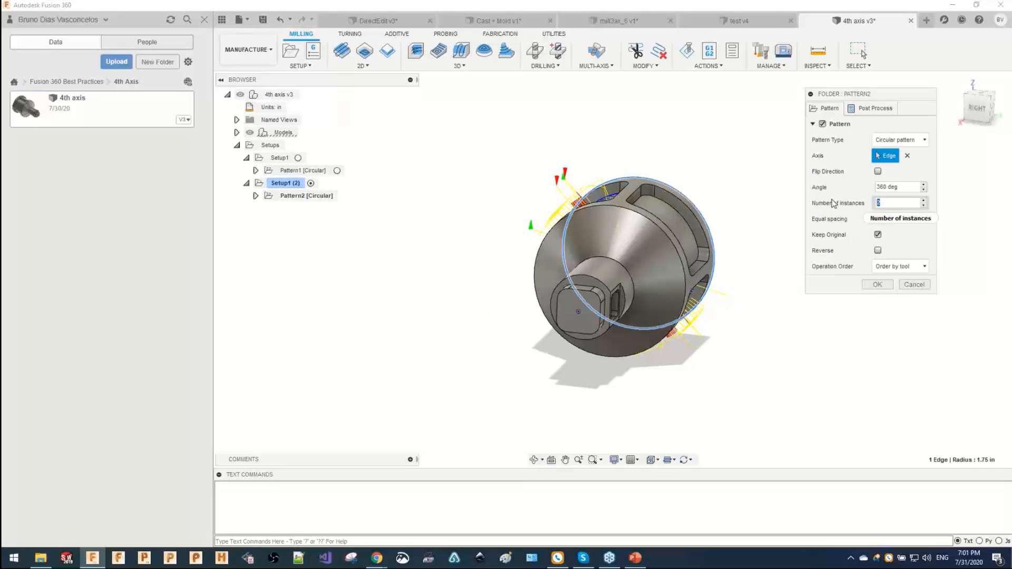
text(4)
key(shift+Tab)
shift+middle_drag(715, 247, 767, 202)
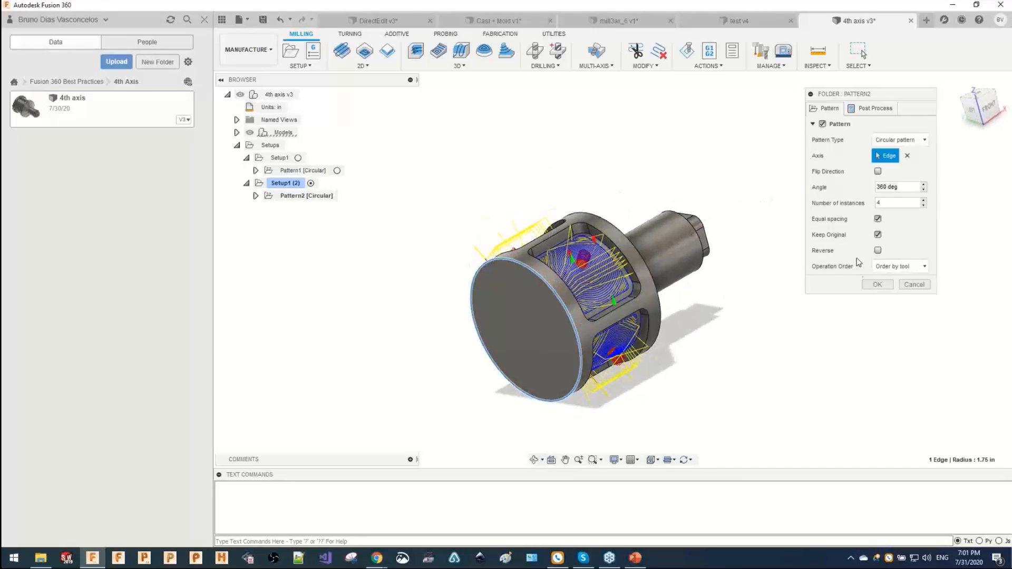
click(878, 285)
scroll(586, 264, up, 3)
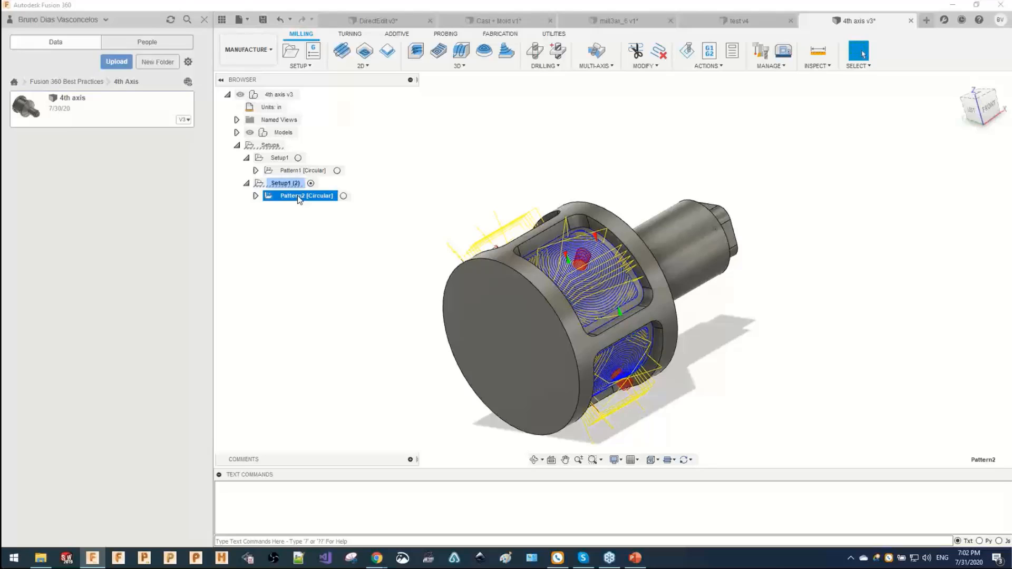
Compare the two original pocket operations with their patterned toolpaths around the cylinder from several sides.
click(392, 223)
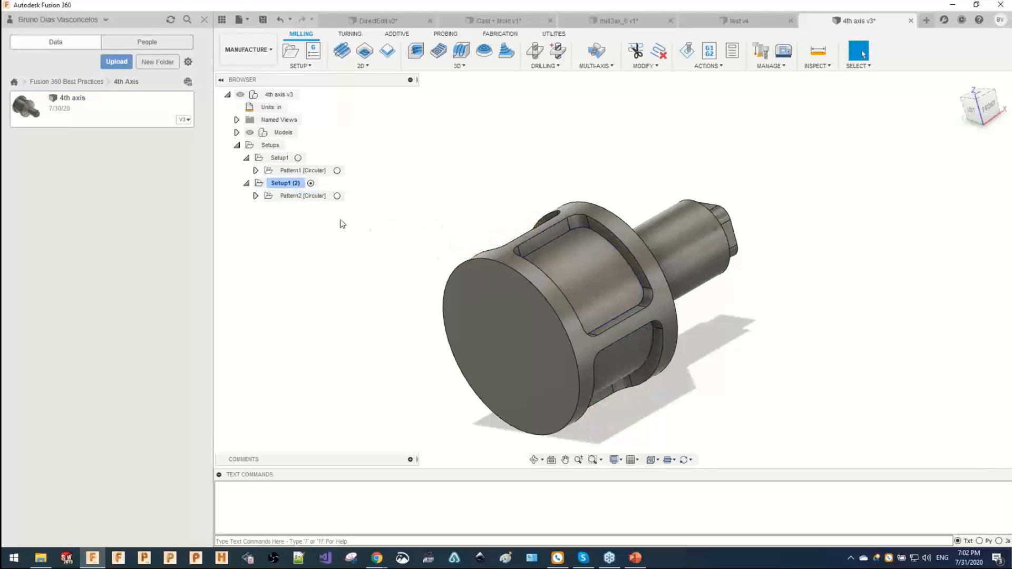
click(306, 196)
click(255, 196)
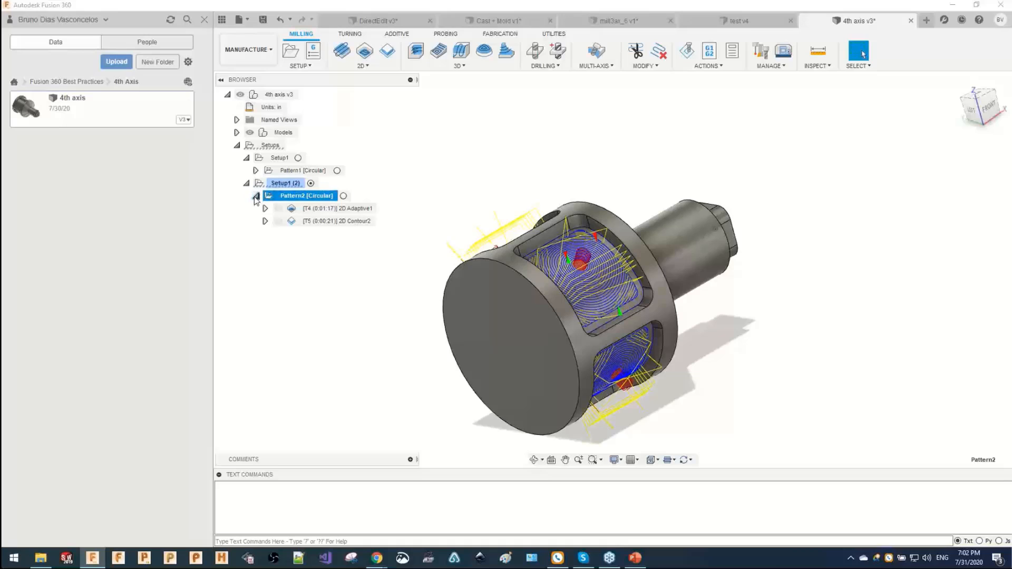
click(329, 209)
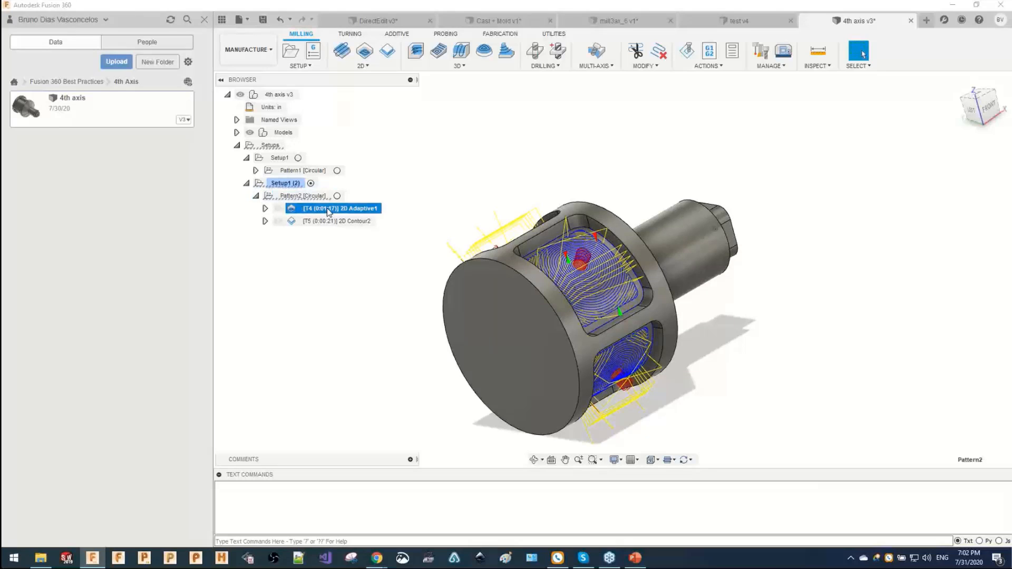
shift+click(329, 220)
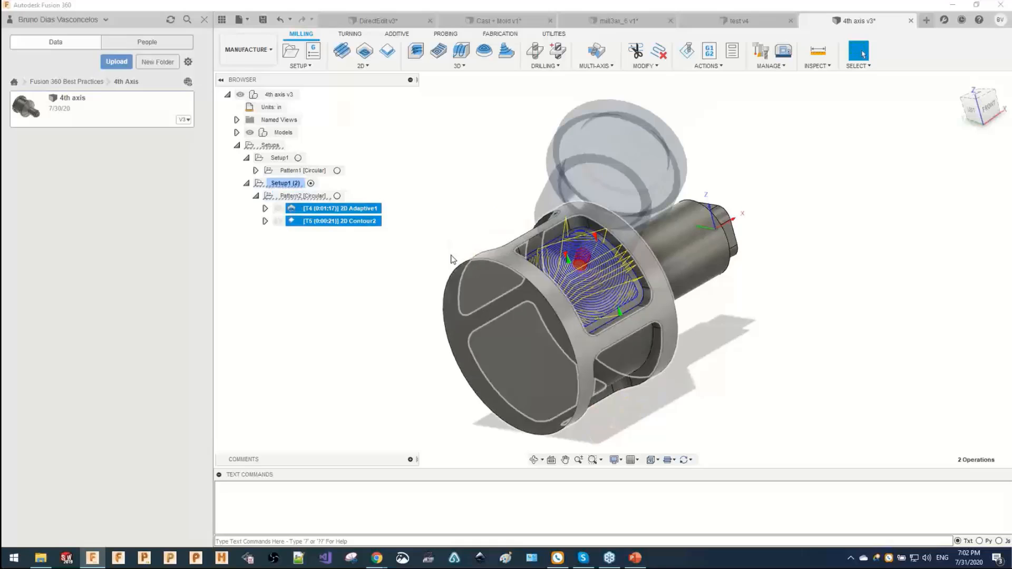
click(310, 198)
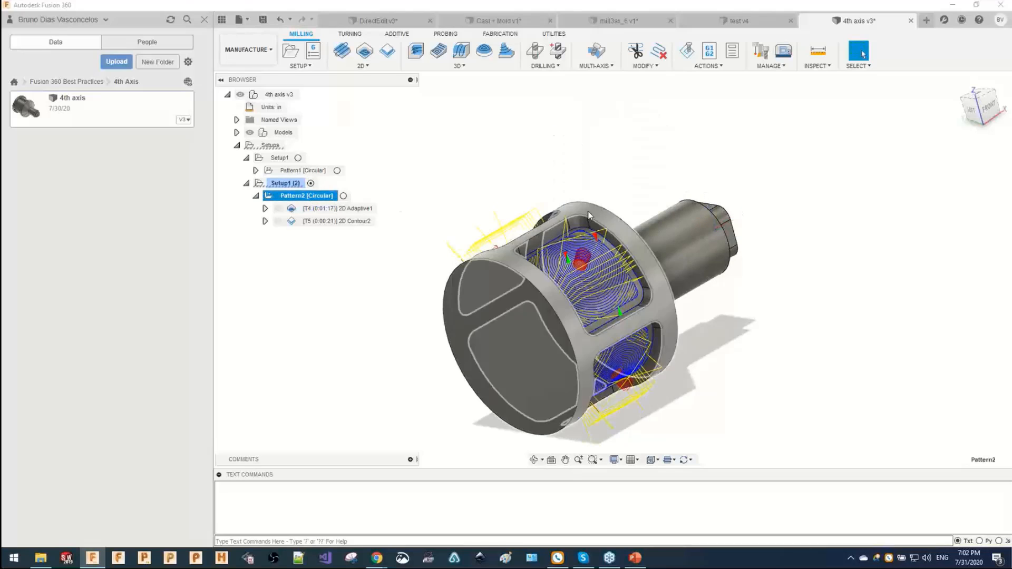
shift+middle_drag(558, 295, 340, 238)
click(338, 208)
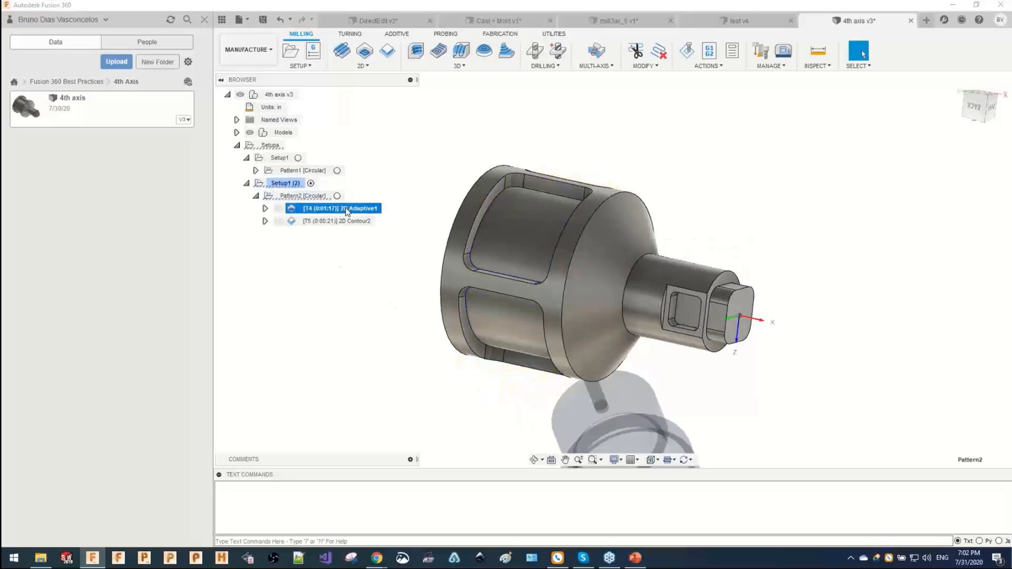
shift+click(340, 221)
shift+middle_drag(567, 368, 494, 261)
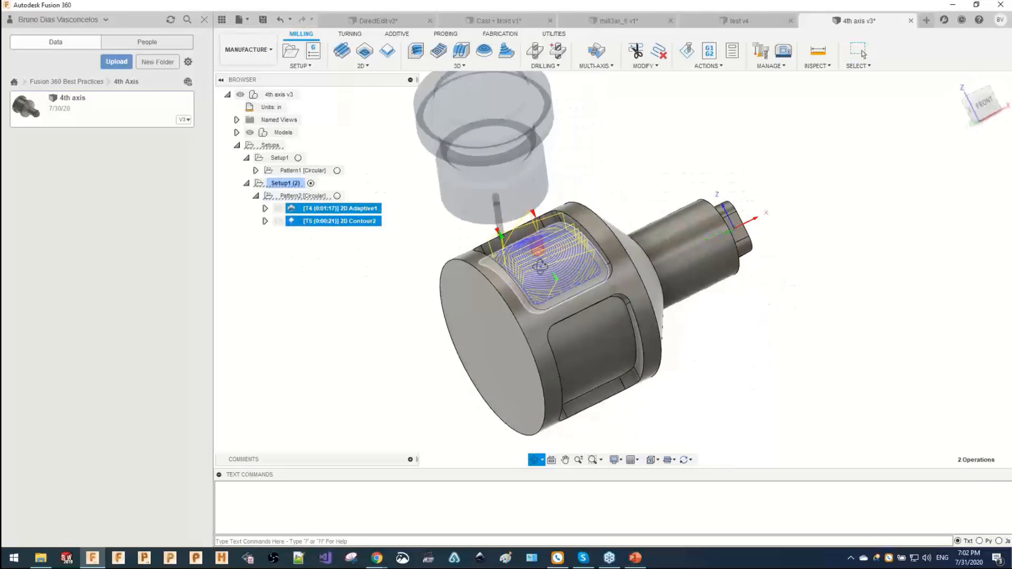
click(300, 197)
middle_drag(545, 236, 526, 194)
shift+middle_drag(535, 257, 753, 194)
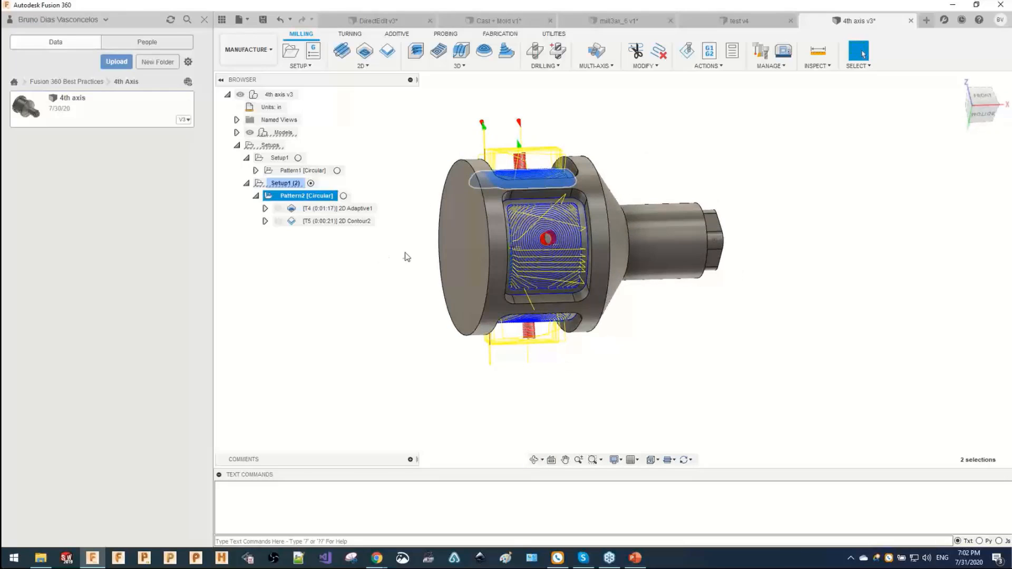
click(327, 254)
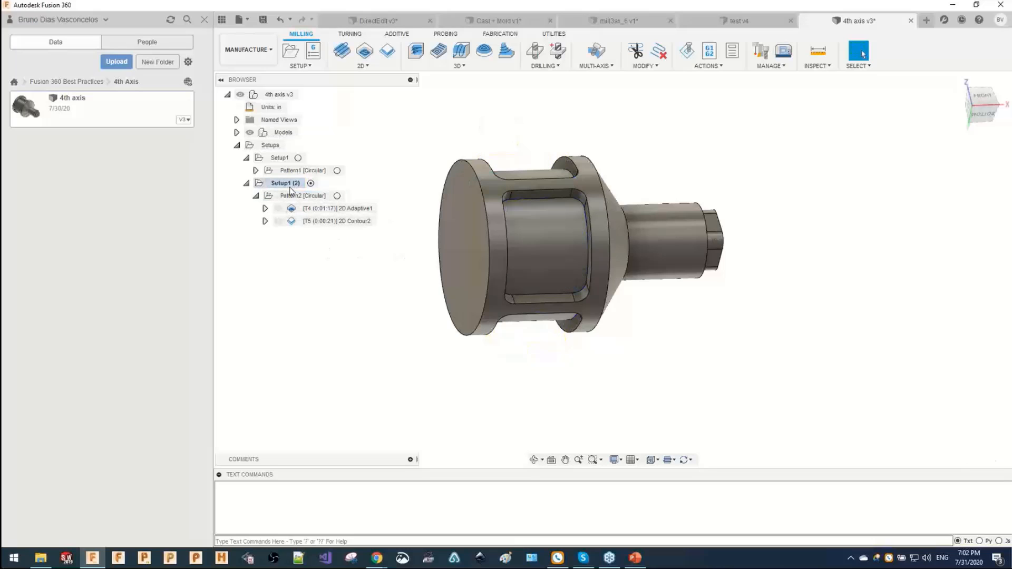
Start a new 2D Contour operation in the duplicated setup and filter the sample tool libraries to chamfer mills.
scroll(495, 209, up, 3)
click(466, 176)
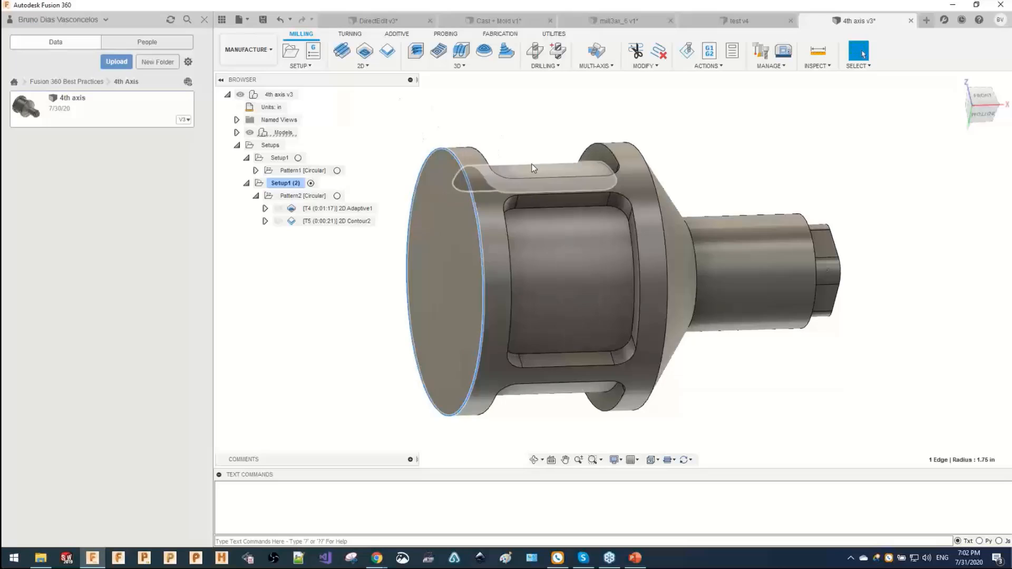
shift+middle_drag(488, 153, 550, 155)
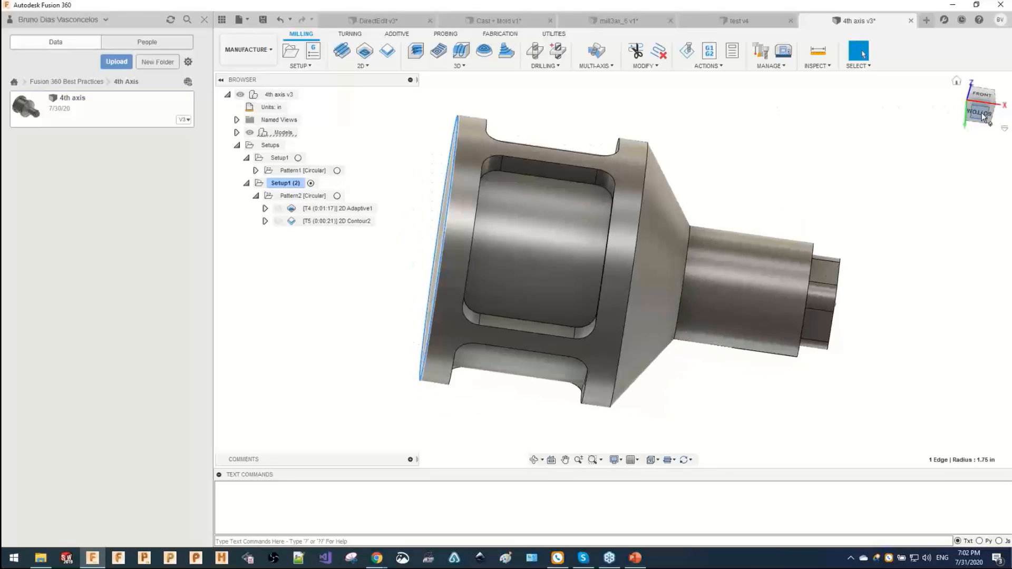
scroll(550, 155, up, 6)
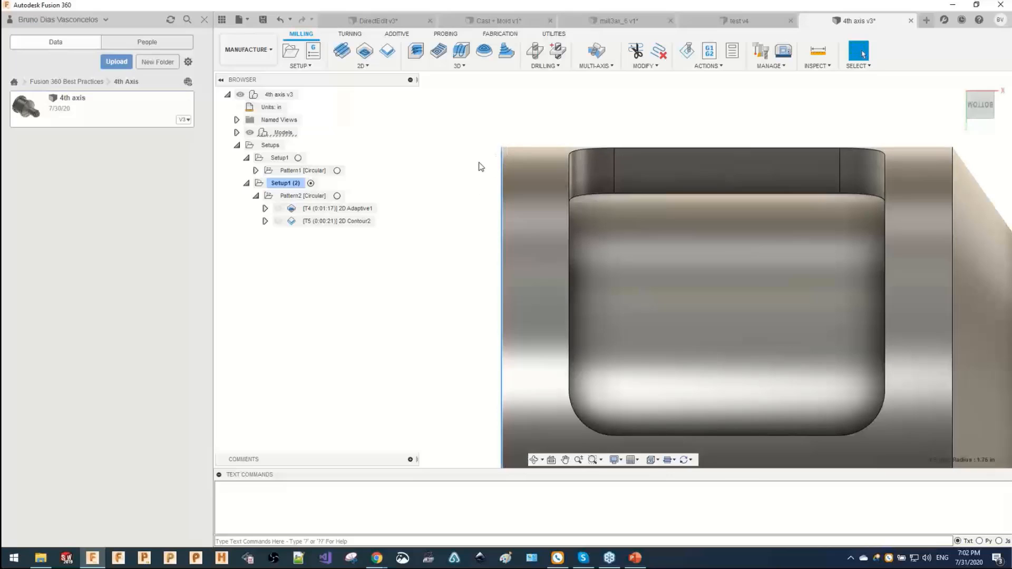
click(388, 51)
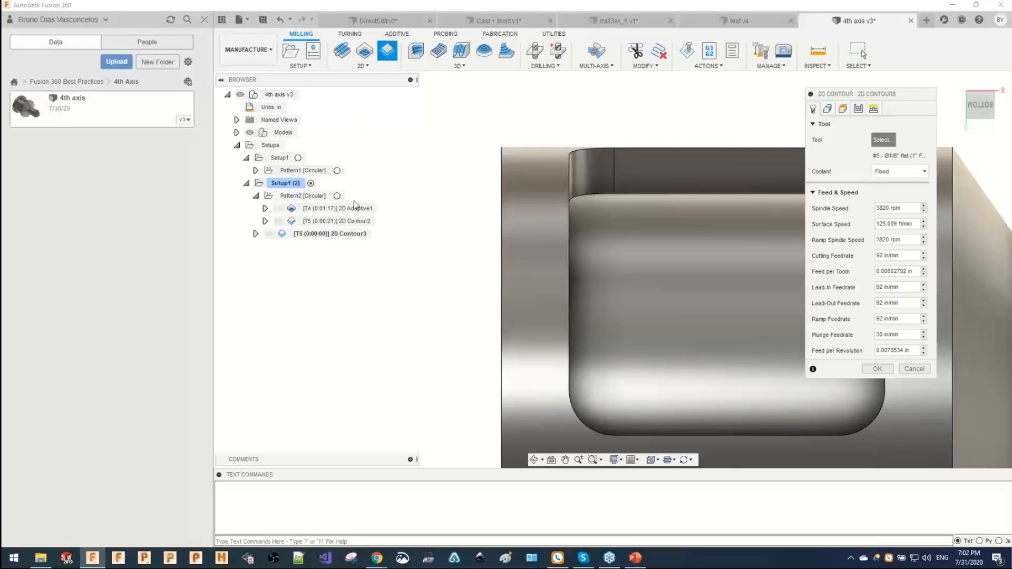
scroll(340, 340, down, 8)
scroll(338, 266, up, 3)
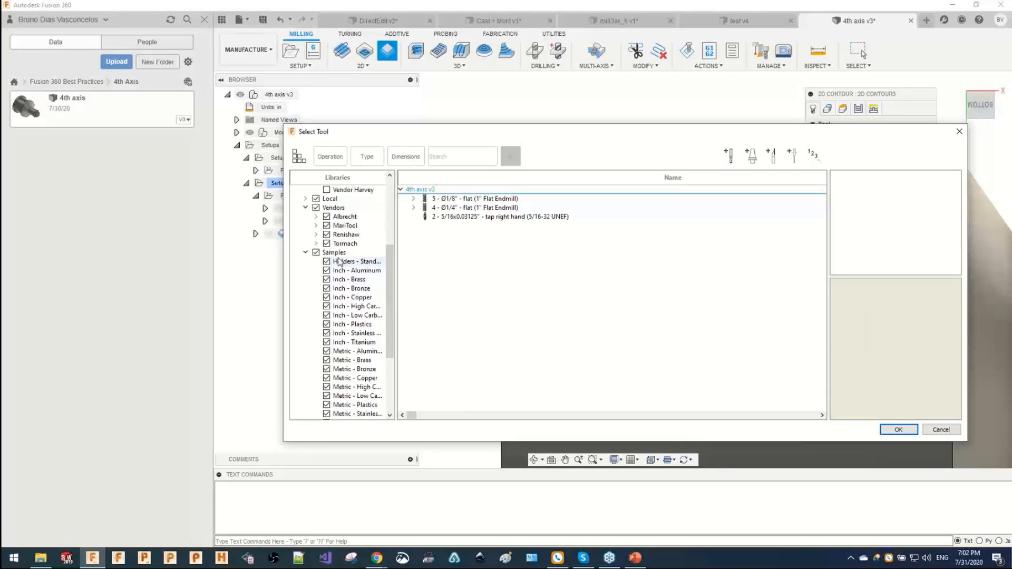
click(340, 262)
click(367, 156)
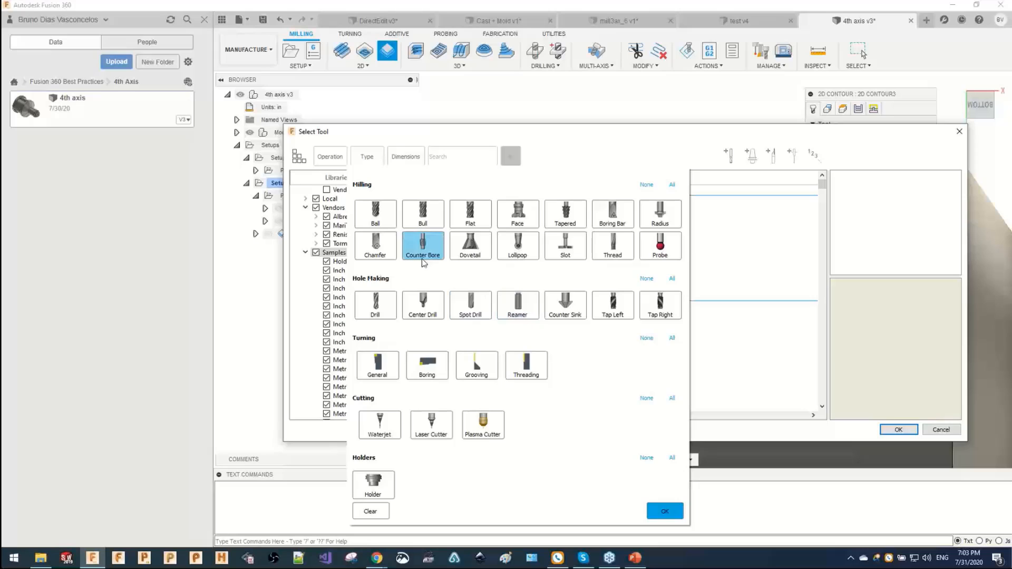
click(376, 245)
click(665, 510)
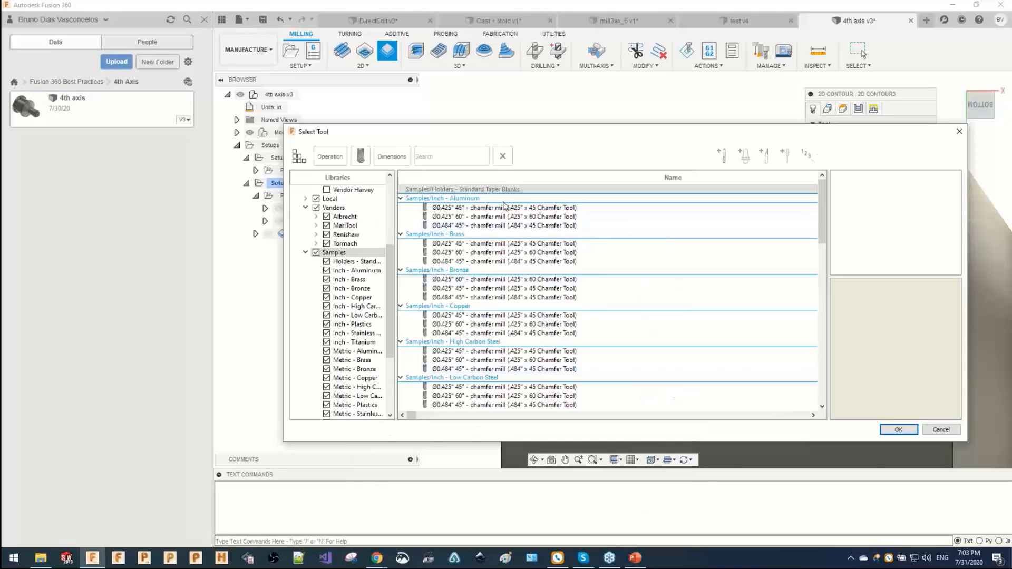
Choose the Ø0.425" 45° chamfer mill from the Inch - Aluminum sample library as the contour tool.
click(357, 271)
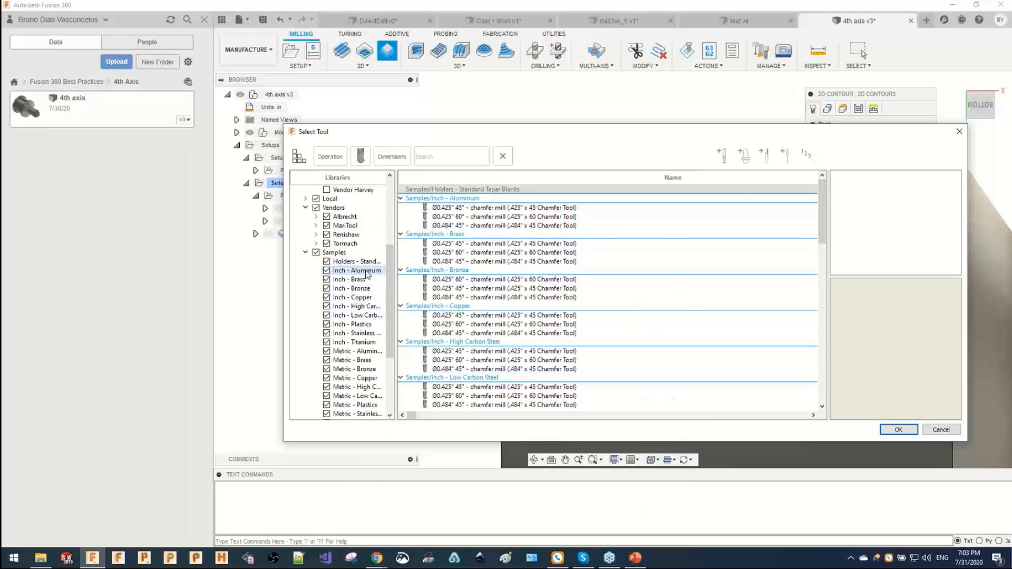
click(580, 200)
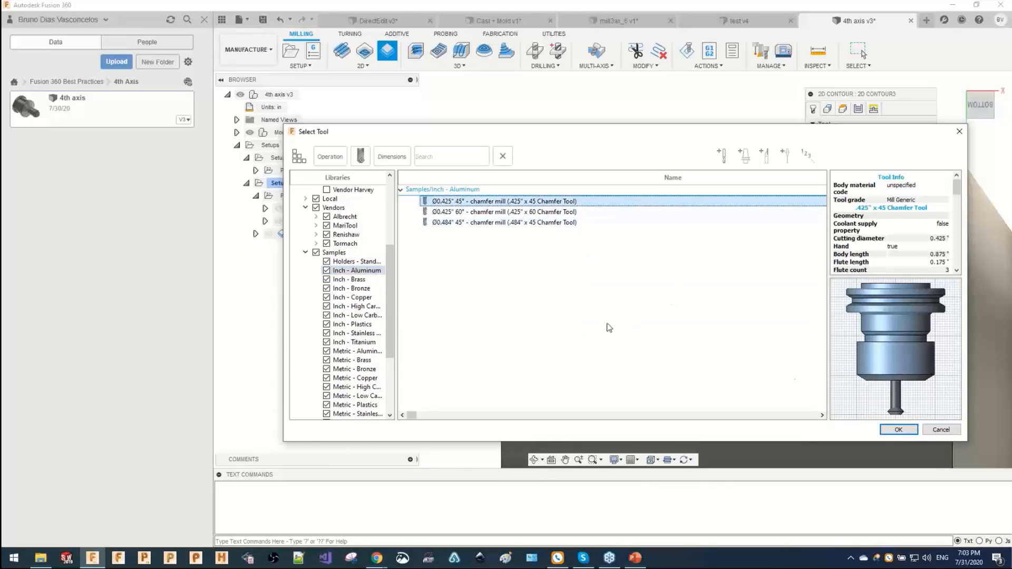
click(448, 211)
click(448, 221)
click(449, 202)
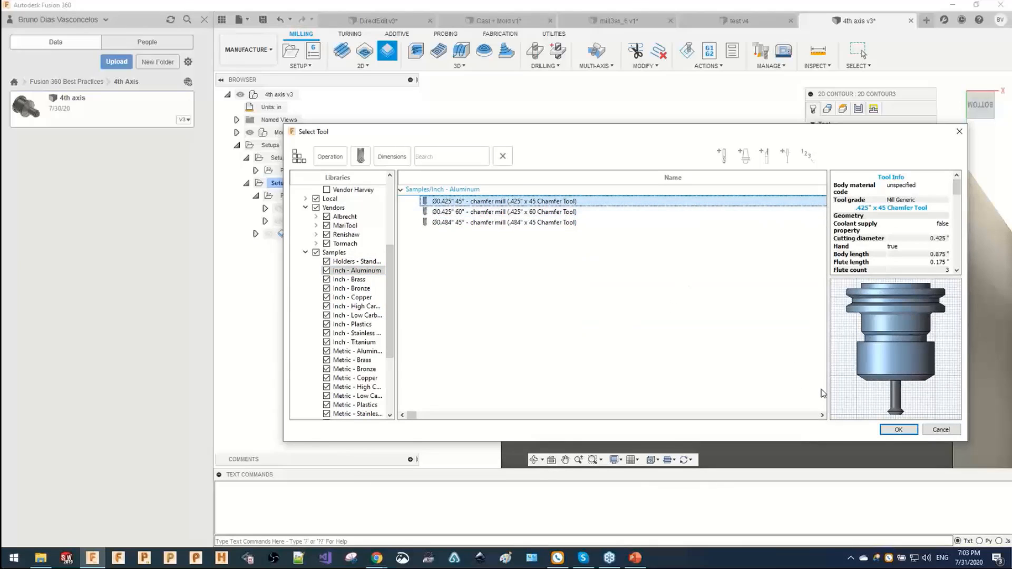
click(897, 430)
Wrap the 2D Contour toolpath around the head's outer cylindrical face and select the end face's circular rim as the contour.
scroll(662, 235, down, 2)
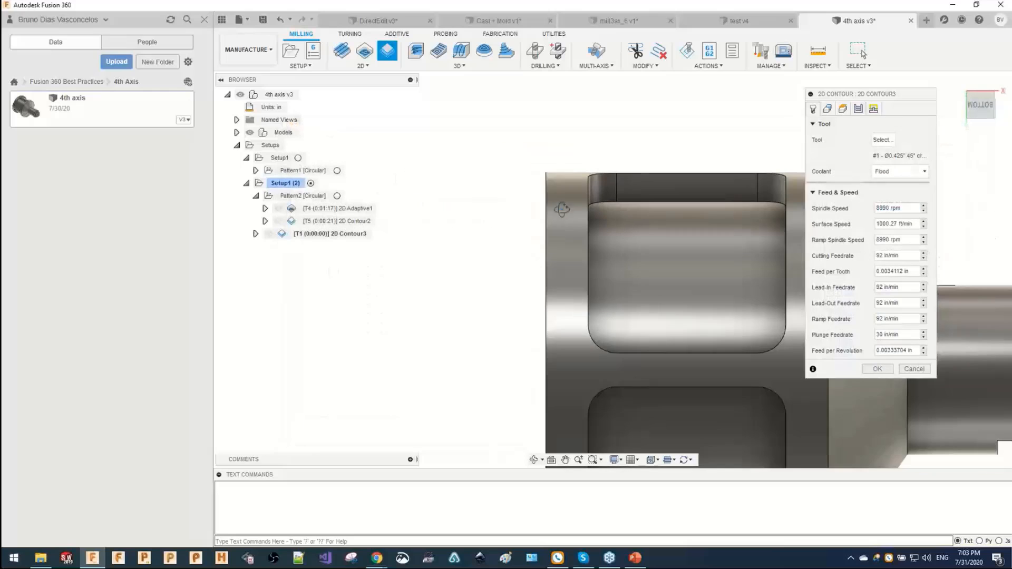
shift+middle_drag(560, 208, 572, 210)
click(827, 108)
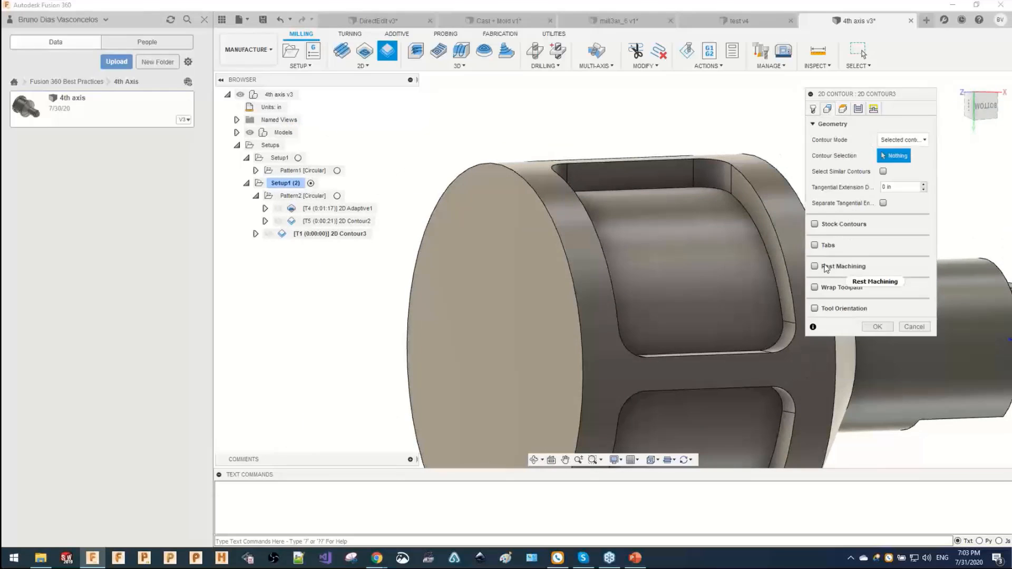
click(822, 287)
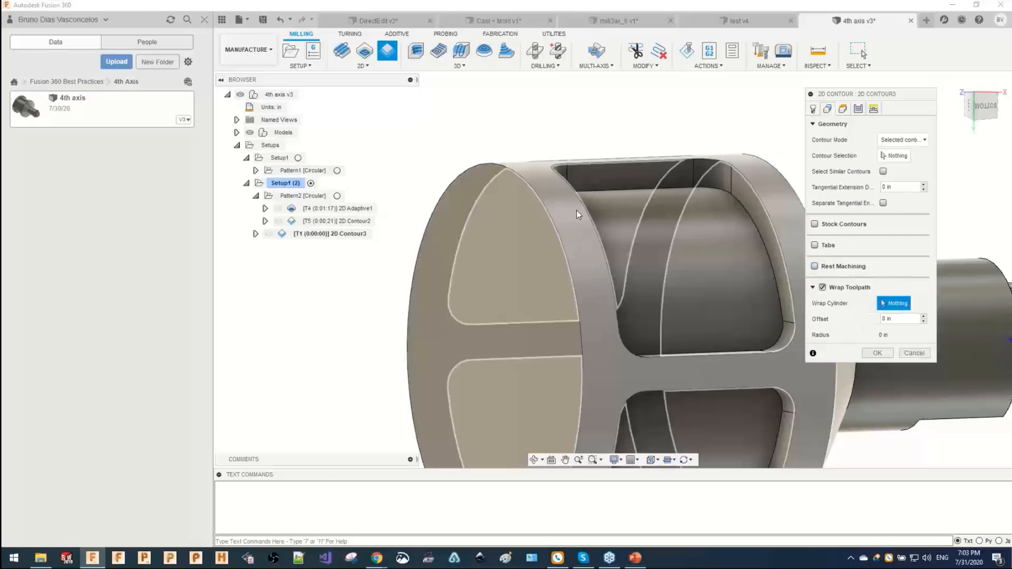
click(576, 210)
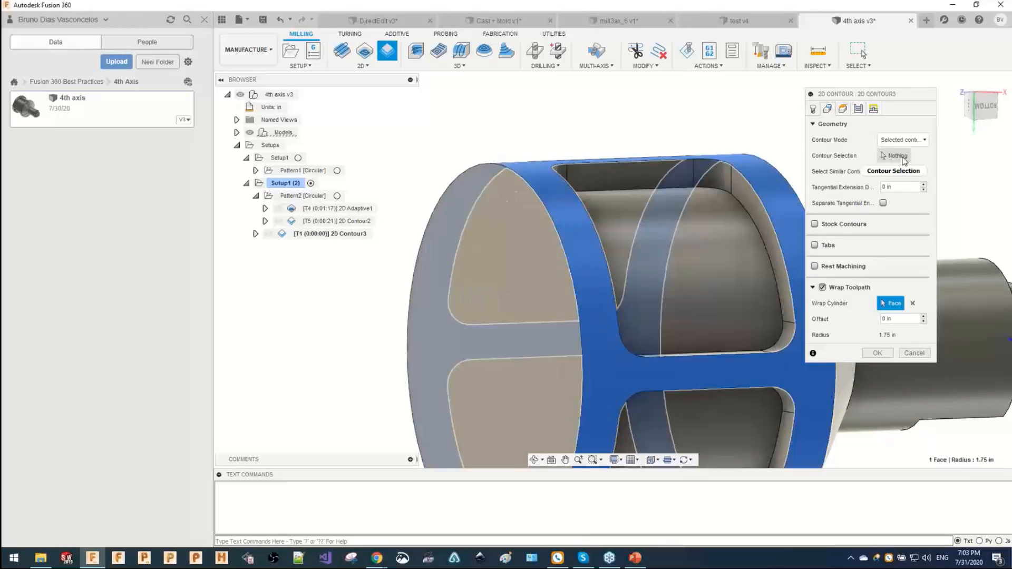
click(885, 156)
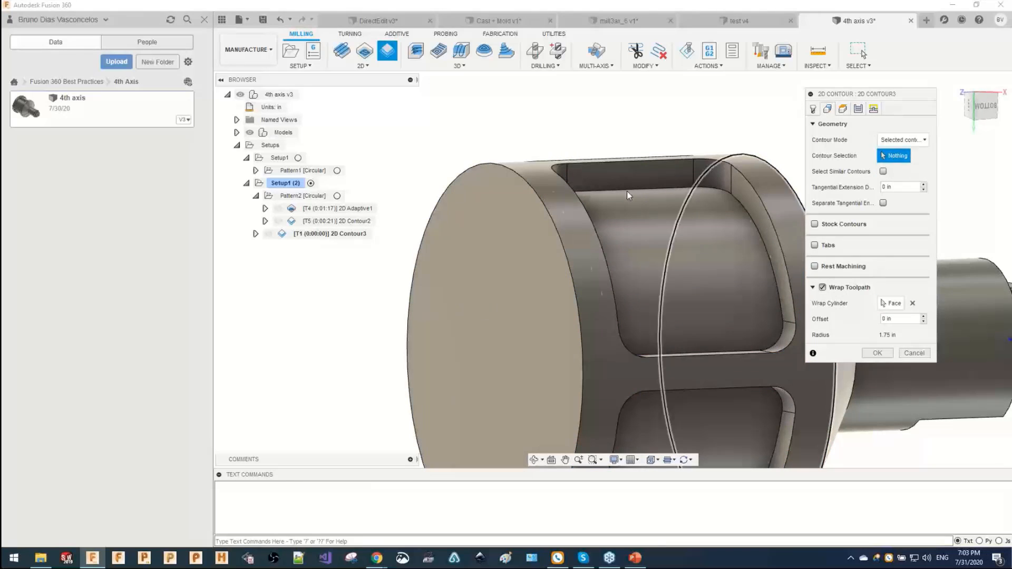
click(541, 196)
scroll(522, 207, down, 3)
shift+middle_drag(494, 242, 479, 266)
scroll(479, 262, up, 2)
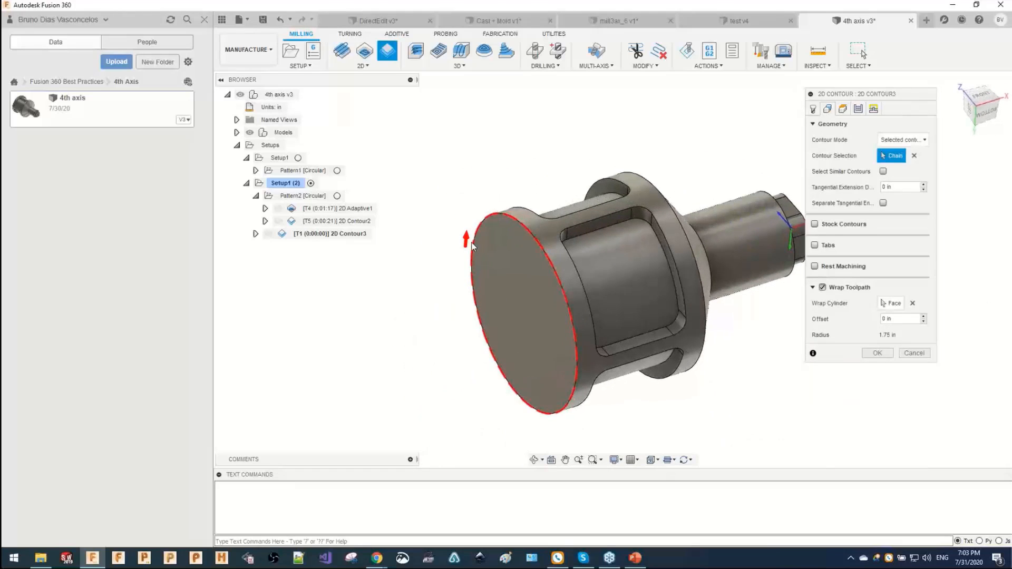
Try to unwrap the full circular rim onto the reselected outer cylindrical face, and discard the 2D Contour operation.
click(890, 303)
click(599, 281)
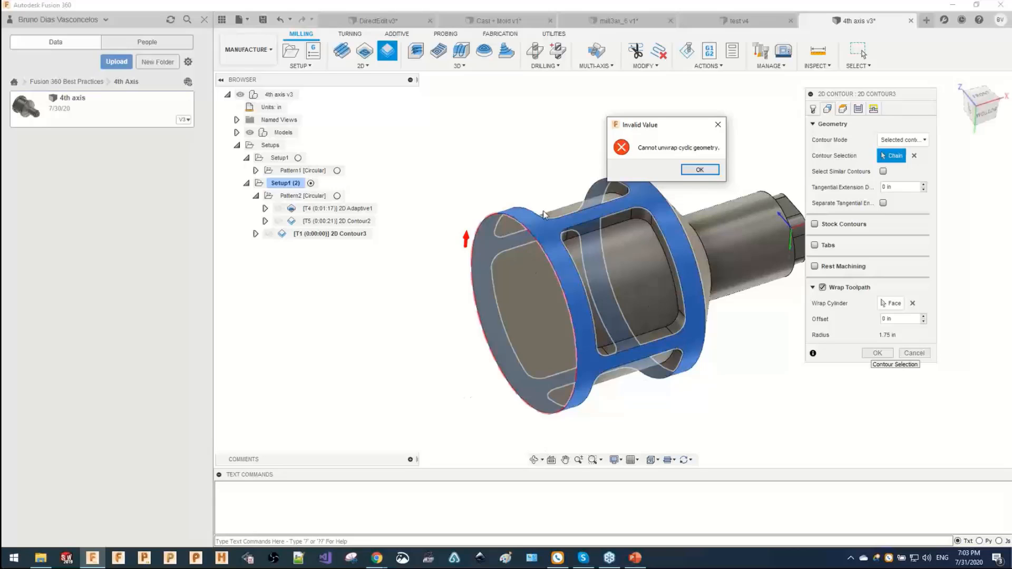
click(865, 93)
click(700, 169)
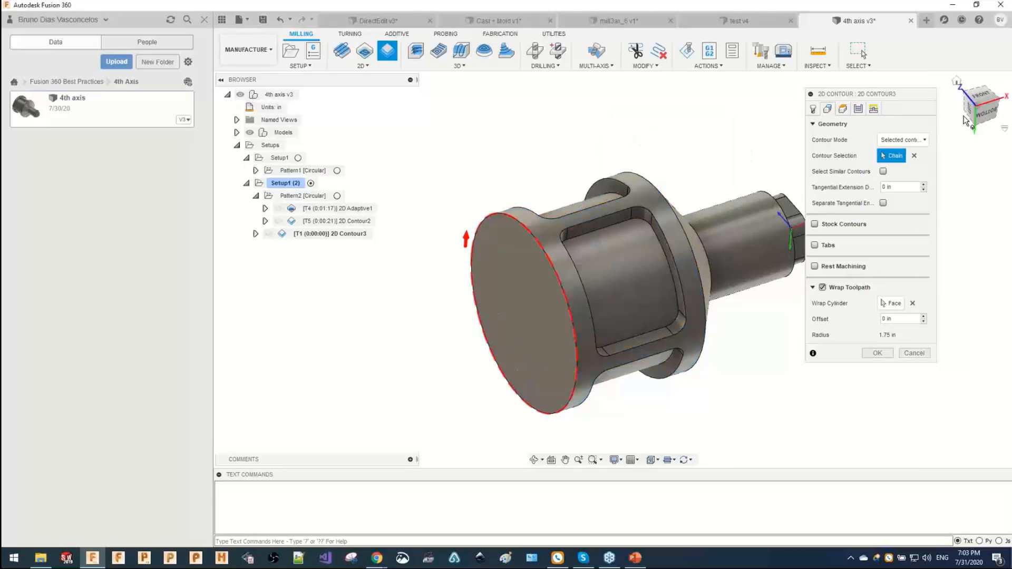
mouse_move(518, 209)
middle_down()
mouse_move(508, 203)
mouse_move(537, 206)
middle_up()
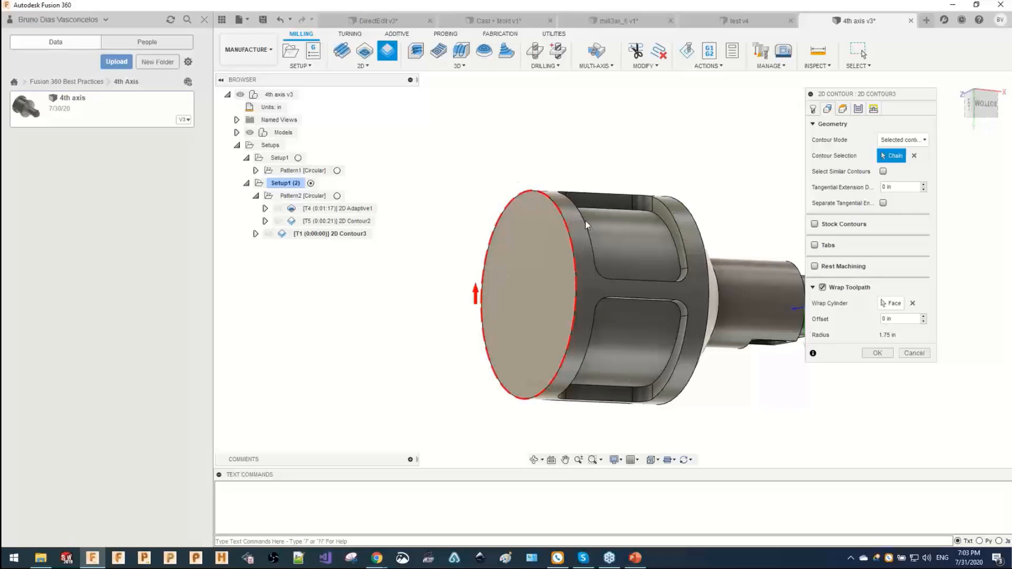
click(913, 357)
Switch to the Design workspace and start a sketch on the flat circular end face.
shift+middle_drag(558, 160, 684, 176)
click(976, 107)
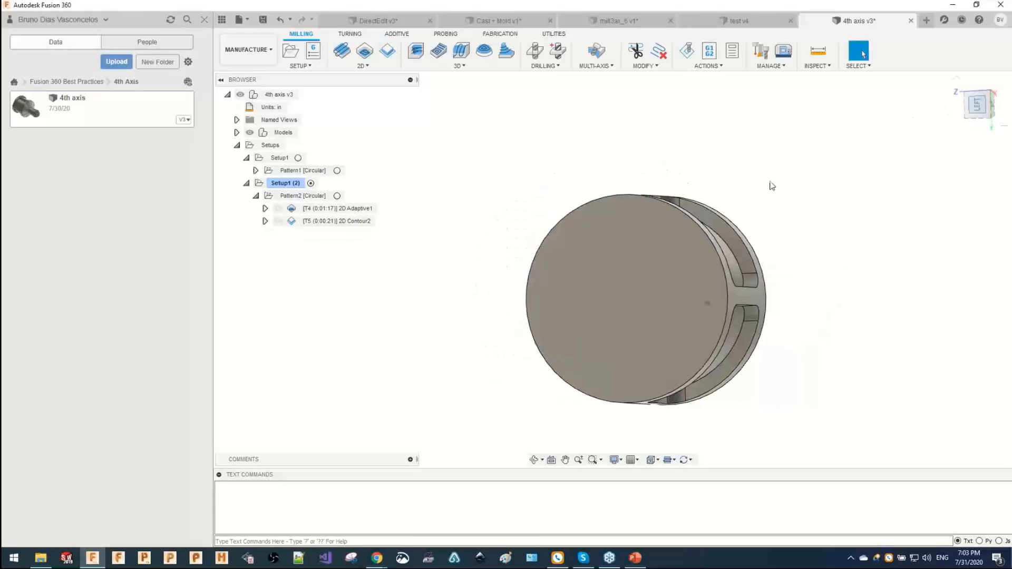
shift+middle_drag(652, 205, 631, 204)
click(615, 245)
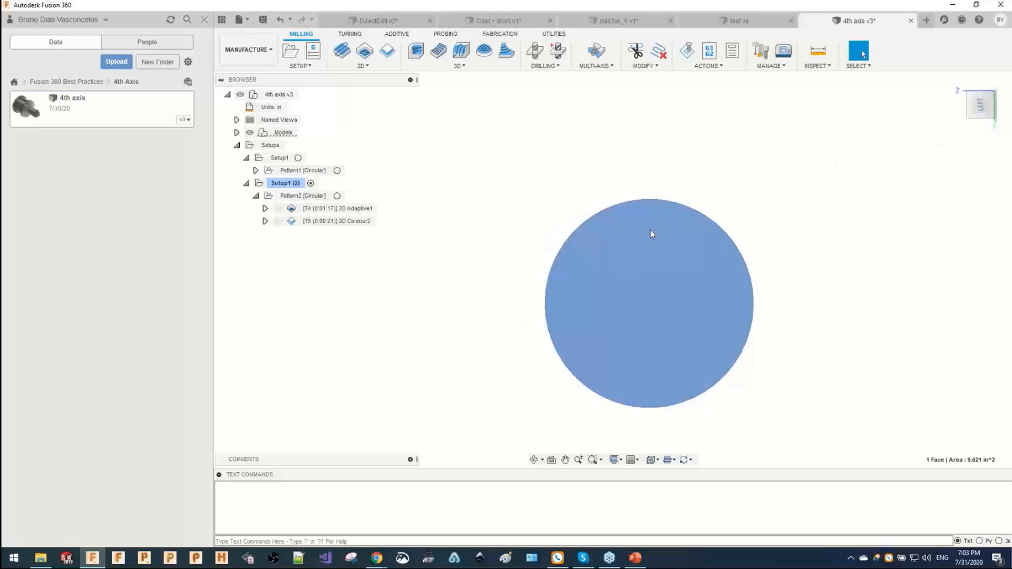
scroll(650, 201, up, 3)
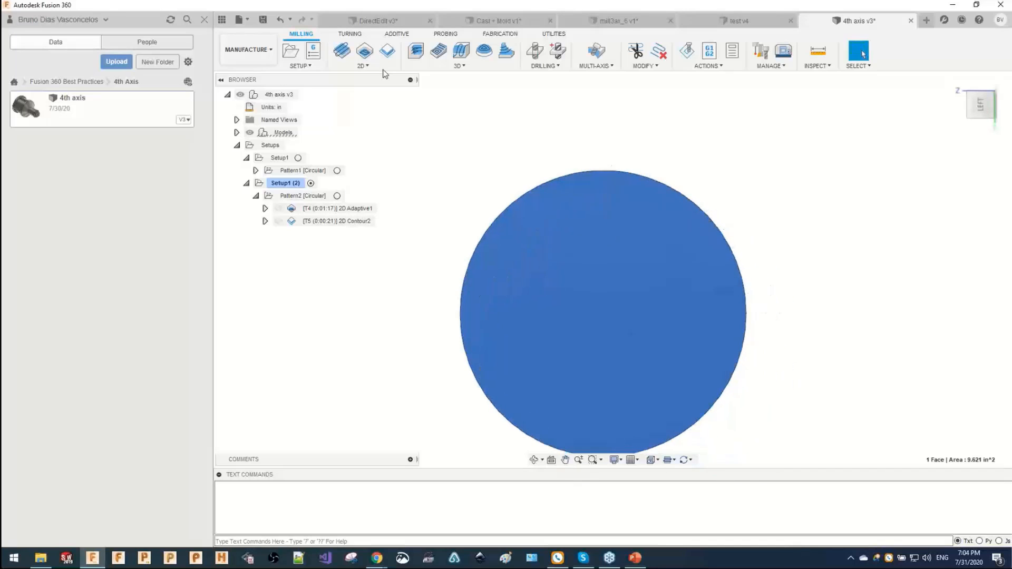
click(264, 52)
click(246, 76)
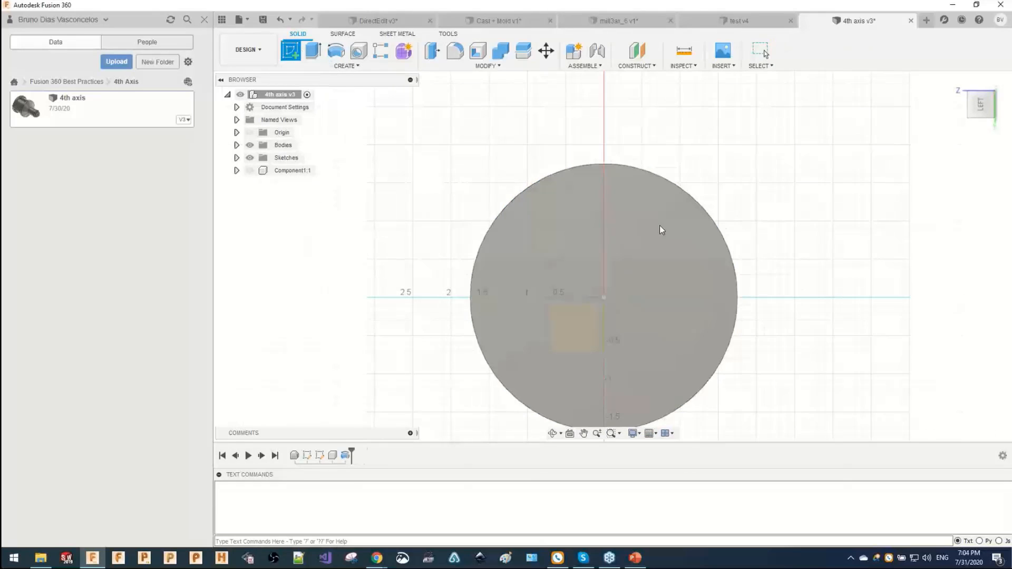
click(561, 191)
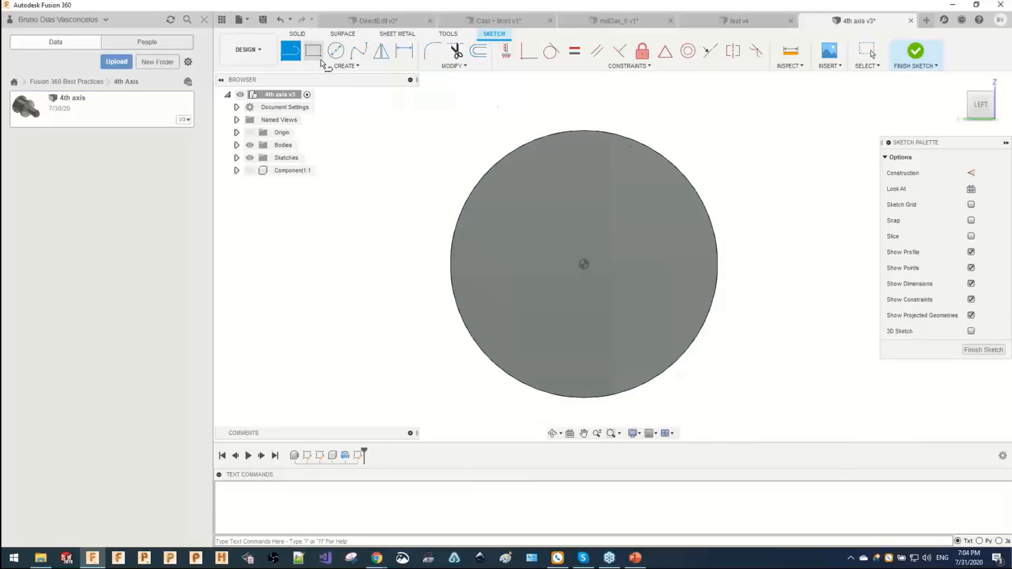
Sketch two radial lines from the end face's centre to its rim, one vertical and one slanted, each about 1.75 in long.
click(584, 131)
click(584, 264)
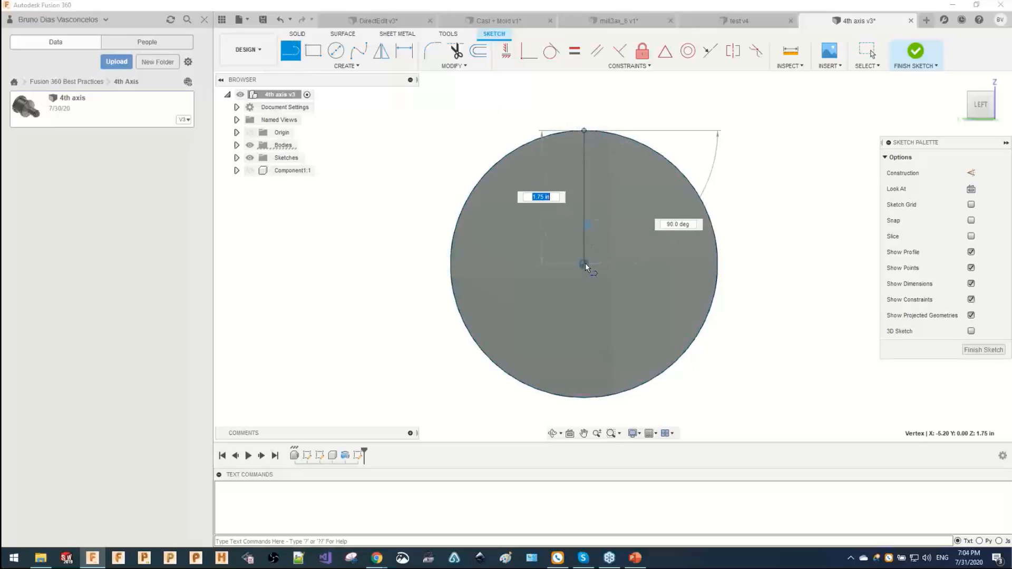
click(645, 147)
key(Escape)
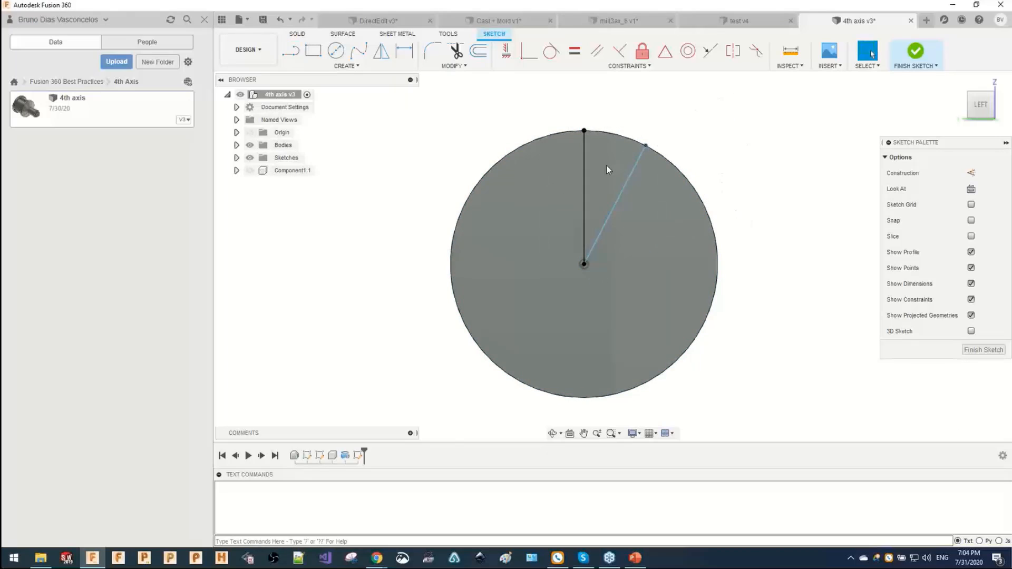
Dimension the angle between the two radial lines at 45 degrees and finish the sketch.
key(d)
click(583, 174)
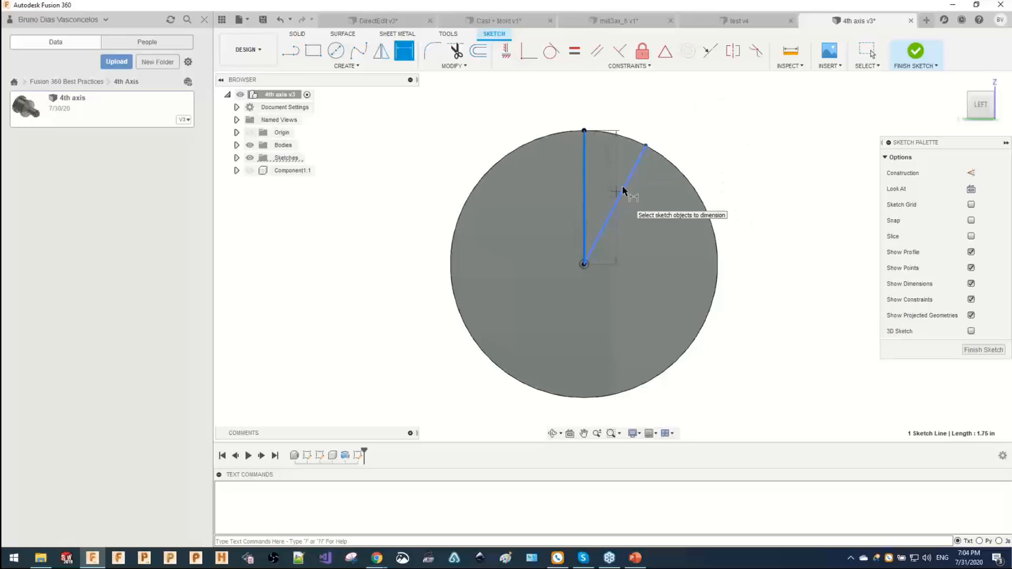
click(622, 188)
click(634, 111)
text(45)
key(Return)
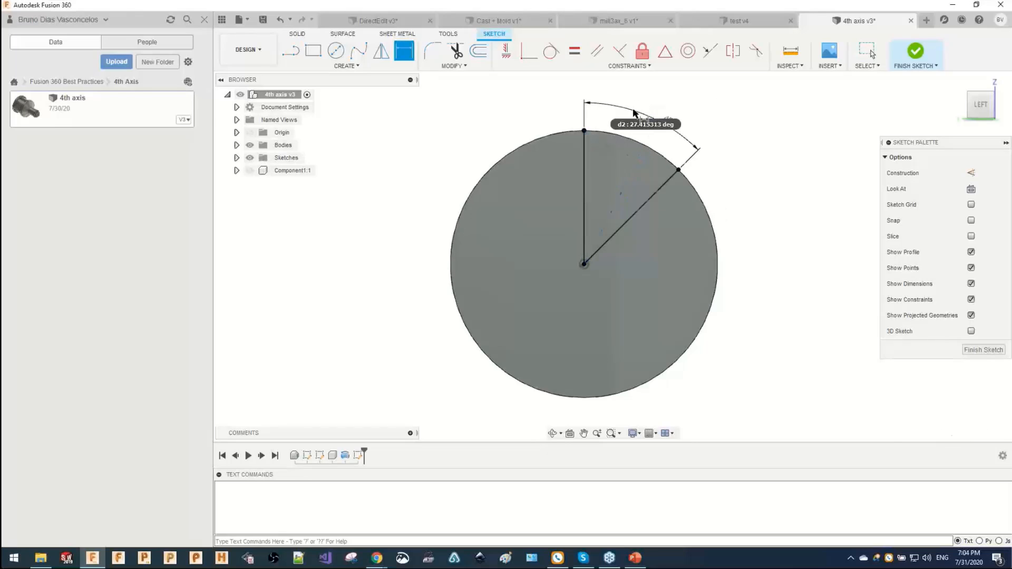
click(913, 56)
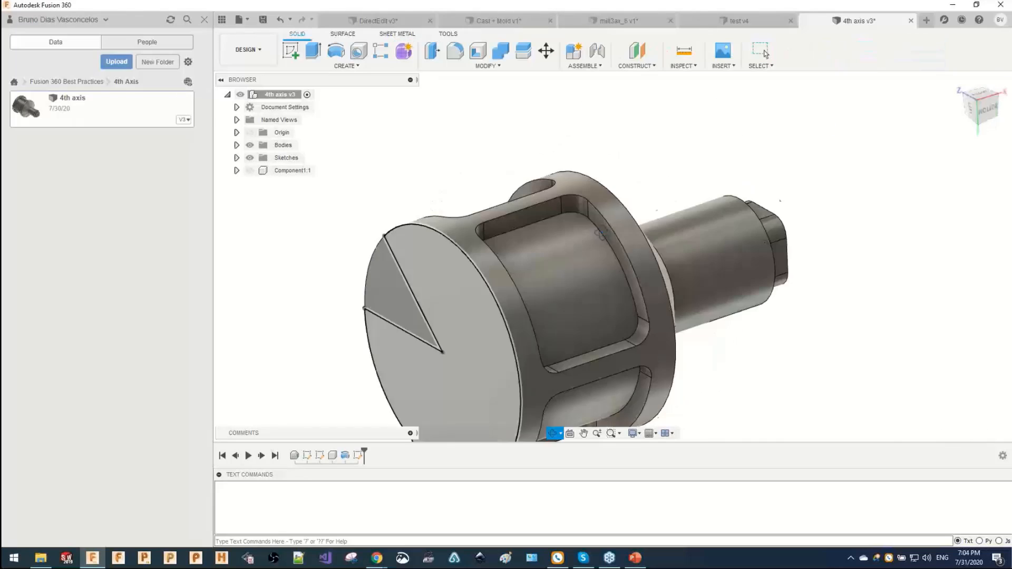
Split the circular end face with Split Face, using the two sketched radial lines as the splitting tool.
click(500, 239)
click(504, 234)
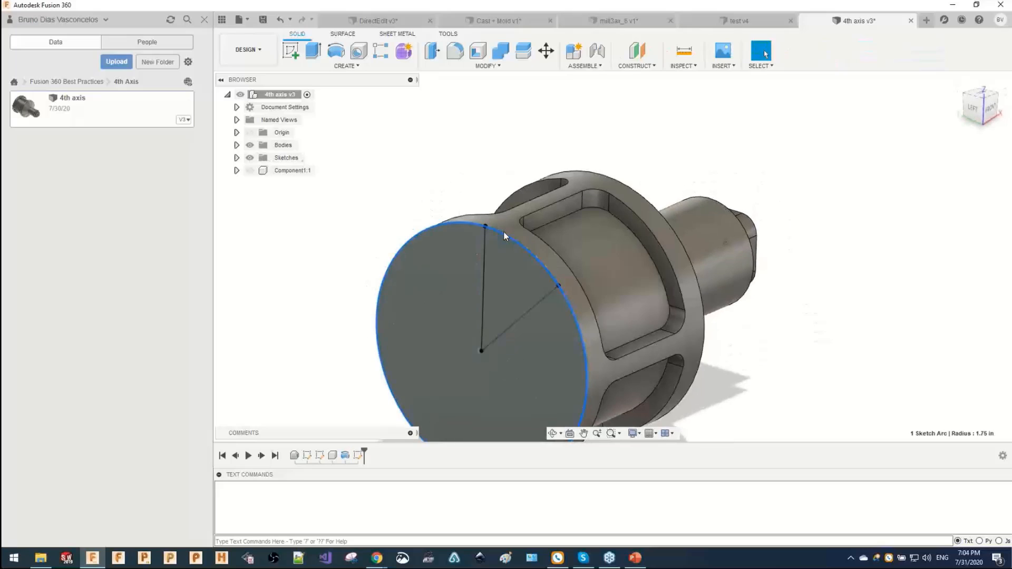
click(495, 262)
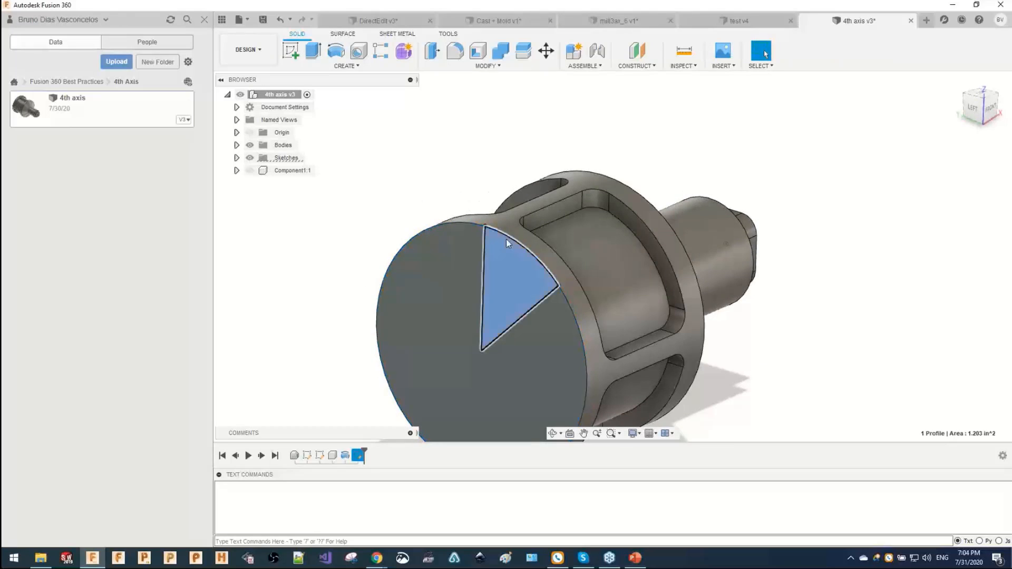
click(565, 185)
middle_drag(508, 280, 545, 223)
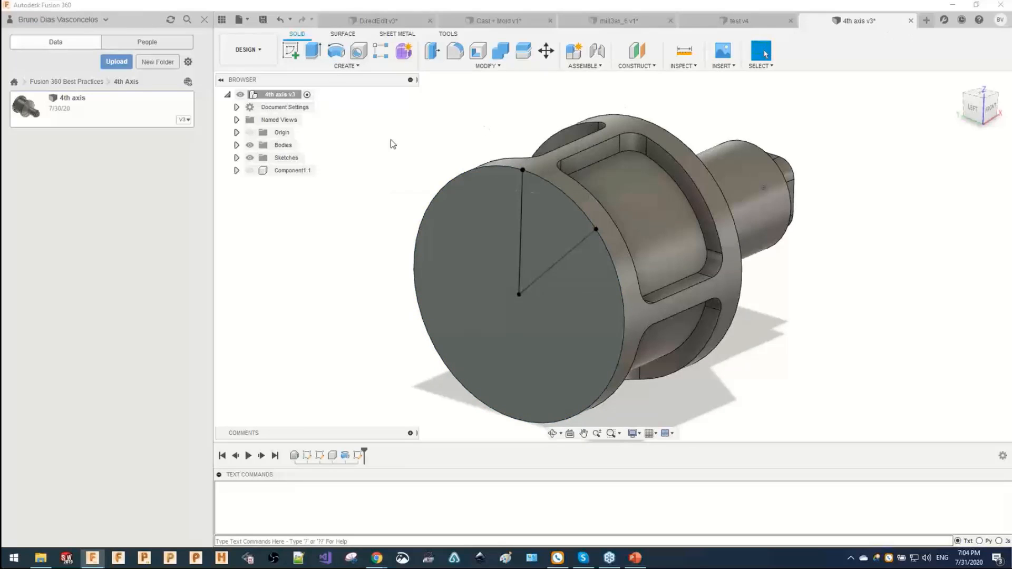
text(s)
text(pli)
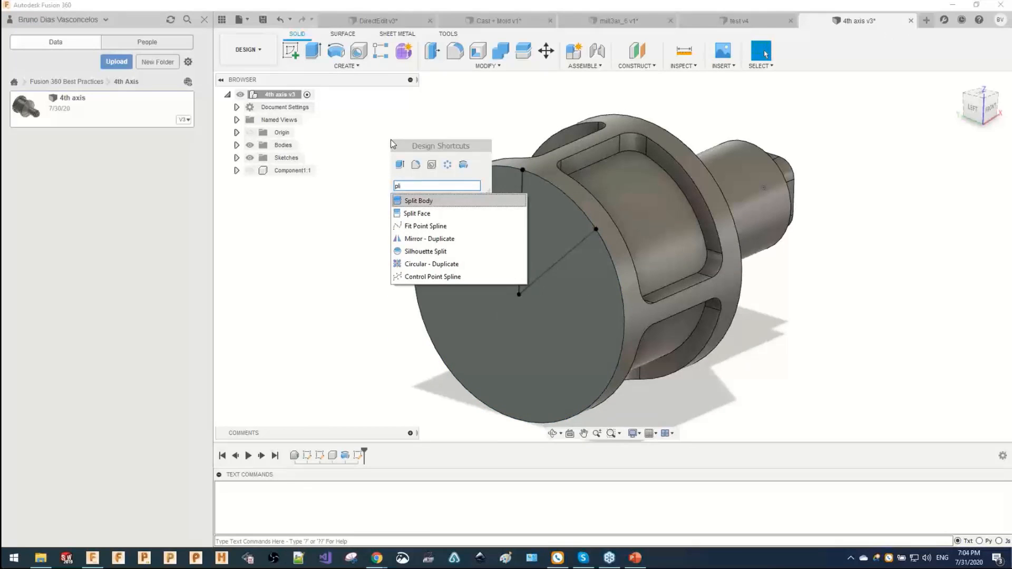
click(414, 213)
click(492, 226)
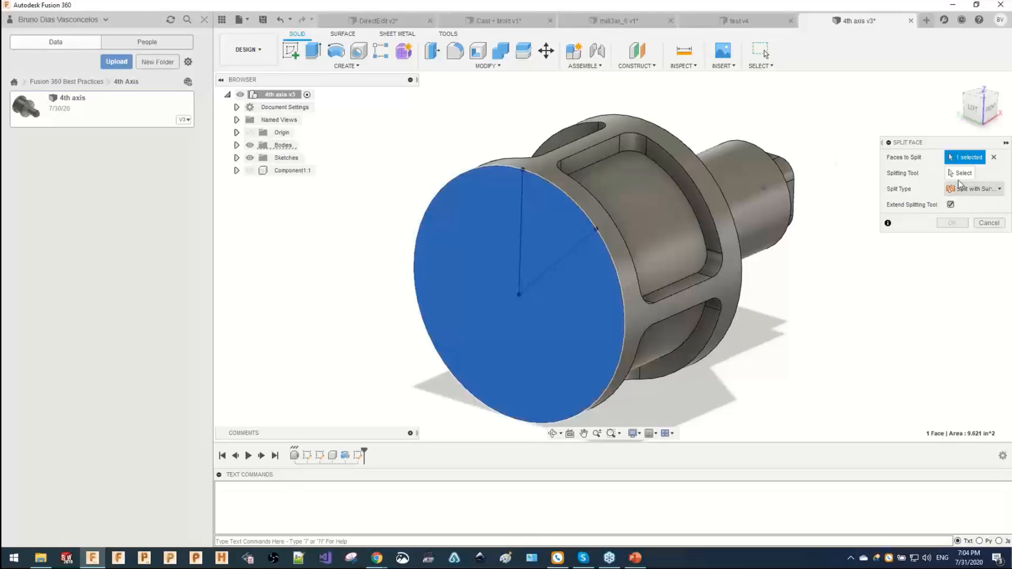
click(522, 239)
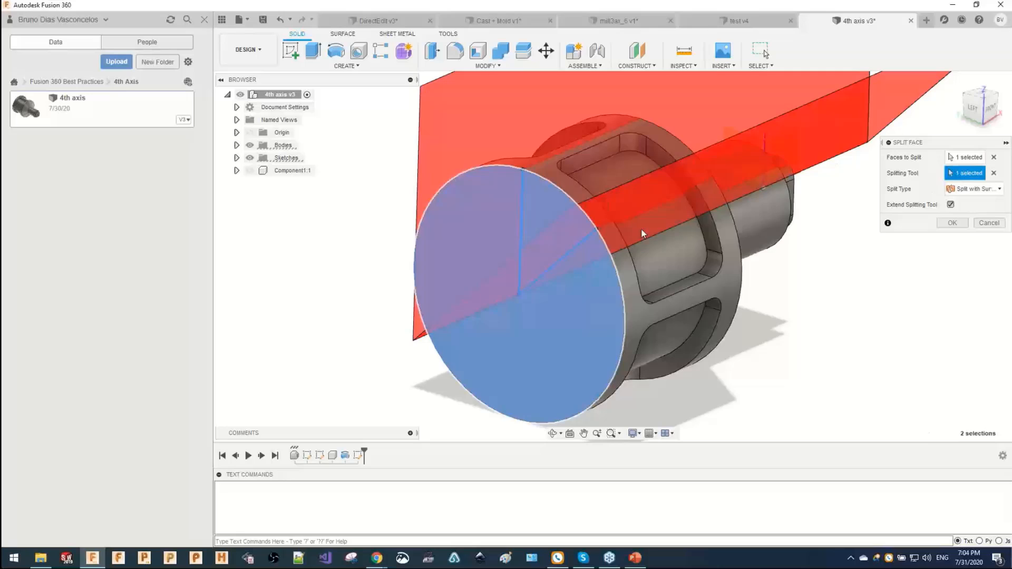
click(958, 226)
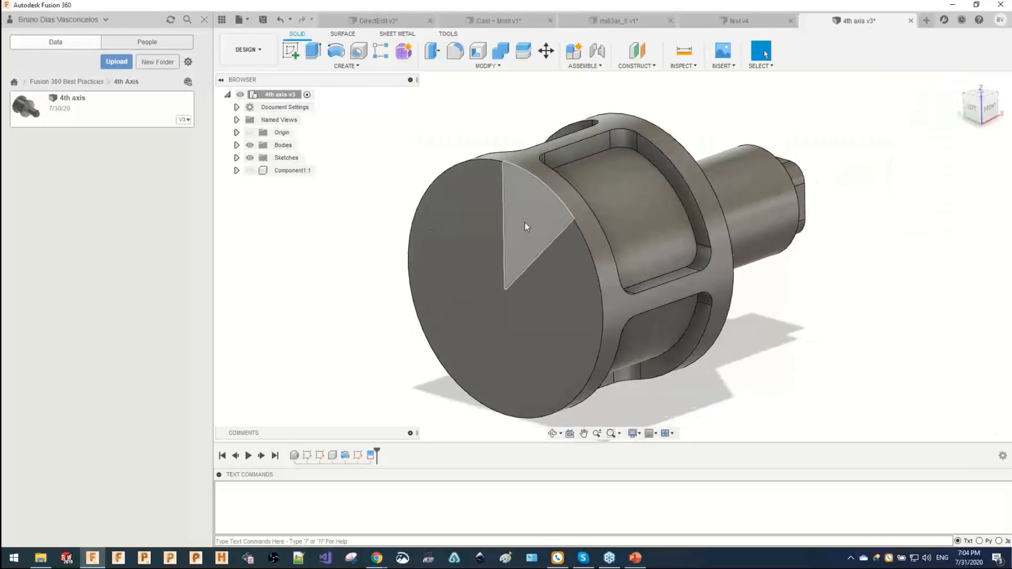
Check the separate wedge and remaining faces of the split end face, and measure the longer rim edge.
click(527, 225)
click(455, 226)
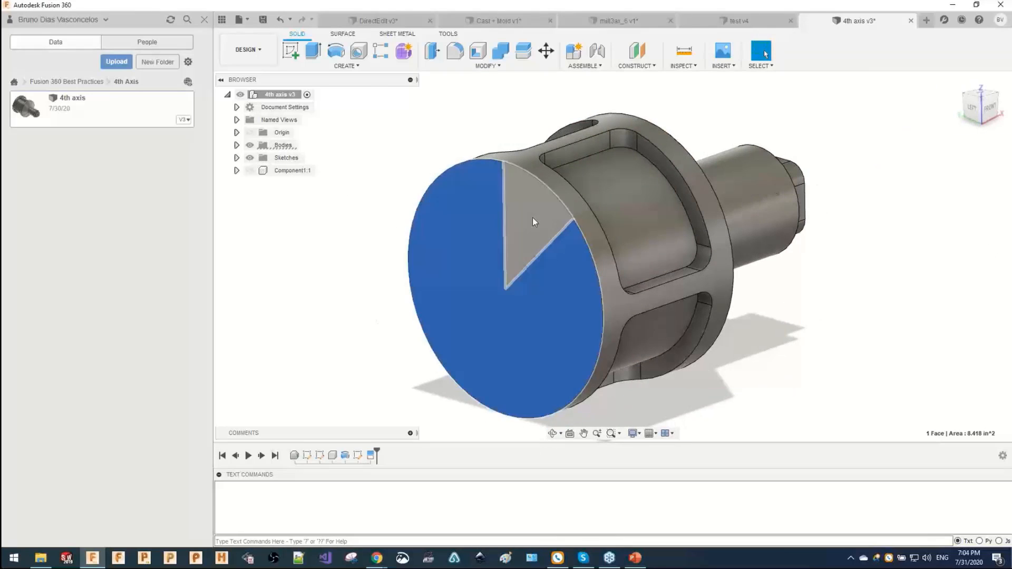
click(533, 218)
click(472, 265)
click(527, 175)
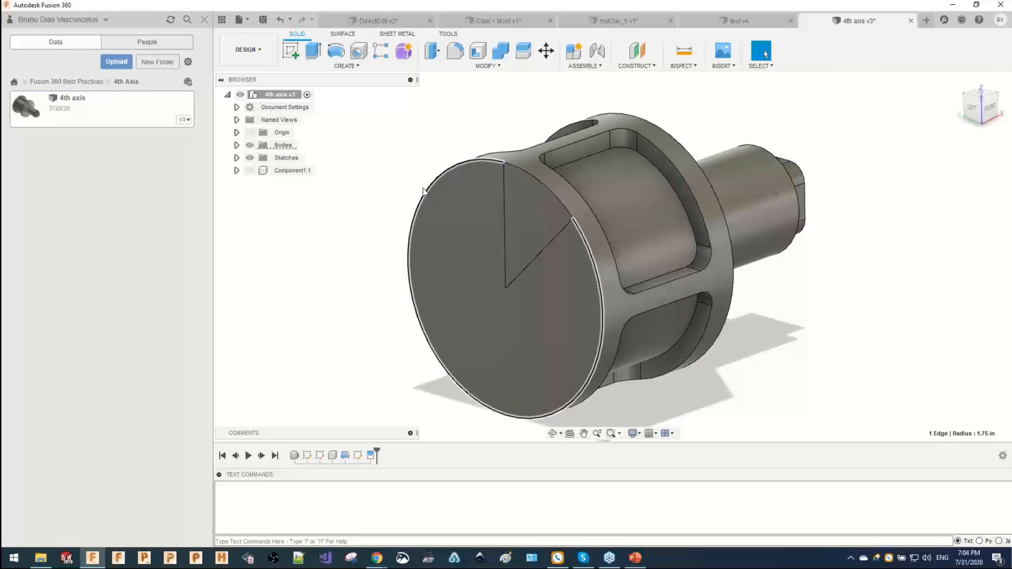
key(i)
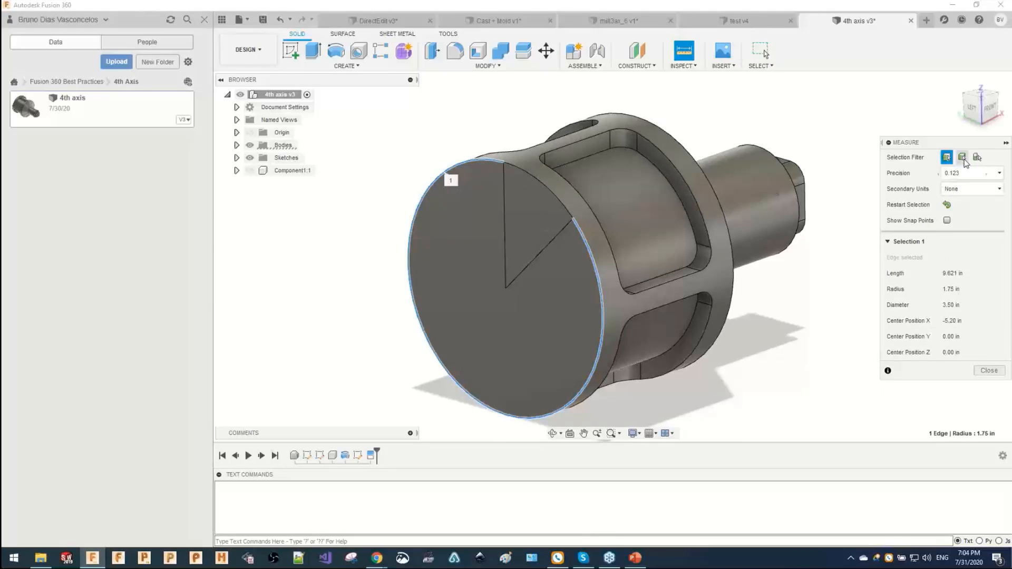
click(989, 370)
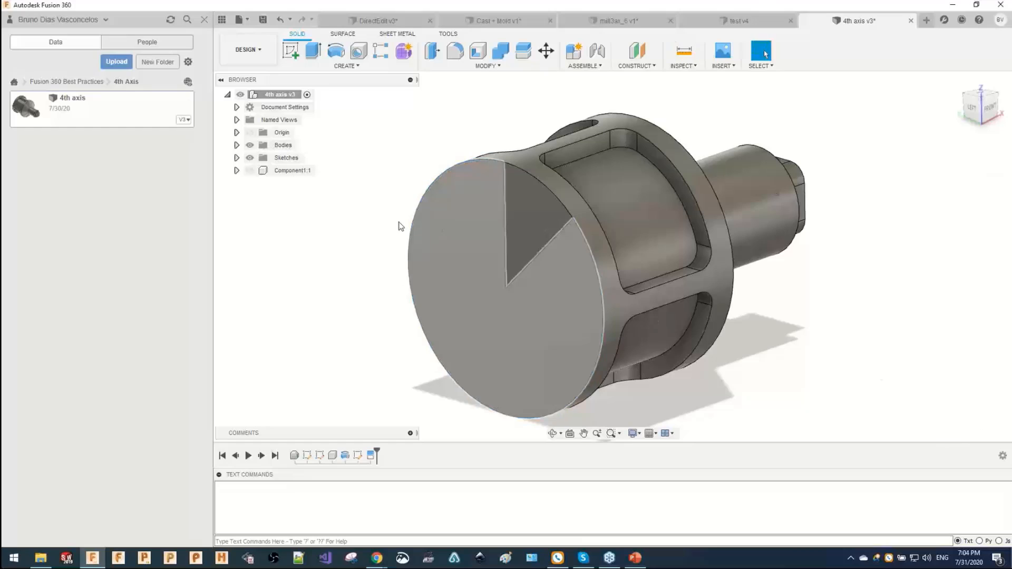
click(533, 176)
click(451, 134)
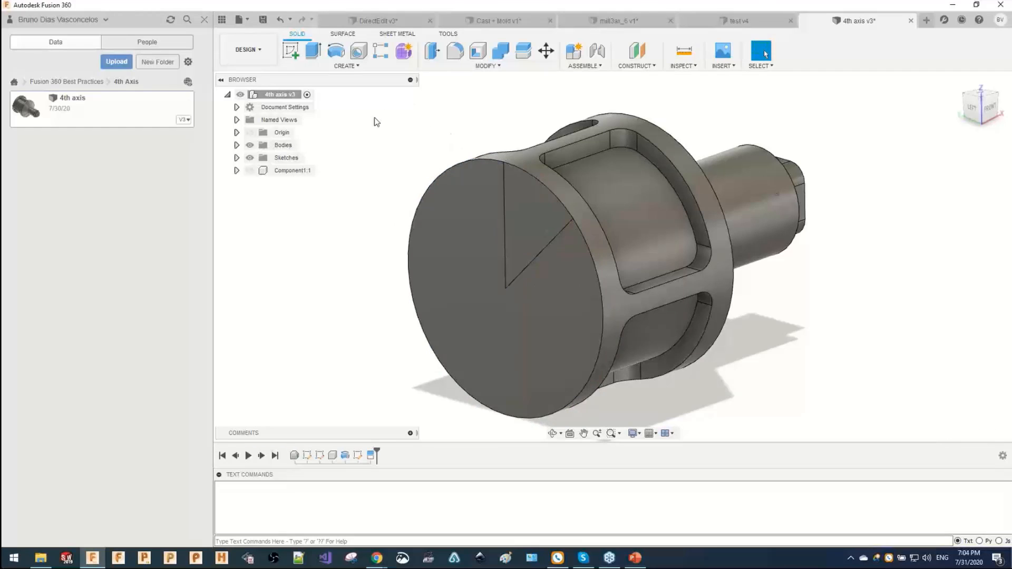
Return to the Manufacture workspace and regenerate the outdated 2D Adaptive1 and 2D Contour2 toolpaths in the duplicated setup.
click(258, 51)
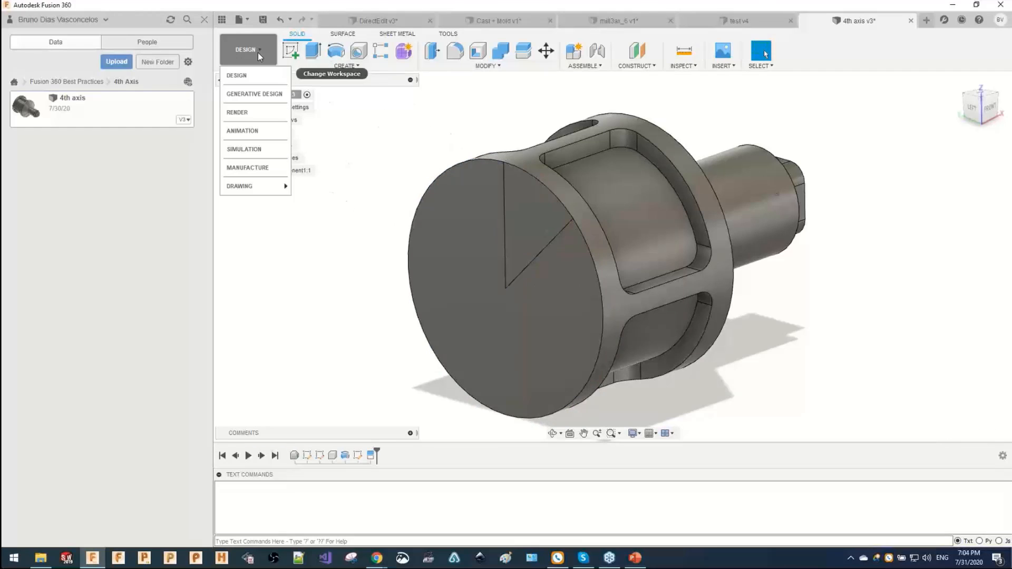
click(264, 167)
click(316, 210)
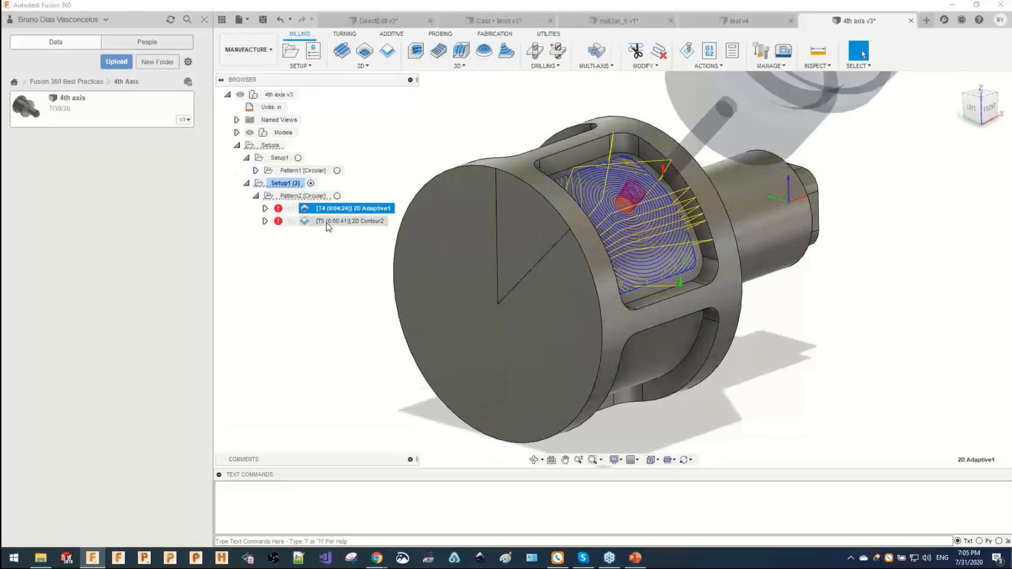
shift+click(327, 222)
key(ctrl+g)
Start a new 2D Contour operation in Setup1 (2) and assign the 0.425" 45° chamfer mill from the 4th axis library.
click(304, 196)
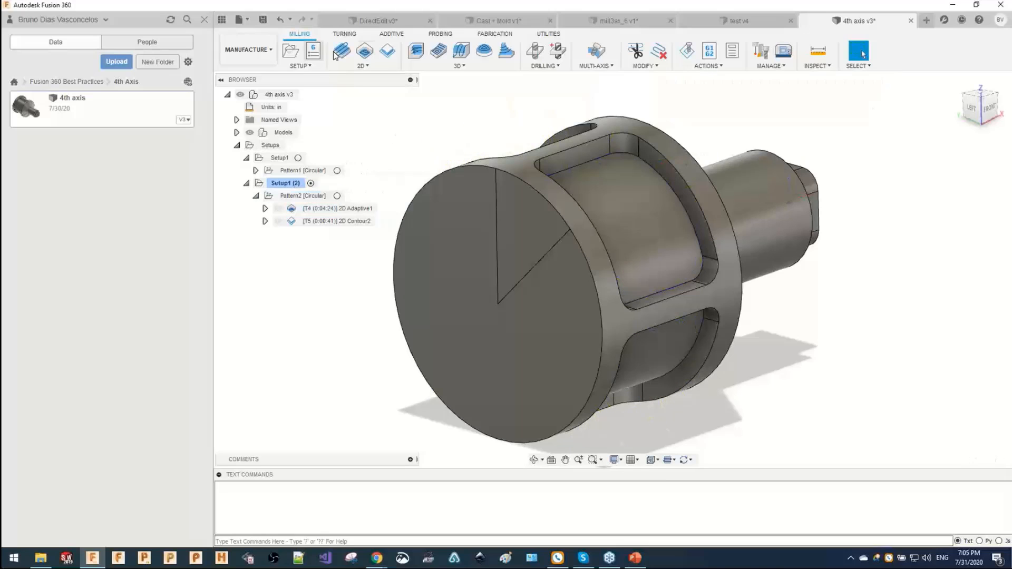
click(388, 50)
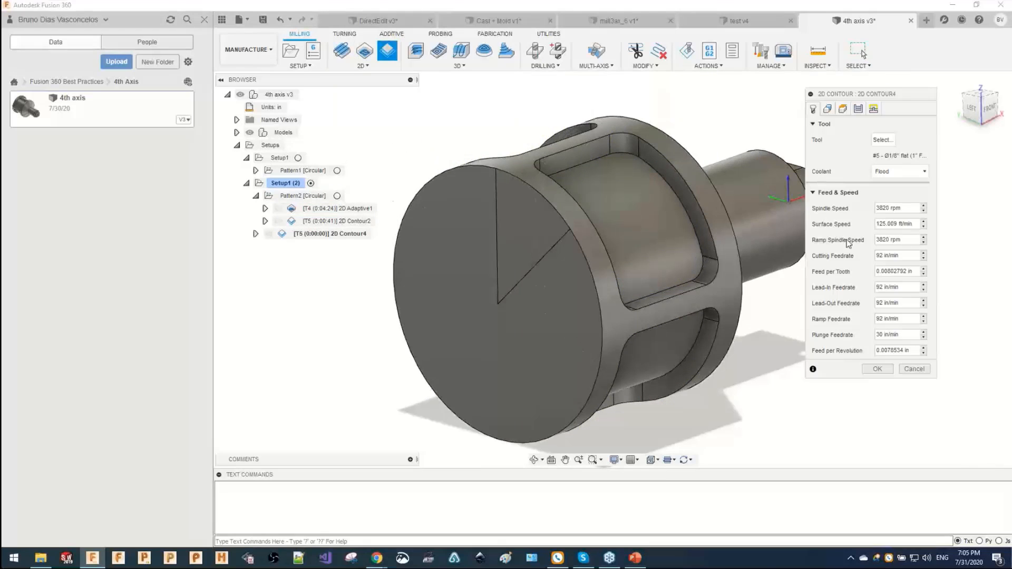
click(883, 139)
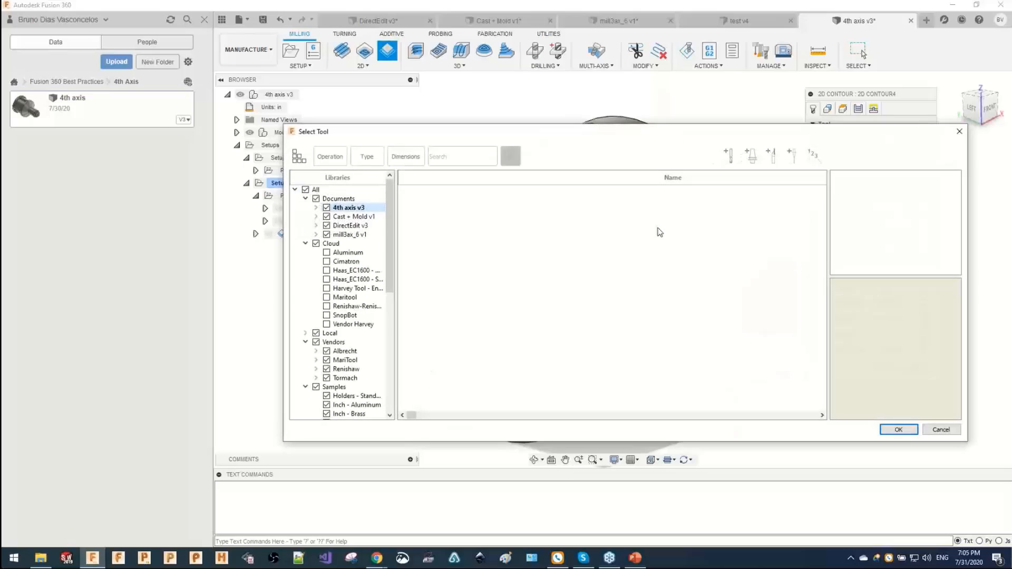
click(458, 226)
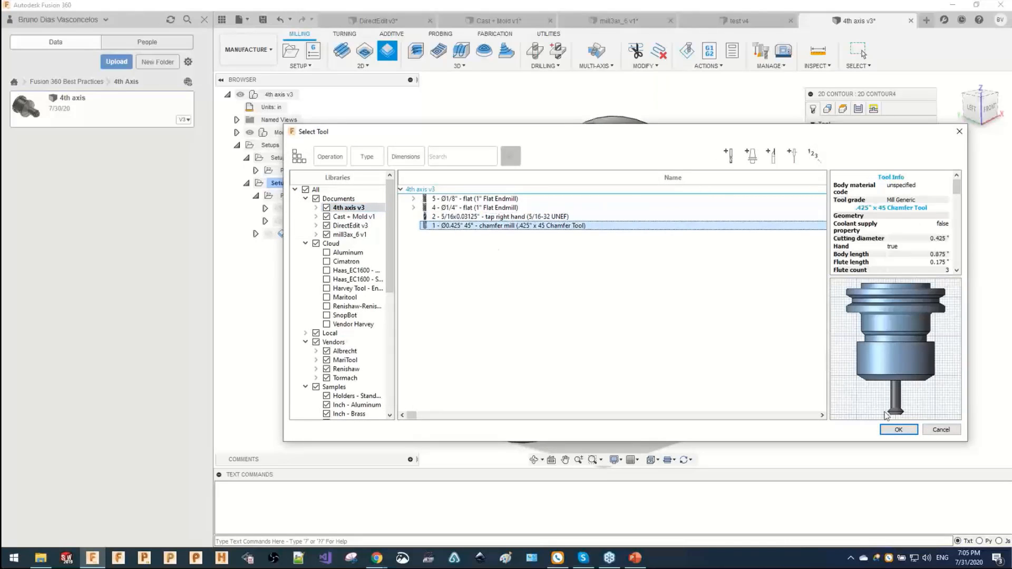
click(898, 429)
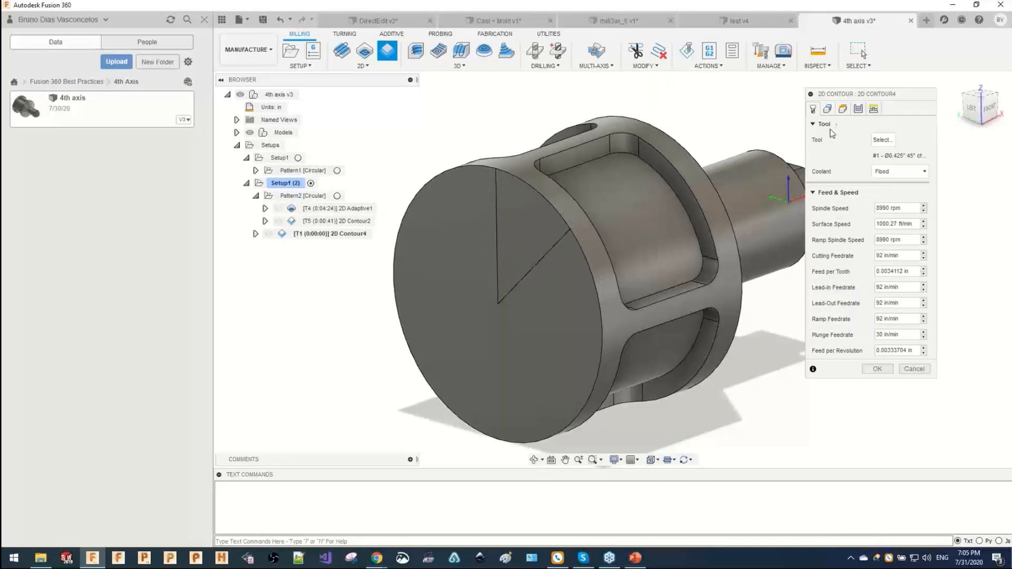
Enable Wrap Toolpath for the contour and select the part's large outer cylindrical face as the wrap cylinder.
click(827, 108)
click(815, 287)
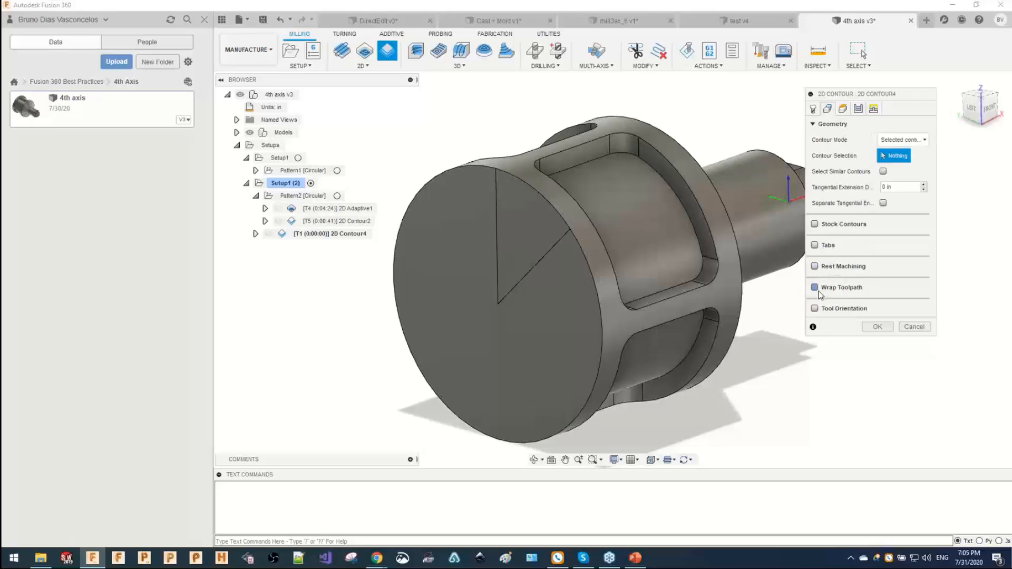
click(514, 170)
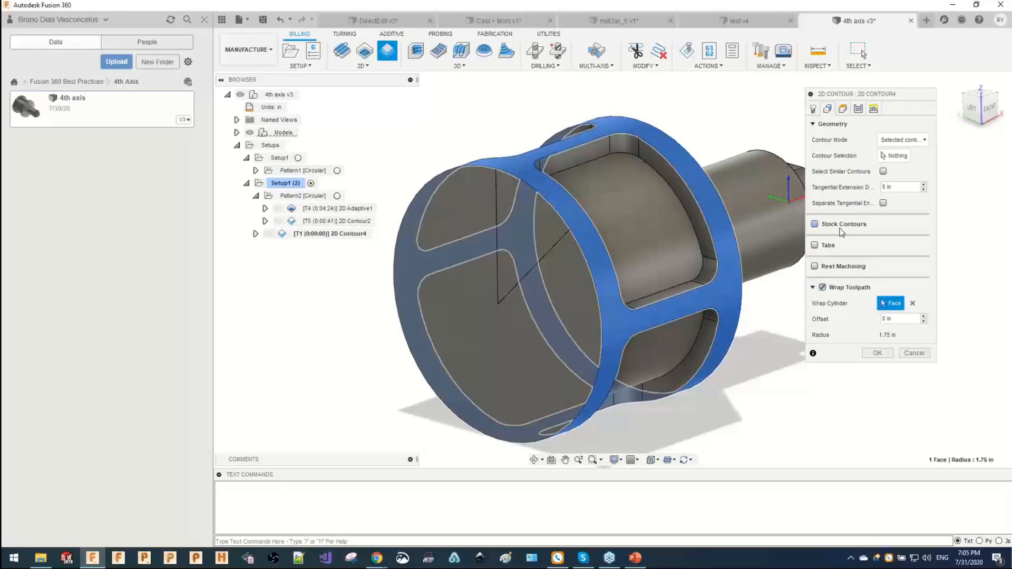
click(813, 109)
click(827, 109)
Select the longer arc of the split end face's rim as the machining contour, leaving out the short wedge arc.
click(893, 156)
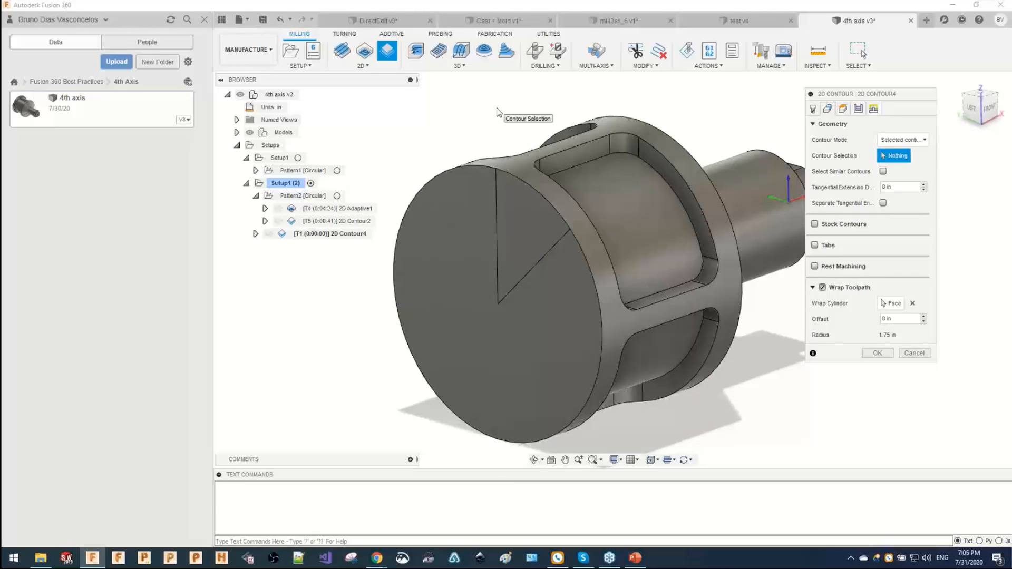
middle_drag(508, 108, 500, 100)
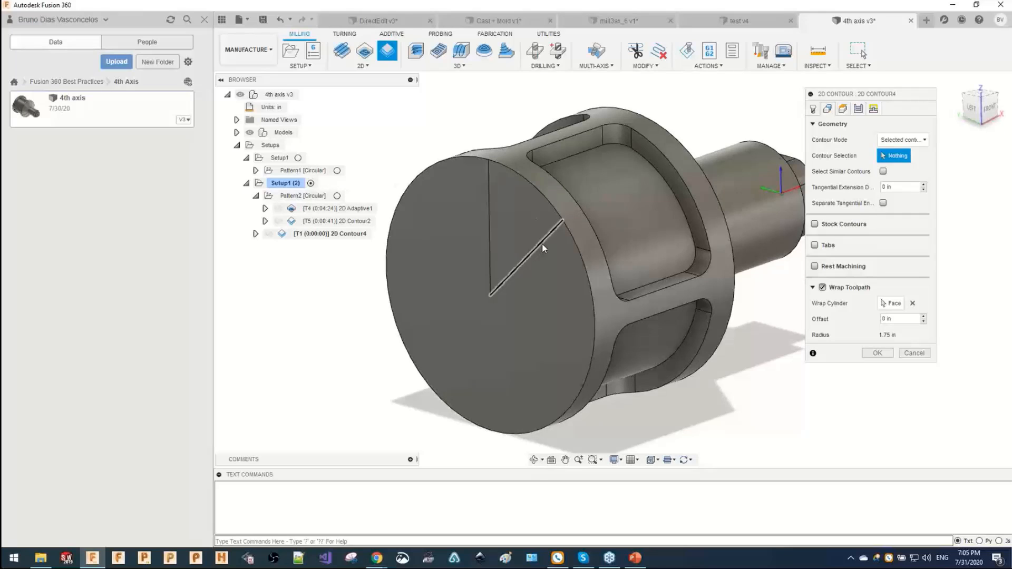
click(518, 178)
click(517, 176)
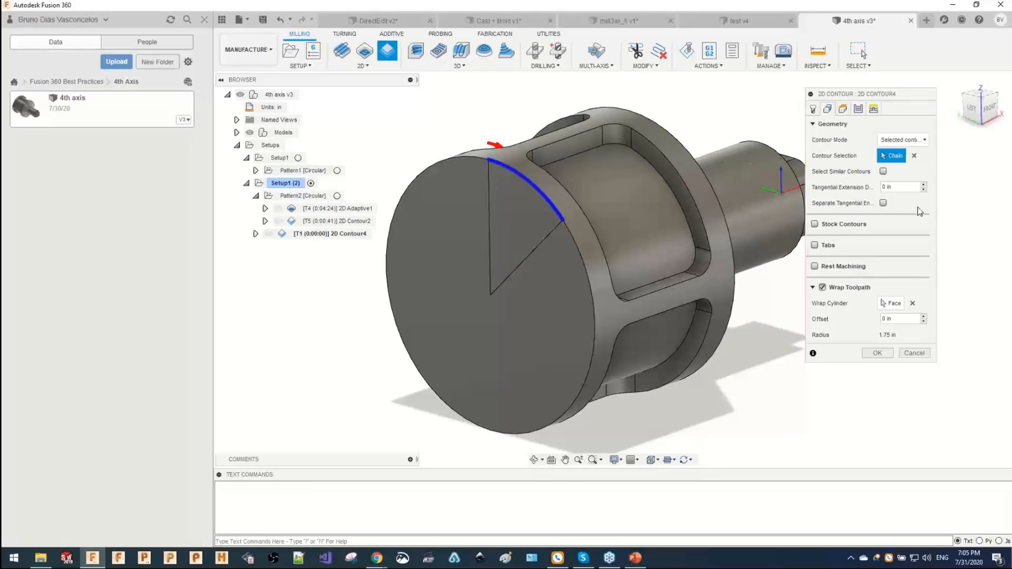
click(914, 157)
click(477, 159)
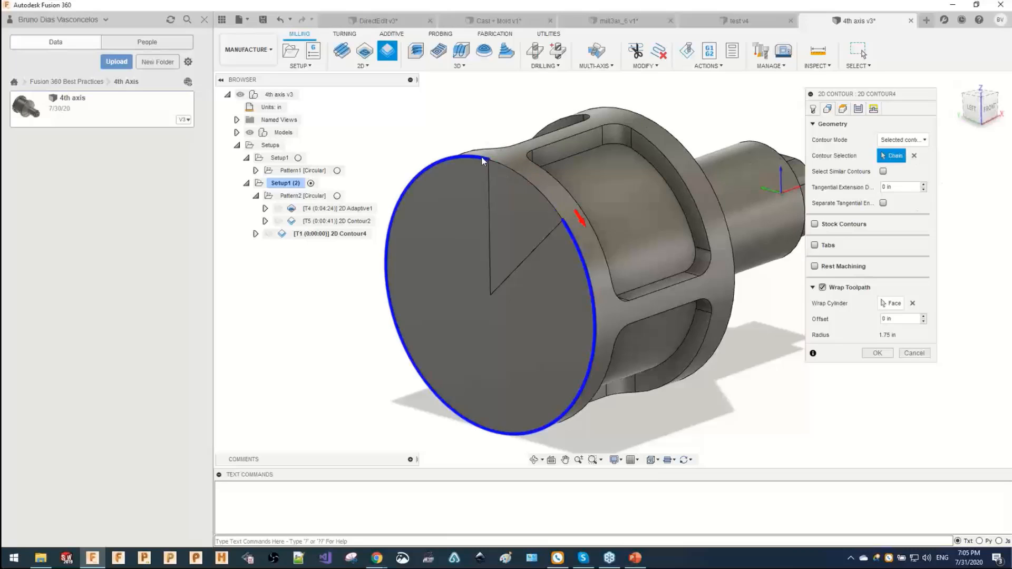
Set the chamfer width to 0.02 in and the chamfer tip offset to 0.01 in, and generate the wrapped contour toolpath.
shift+middle_drag(716, 262, 612, 205)
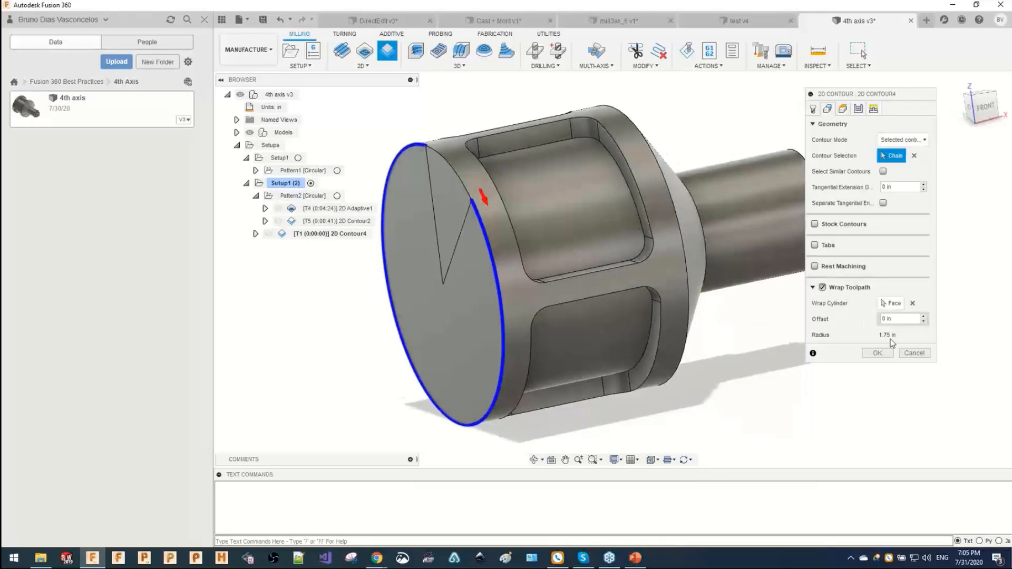
click(860, 109)
click(903, 403)
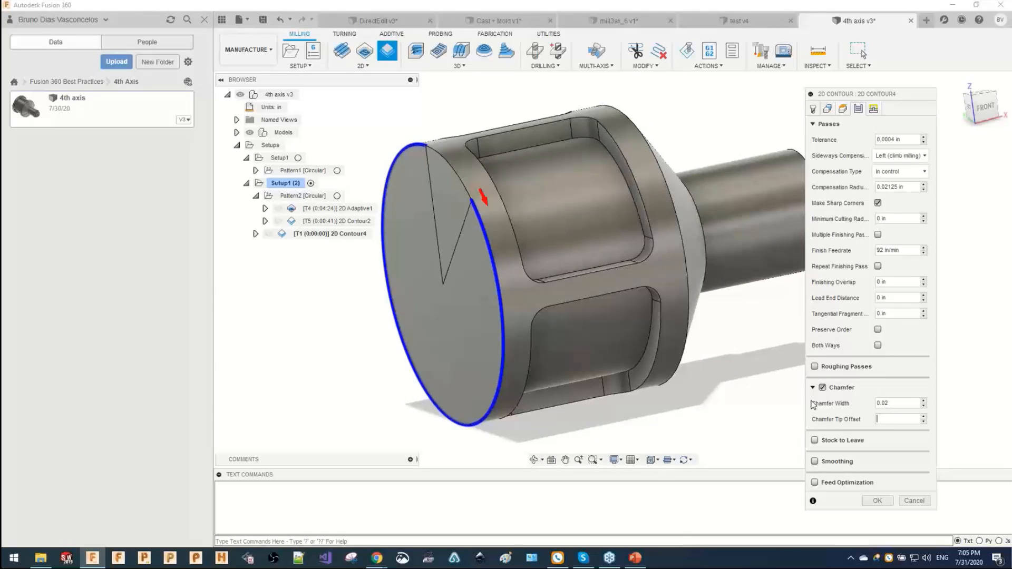
click(877, 499)
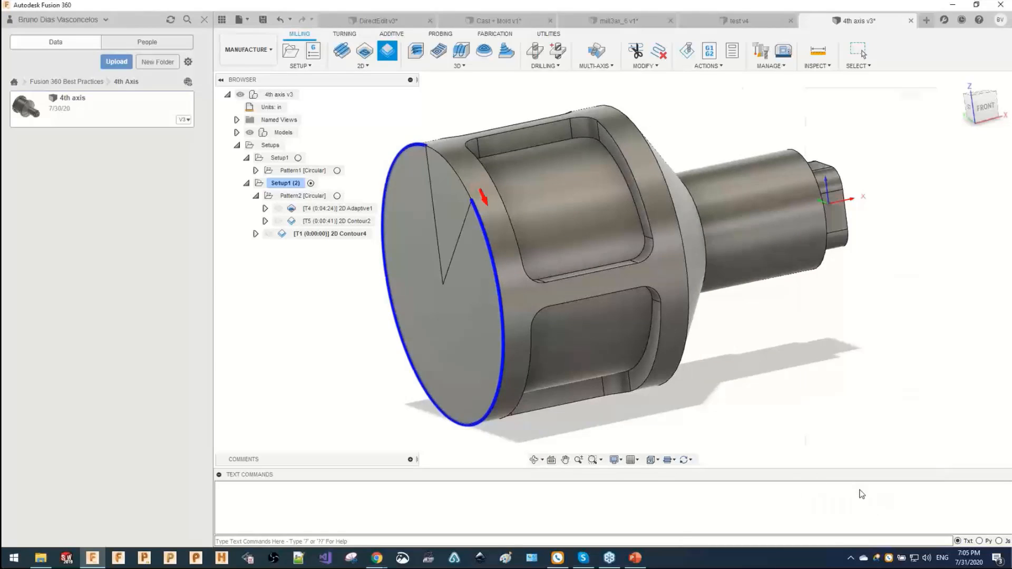
Reopen the chamfer contour operation, reverse the direction of its rim chain and regenerate the toolpath.
shift+middle_drag(406, 278, 389, 267)
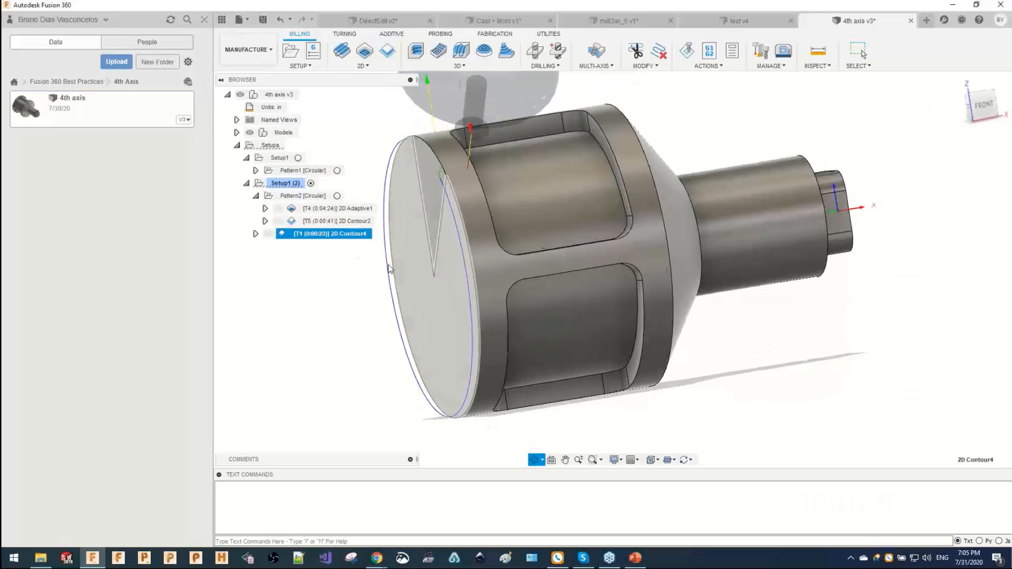
right_click(315, 232)
click(341, 21)
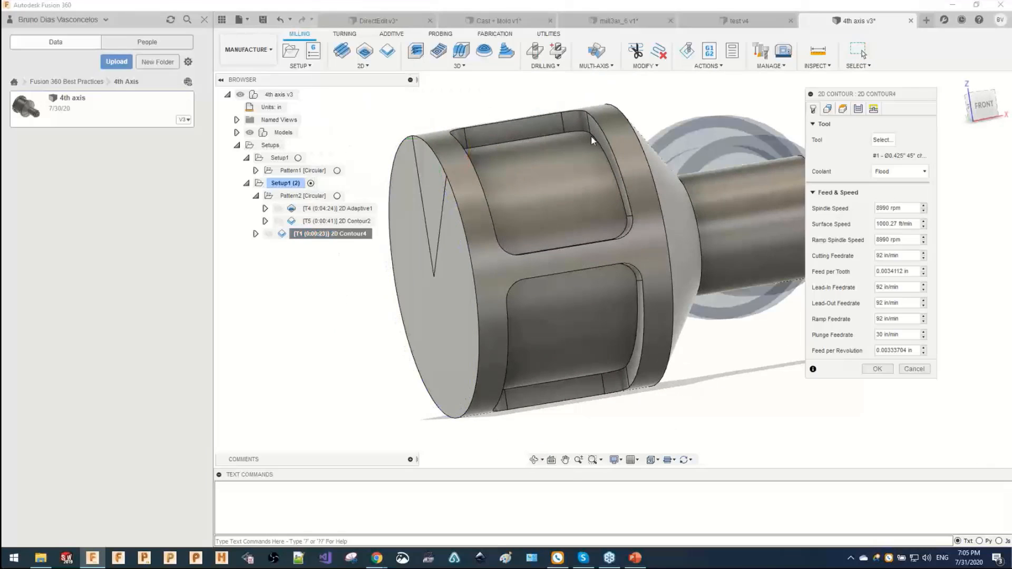
click(827, 108)
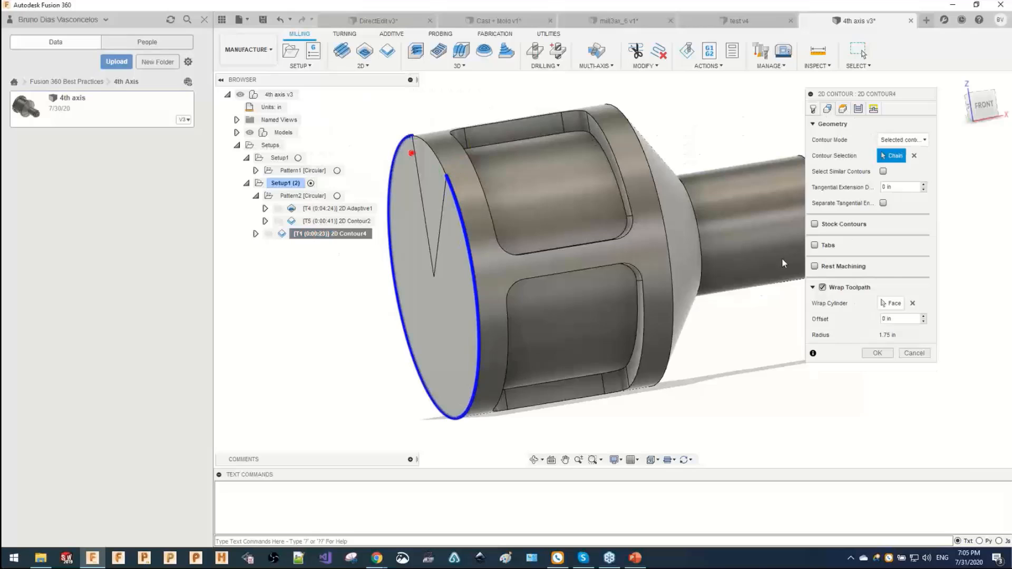
click(876, 353)
Flip the chamfer contour's rim chain back and set its compensation radius to 0, keeping the compensation type in control.
mouse_move(491, 164)
shift+middle_down()
mouse_move(472, 156)
mouse_move(495, 164)
shift+middle_up()
right_click(301, 233)
click(317, 7)
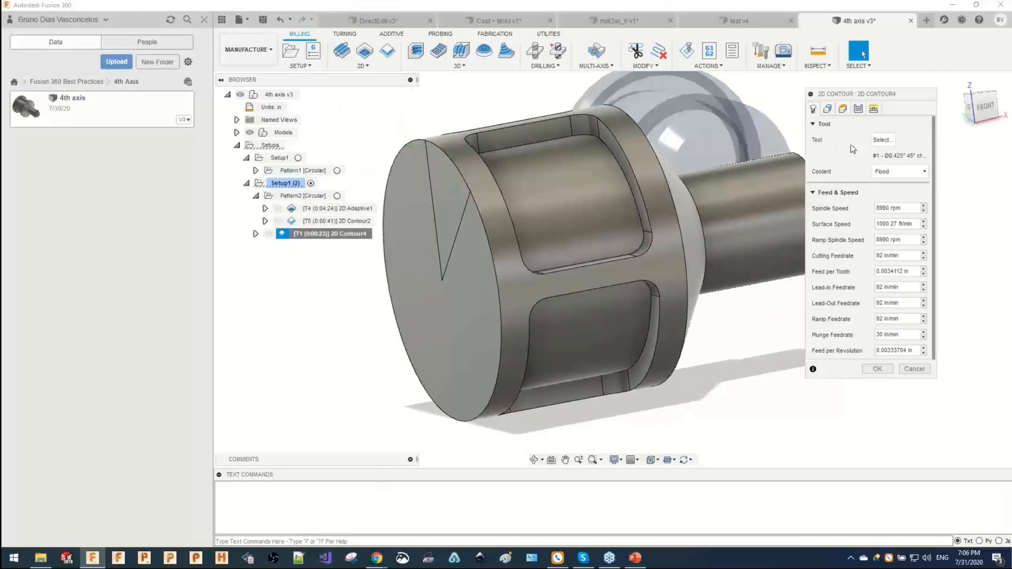
click(827, 109)
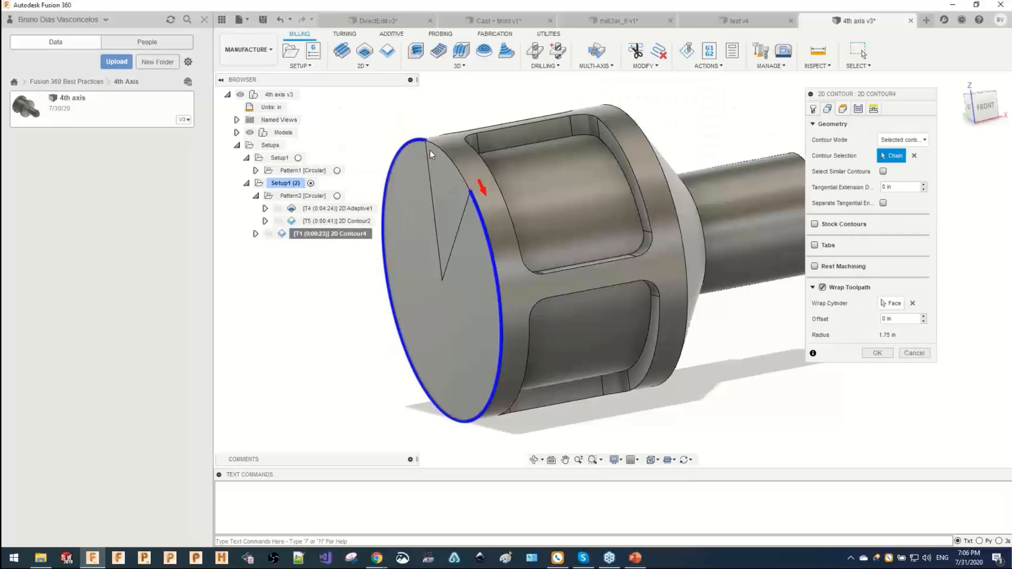
shift+middle_drag(430, 154, 400, 158)
shift+middle_drag(775, 121, 802, 106)
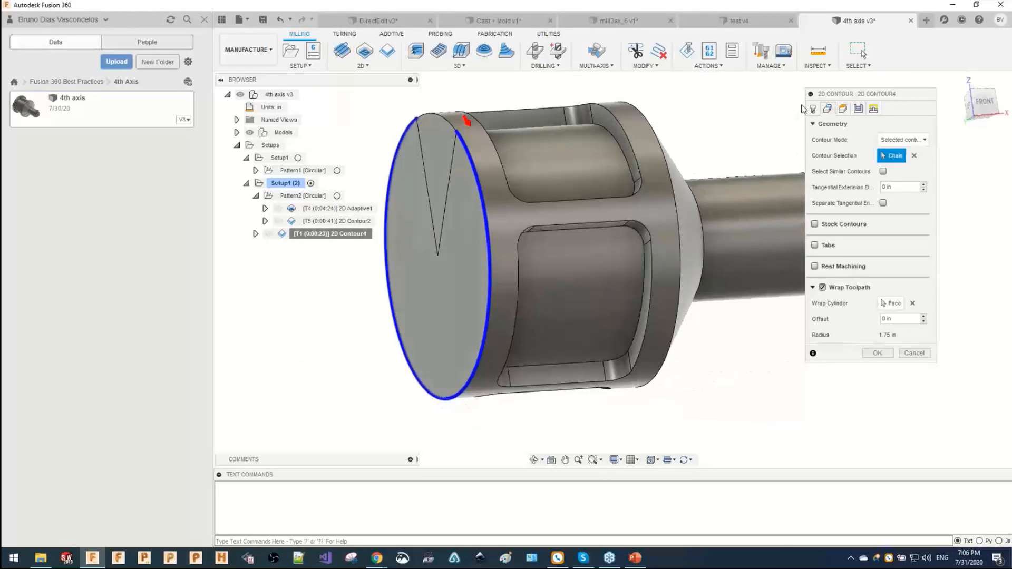
click(842, 109)
click(858, 108)
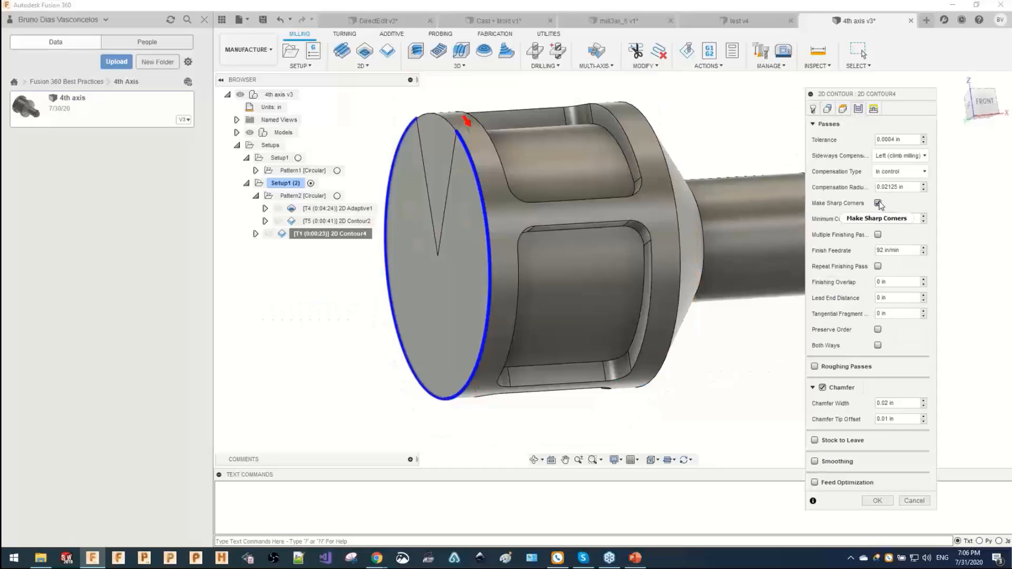
drag(905, 187, 827, 187)
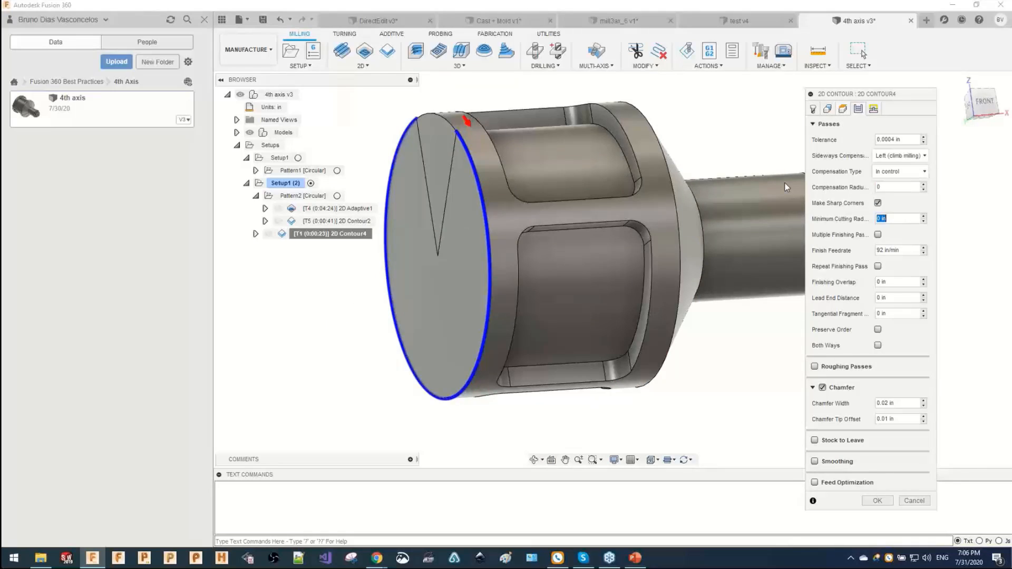
click(905, 170)
click(902, 186)
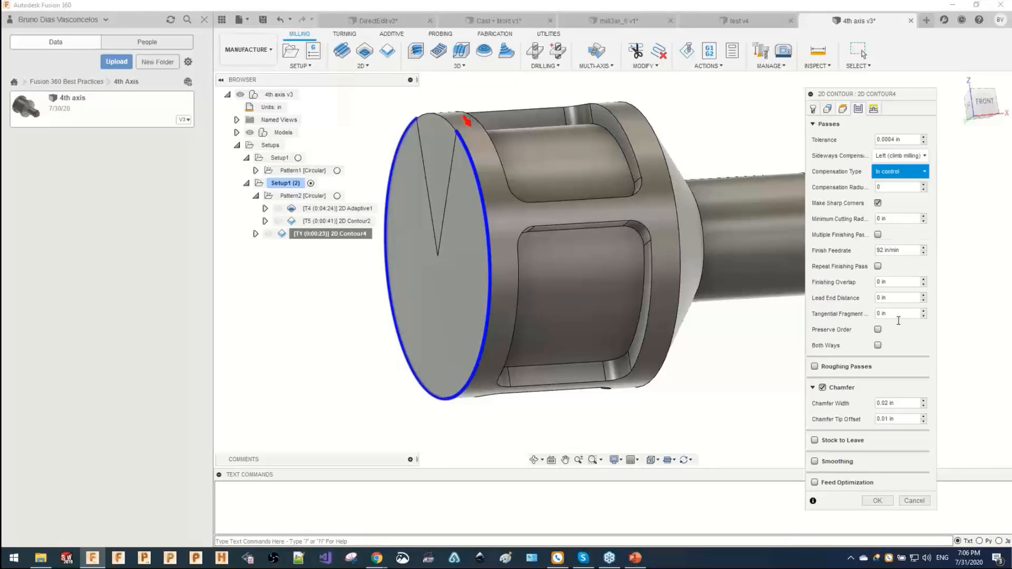
click(878, 501)
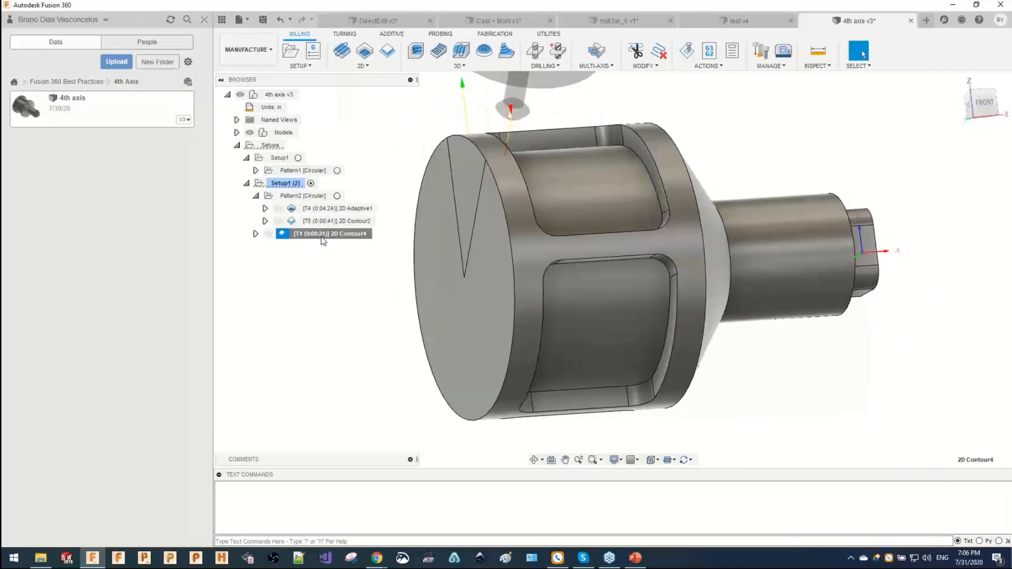
Reverse the chamfer contour's chain to start at the vertical radial line, and check the regenerated toolpath from the Left view.
right_click(330, 234)
click(359, 6)
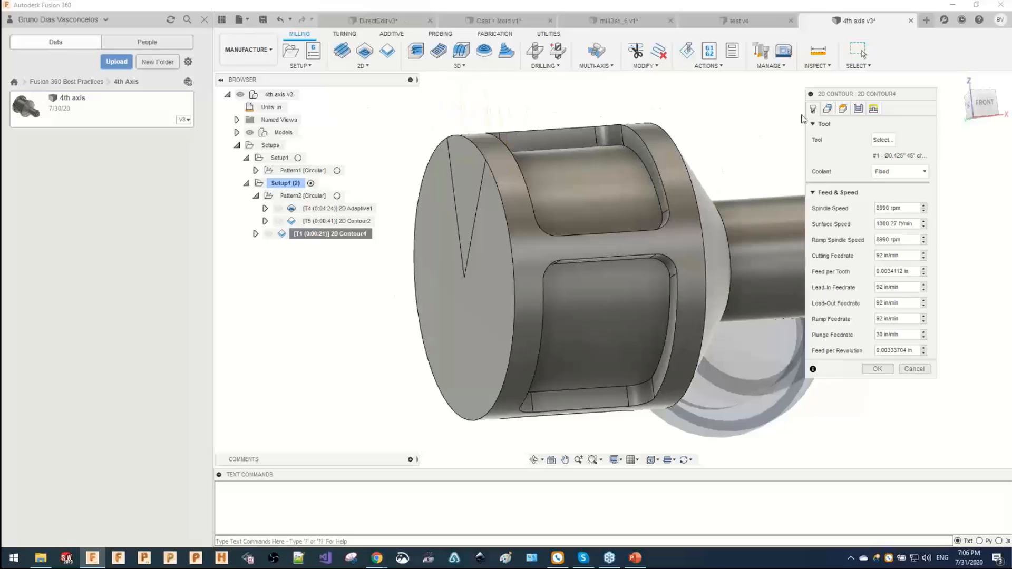
click(827, 109)
shift+middle_drag(494, 181, 574, 116)
click(876, 354)
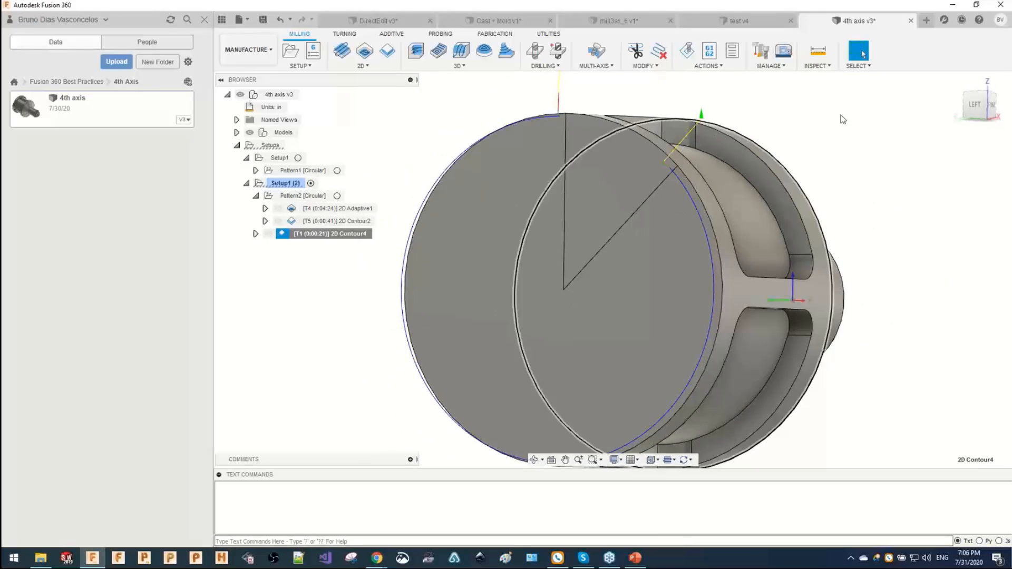
click(974, 105)
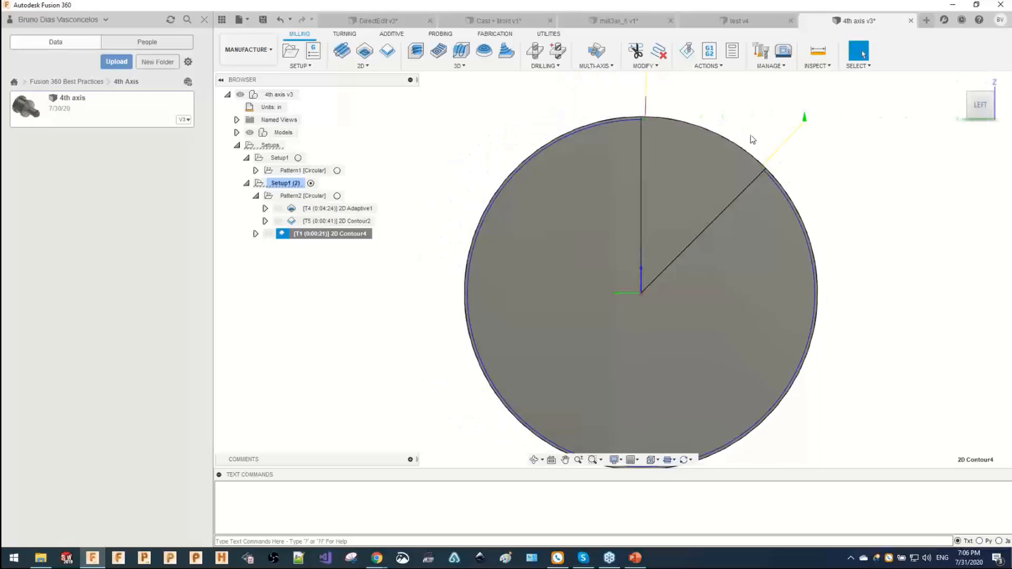
Set the chamfer contour's tangential extension distance to 1 in and inspect the extended toolpath ends along the wedge arc.
right_click(326, 232)
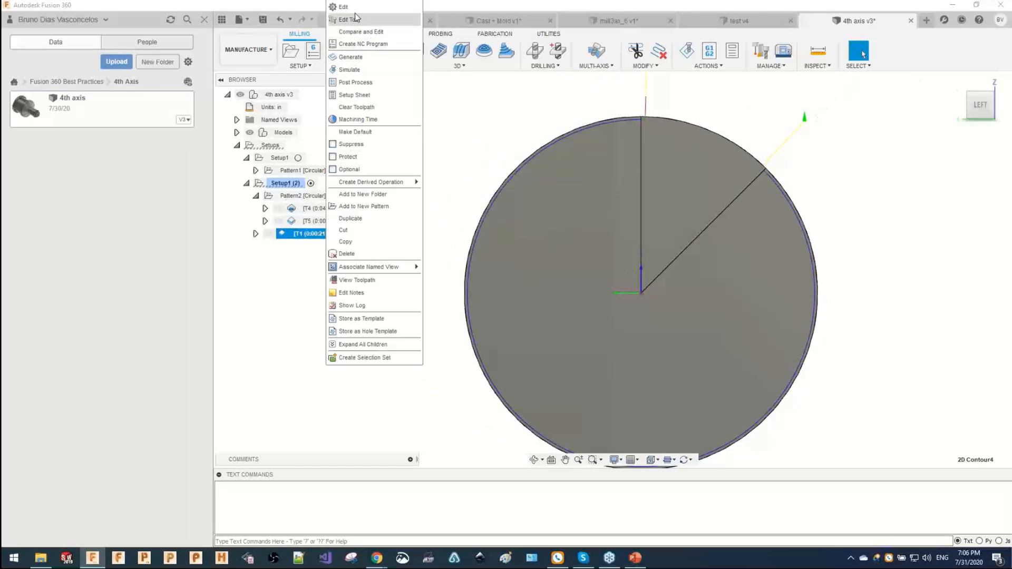
click(355, 8)
click(827, 108)
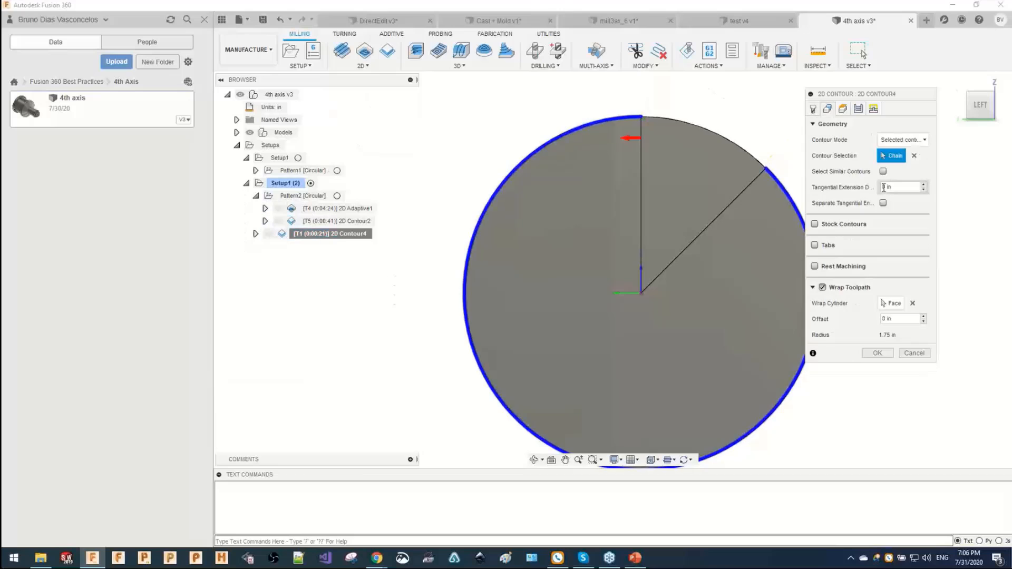
mouse_move(894, 189)
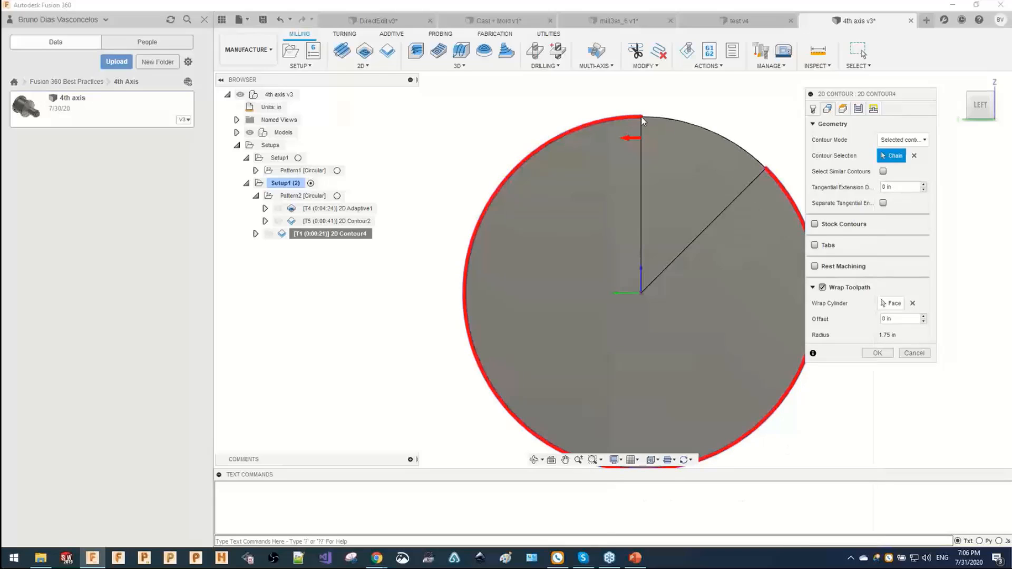
key(ctrl)
key(ctrl)
key(ctrl)
key(ctrl)
key(ctrl)
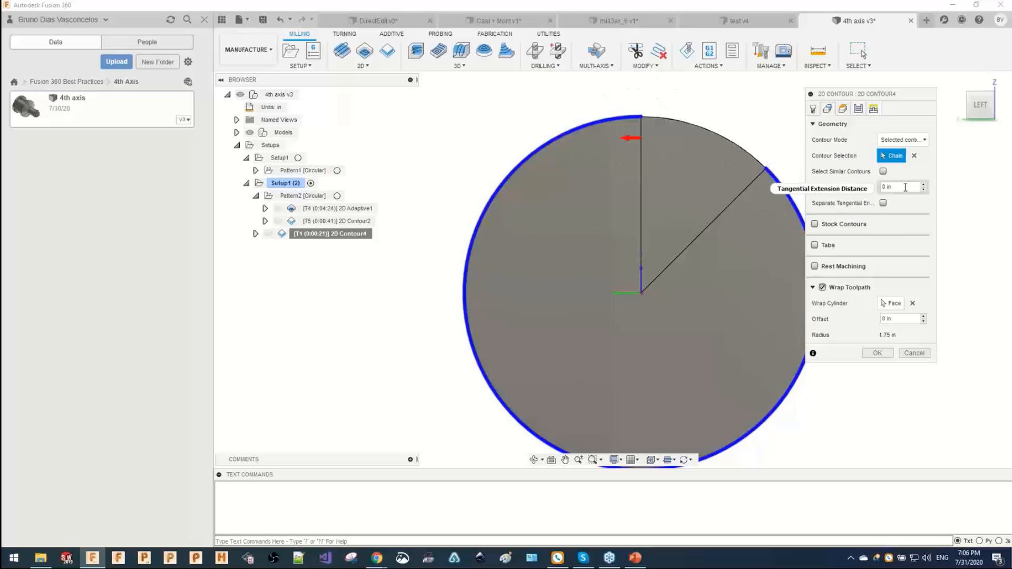
drag(905, 187, 850, 187)
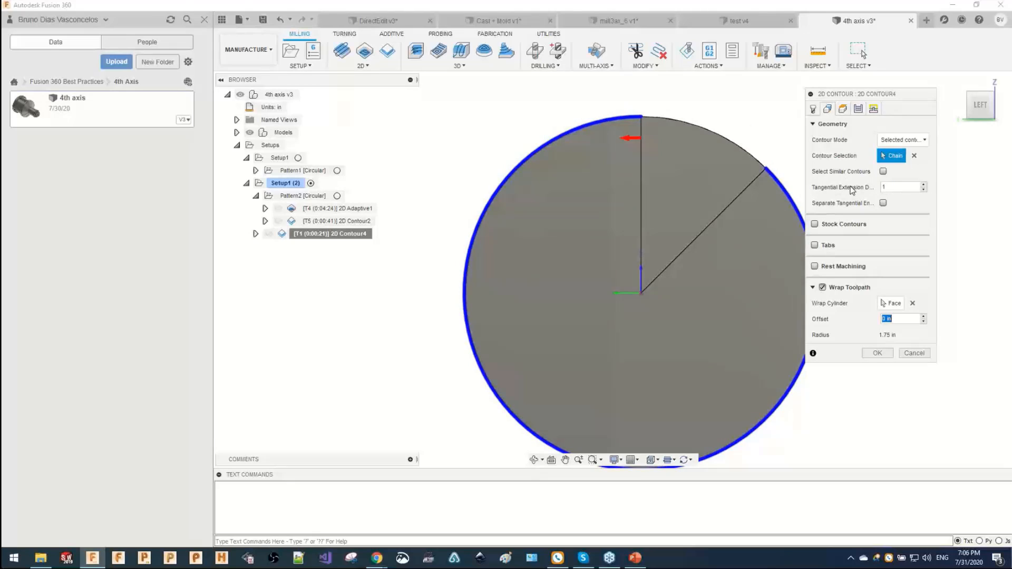
click(877, 353)
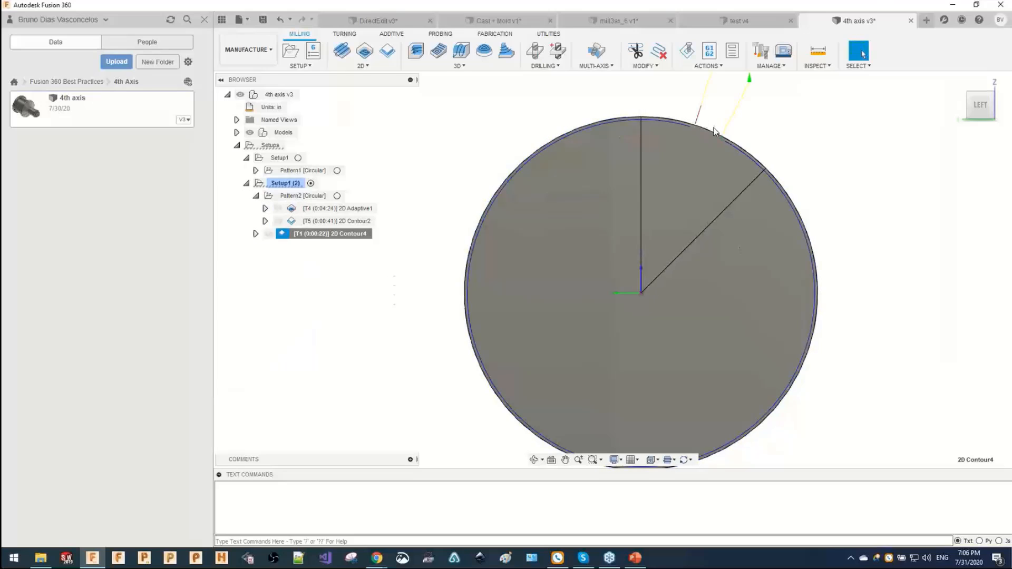
scroll(647, 116, up, 2)
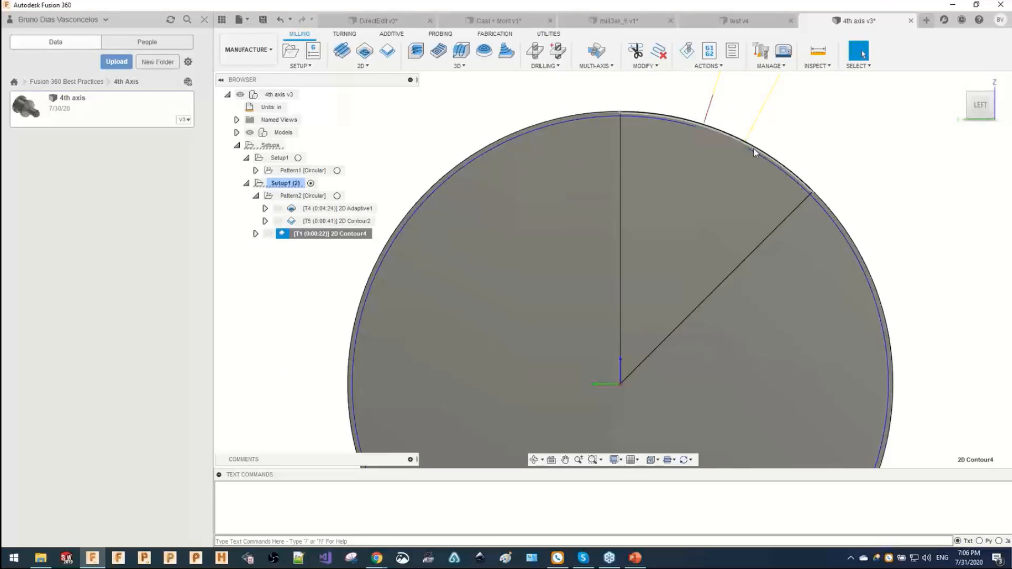
Reopen the chamfer contour operation, enter a 1 in tangential extension distance, regenerate it and inspect the toolpath overlap at the wedge.
click(335, 221)
right_click(329, 233)
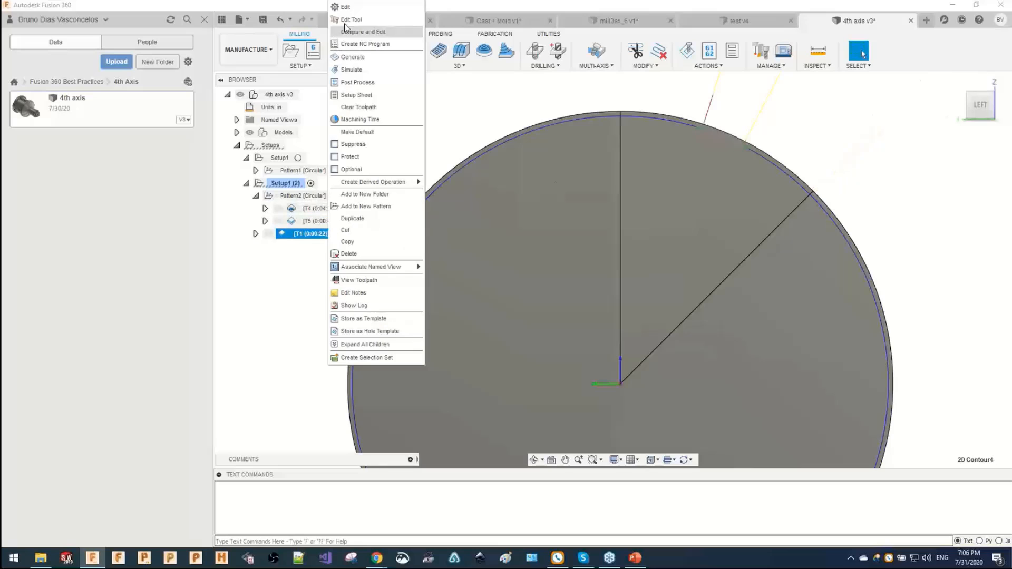
click(343, 7)
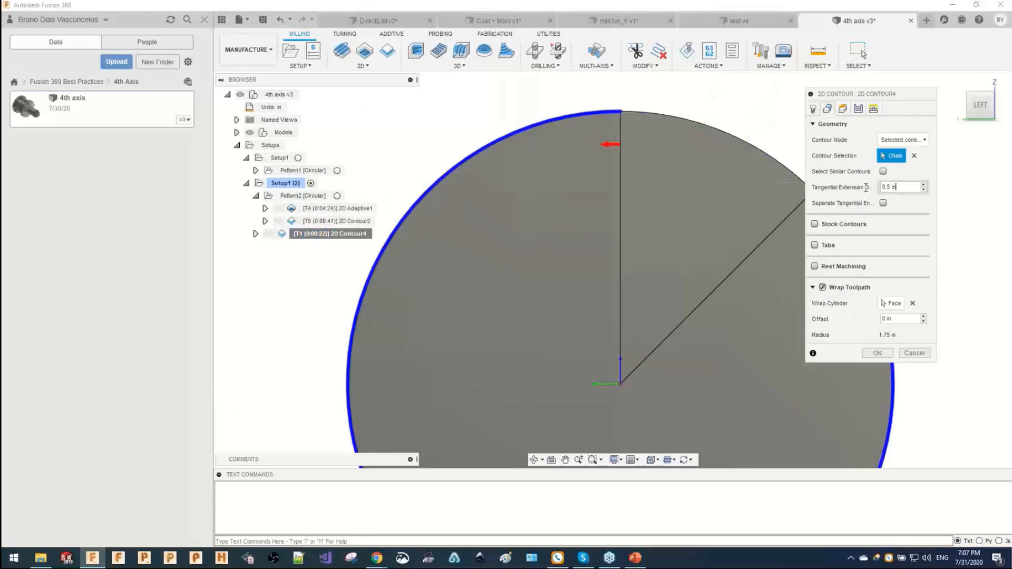
click(875, 353)
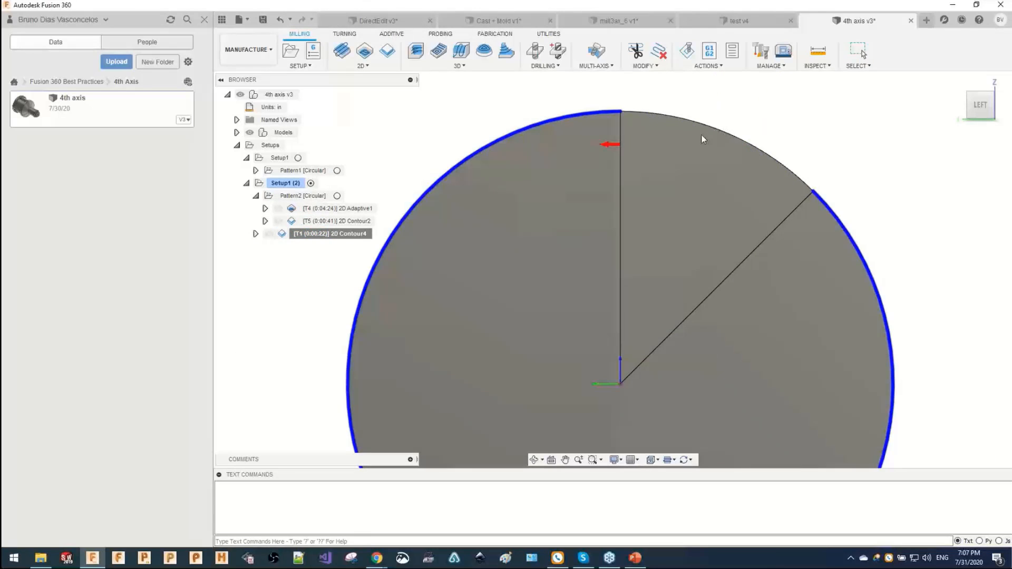
middle_drag(726, 166, 692, 199)
scroll(687, 180, up, 2)
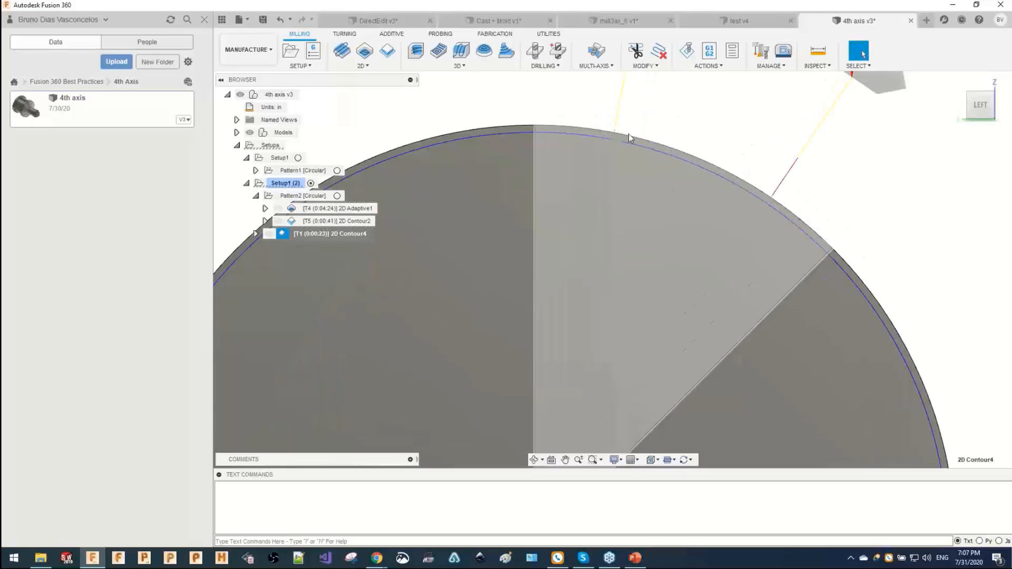
mouse_move(754, 195)
shift+middle_down()
mouse_move(682, 197)
mouse_move(751, 210)
shift+middle_up()
scroll(719, 184, down, 2)
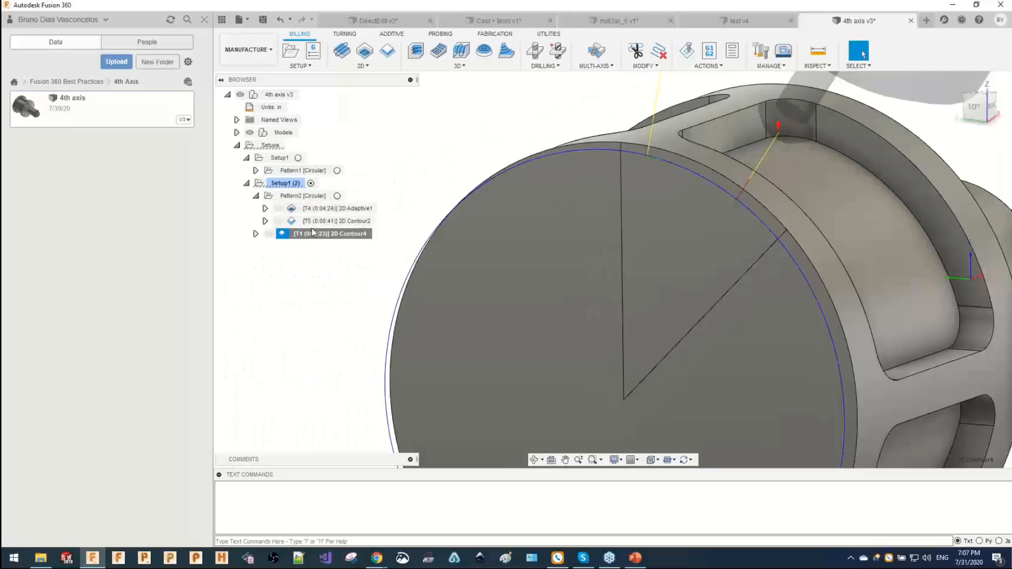
Set the chamfer contour's tangential extension distance to 0.8 in and inspect the regenerated ends along the wedge arc.
click(338, 221)
click(326, 236)
right_click(327, 236)
click(347, 7)
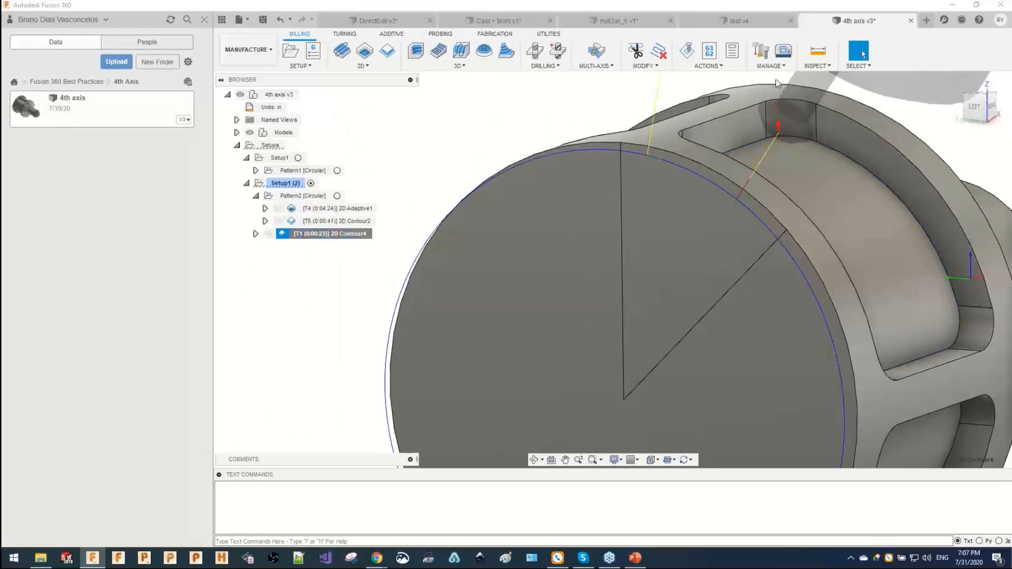
click(899, 187)
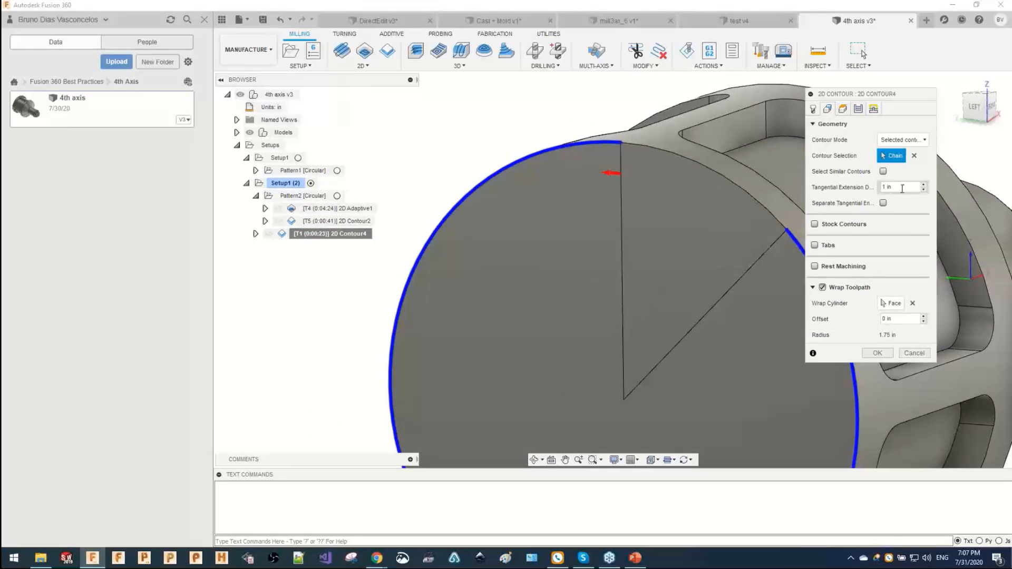
key(Return)
scroll(687, 176, up, 5)
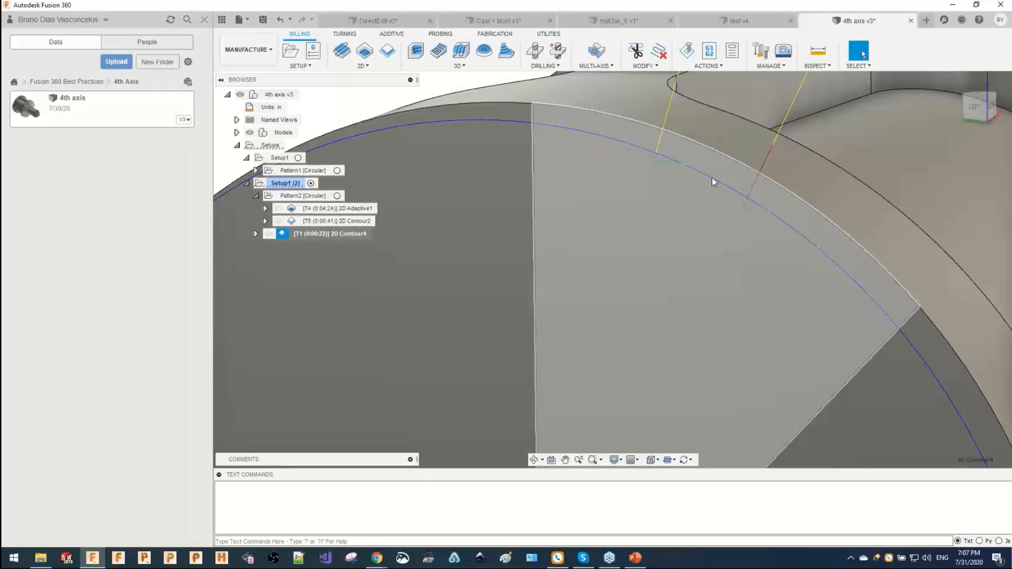
scroll(714, 183, down, 6)
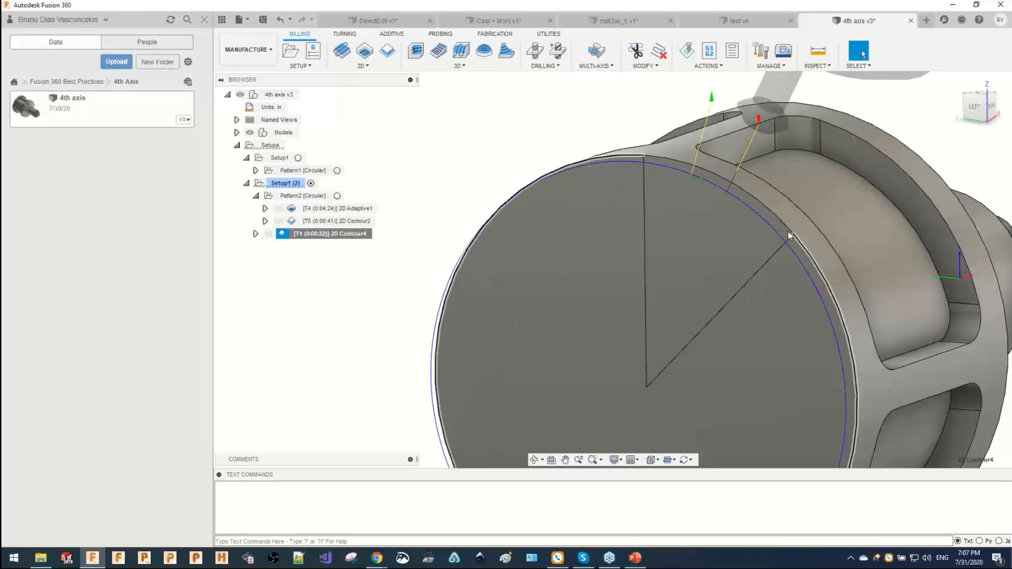
Measure the length of the wedge's outer arc edge on the end face.
click(776, 217)
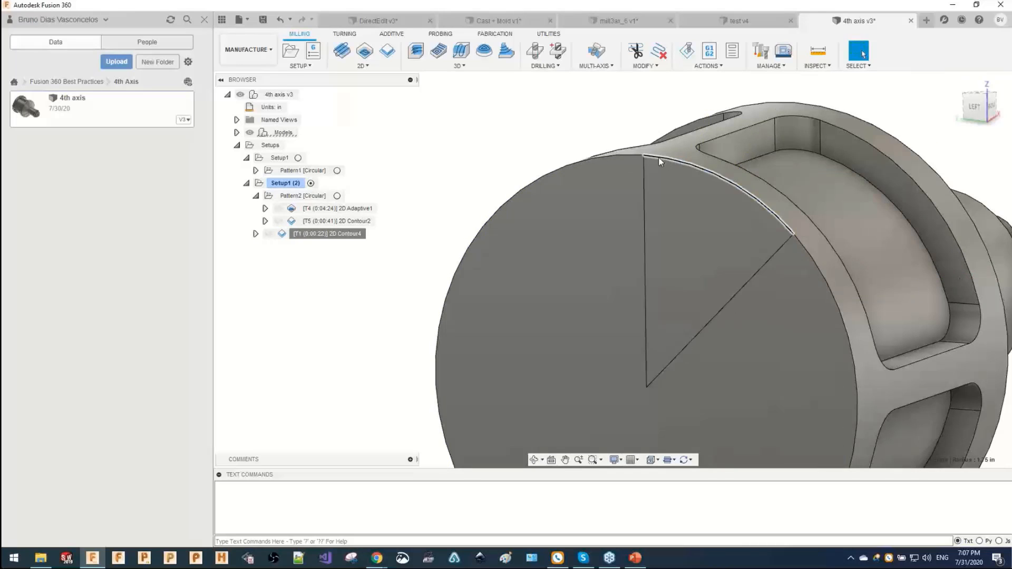
scroll(643, 155, down, 1)
scroll(589, 147, down, 3)
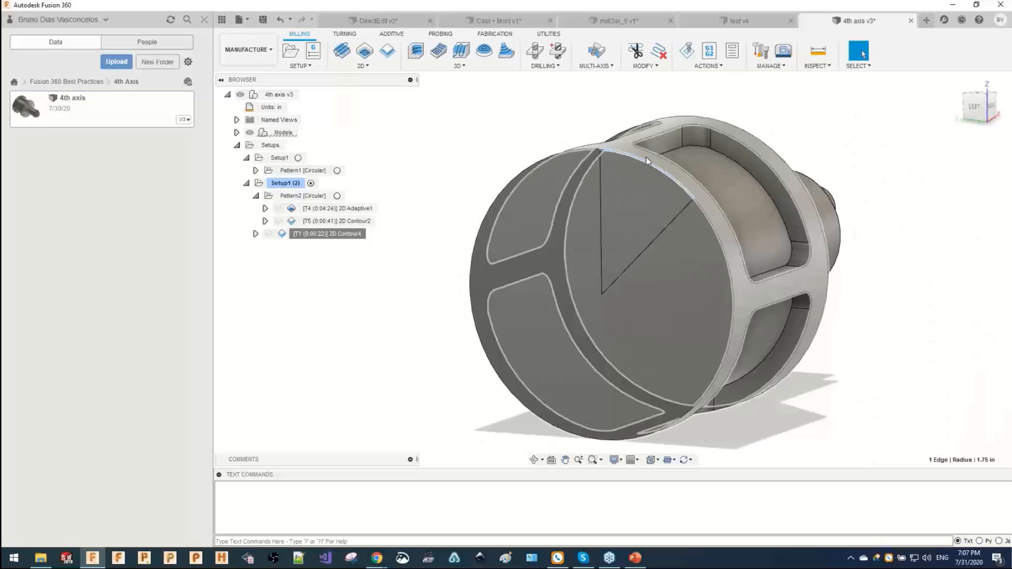
scroll(651, 145, up, 3)
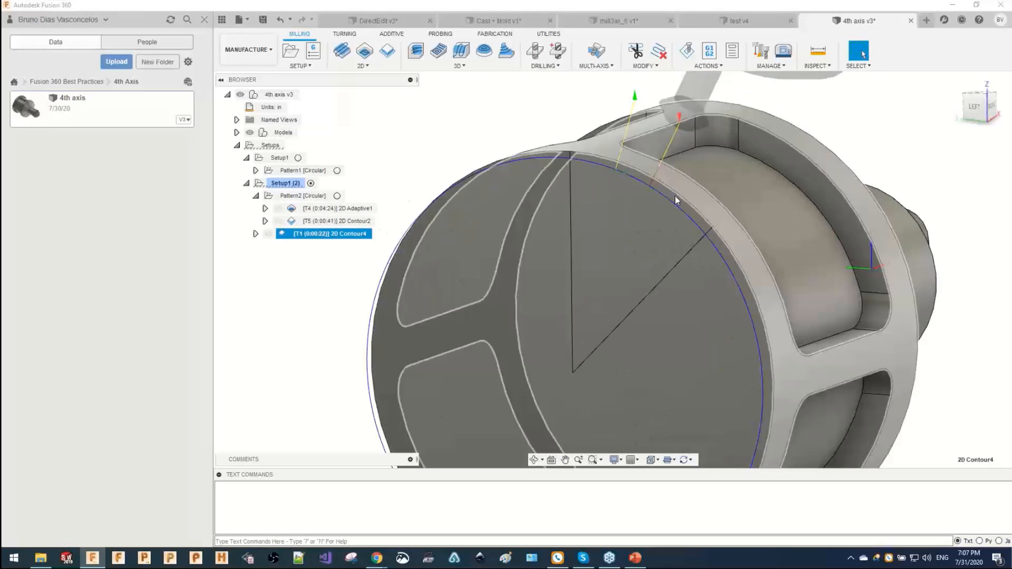
click(619, 162)
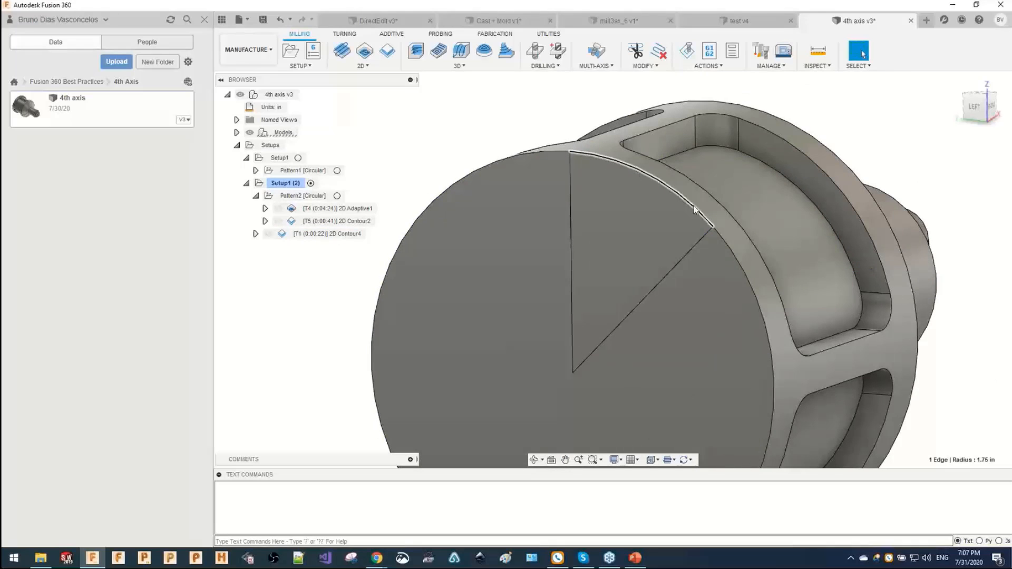
key(i)
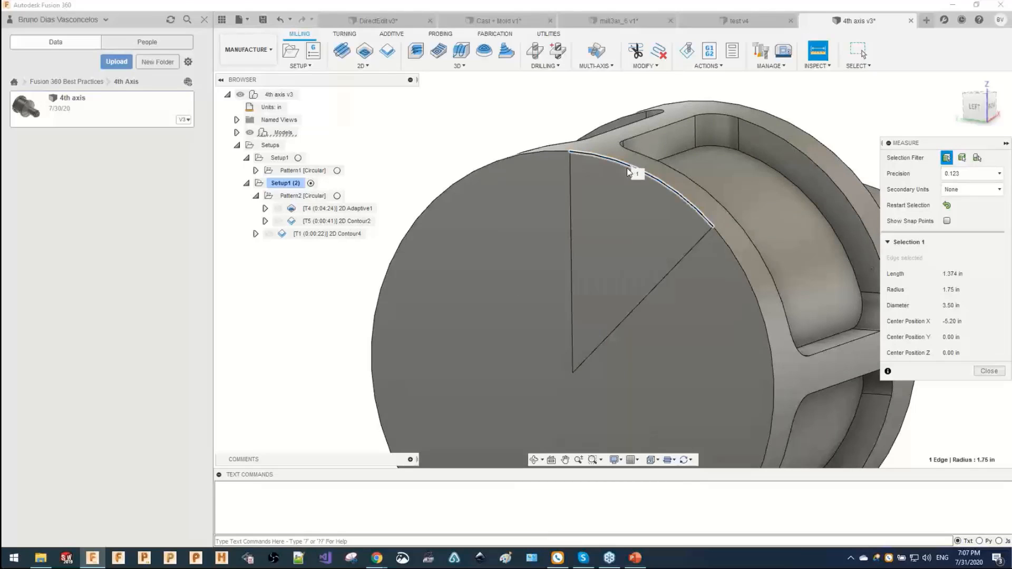
key(Escape)
Set the chamfer contour's tangential extension distance to 1.374/2 in, half the wedge arc's length, and check where the toolpath ends meet.
click(327, 234)
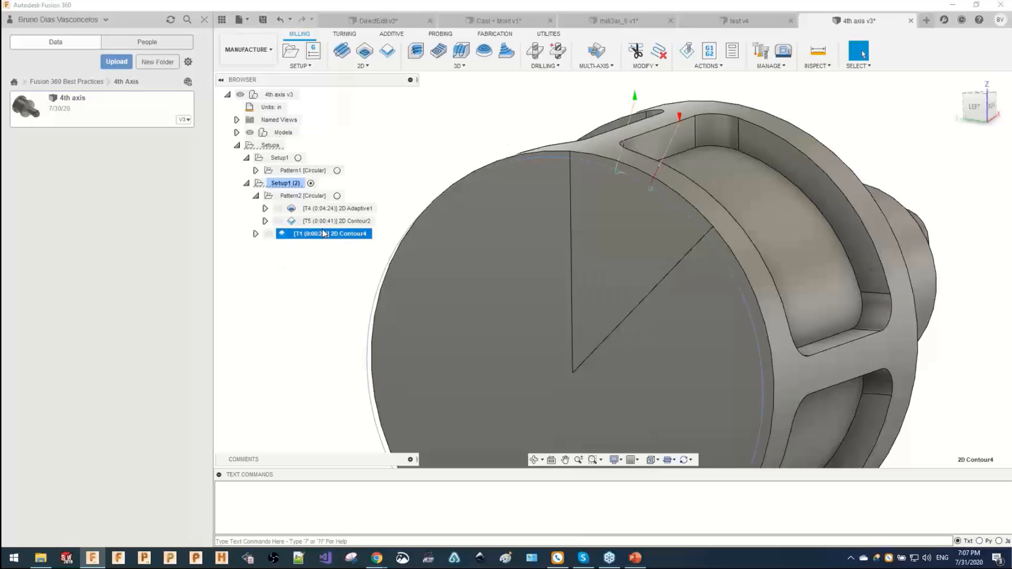
right_click(327, 234)
key(Escape)
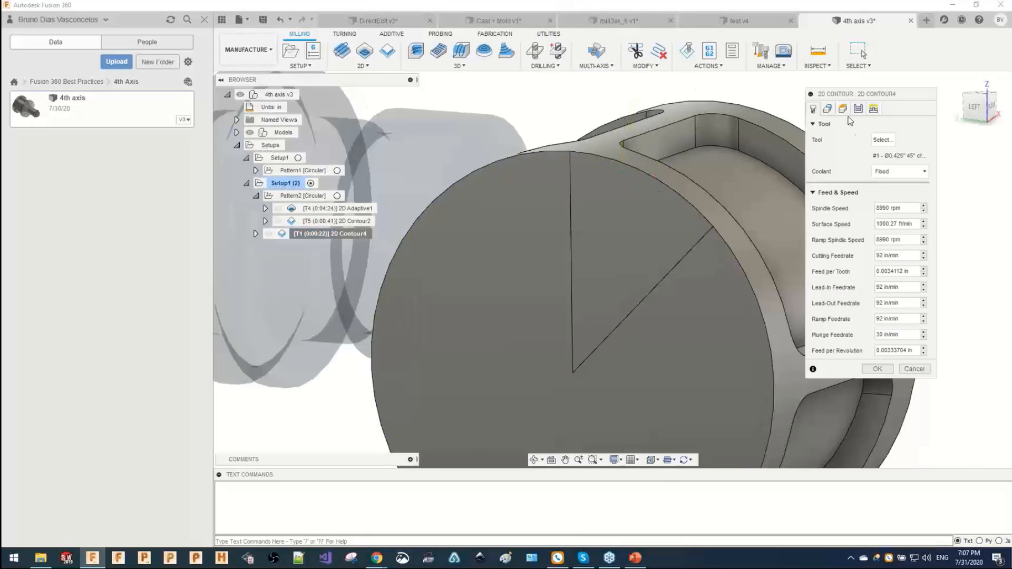
click(828, 109)
click(906, 186)
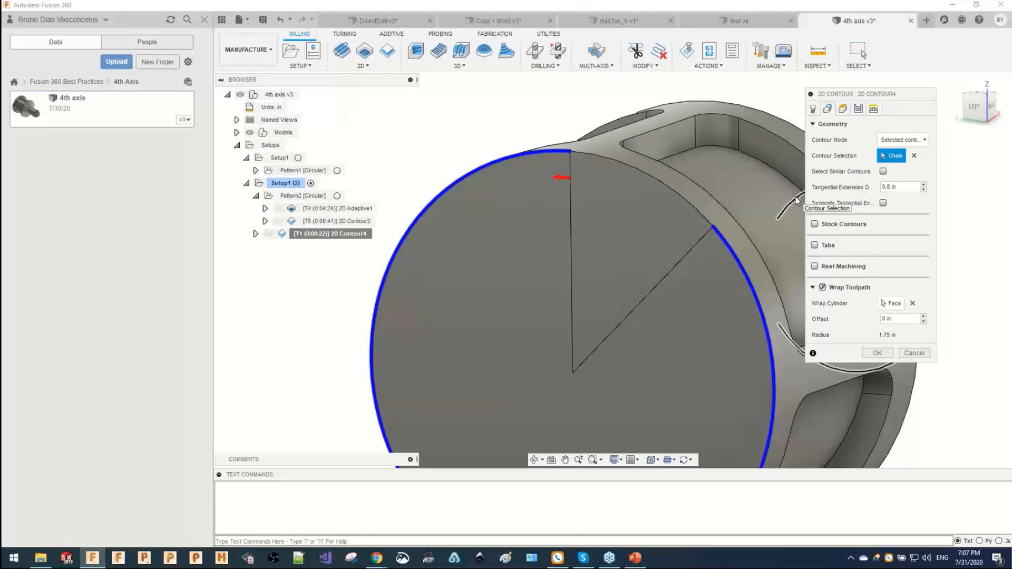
drag(907, 187, 863, 188)
text(1.37)
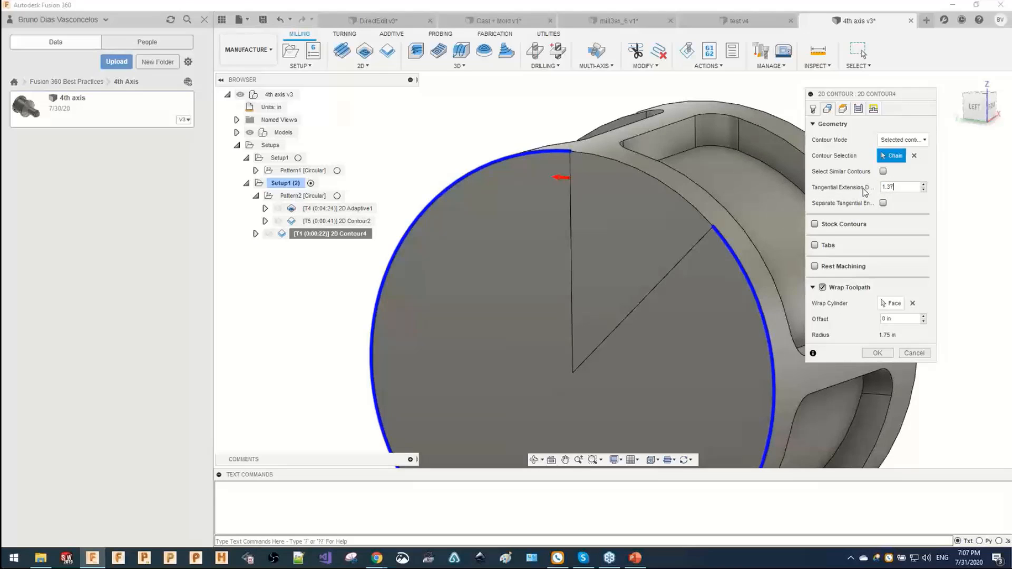
text(4/2)
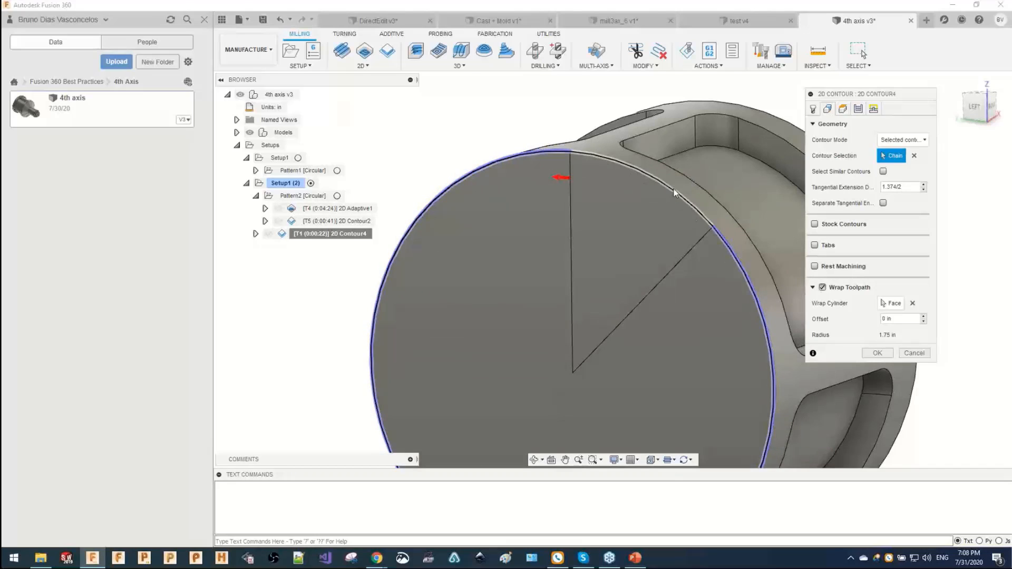
click(641, 174)
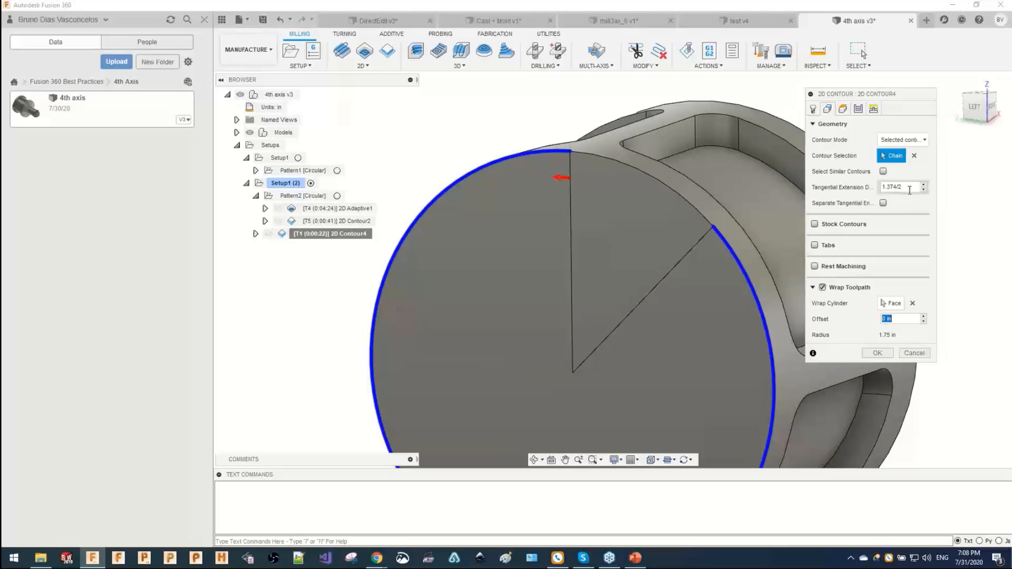
drag(905, 191, 872, 193)
click(889, 357)
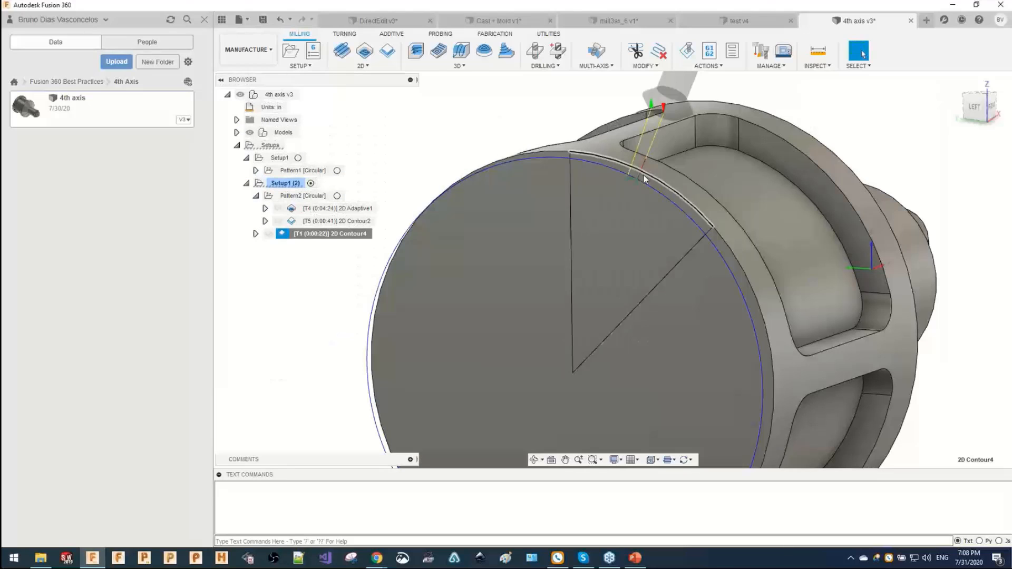
scroll(639, 185, up, 5)
scroll(645, 183, down, 5)
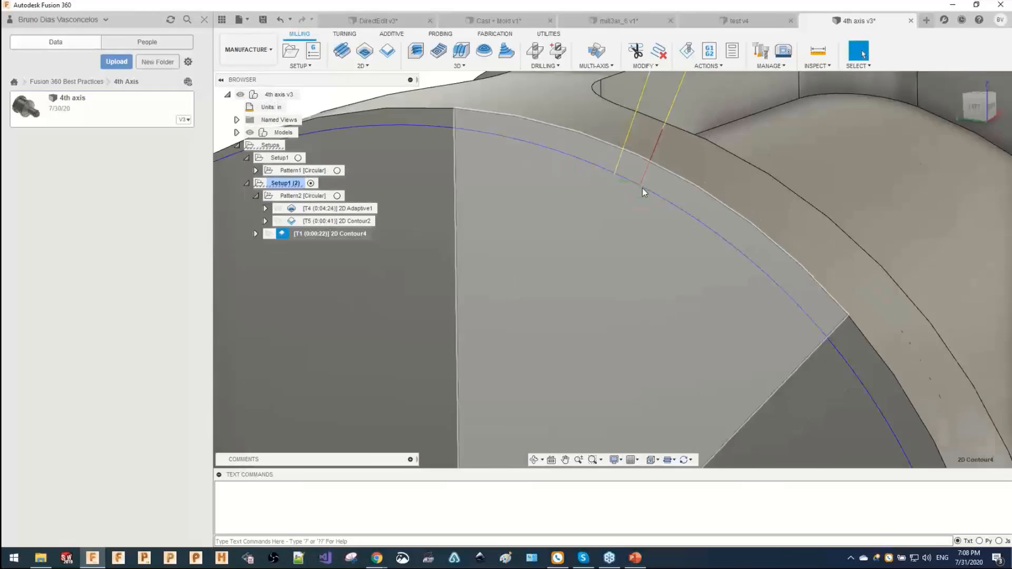
Reopen the chamfer contour to review its tangential extension distance, regenerate the toolpath and inspect its ends from an angled view.
right_click(316, 234)
click(343, 7)
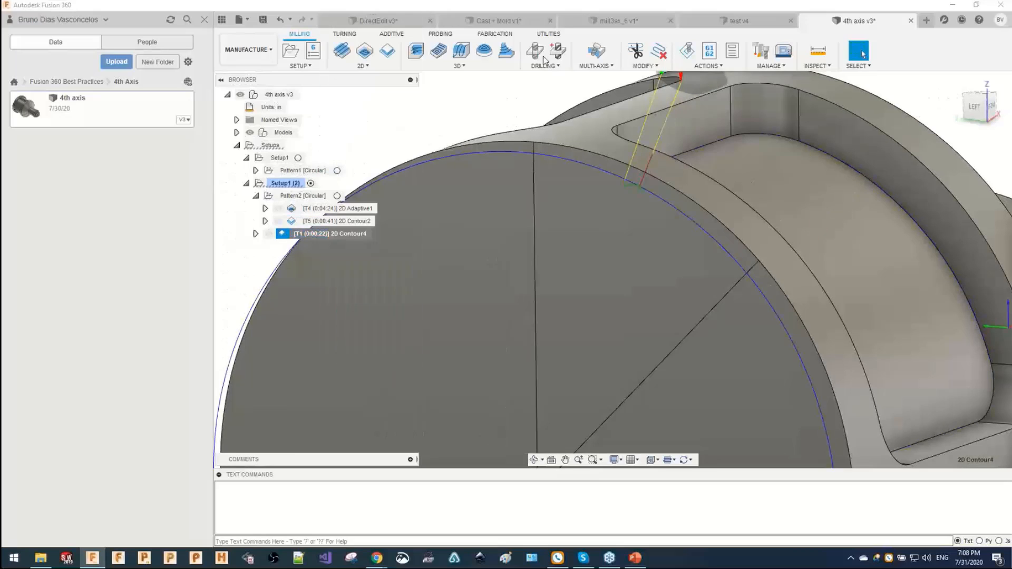
click(843, 108)
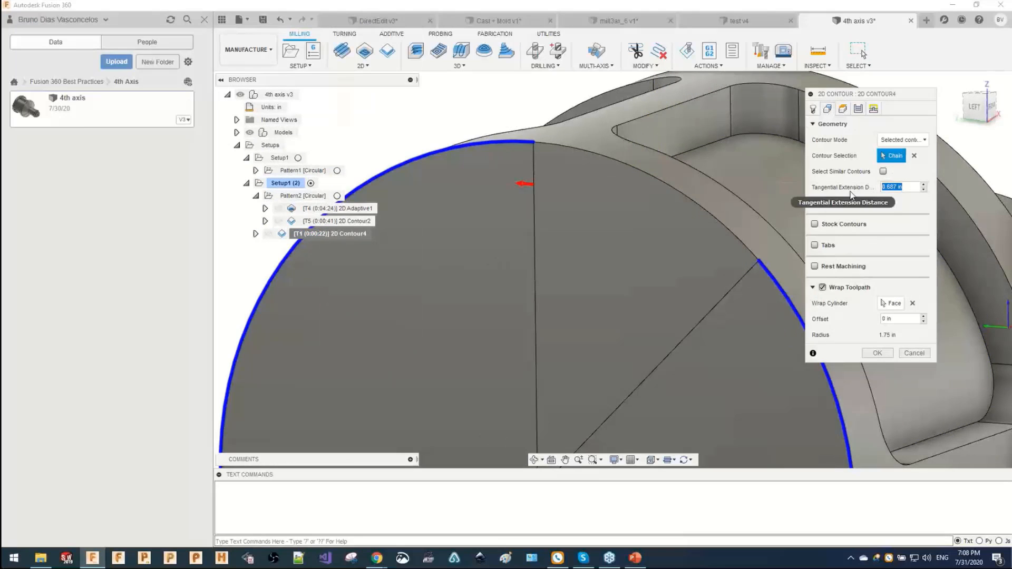
key(Tab)
click(888, 356)
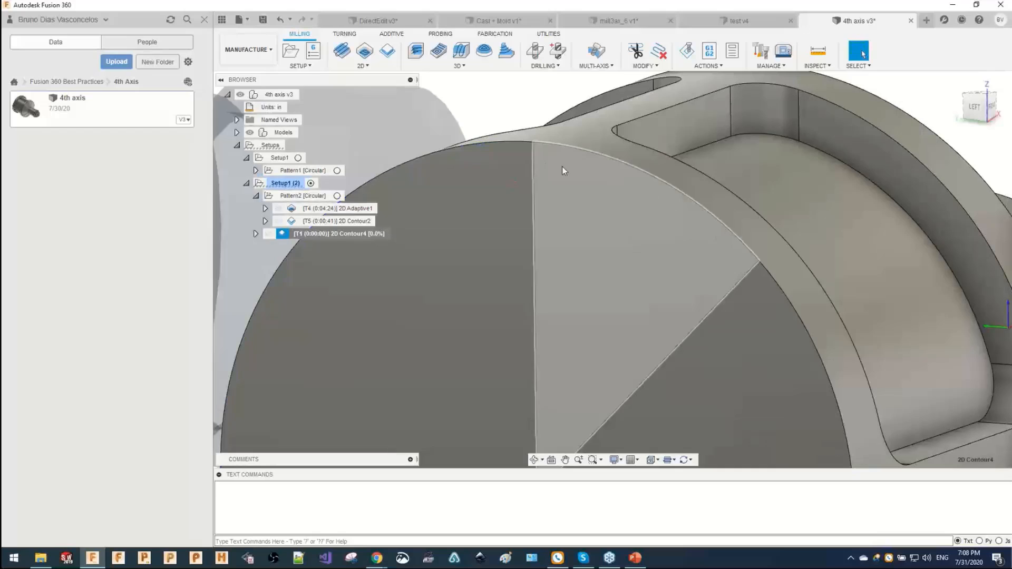
scroll(560, 165, down, 5)
shift+middle_drag(545, 163, 539, 185)
scroll(548, 227, up, 5)
scroll(559, 251, down, 5)
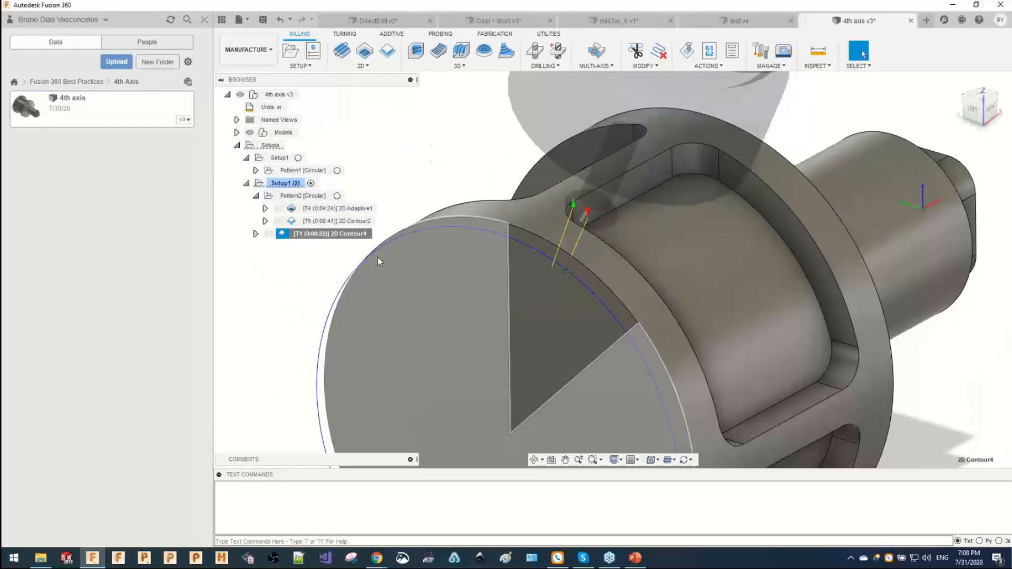
Simulate all operations of Setup1 (2) at increased playback speed through the final chamfer contour.
right_click(312, 231)
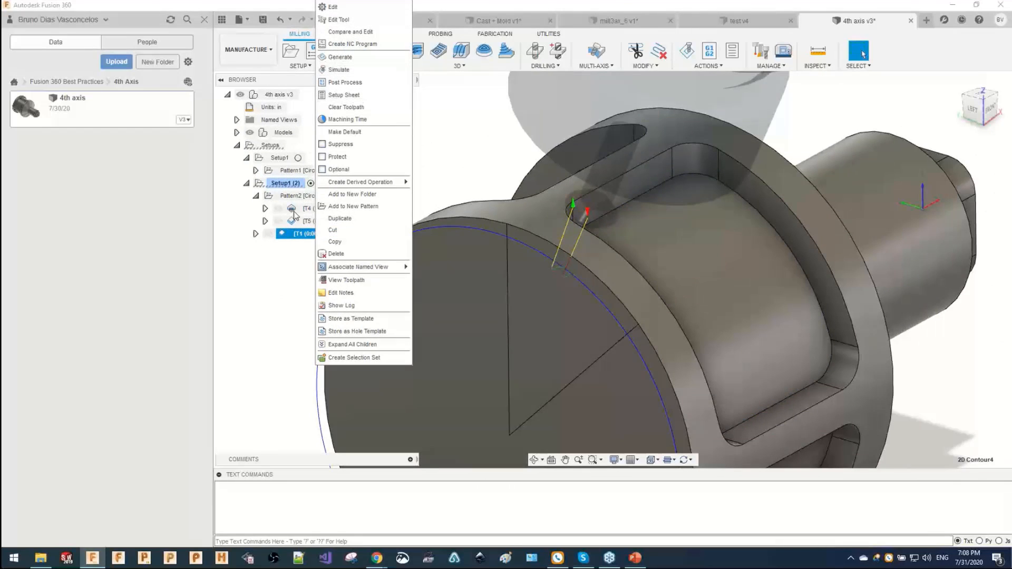
click(305, 195)
right_click(285, 185)
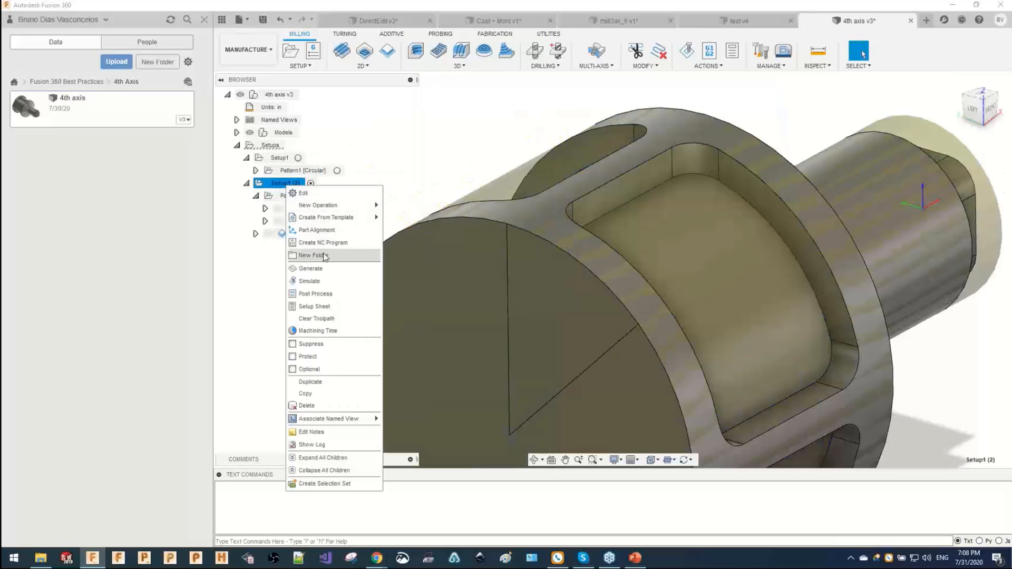
click(303, 255)
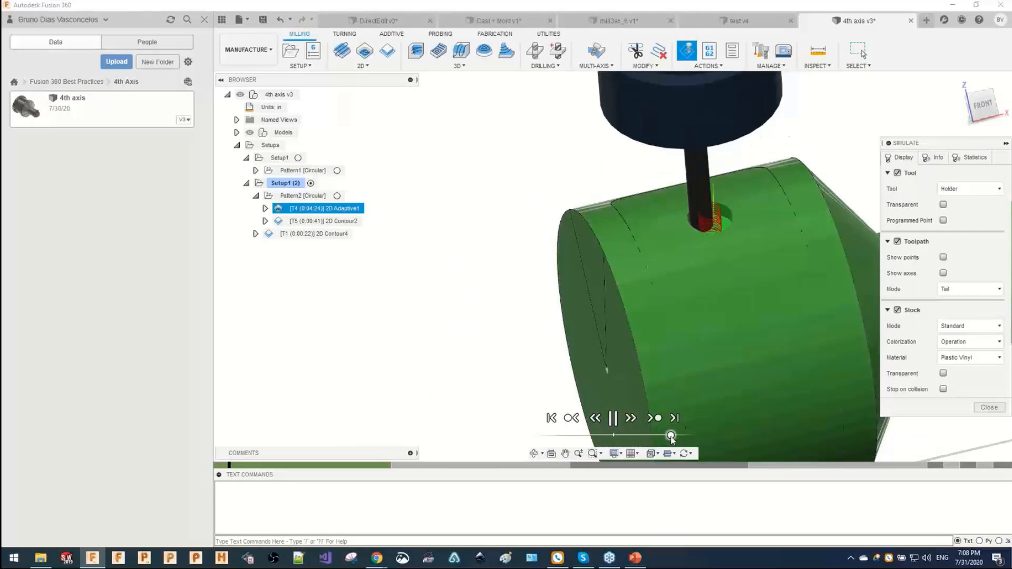
drag(663, 437, 679, 437)
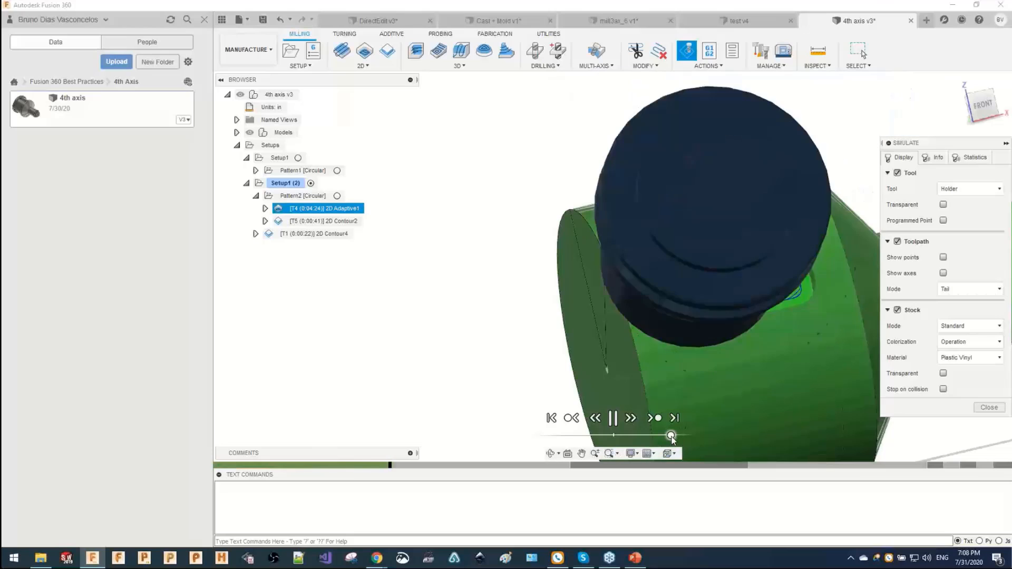
drag(678, 437, 684, 437)
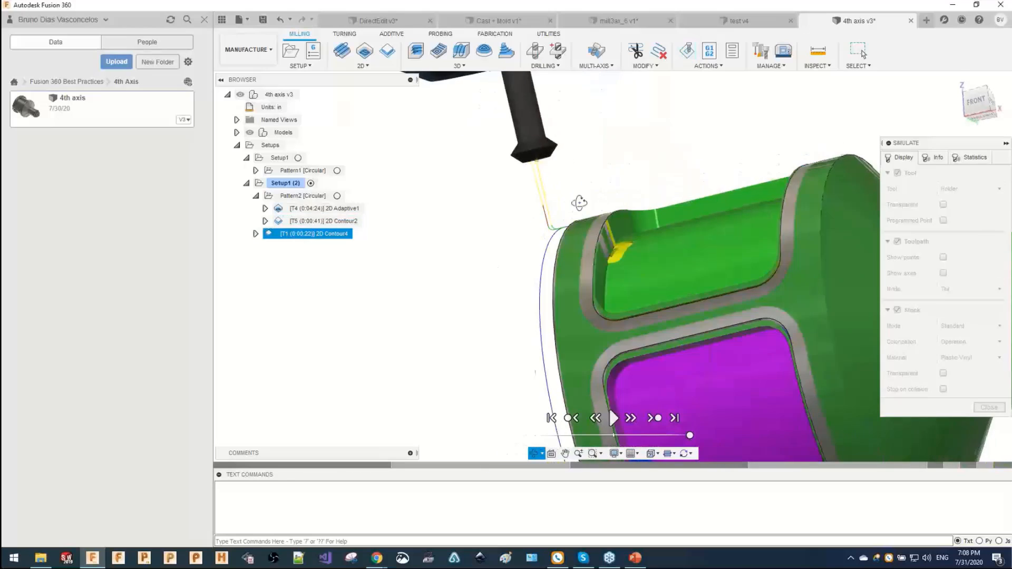
View the simulated stock from the Front with the model hidden and examine the chamfer profile at the end-face corner.
shift+middle_drag(608, 265, 612, 215)
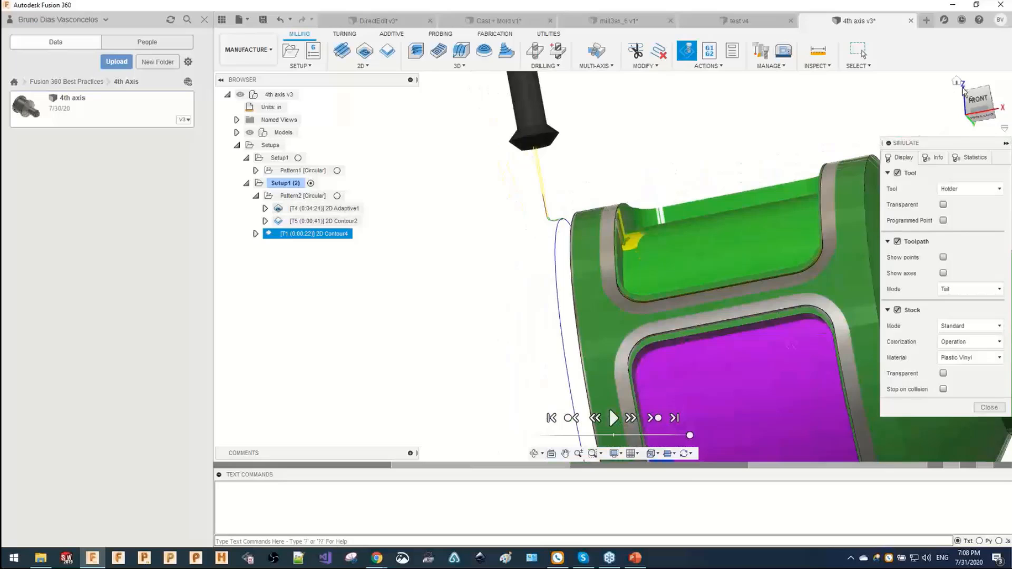
click(978, 101)
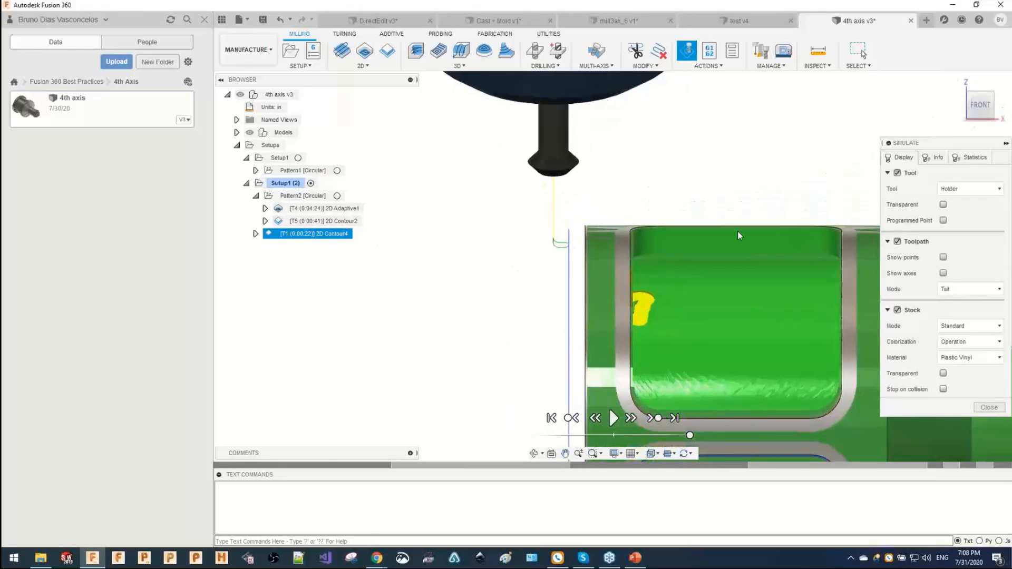
scroll(647, 233, up, 5)
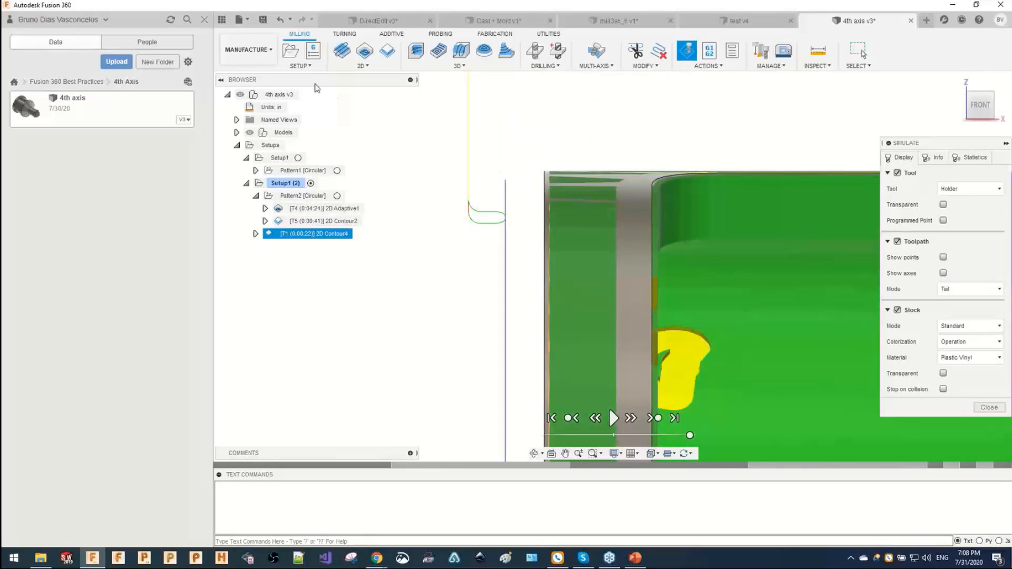
scroll(647, 215, up, 4)
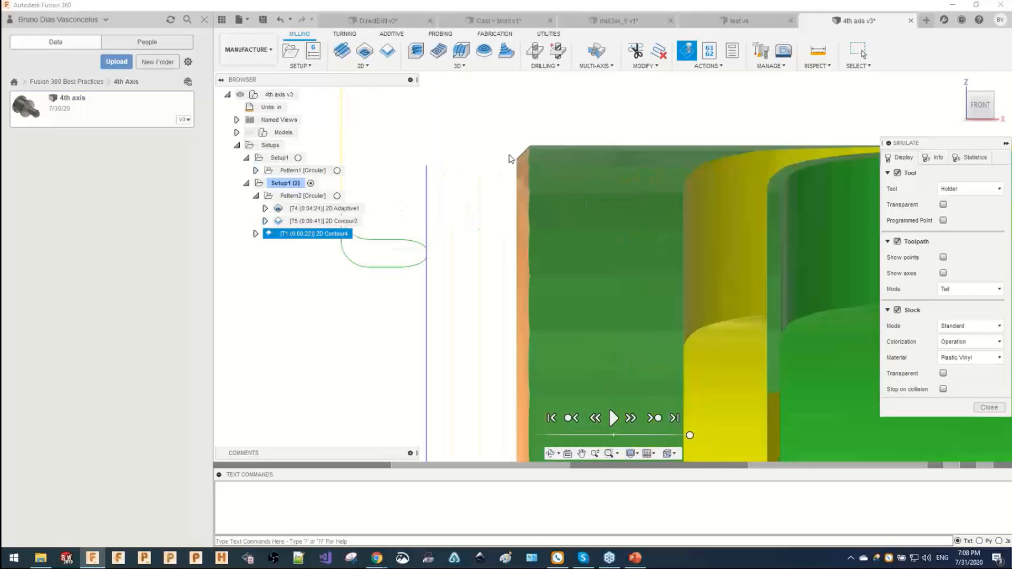
shift+middle_drag(523, 163, 506, 168)
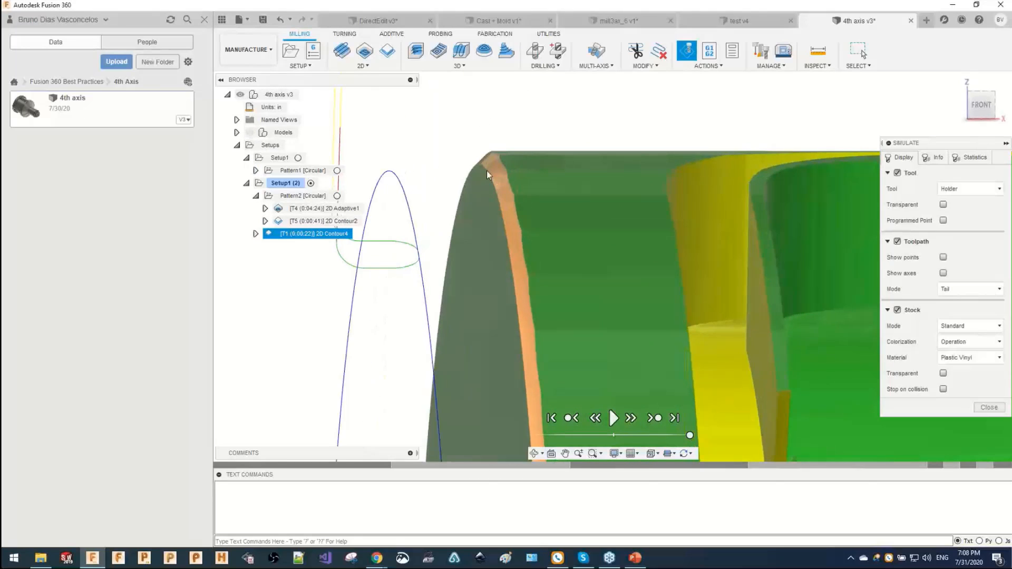
Examine the chamfer cut along the cylinder's end-face rim in the simulated stock from several distances and angles.
scroll(490, 175, down, 10)
middle_drag(507, 319, 511, 204)
scroll(550, 326, up, 4)
scroll(548, 322, down, 2)
scroll(548, 322, down, 3)
scroll(520, 216, up, 4)
scroll(519, 170, up, 3)
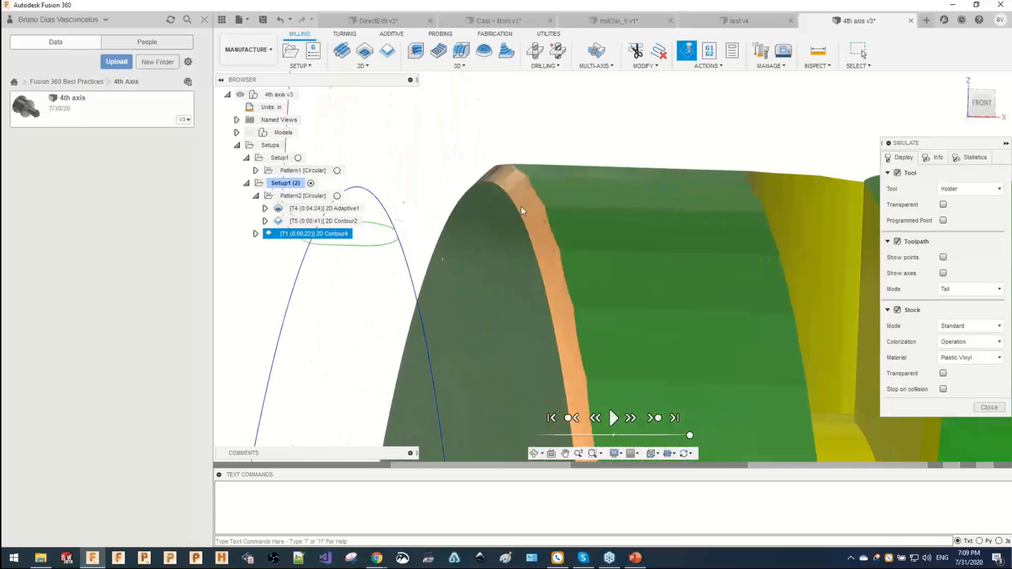
scroll(516, 202, down, 2)
scroll(501, 204, down, 2)
shift+middle_drag(501, 203, 576, 202)
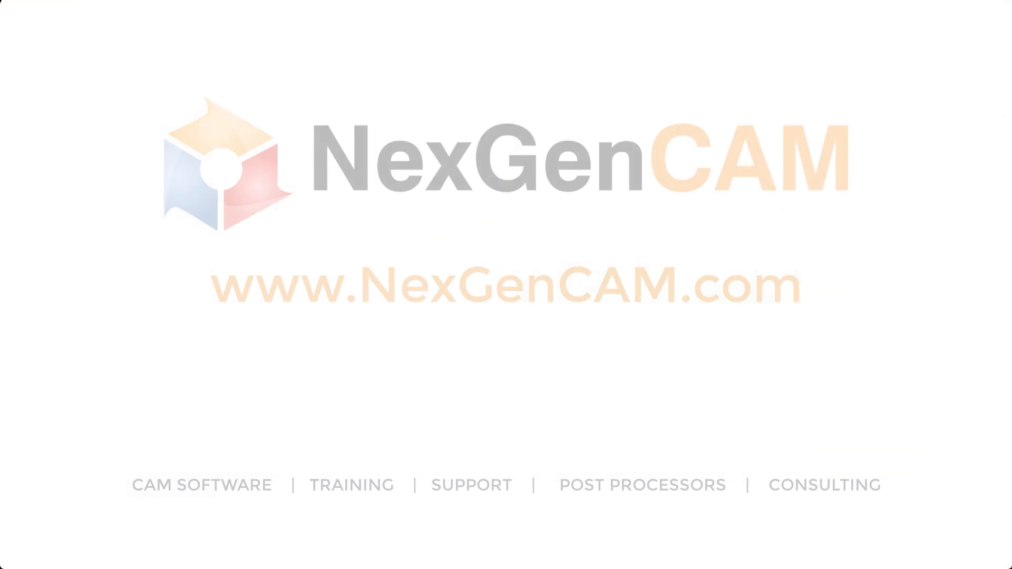